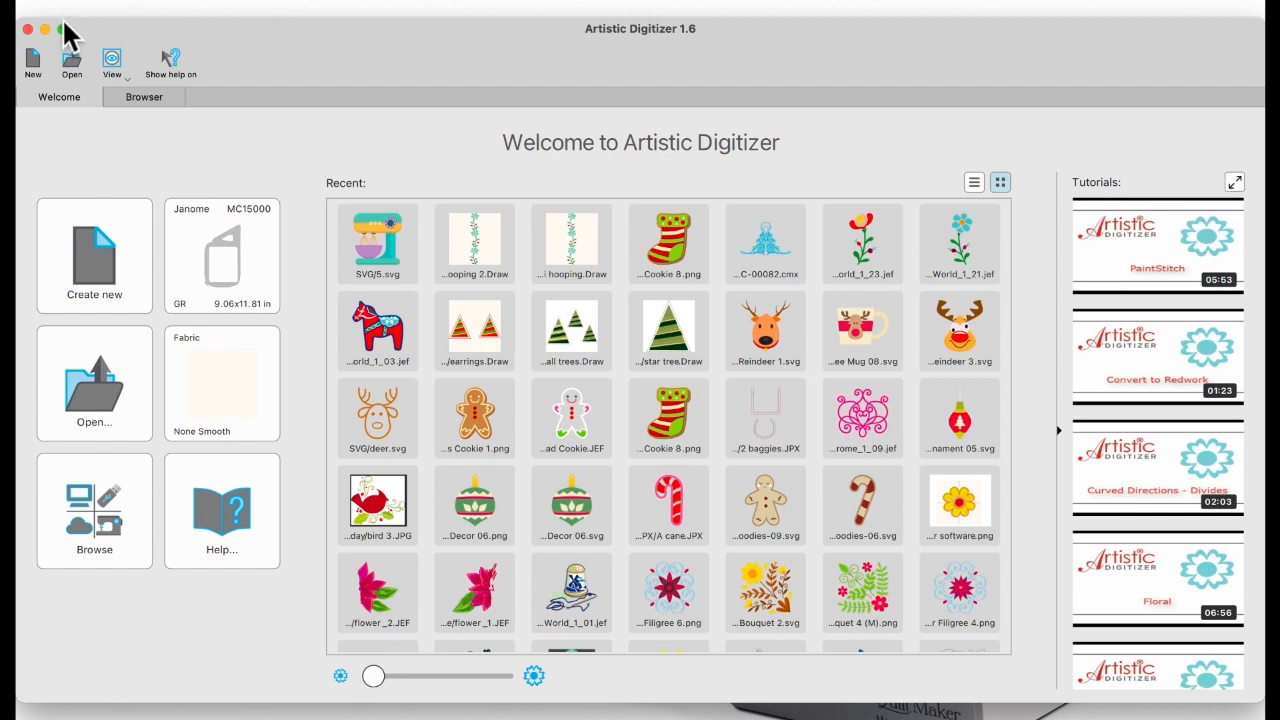
Step: Search the built-in help topics for "autoborder" and read the Autoborder article, closing the help pane when done
{"action": "left_click", "coordinate": [280, 22]}
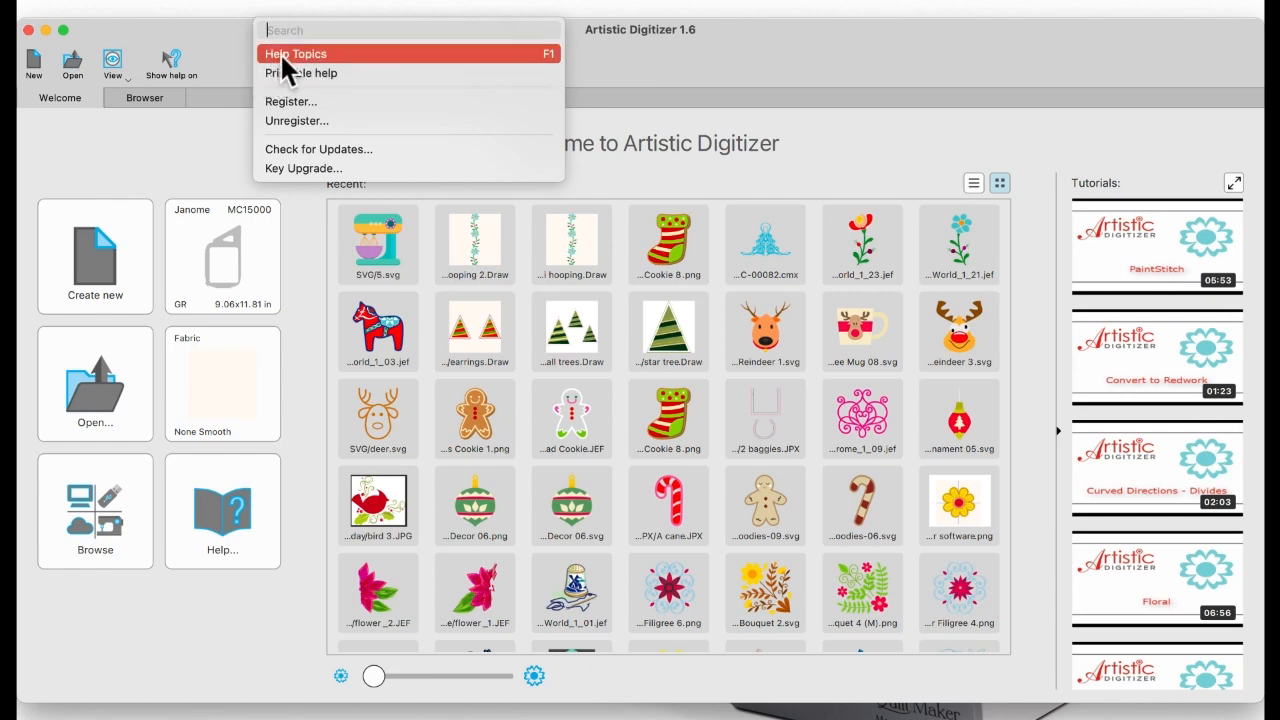
{"action": "left_click", "coordinate": [282, 58]}
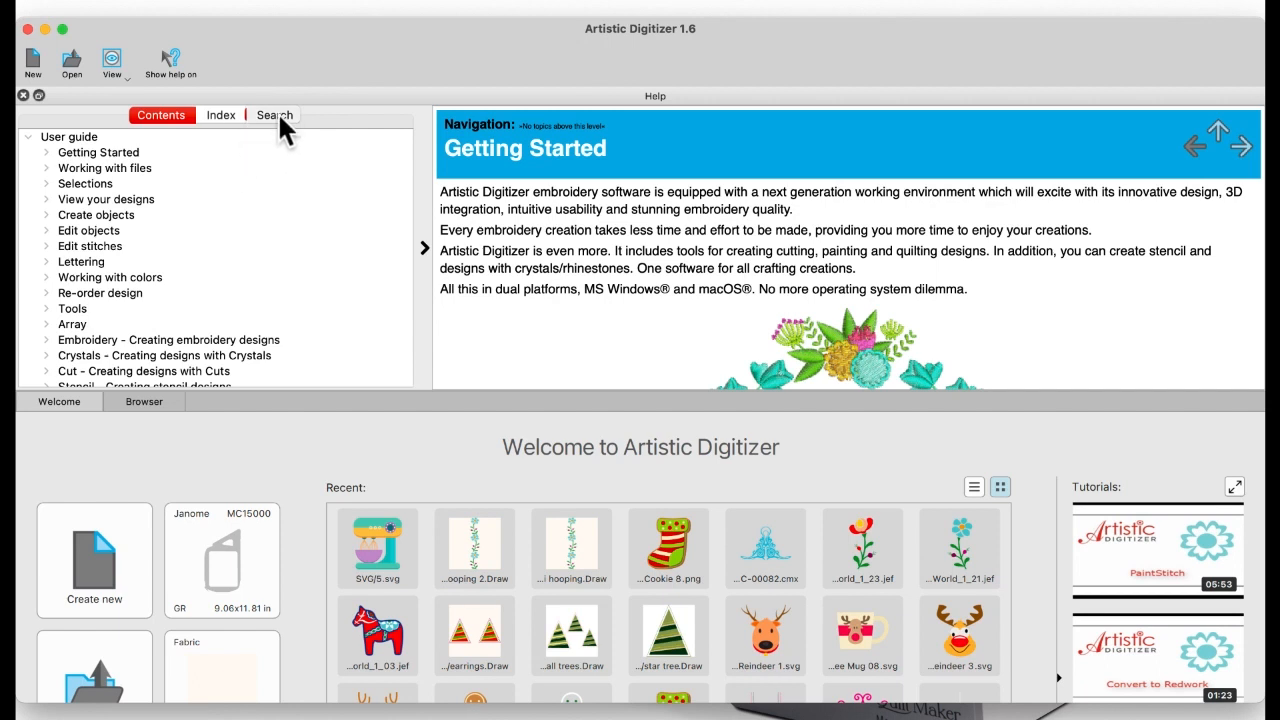
{"action": "left_click", "coordinate": [278, 116]}
{"action": "left_click", "coordinate": [50, 151]}
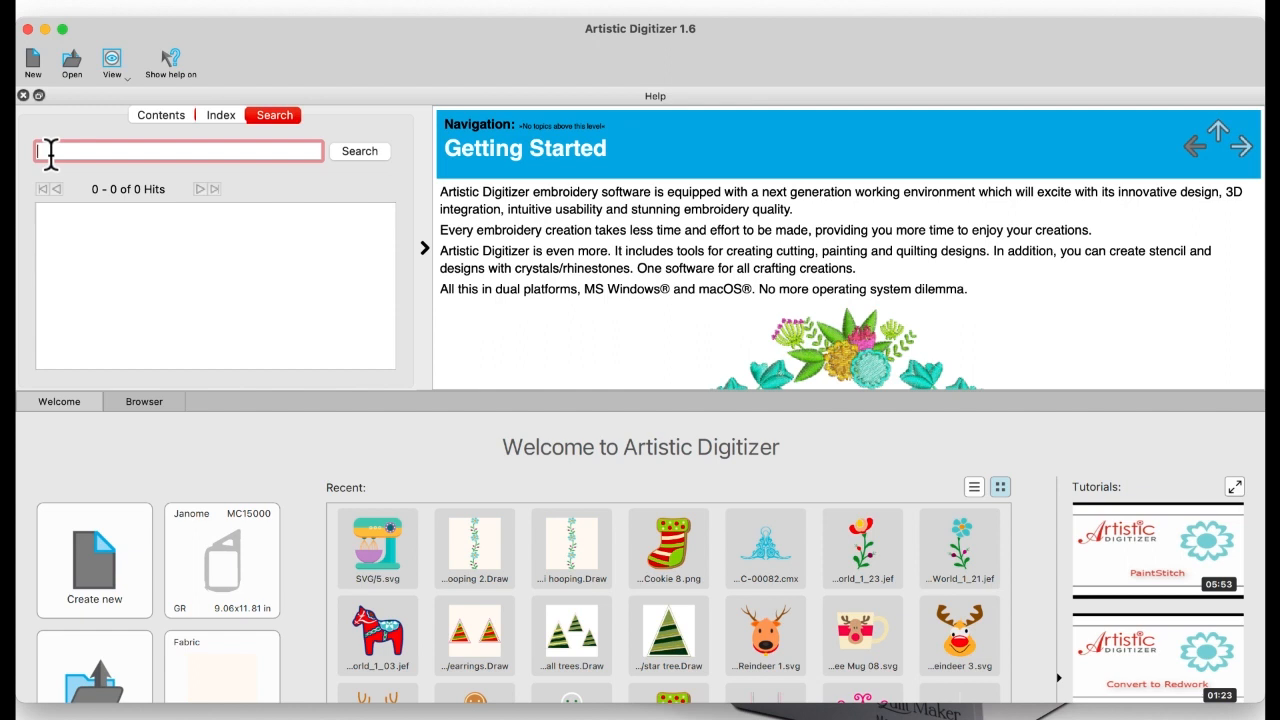
{"action": "type", "text": "ai"}
{"action": "type", "text": "toborder"}
{"action": "key", "text": "Return"}
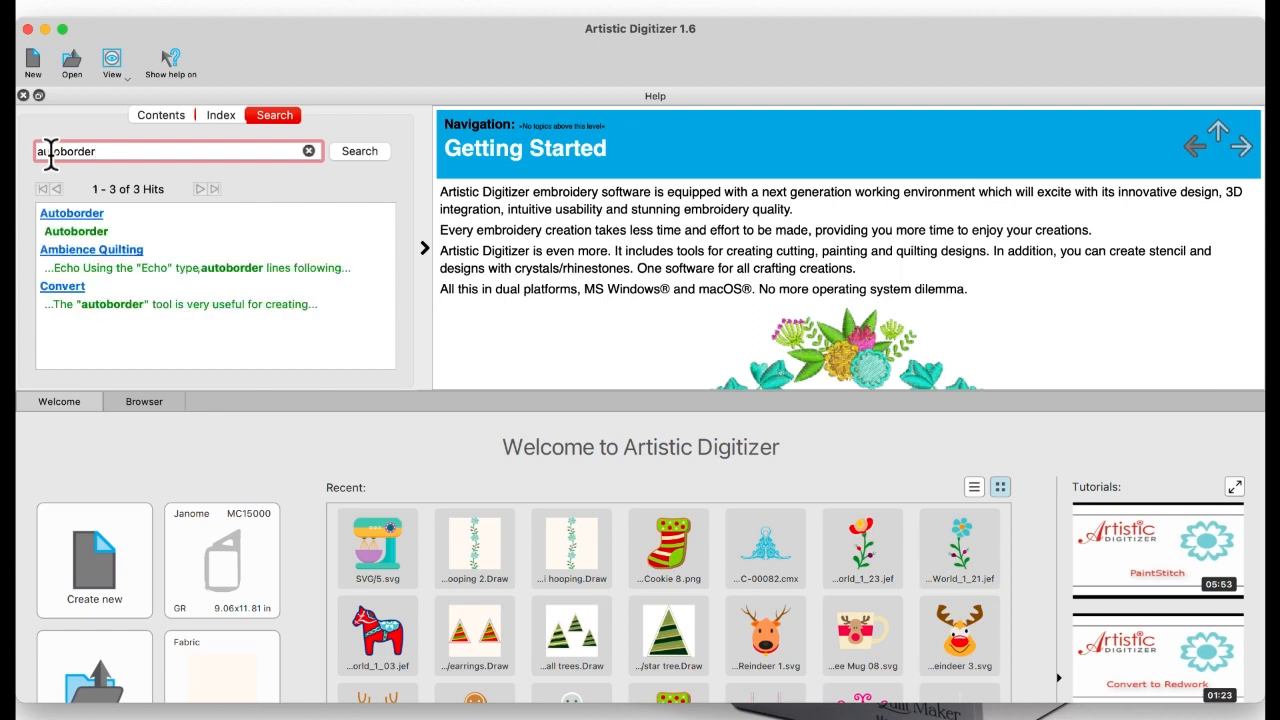
{"action": "left_click", "coordinate": [70, 215]}
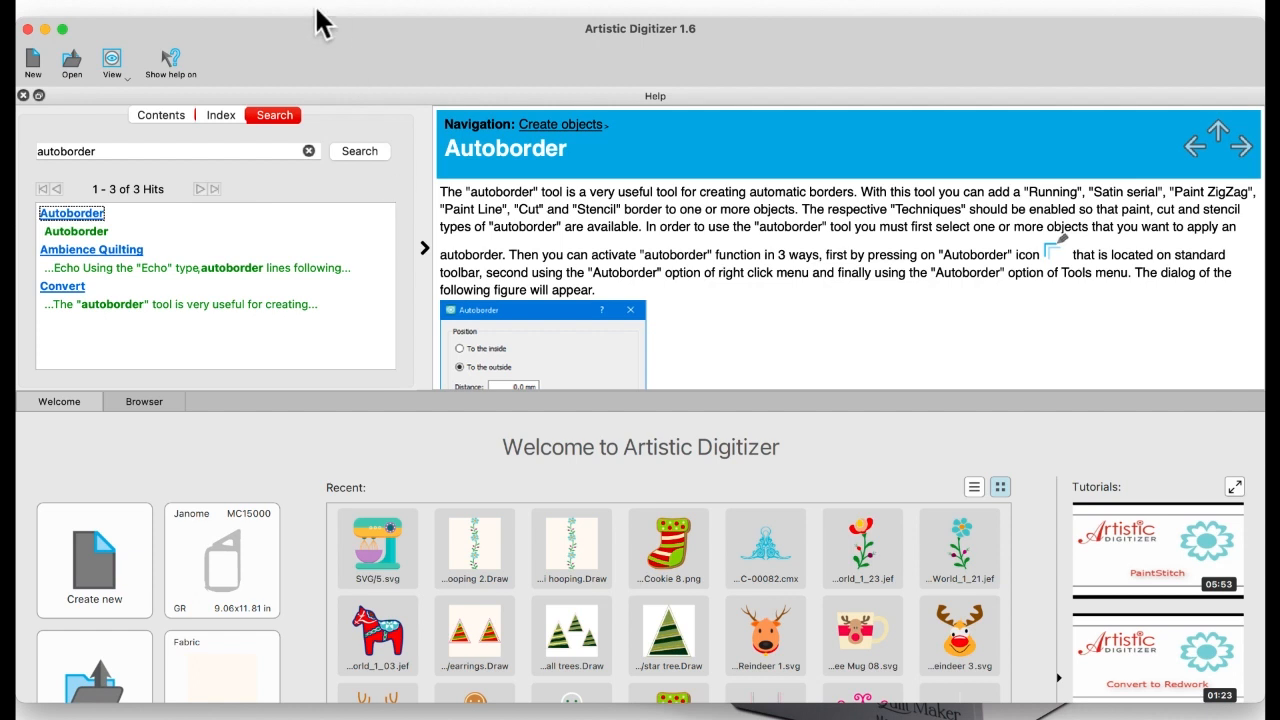
{"action": "left_click", "coordinate": [23, 96]}
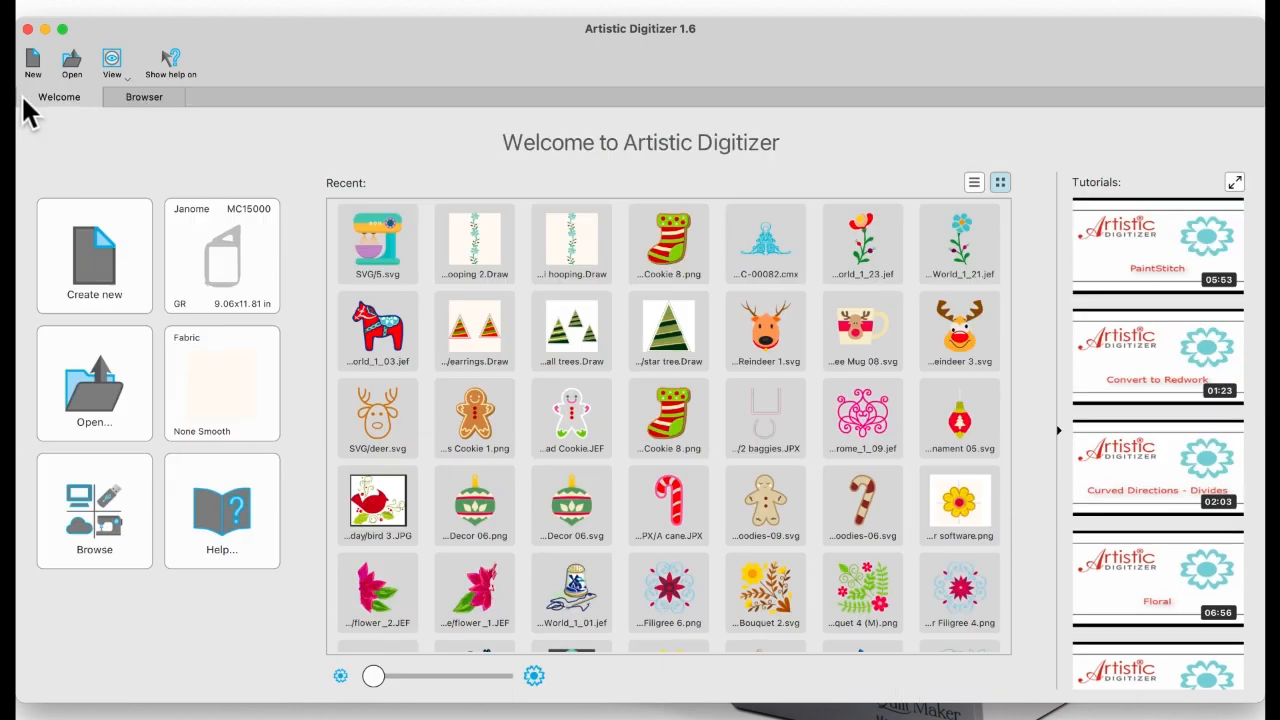
Step: Open the printable user guide PDF, look over its page thumbnails, and close it
{"action": "left_click", "coordinate": [276, 20]}
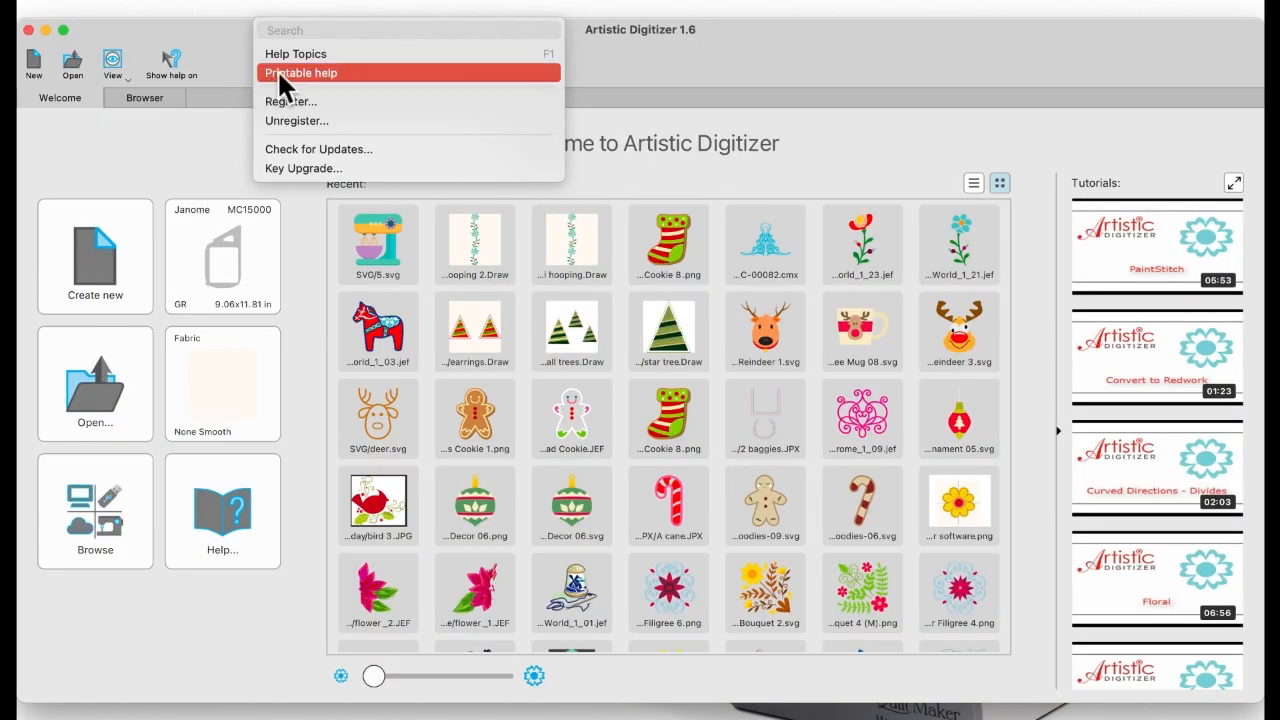
{"action": "left_click", "coordinate": [290, 72]}
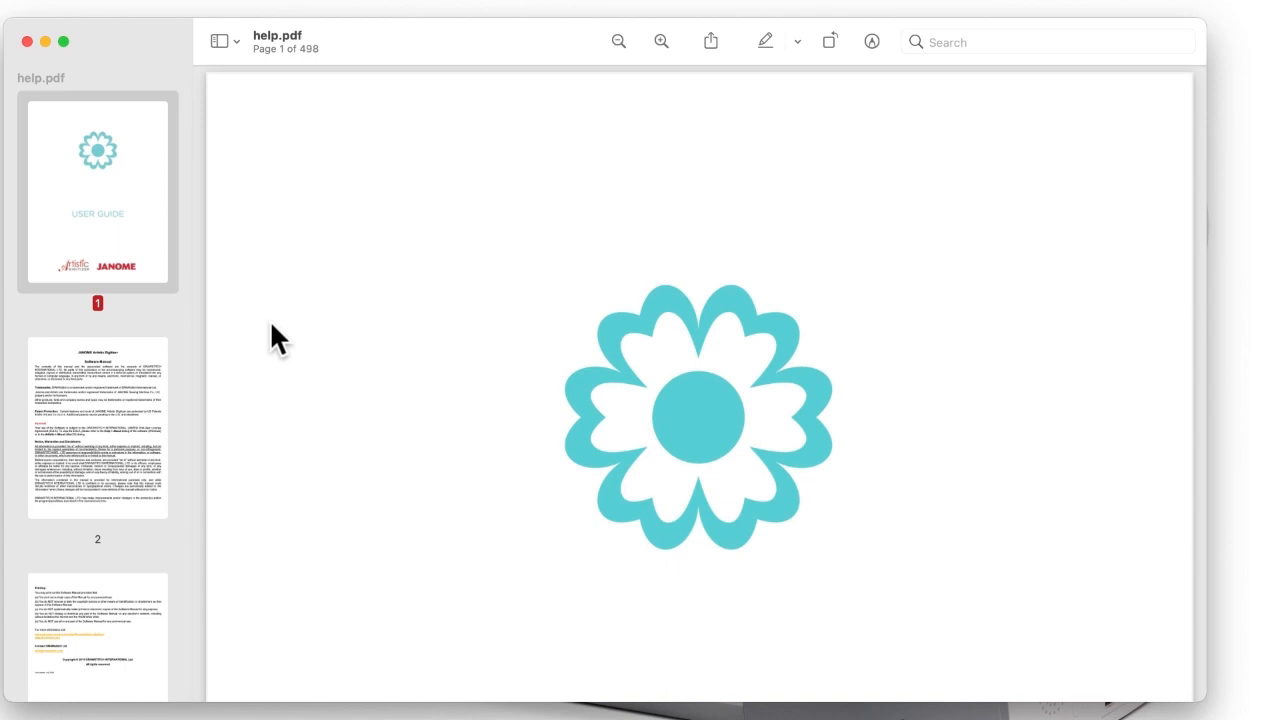
{"action": "scroll", "coordinate": [137, 437], "scroll_direction": "down", "scroll_amount": 3}
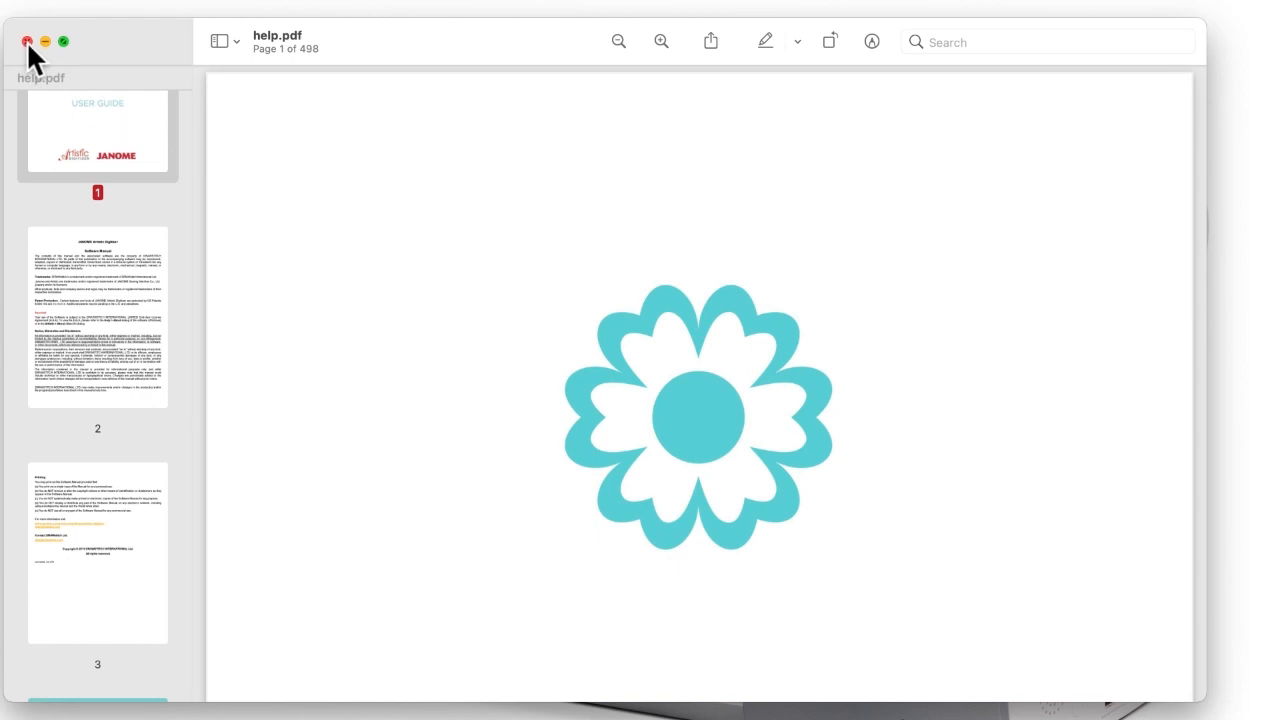
{"action": "scroll", "coordinate": [92, 106], "scroll_direction": "up", "scroll_amount": 3}
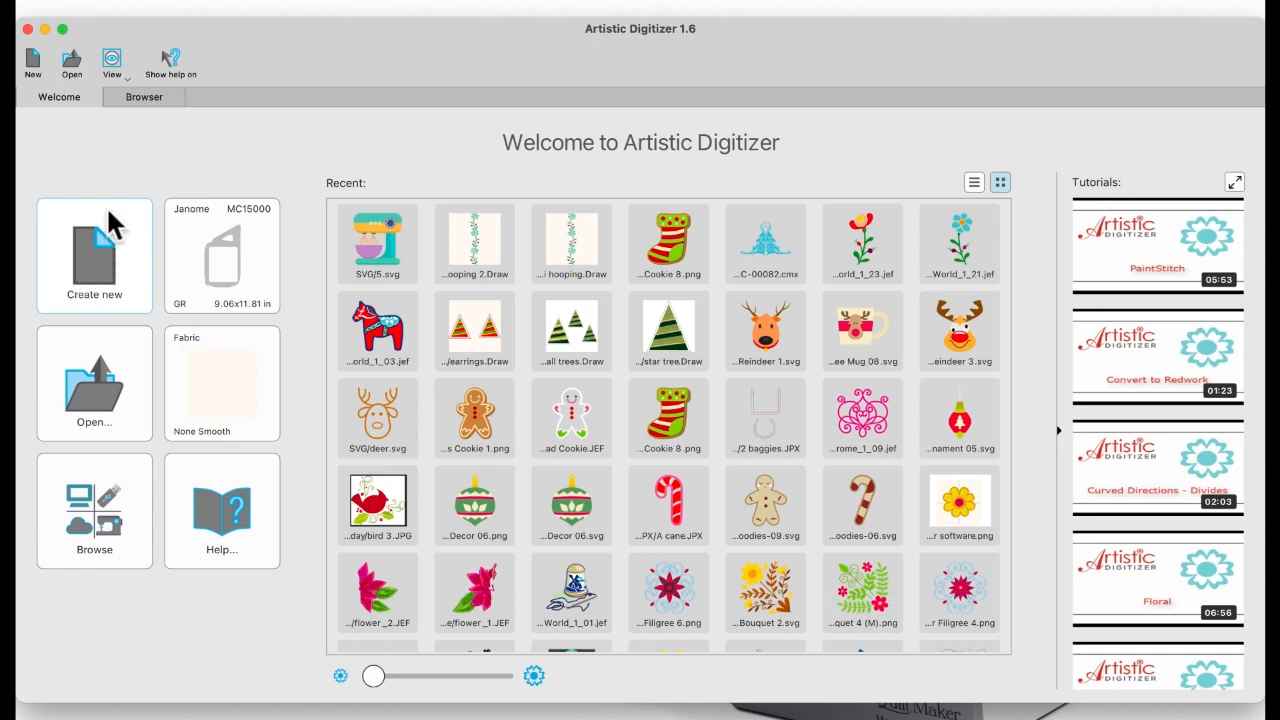
{"action": "left_click", "coordinate": [276, 8]}
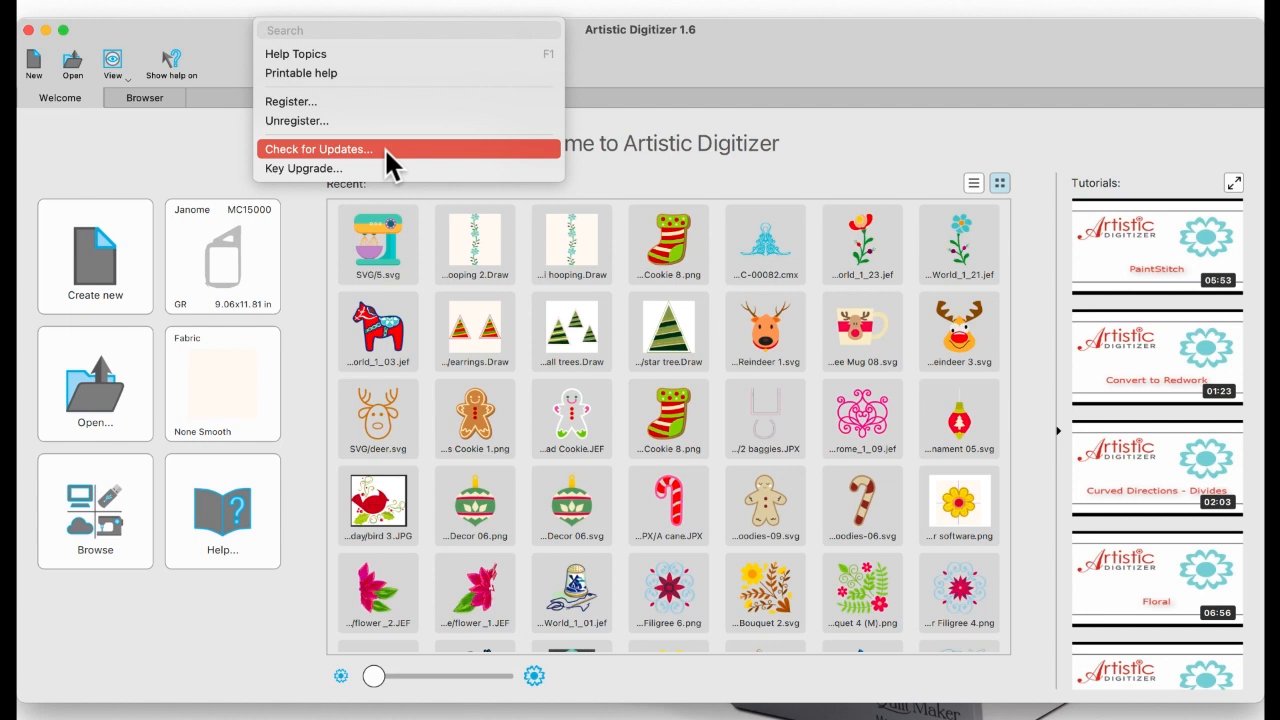
{"action": "left_click", "coordinate": [194, 146]}
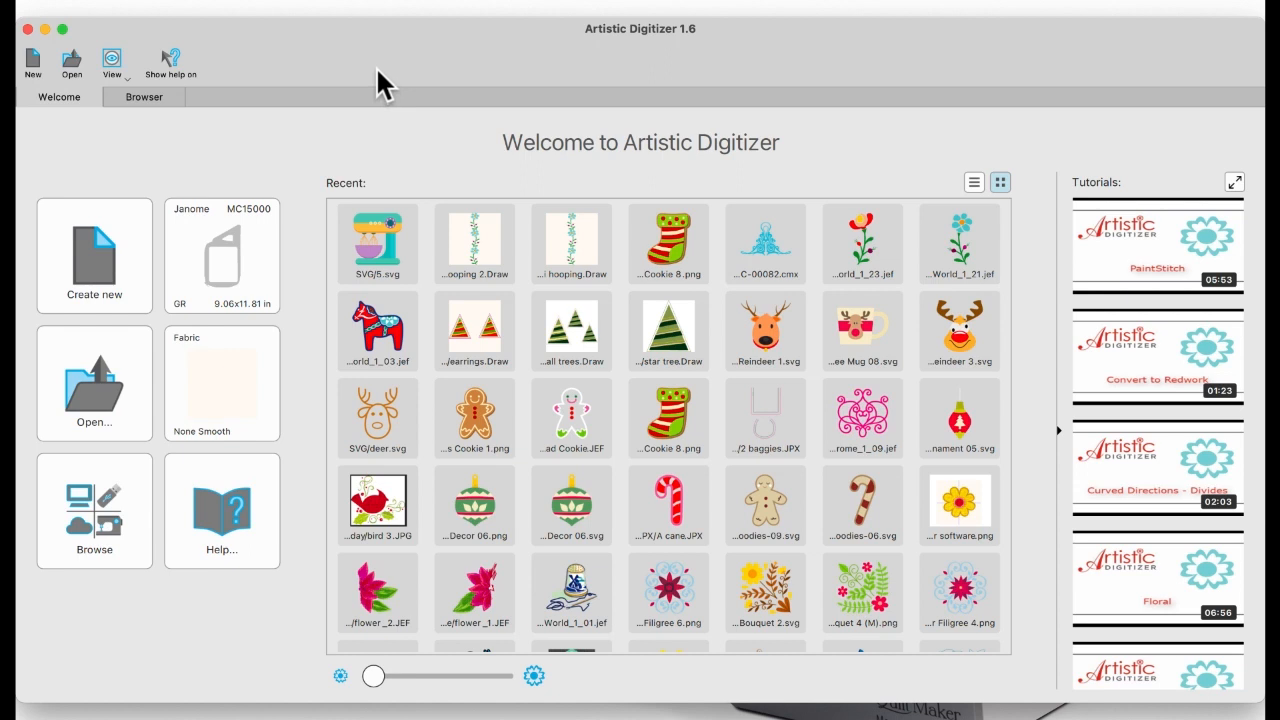
{"action": "left_click", "coordinate": [276, 19]}
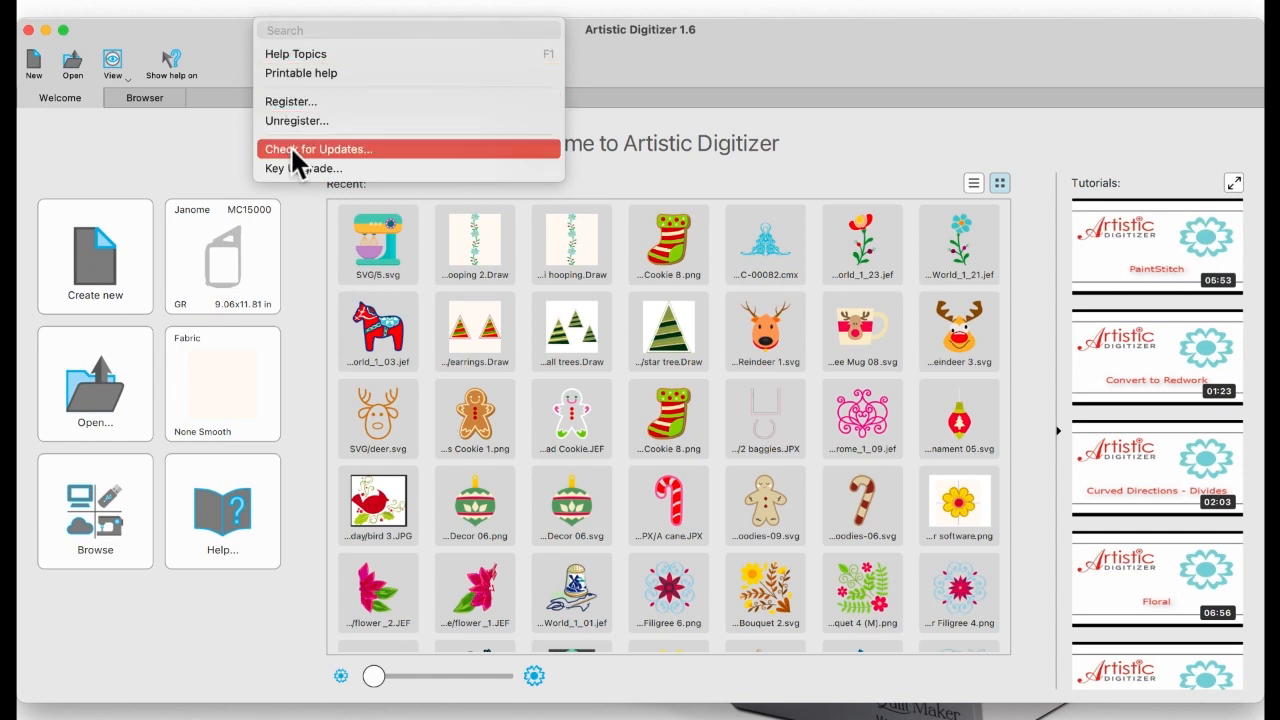
{"action": "left_click", "coordinate": [240, 36]}
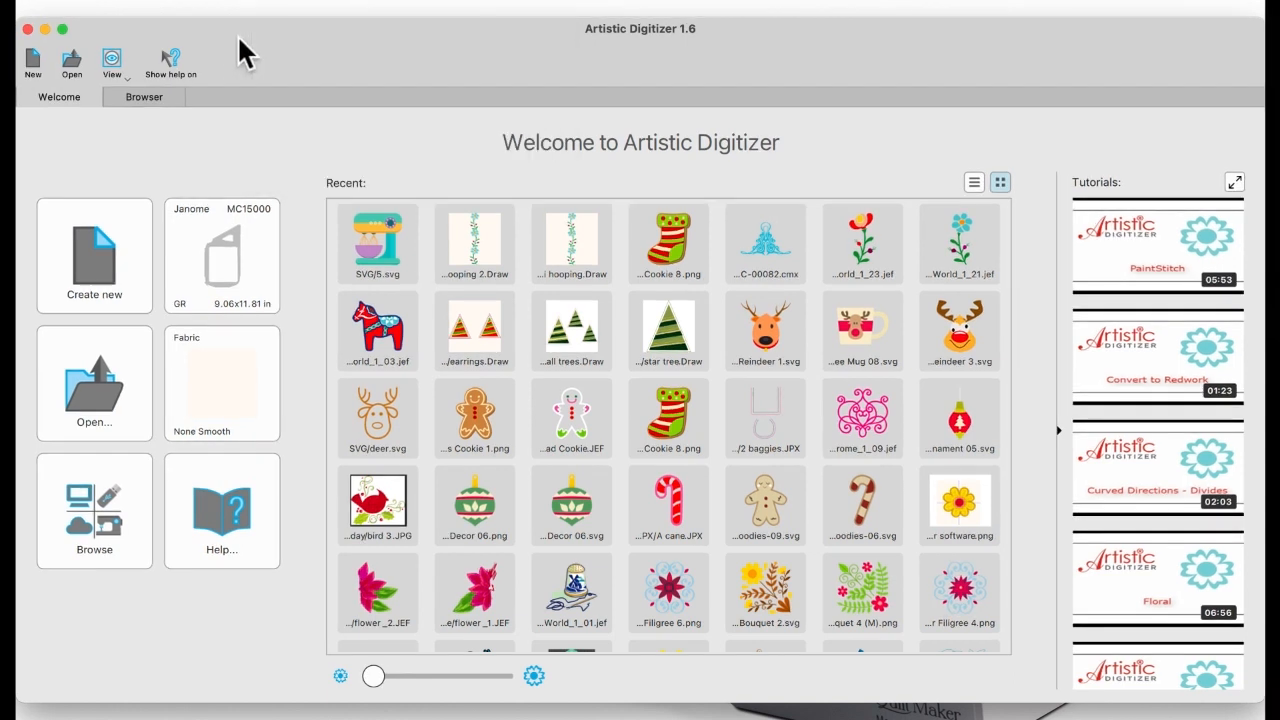
Step: View the About information for Artistic and close it
{"action": "left_click", "coordinate": [93, 4]}
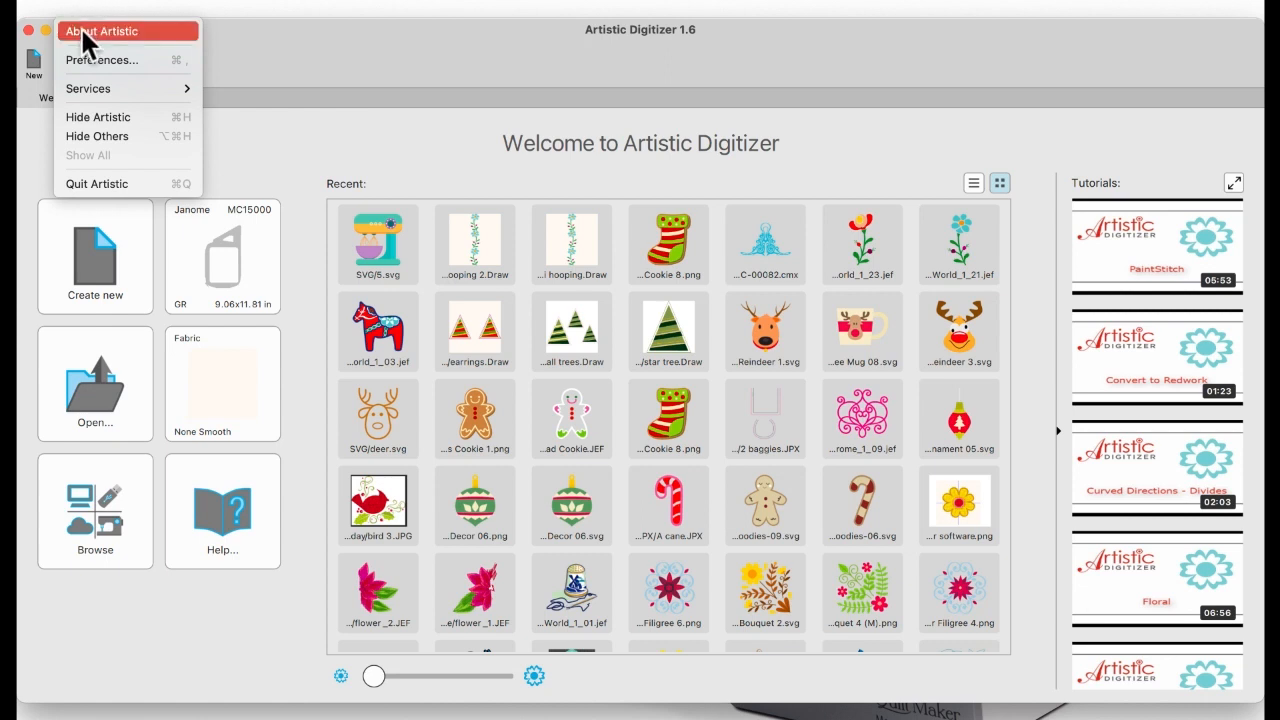
{"action": "left_click", "coordinate": [82, 30]}
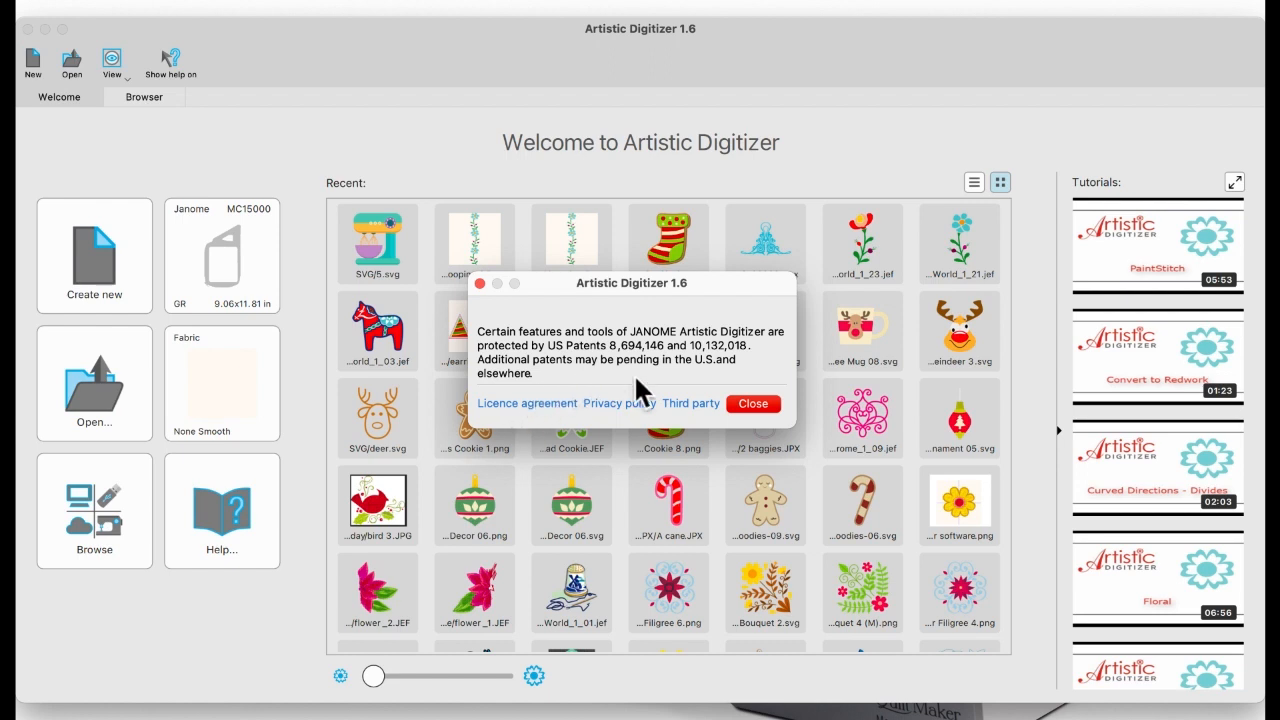
{"action": "left_click", "coordinate": [753, 404]}
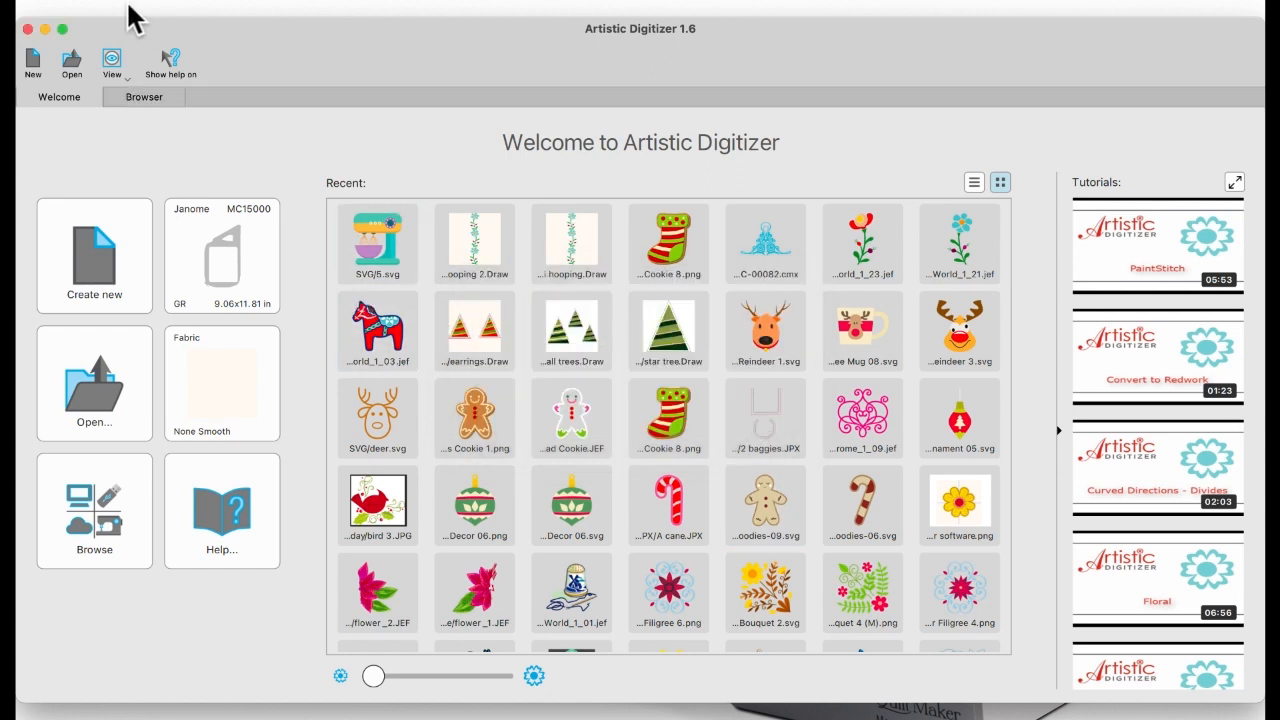
{"action": "left_click", "coordinate": [97, 18]}
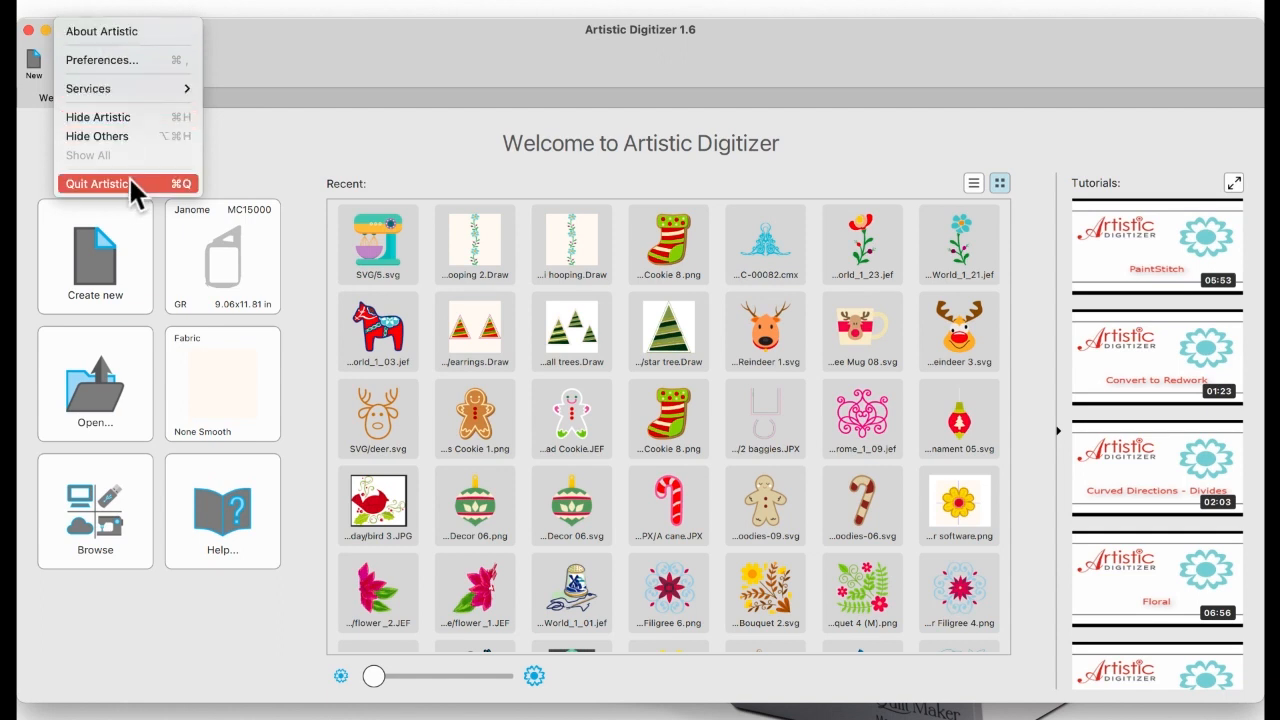
{"action": "left_click", "coordinate": [261, 152]}
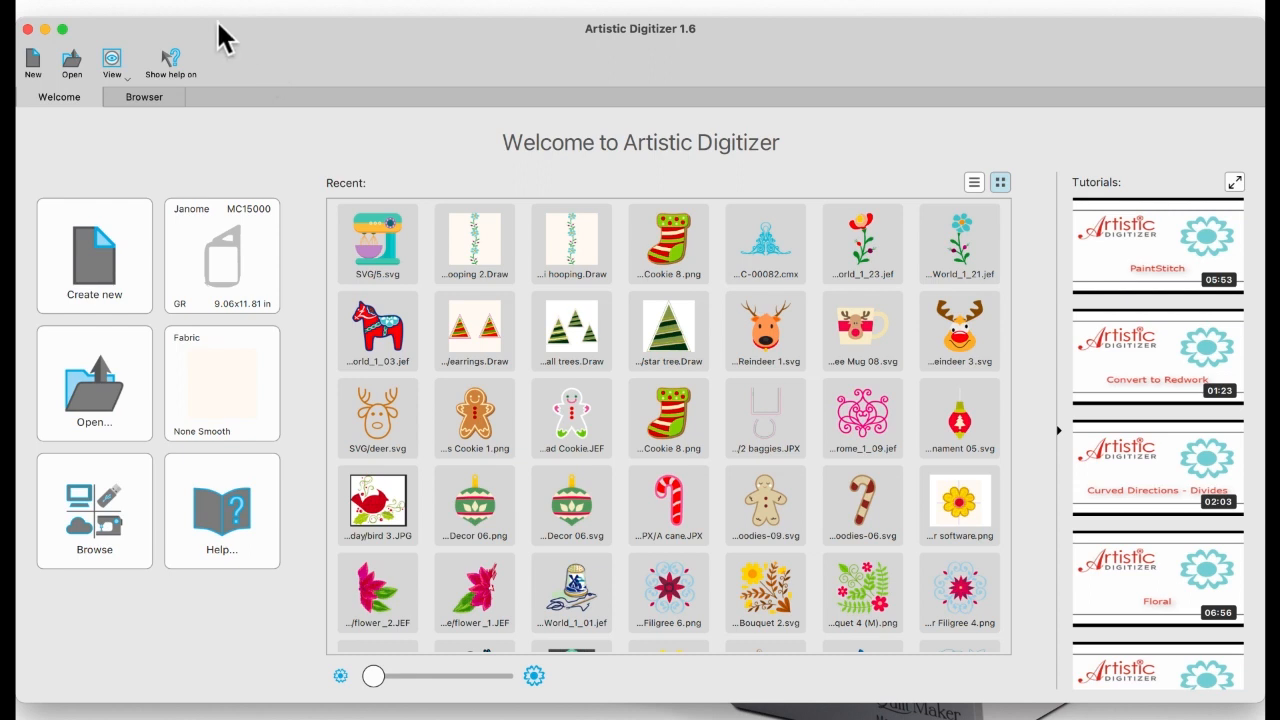
Step: Review the thread palettes and the default palette choice in the Palette Order preferences, and close the preferences
{"action": "left_click", "coordinate": [85, 6]}
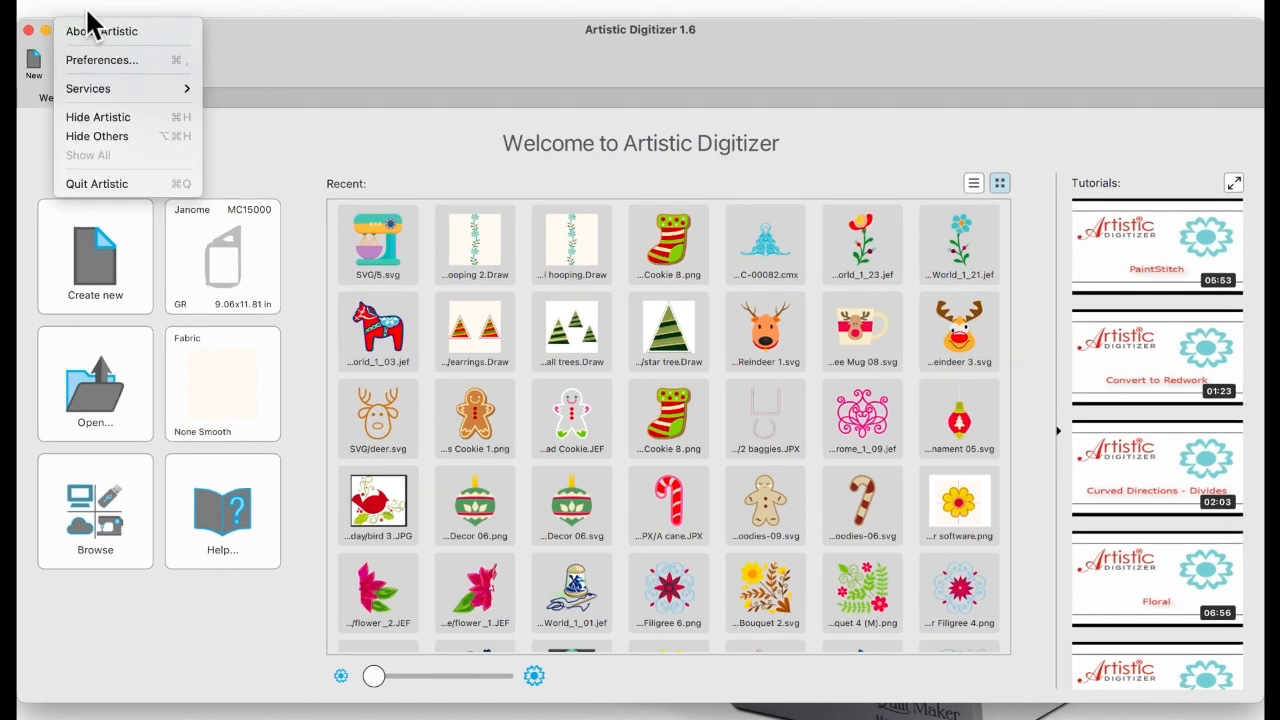
{"action": "left_click", "coordinate": [82, 61]}
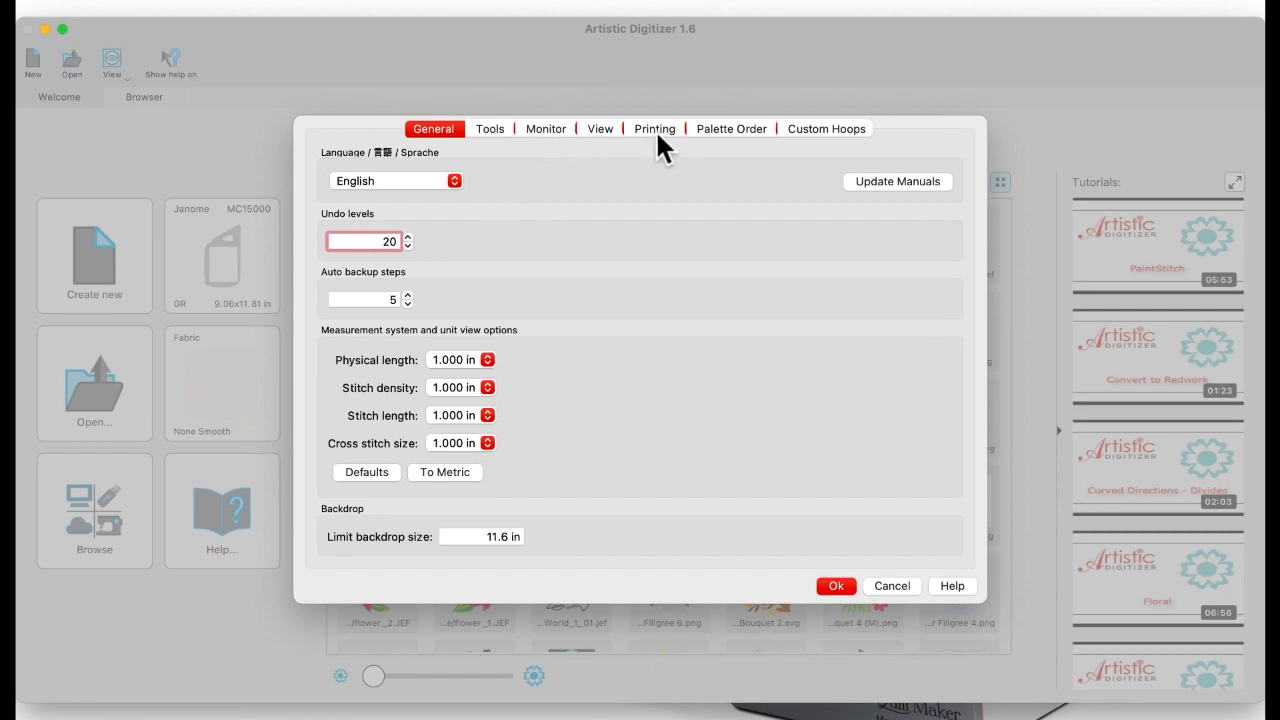
{"action": "left_click", "coordinate": [736, 131]}
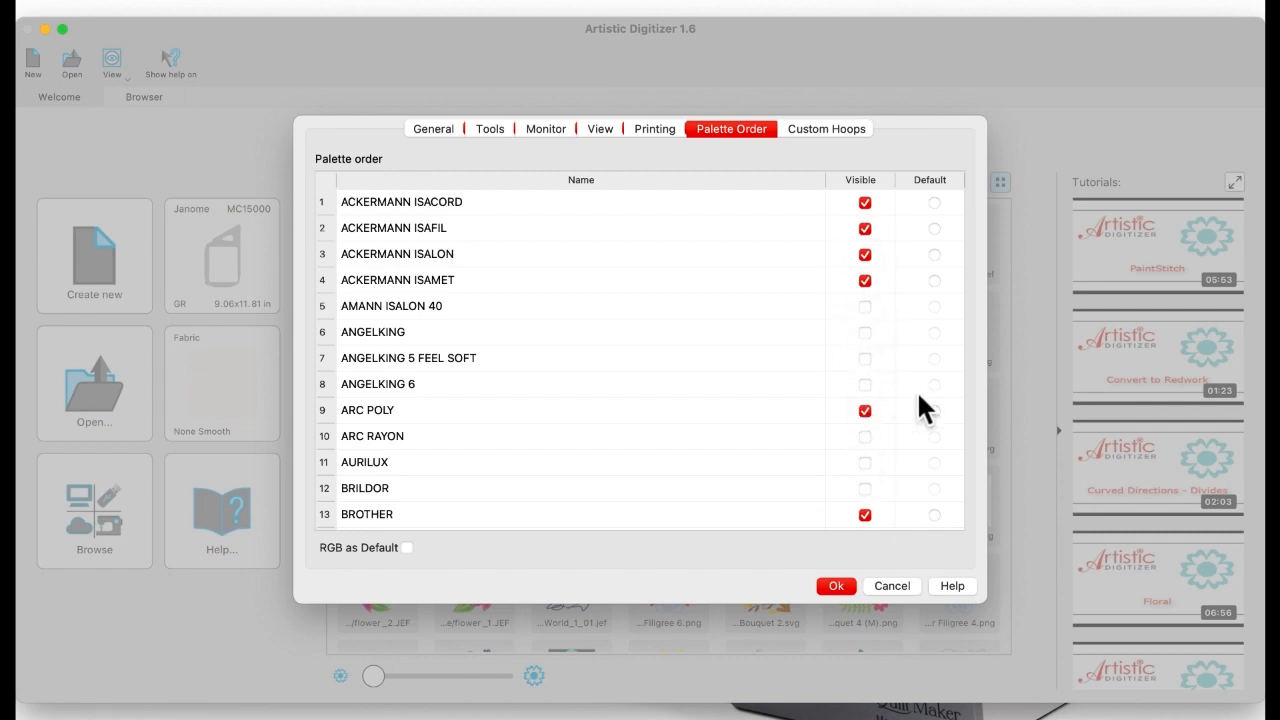
{"action": "scroll", "coordinate": [919, 395], "scroll_direction": "down", "scroll_amount": 10}
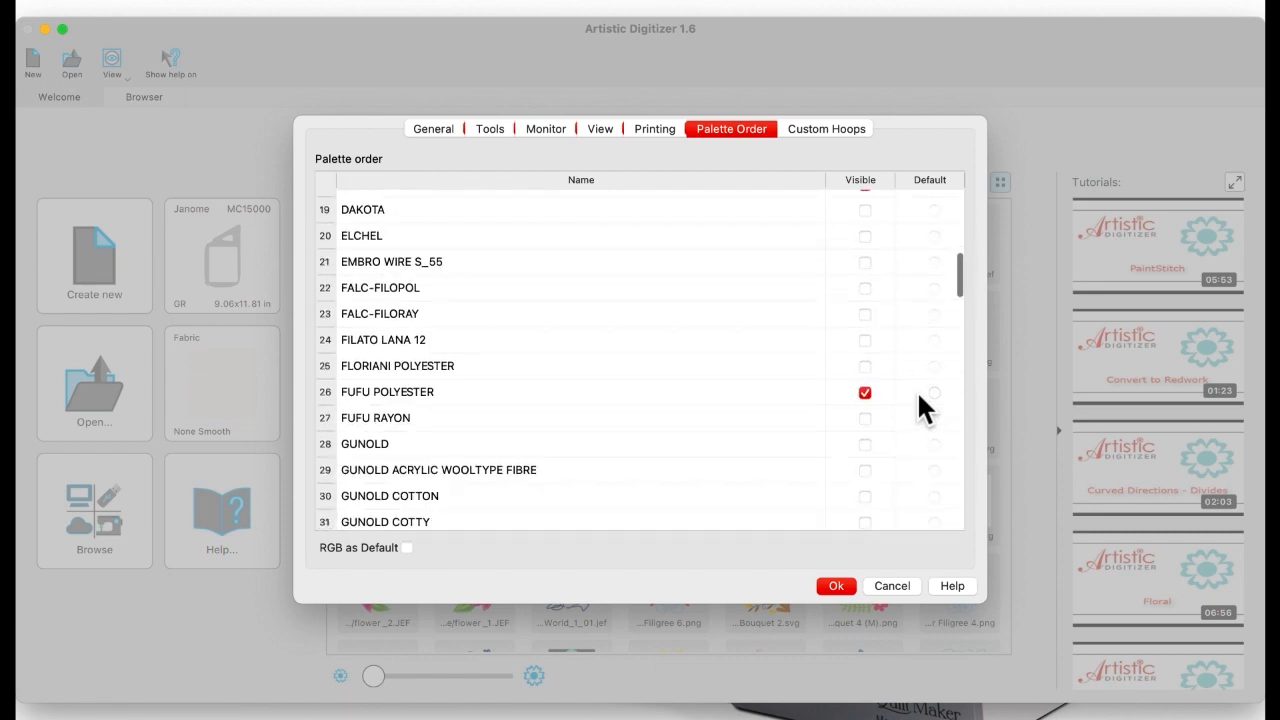
{"action": "scroll", "coordinate": [919, 395], "scroll_direction": "down", "scroll_amount": 8}
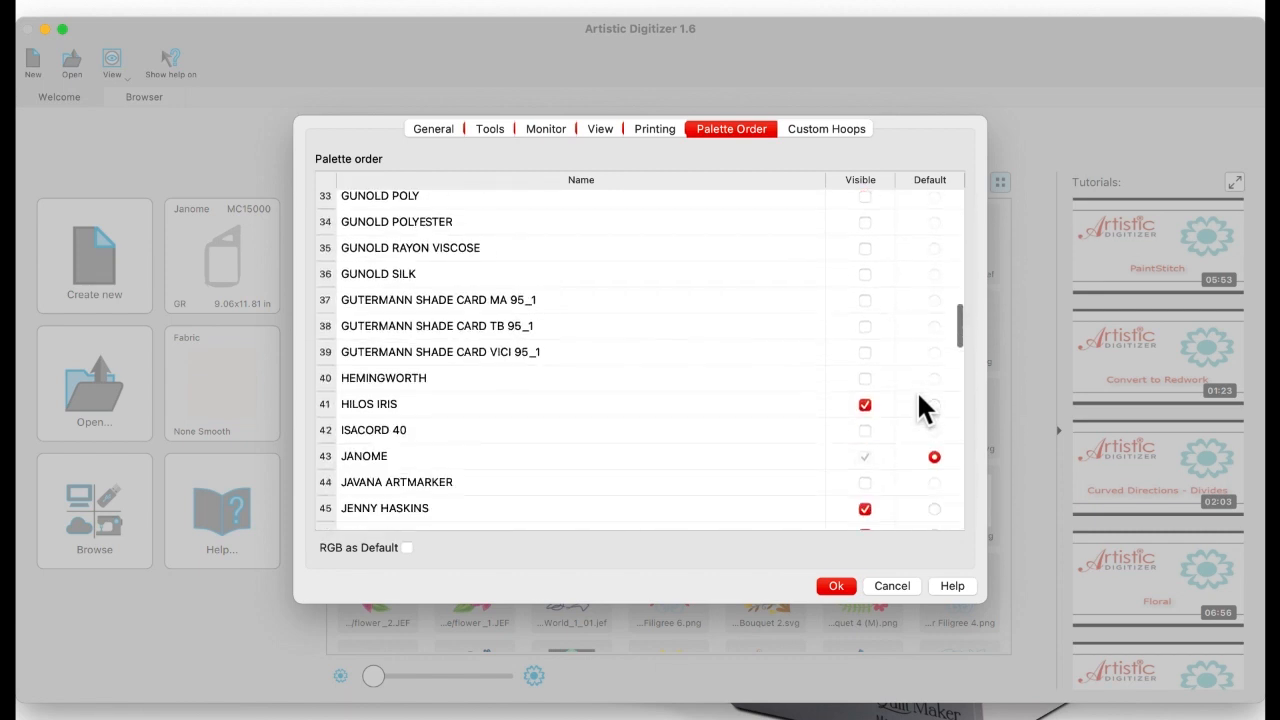
{"action": "scroll", "coordinate": [917, 405], "scroll_direction": "down", "scroll_amount": 2}
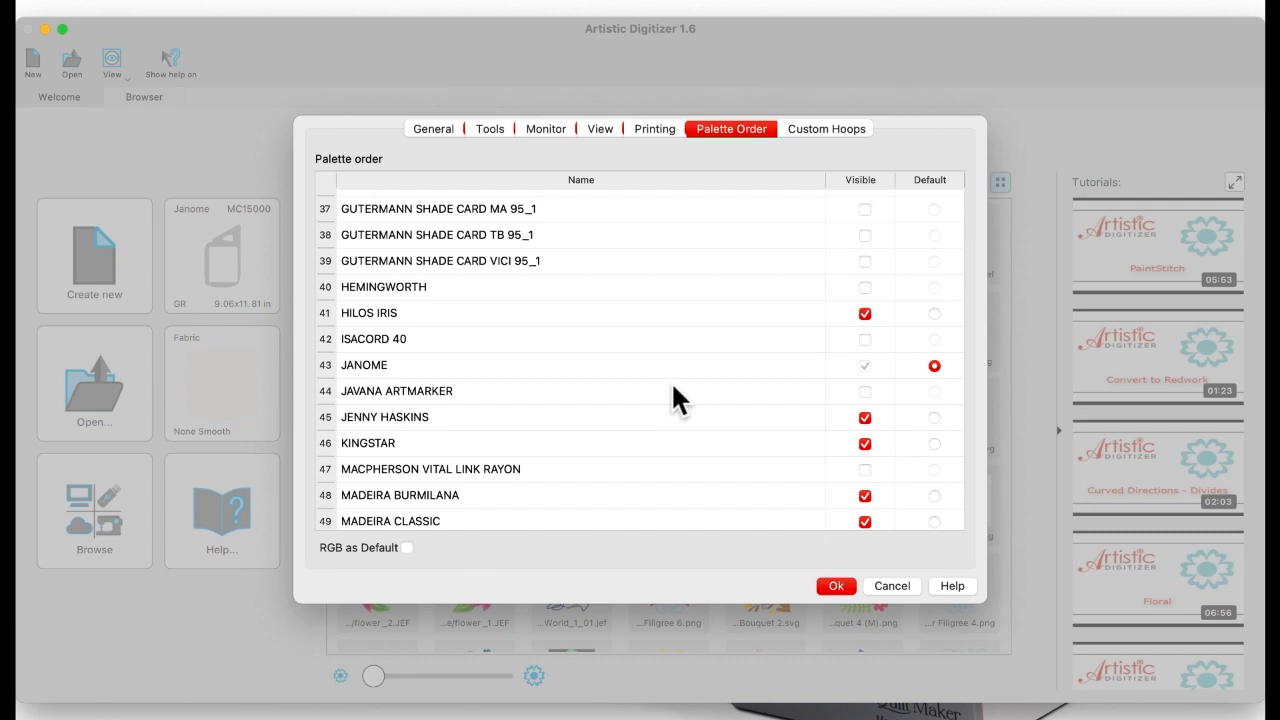
{"action": "left_click", "coordinate": [838, 588]}
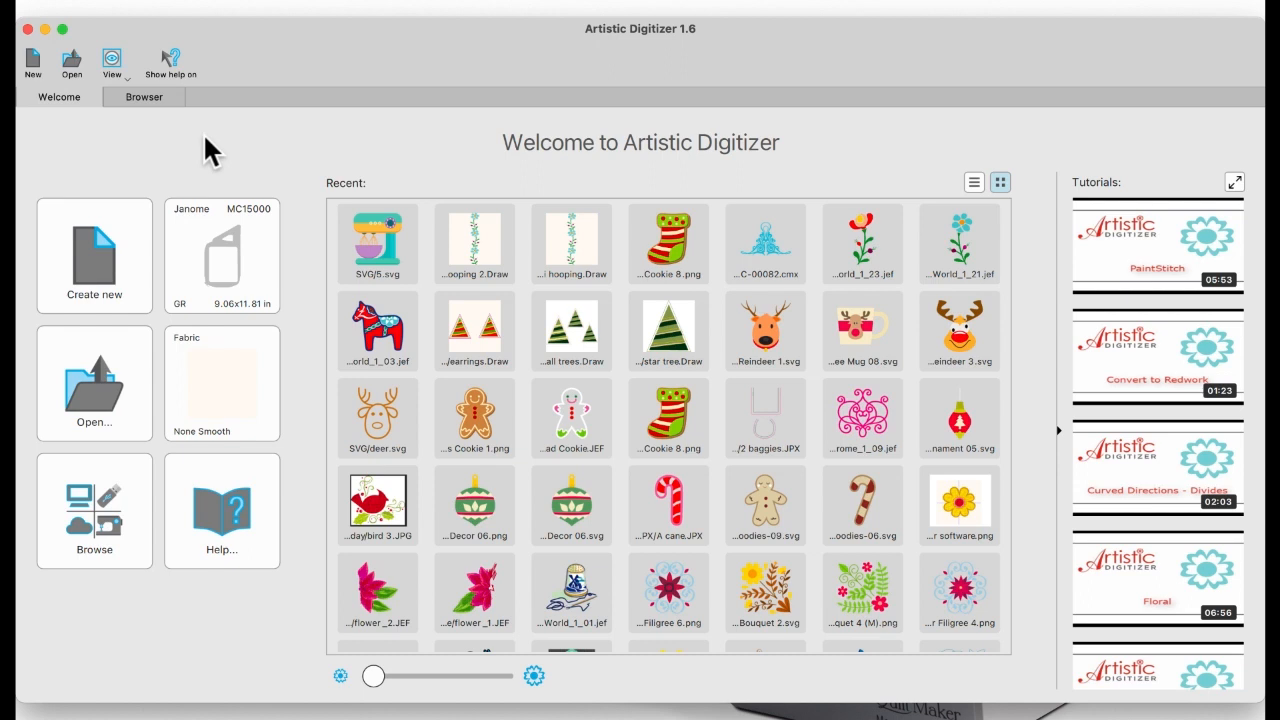
Step: View the Artistic Digitizer 1.6 Samples folder in the file-opening dialog without opening a design
{"action": "left_click", "coordinate": [90, 392]}
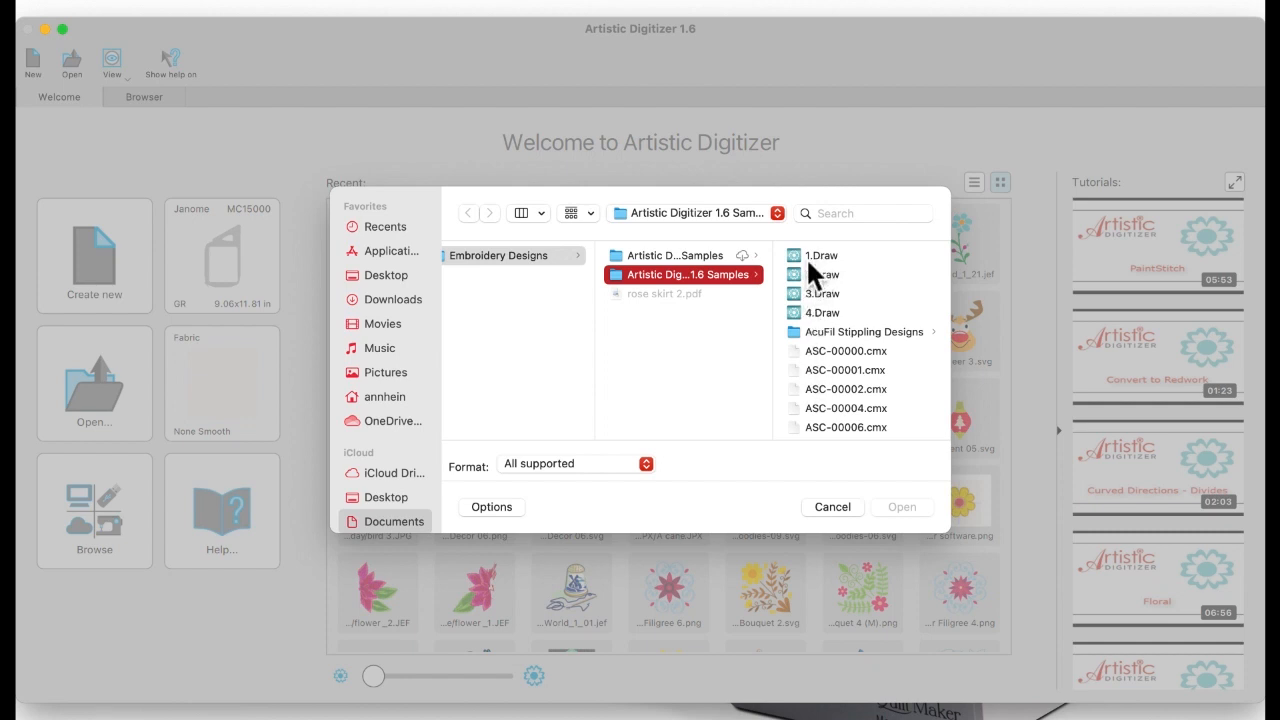
{"action": "left_click", "coordinate": [833, 507]}
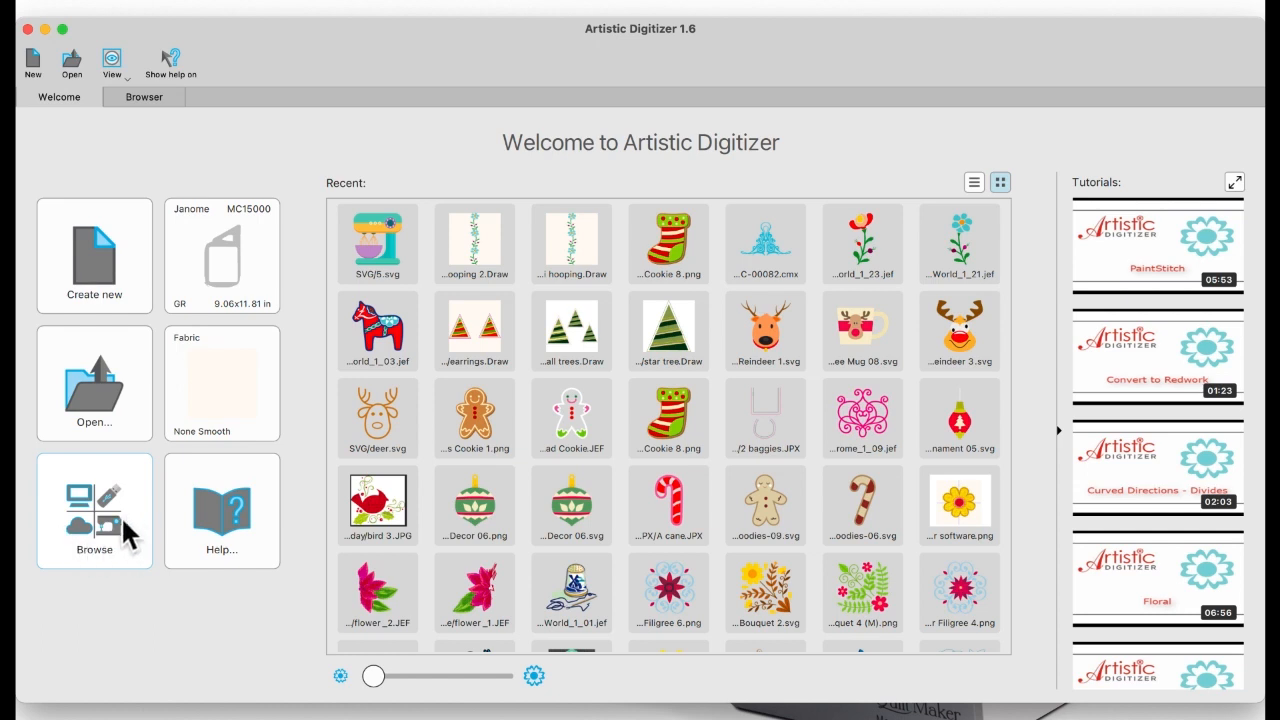
Step: Browse the connected devices, viewing the contents of the NO NAME drive and the mc15000 machine's USB 2 Drive
{"action": "left_click", "coordinate": [97, 522]}
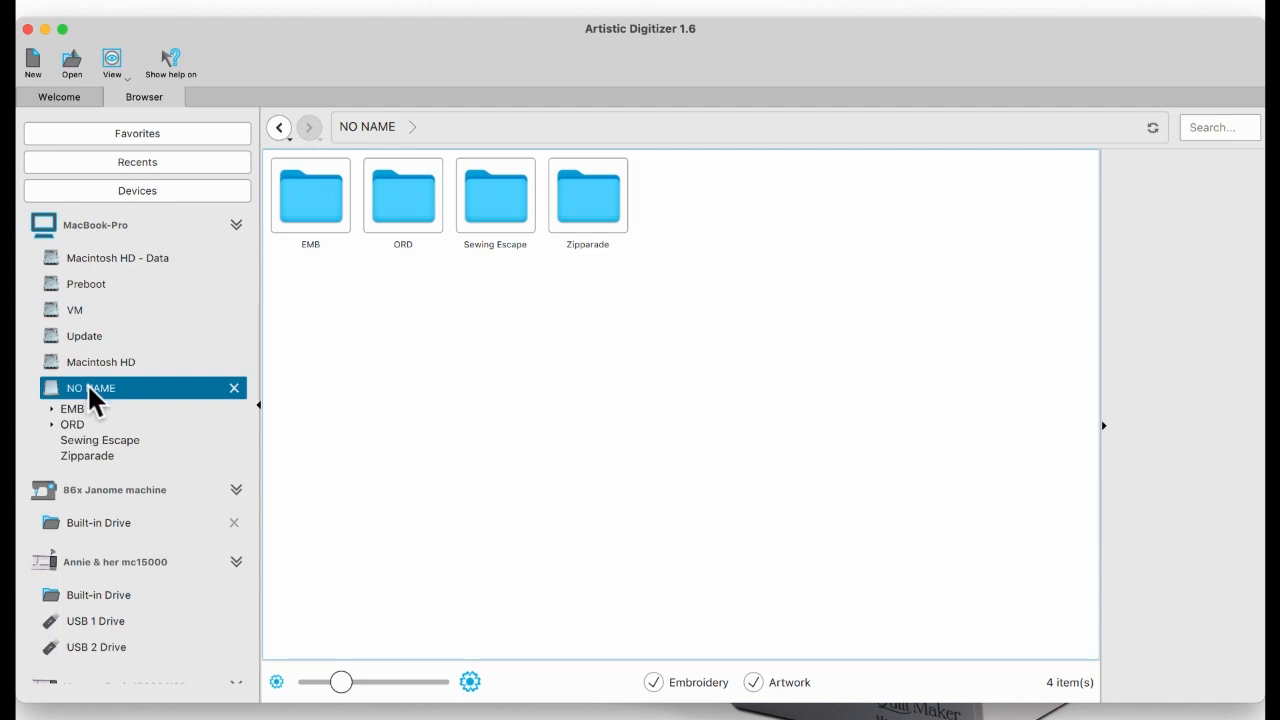
{"action": "scroll", "coordinate": [100, 423], "scroll_direction": "down", "scroll_amount": 3}
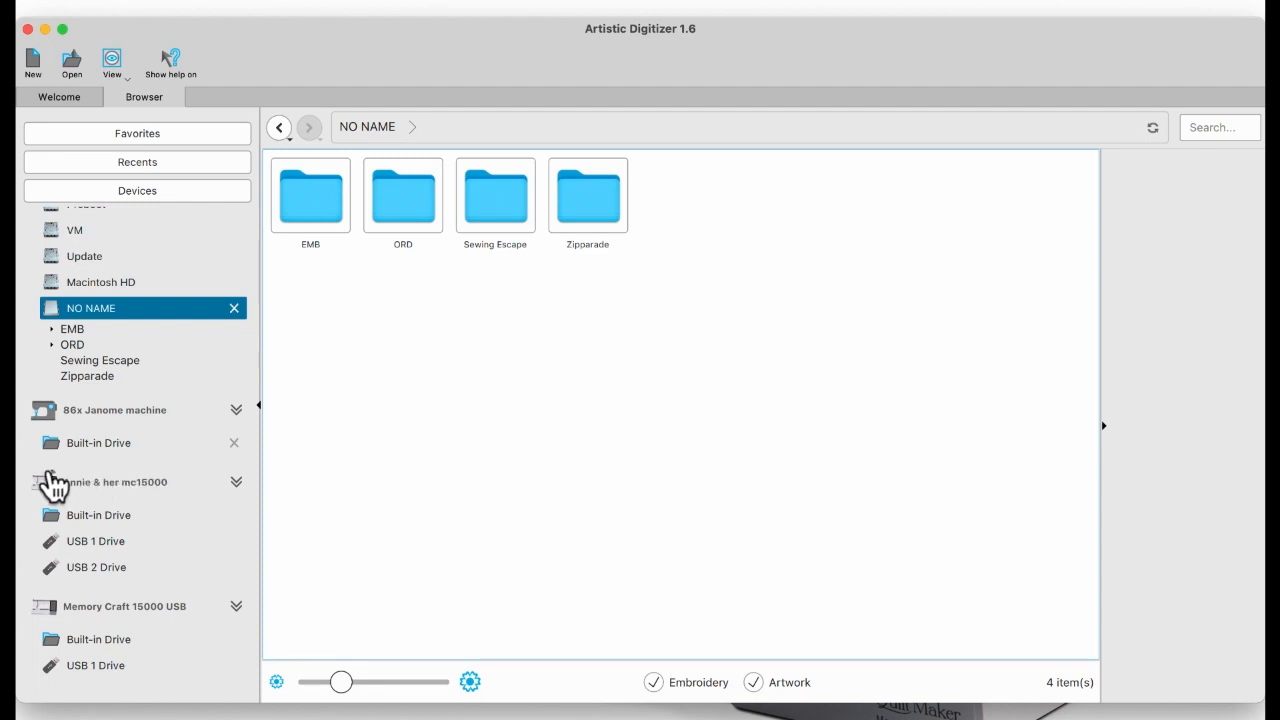
{"action": "left_click", "coordinate": [97, 567]}
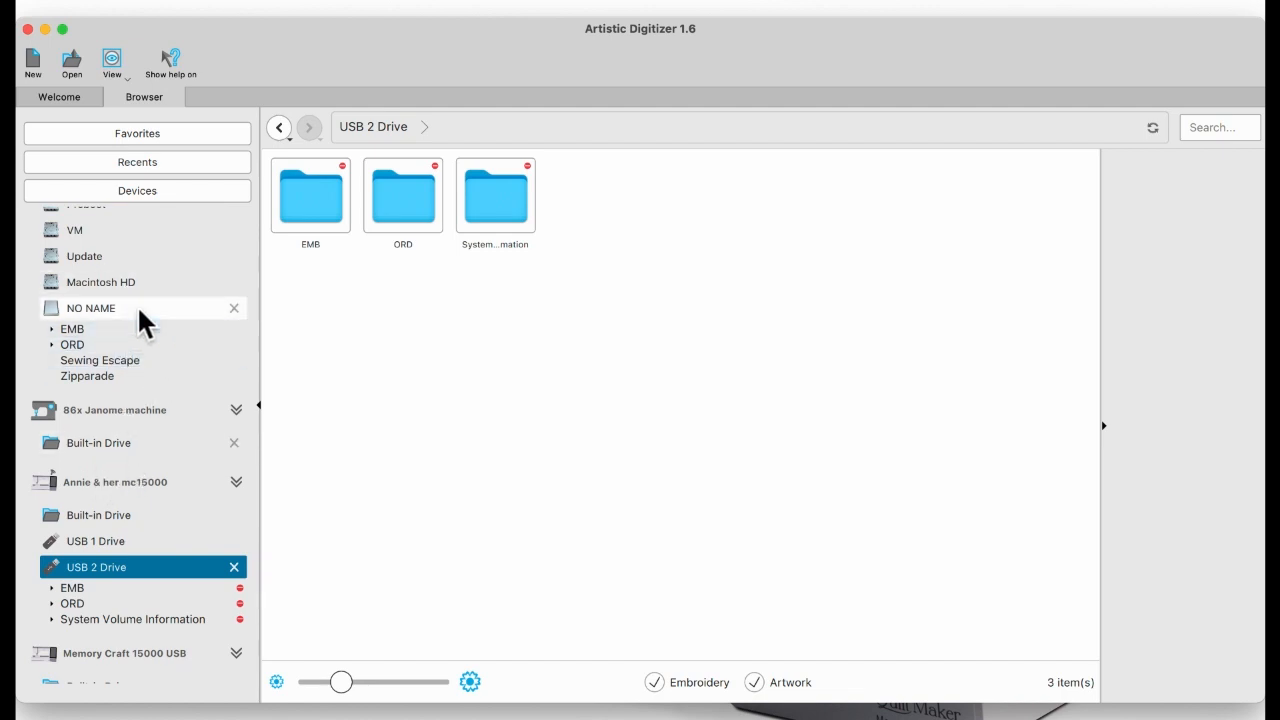
{"action": "scroll", "coordinate": [116, 230], "scroll_direction": "up", "scroll_amount": 2}
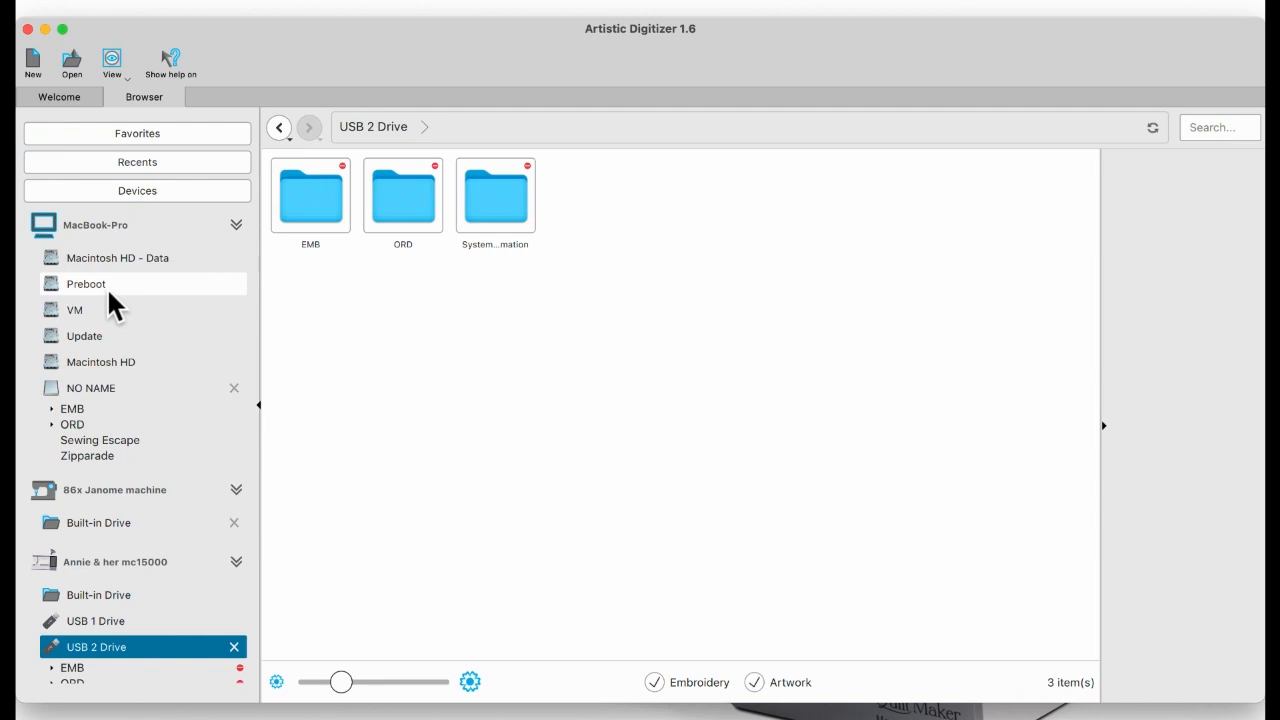
Step: Browse to the Artistic Digitizer 1.6 Samples folder within Embroidery Designs and list the favorite folders
{"action": "left_click", "coordinate": [137, 130]}
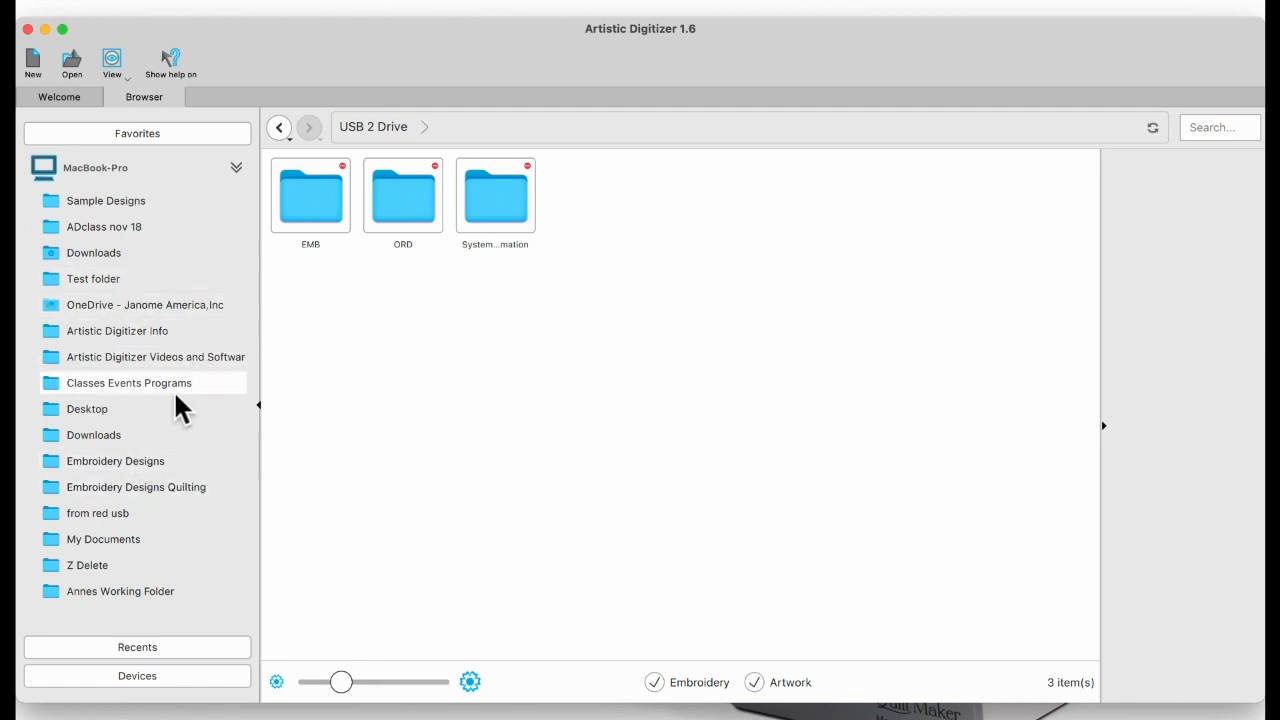
{"action": "left_click", "coordinate": [125, 461]}
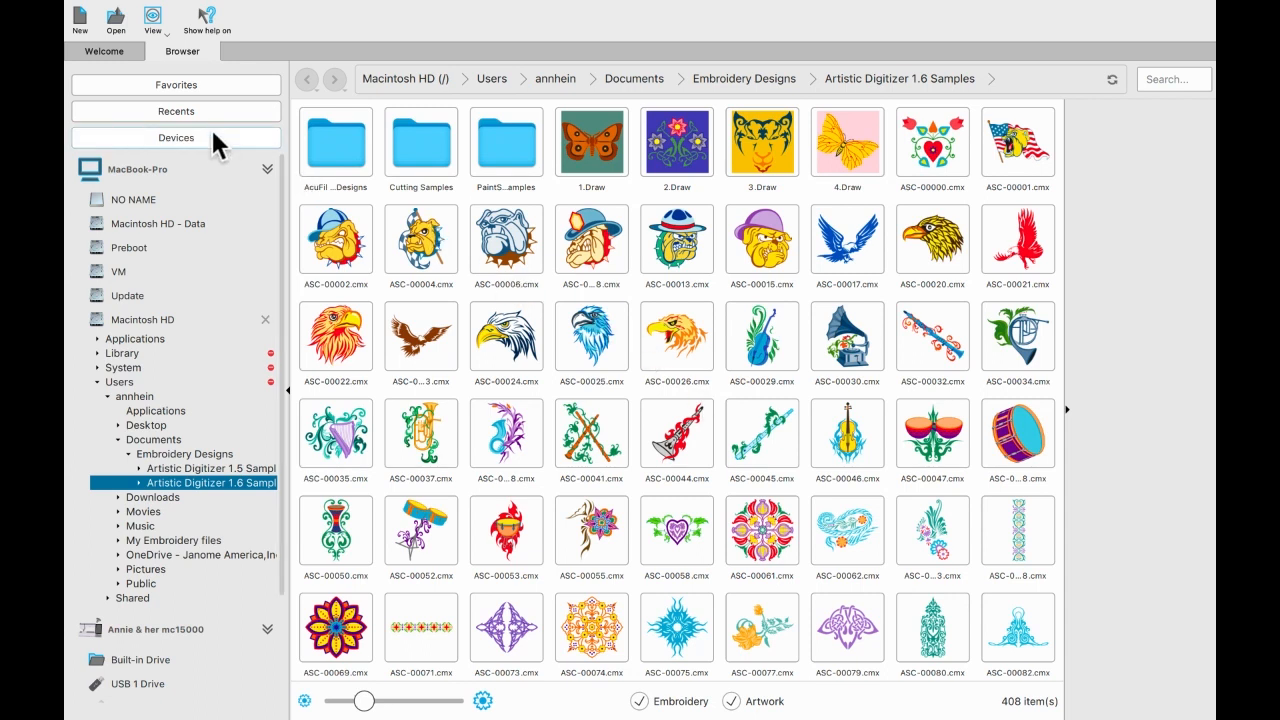
{"action": "left_click", "coordinate": [176, 85]}
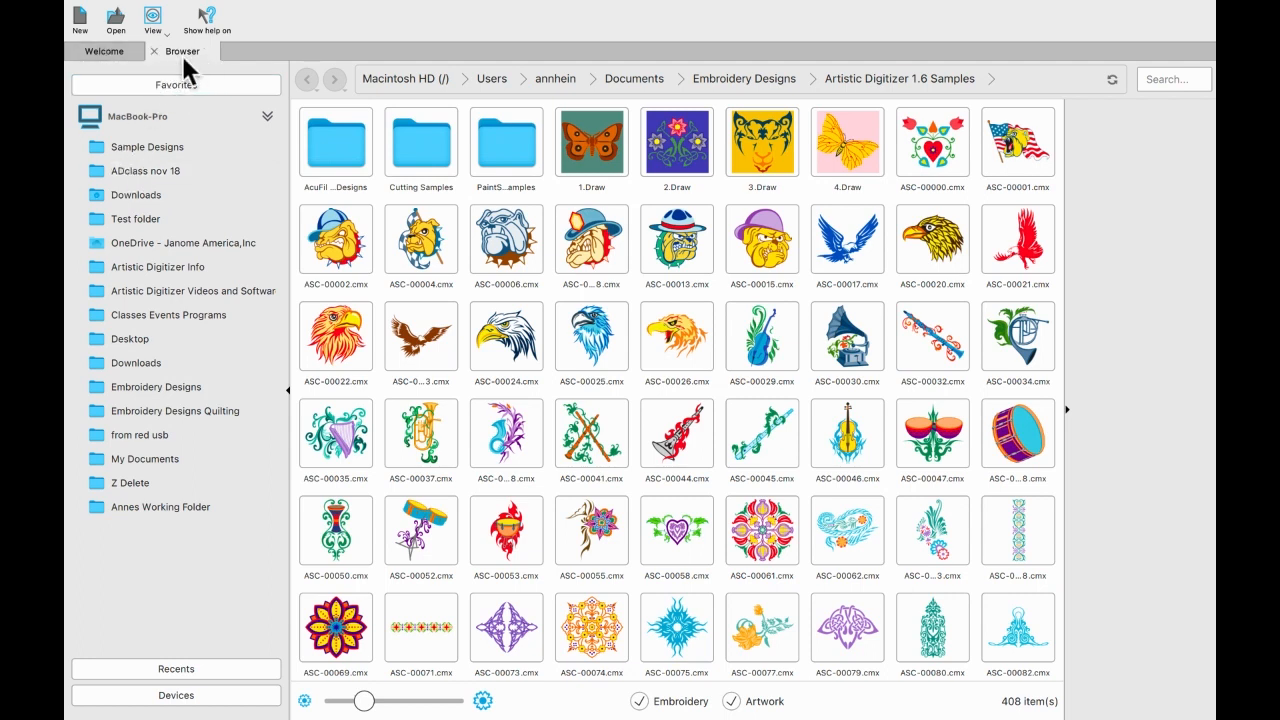
Step: Return to the Welcome page, open the machine and hoop selection, and list the machines available under the Cutters company
{"action": "left_click", "coordinate": [126, 51]}
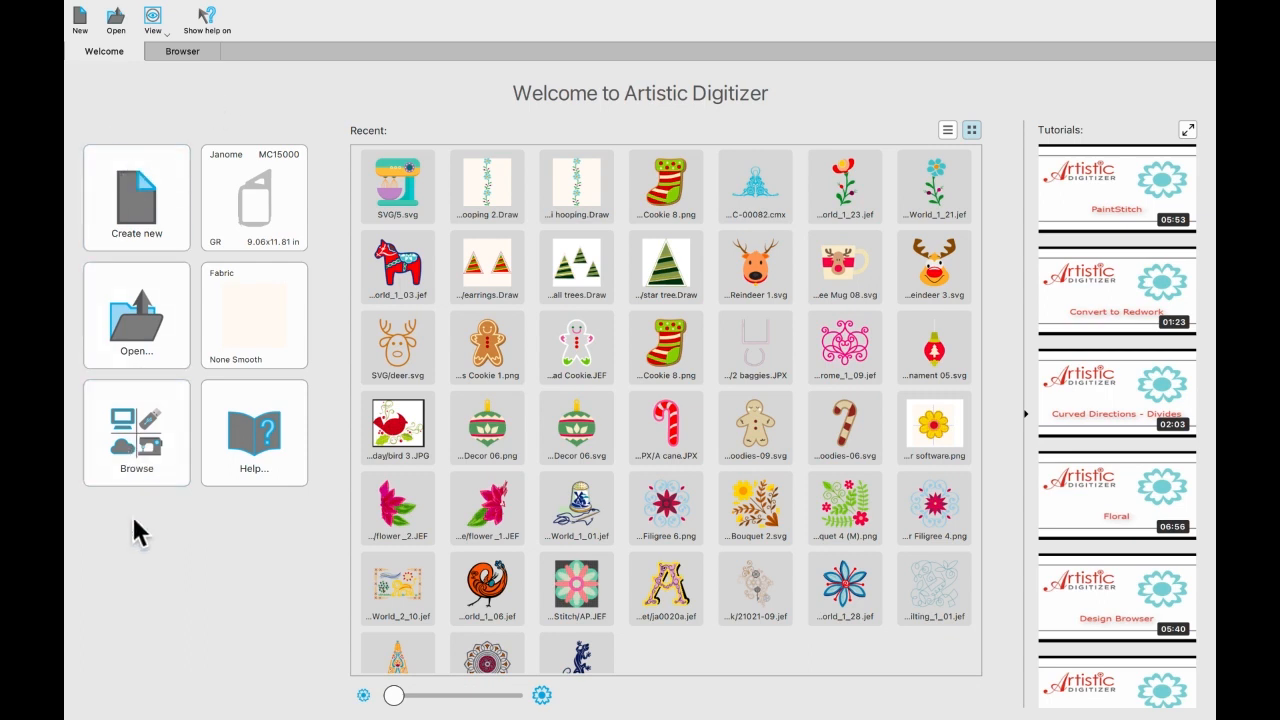
{"action": "left_click", "coordinate": [250, 208]}
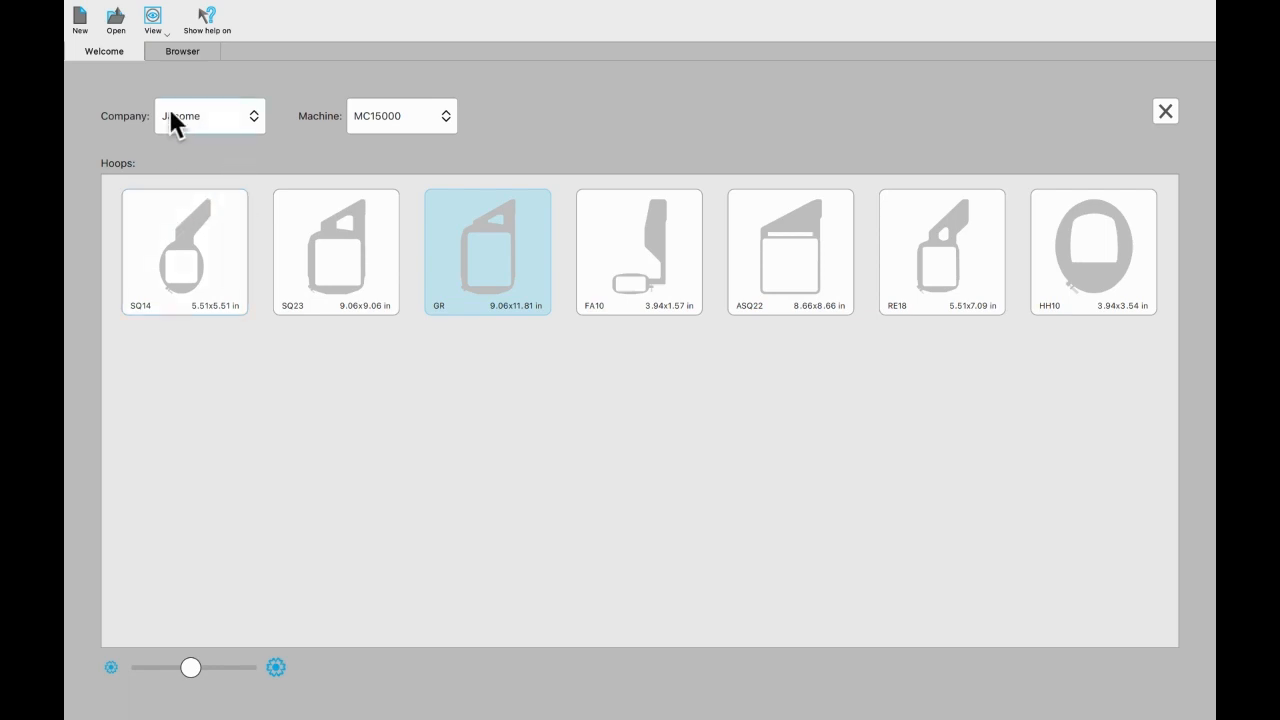
{"action": "left_click", "coordinate": [256, 119]}
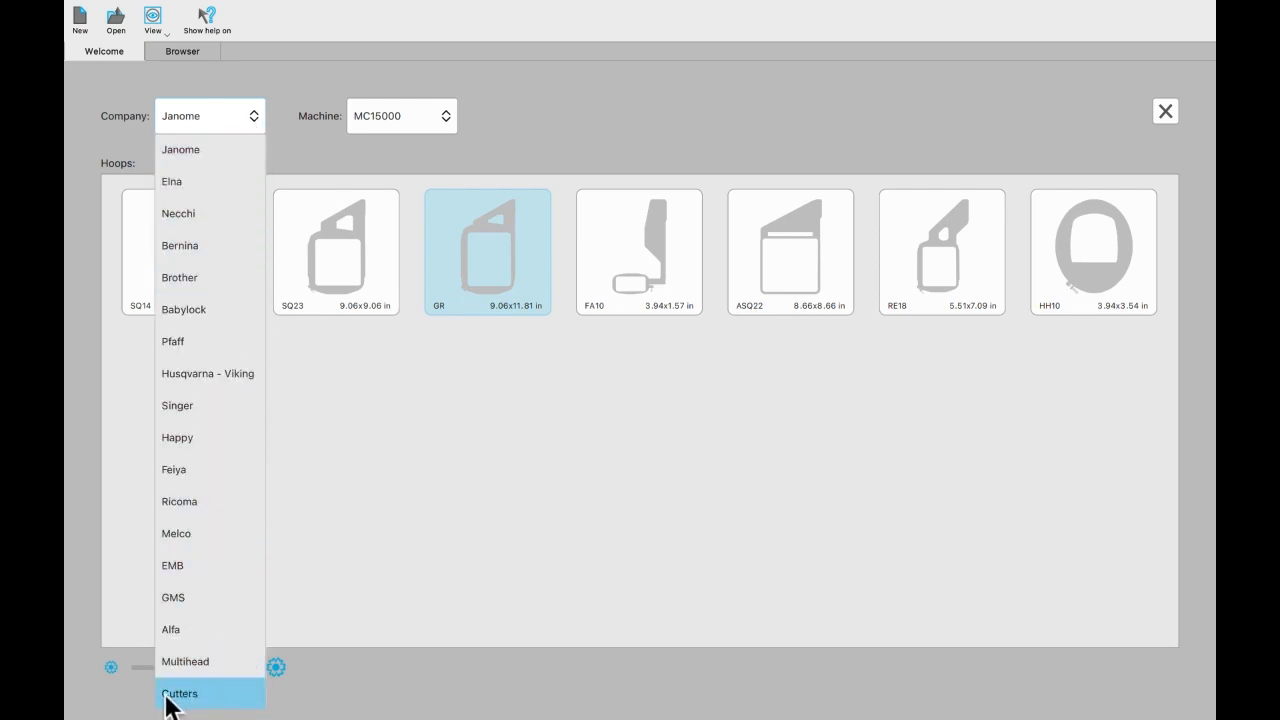
{"action": "left_click", "coordinate": [195, 698]}
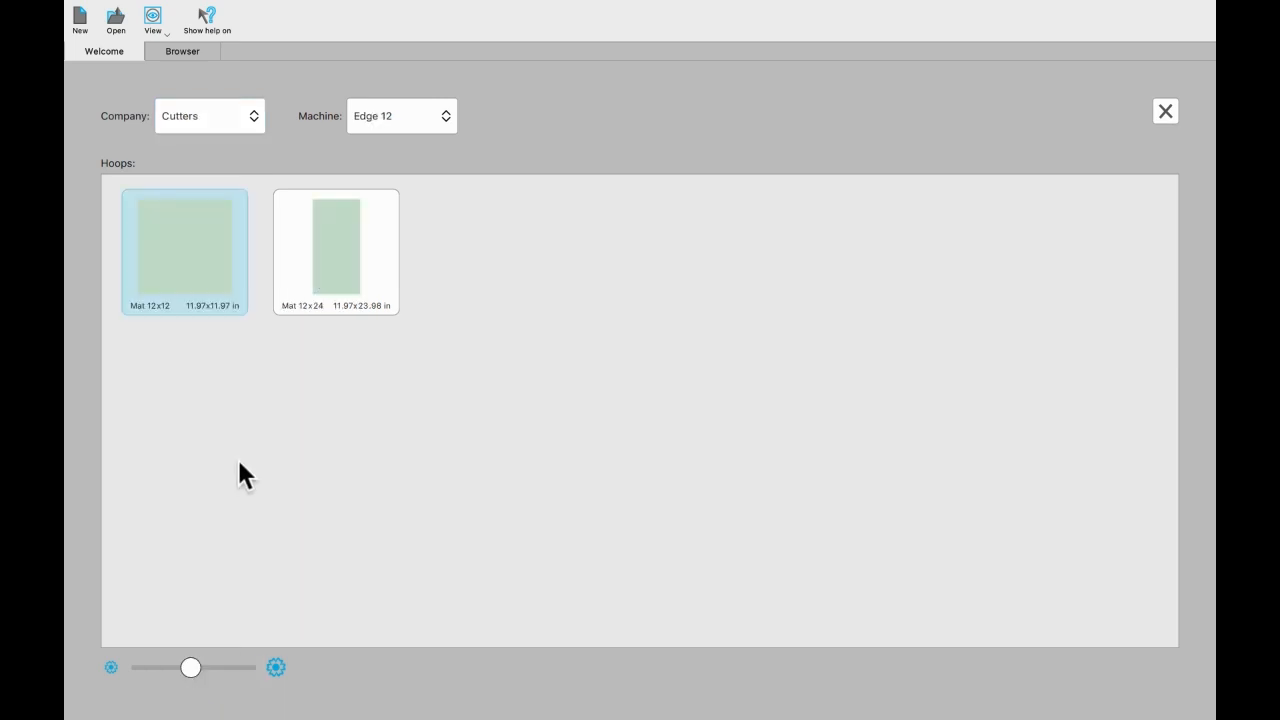
{"action": "left_click", "coordinate": [439, 120]}
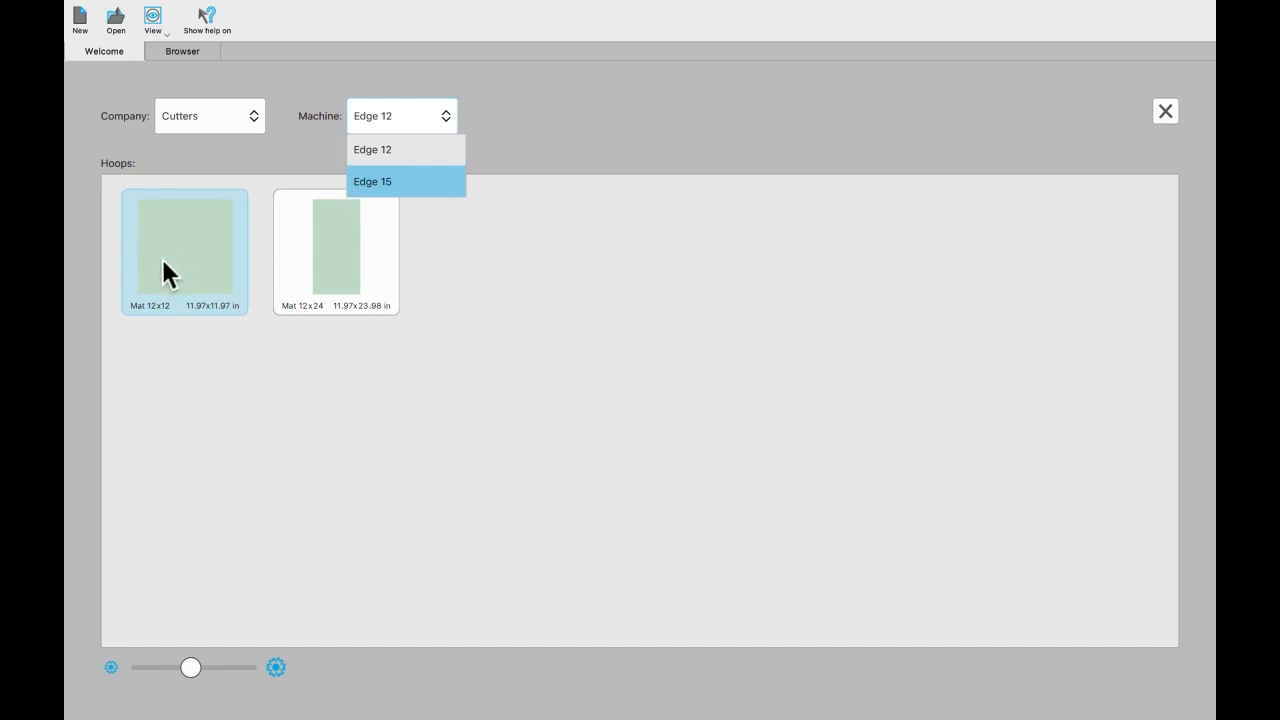
Step: Set the company for the machine and hoop selection back to Janome
{"action": "left_click", "coordinate": [255, 115]}
{"action": "left_click", "coordinate": [255, 115]}
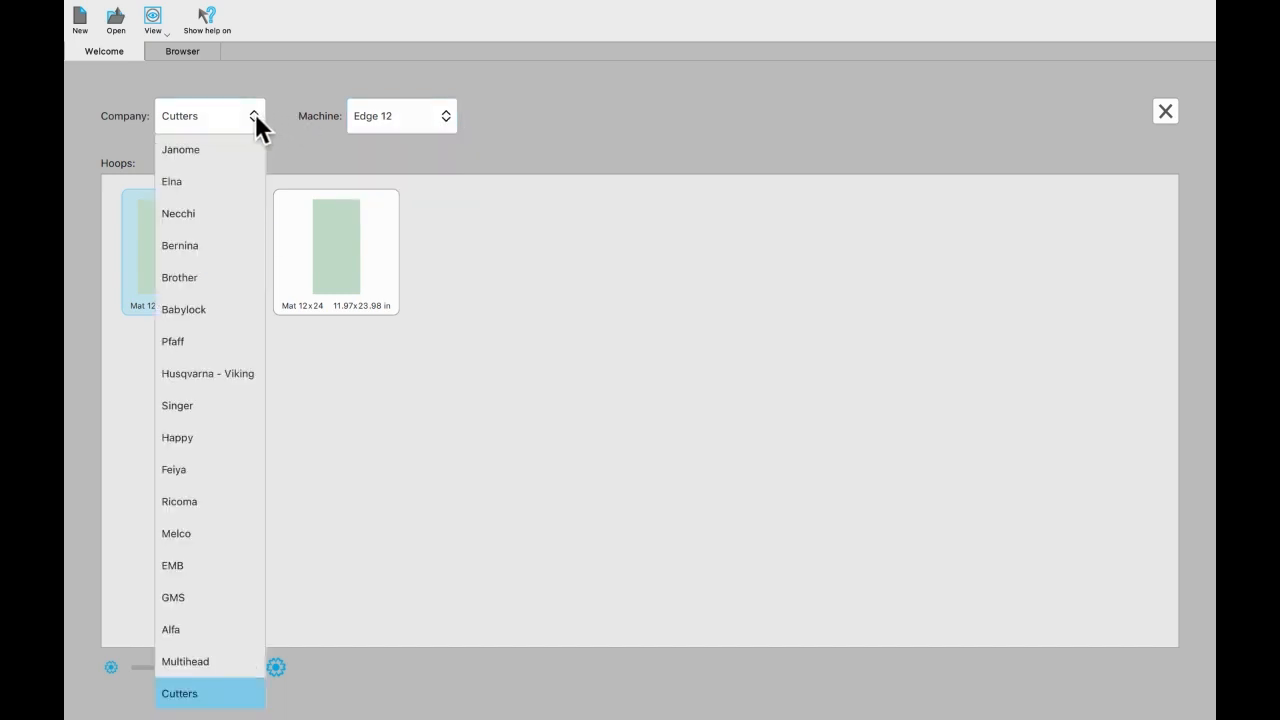
{"action": "left_click", "coordinate": [204, 149]}
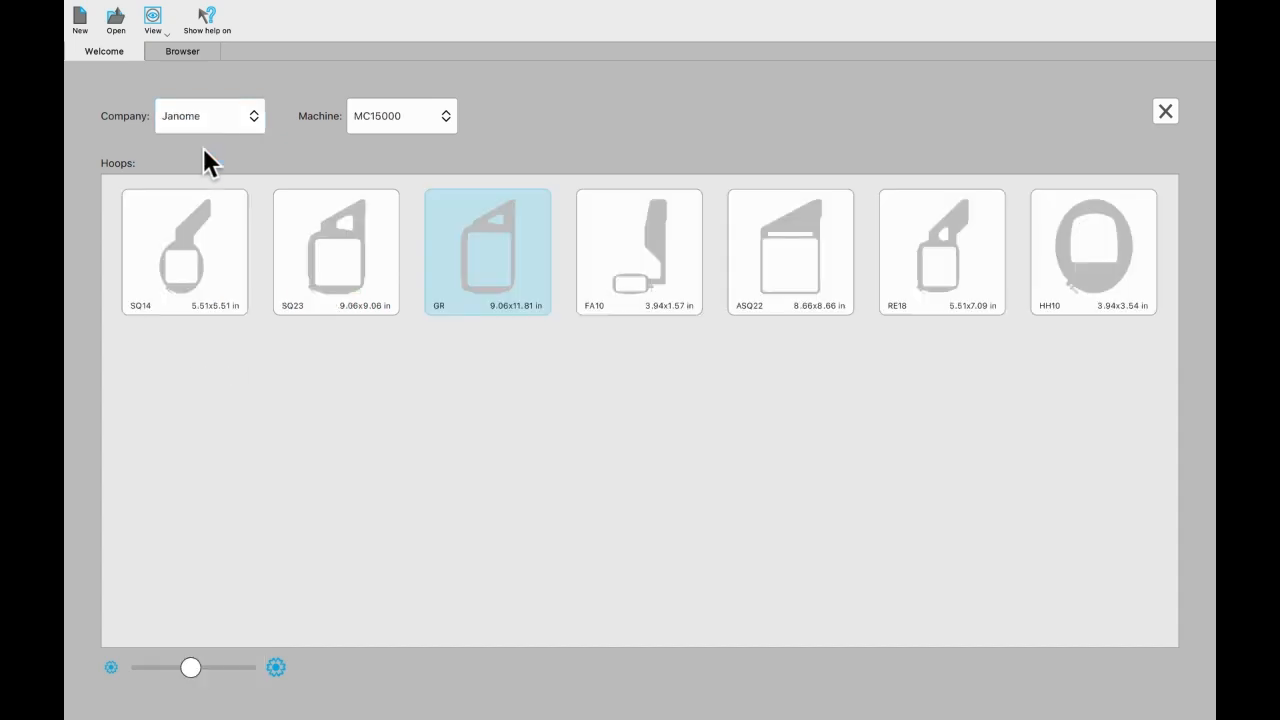
Step: Examine the full list of Janome machine models available for selection
{"action": "left_click", "coordinate": [443, 115]}
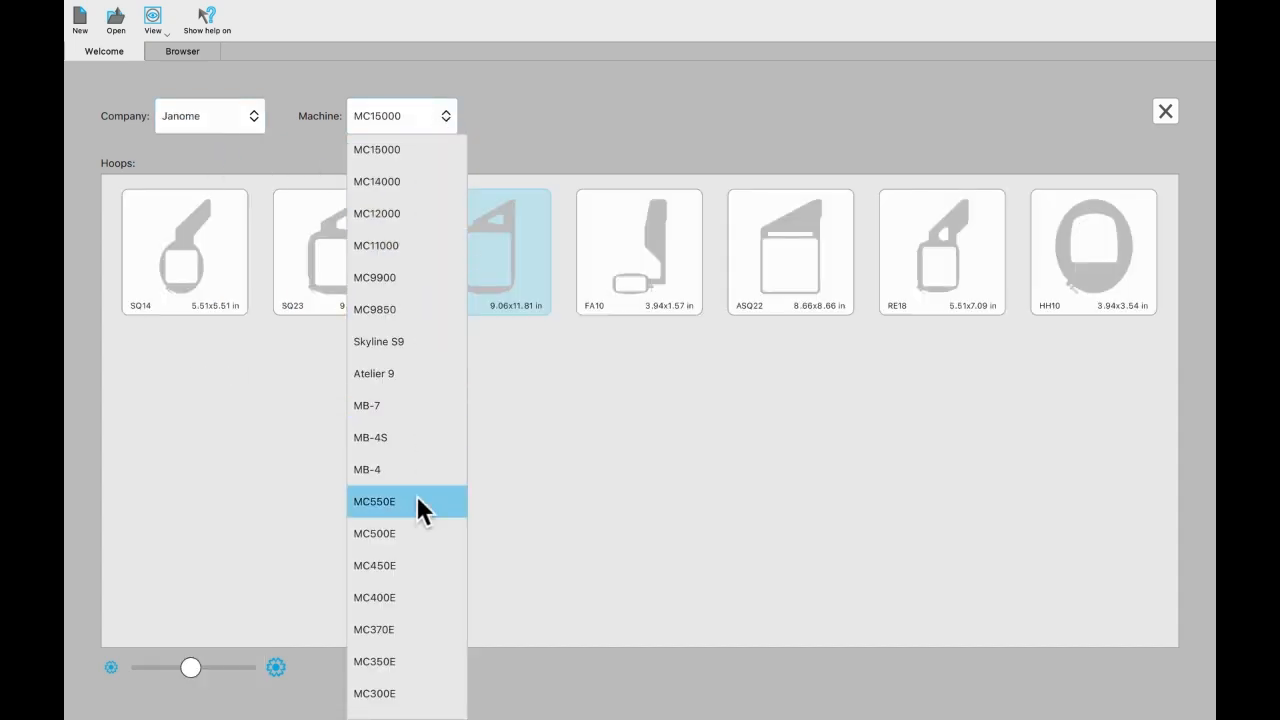
{"action": "scroll", "coordinate": [416, 500], "scroll_direction": "down", "scroll_amount": 1}
{"action": "scroll", "coordinate": [416, 505], "scroll_direction": "down", "scroll_amount": 10}
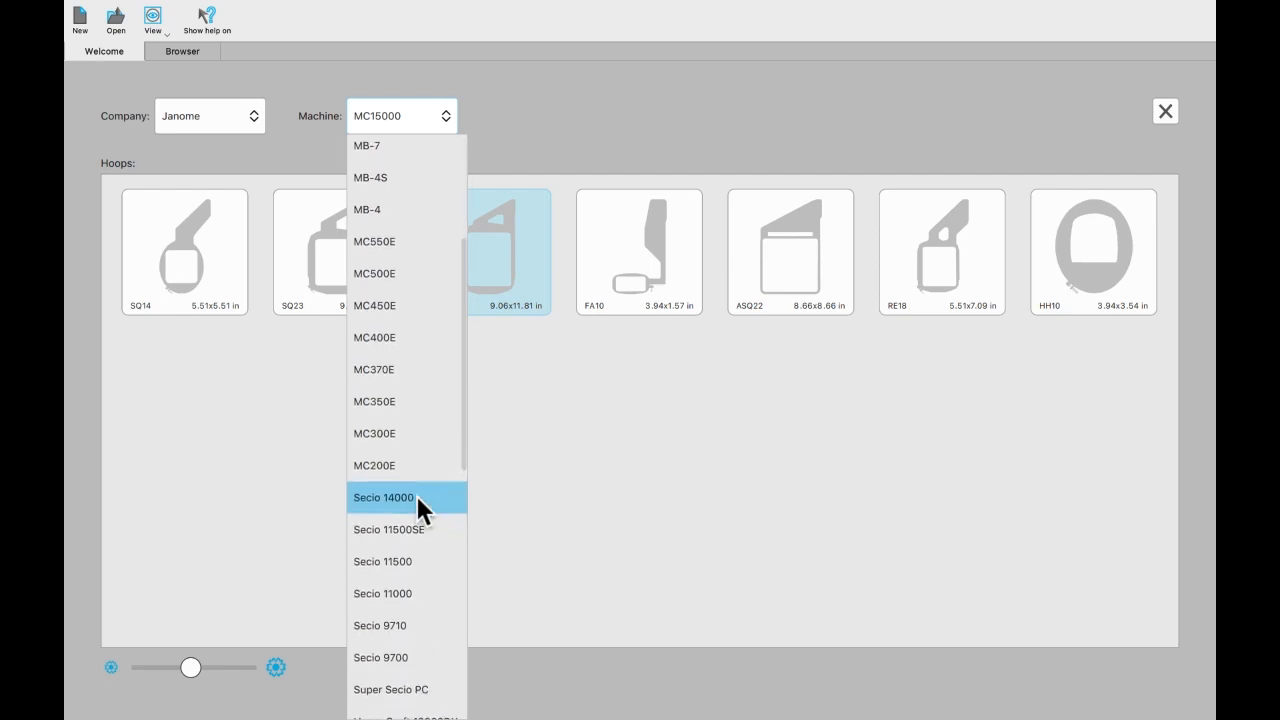
{"action": "scroll", "coordinate": [416, 495], "scroll_direction": "down", "scroll_amount": 7}
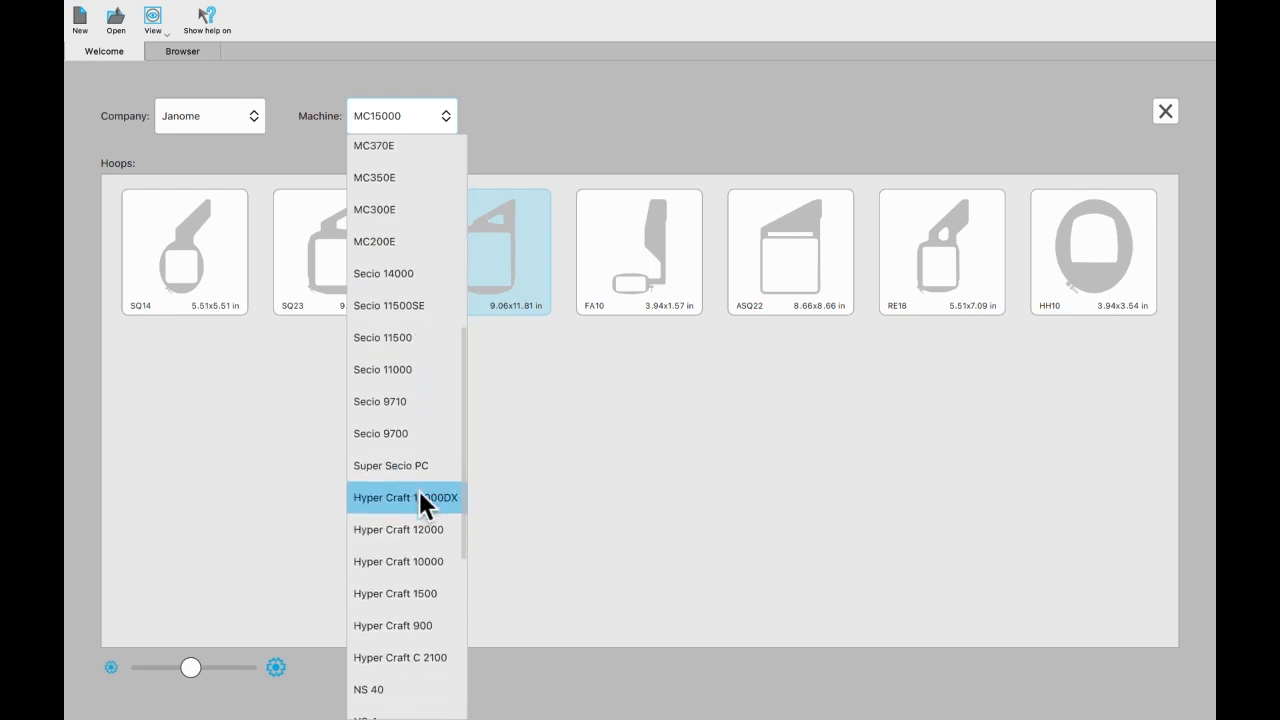
{"action": "scroll", "coordinate": [421, 488], "scroll_direction": "down", "scroll_amount": 11}
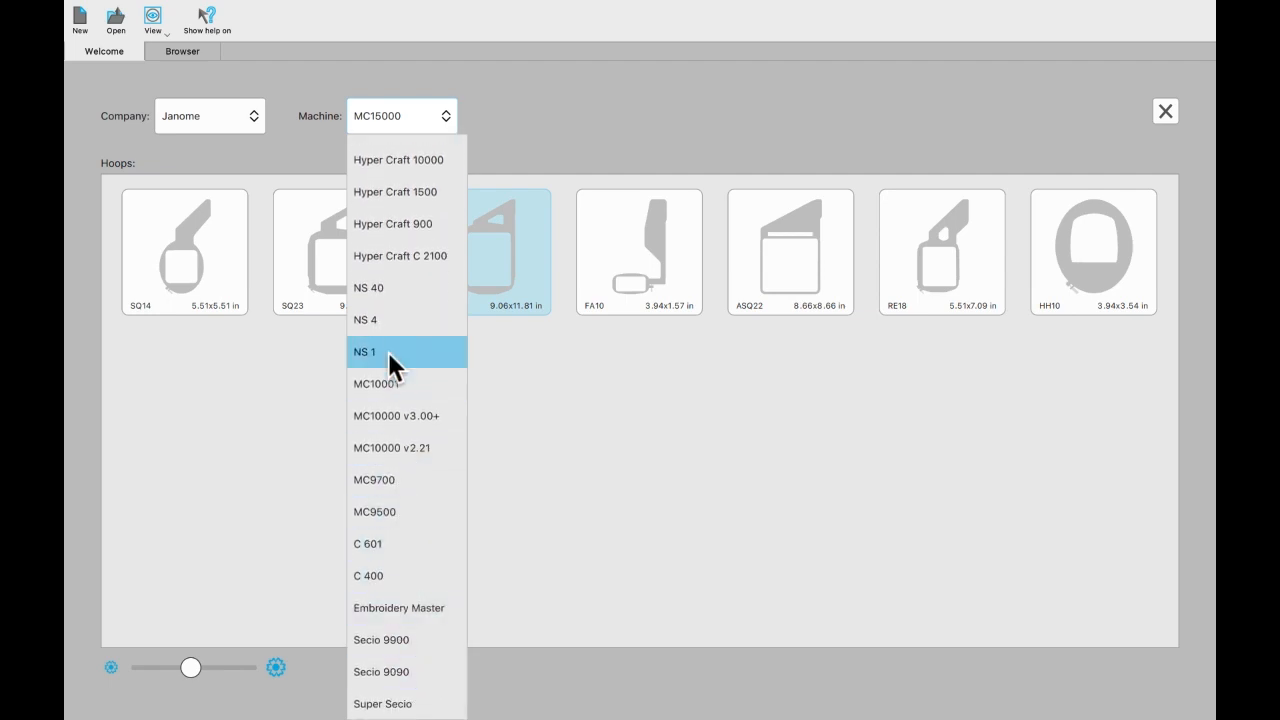
{"action": "scroll", "coordinate": [404, 197], "scroll_direction": "up", "scroll_amount": 11}
{"action": "scroll", "coordinate": [404, 197], "scroll_direction": "up", "scroll_amount": 9}
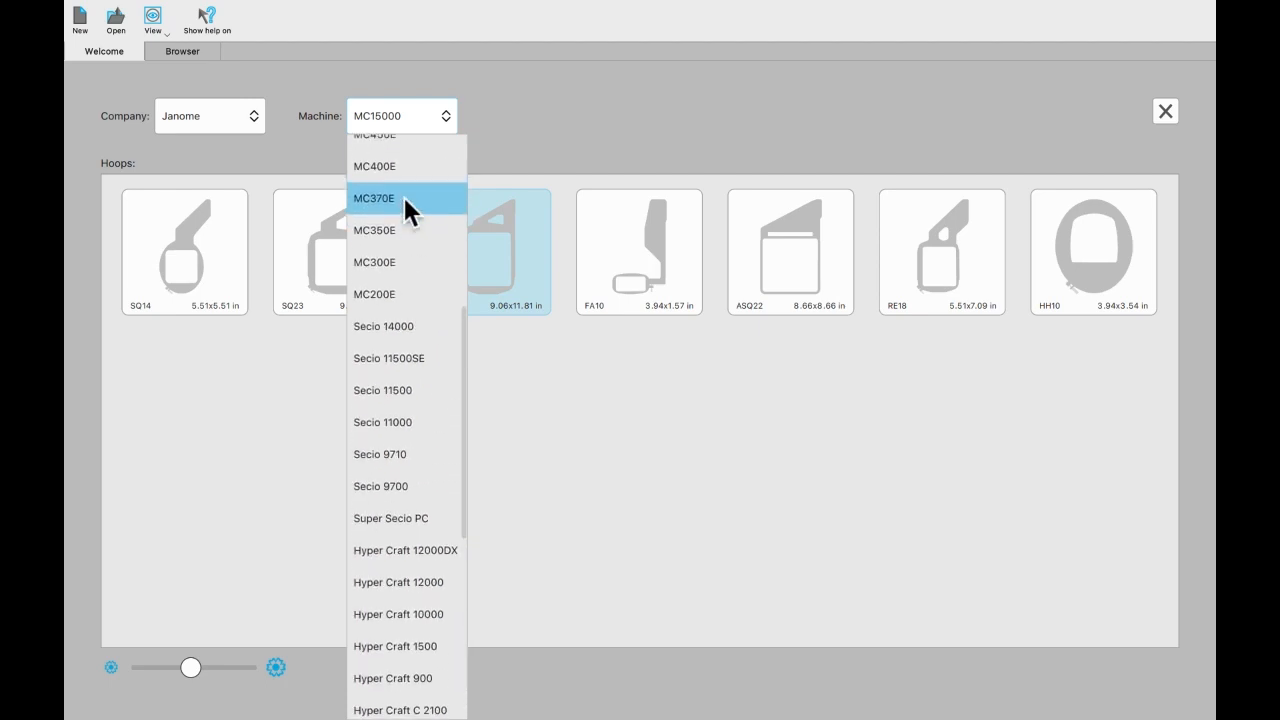
{"action": "scroll", "coordinate": [404, 197], "scroll_direction": "up", "scroll_amount": 6}
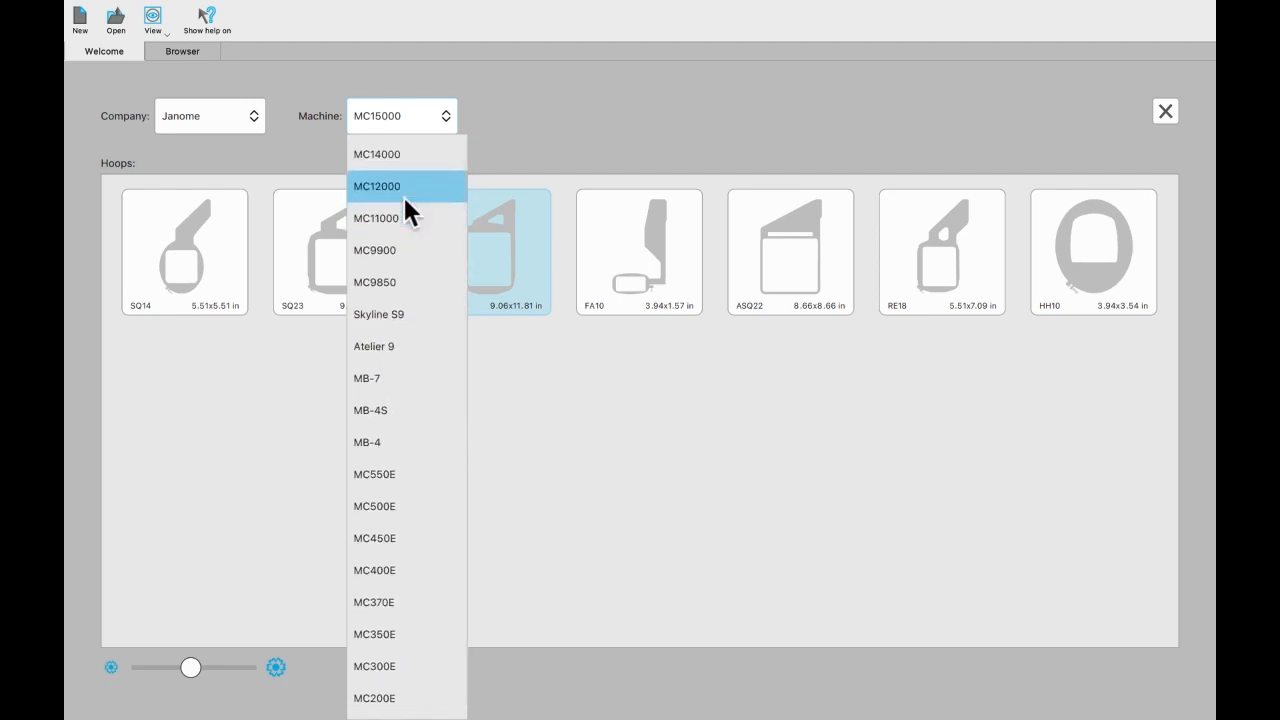
{"action": "scroll", "coordinate": [403, 195], "scroll_direction": "up", "scroll_amount": 1}
{"action": "scroll", "coordinate": [404, 197], "scroll_direction": "down", "scroll_amount": 1}
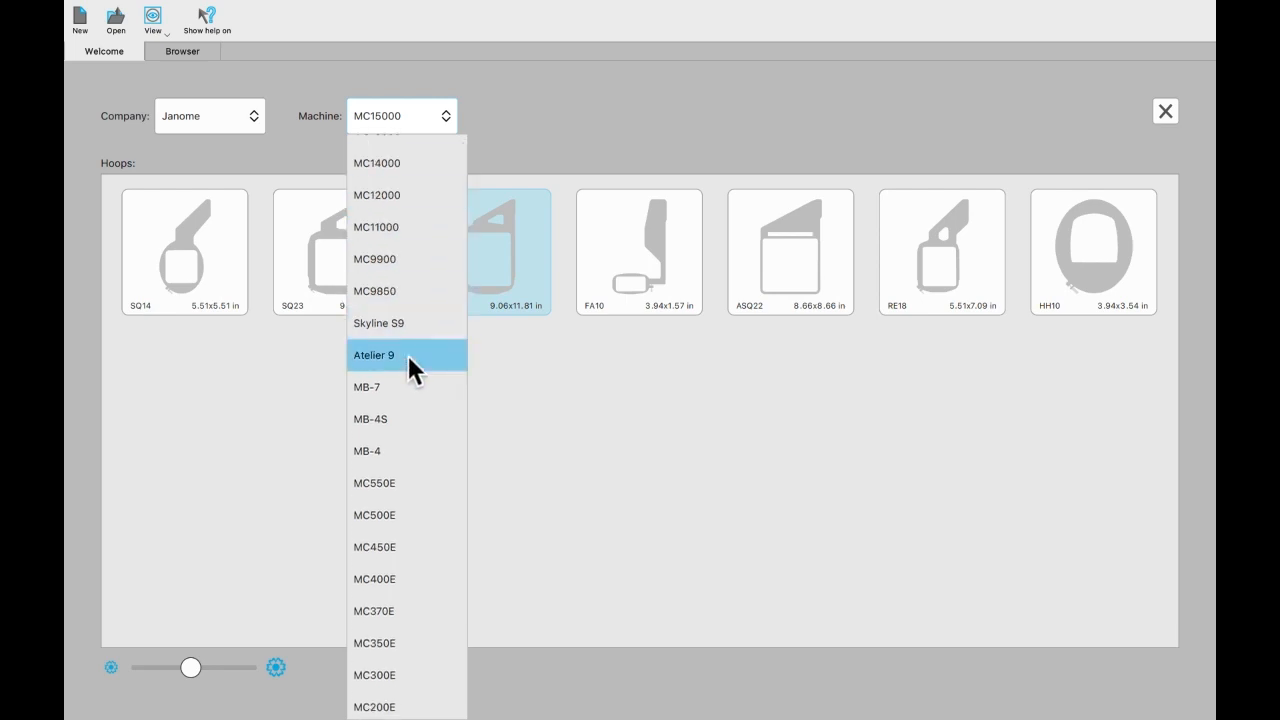
{"action": "scroll", "coordinate": [417, 489], "scroll_direction": "down", "scroll_amount": 3}
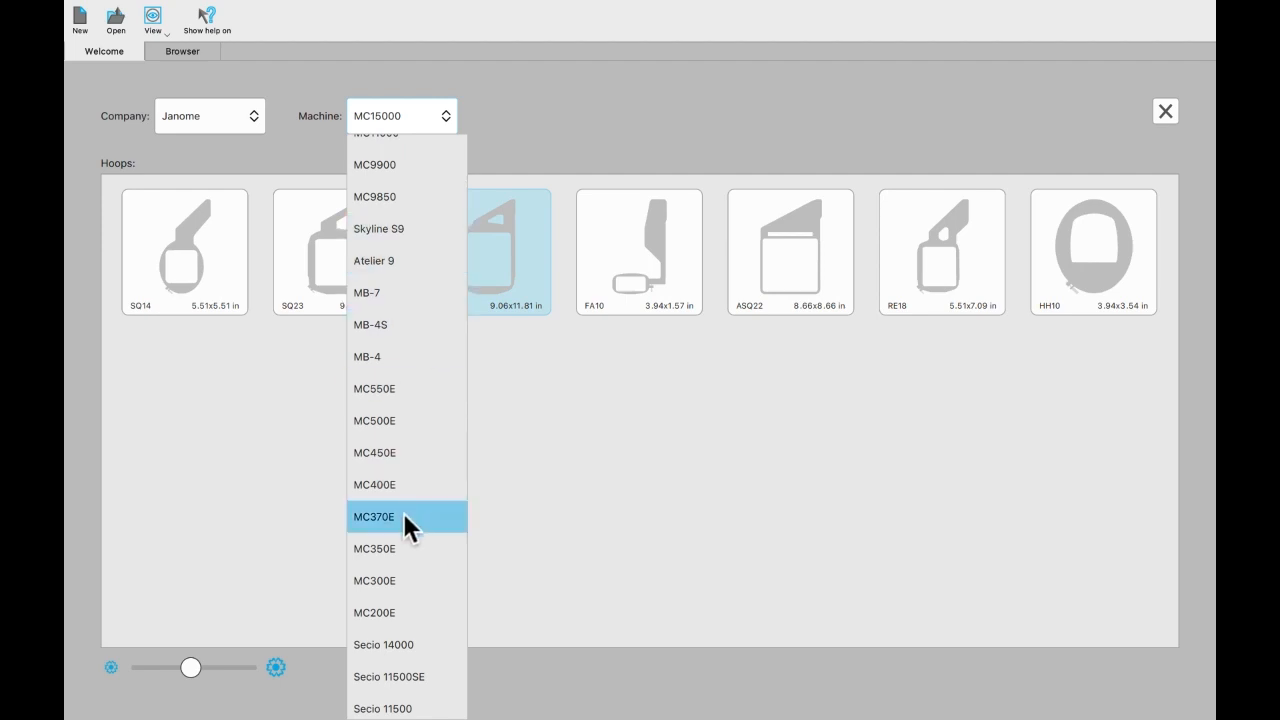
{"action": "scroll", "coordinate": [403, 512], "scroll_direction": "down", "scroll_amount": 4}
{"action": "scroll", "coordinate": [403, 512], "scroll_direction": "down", "scroll_amount": 7}
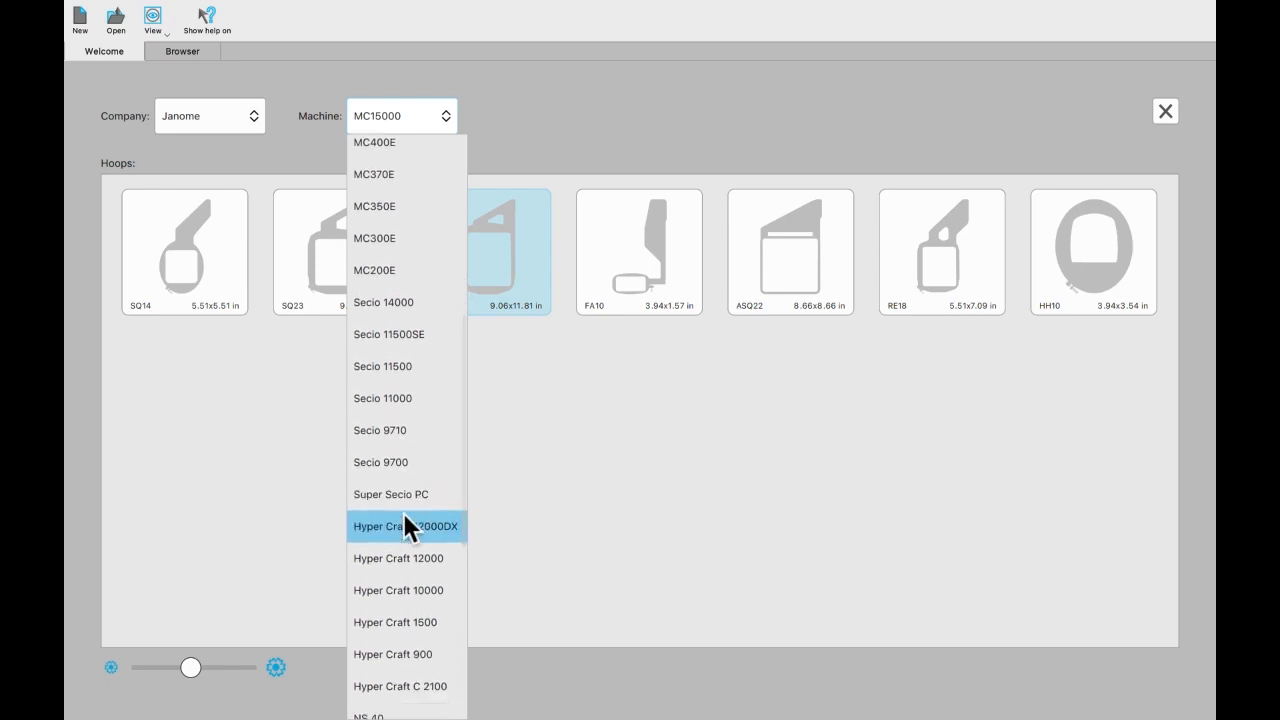
{"action": "scroll", "coordinate": [403, 512], "scroll_direction": "down", "scroll_amount": 5}
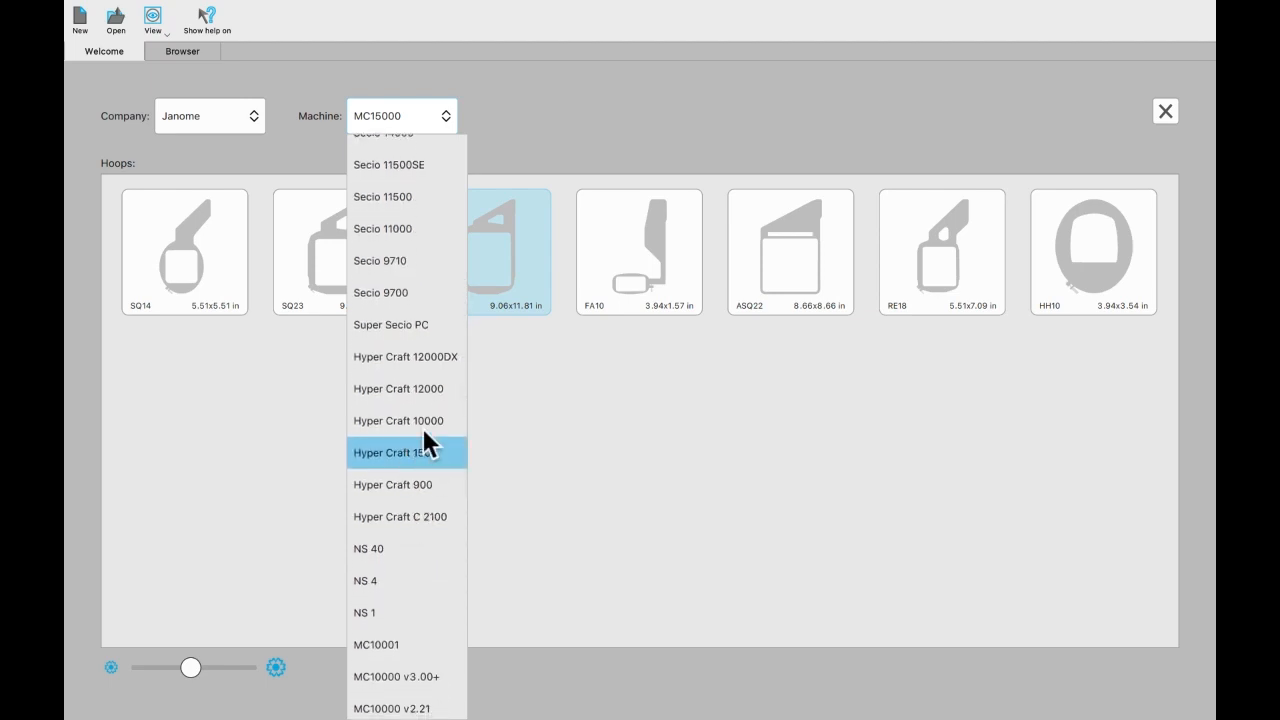
{"action": "scroll", "coordinate": [397, 700], "scroll_direction": "down", "scroll_amount": 4}
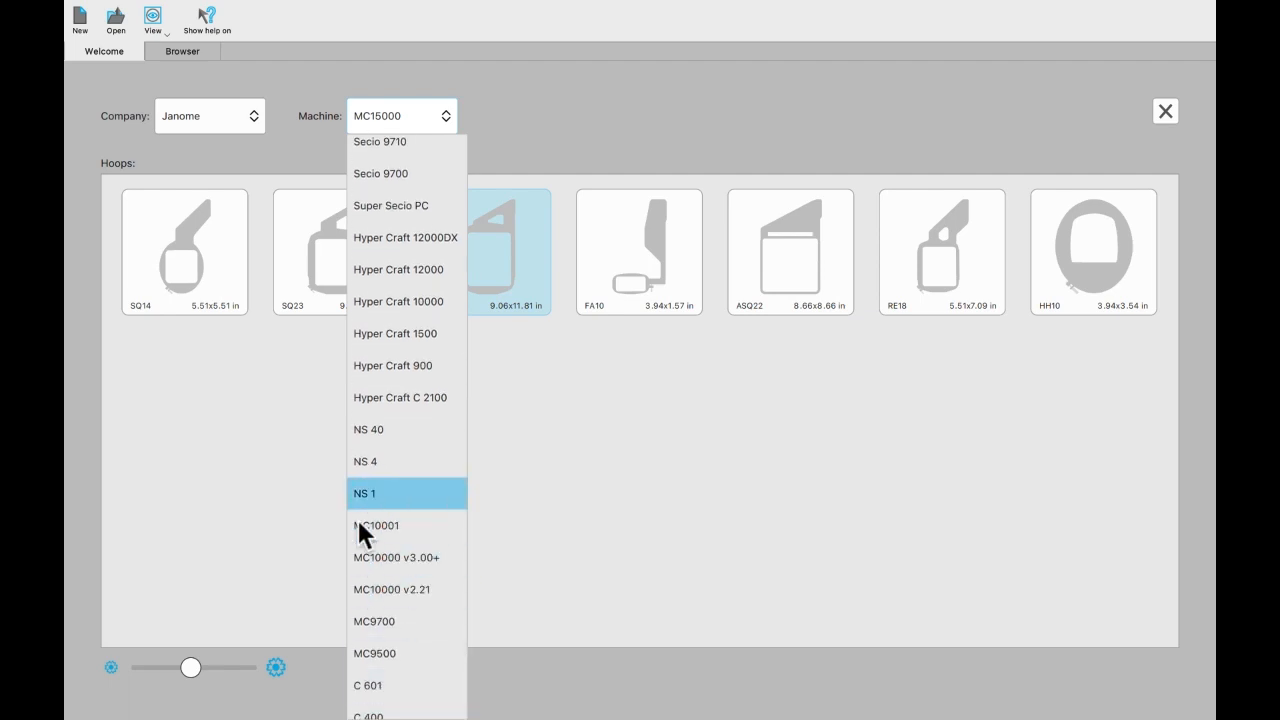
{"action": "scroll", "coordinate": [386, 591], "scroll_direction": "down", "scroll_amount": 3}
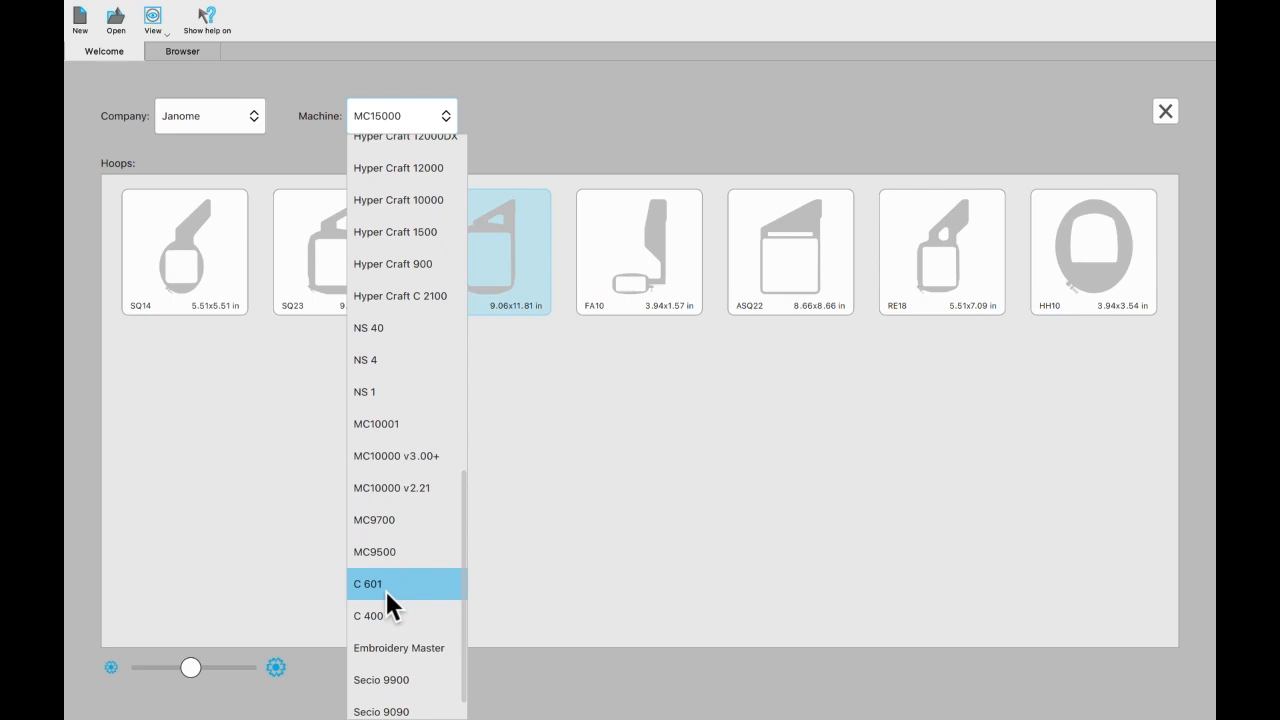
{"action": "scroll", "coordinate": [386, 591], "scroll_direction": "down", "scroll_amount": 1}
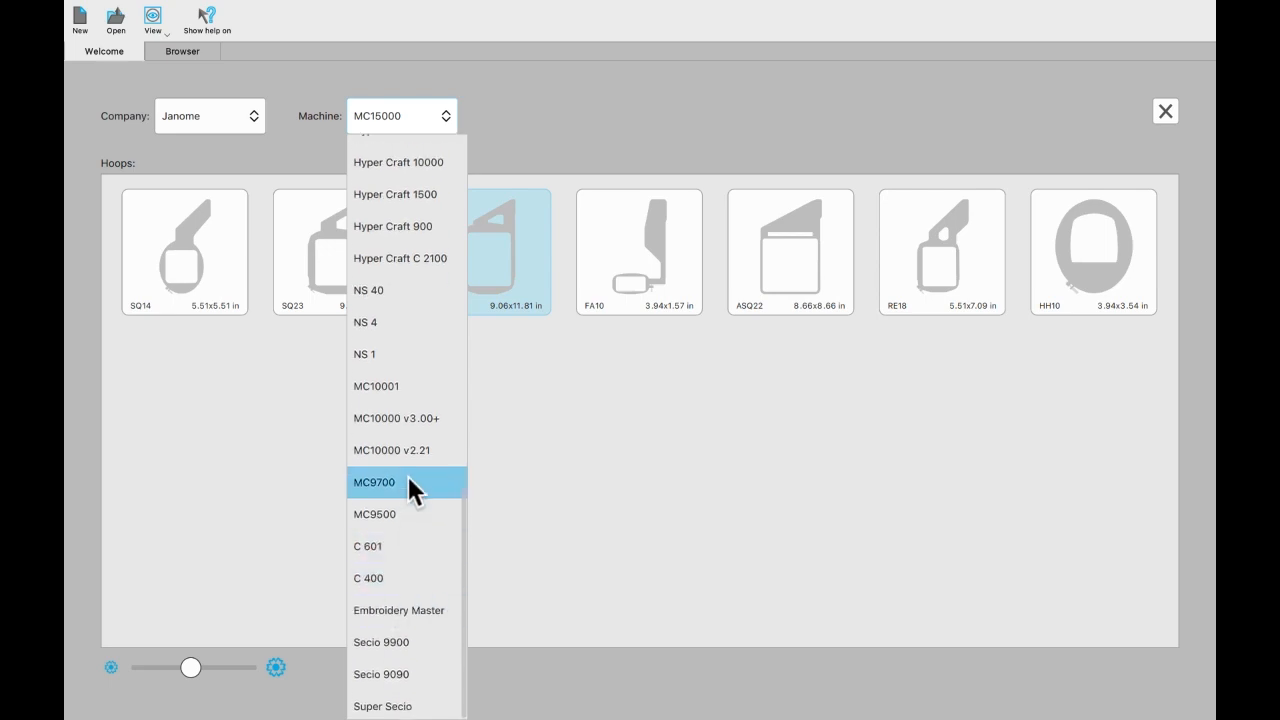
{"action": "scroll", "coordinate": [408, 476], "scroll_direction": "up", "scroll_amount": 7}
{"action": "scroll", "coordinate": [407, 474], "scroll_direction": "up", "scroll_amount": 20}
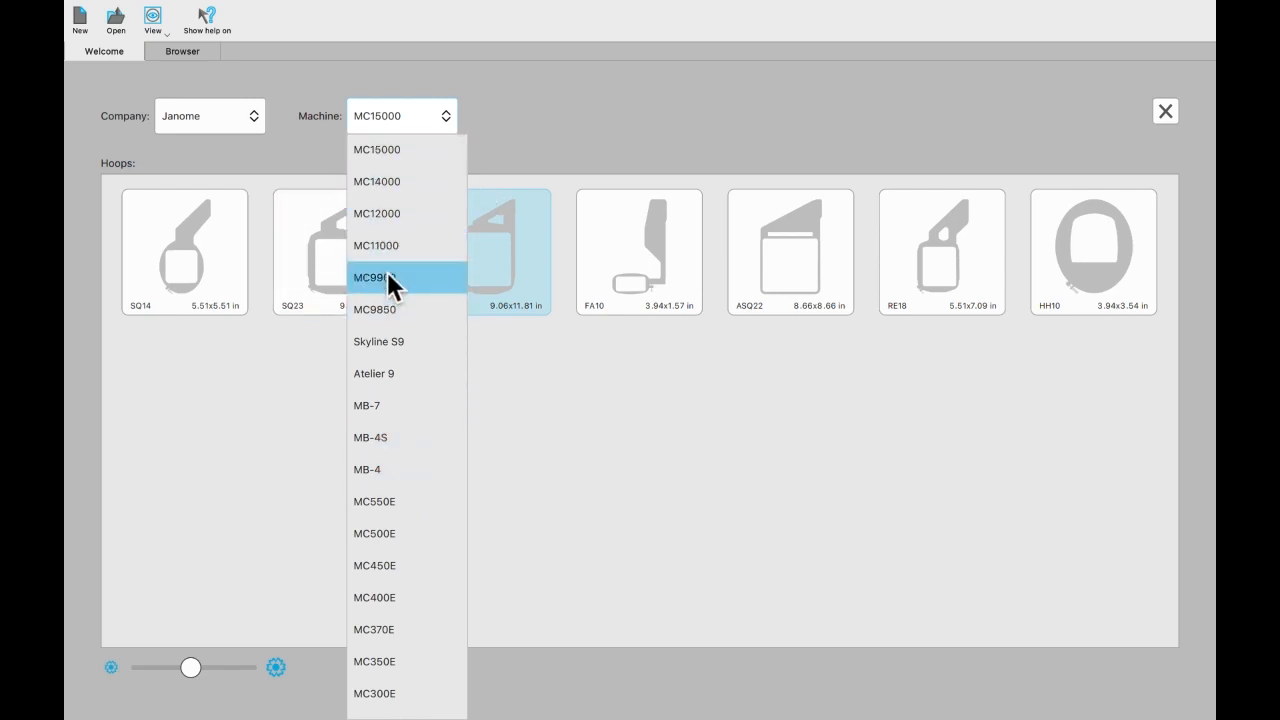
Step: Keep the MC15000 machine and choose its GR hoop, 9.06x11.81 in
{"action": "left_click", "coordinate": [399, 119]}
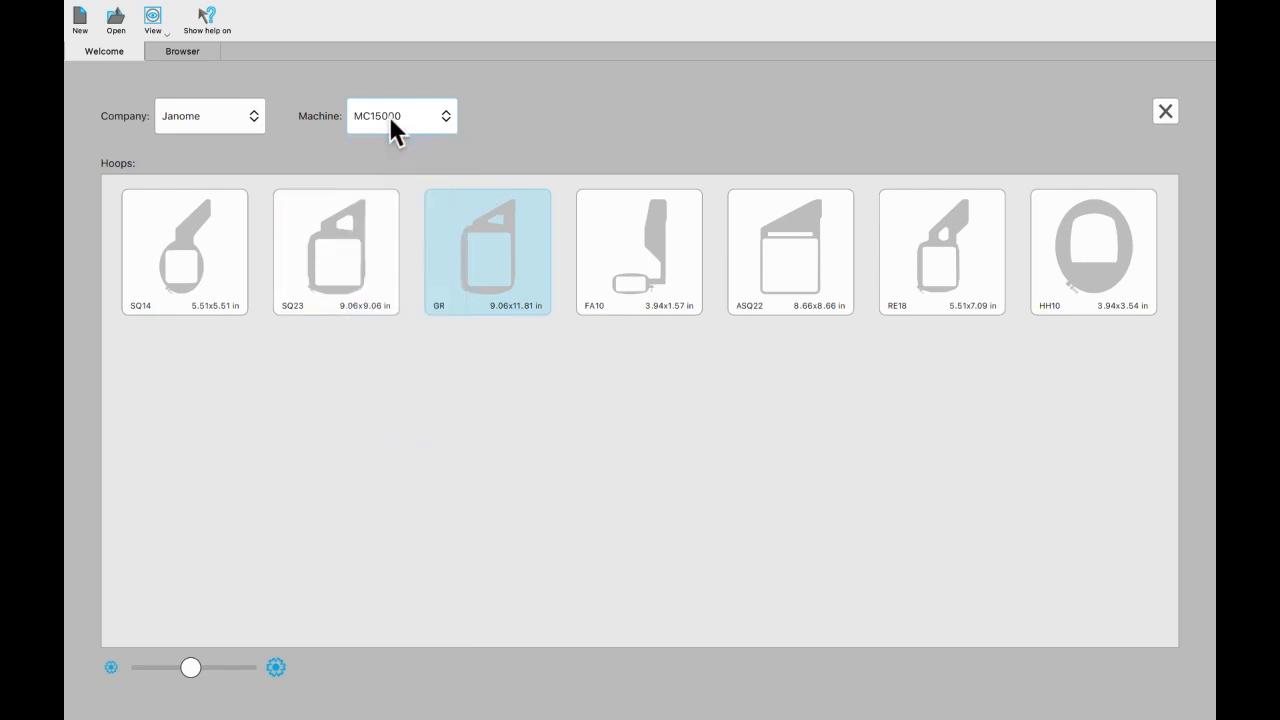
{"action": "left_click", "coordinate": [474, 223]}
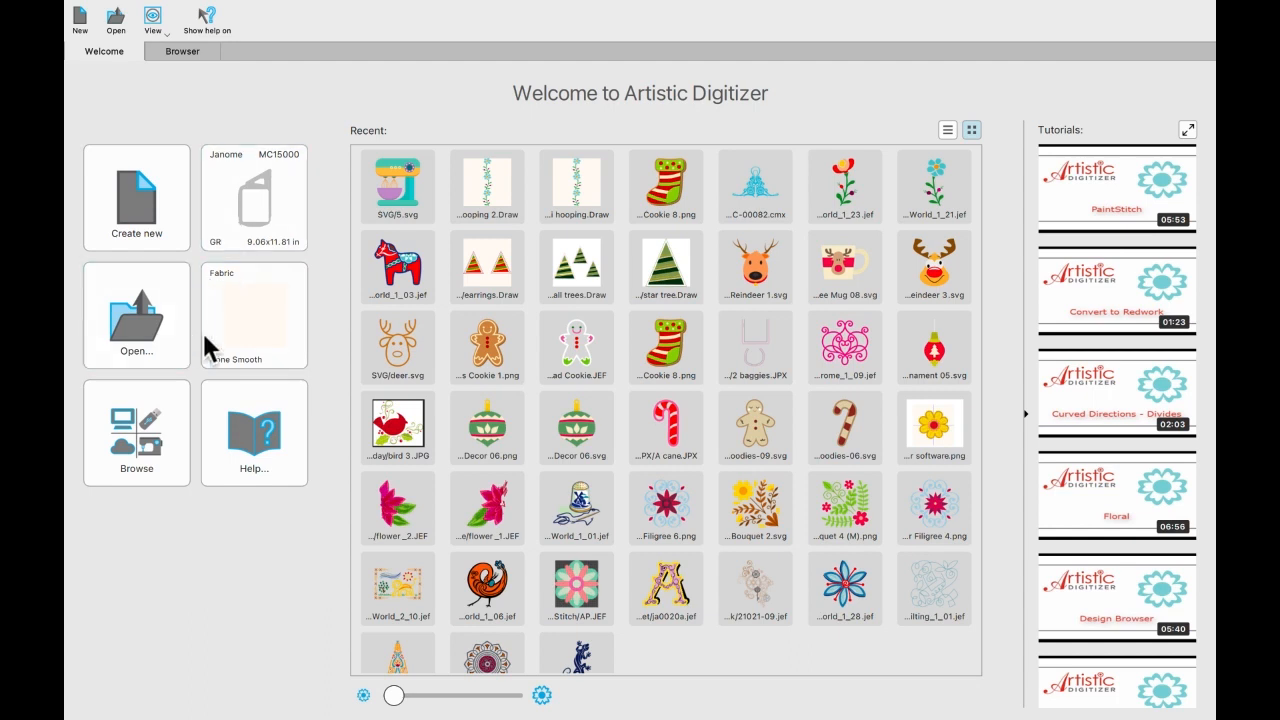
Step: In the fabric settings, choose the Smooth embroidery category, view the color picker, and confirm the None Smooth fabric
{"action": "left_click", "coordinate": [260, 327]}
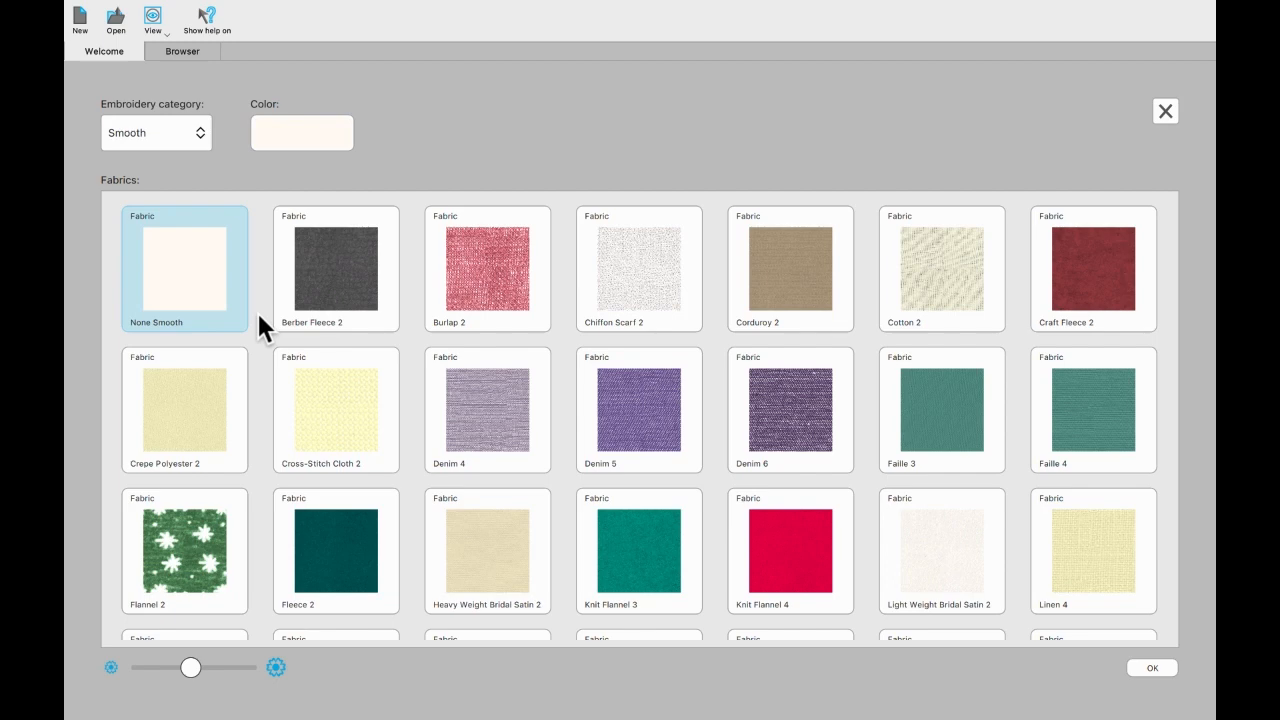
{"action": "left_click", "coordinate": [198, 131]}
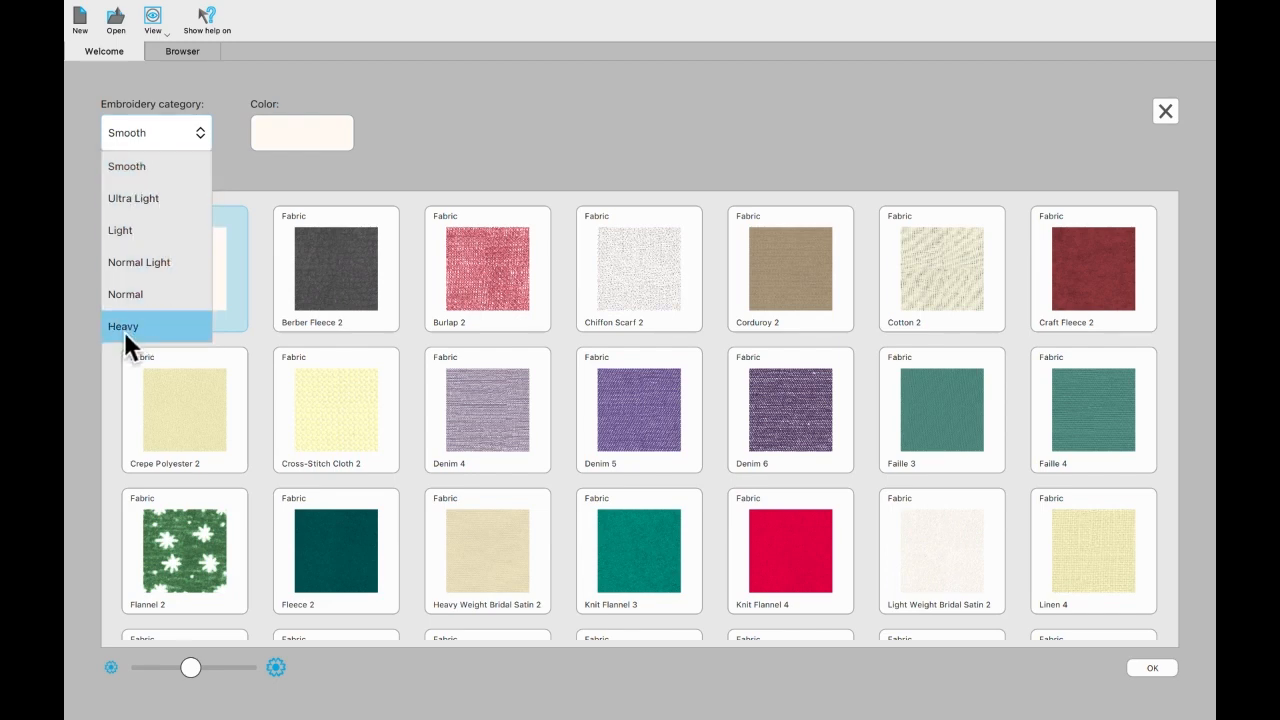
{"action": "left_click", "coordinate": [139, 160]}
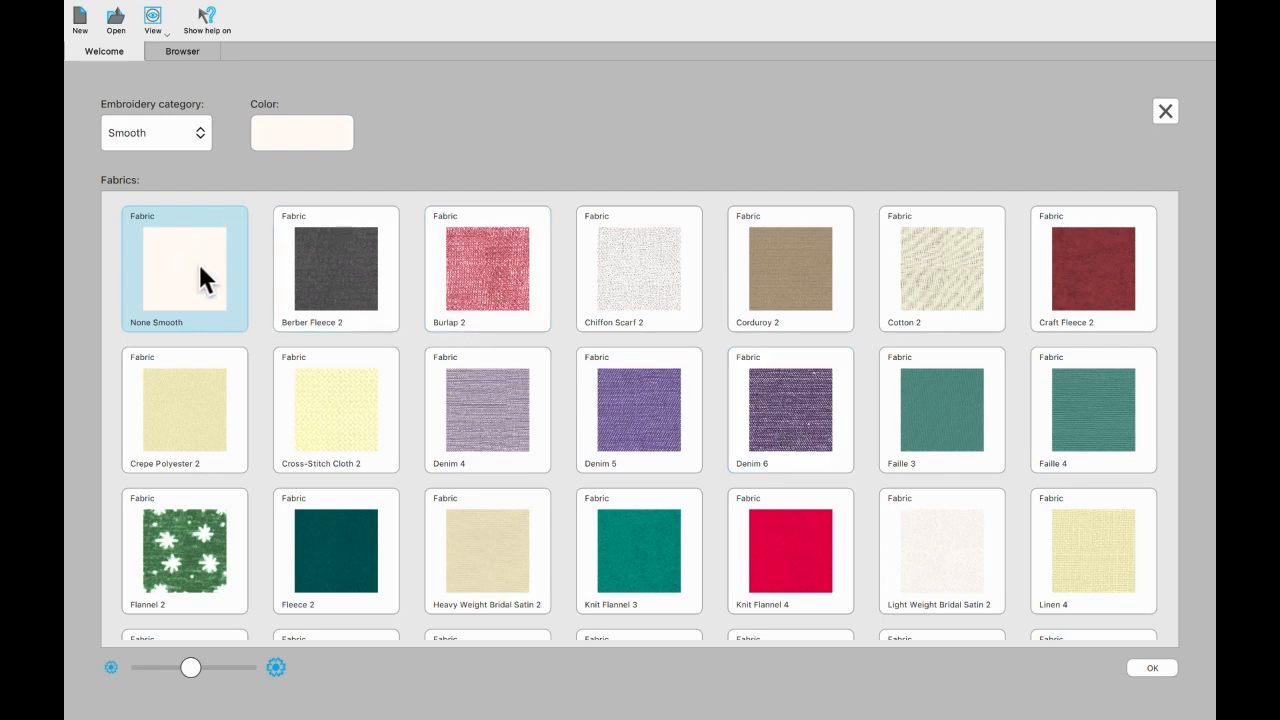
{"action": "left_click", "coordinate": [317, 128]}
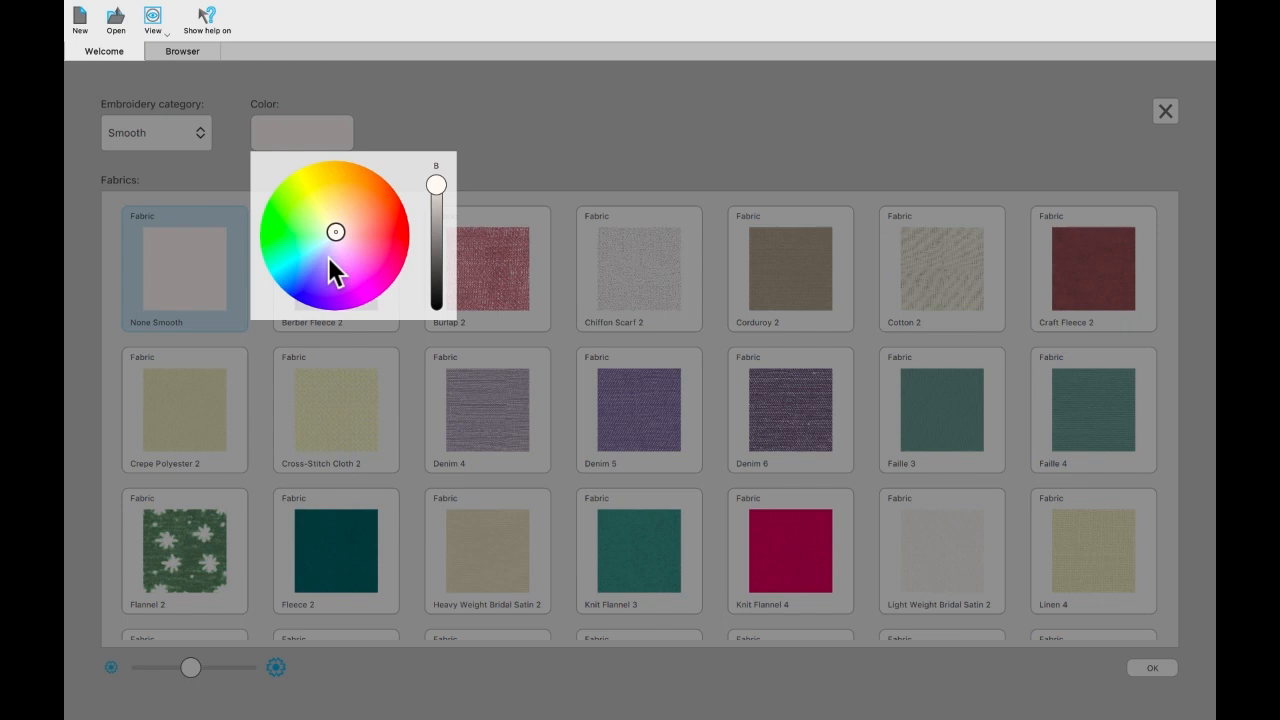
{"action": "left_click", "coordinate": [316, 130]}
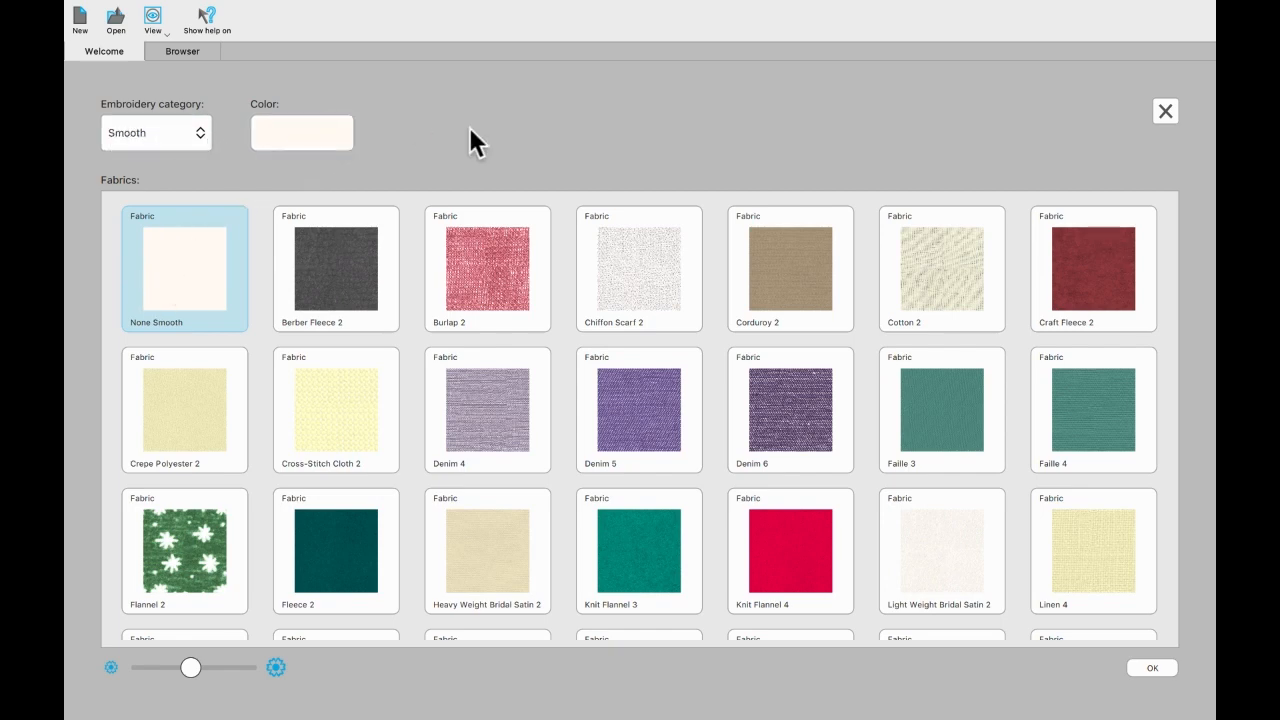
{"action": "left_click", "coordinate": [1152, 670]}
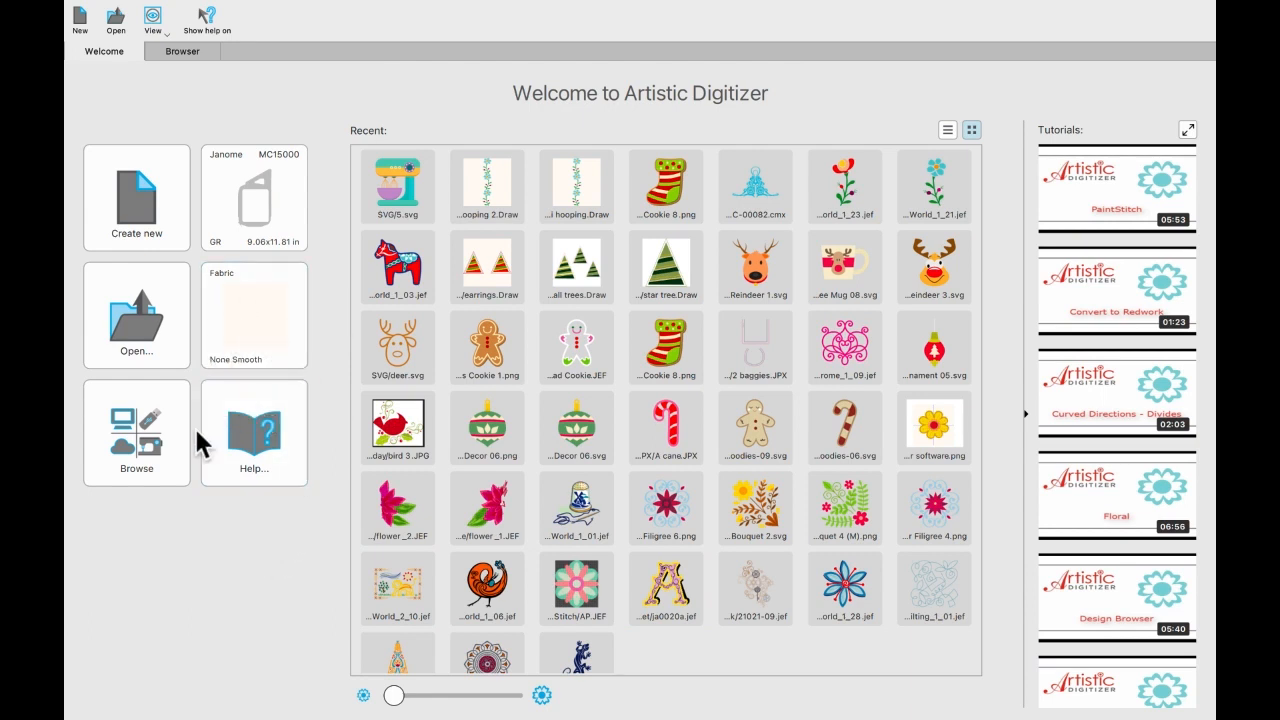
Step: View the user guide from the Welcome page's help option and close it
{"action": "left_click", "coordinate": [267, 431]}
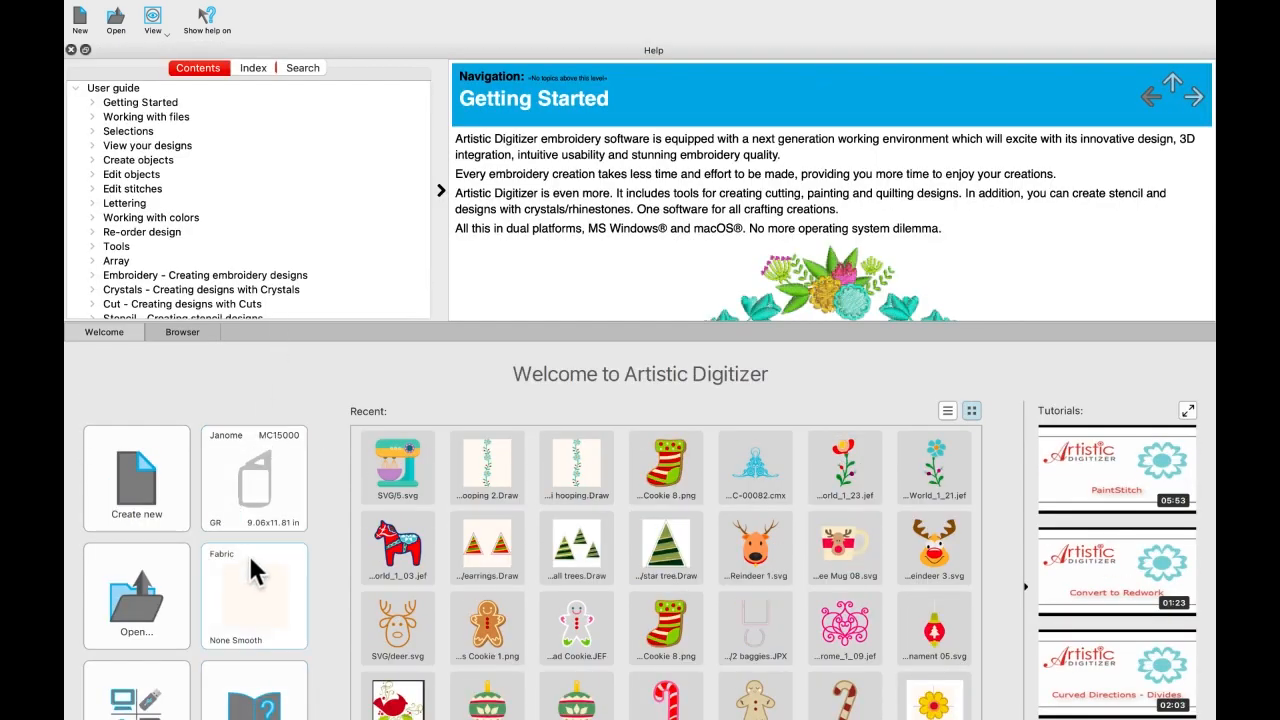
{"action": "left_click", "coordinate": [71, 49]}
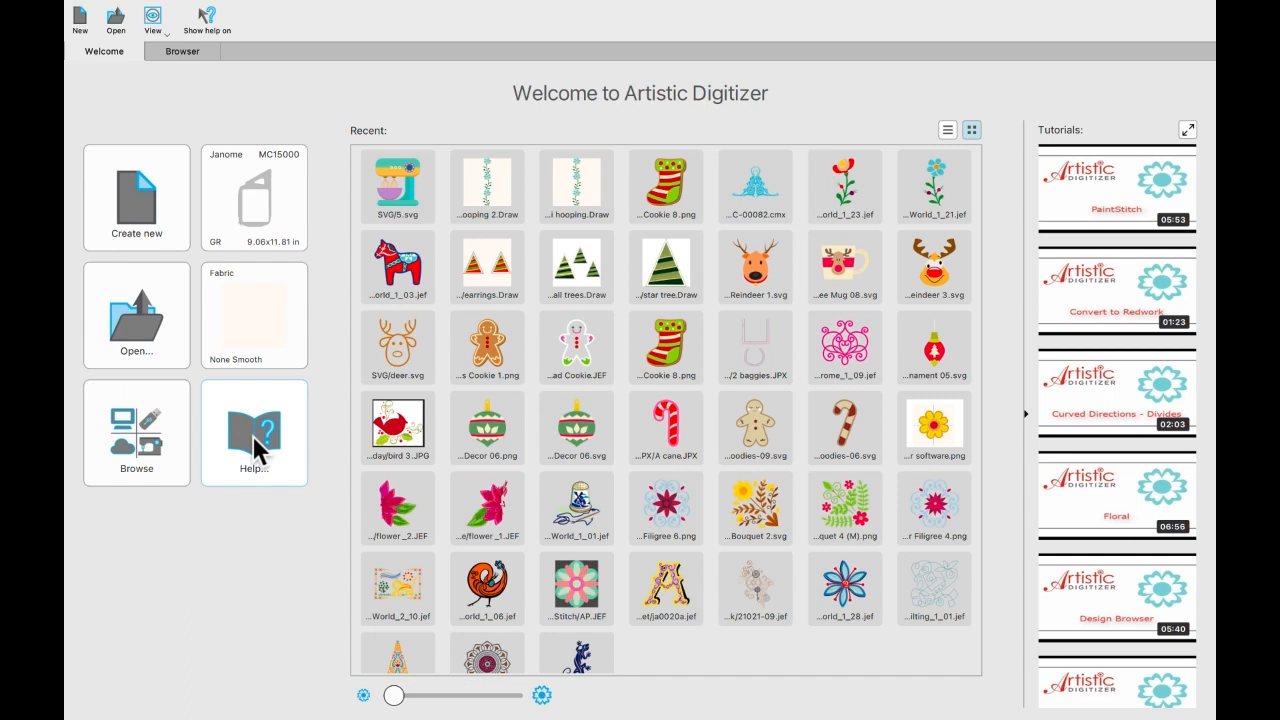
Step: Enlarge the recent design thumbnails slightly, view the recent files as a list, and return to the thumbnail view
{"action": "mouse_move", "coordinate": [615, 238]}
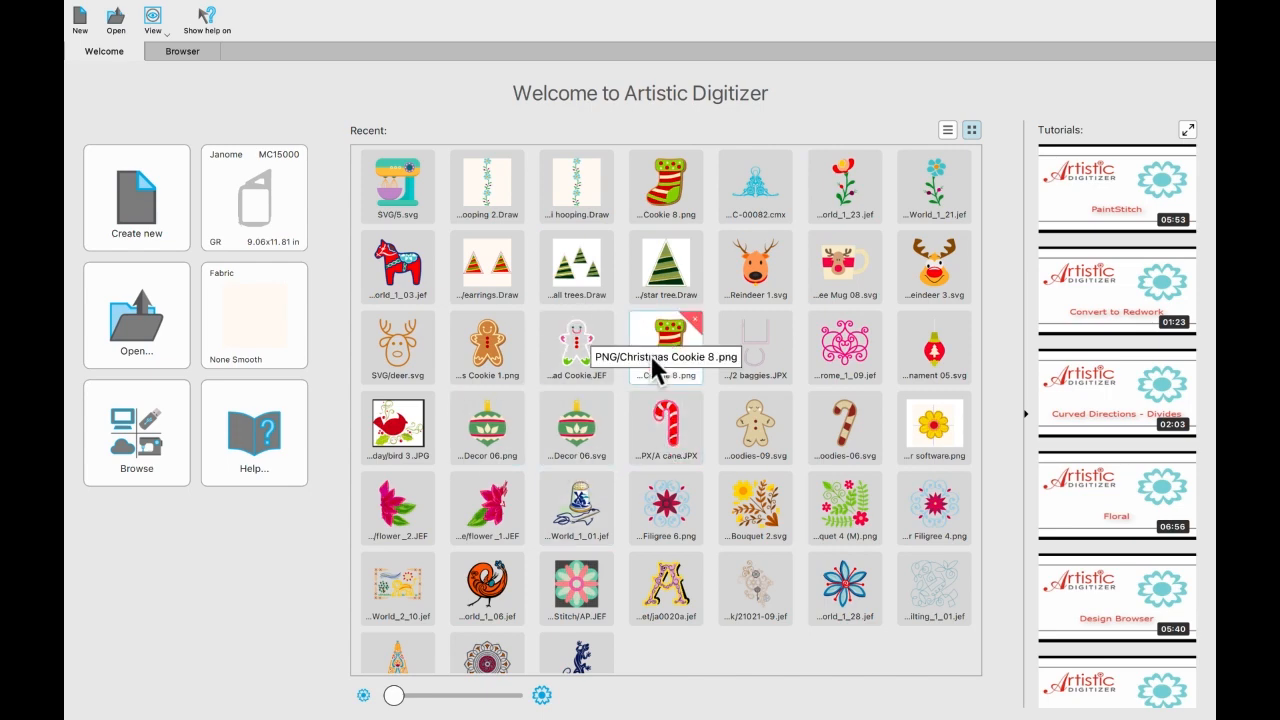
{"action": "mouse_move", "coordinate": [391, 691]}
{"action": "left_mouse_down"}
{"action": "mouse_move", "coordinate": [477, 689]}
{"action": "mouse_move", "coordinate": [412, 690]}
{"action": "left_mouse_up"}
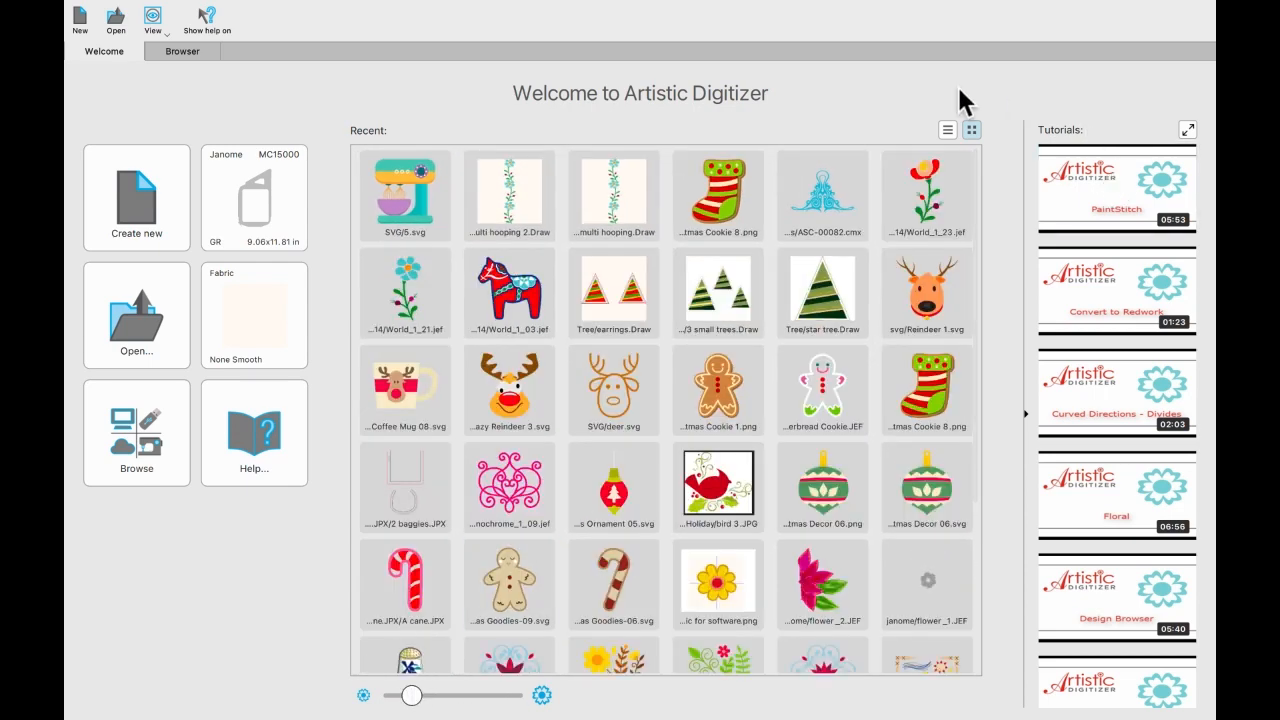
{"action": "left_click", "coordinate": [947, 129]}
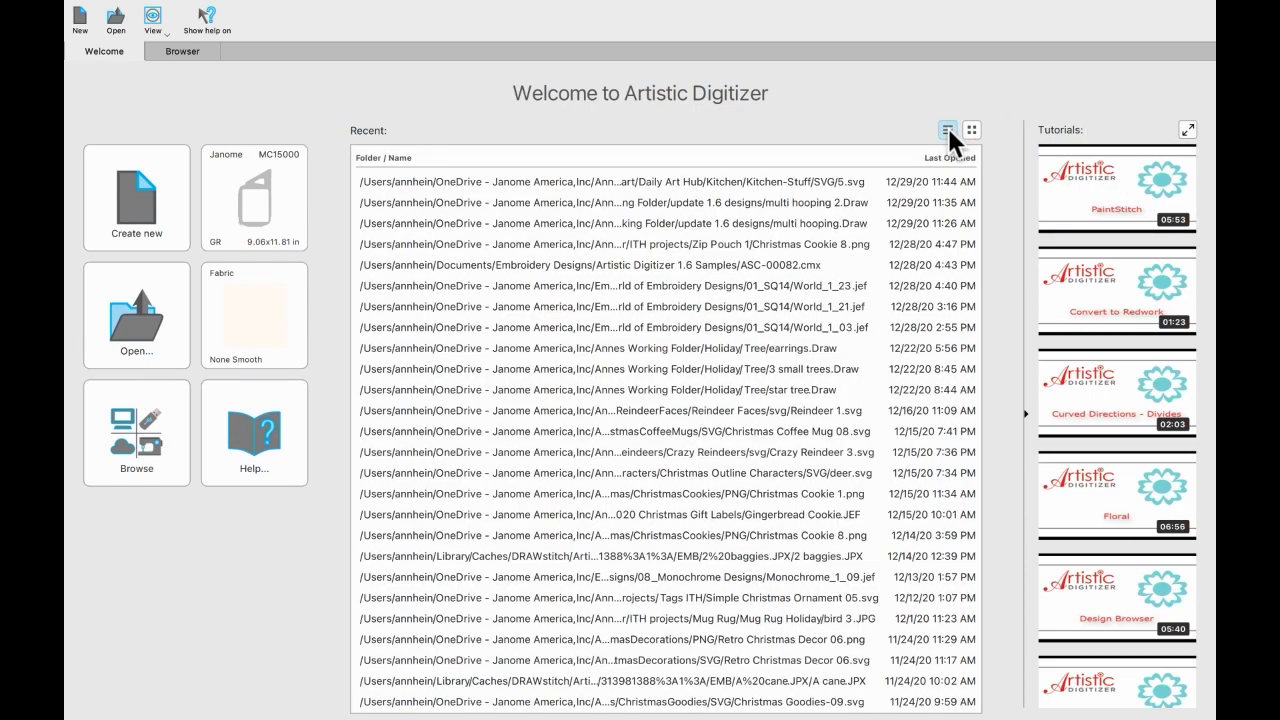
{"action": "left_click", "coordinate": [970, 132]}
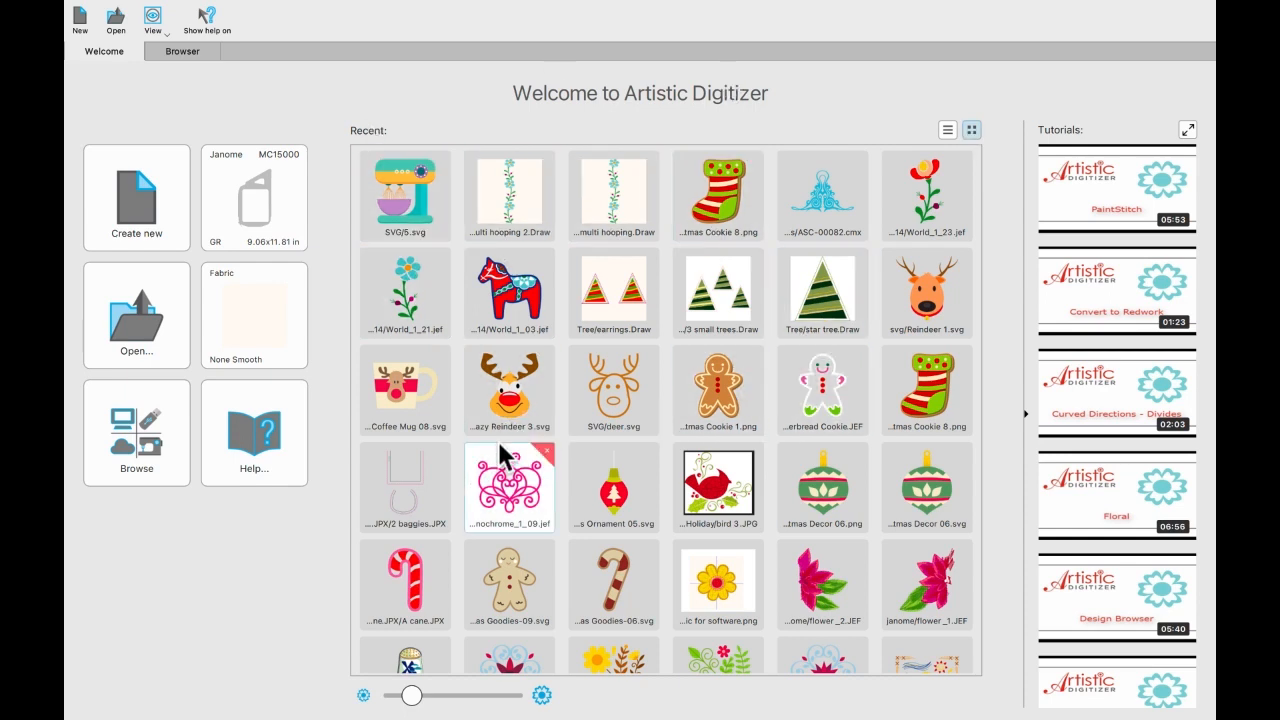
Step: Remove the first four designs from the recent list, from SVG/5.svg through the green-and-red stocking design
{"action": "left_click", "coordinate": [441, 160]}
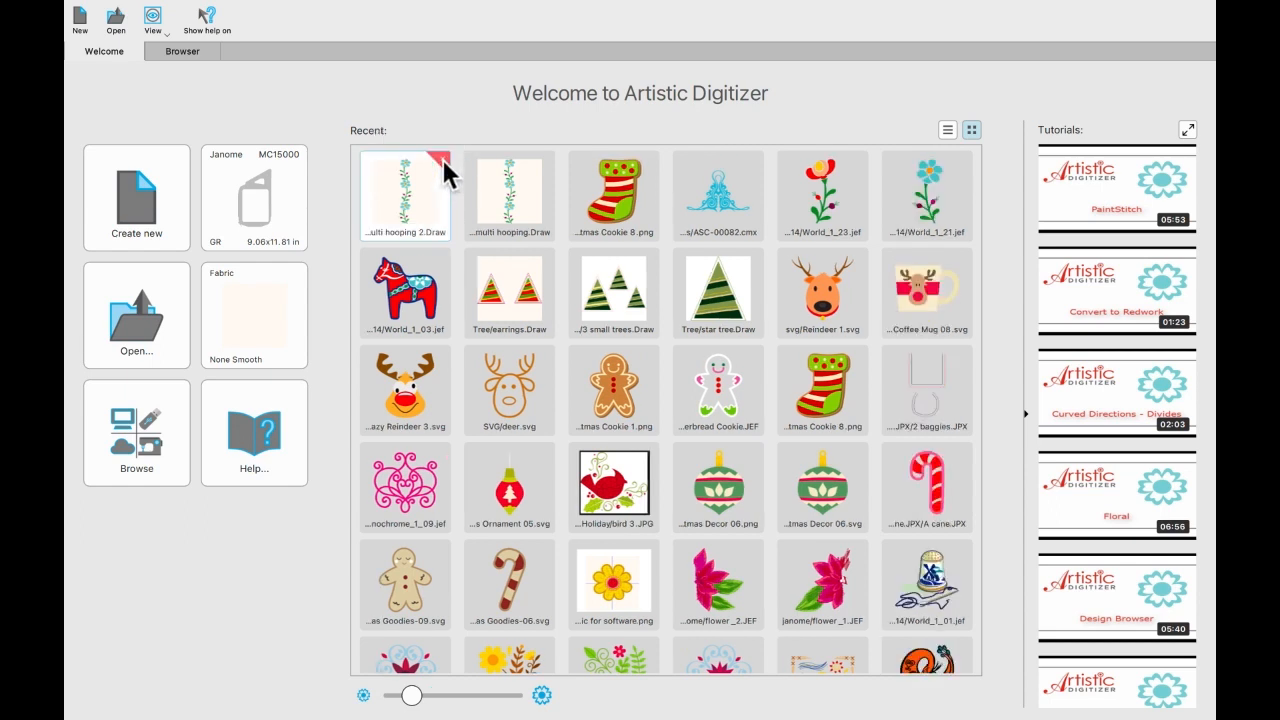
{"action": "left_click", "coordinate": [442, 160]}
{"action": "left_click", "coordinate": [442, 161]}
{"action": "left_click", "coordinate": [442, 161]}
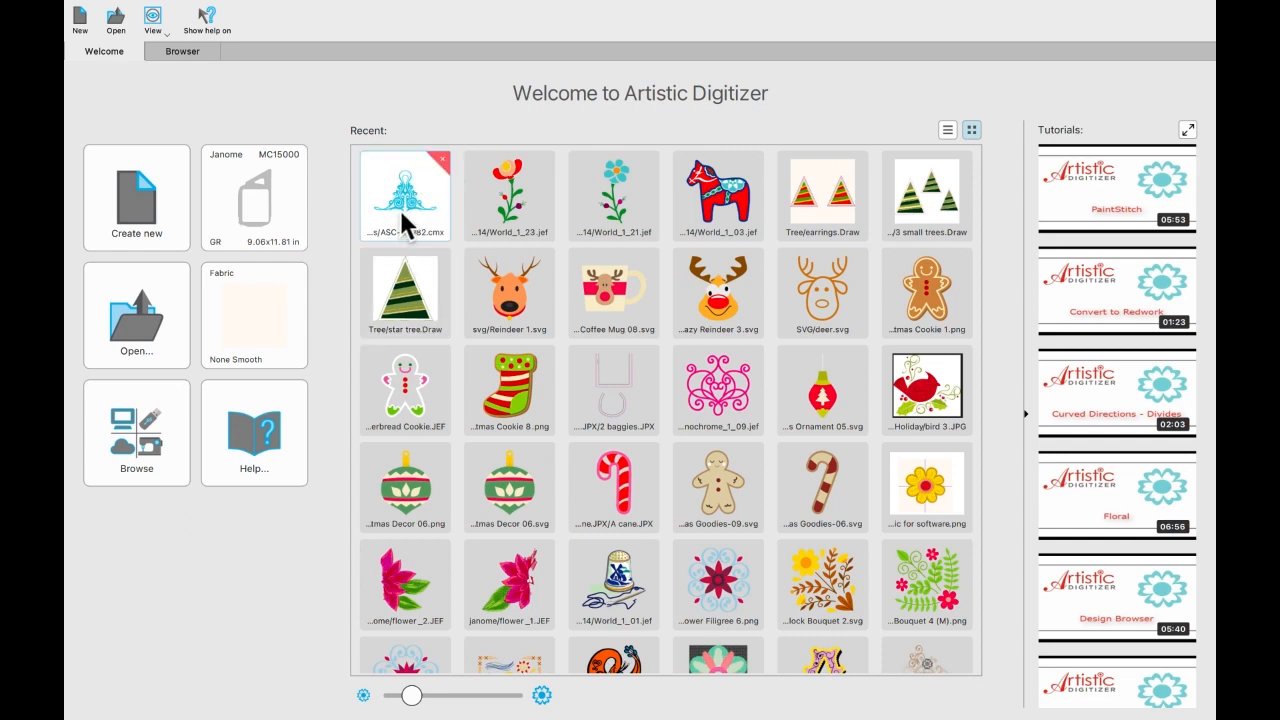
Step: Open the recent design ASC-00082.cmx, close it without saving the changes, and return to the Welcome page
{"action": "left_click", "coordinate": [404, 192]}
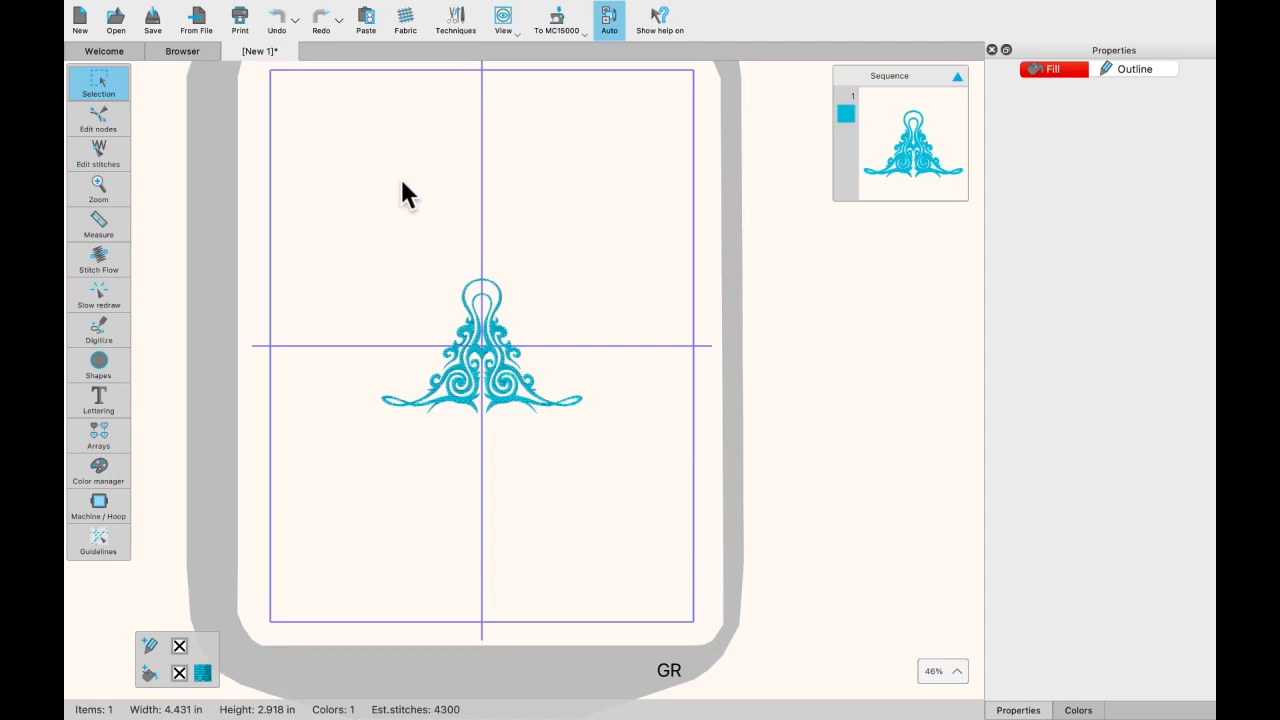
{"action": "left_click", "coordinate": [229, 51]}
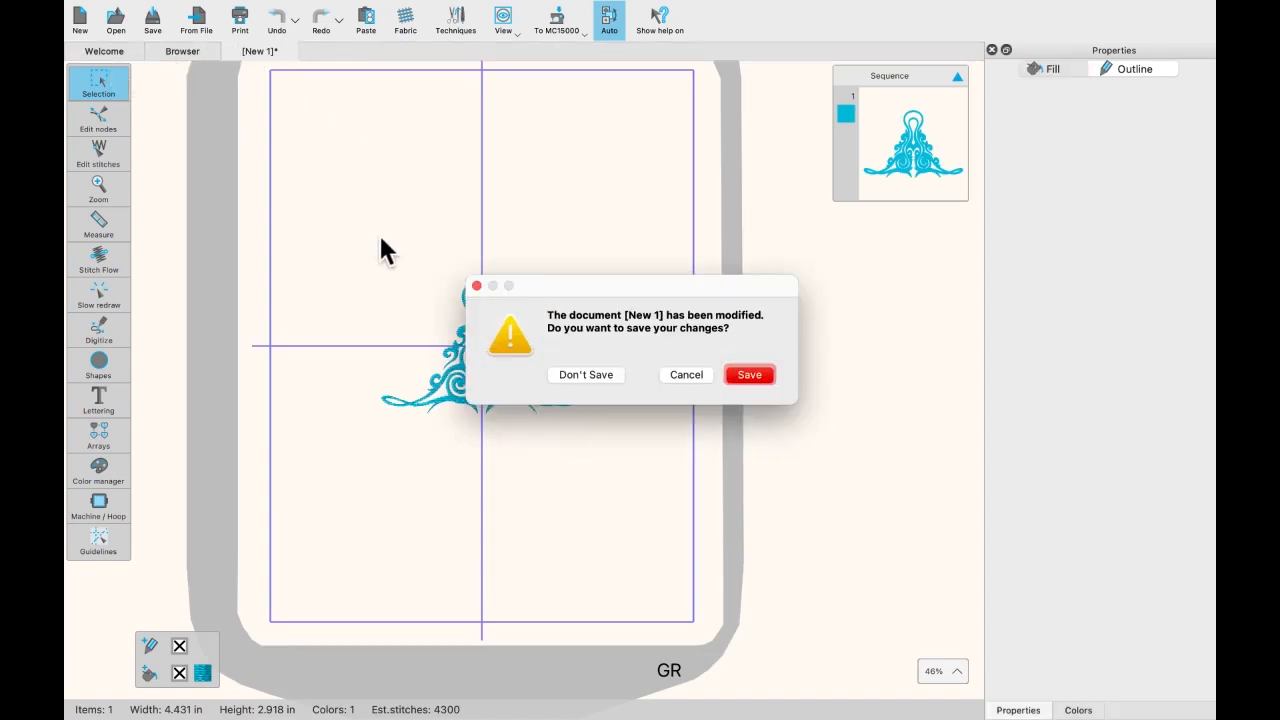
{"action": "left_click", "coordinate": [565, 376]}
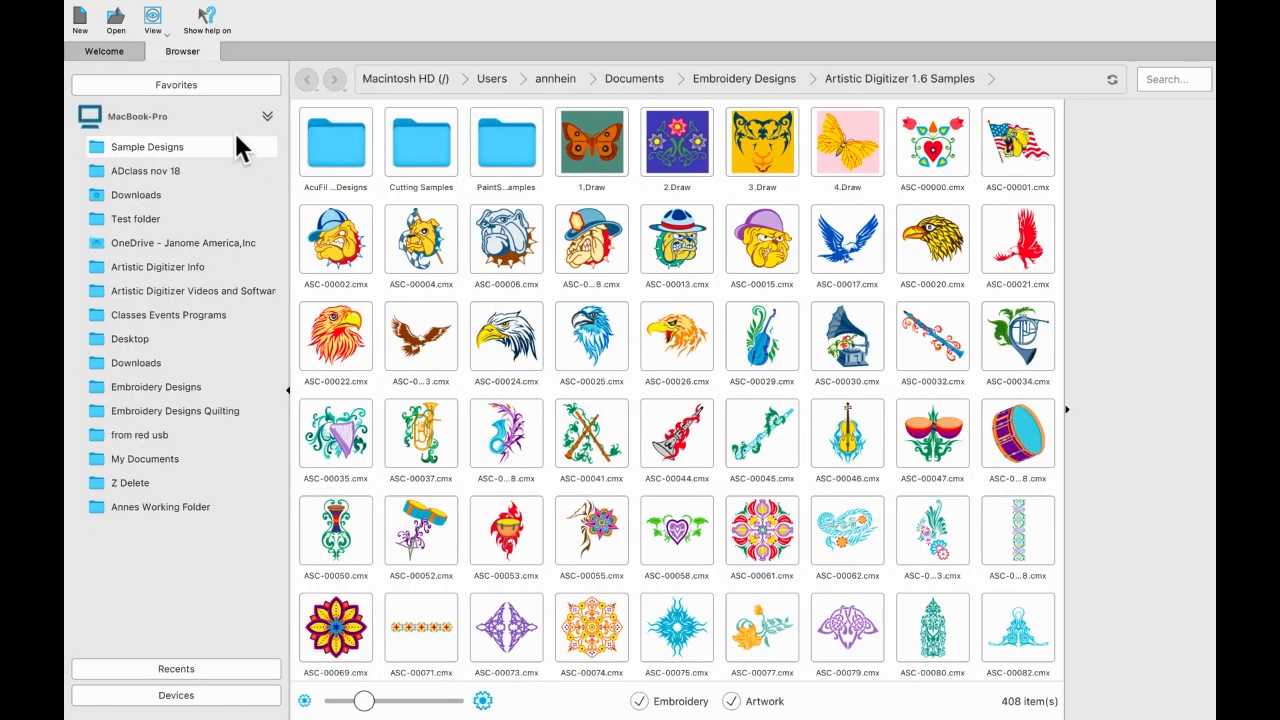
{"action": "left_click", "coordinate": [104, 52]}
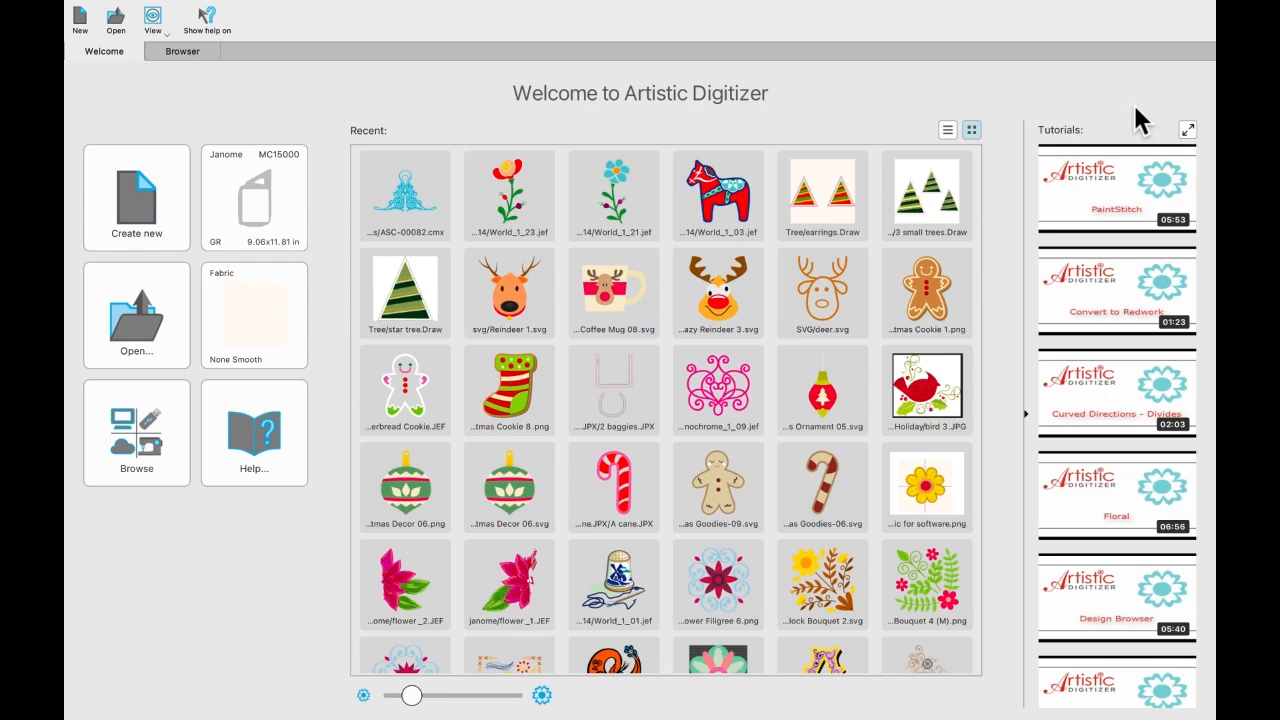
Step: Expand the tutorials to the full library, examine its categories from New features V1.5 to Digitize tools, and close it
{"action": "left_click", "coordinate": [1188, 131]}
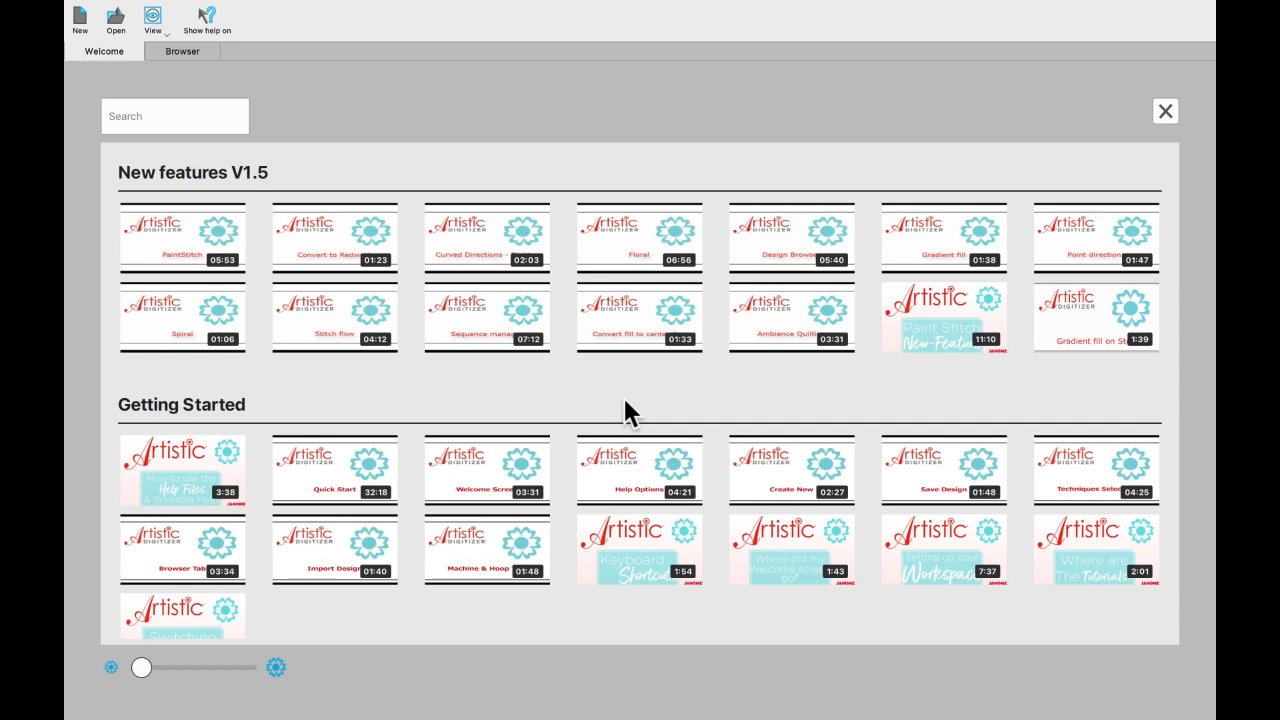
{"action": "scroll", "coordinate": [624, 410], "scroll_direction": "down", "scroll_amount": 2}
{"action": "scroll", "coordinate": [623, 397], "scroll_direction": "down", "scroll_amount": 2}
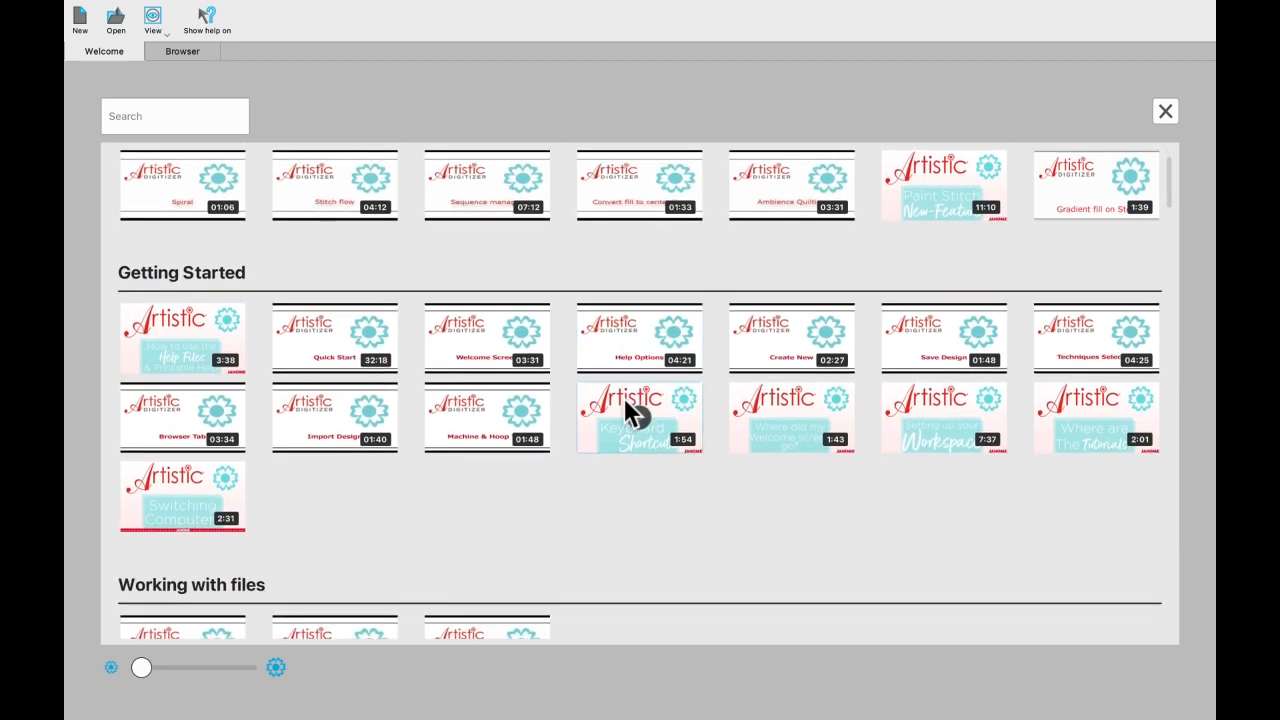
{"action": "scroll", "coordinate": [623, 397], "scroll_direction": "down", "scroll_amount": 5}
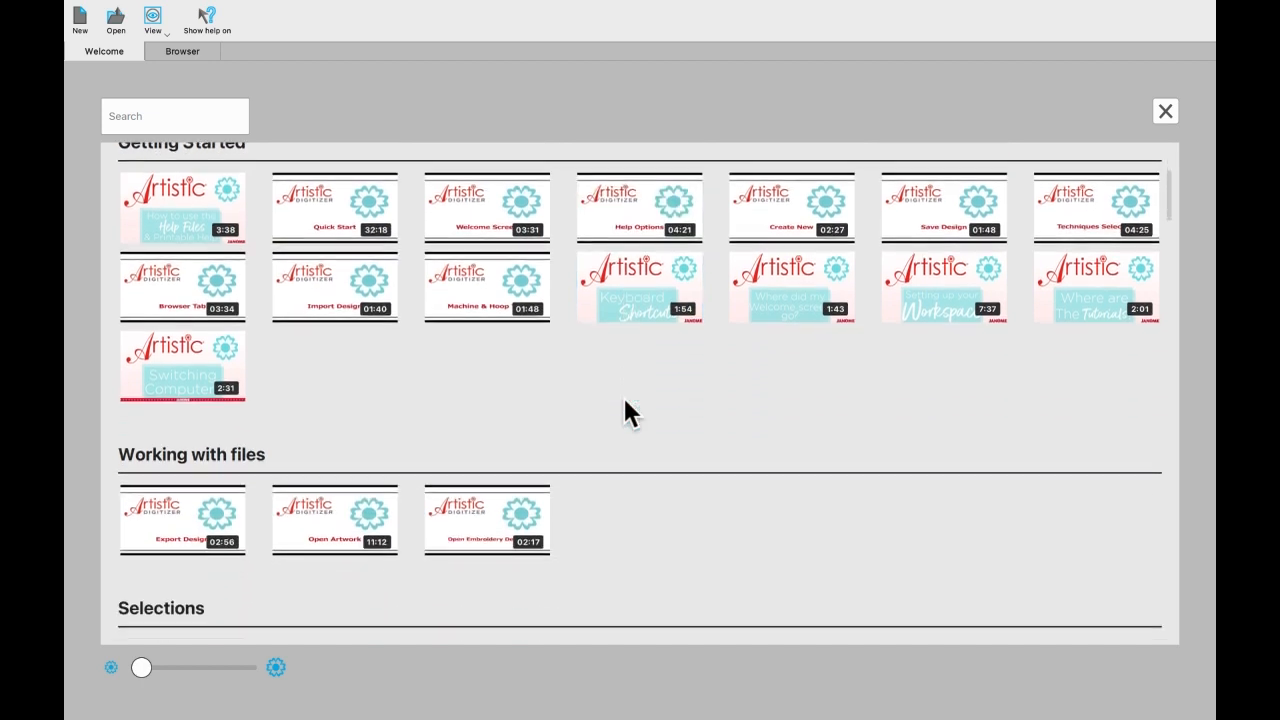
{"action": "scroll", "coordinate": [624, 396], "scroll_direction": "down", "scroll_amount": 9}
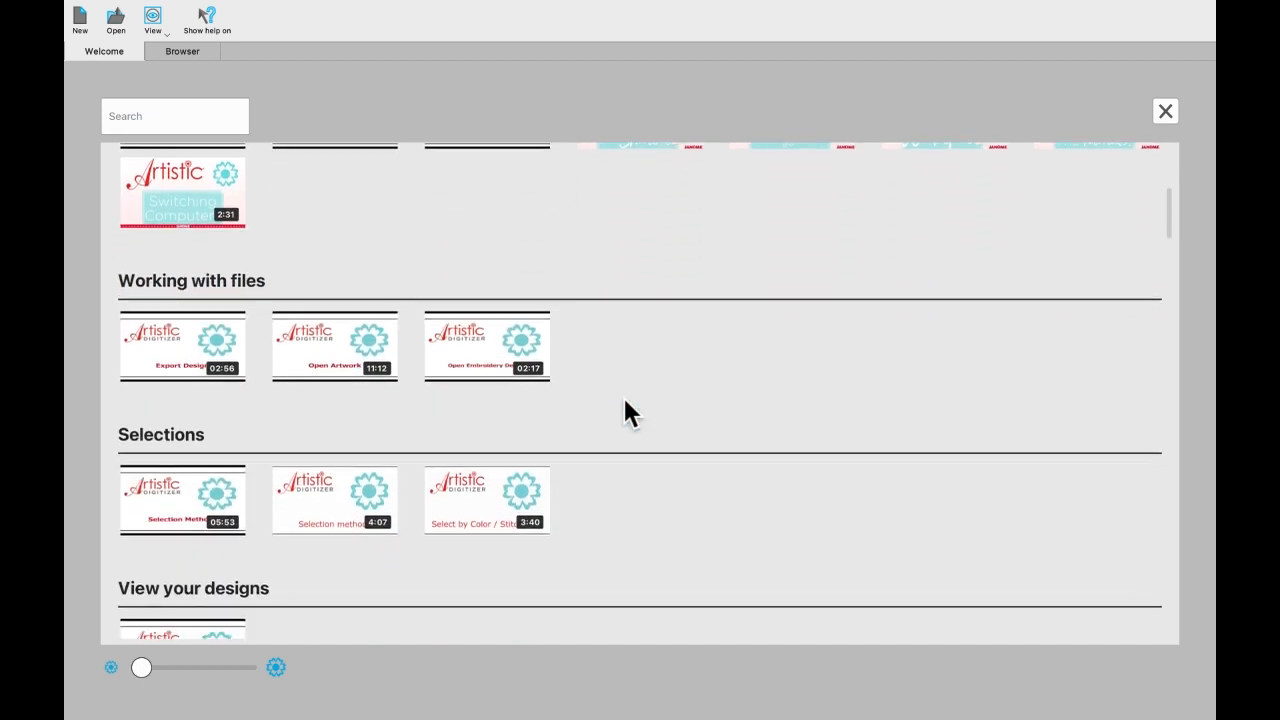
{"action": "scroll", "coordinate": [626, 390], "scroll_direction": "down", "scroll_amount": 2}
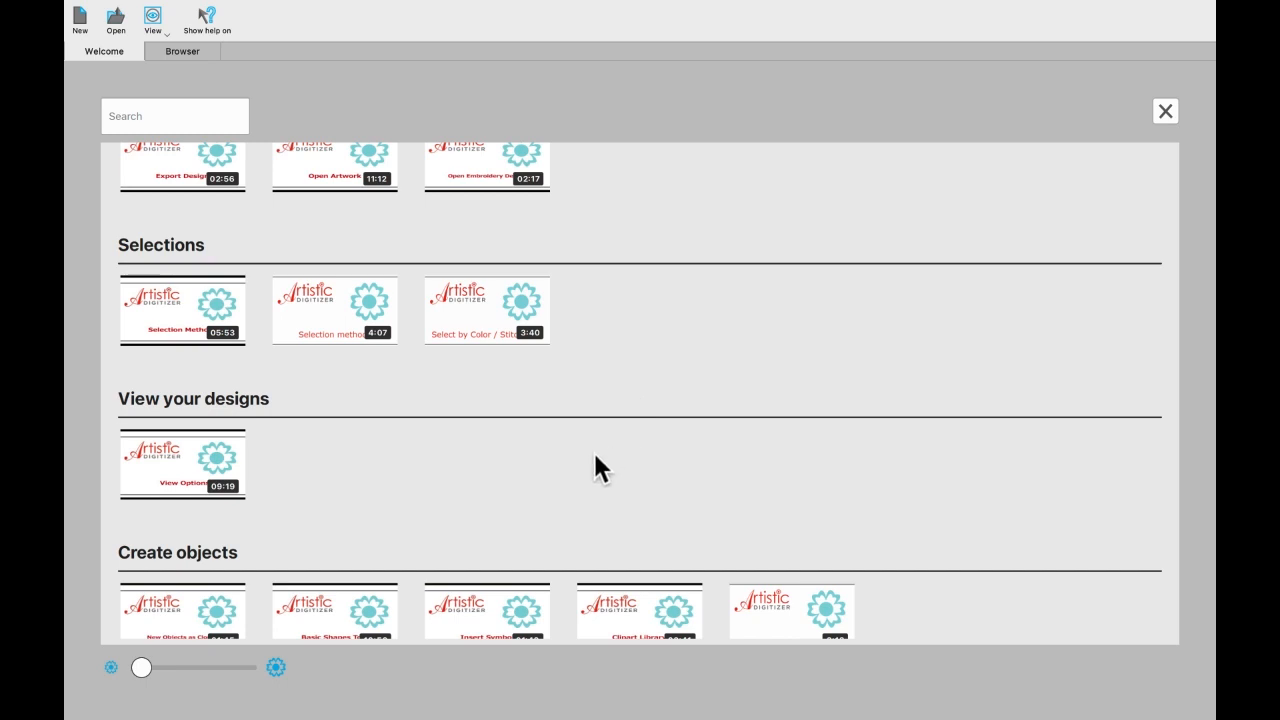
{"action": "scroll", "coordinate": [595, 457], "scroll_direction": "down", "scroll_amount": 3}
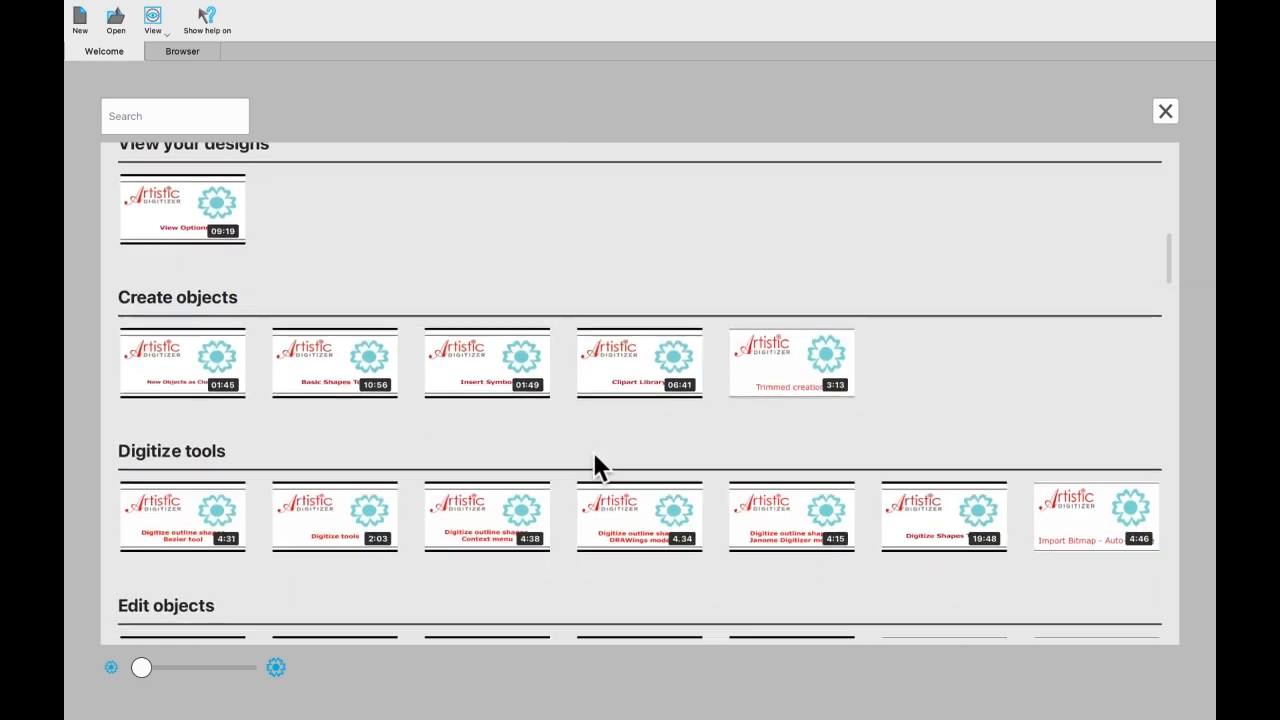
{"action": "scroll", "coordinate": [594, 466], "scroll_direction": "up", "scroll_amount": 5}
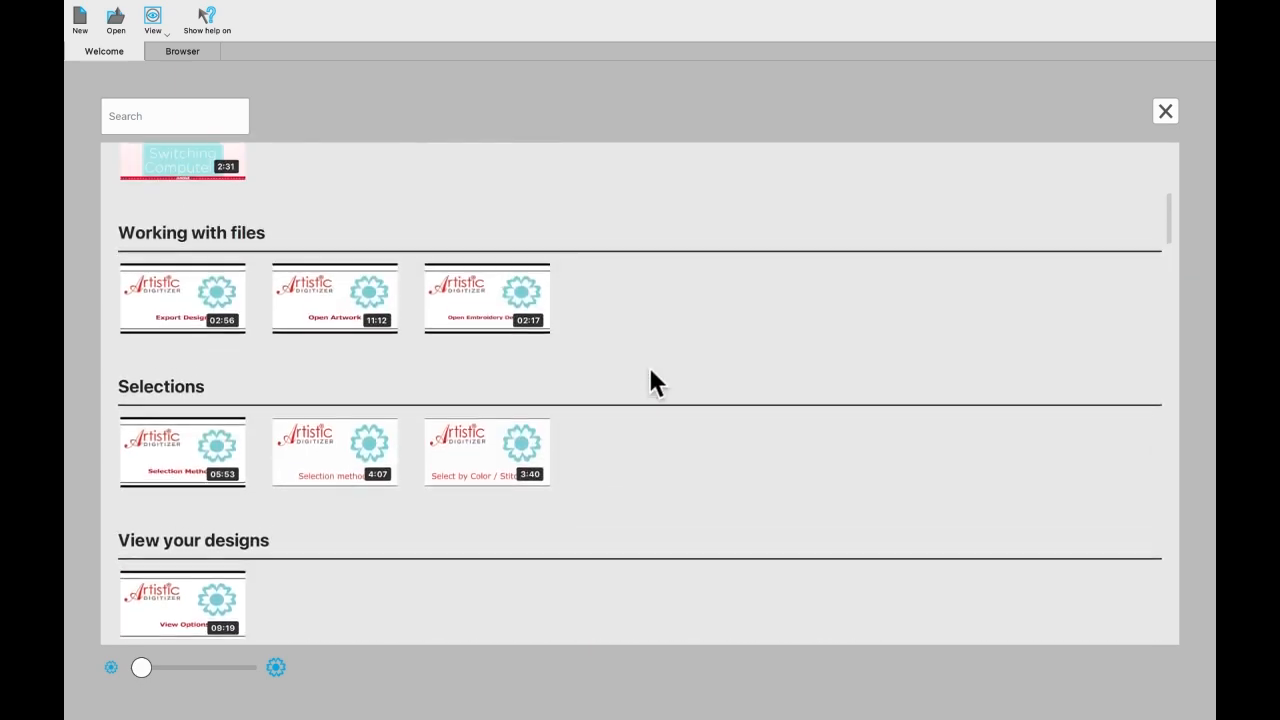
{"action": "scroll", "coordinate": [650, 373], "scroll_direction": "up", "scroll_amount": 5}
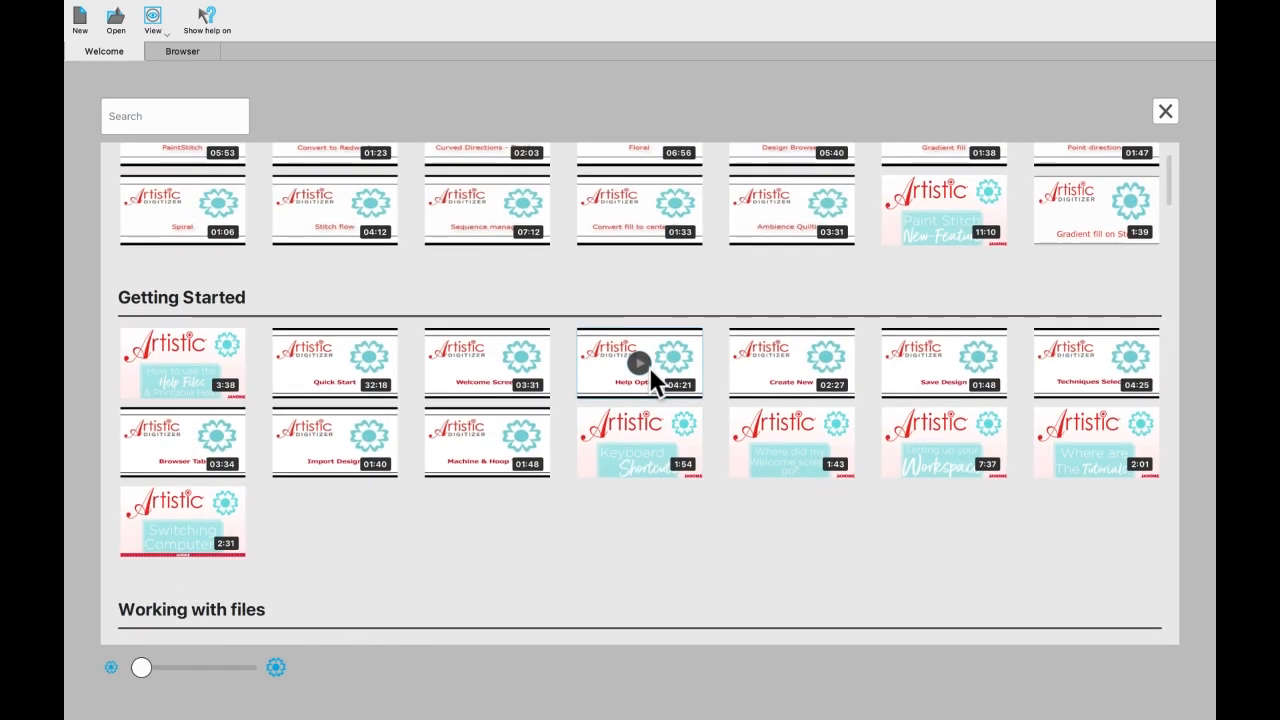
{"action": "scroll", "coordinate": [649, 367], "scroll_direction": "up", "scroll_amount": 2}
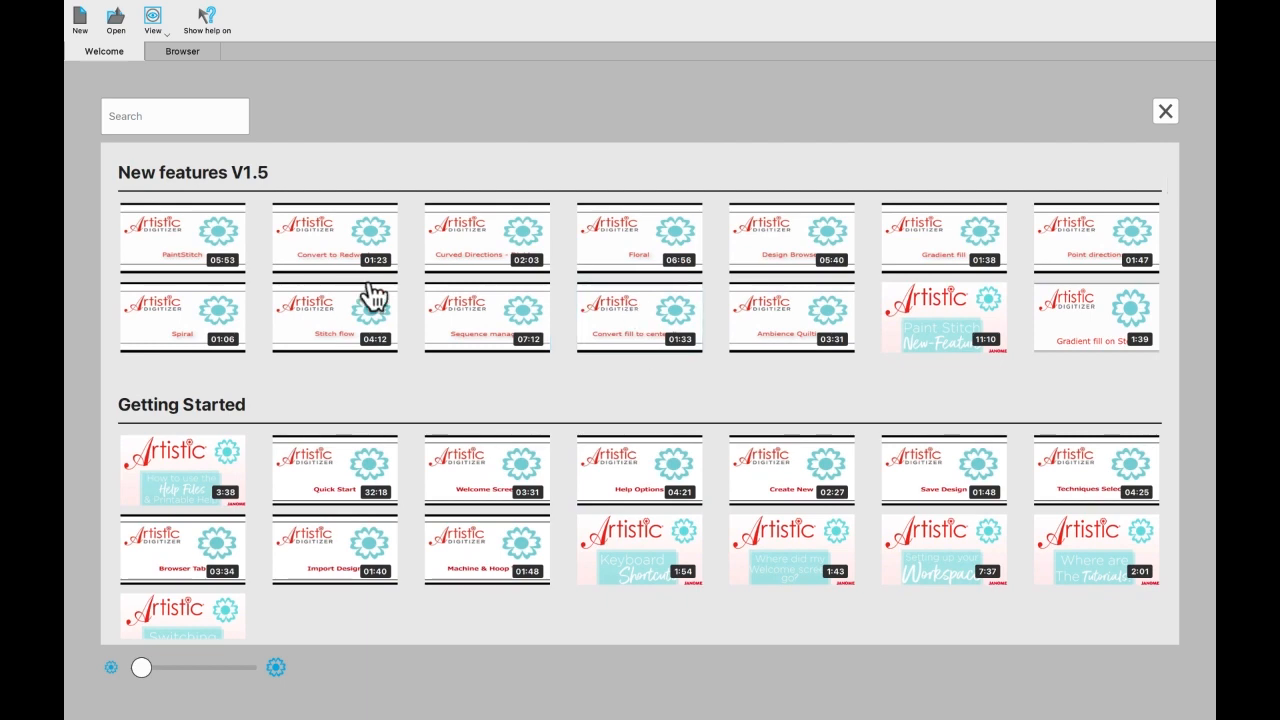
{"action": "mouse_move", "coordinate": [209, 251]}
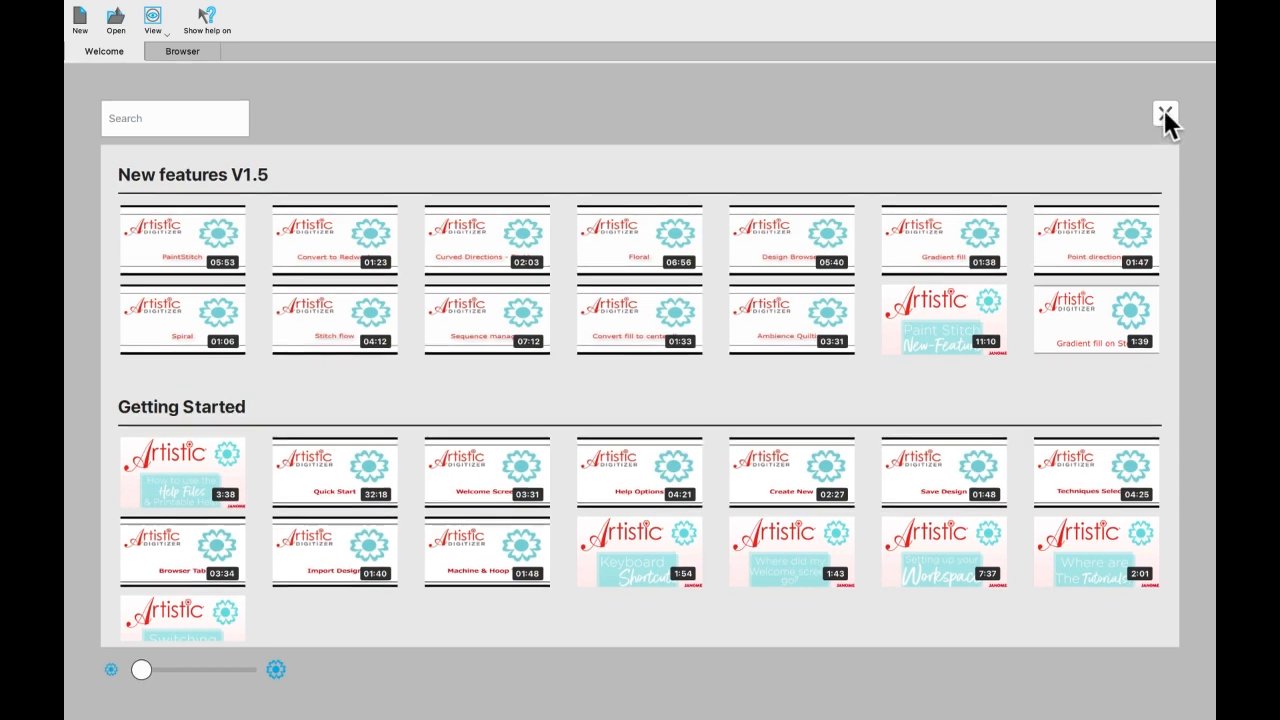
{"action": "left_click", "coordinate": [1164, 109]}
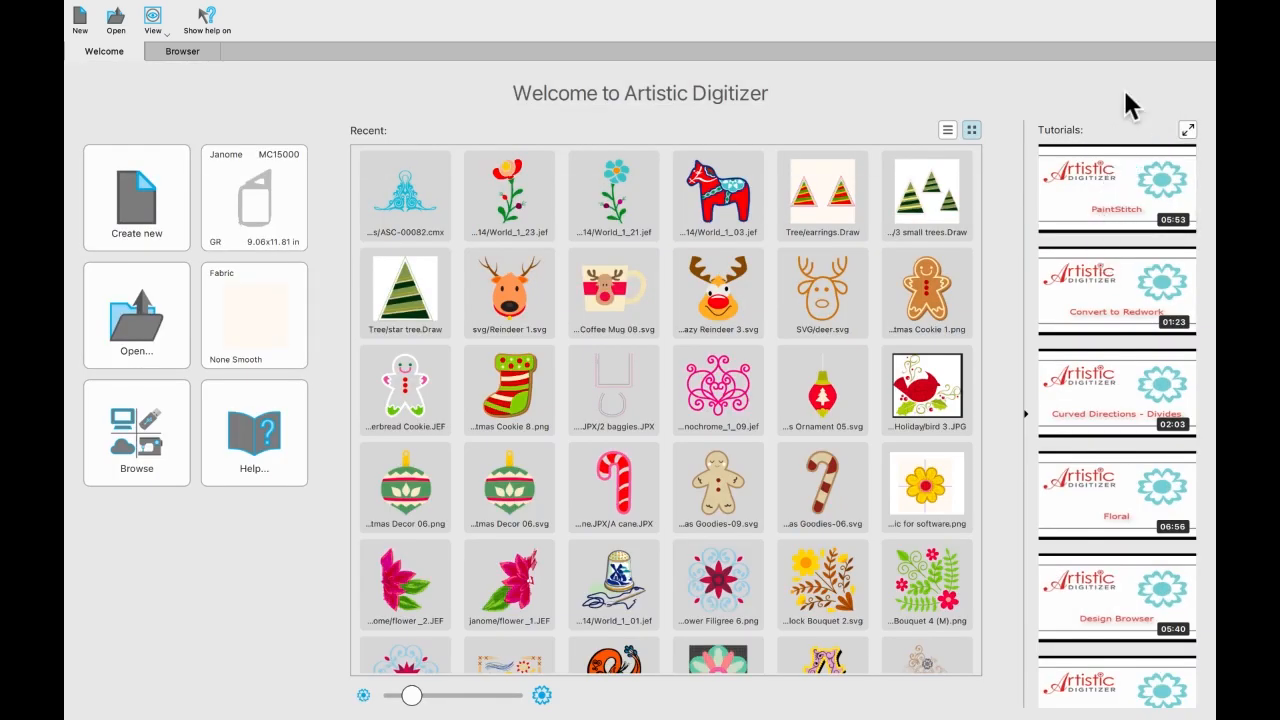
Step: Collapse the Tutorials column on the Welcome page and expand it again, repeating this once
{"action": "mouse_move", "coordinate": [1116, 210]}
{"action": "mouse_move", "coordinate": [1066, 440]}
{"action": "left_click", "coordinate": [1024, 413]}
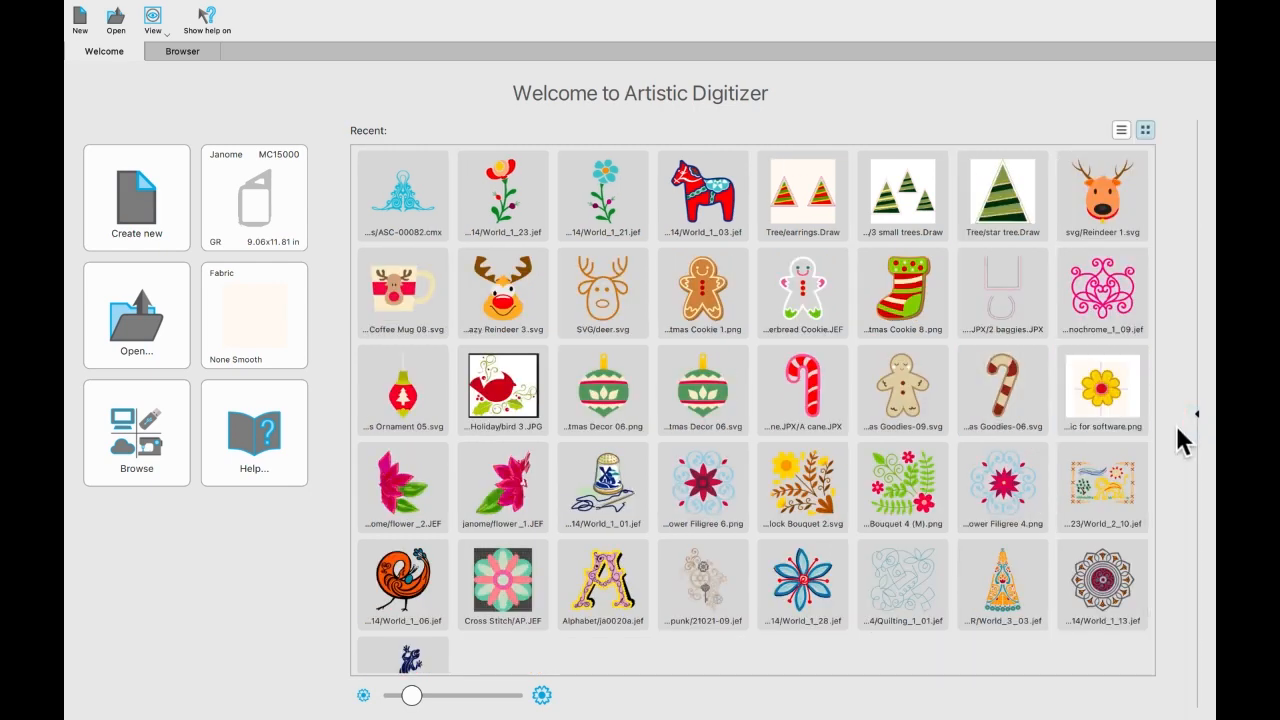
{"action": "left_click", "coordinate": [1198, 412]}
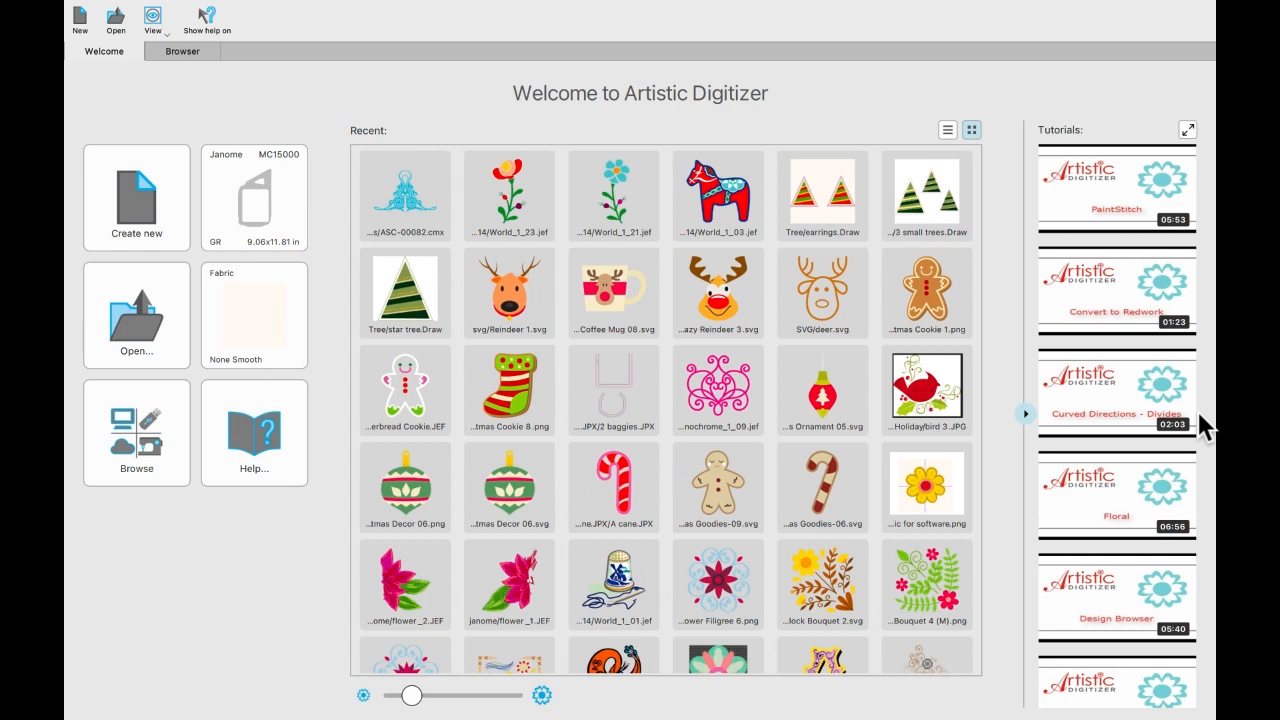
{"action": "left_click", "coordinate": [1025, 413]}
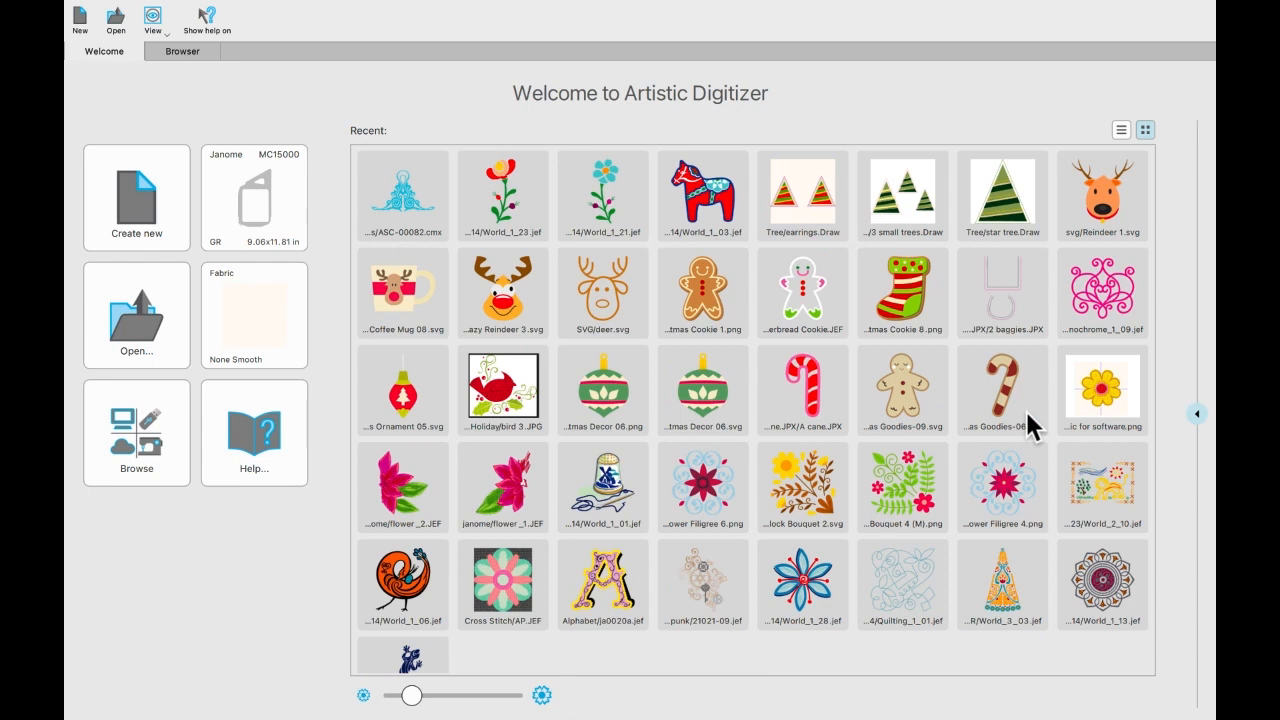
{"action": "left_click", "coordinate": [1197, 412]}
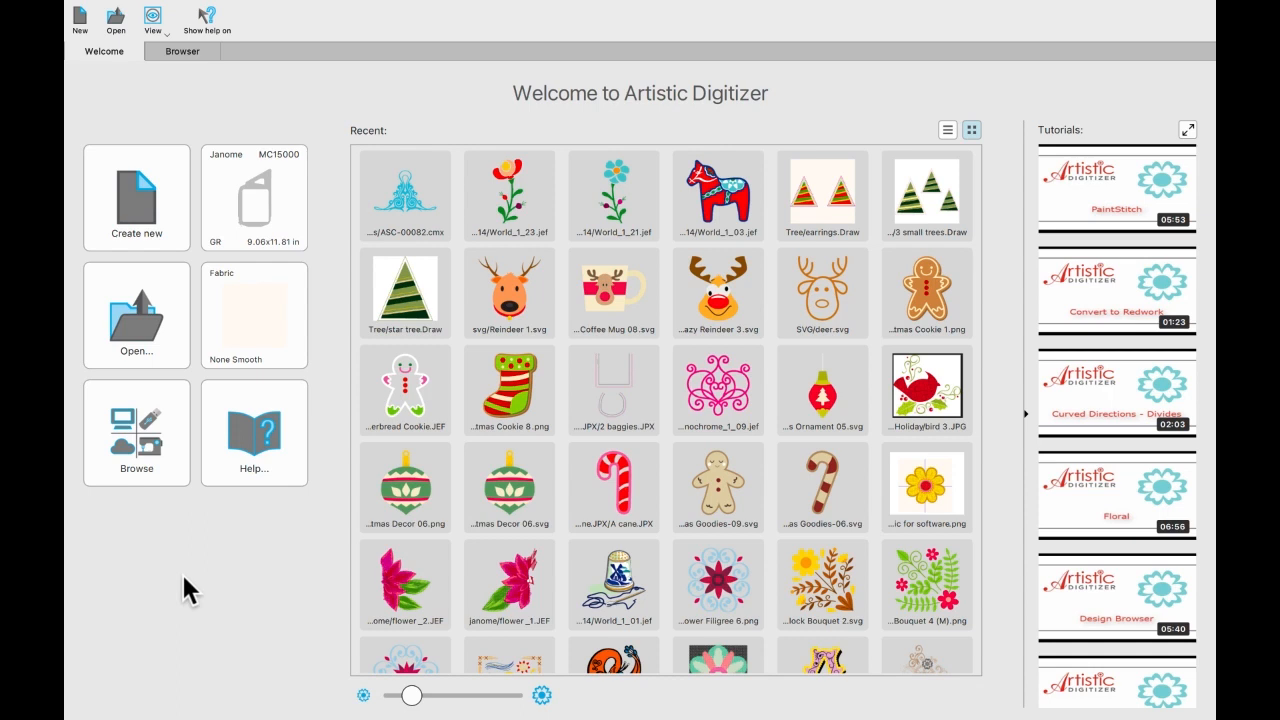
Step: Create a new blank design, revisit the Welcome page, and return to the new design
{"action": "left_click", "coordinate": [145, 195]}
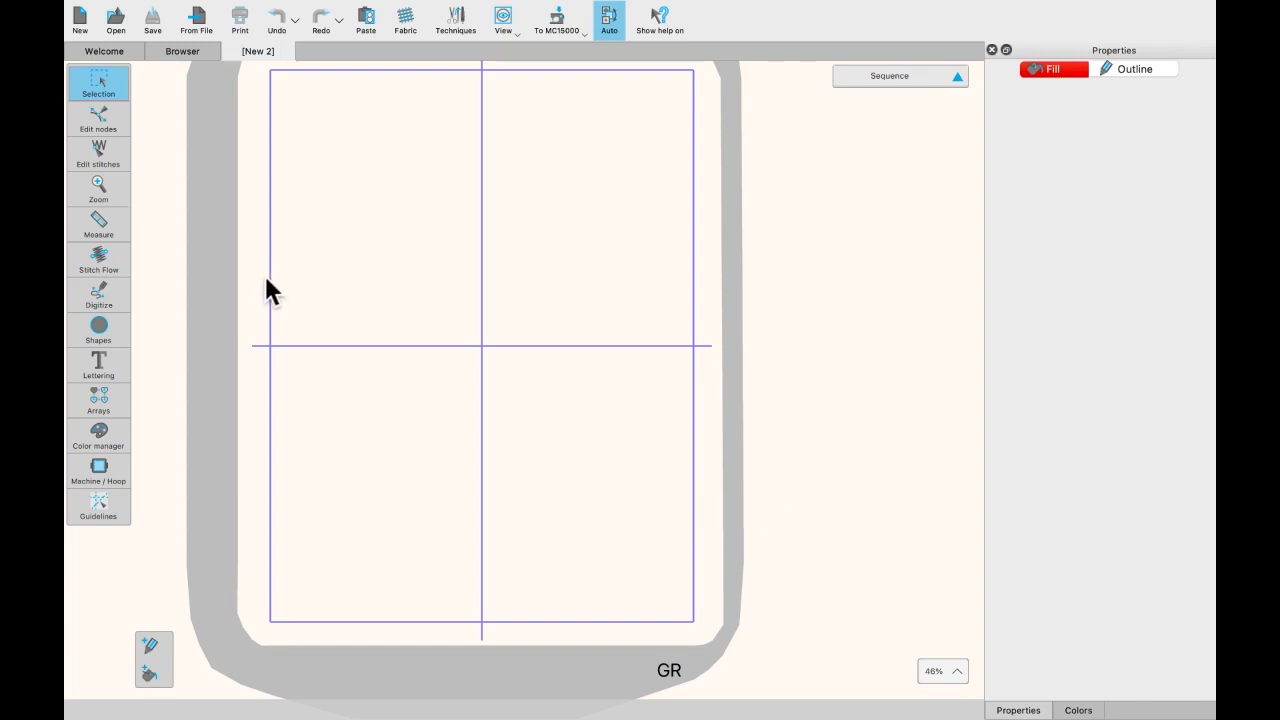
{"action": "left_click", "coordinate": [104, 50]}
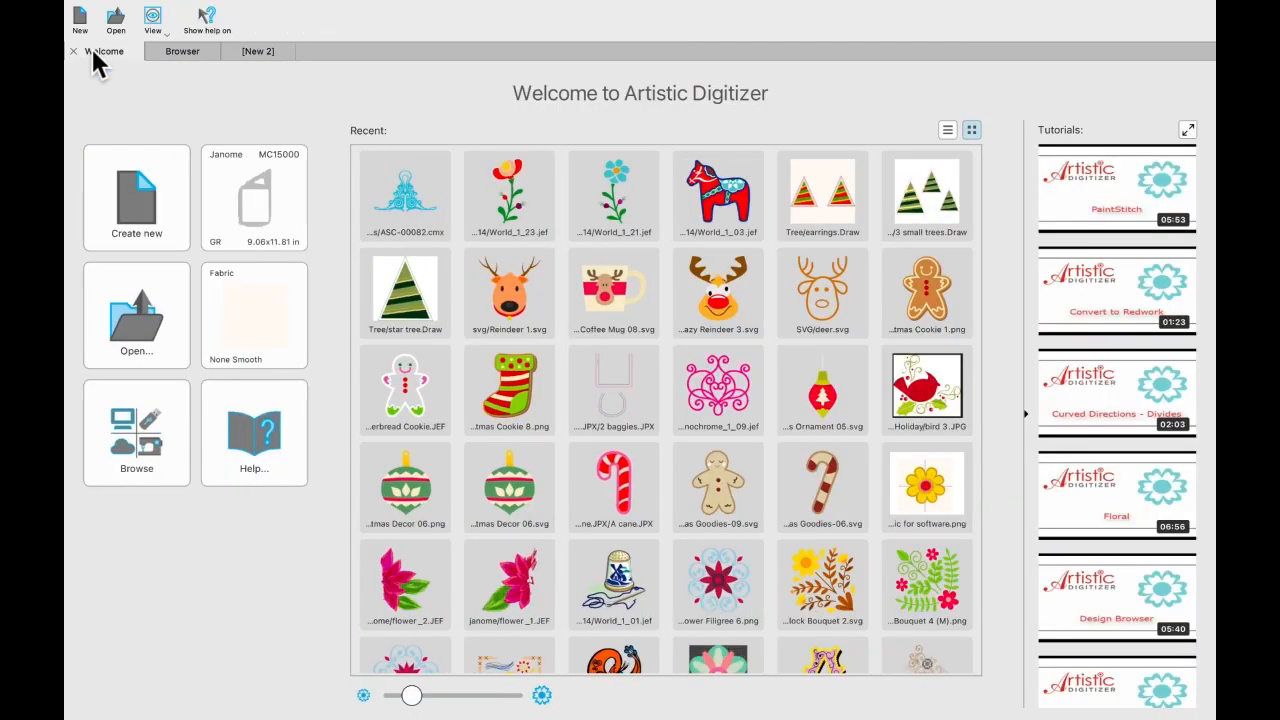
{"action": "left_click", "coordinate": [255, 53]}
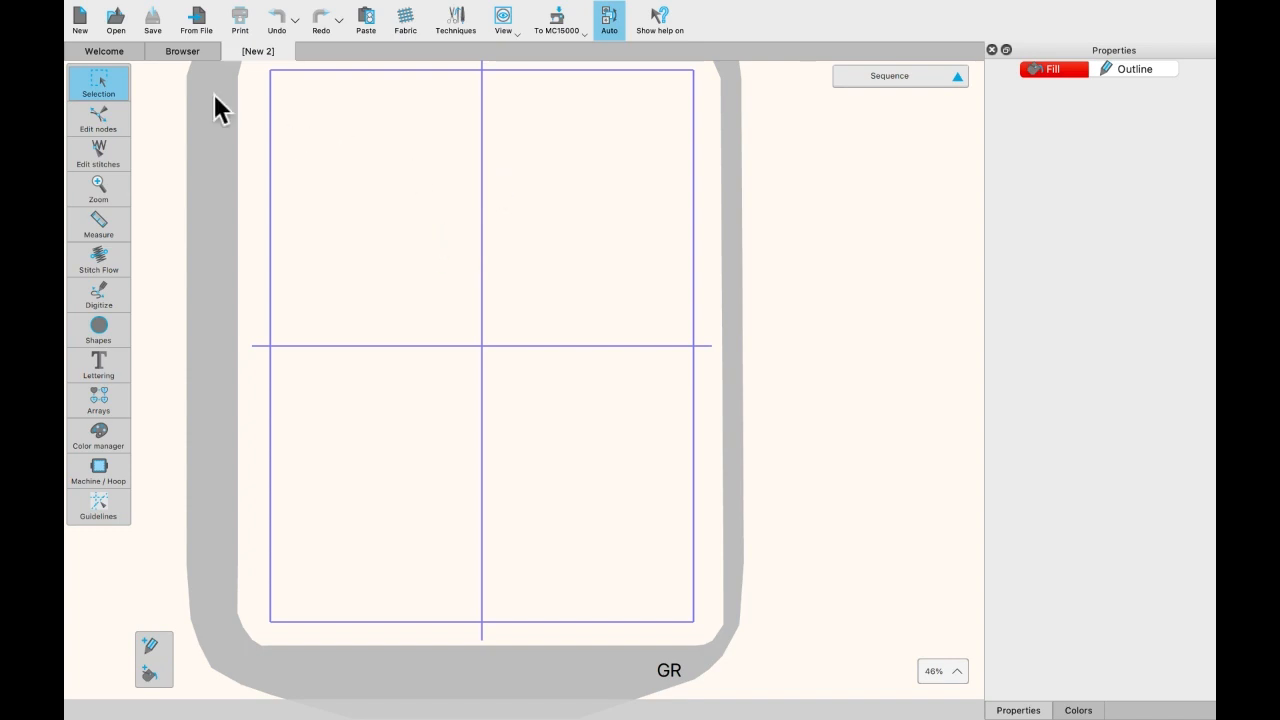
Step: Draw an ellipse about 3.04 in wide and 2.50 in high in the hoop's upper half, and switch to the Selection tool
{"action": "left_click", "coordinate": [88, 332]}
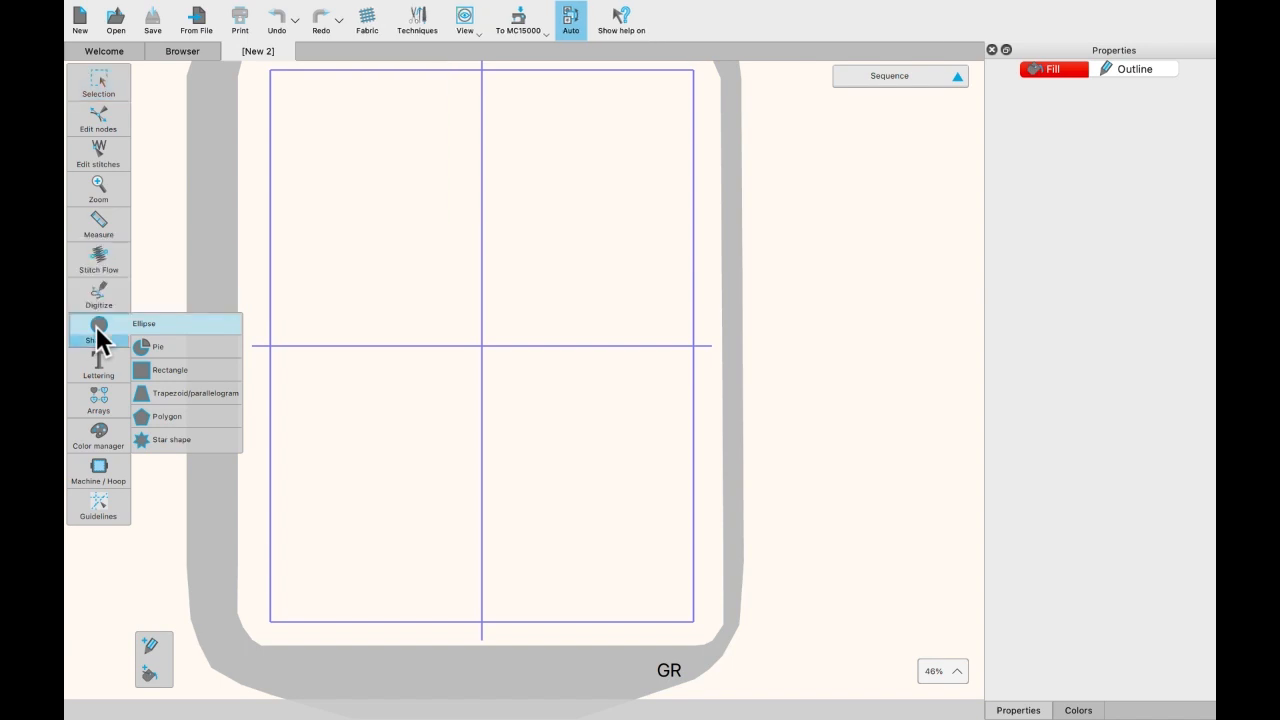
{"action": "left_click", "coordinate": [96, 326]}
{"action": "left_click_drag", "start_coordinate": [377, 198], "coordinate": [518, 313]}
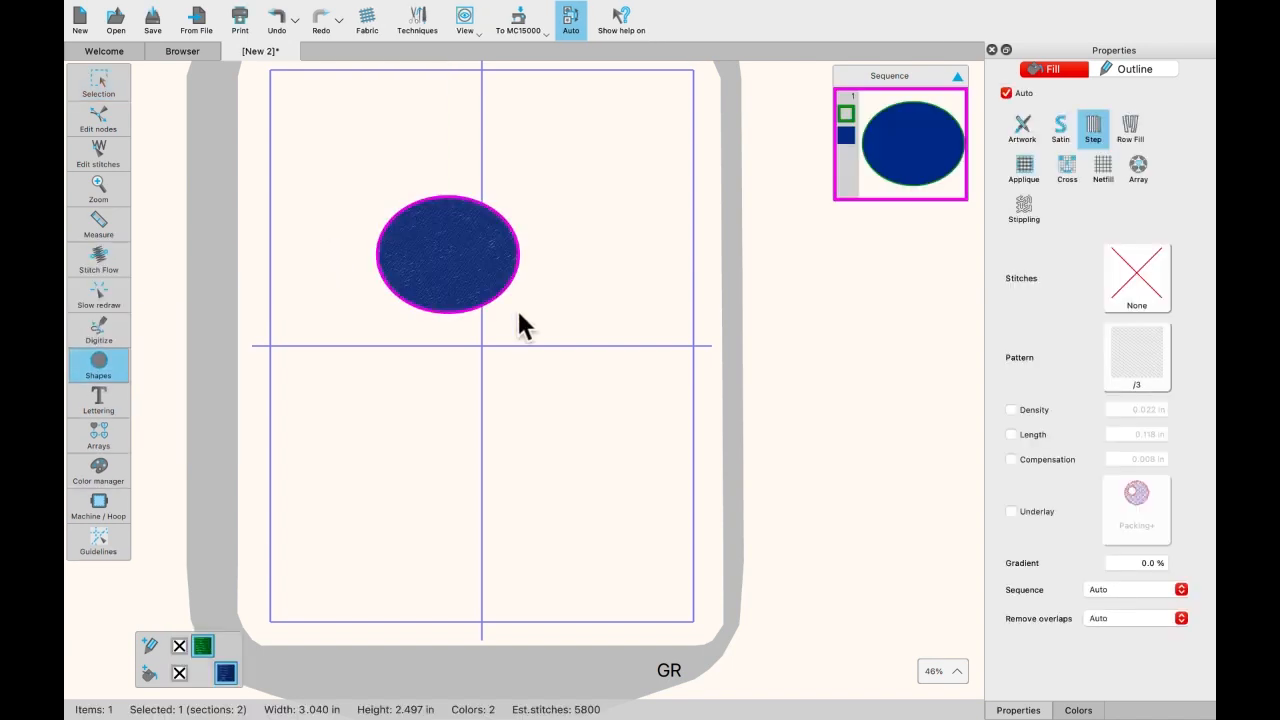
{"action": "mouse_move", "coordinate": [99, 82]}
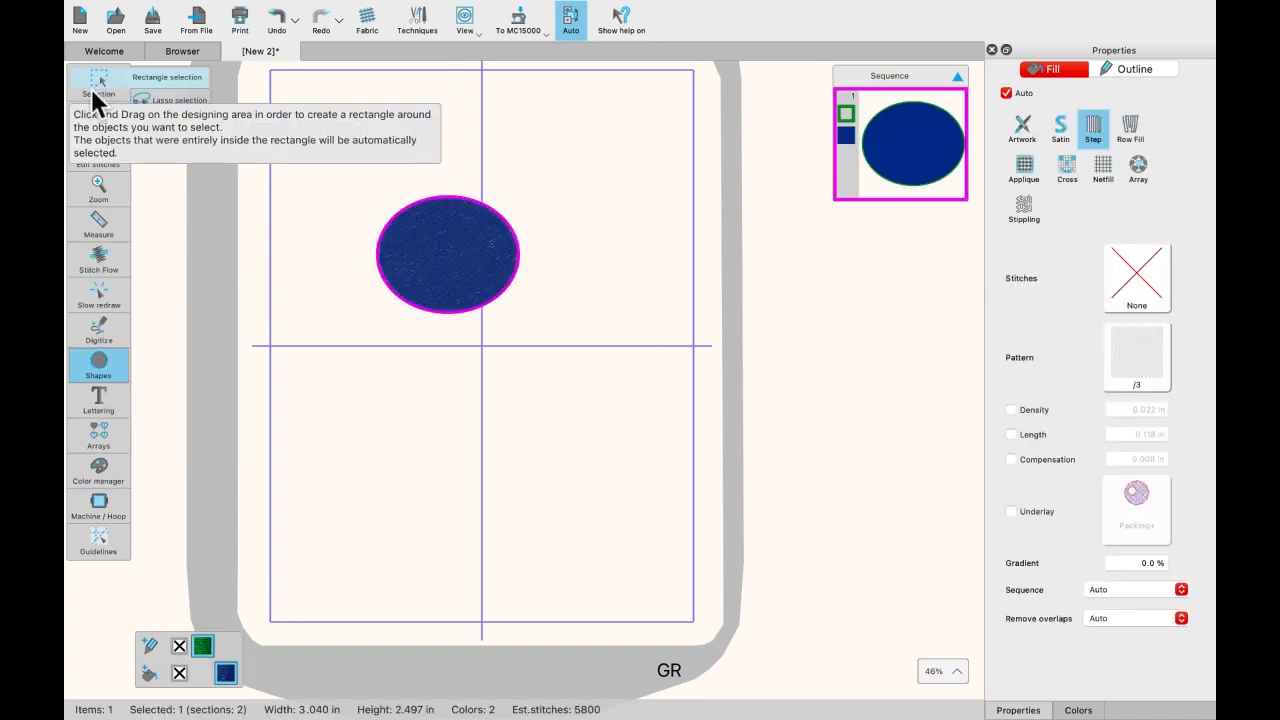
{"action": "left_click", "coordinate": [100, 80]}
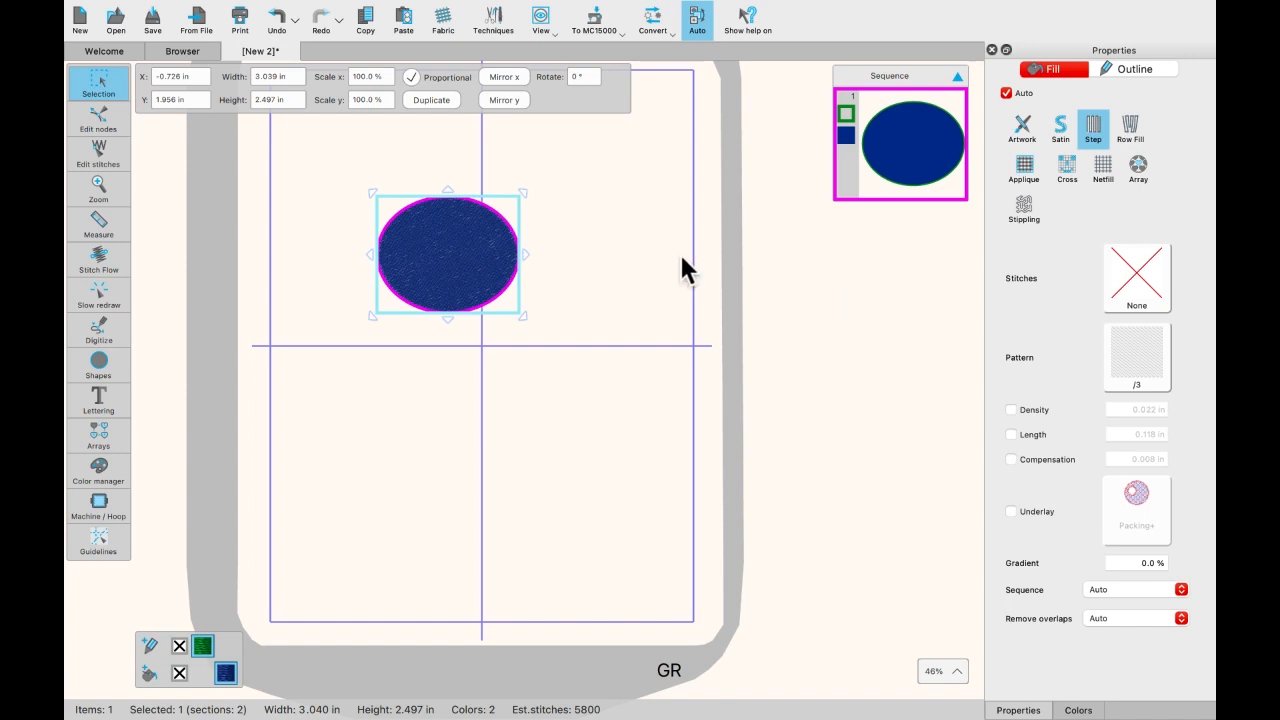
Step: View the available techniques for the design and close the Techniques dialog without changing the Embroidery technique
{"action": "left_click", "coordinate": [497, 30]}
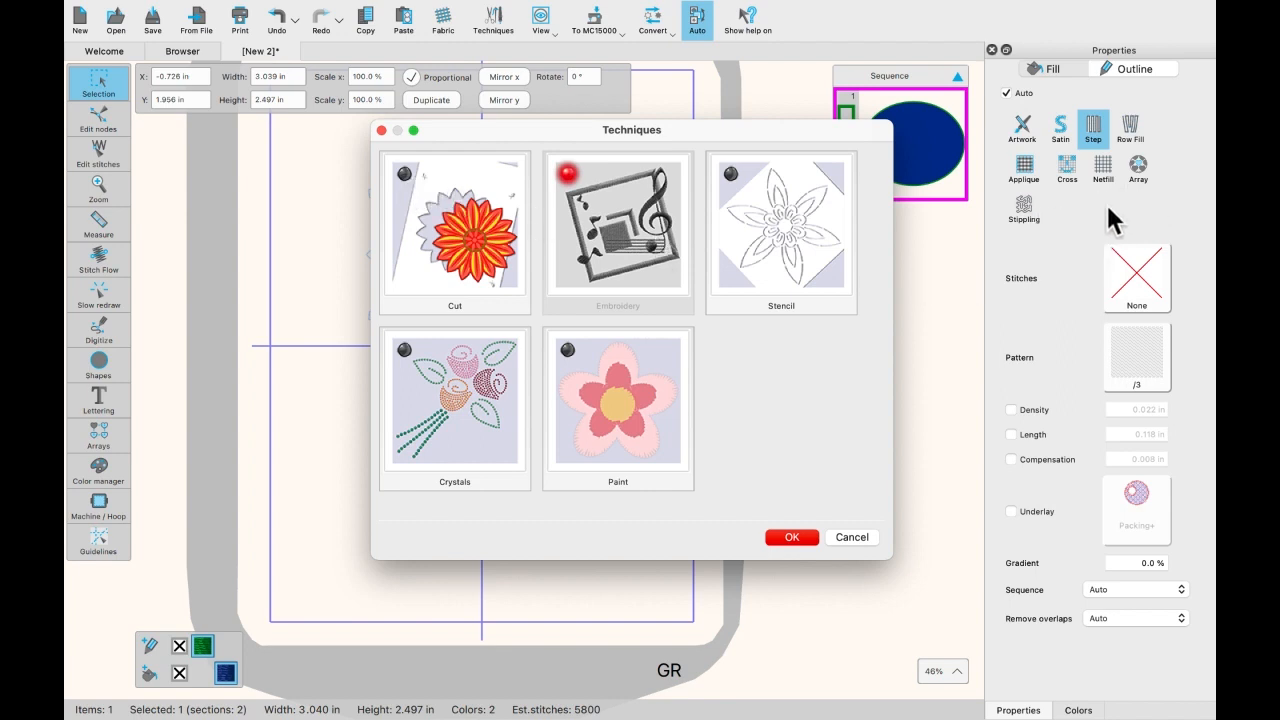
{"action": "left_click", "coordinate": [381, 131]}
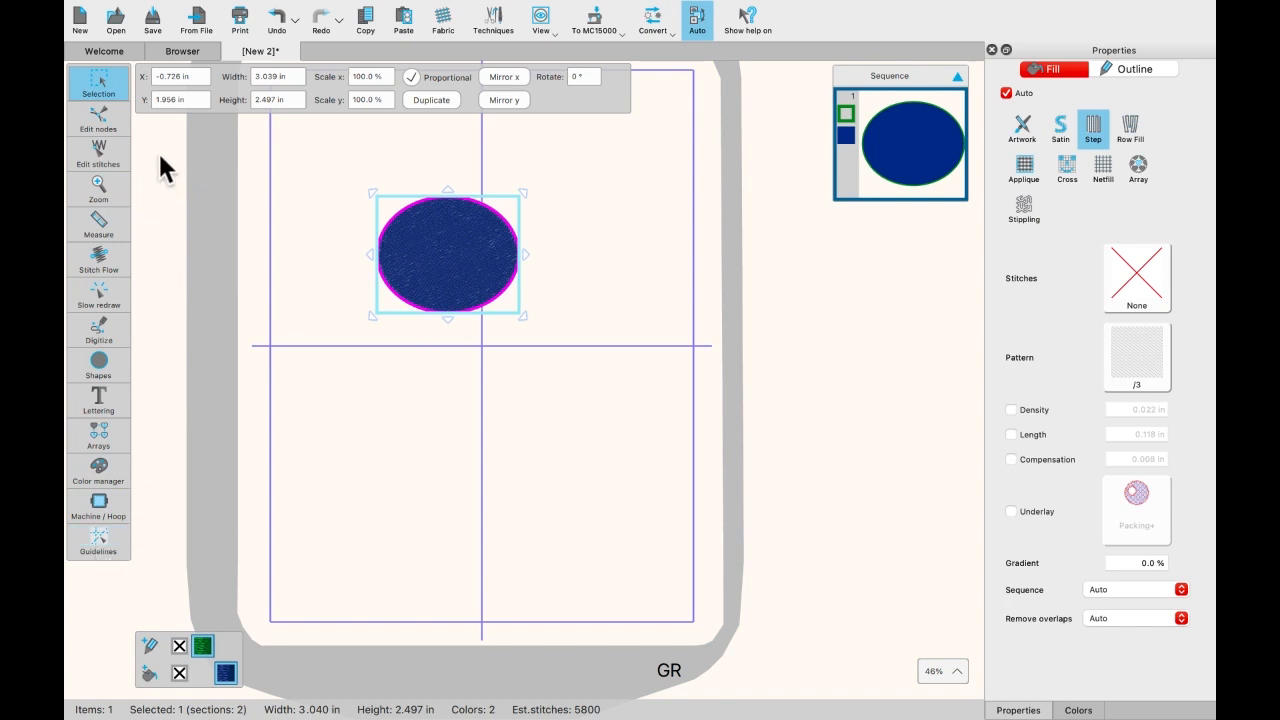
Step: View the selection tool variants, keep Rectangle selection, and look over the Zoom tool's options
{"action": "mouse_move", "coordinate": [99, 88]}
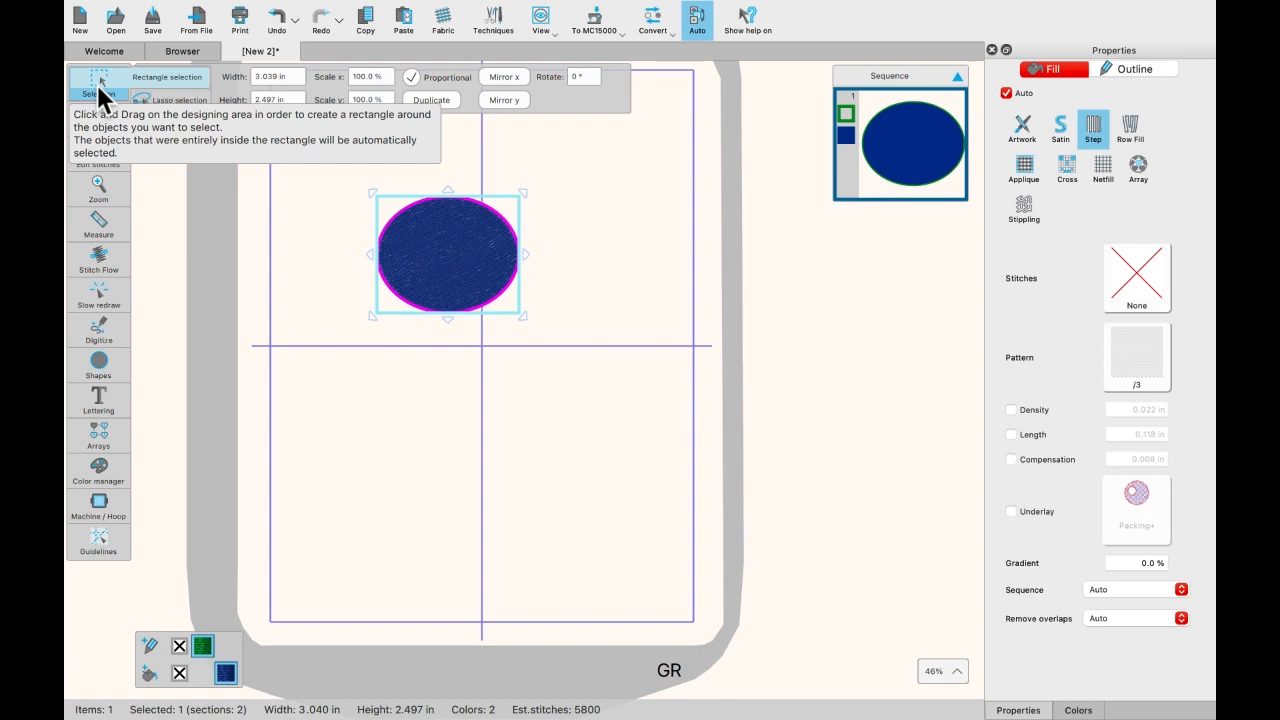
{"action": "left_click", "coordinate": [168, 78]}
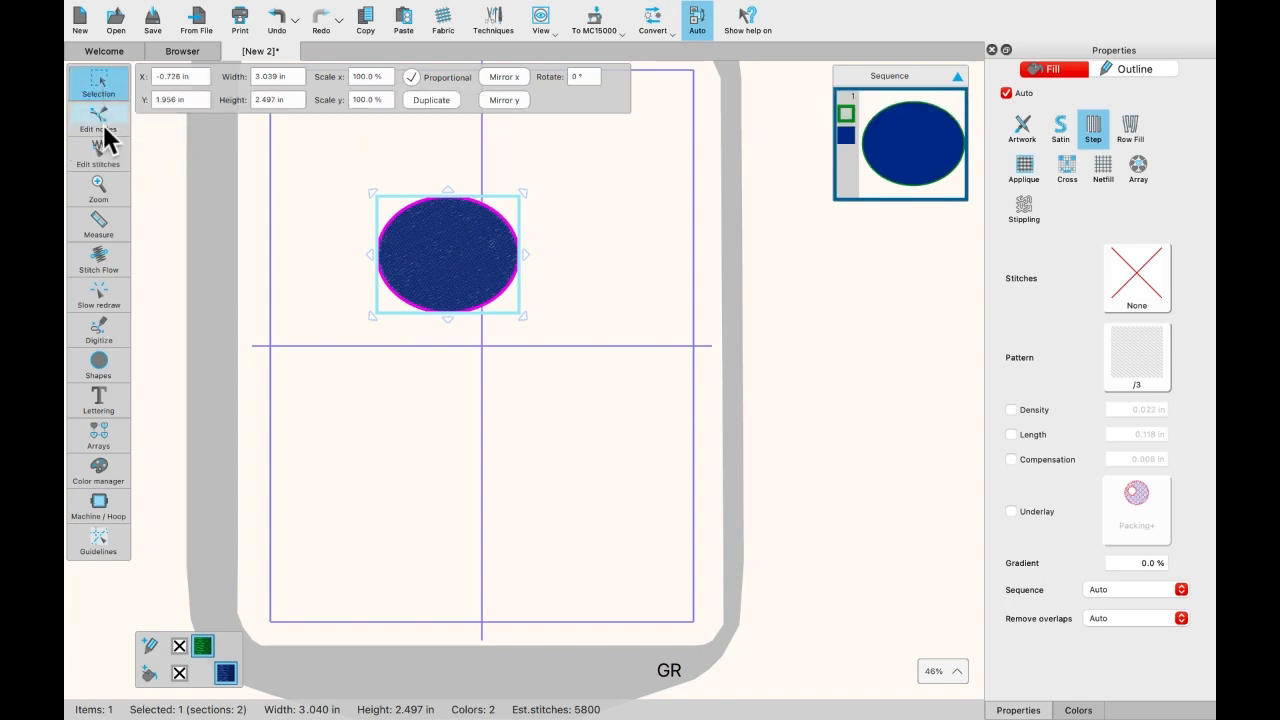
{"action": "mouse_move", "coordinate": [93, 96]}
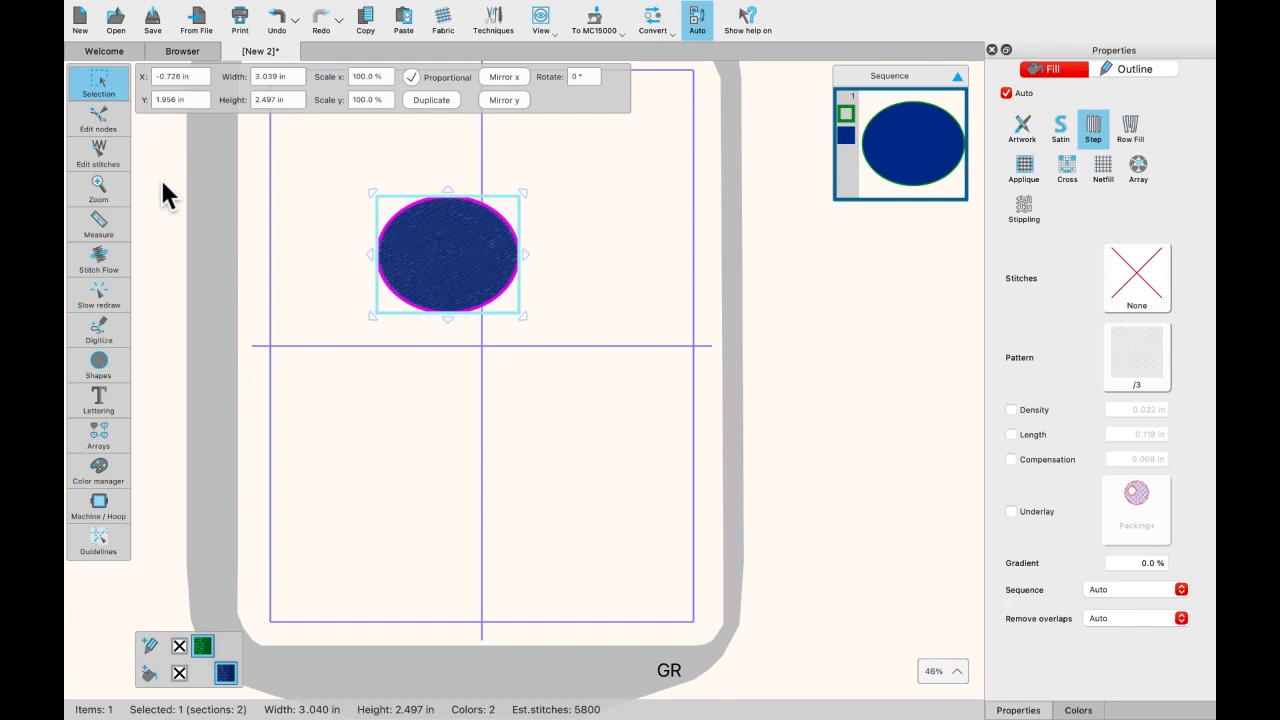
{"action": "left_click", "coordinate": [100, 178]}
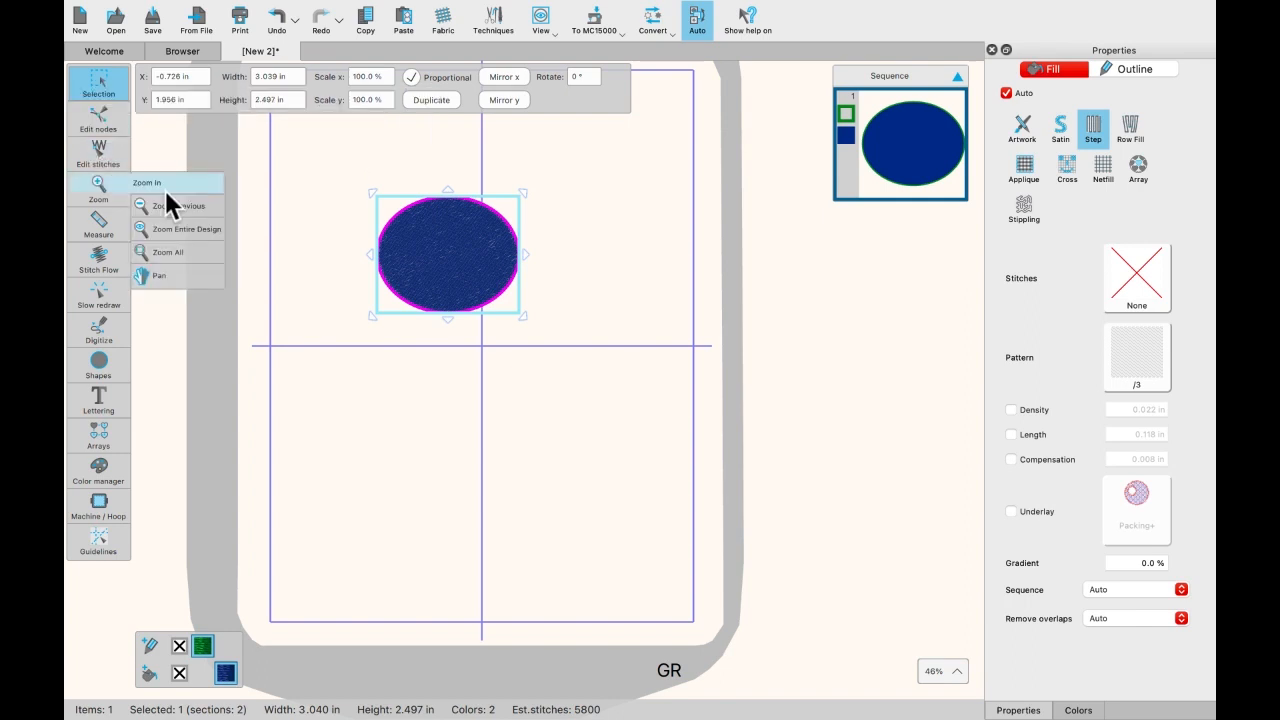
{"action": "mouse_move", "coordinate": [92, 192]}
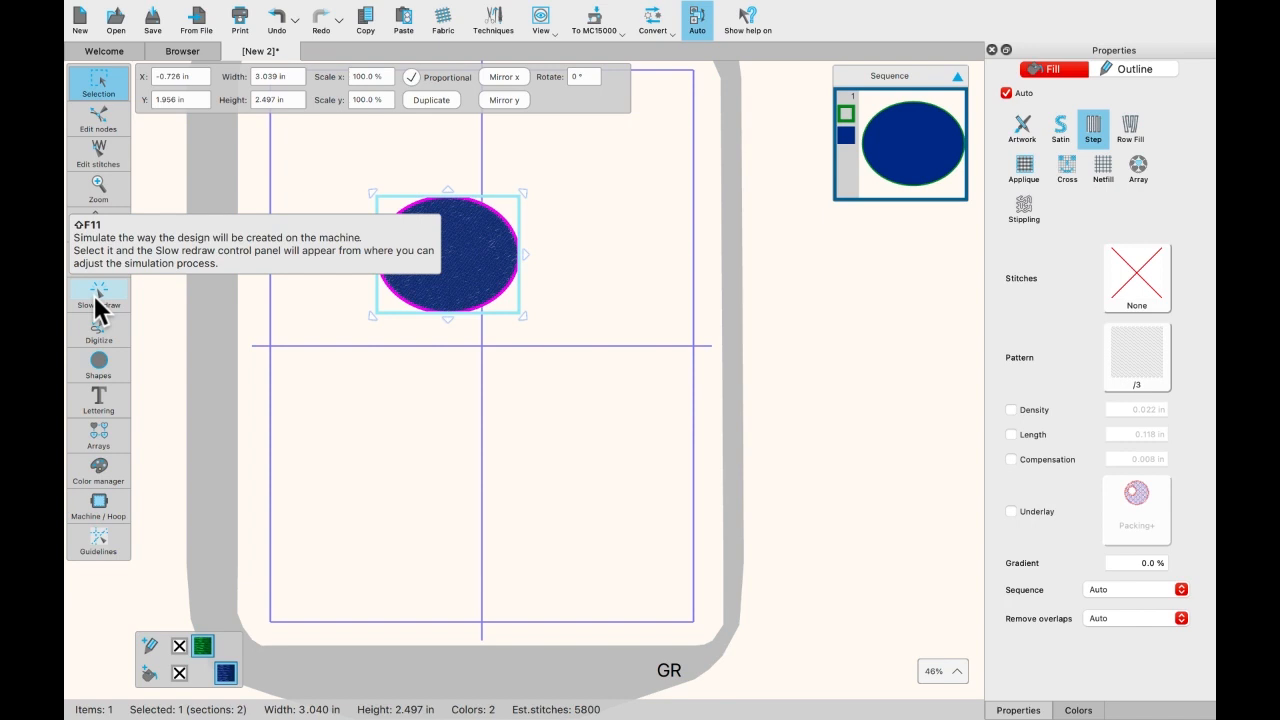
Step: View the tool variants offered under Digitize, Shapes, Lettering and Arrays
{"action": "left_click", "coordinate": [100, 332]}
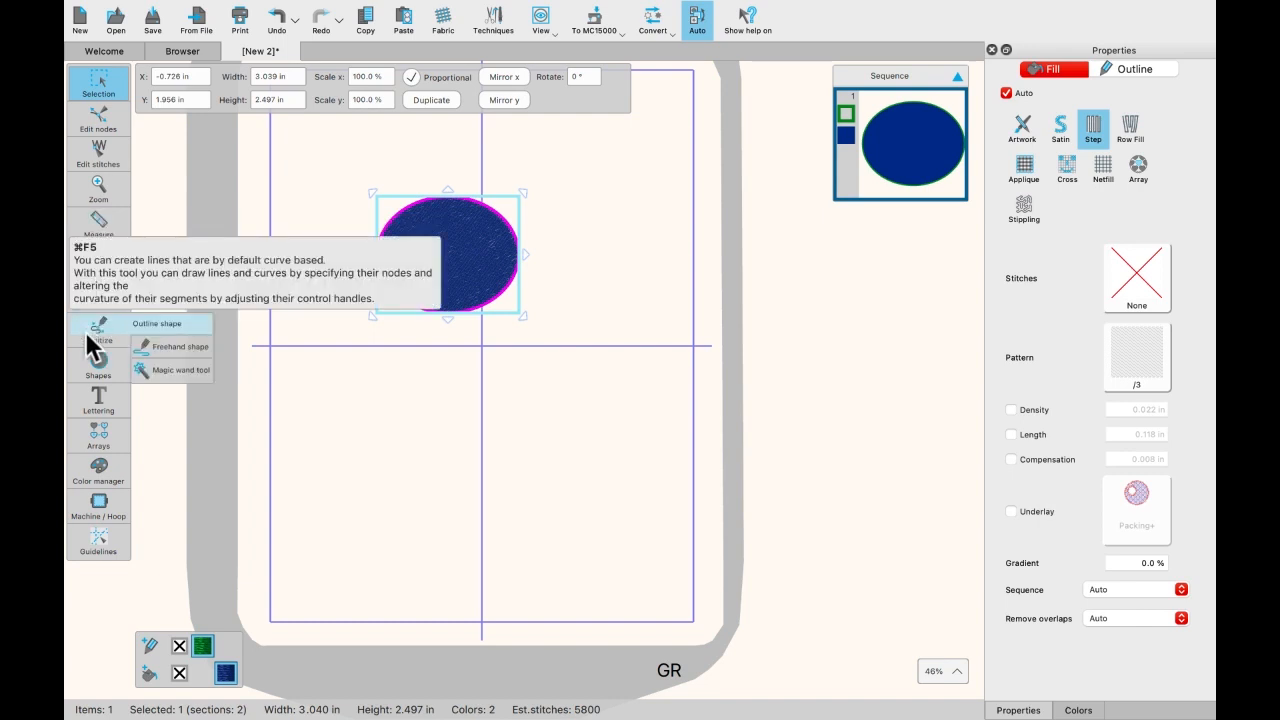
{"action": "left_click", "coordinate": [99, 366]}
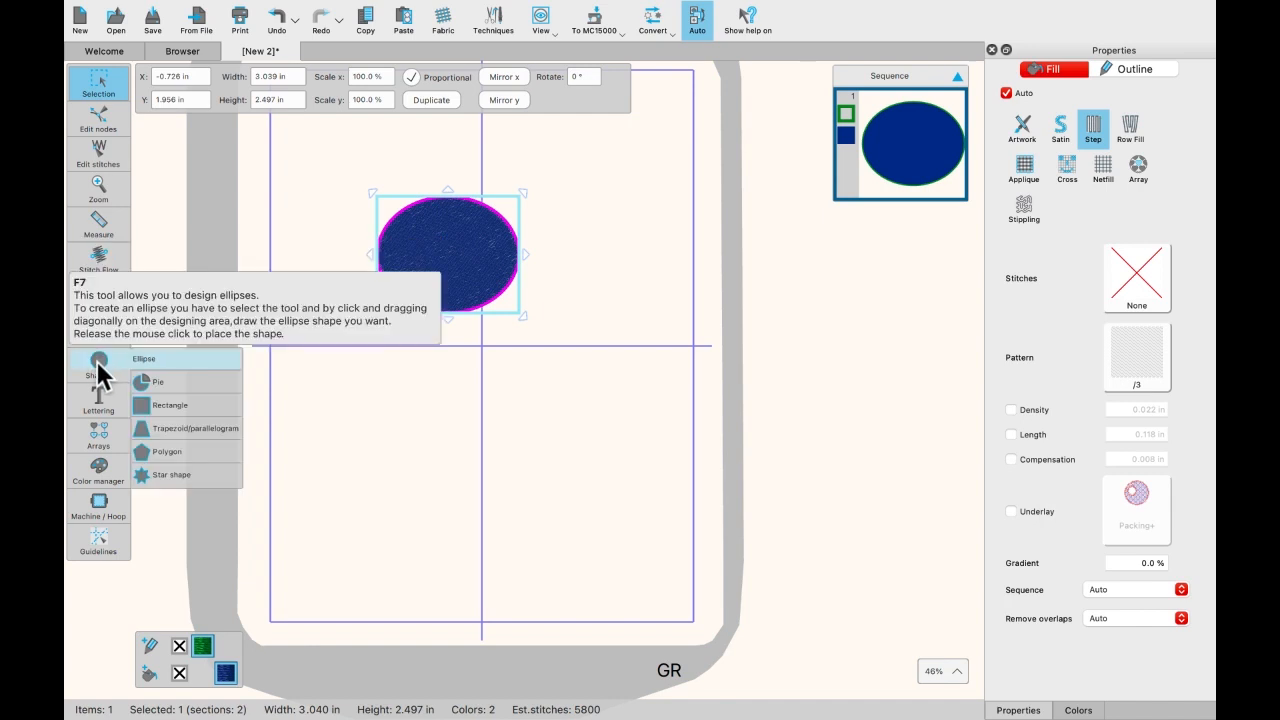
{"action": "left_click", "coordinate": [103, 389]}
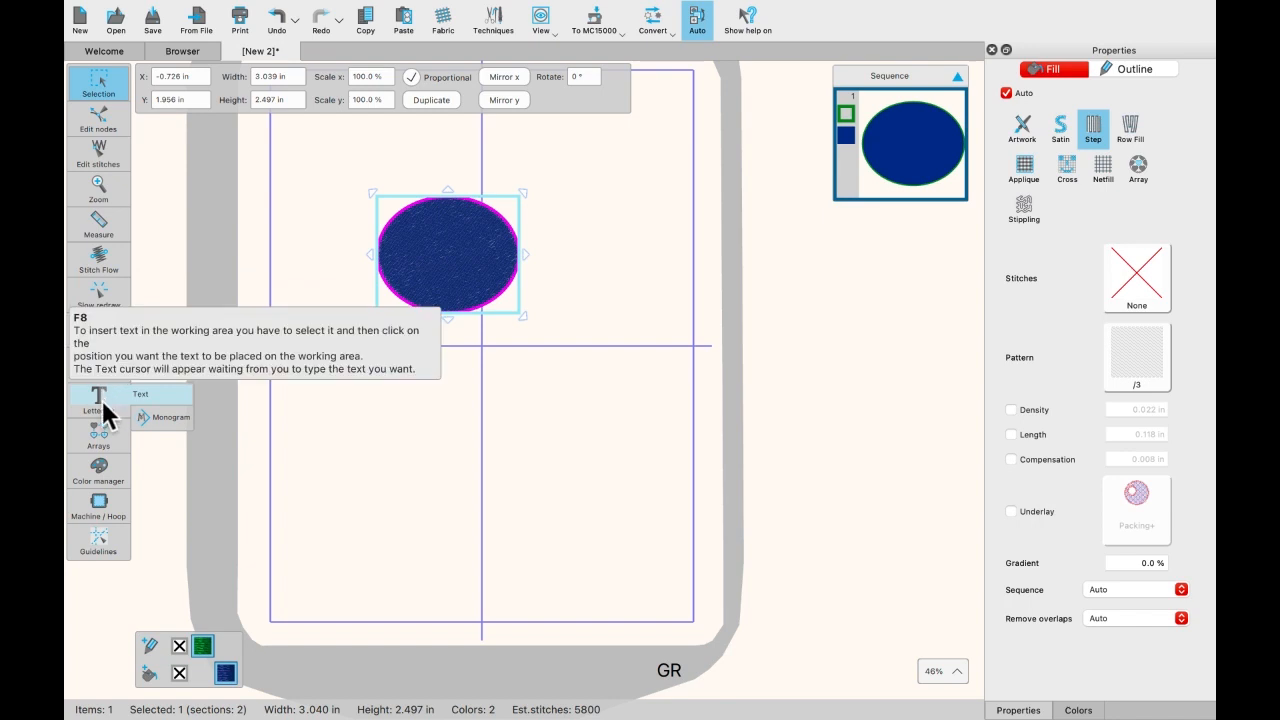
{"action": "left_click", "coordinate": [103, 445]}
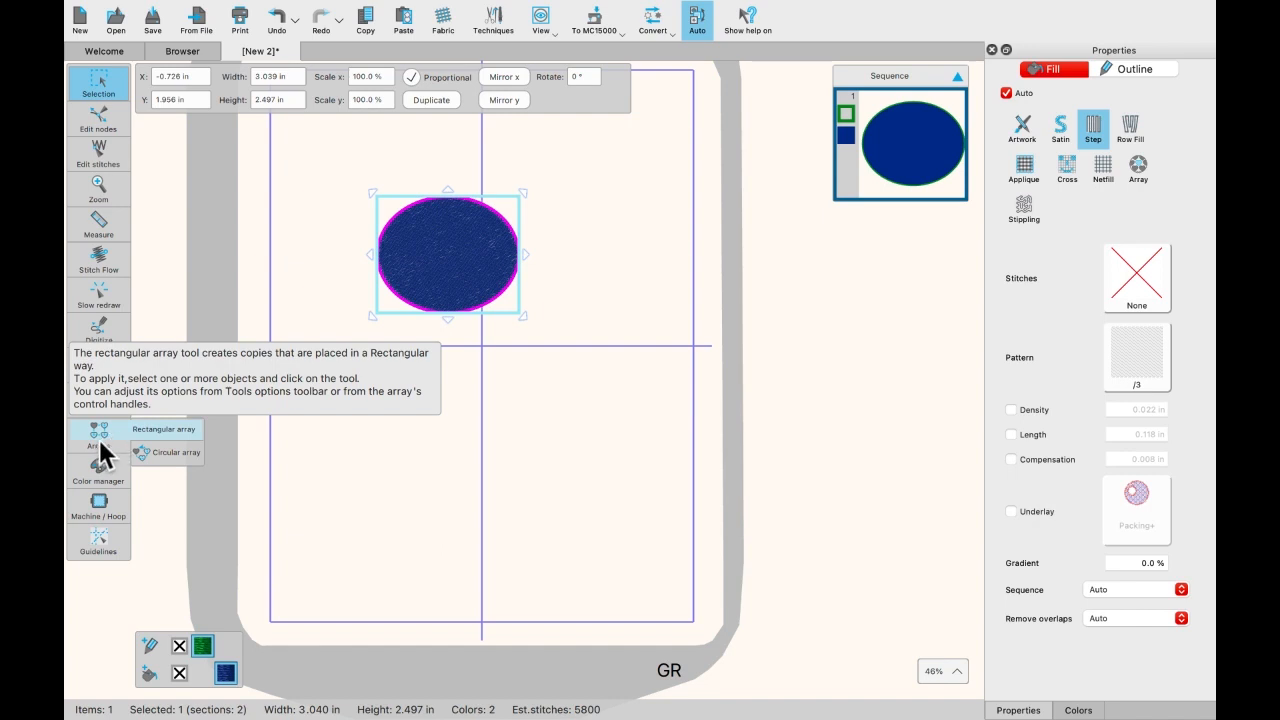
Step: Preview a rectangular array of the ellipse with 4 horizontal and 4 vertical copies, and leave it without applying
{"action": "left_click", "coordinate": [112, 431]}
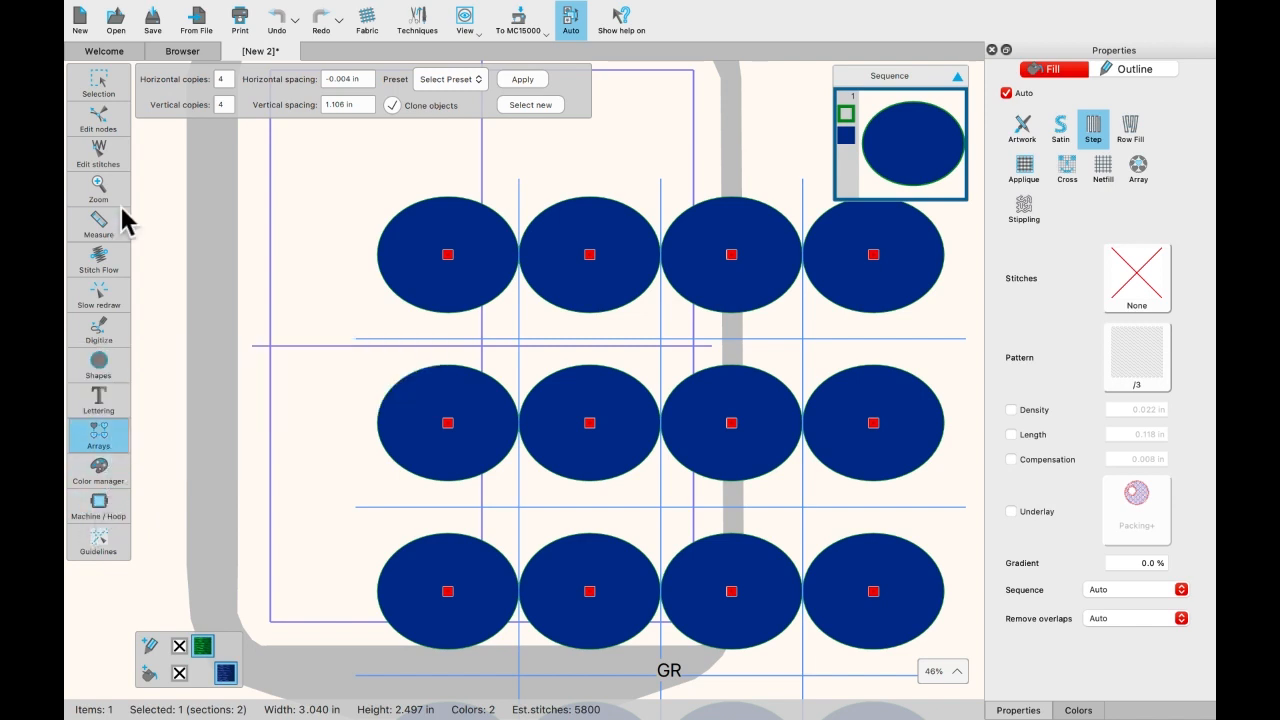
{"action": "left_click", "coordinate": [530, 105]}
Step: View the design's colors in the Color manager and return to the Selection tool
{"action": "mouse_move", "coordinate": [121, 446]}
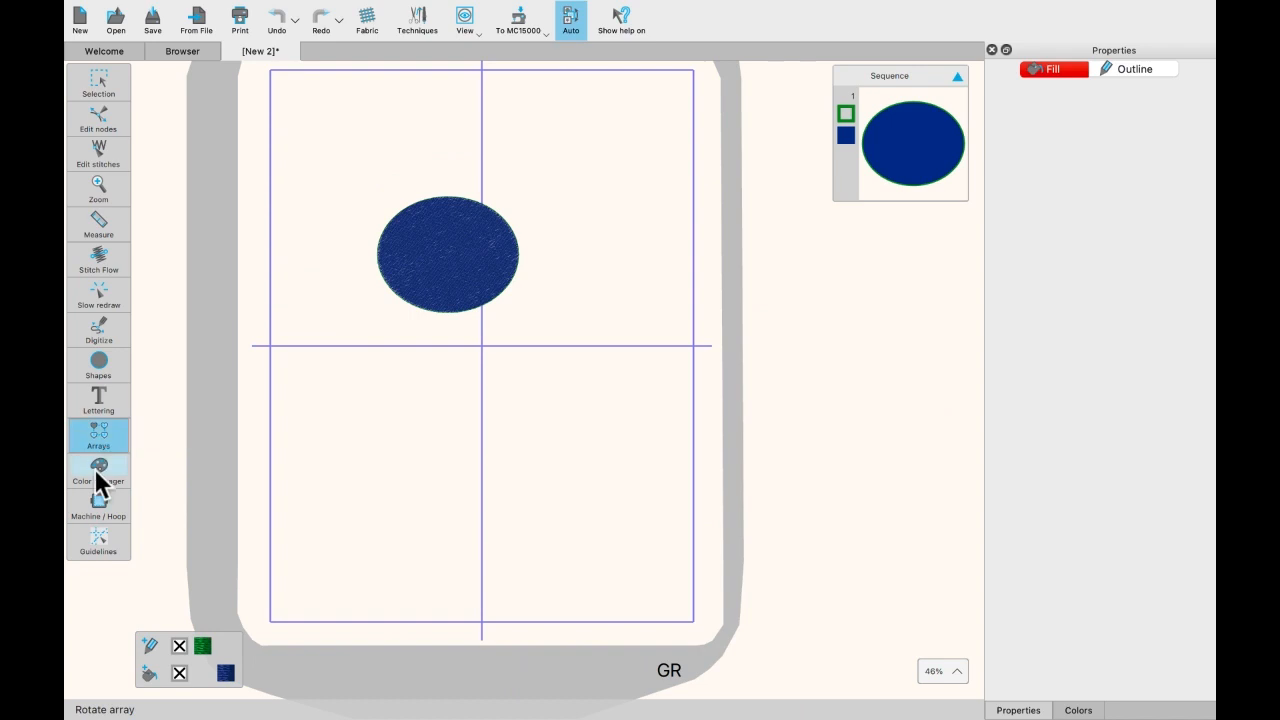
{"action": "left_click", "coordinate": [94, 468]}
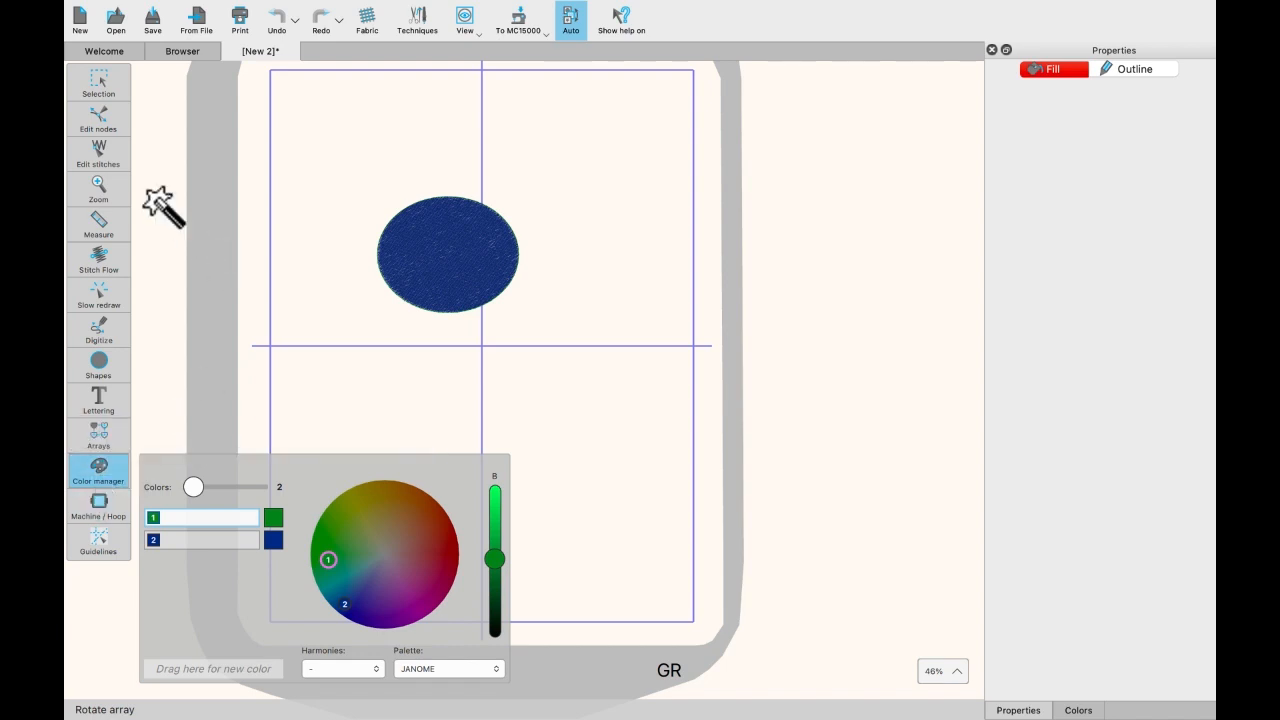
{"action": "left_click", "coordinate": [99, 88]}
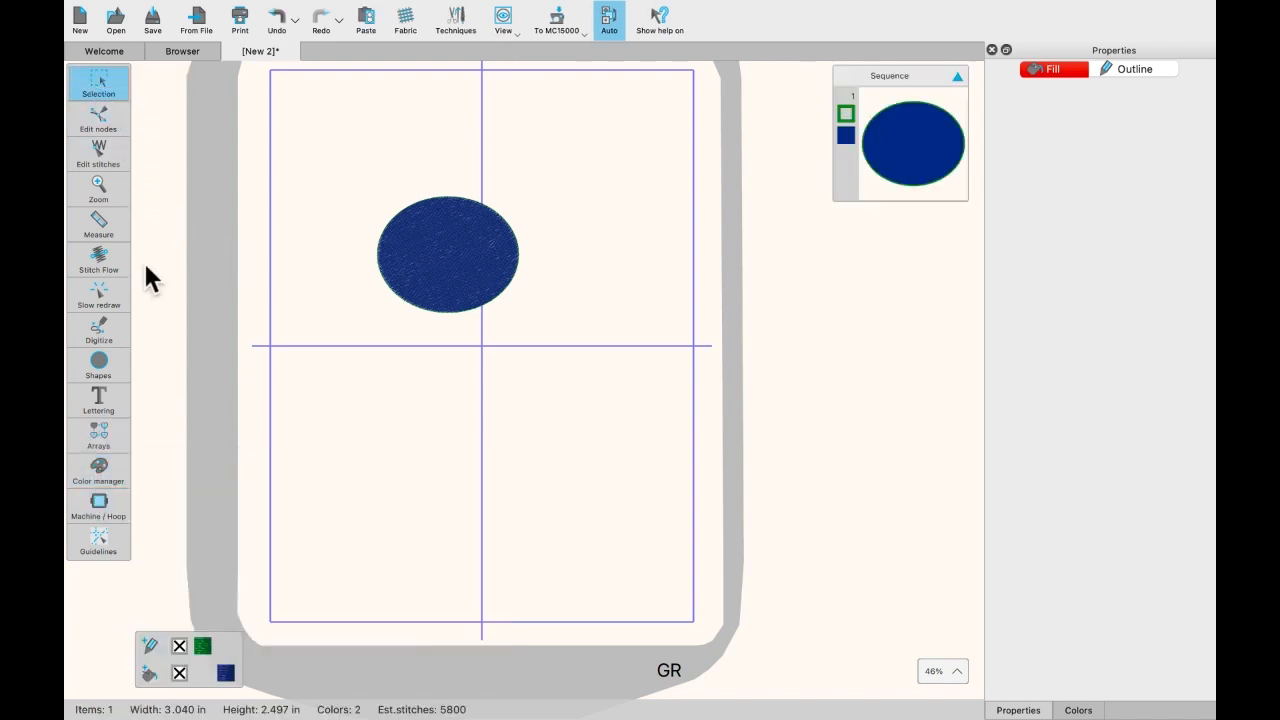
Step: Rotate the hoop a quarter turn, restore its rotation to 0°, and return to the Selection tool
{"action": "left_click", "coordinate": [97, 505]}
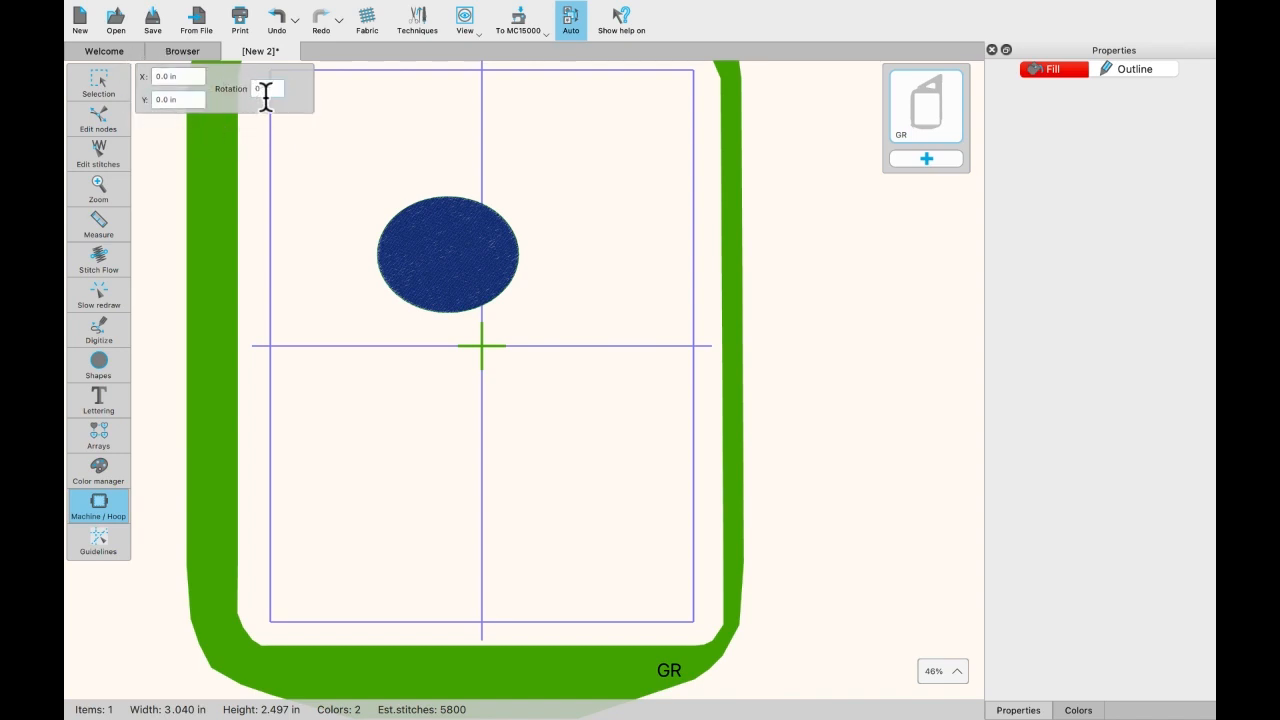
{"action": "left_click_drag", "start_coordinate": [266, 90], "coordinate": [236, 100]}
{"action": "key", "text": "Return"}
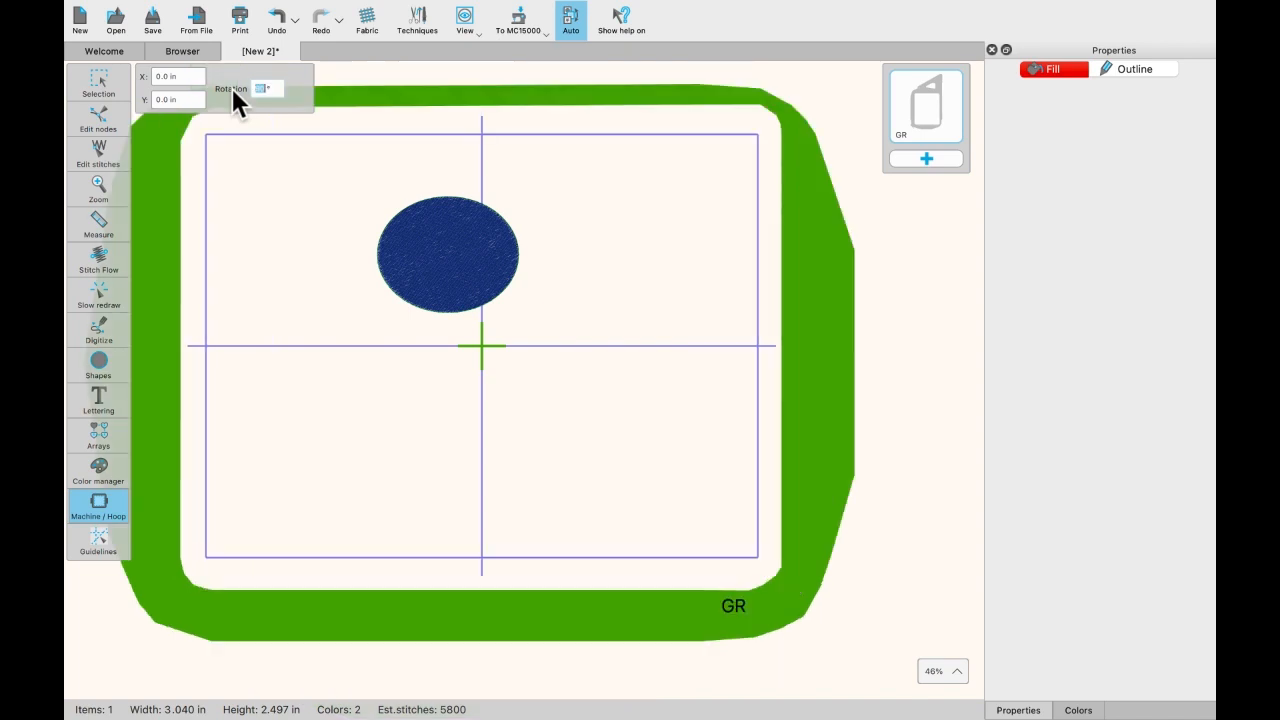
{"action": "left_click_drag", "start_coordinate": [276, 90], "coordinate": [244, 87]}
{"action": "key", "text": "Return"}
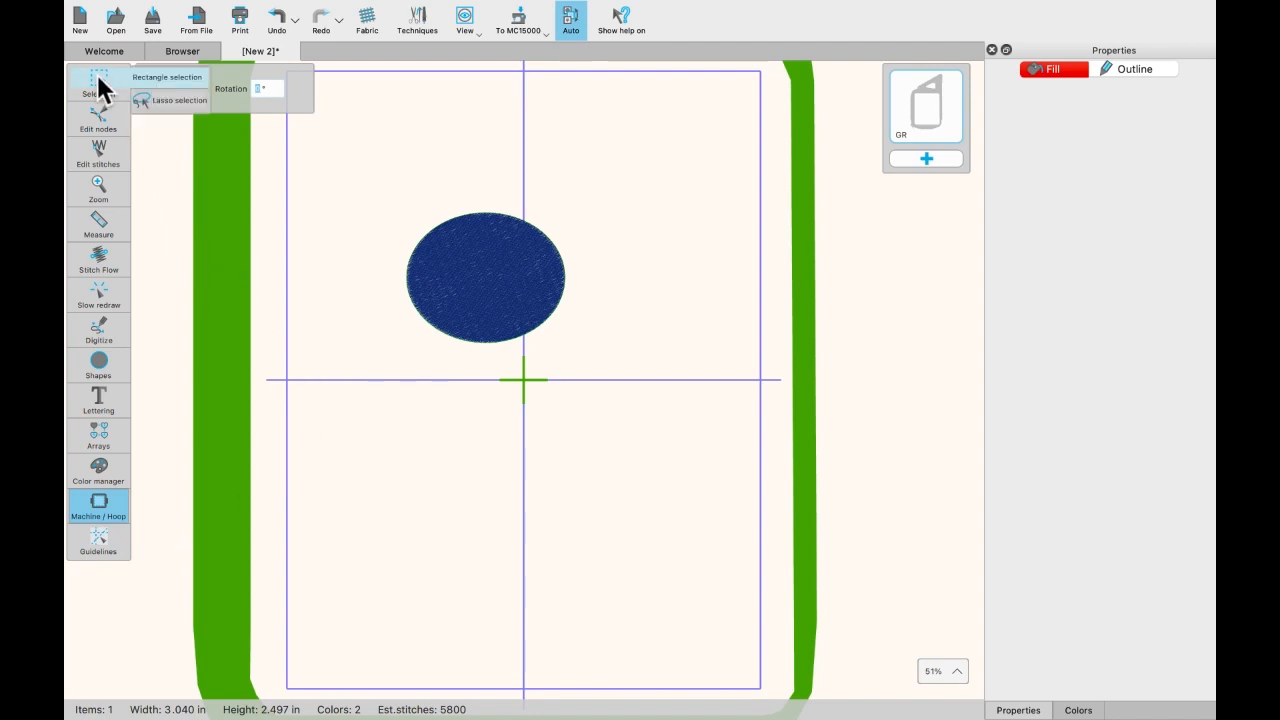
{"action": "left_click", "coordinate": [100, 80]}
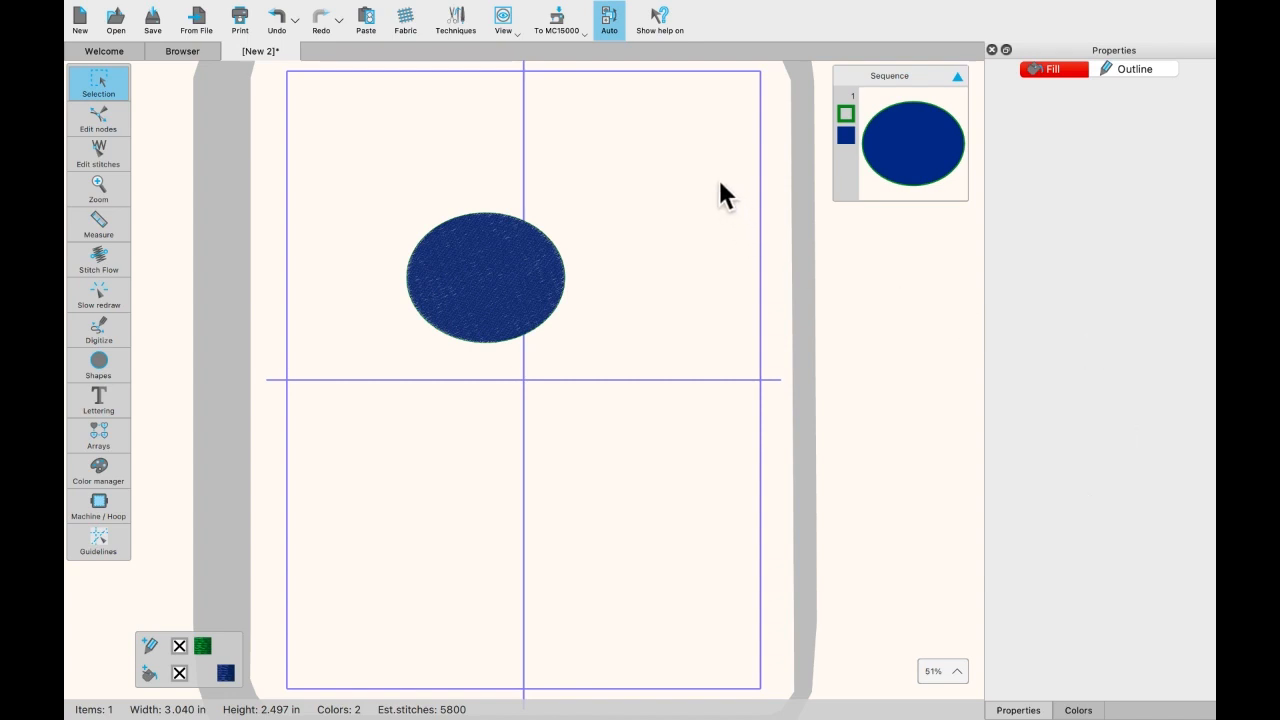
Step: View the list of toolbars that can be shown, and close the Properties and Colors toolbars
{"action": "mouse_move", "coordinate": [352, 14]}
{"action": "left_click", "coordinate": [244, 16]}
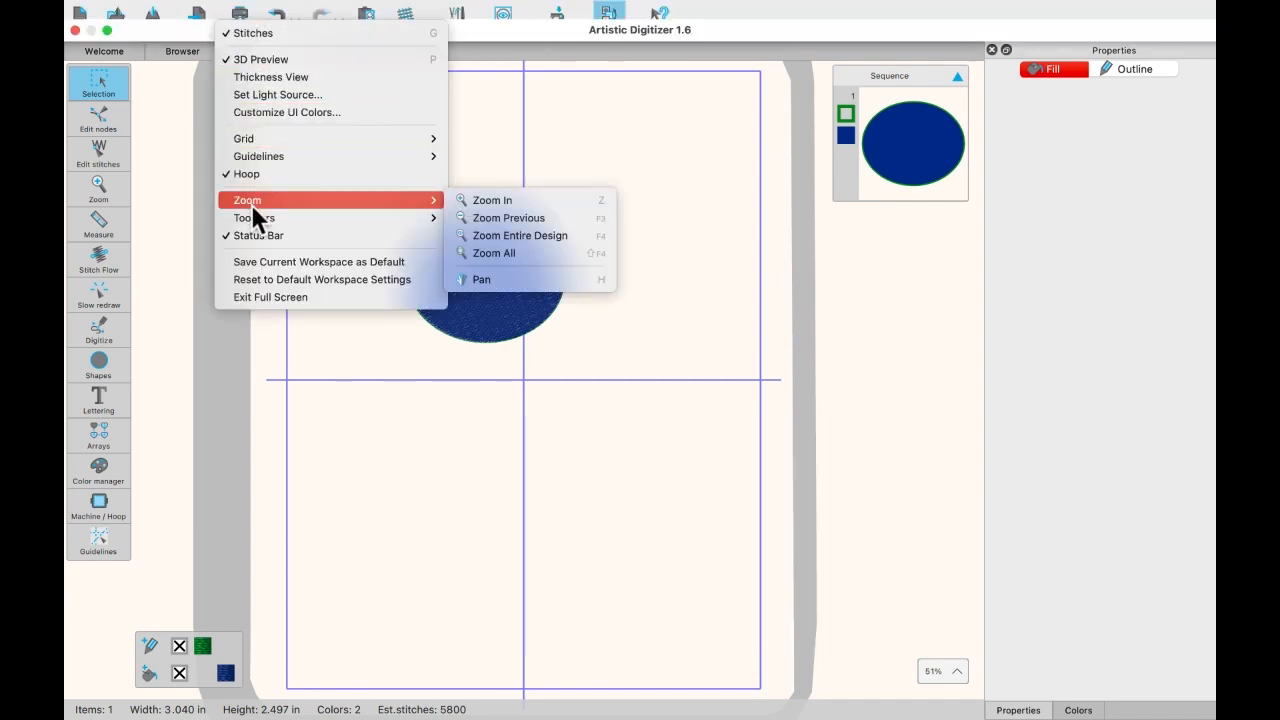
{"action": "mouse_move", "coordinate": [256, 220]}
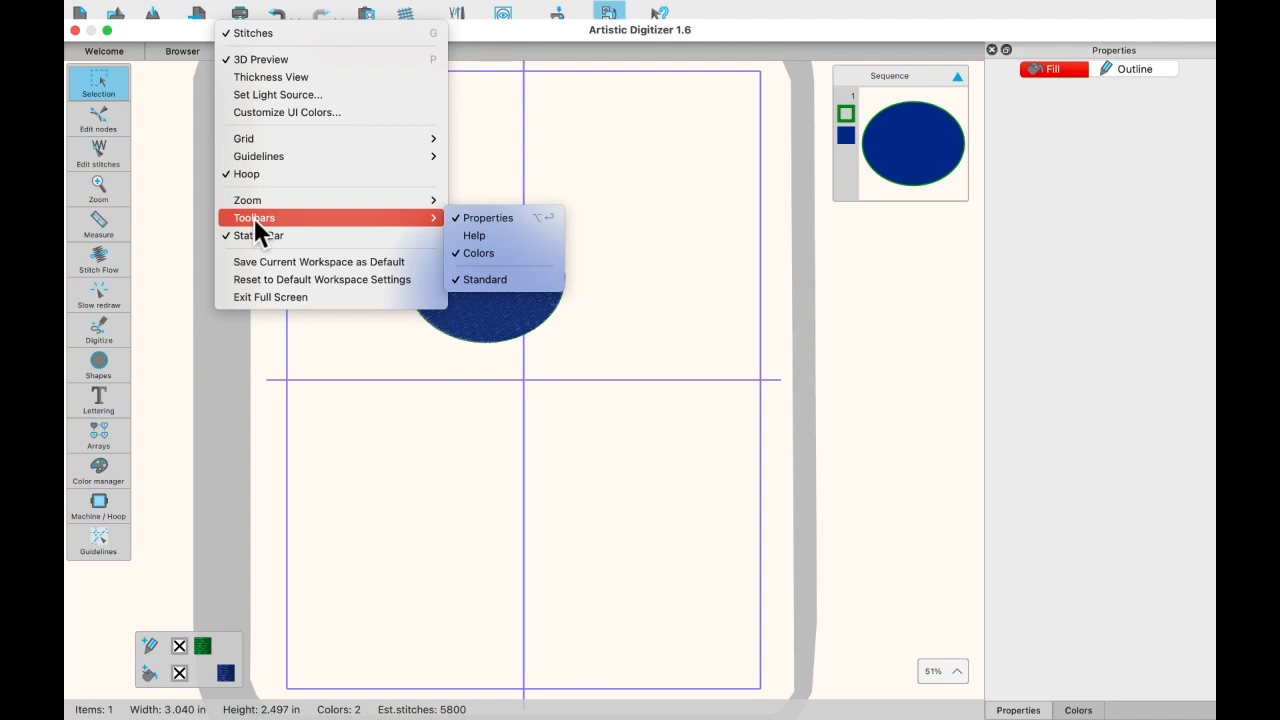
{"action": "left_click", "coordinate": [990, 47]}
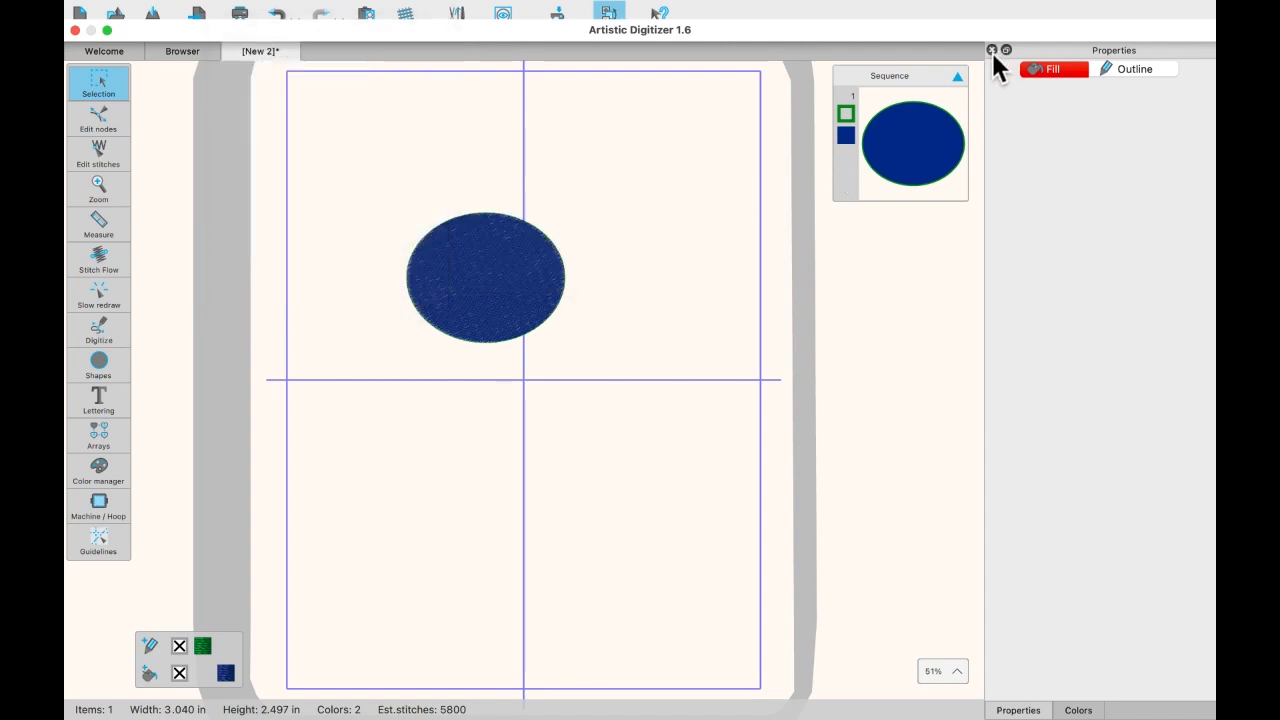
{"action": "left_click", "coordinate": [995, 48]}
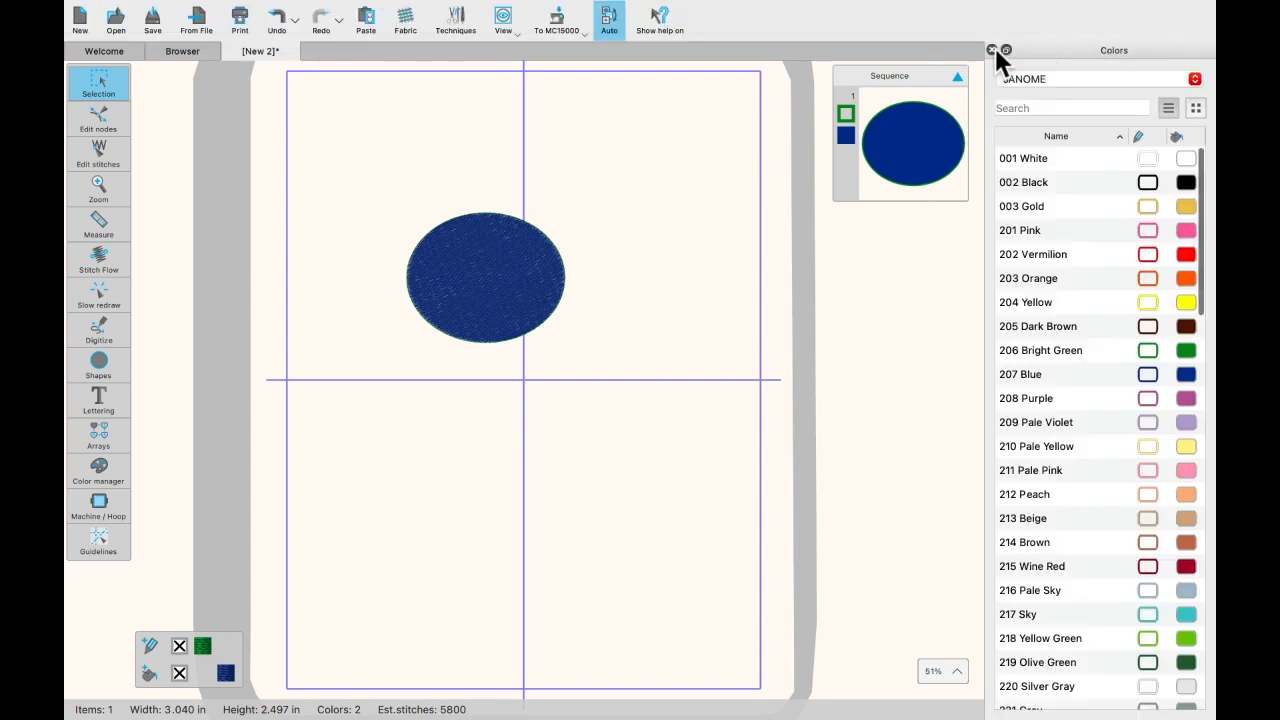
{"action": "left_click", "coordinate": [992, 48]}
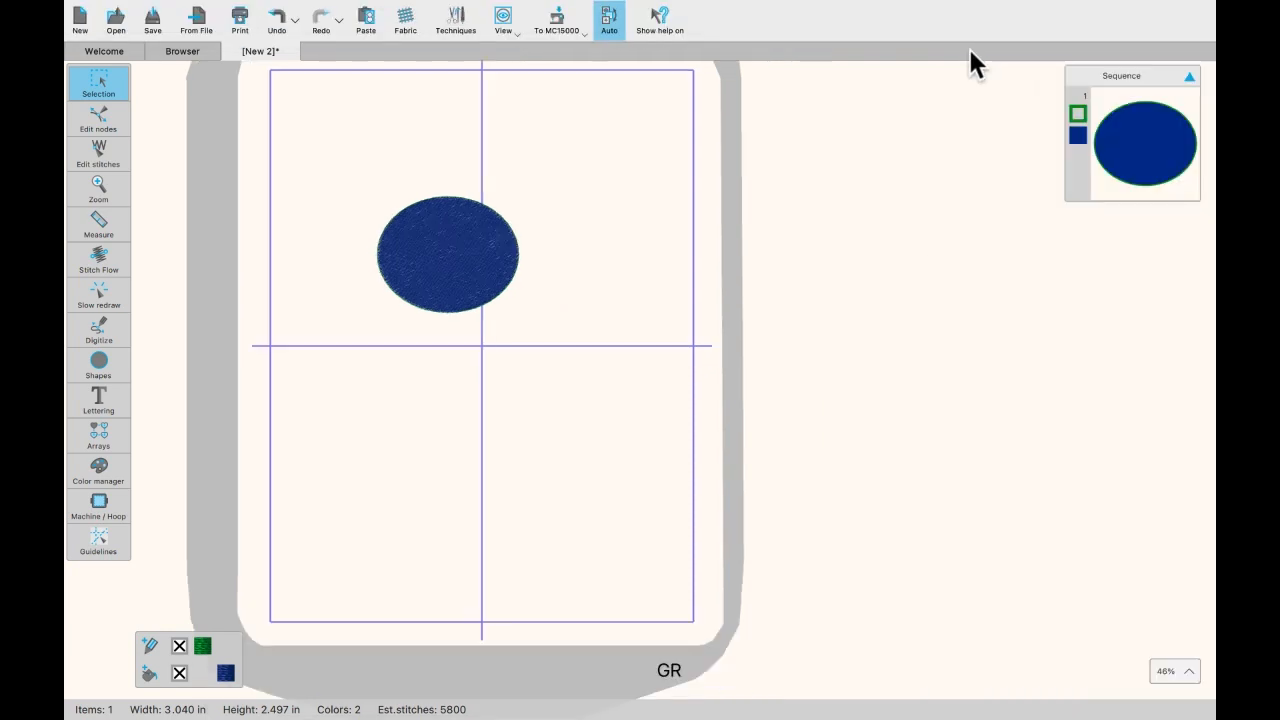
Step: Show the Properties and Colors toolbars again
{"action": "left_click", "coordinate": [250, 14]}
{"action": "mouse_move", "coordinate": [238, 142]}
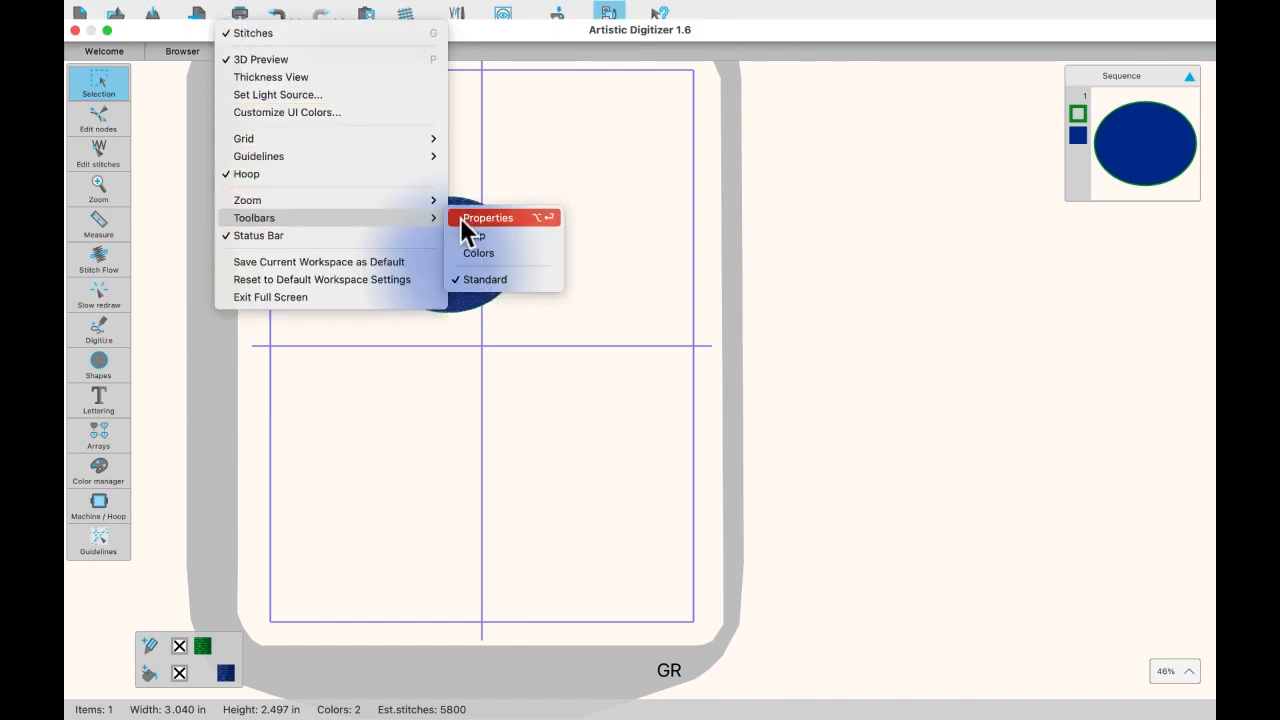
{"action": "left_click", "coordinate": [460, 217]}
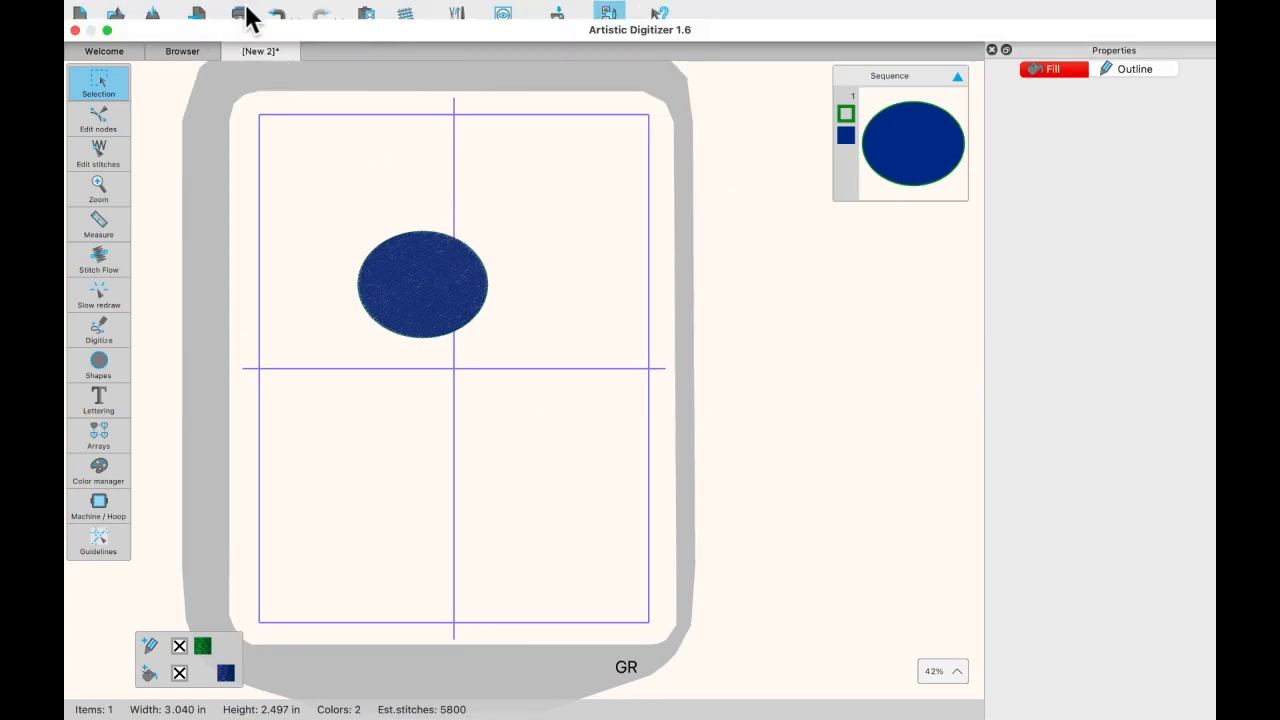
{"action": "left_click", "coordinate": [225, 10]}
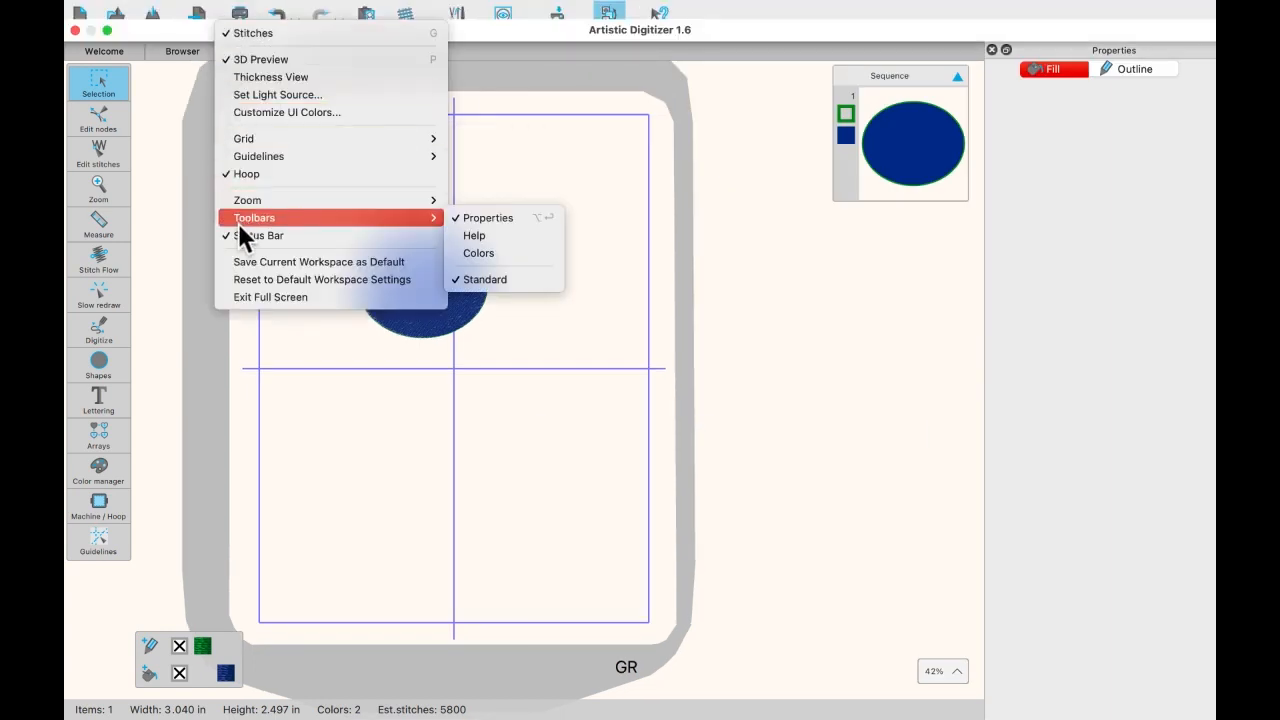
{"action": "mouse_move", "coordinate": [326, 217]}
{"action": "left_click", "coordinate": [455, 258]}
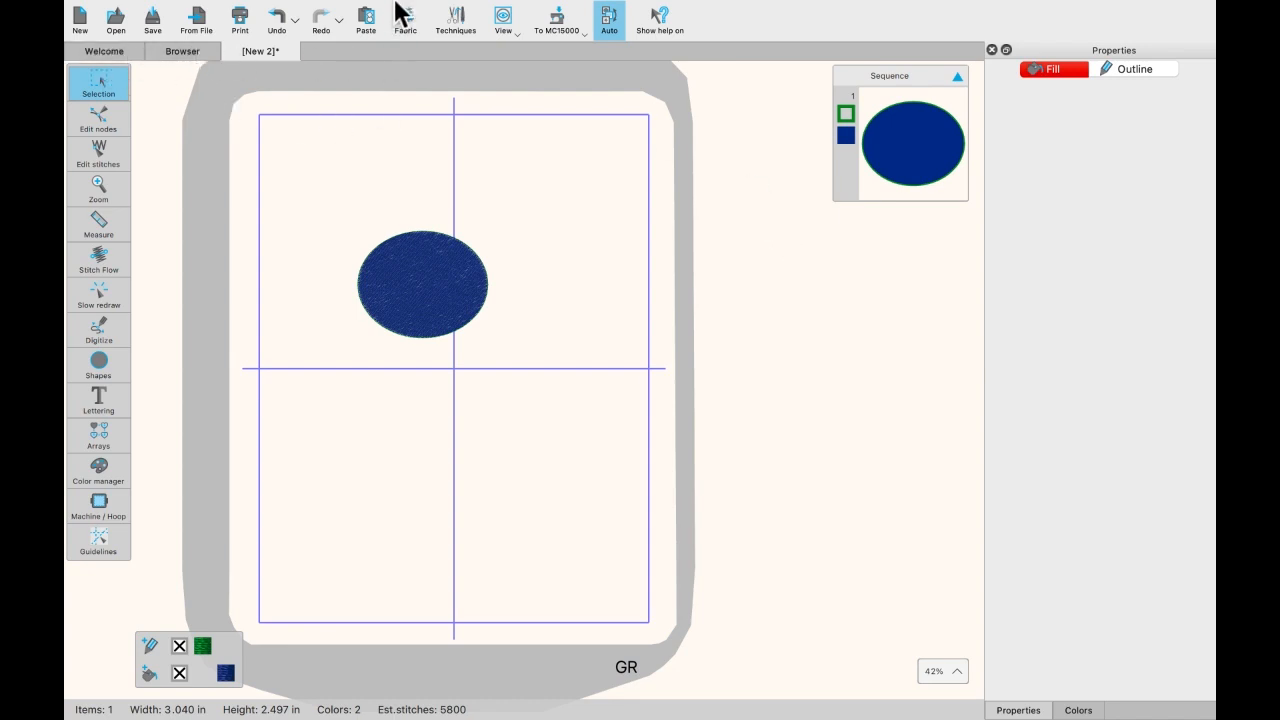
Step: View the list of open windows and close it without switching documents
{"action": "mouse_move", "coordinate": [392, 8]}
{"action": "left_click", "coordinate": [342, 16]}
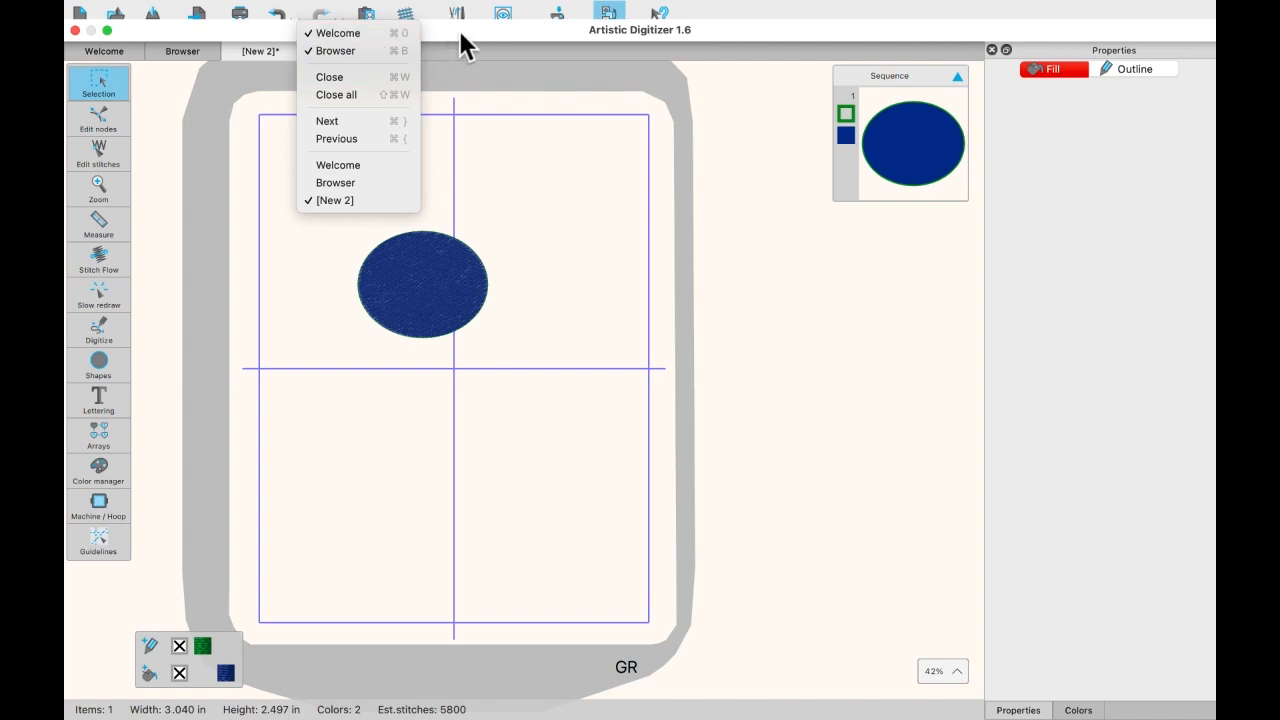
{"action": "left_click", "coordinate": [459, 68]}
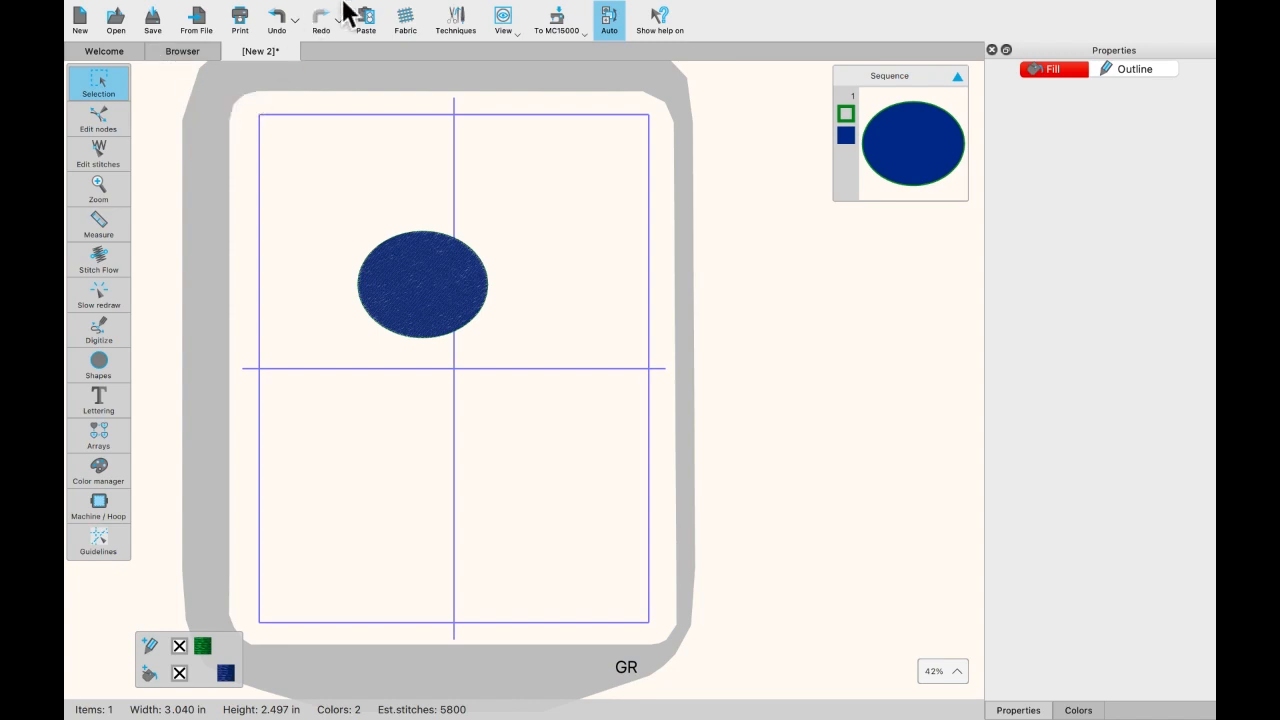
Step: Look over the display options and show the grid in the hoop's design area
{"action": "mouse_move", "coordinate": [343, 10]}
{"action": "mouse_move", "coordinate": [223, 3]}
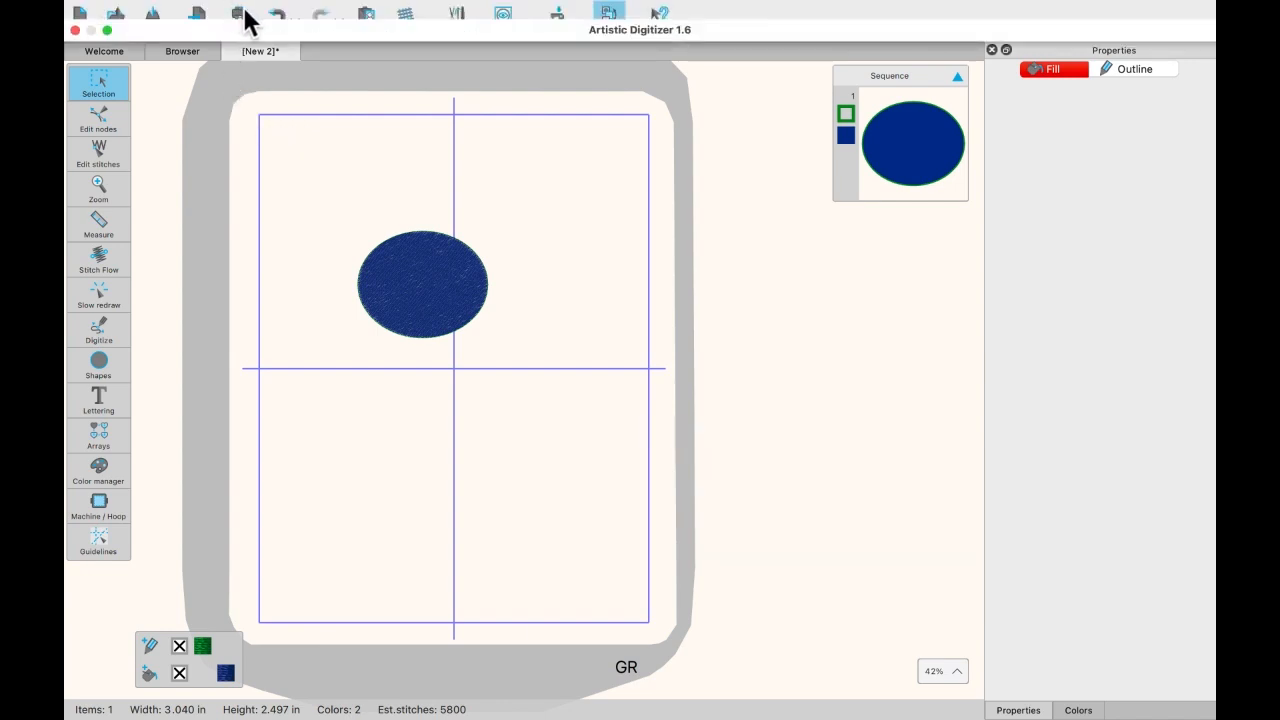
{"action": "left_click", "coordinate": [238, 14]}
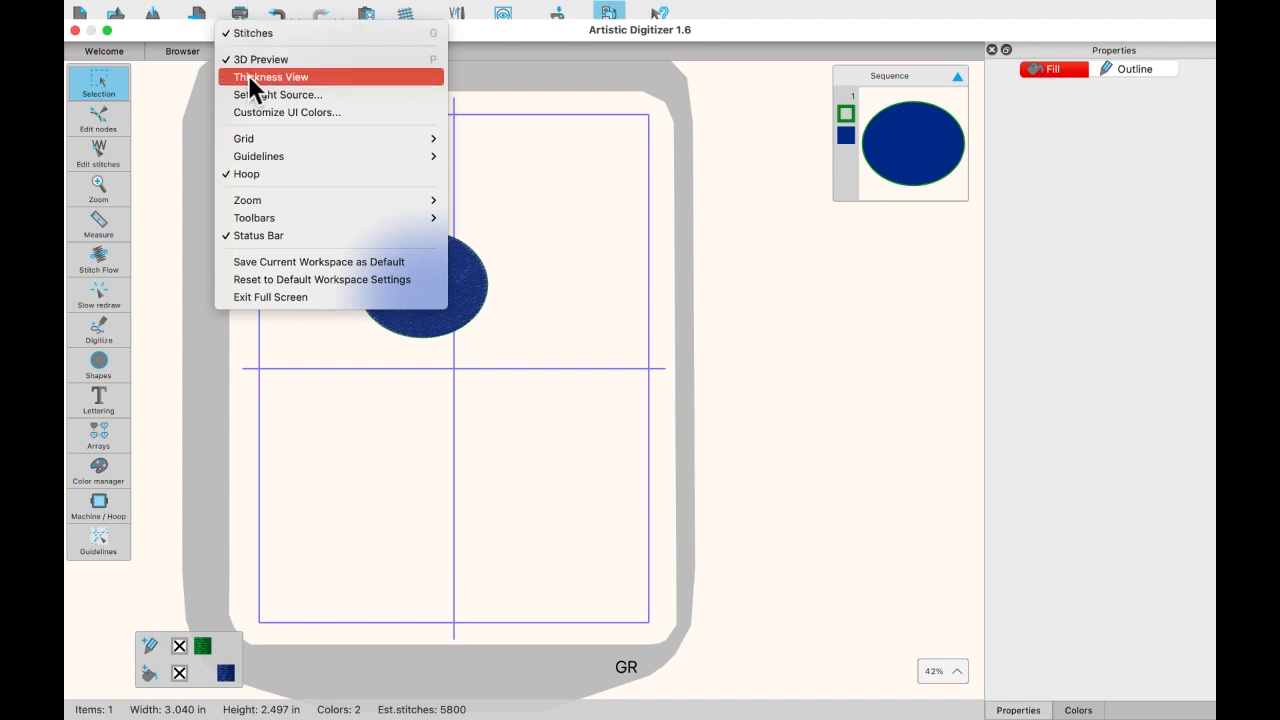
{"action": "mouse_move", "coordinate": [242, 143]}
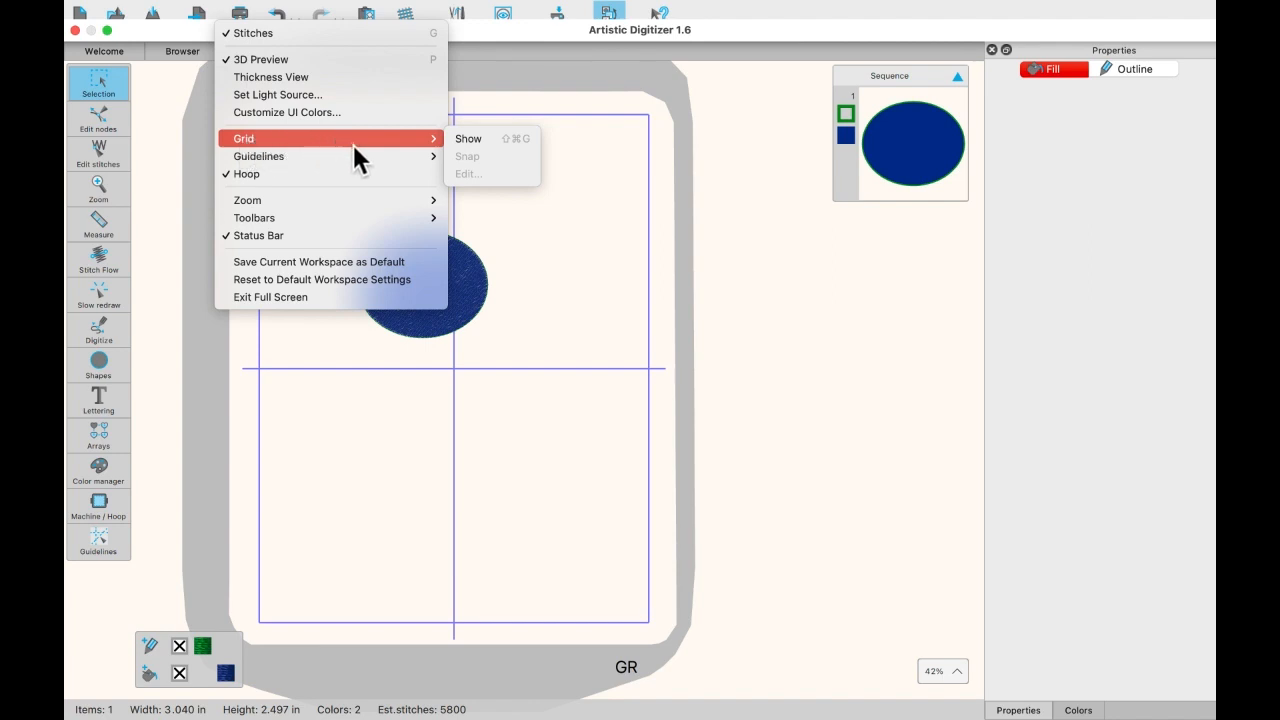
{"action": "left_click", "coordinate": [390, 151]}
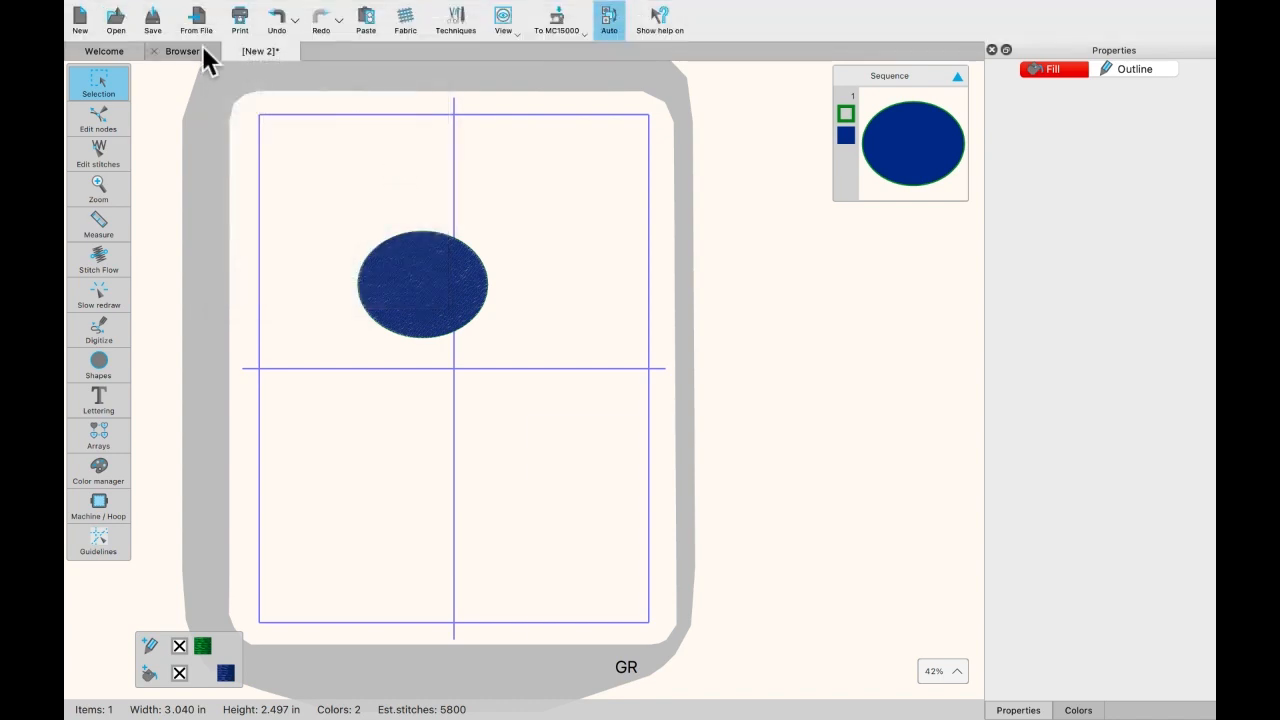
{"action": "left_click", "coordinate": [246, 12]}
{"action": "mouse_move", "coordinate": [273, 132]}
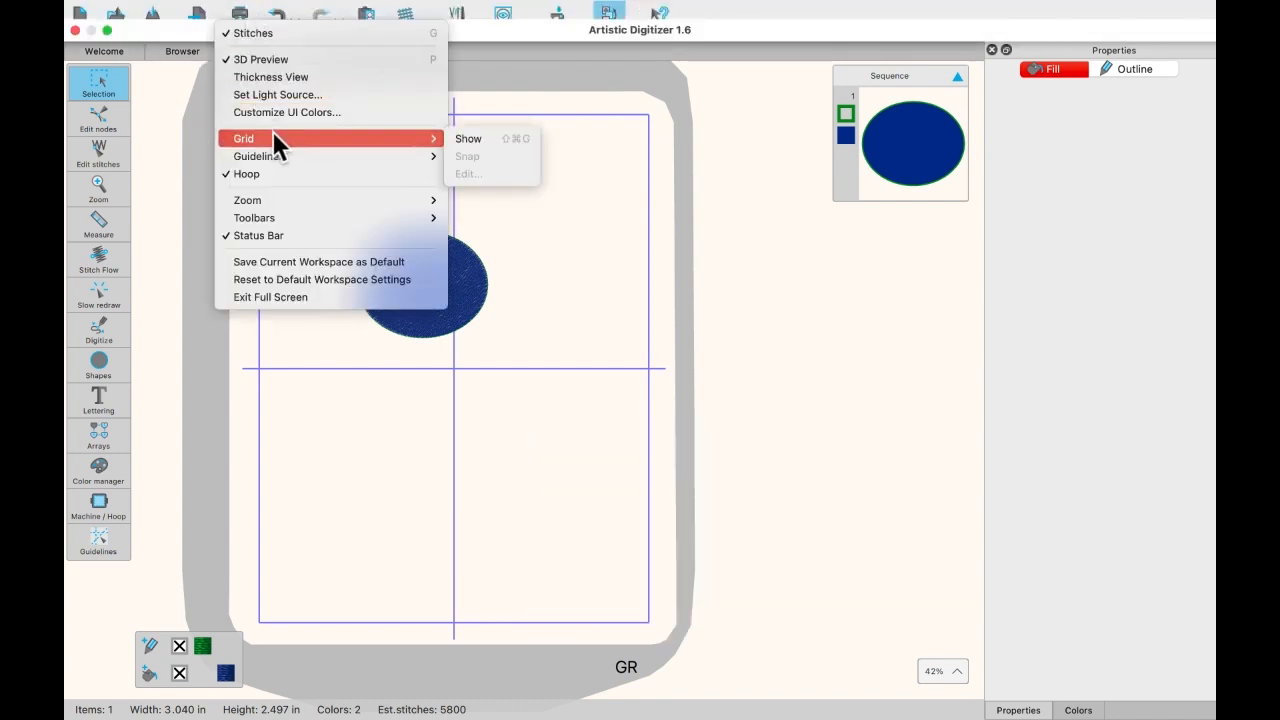
{"action": "left_click", "coordinate": [479, 140]}
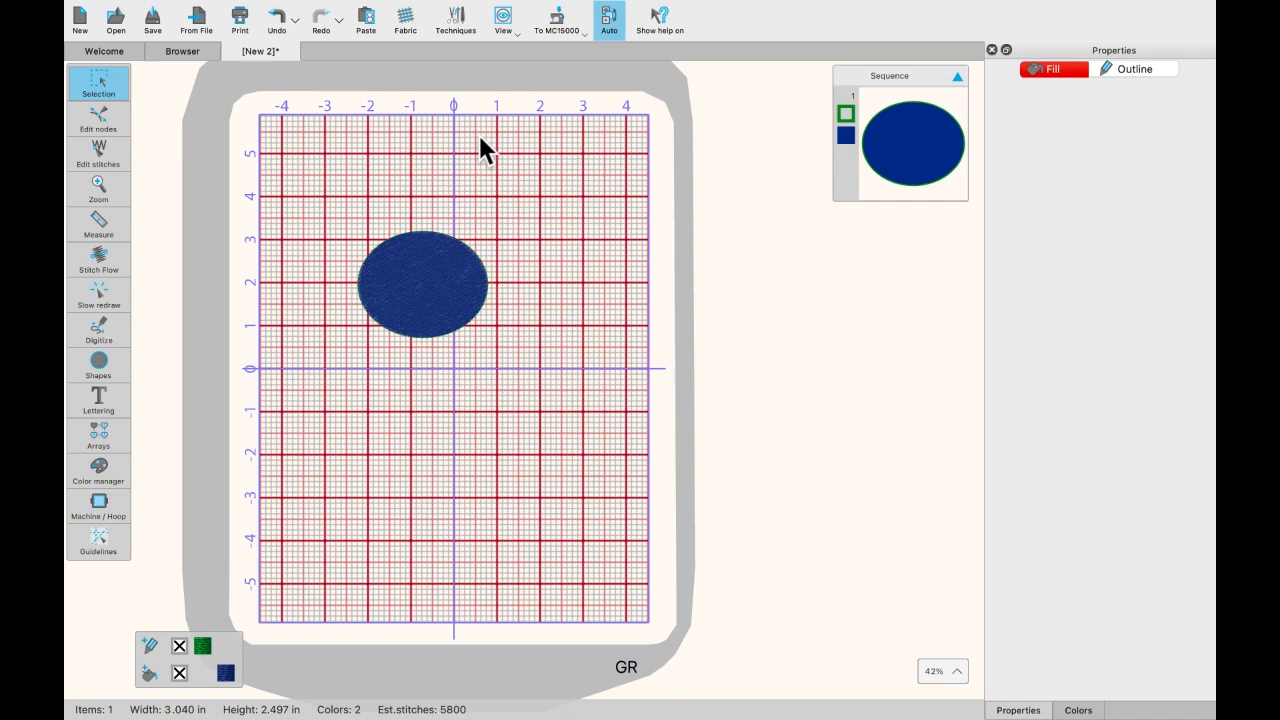
Step: View the grid's display options and hide the grid again
{"action": "mouse_move", "coordinate": [214, 8]}
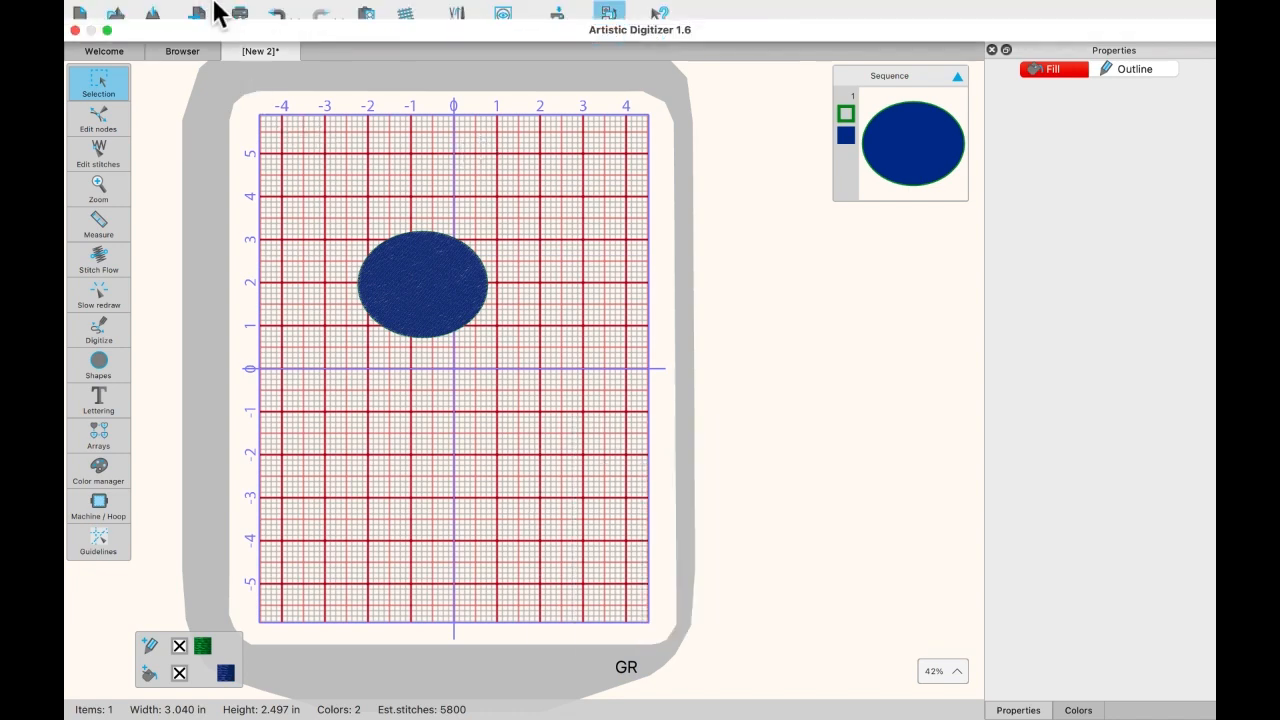
{"action": "left_click", "coordinate": [242, 14]}
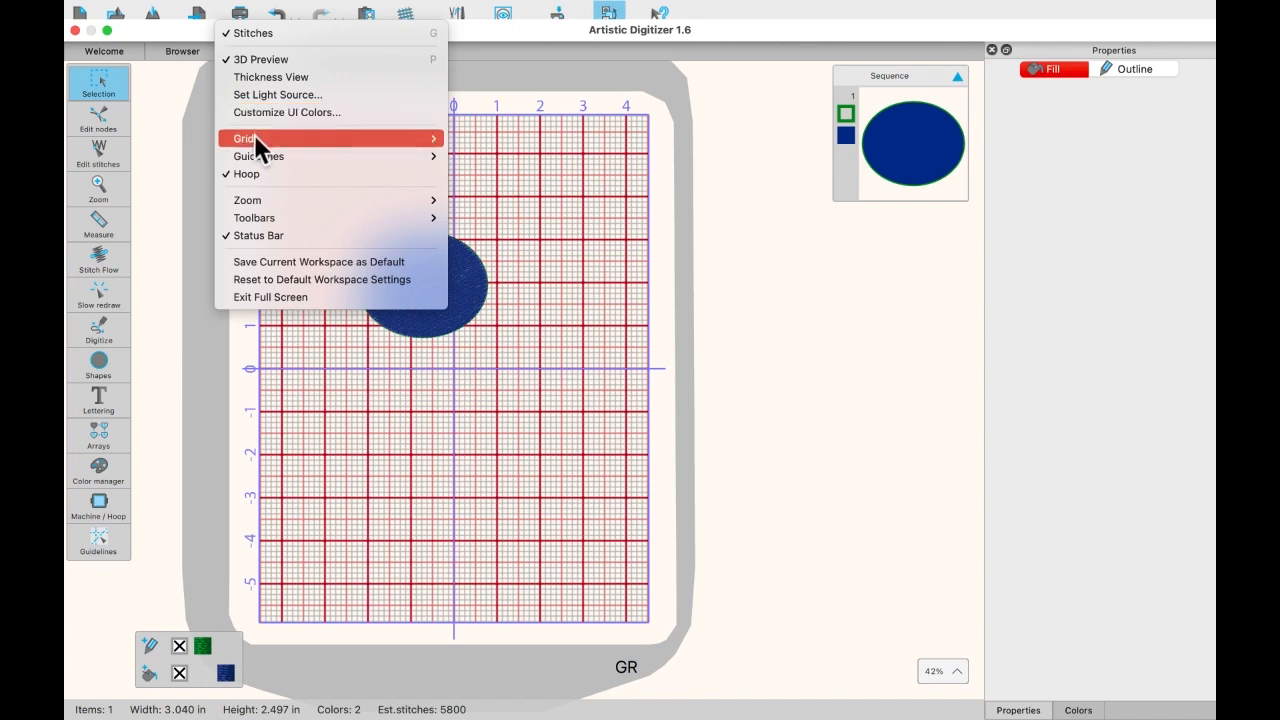
{"action": "mouse_move", "coordinate": [254, 136]}
{"action": "mouse_move", "coordinate": [442, 134]}
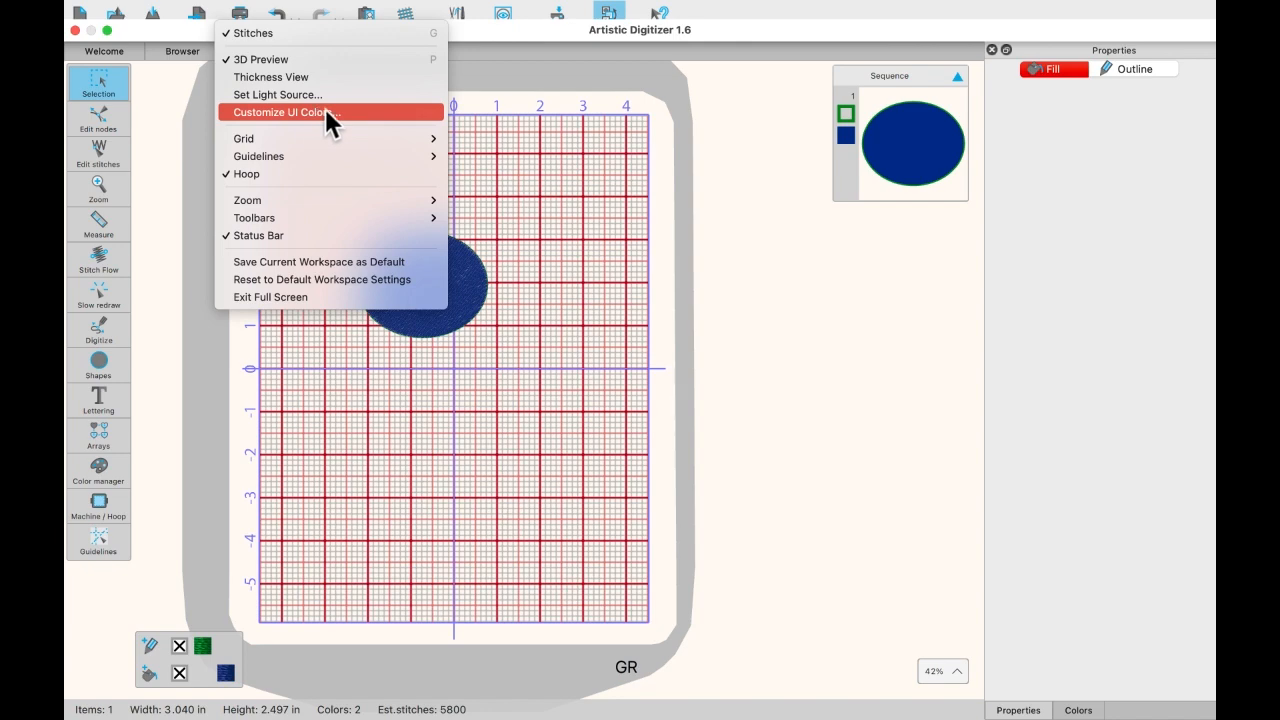
{"action": "mouse_move", "coordinate": [397, 143]}
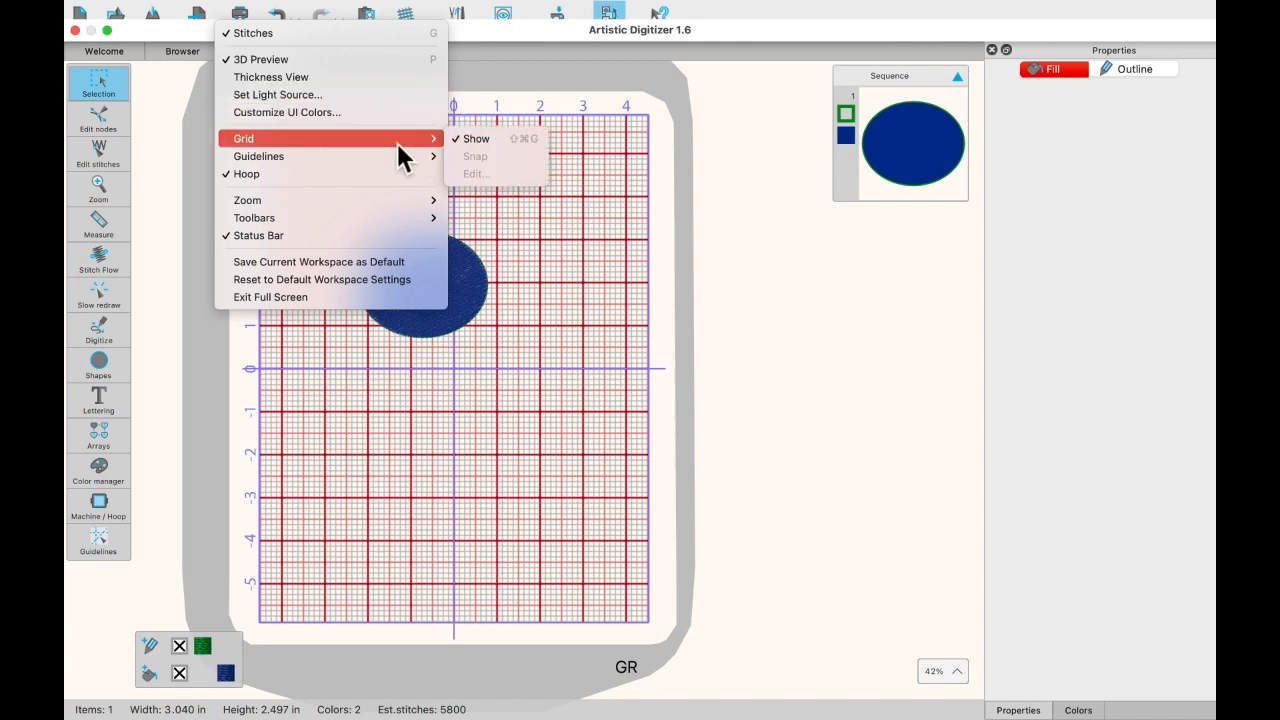
{"action": "left_click", "coordinate": [459, 140]}
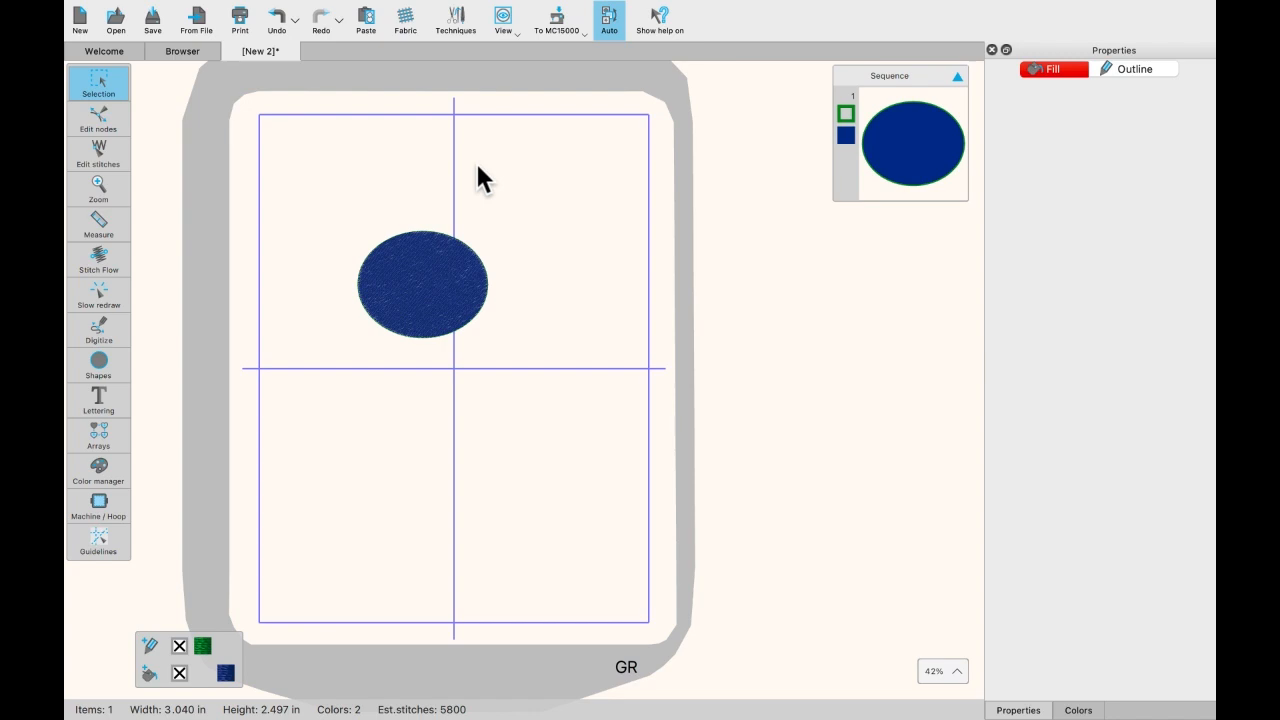
Step: Select the ellipse and view its fill and outline properties
{"action": "left_click", "coordinate": [408, 290]}
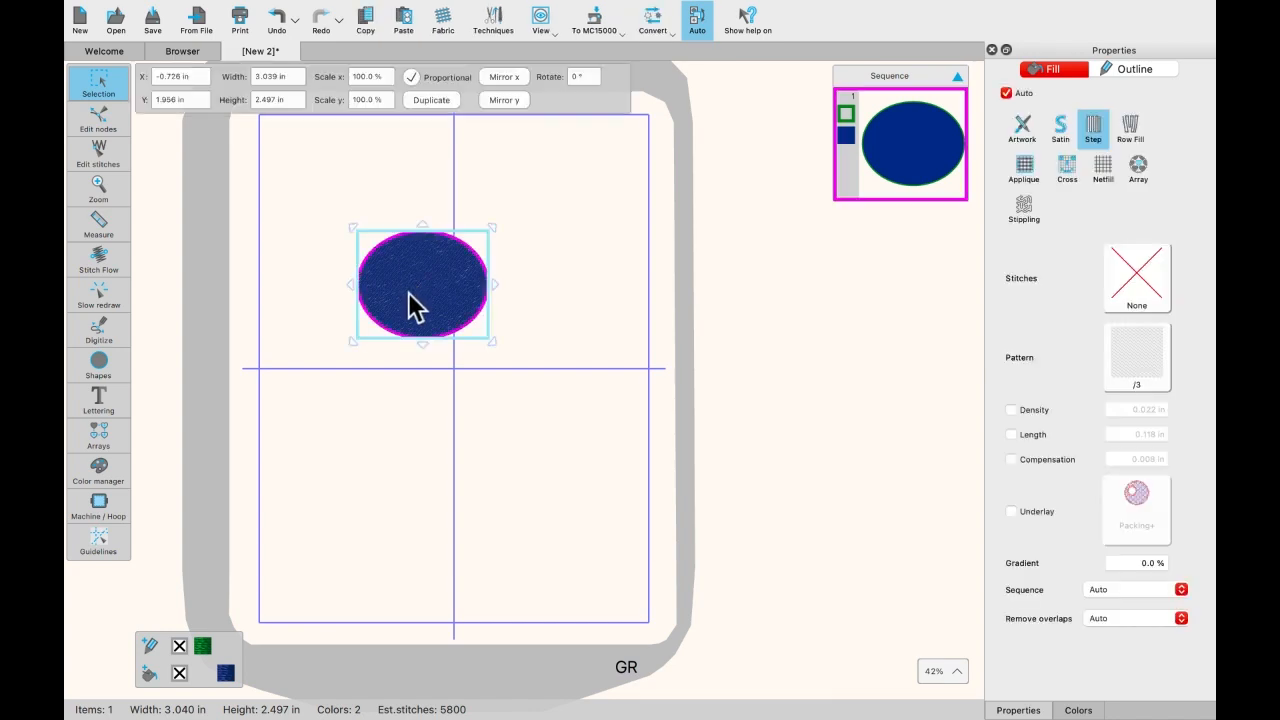
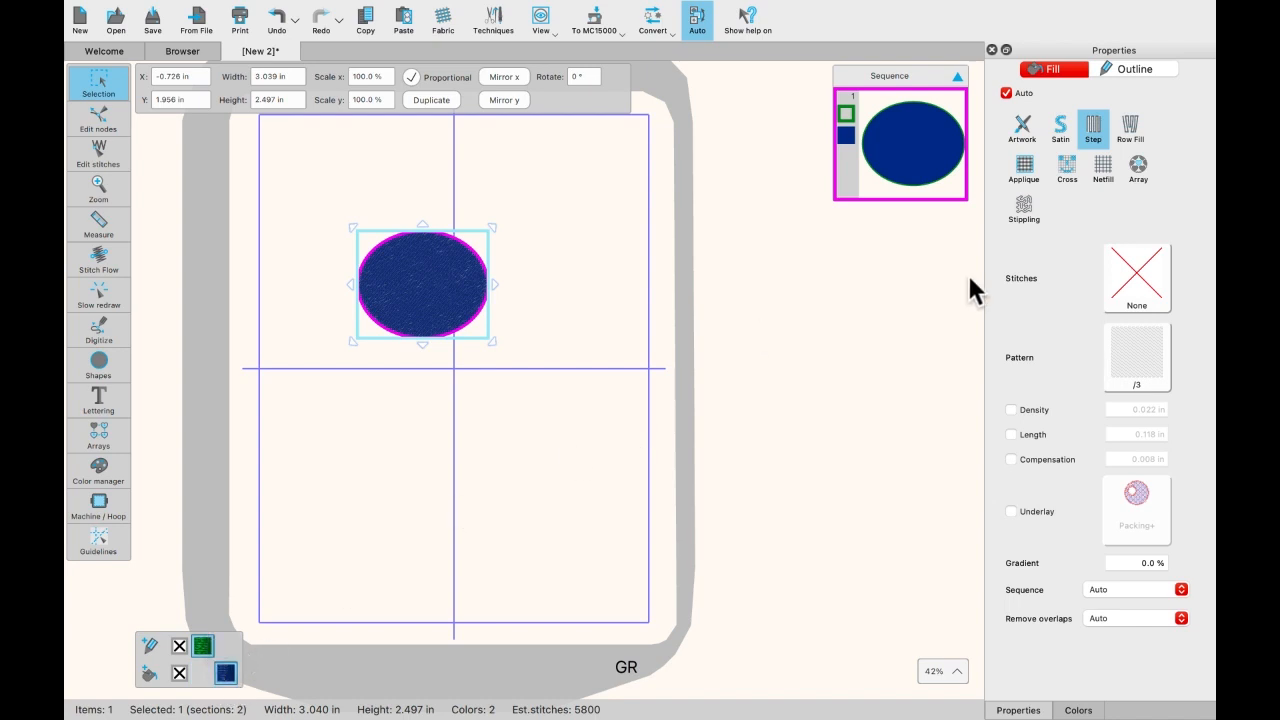
{"action": "left_click", "coordinate": [1135, 67]}
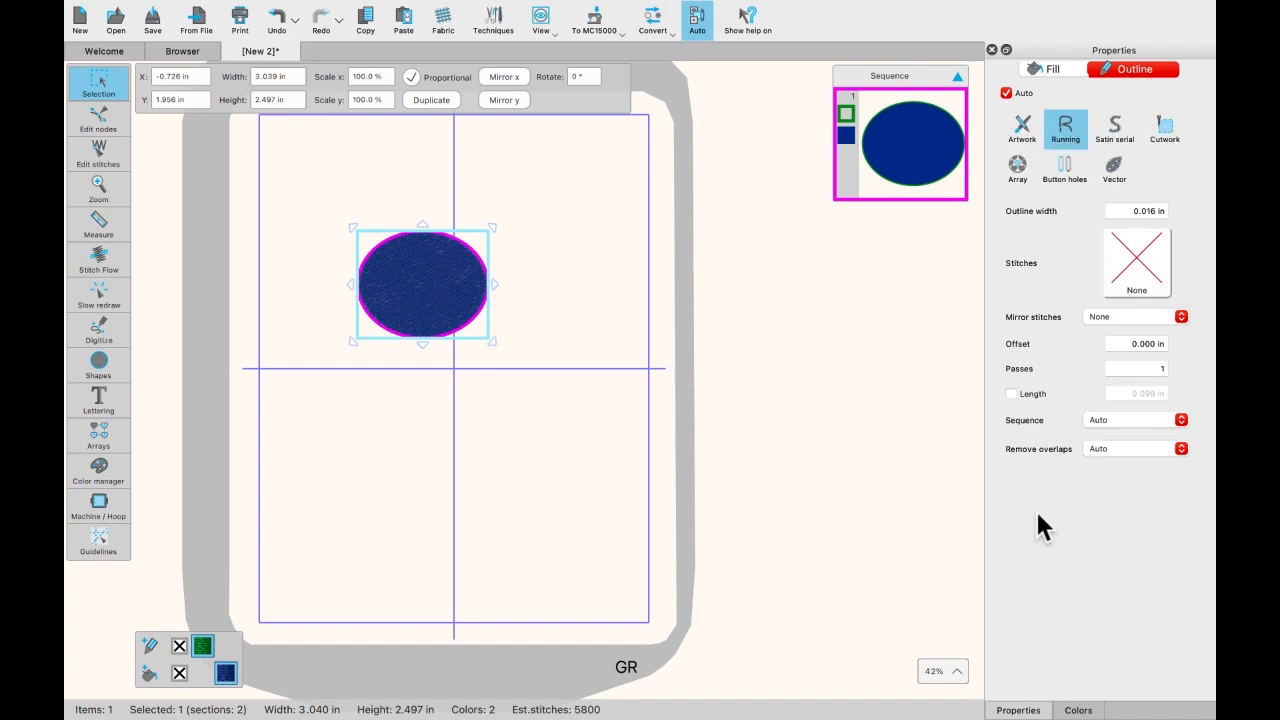
Step: View the JANOME thread colors as a swatch grid and return to the detailed list
{"action": "left_click", "coordinate": [1077, 711]}
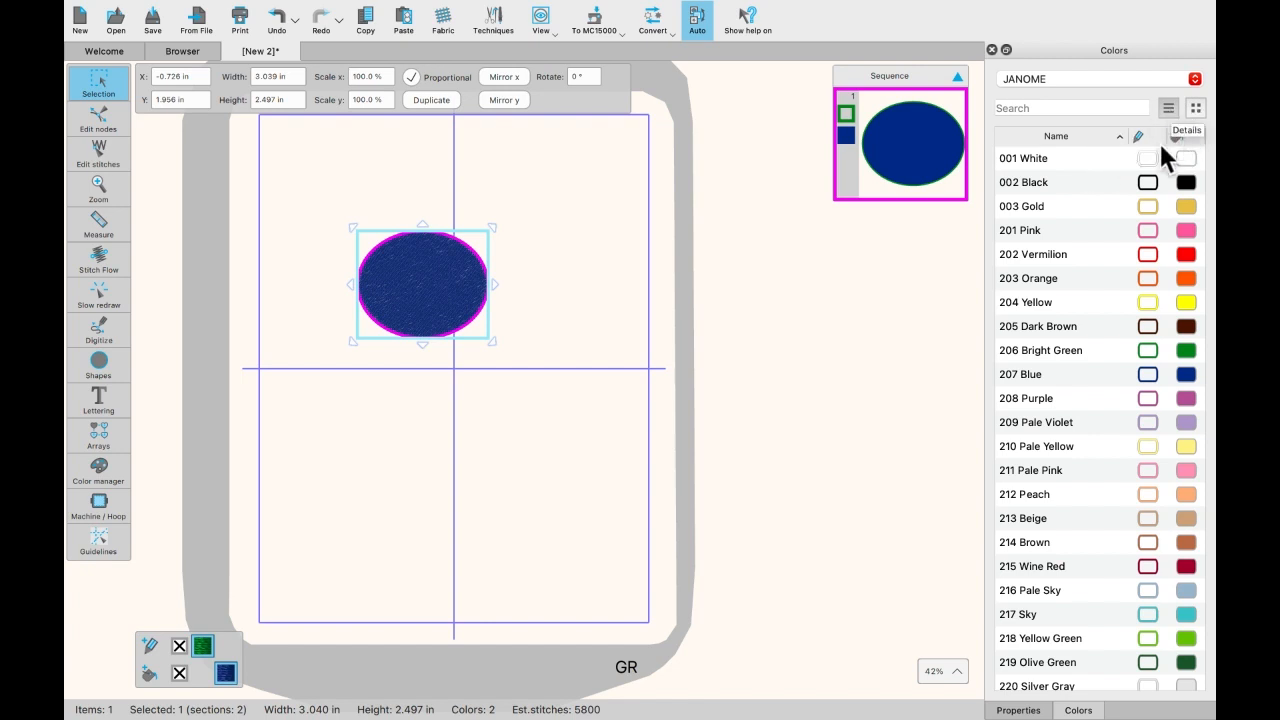
{"action": "left_click", "coordinate": [1196, 110]}
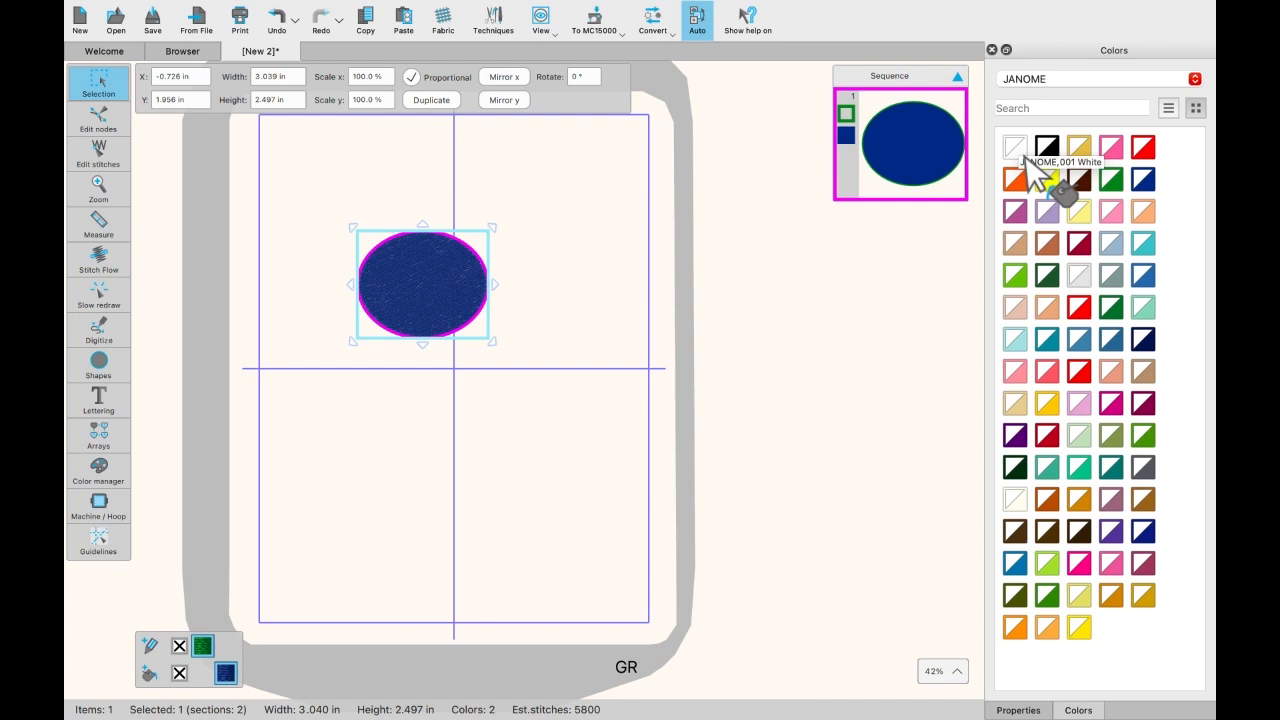
{"action": "left_click", "coordinate": [1168, 108]}
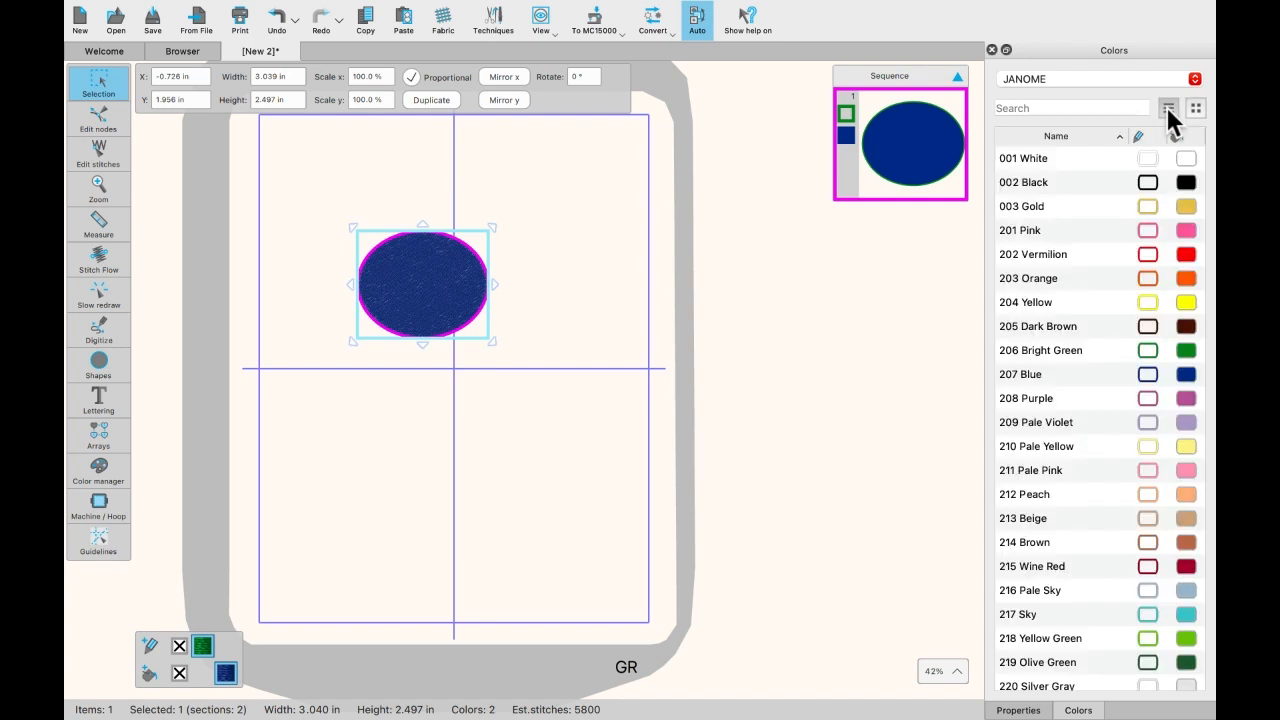
{"action": "left_click", "coordinate": [1196, 106]}
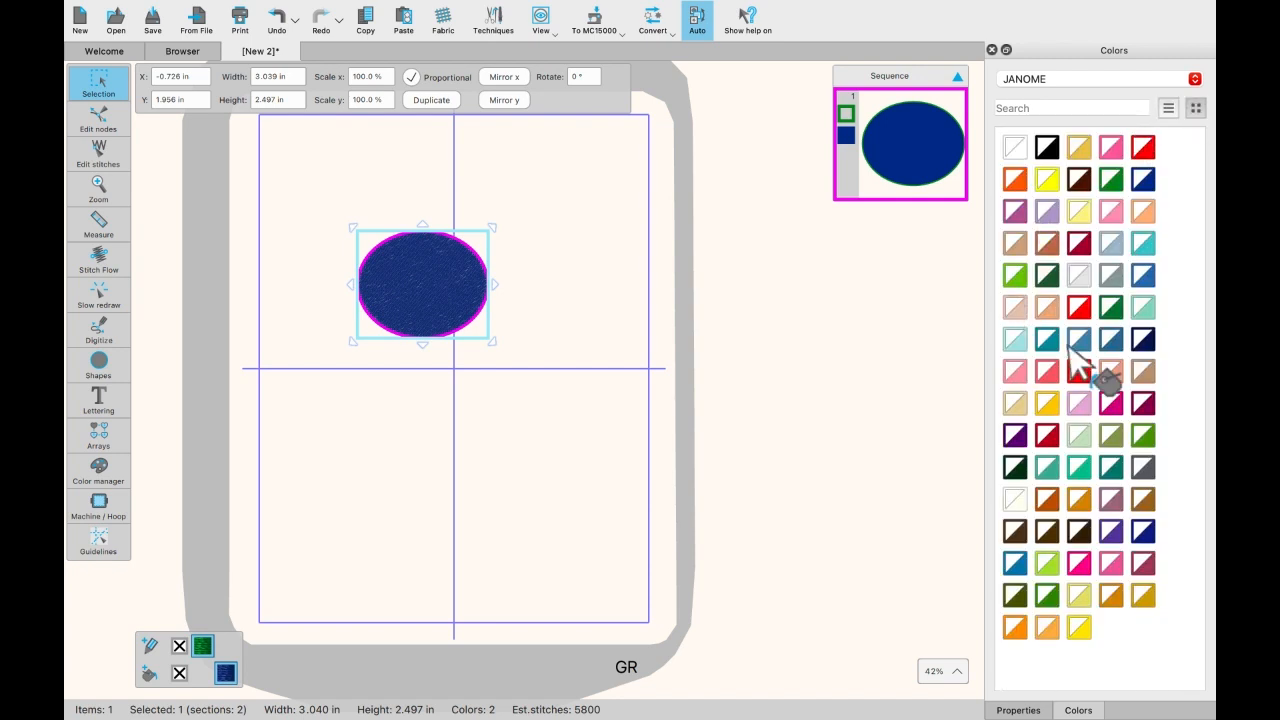
{"action": "left_click", "coordinate": [1169, 107]}
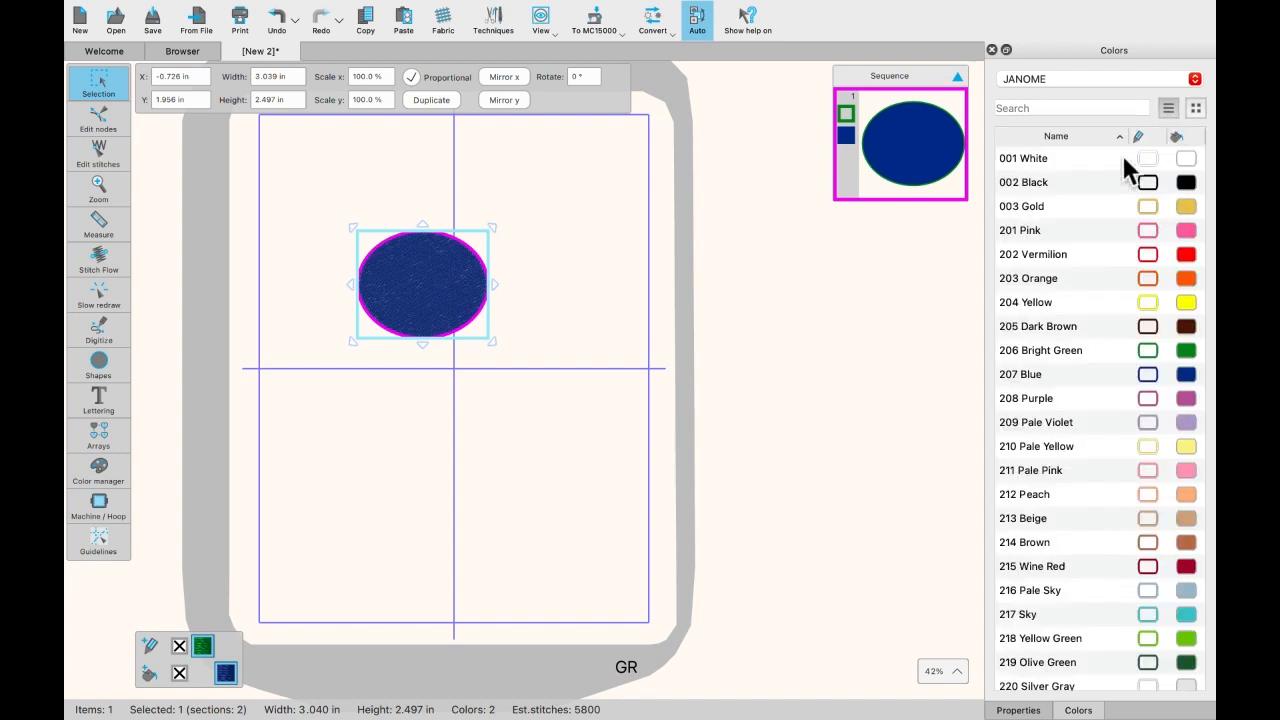
Step: Switch the thread palette to SULKY and back to JANOME
{"action": "left_click", "coordinate": [1195, 80]}
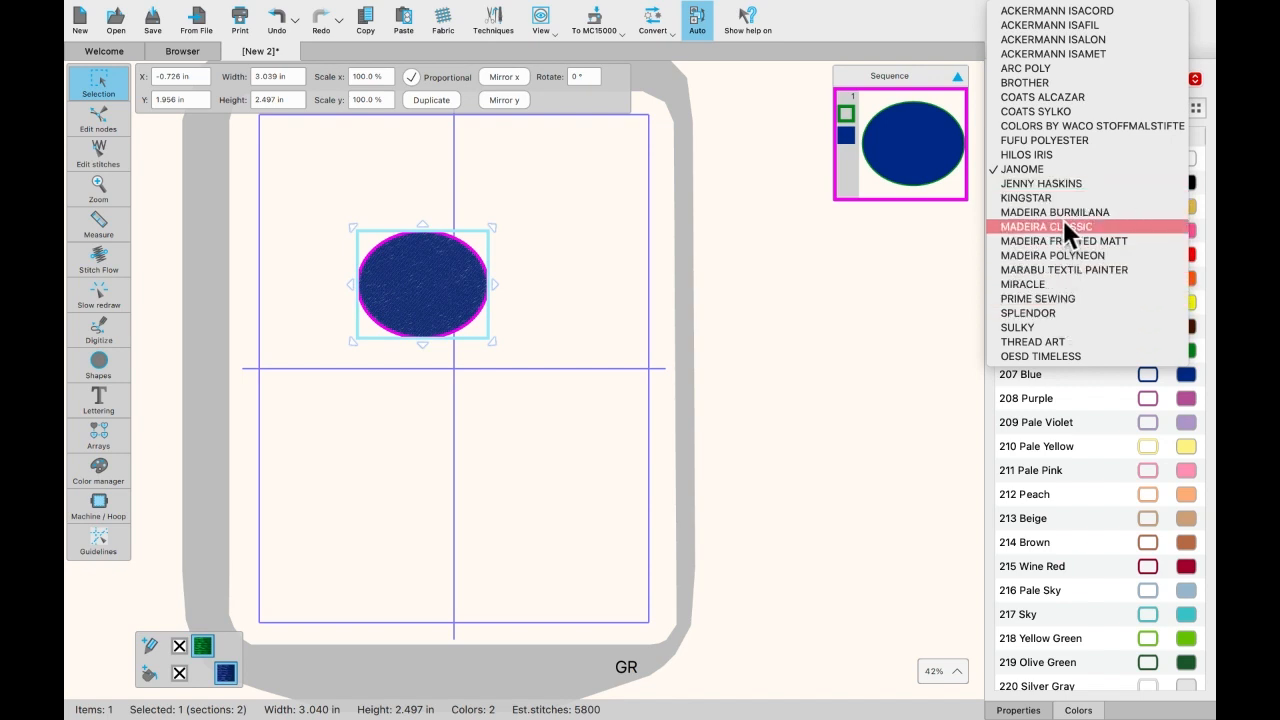
{"action": "left_click", "coordinate": [1046, 327]}
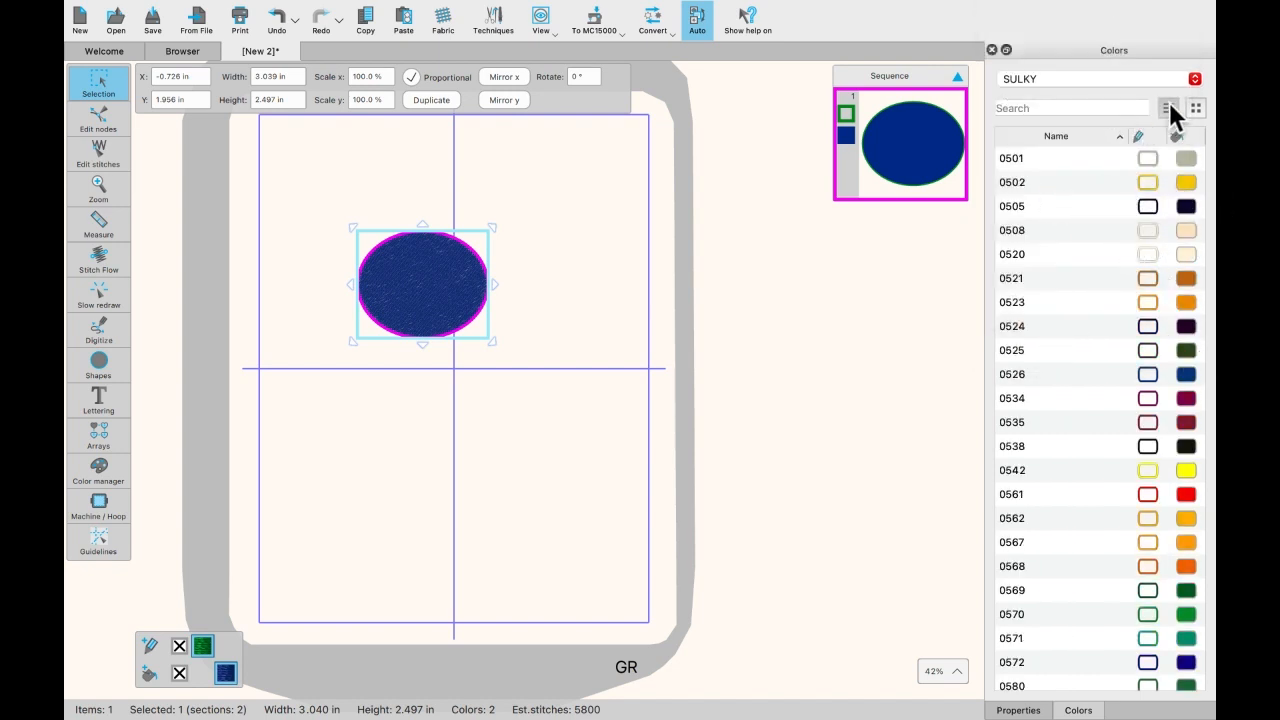
{"action": "left_click", "coordinate": [1195, 79]}
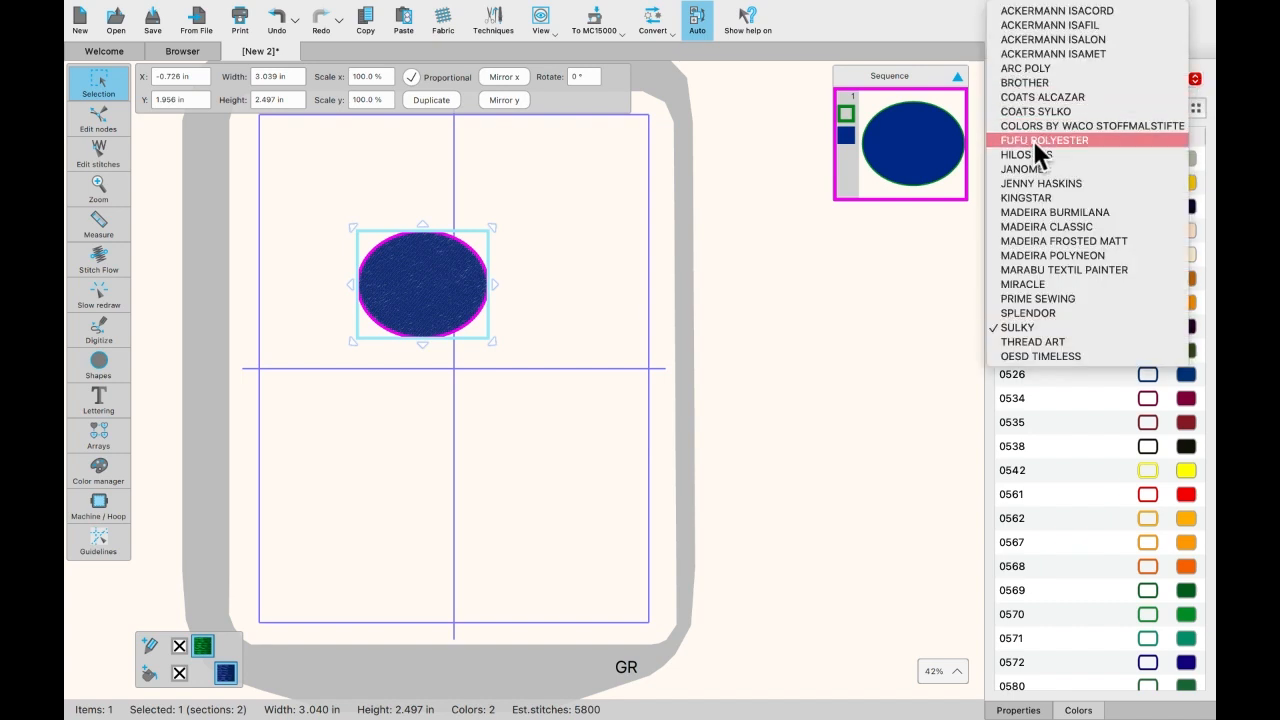
{"action": "left_click", "coordinate": [1037, 168]}
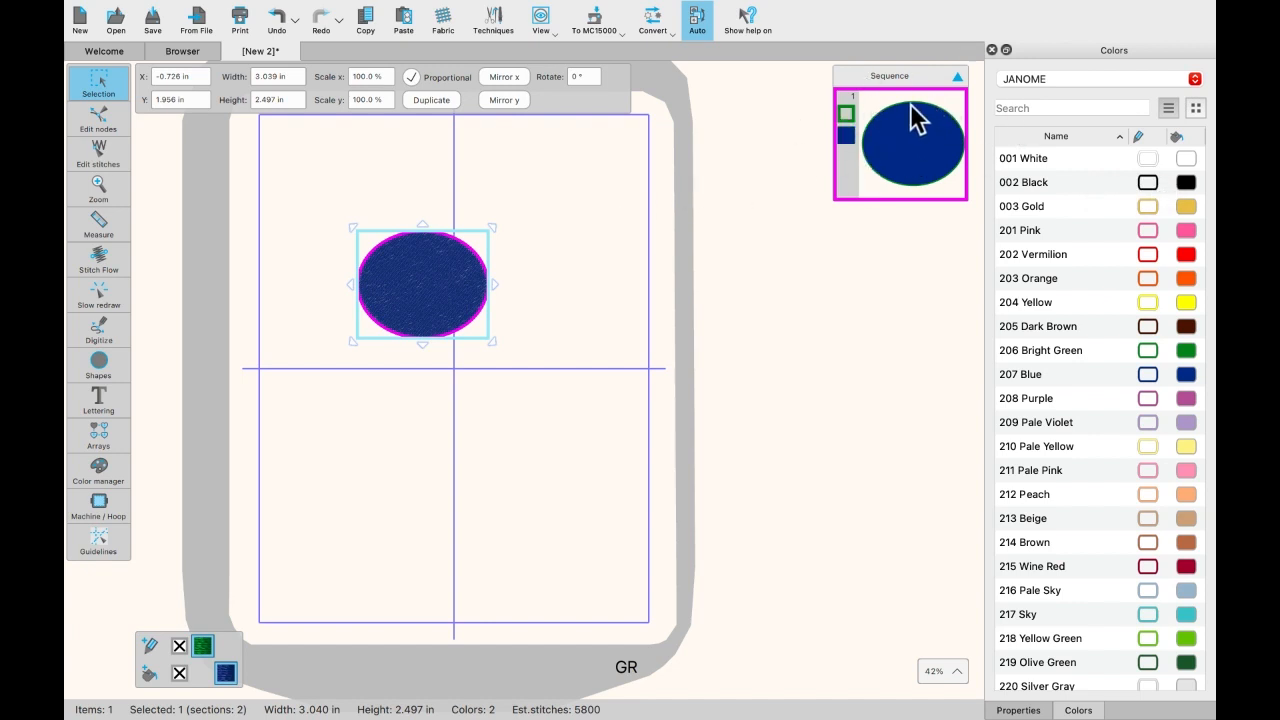
Step: Collapse the Sequence list and expand it again
{"action": "left_click", "coordinate": [957, 77]}
{"action": "left_click", "coordinate": [957, 76]}
{"action": "left_click", "coordinate": [958, 76]}
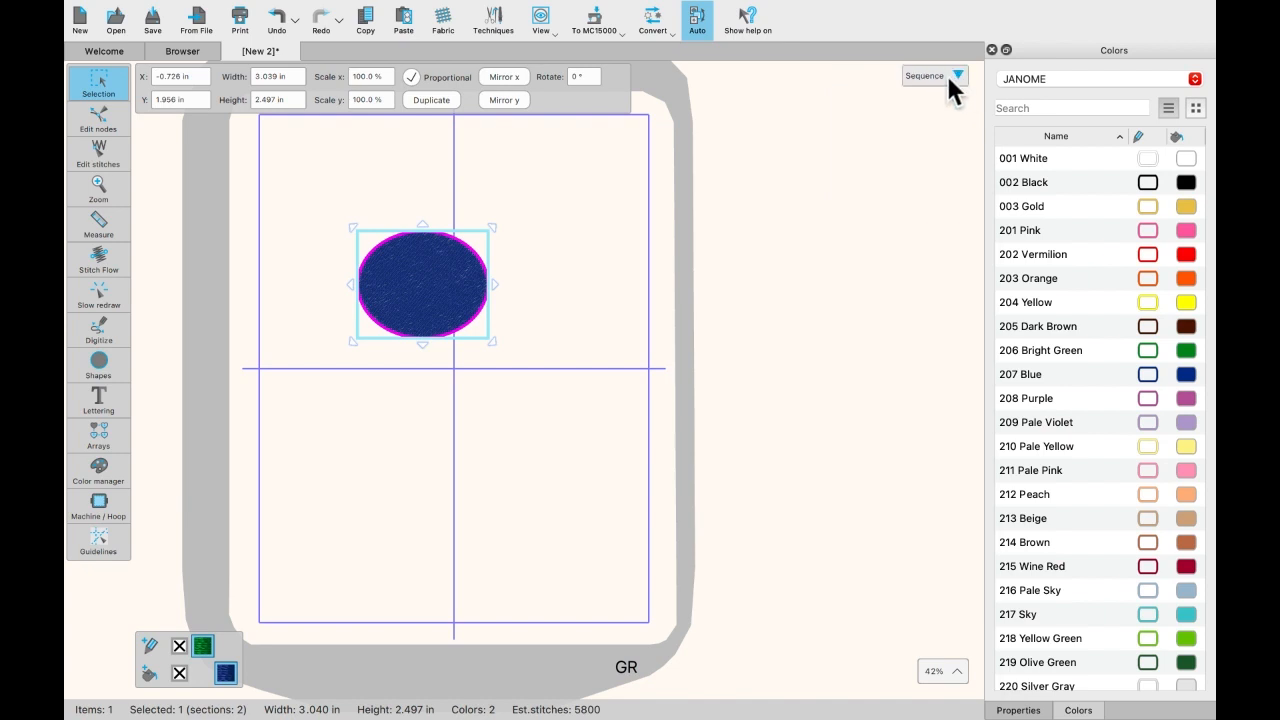
{"action": "left_click", "coordinate": [958, 76]}
{"action": "left_click", "coordinate": [956, 76]}
{"action": "left_click", "coordinate": [959, 76]}
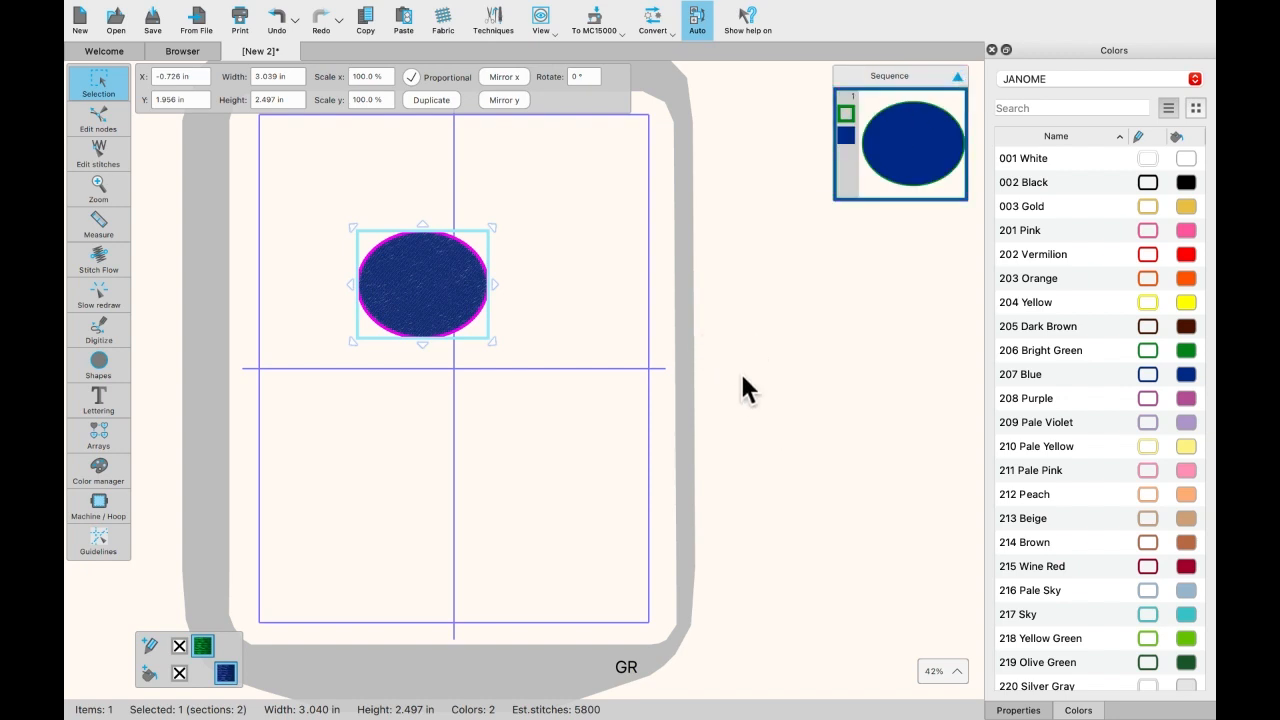
Step: Move the ellipse over the hoop's edge, fully outside the hoop, and back inside just above the hoop's center
{"action": "left_click", "coordinate": [418, 283]}
{"action": "left_click_drag", "start_coordinate": [419, 279], "coordinate": [650, 266]}
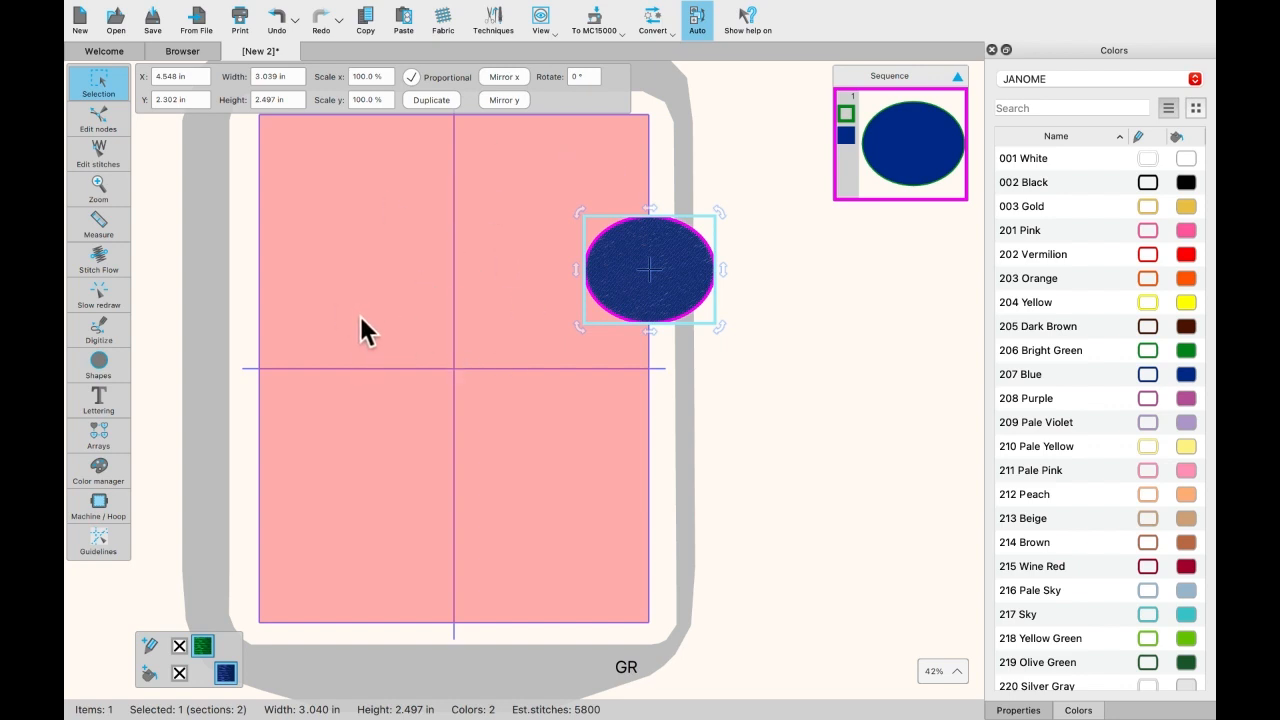
{"action": "scroll", "coordinate": [360, 316], "scroll_direction": "down", "scroll_amount": 3}
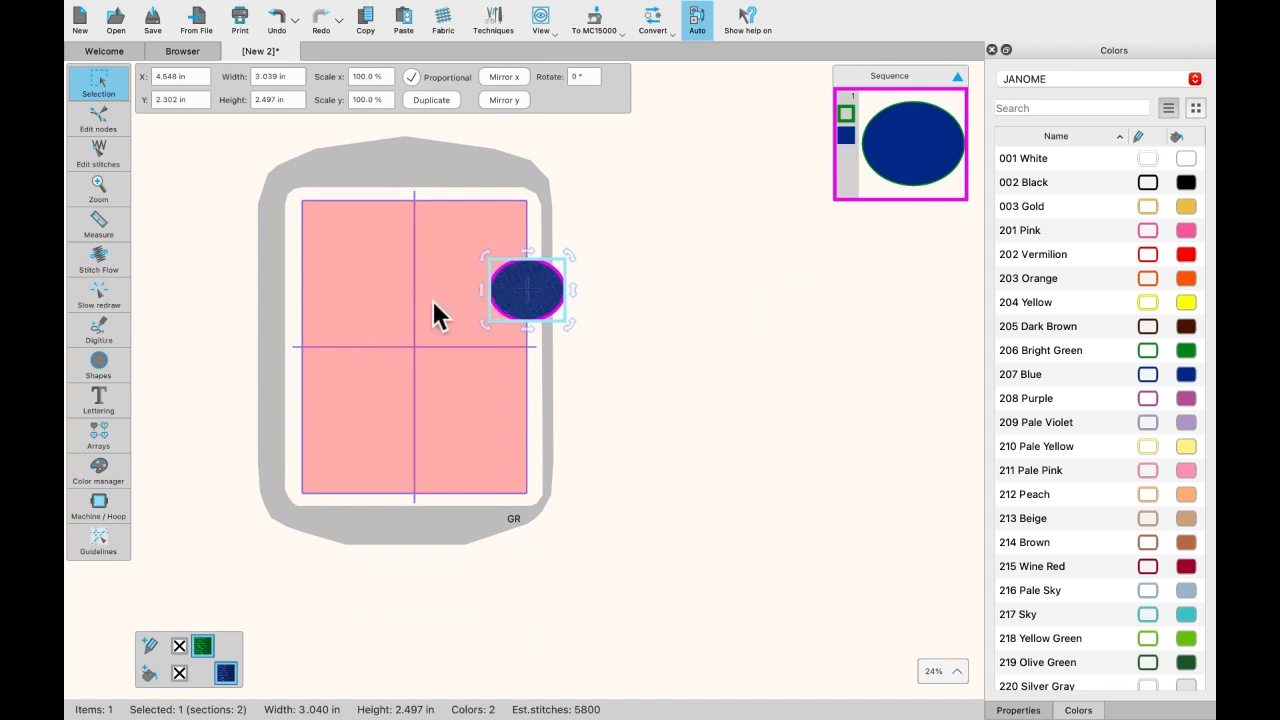
{"action": "scroll", "coordinate": [430, 302], "scroll_direction": "up", "scroll_amount": 1}
{"action": "scroll", "coordinate": [430, 302], "scroll_direction": "up", "scroll_amount": 3}
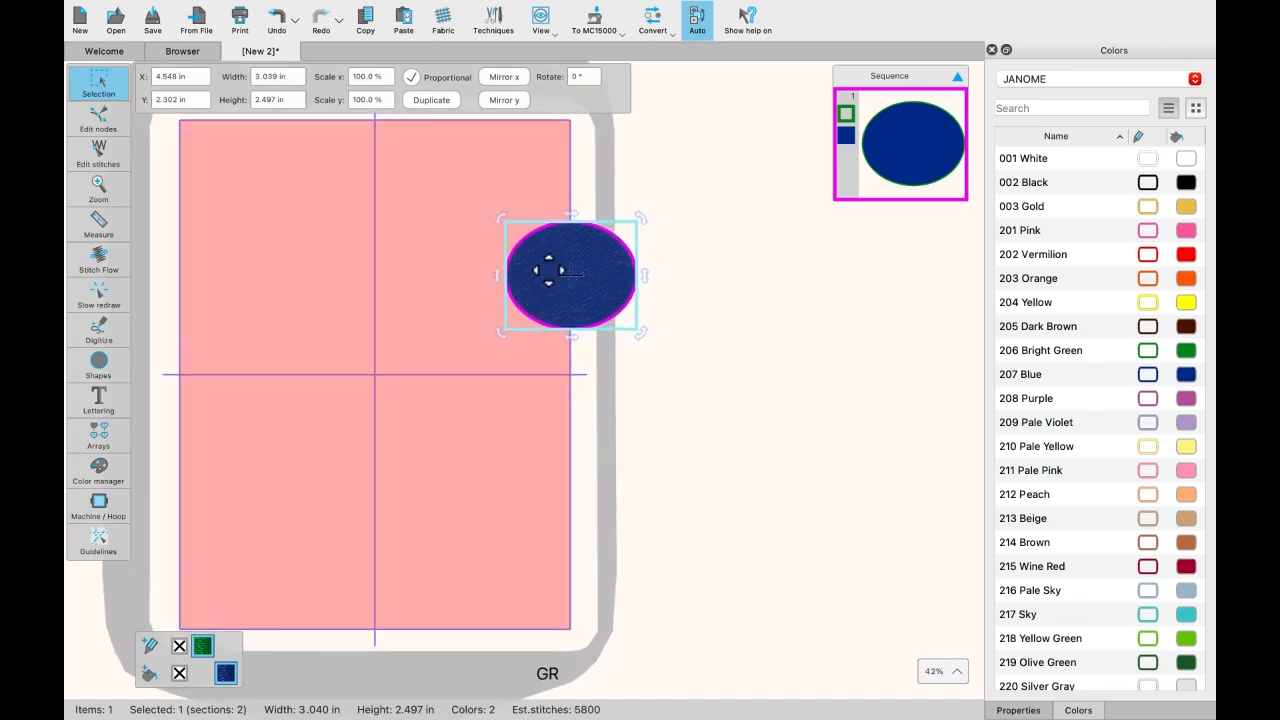
{"action": "left_click_drag", "start_coordinate": [548, 270], "coordinate": [726, 262]}
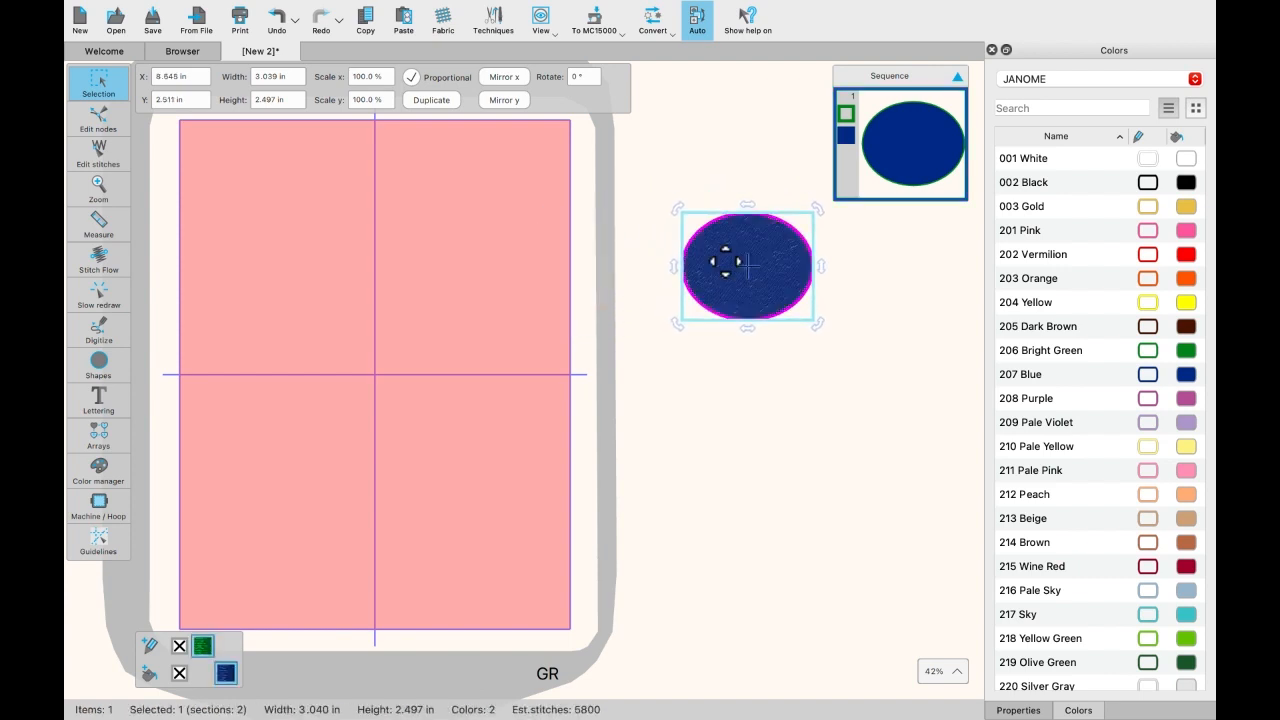
{"action": "left_click_drag", "start_coordinate": [757, 263], "coordinate": [359, 322]}
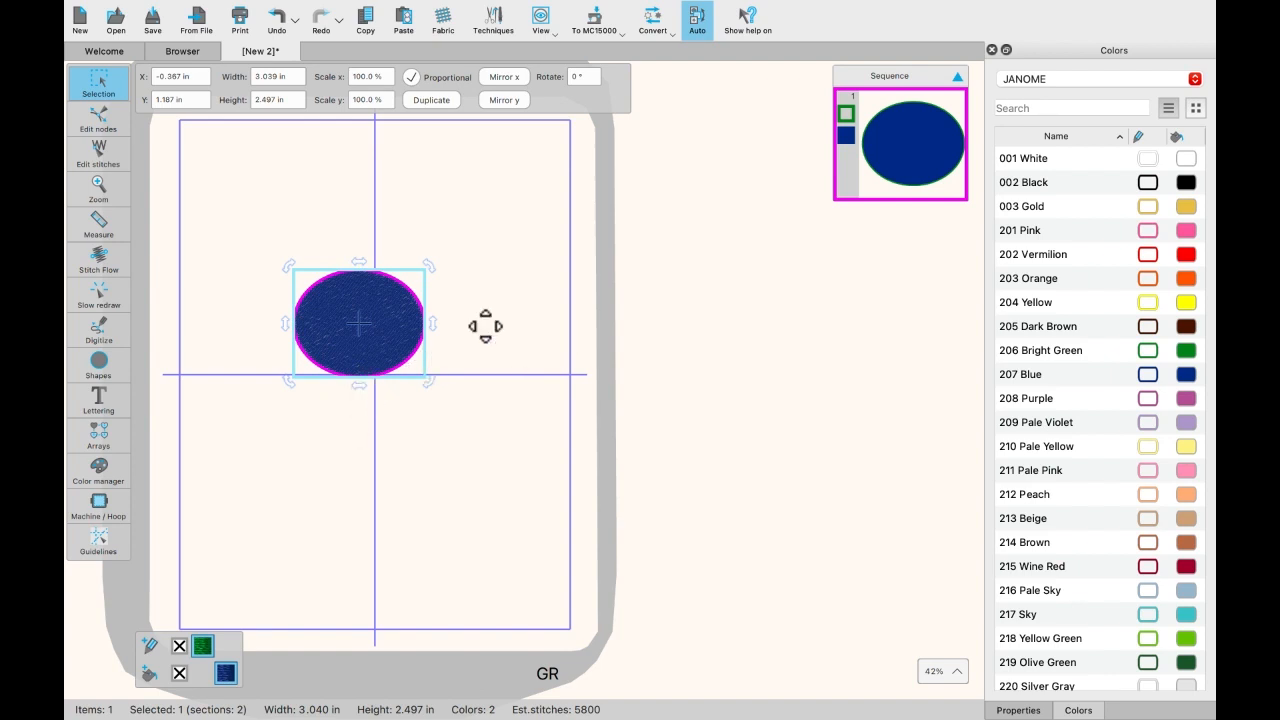
Step: Switch sequencing from Auto to Manual and run the optimizer once with the Simple technique
{"action": "left_click", "coordinate": [700, 25]}
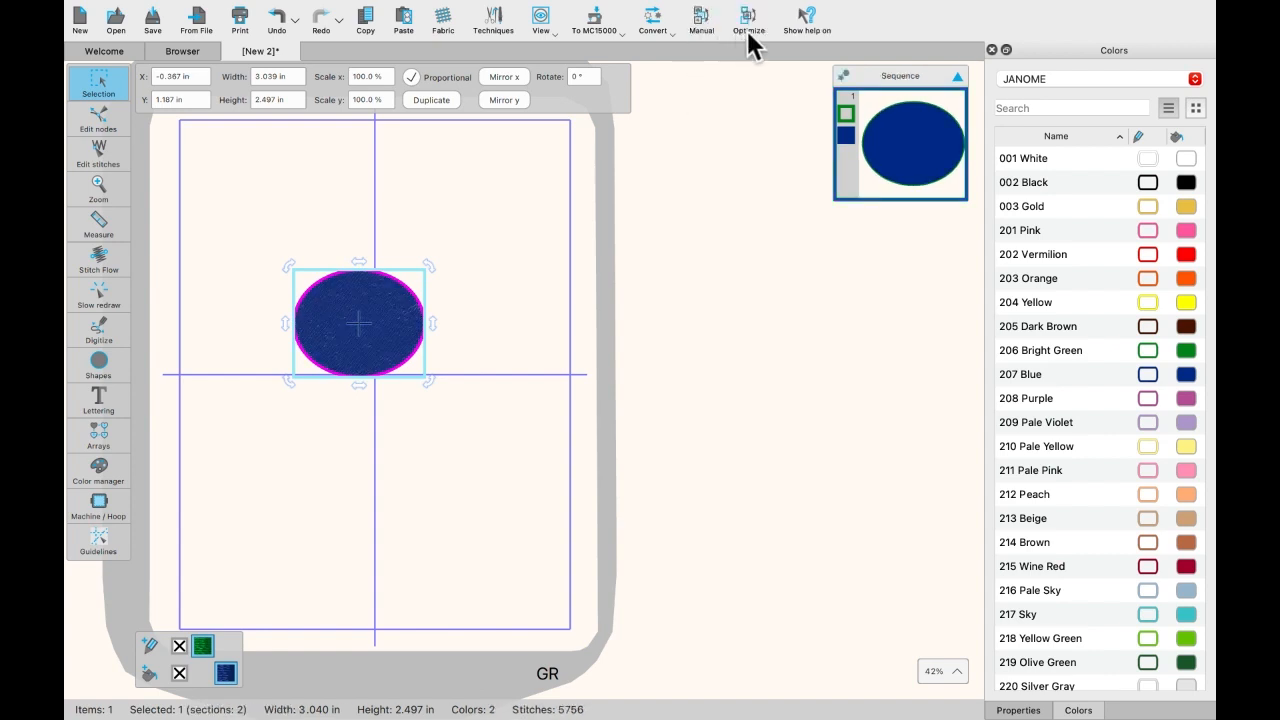
{"action": "left_click", "coordinate": [702, 27]}
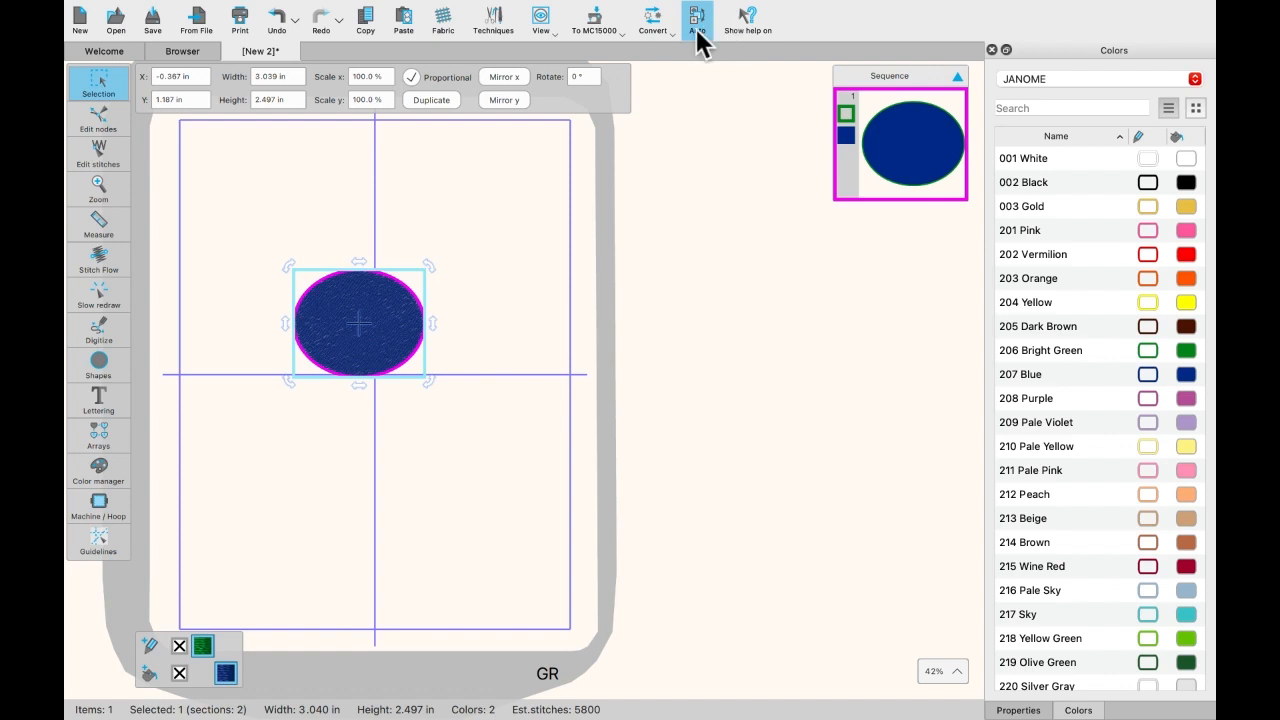
{"action": "left_click", "coordinate": [697, 28]}
{"action": "left_click", "coordinate": [750, 25]}
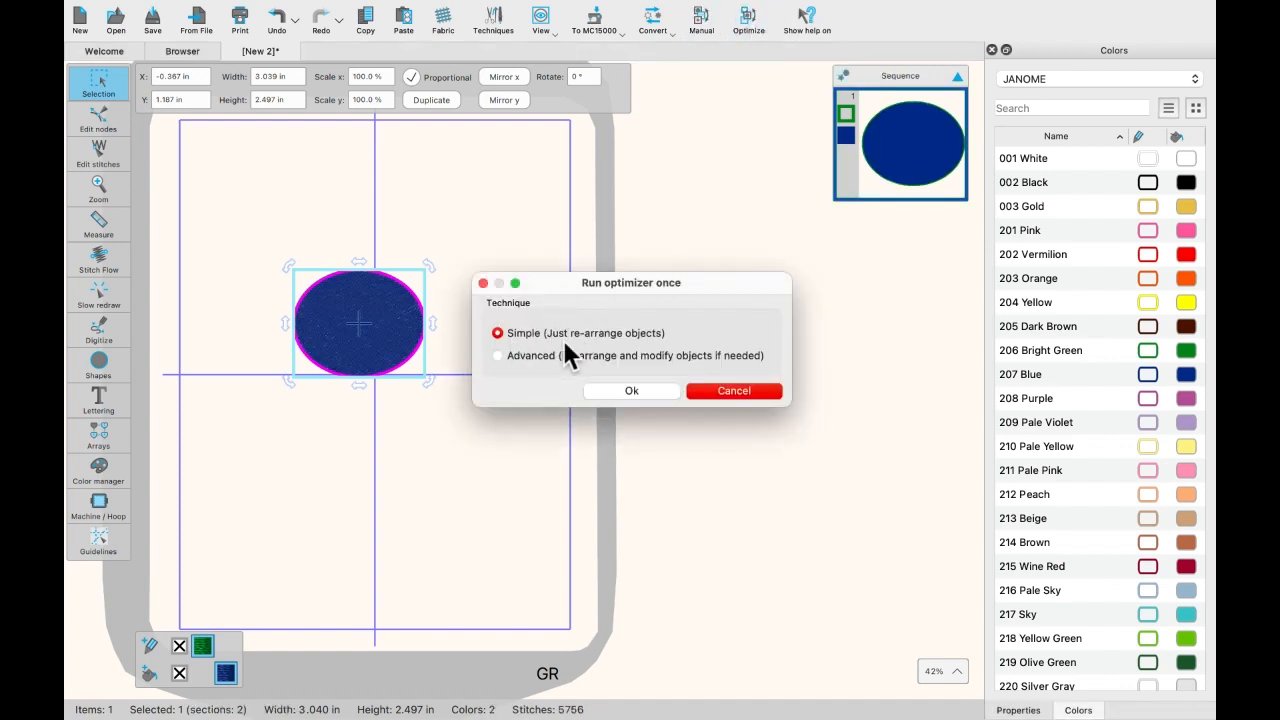
{"action": "left_click", "coordinate": [632, 391]}
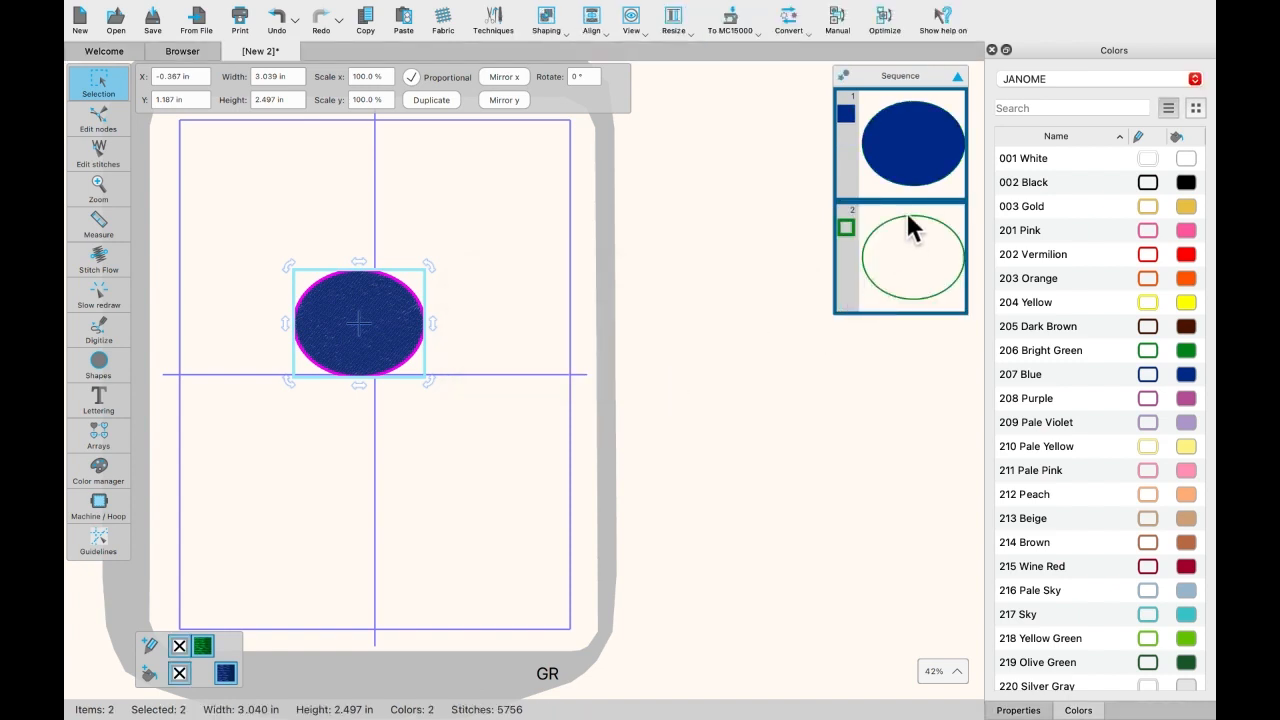
Step: Select the blue fill and the green outline in turn, and move the outline ahead of the fill in the stitching order
{"action": "left_click", "coordinate": [780, 264]}
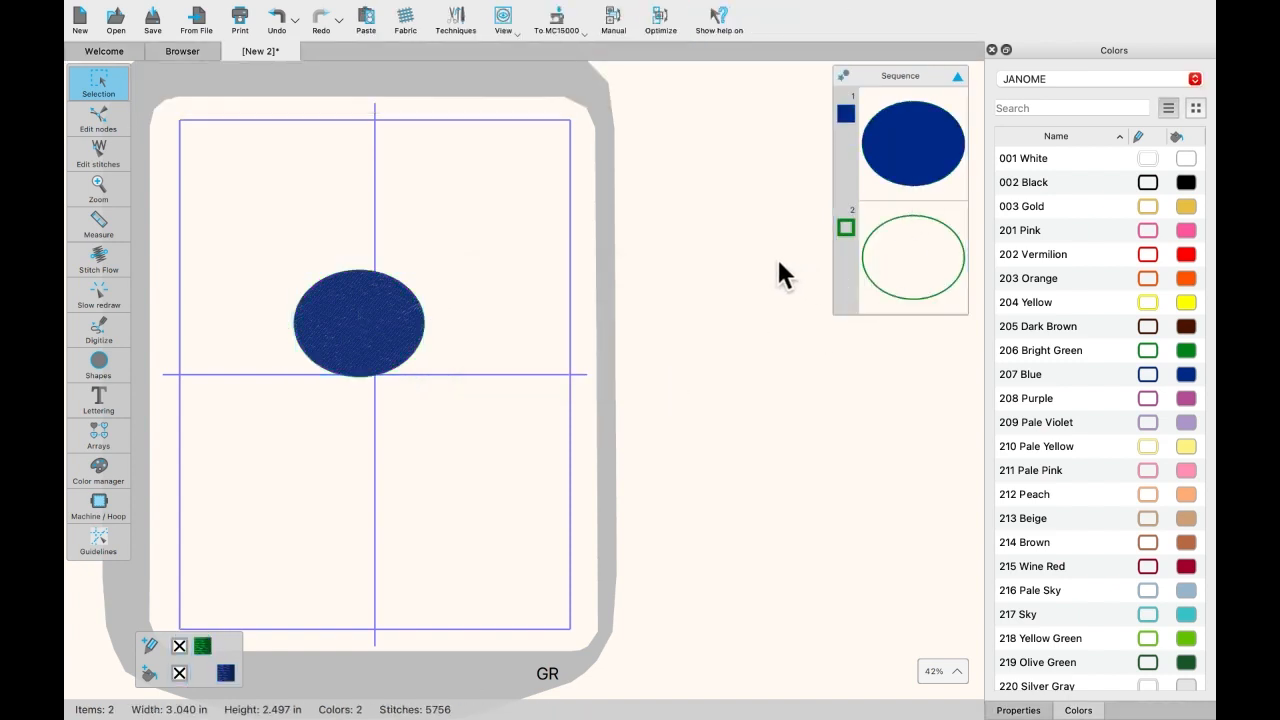
{"action": "left_click", "coordinate": [925, 145]}
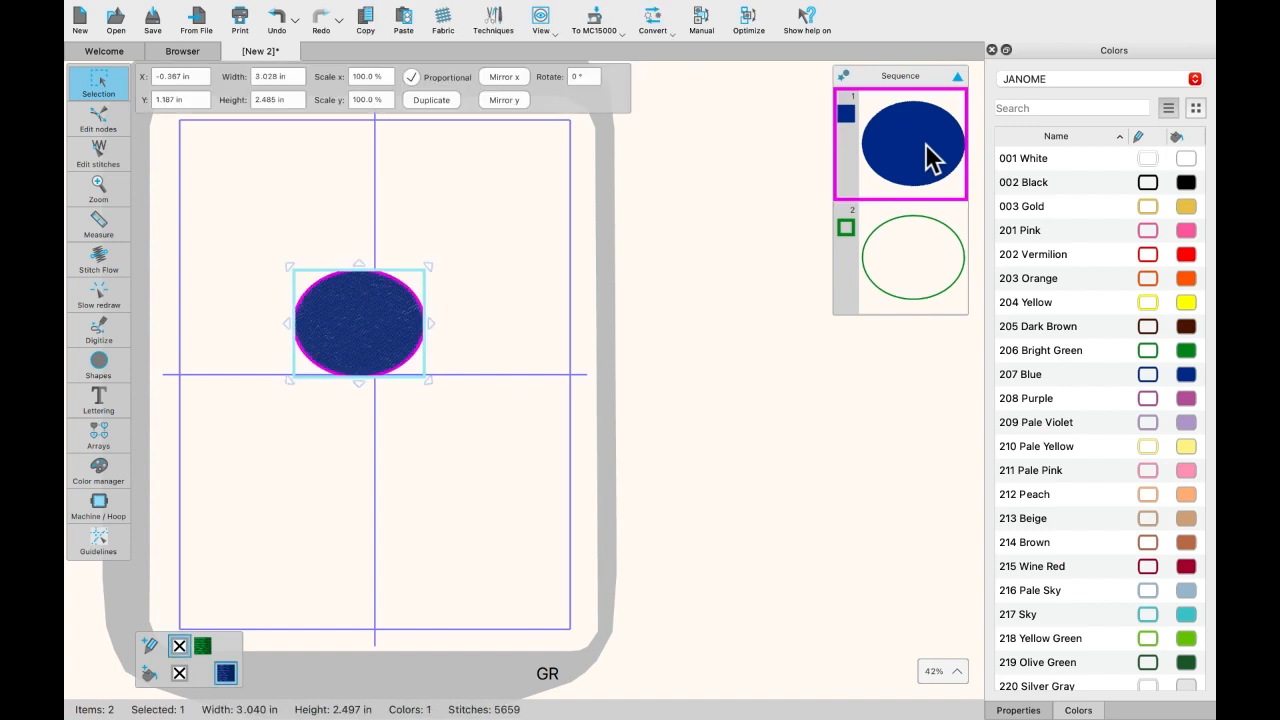
{"action": "left_click", "coordinate": [912, 262]}
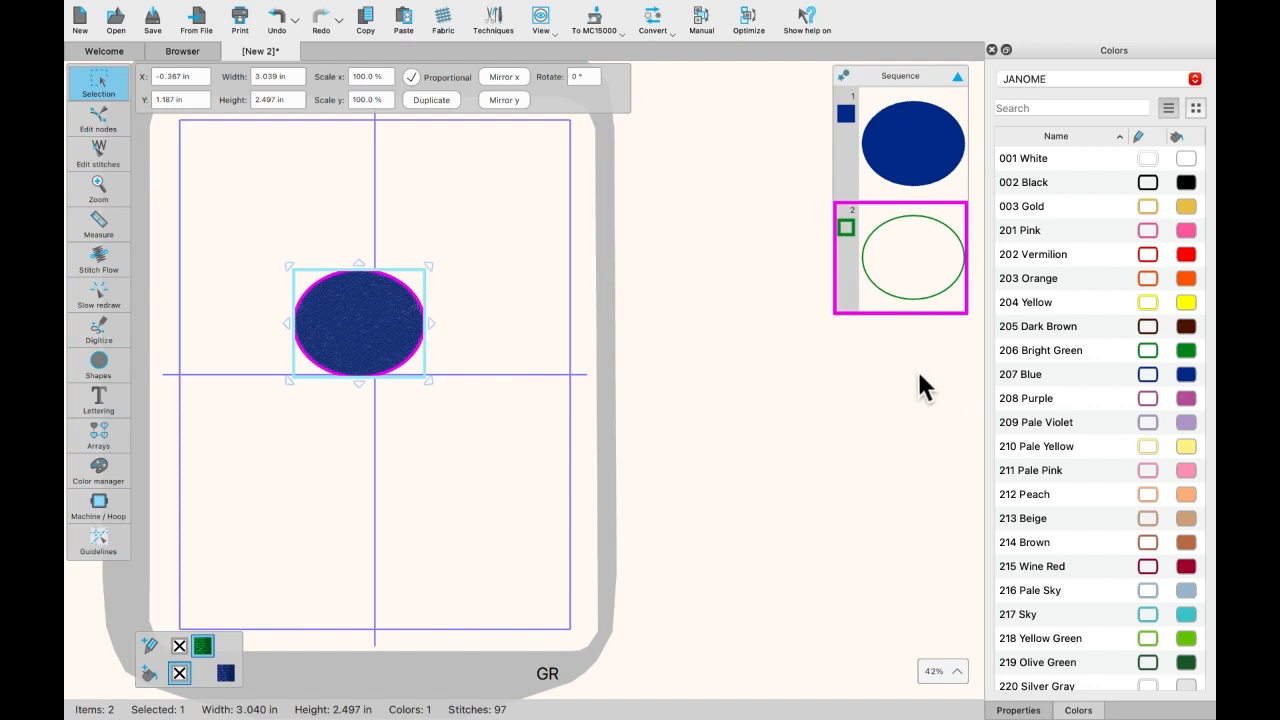
{"action": "left_click_drag", "start_coordinate": [884, 237], "coordinate": [882, 119]}
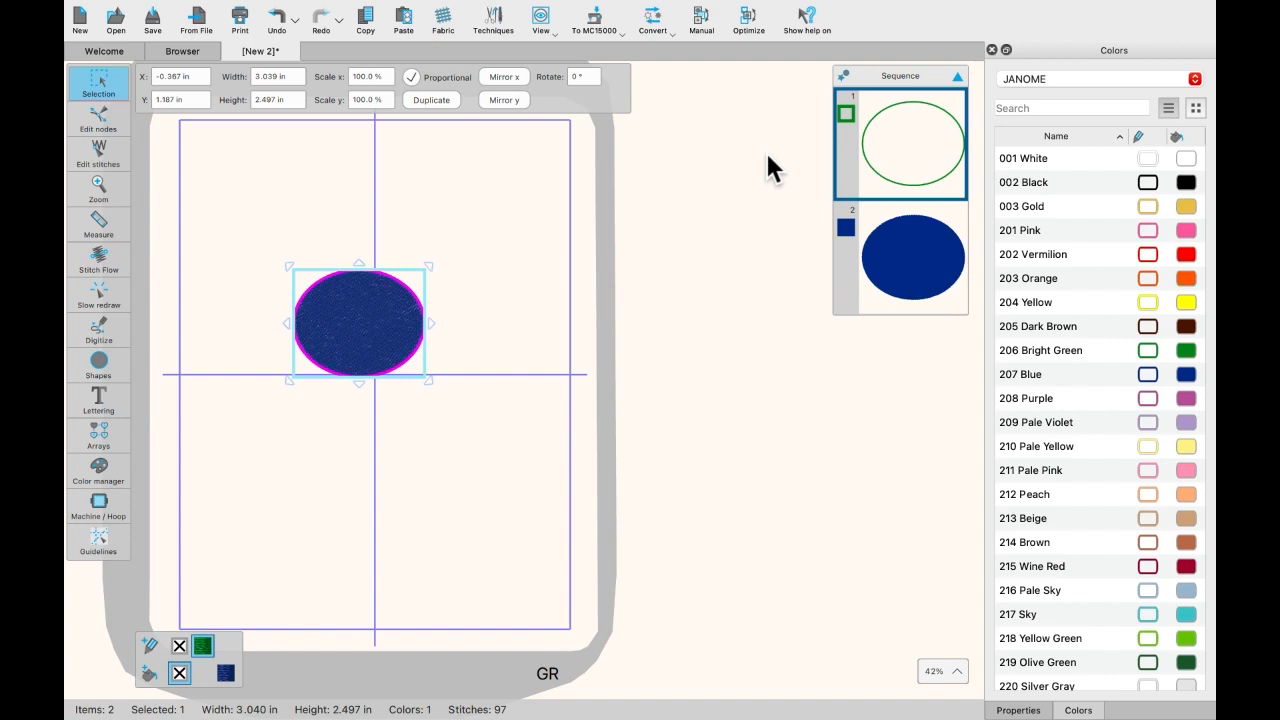
Step: Toggle the Sequence list's sorting mode and switch sequencing back to Auto
{"action": "left_click", "coordinate": [842, 78]}
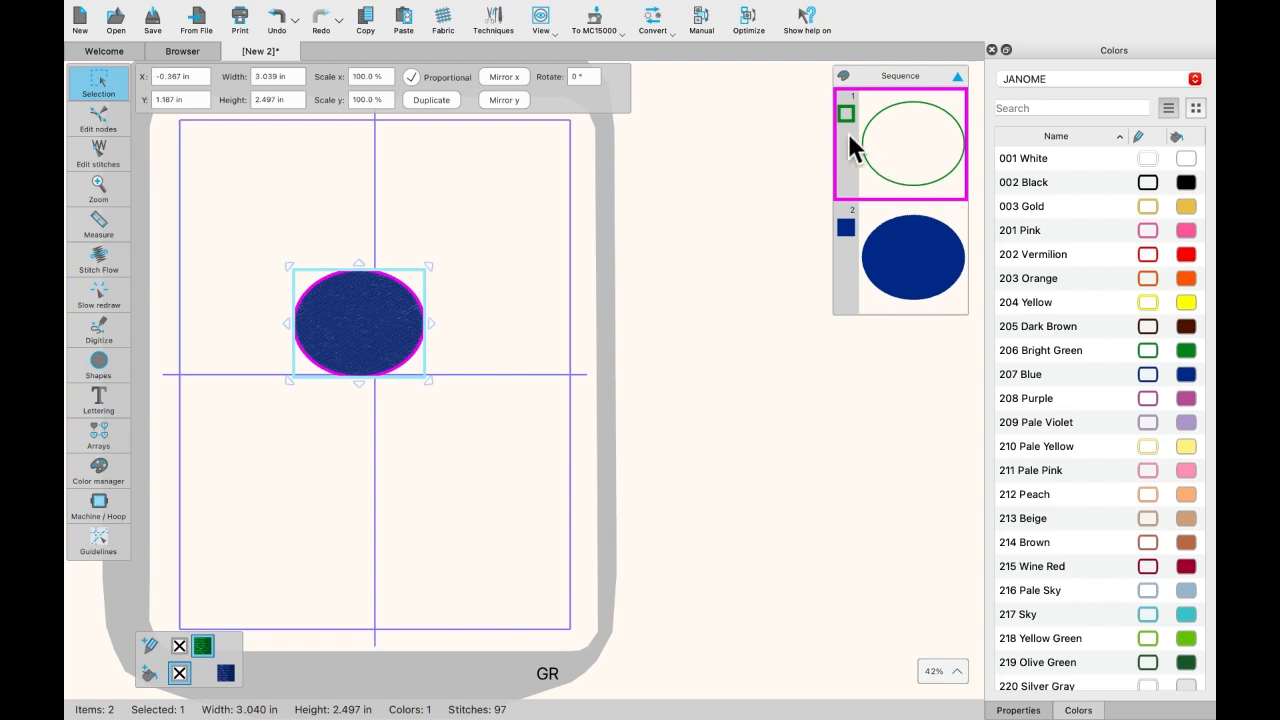
{"action": "left_click", "coordinate": [843, 77]}
{"action": "left_click", "coordinate": [703, 22]}
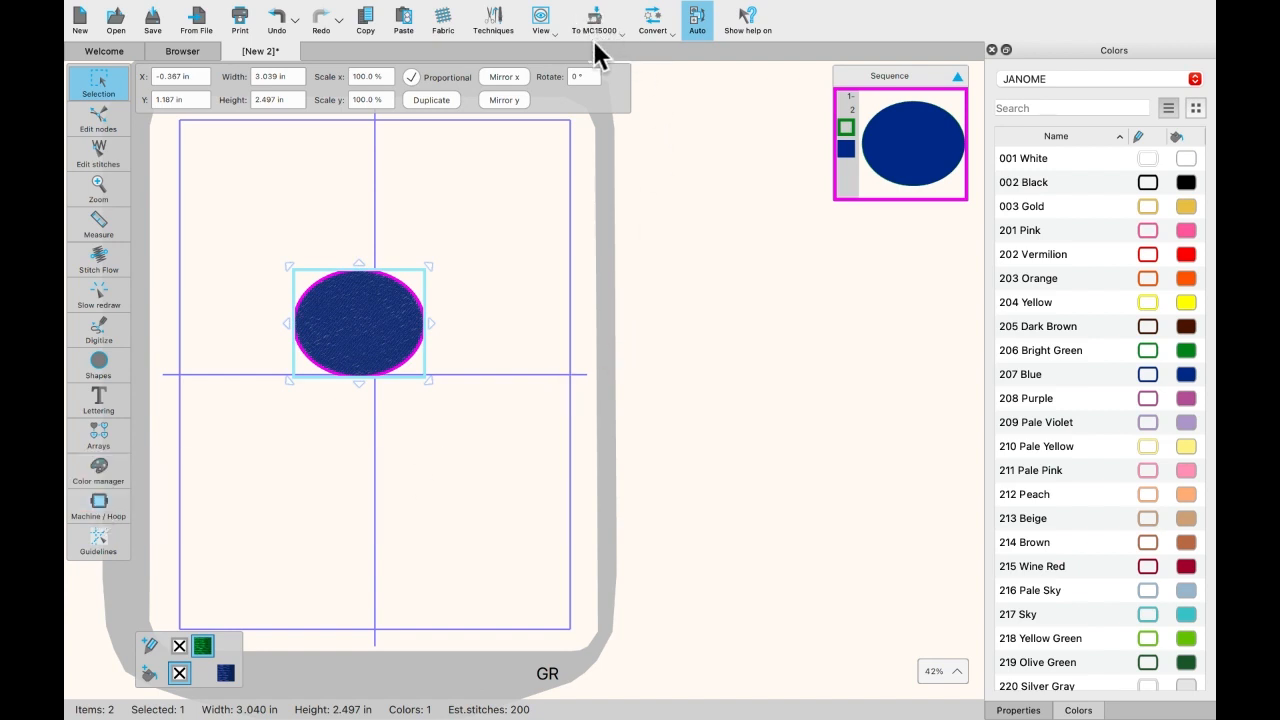
Step: Center the design in the hoop with Center to Hoop and review the MC15000 sending options
{"action": "left_click", "coordinate": [620, 36]}
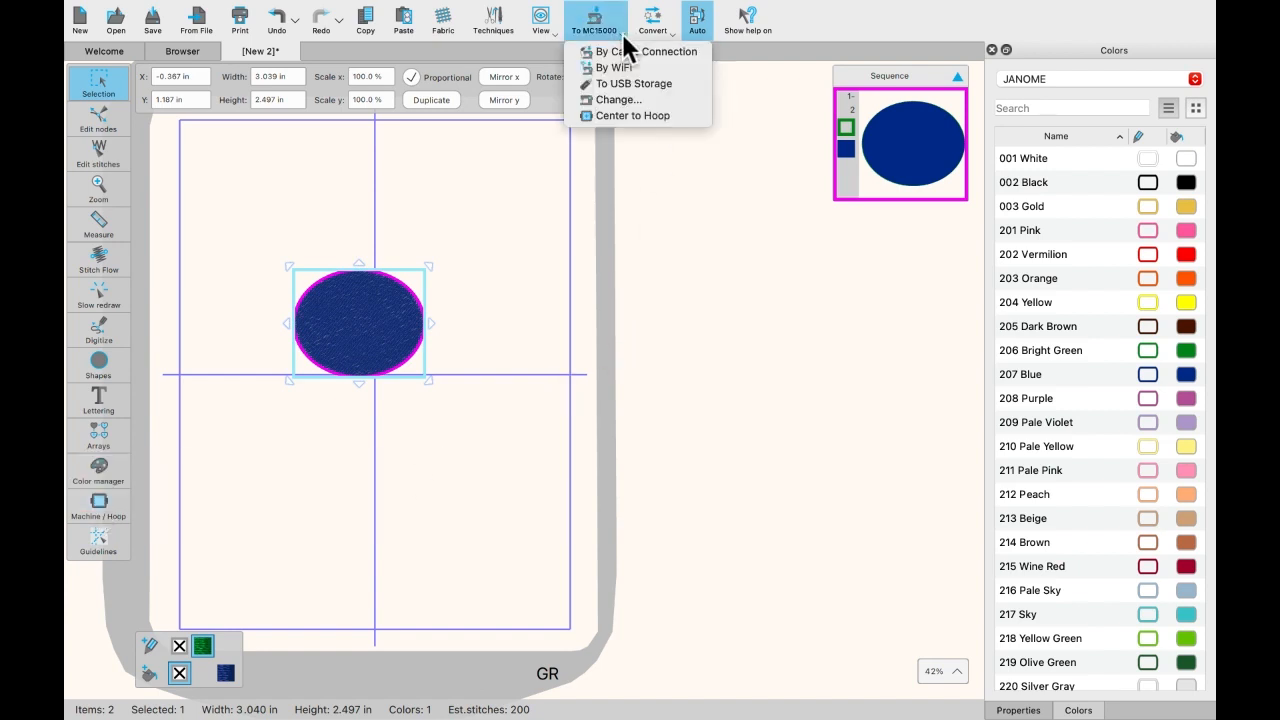
{"action": "left_click", "coordinate": [657, 117]}
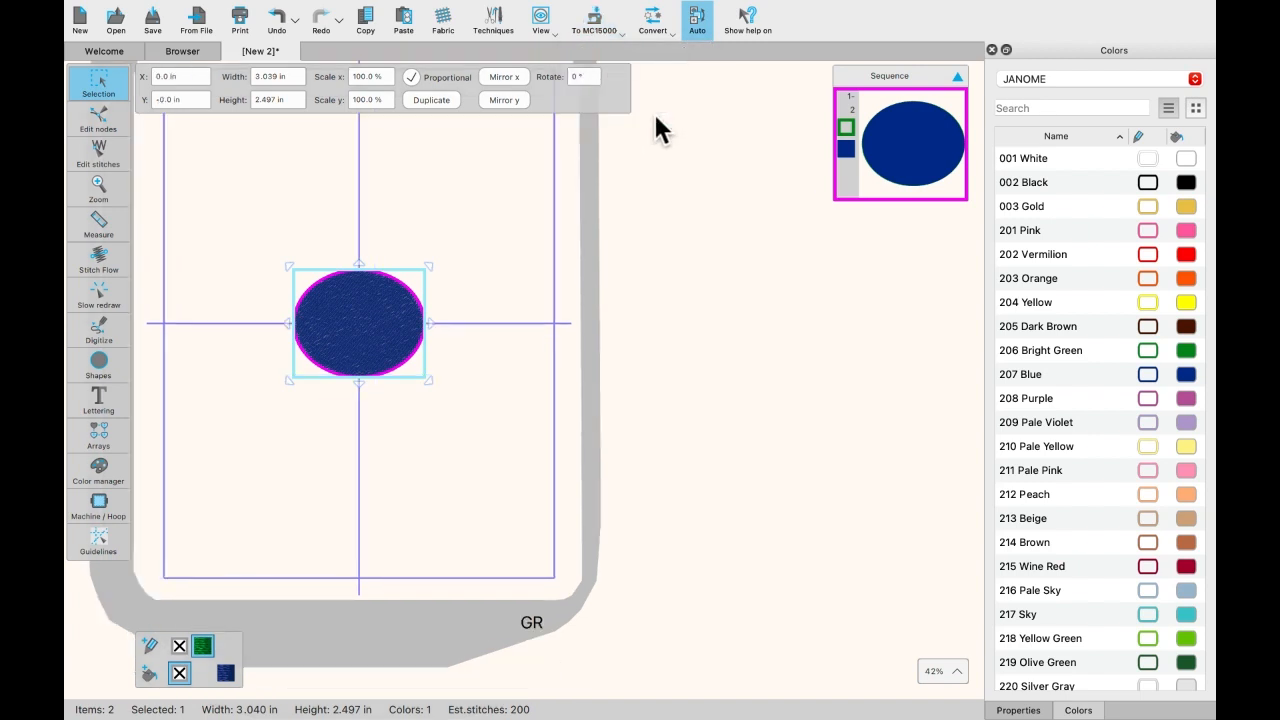
{"action": "left_click", "coordinate": [621, 33]}
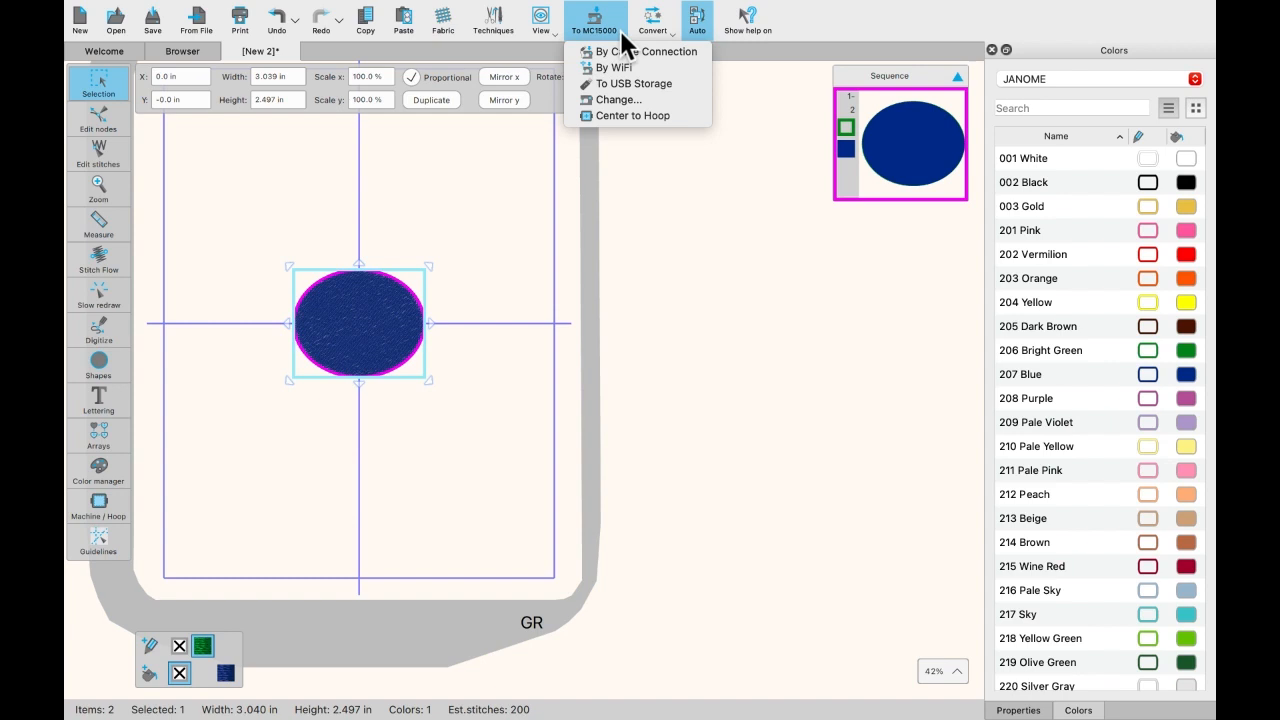
{"action": "left_click", "coordinate": [373, 310]}
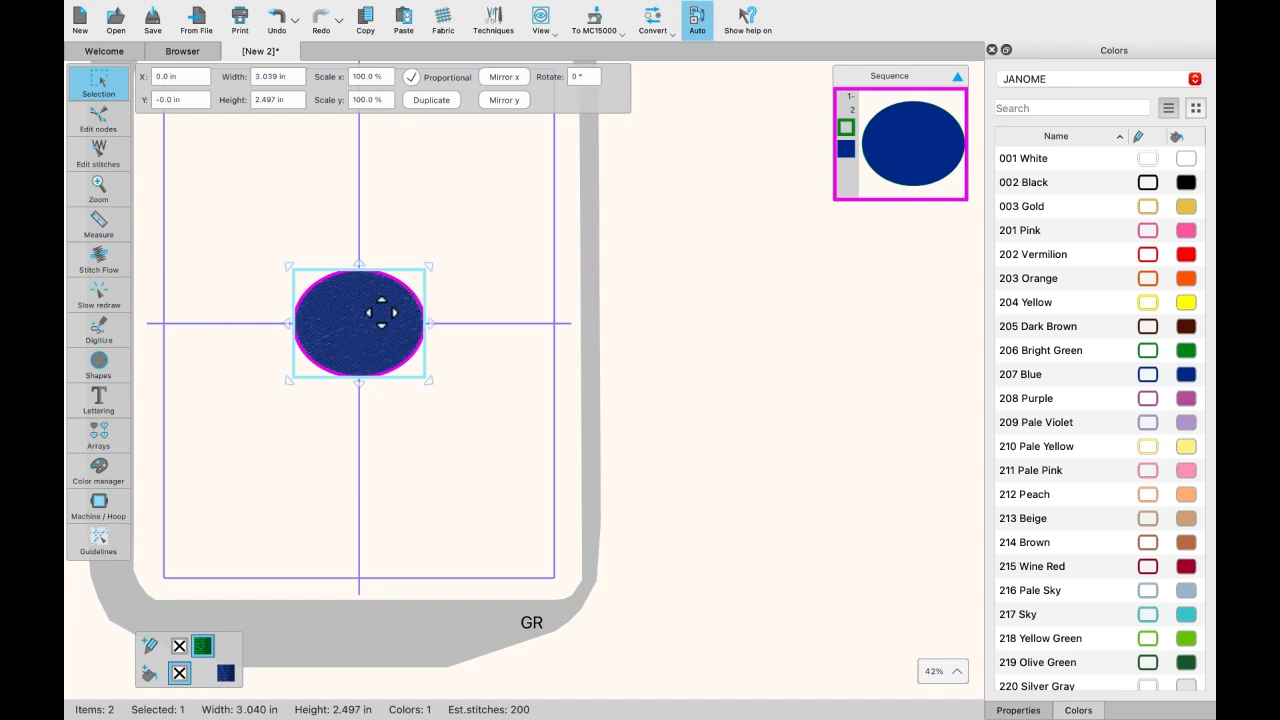
{"action": "left_click", "coordinate": [414, 290]}
{"action": "scroll", "coordinate": [382, 317], "scroll_direction": "down", "scroll_amount": 5}
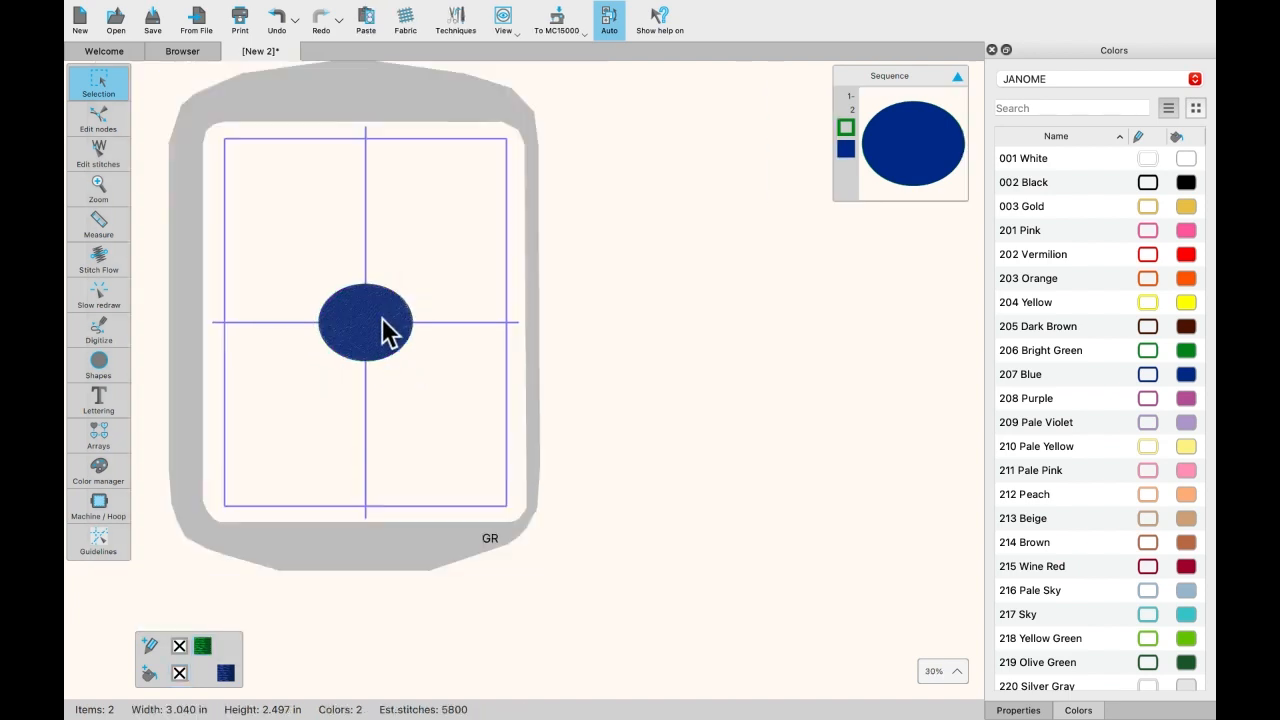
{"action": "scroll", "coordinate": [382, 315], "scroll_direction": "right", "scroll_amount": 5}
{"action": "scroll", "coordinate": [382, 315], "scroll_direction": "up", "scroll_amount": 4}
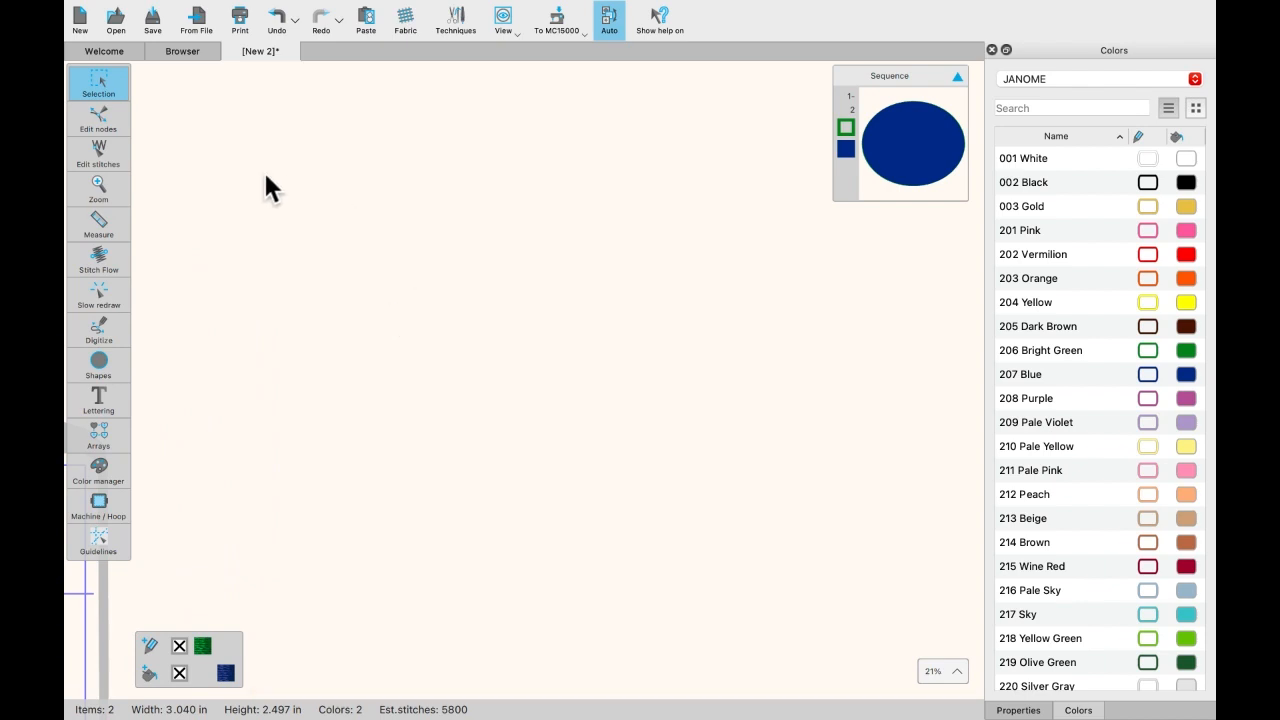
Step: Fit the whole hoop in the view with Zoom All, move the view away from it, and fit it again
{"action": "mouse_move", "coordinate": [120, 194]}
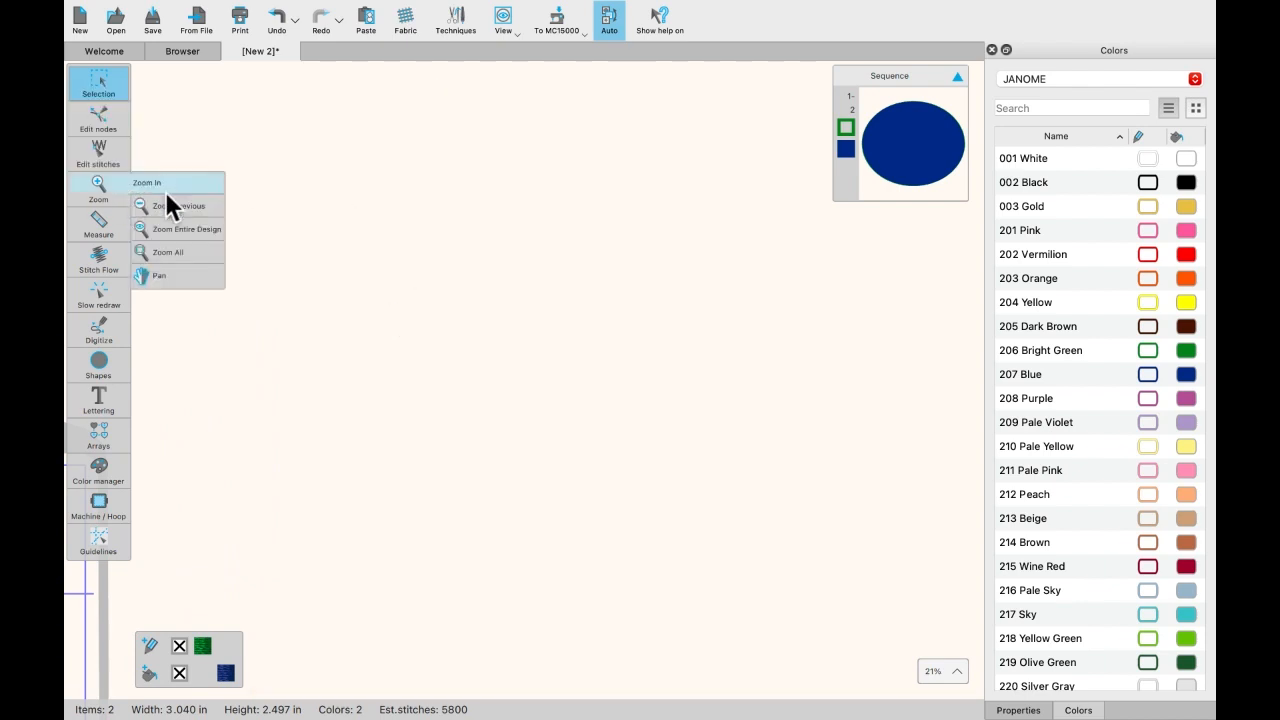
{"action": "left_click", "coordinate": [161, 253]}
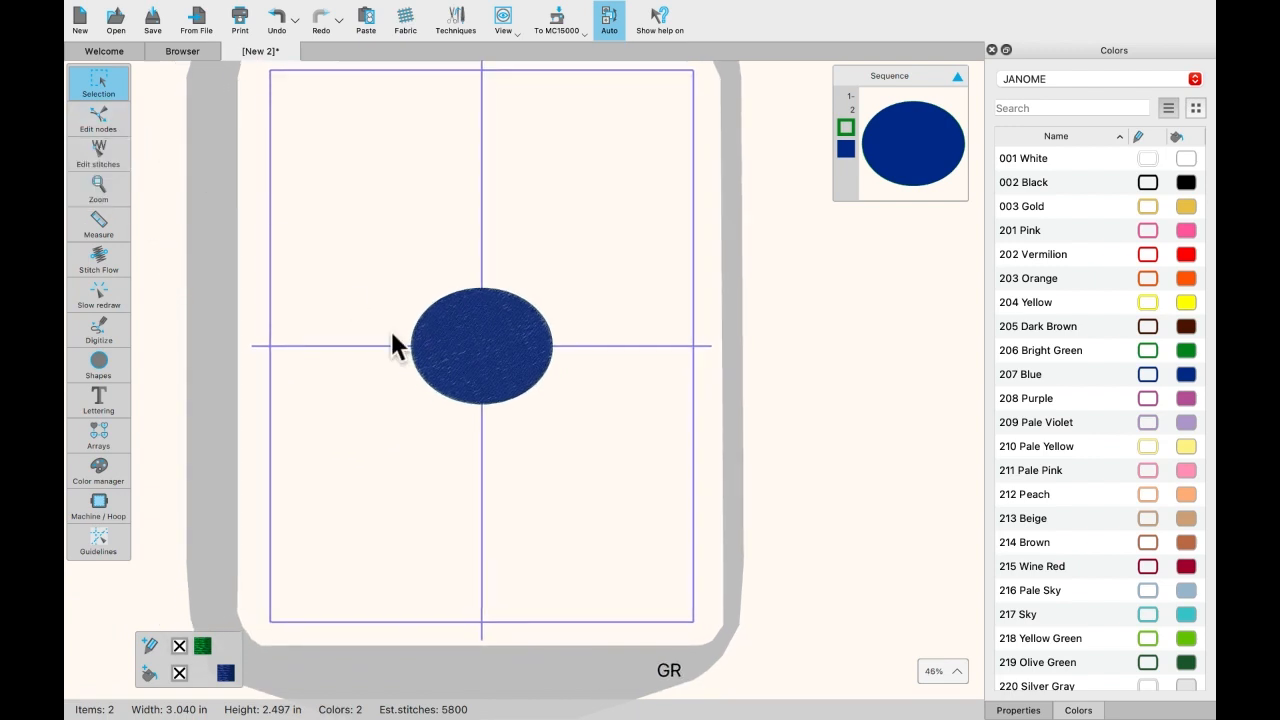
{"action": "scroll", "coordinate": [352, 346], "scroll_direction": "down", "scroll_amount": 3}
{"action": "scroll", "coordinate": [414, 286], "scroll_direction": "right", "scroll_amount": 5}
{"action": "scroll", "coordinate": [414, 286], "scroll_direction": "up", "scroll_amount": 5}
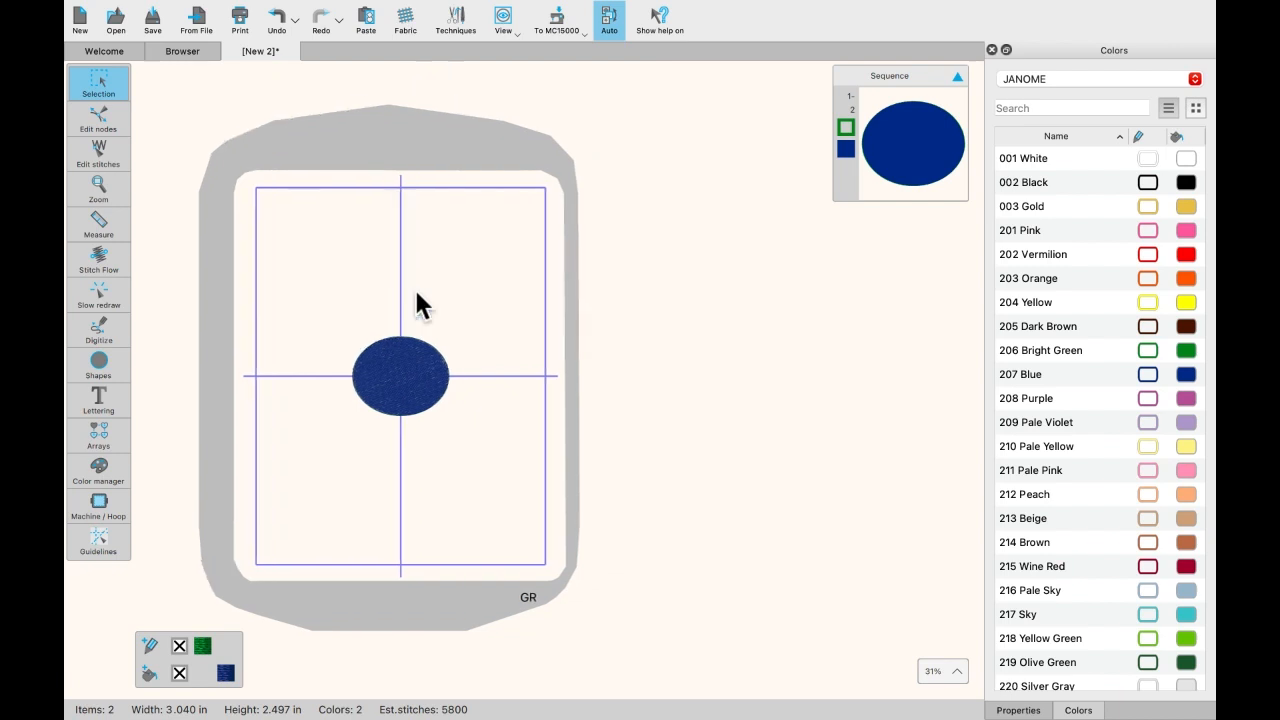
{"action": "scroll", "coordinate": [414, 286], "scroll_direction": "right", "scroll_amount": 2}
{"action": "scroll", "coordinate": [414, 286], "scroll_direction": "up", "scroll_amount": 2}
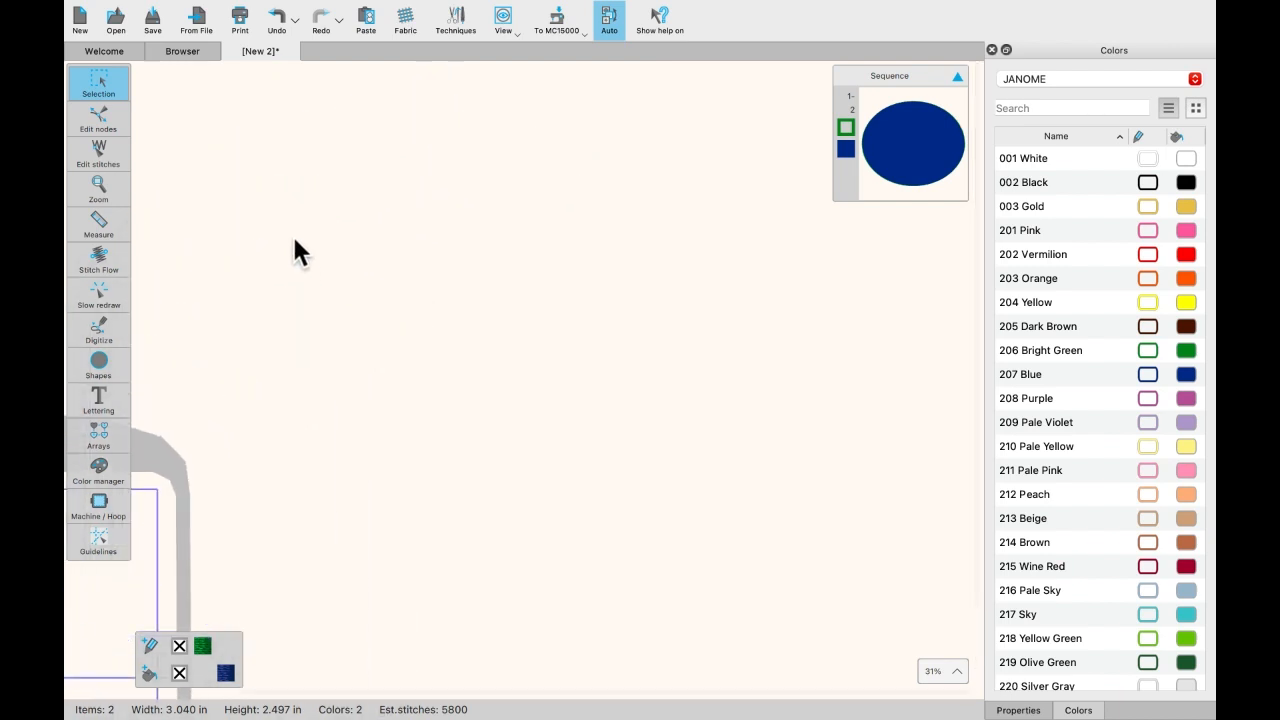
{"action": "left_click", "coordinate": [104, 185]}
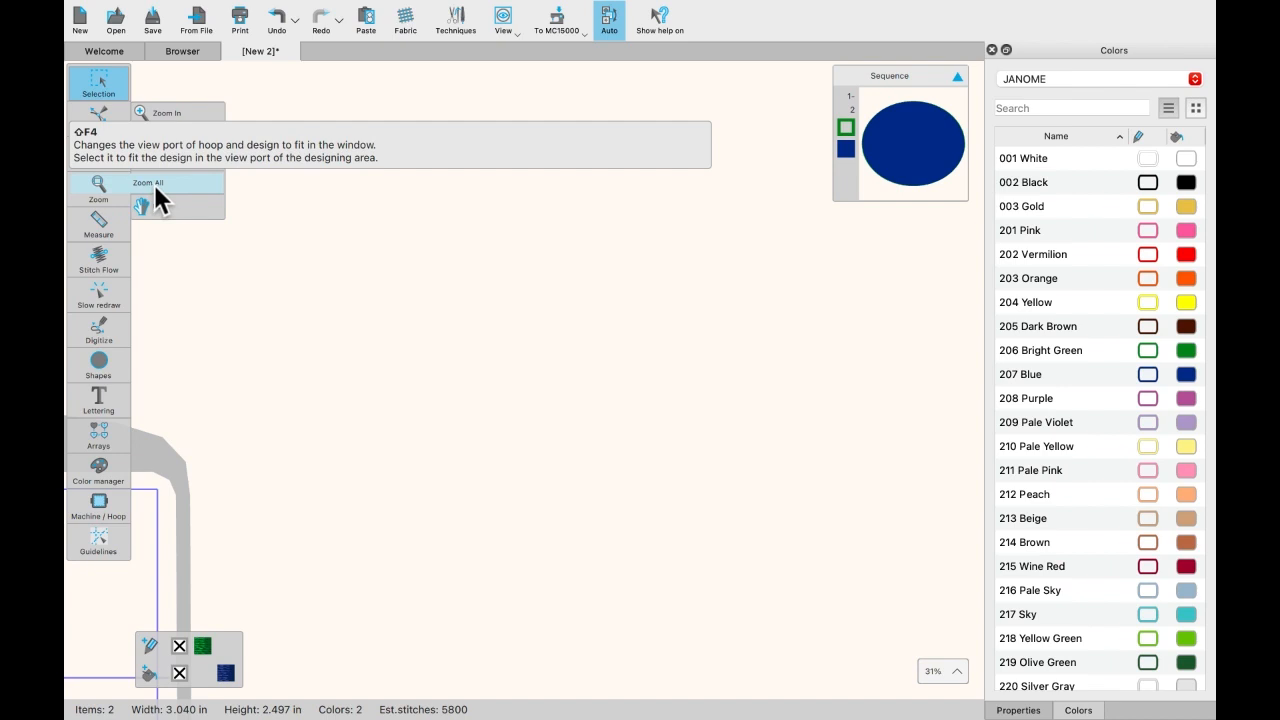
{"action": "left_click", "coordinate": [154, 184]}
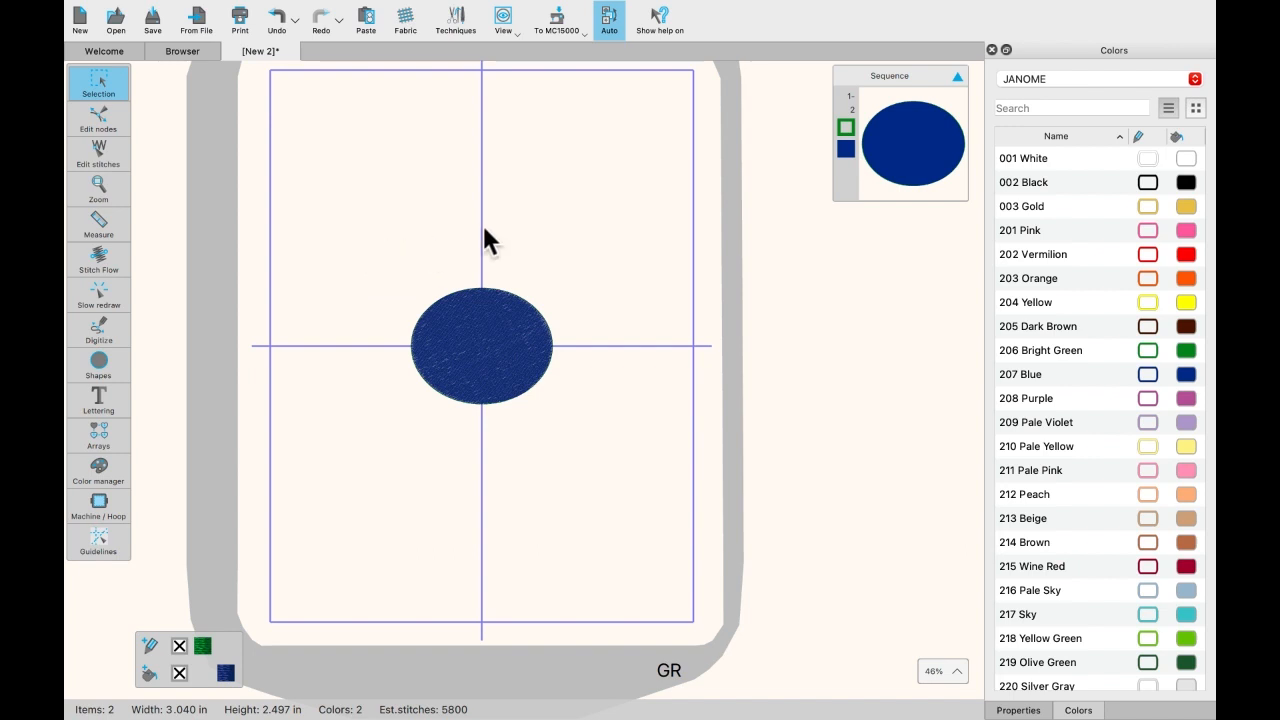
Step: Try moving the blue fill up and to the left of the hoop center, undo the move and clear the selection
{"action": "left_click", "coordinate": [463, 350]}
{"action": "left_click_drag", "start_coordinate": [457, 343], "coordinate": [412, 207]}
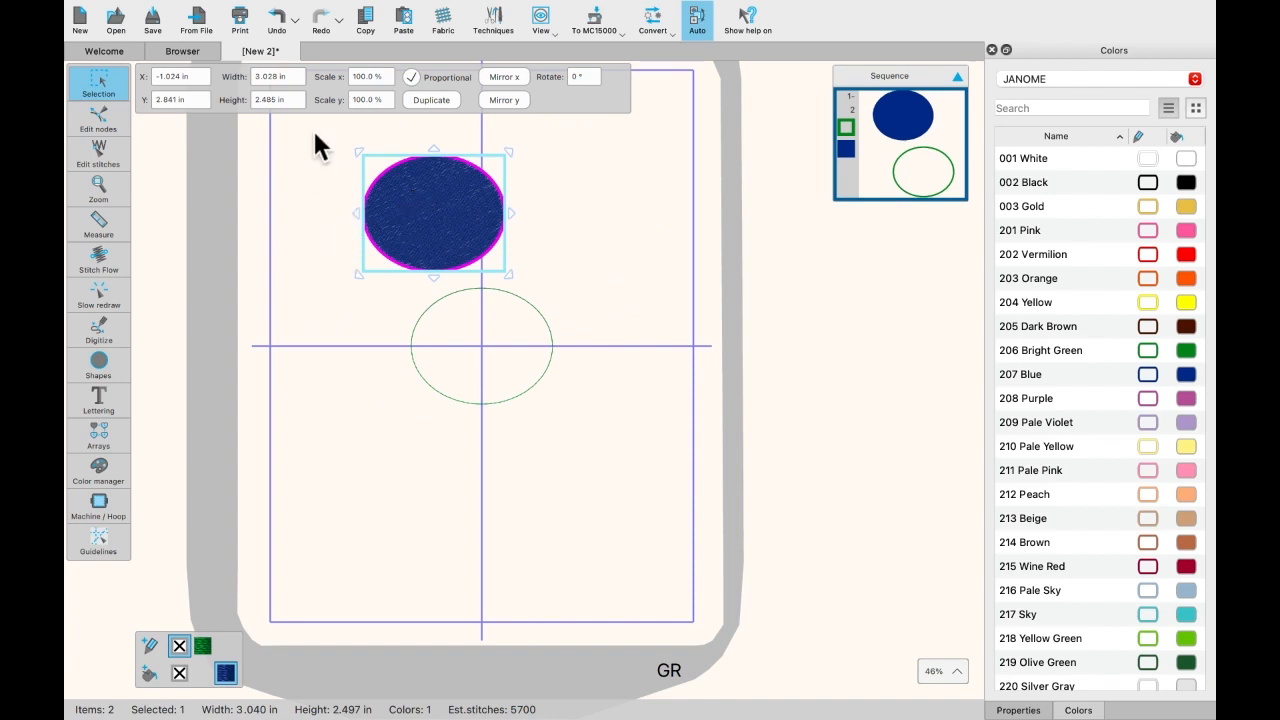
{"action": "left_click", "coordinate": [280, 22]}
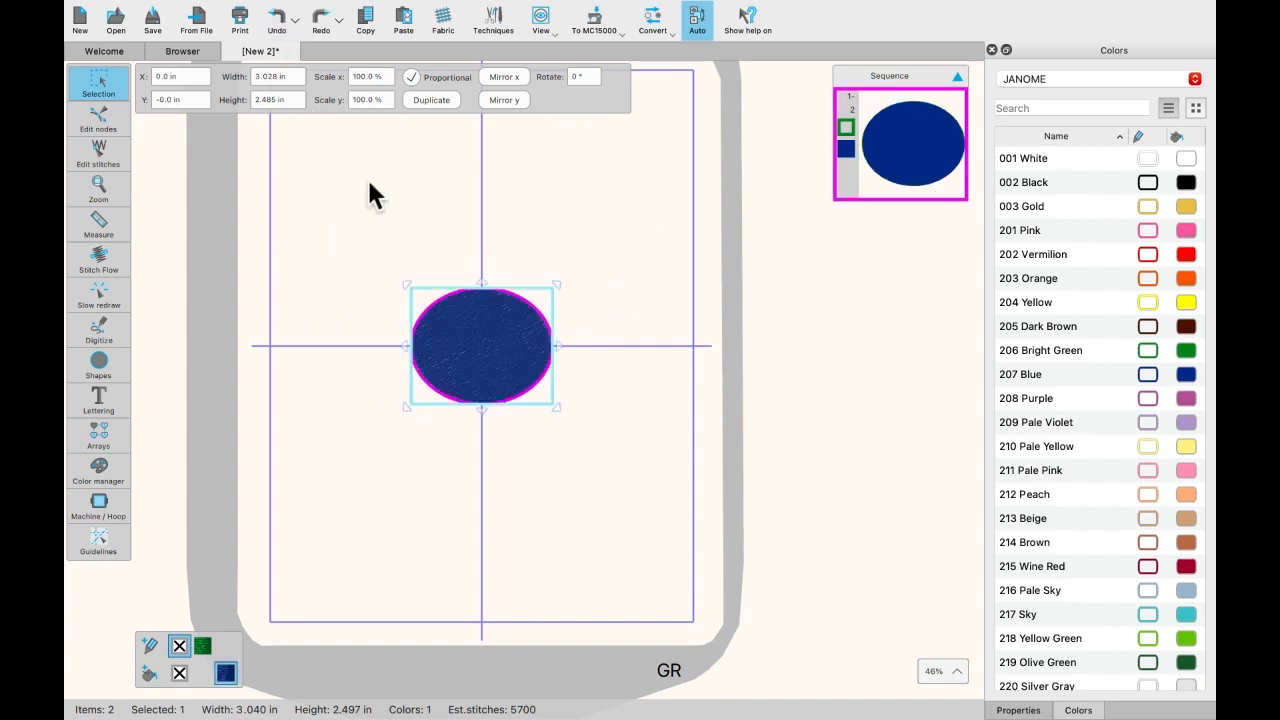
{"action": "left_click", "coordinate": [355, 194]}
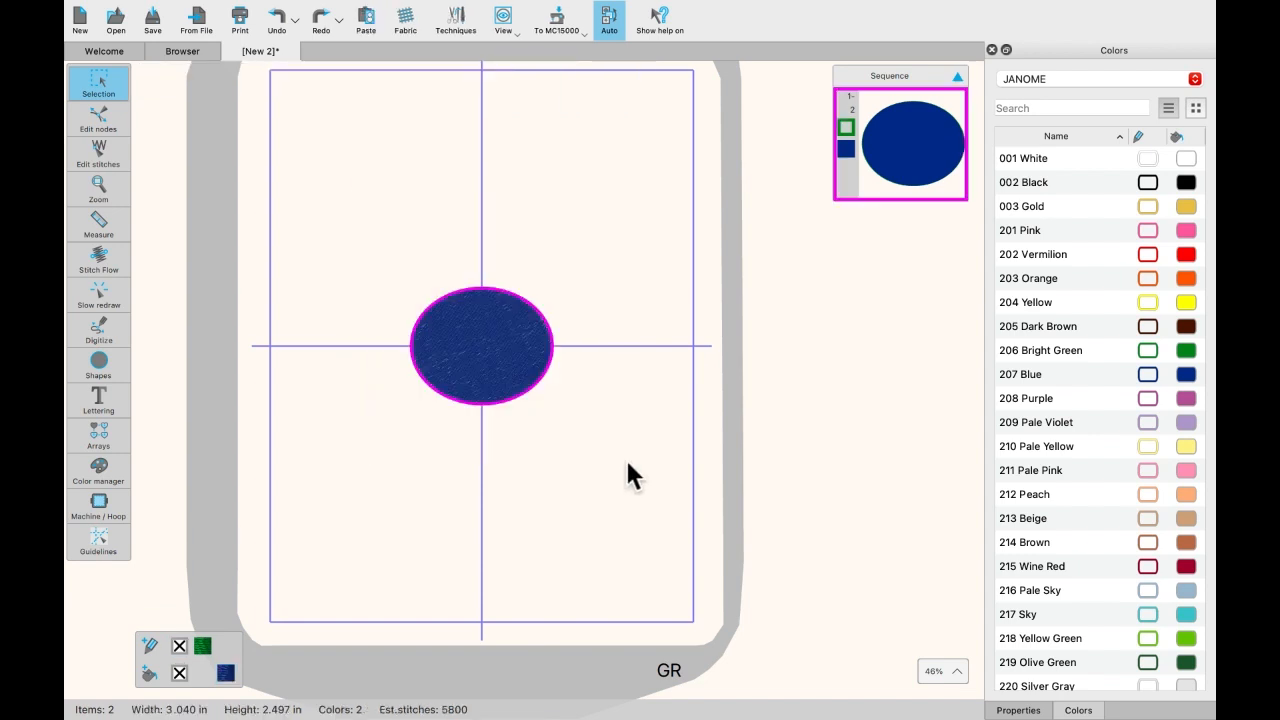
Step: Select both the blue fill and the green outline and delete them from the design
{"action": "key", "text": "ctrl+a"}
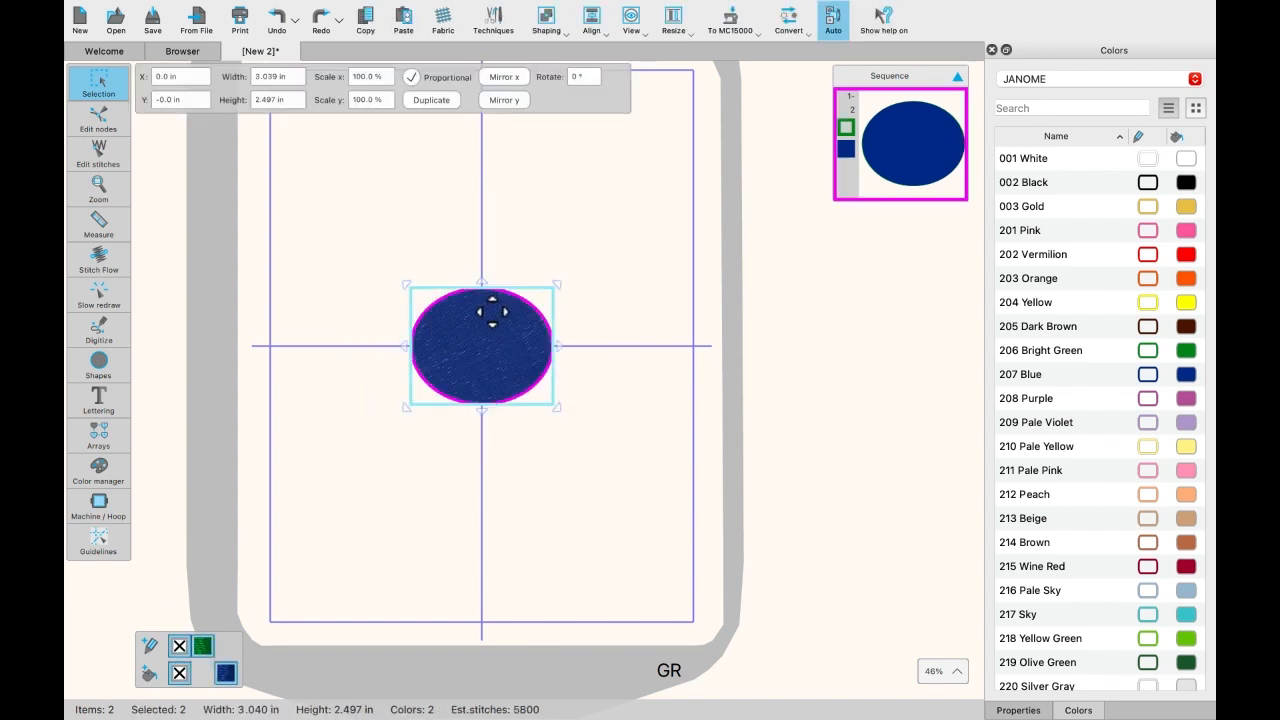
{"action": "scroll", "coordinate": [342, 303], "scroll_direction": "left", "scroll_amount": 2}
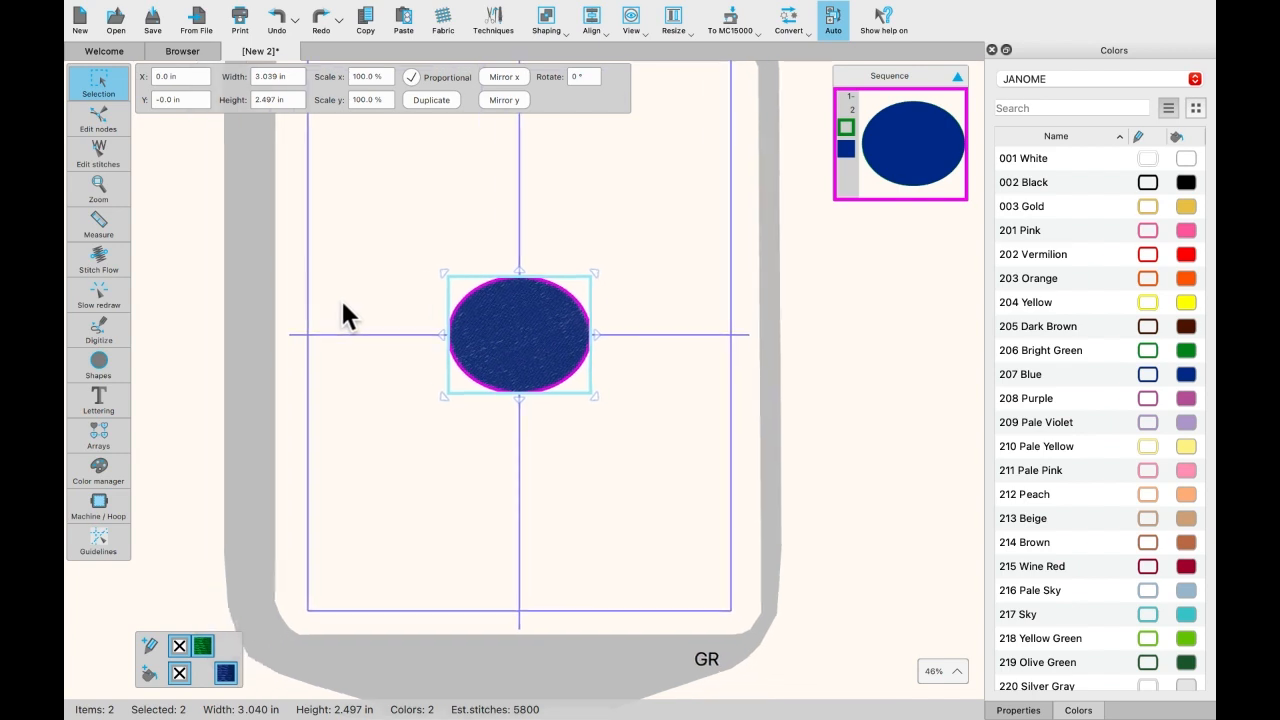
{"action": "scroll", "coordinate": [342, 304], "scroll_direction": "left", "scroll_amount": 3}
{"action": "scroll", "coordinate": [342, 304], "scroll_direction": "right", "scroll_amount": 6}
{"action": "scroll", "coordinate": [342, 304], "scroll_direction": "left", "scroll_amount": 1}
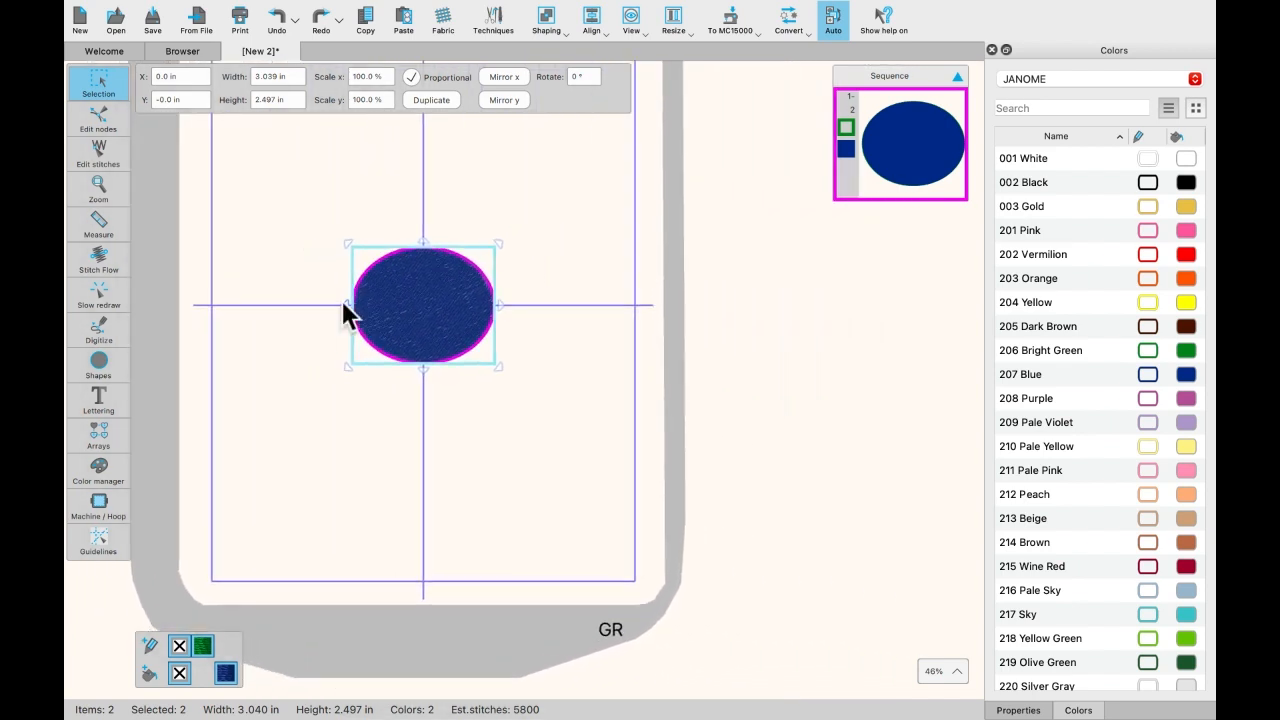
{"action": "scroll", "coordinate": [341, 299], "scroll_direction": "left", "scroll_amount": 7}
{"action": "scroll", "coordinate": [340, 297], "scroll_direction": "right", "scroll_amount": 7}
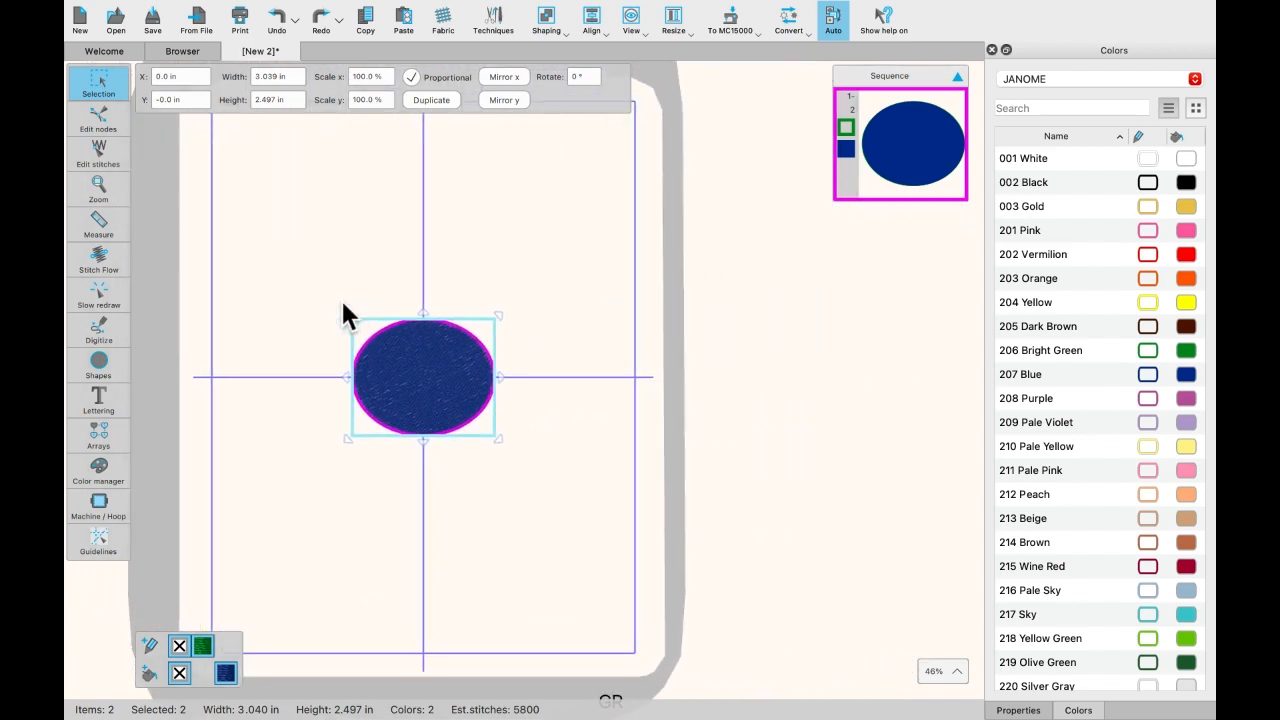
{"action": "scroll", "coordinate": [340, 297], "scroll_direction": "down", "scroll_amount": 3}
{"action": "scroll", "coordinate": [340, 297], "scroll_direction": "up", "scroll_amount": 4}
{"action": "scroll", "coordinate": [340, 297], "scroll_direction": "down", "scroll_amount": 2}
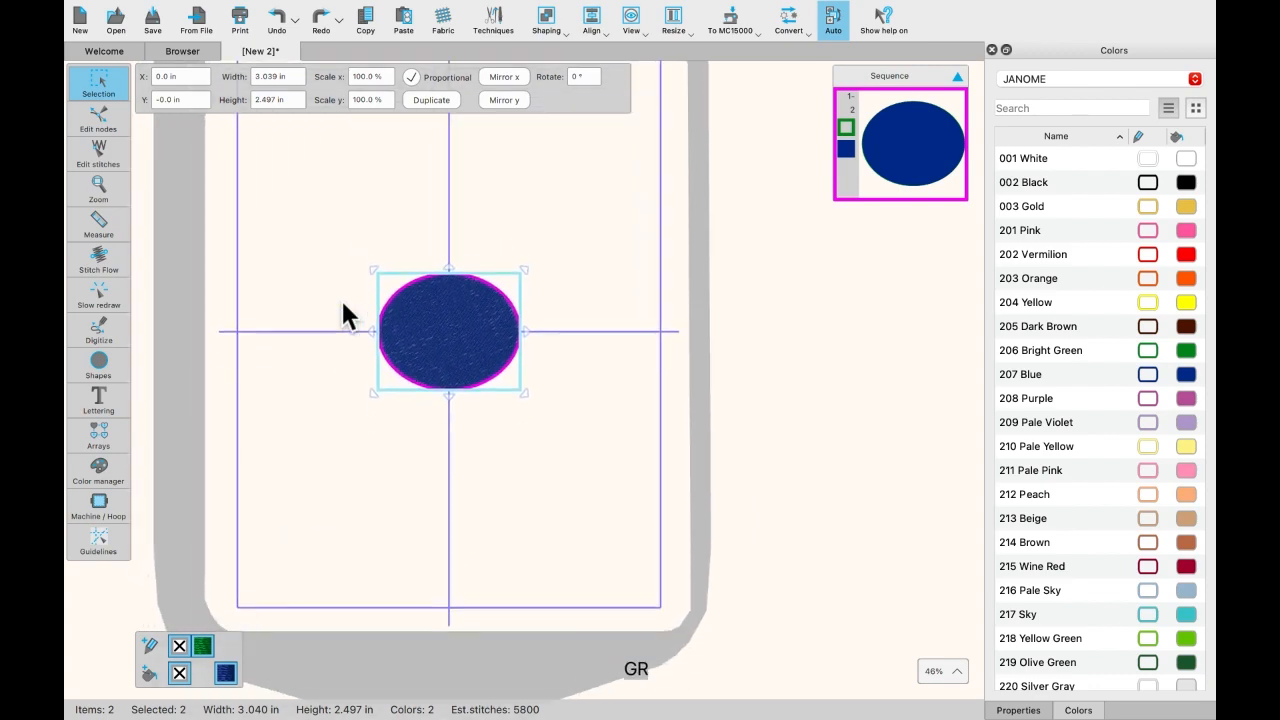
{"action": "scroll", "coordinate": [341, 315], "scroll_direction": "left", "scroll_amount": 1}
{"action": "scroll", "coordinate": [341, 315], "scroll_direction": "up", "scroll_amount": 3}
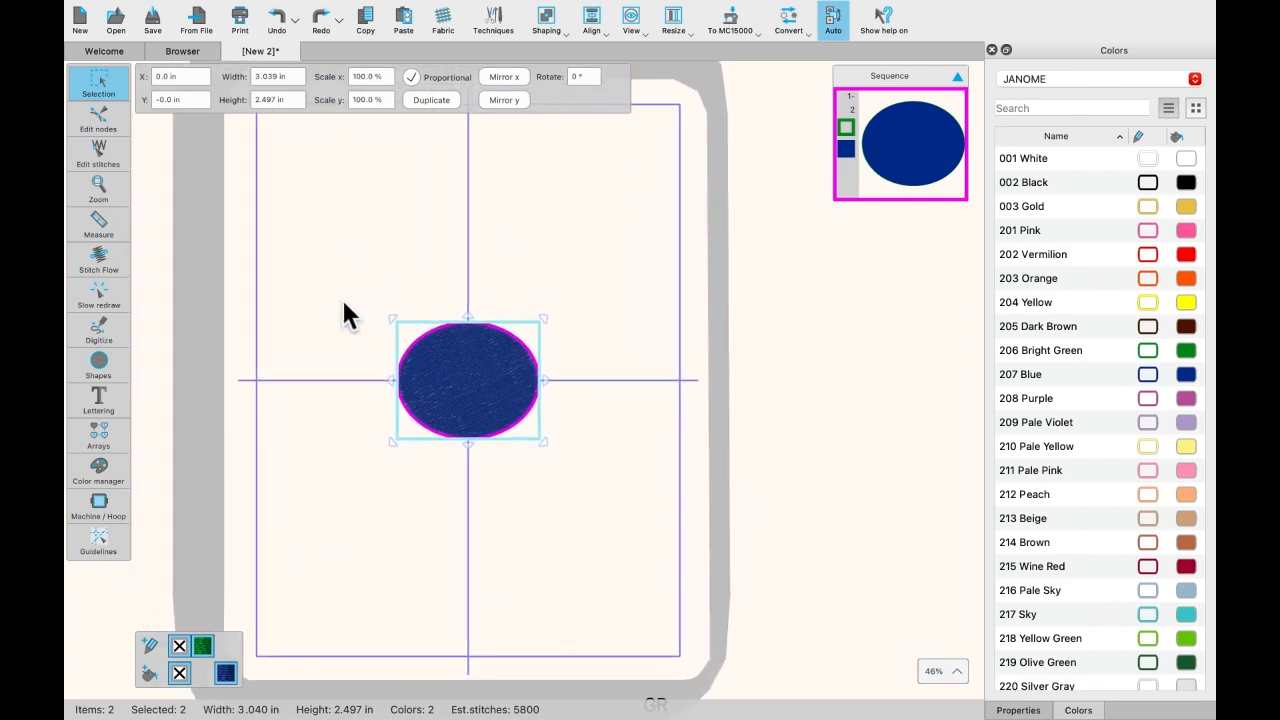
{"action": "scroll", "coordinate": [343, 315], "scroll_direction": "up", "scroll_amount": 5}
{"action": "scroll", "coordinate": [343, 315], "scroll_direction": "down", "scroll_amount": 6}
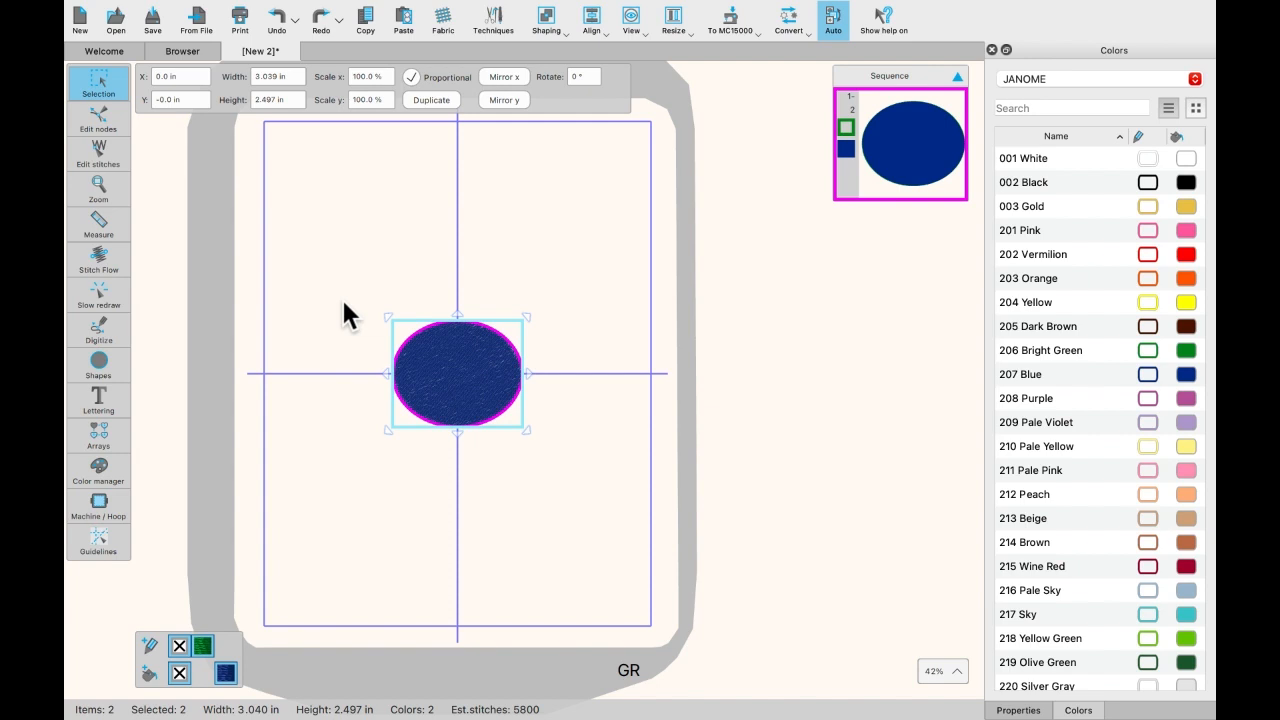
{"action": "key", "text": "Delete"}
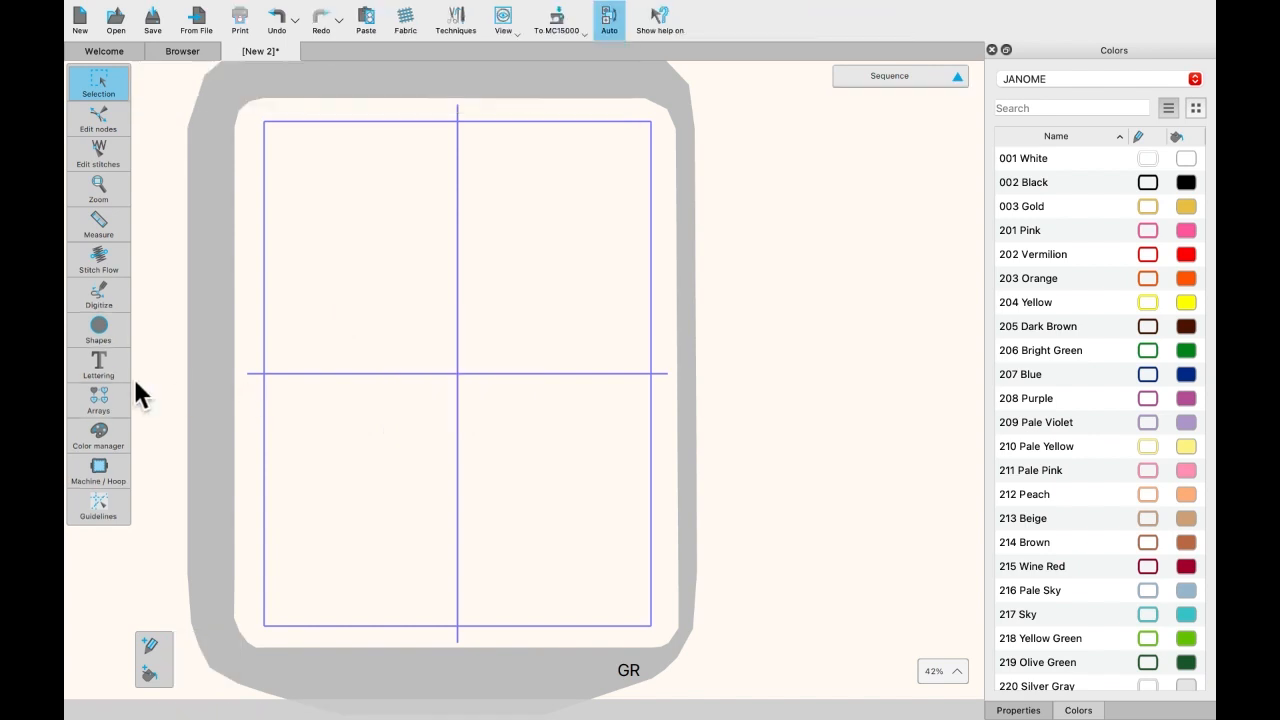
Step: Add horizontal lettering reading "Janome" in the left half of the hoop, with the object properties shown
{"action": "left_click", "coordinate": [94, 368]}
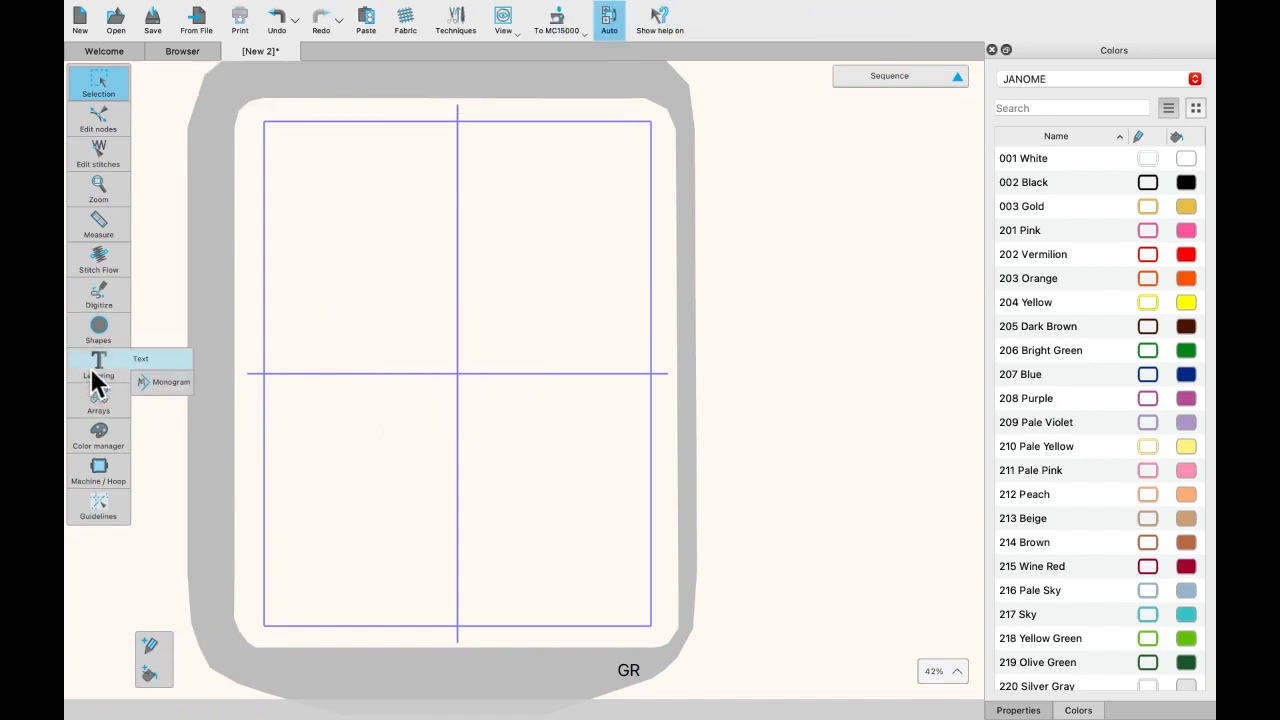
{"action": "left_click", "coordinate": [142, 361]}
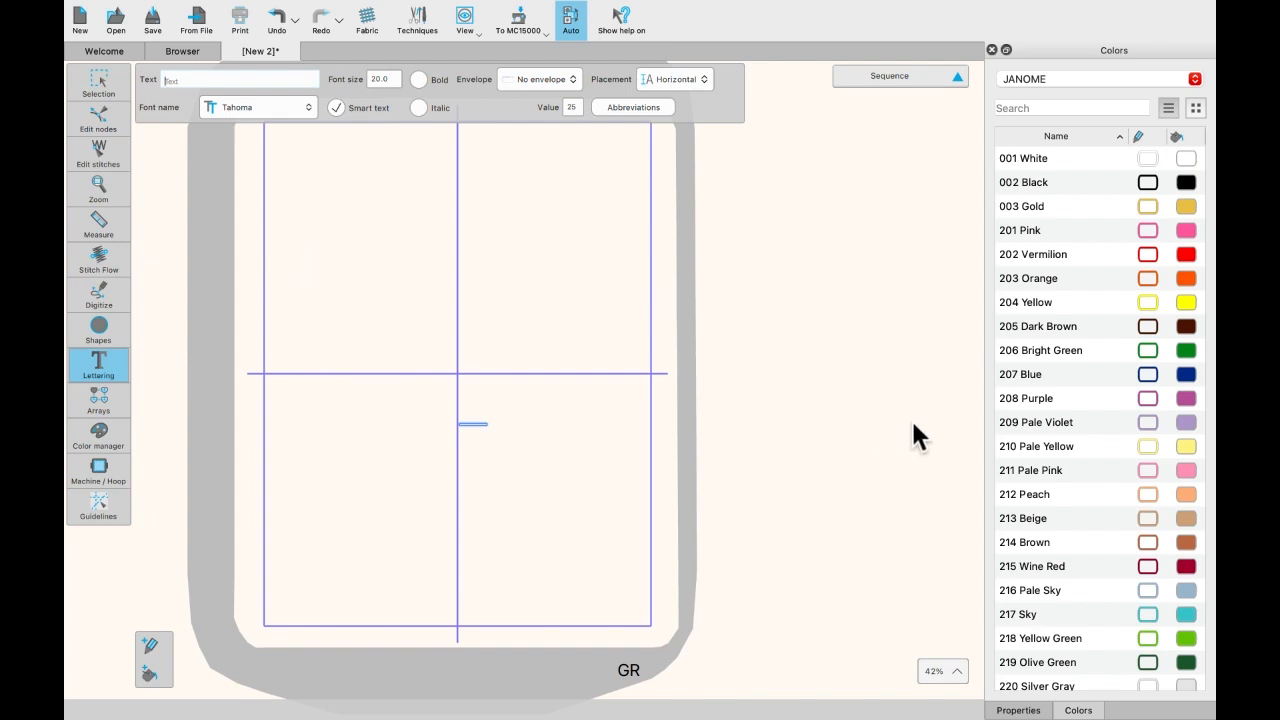
{"action": "left_click", "coordinate": [1018, 710]}
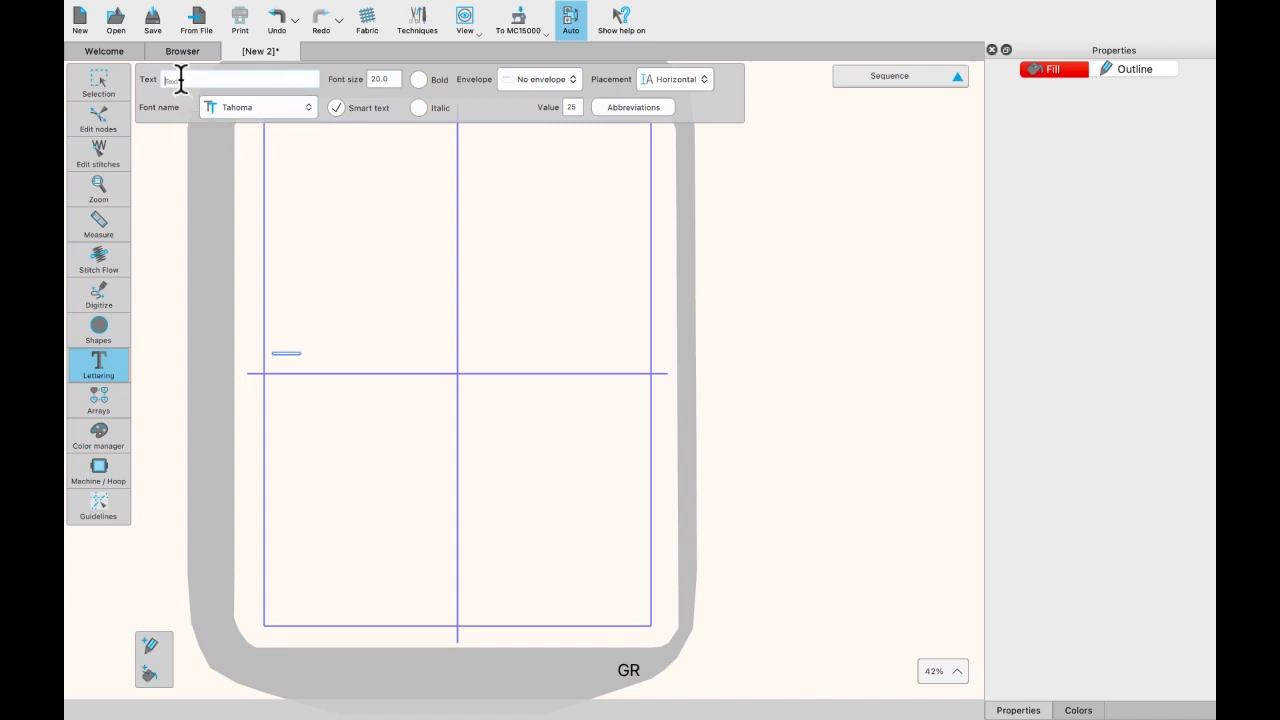
{"action": "type", "text": "J"}
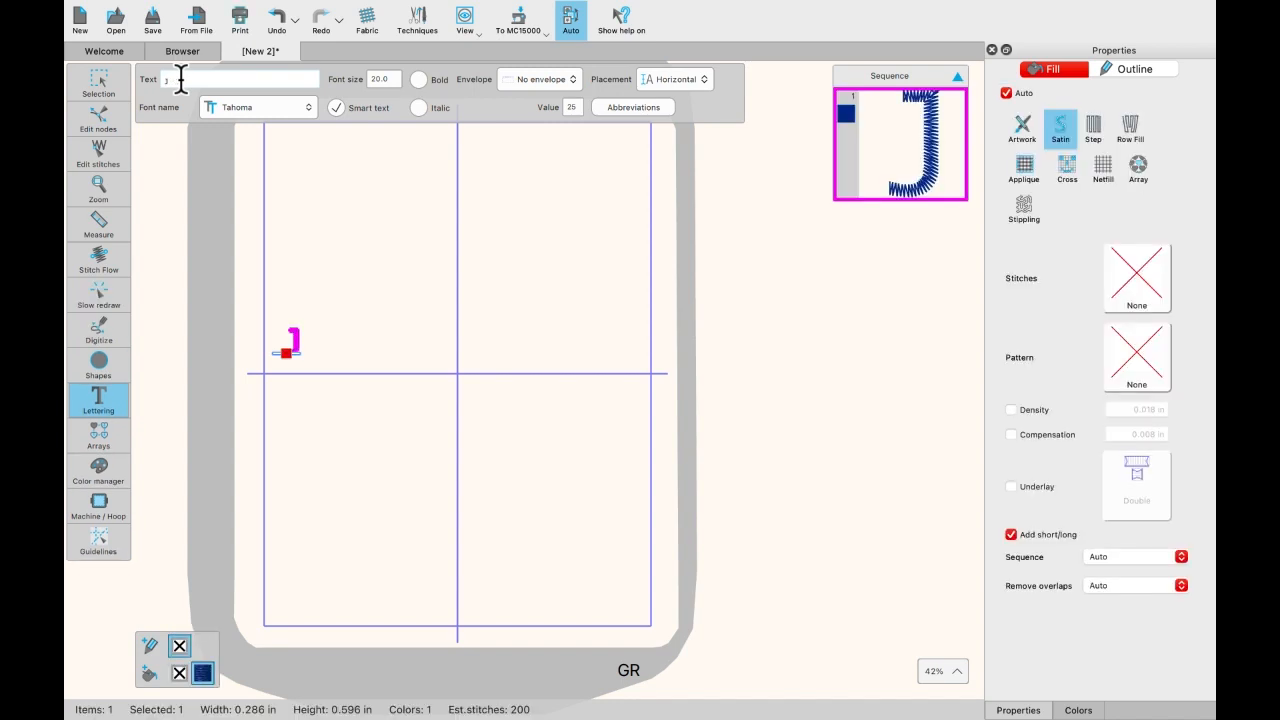
{"action": "type", "text": "ani"}
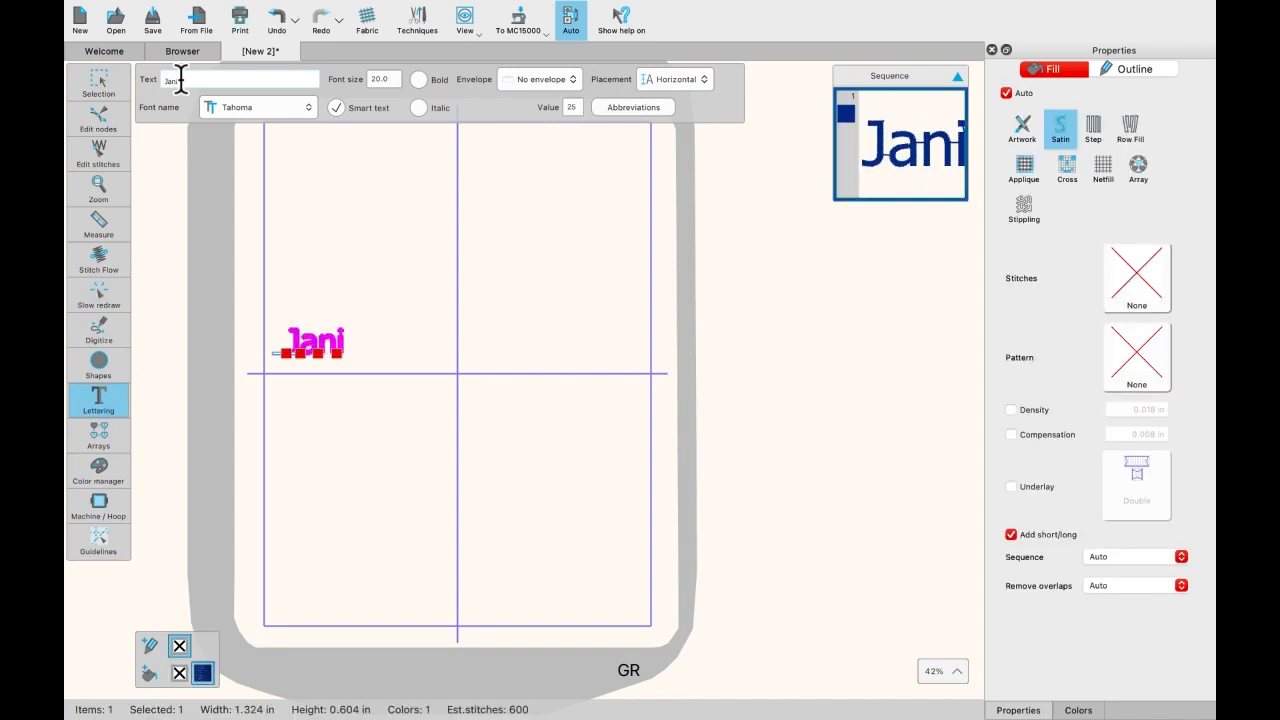
{"action": "key", "text": "BackSpace"}
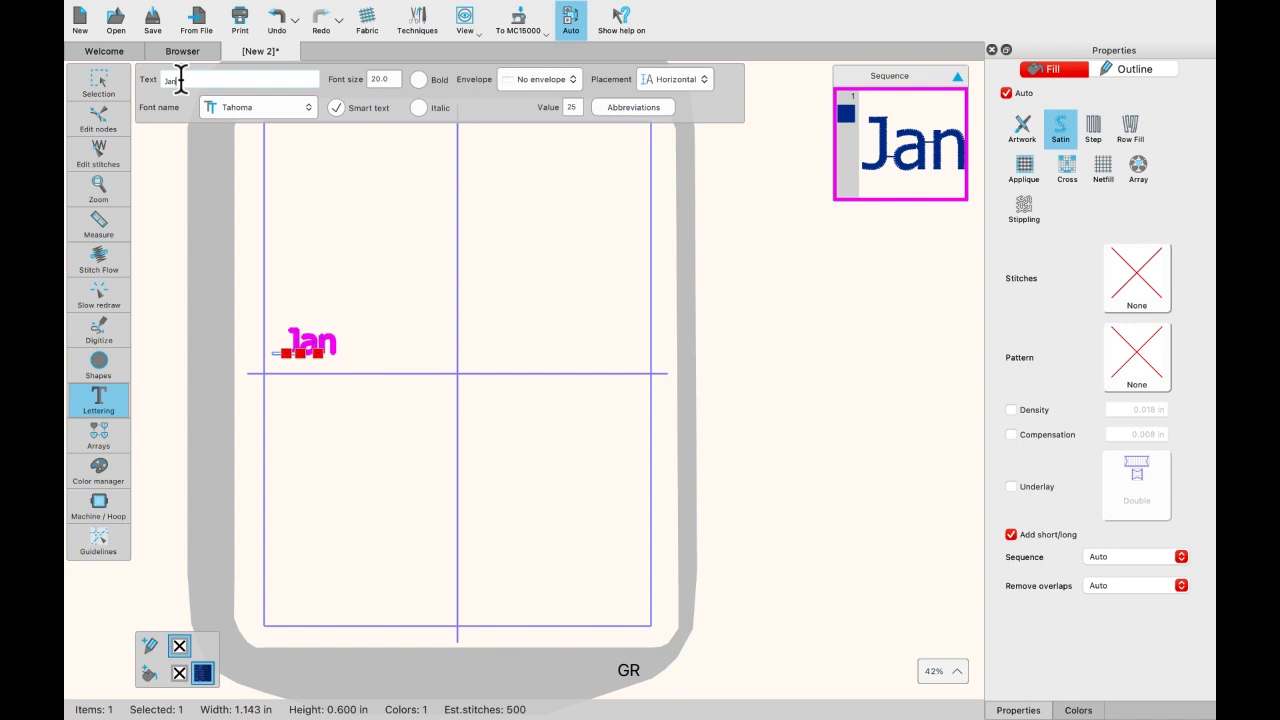
{"action": "type", "text": "i"}
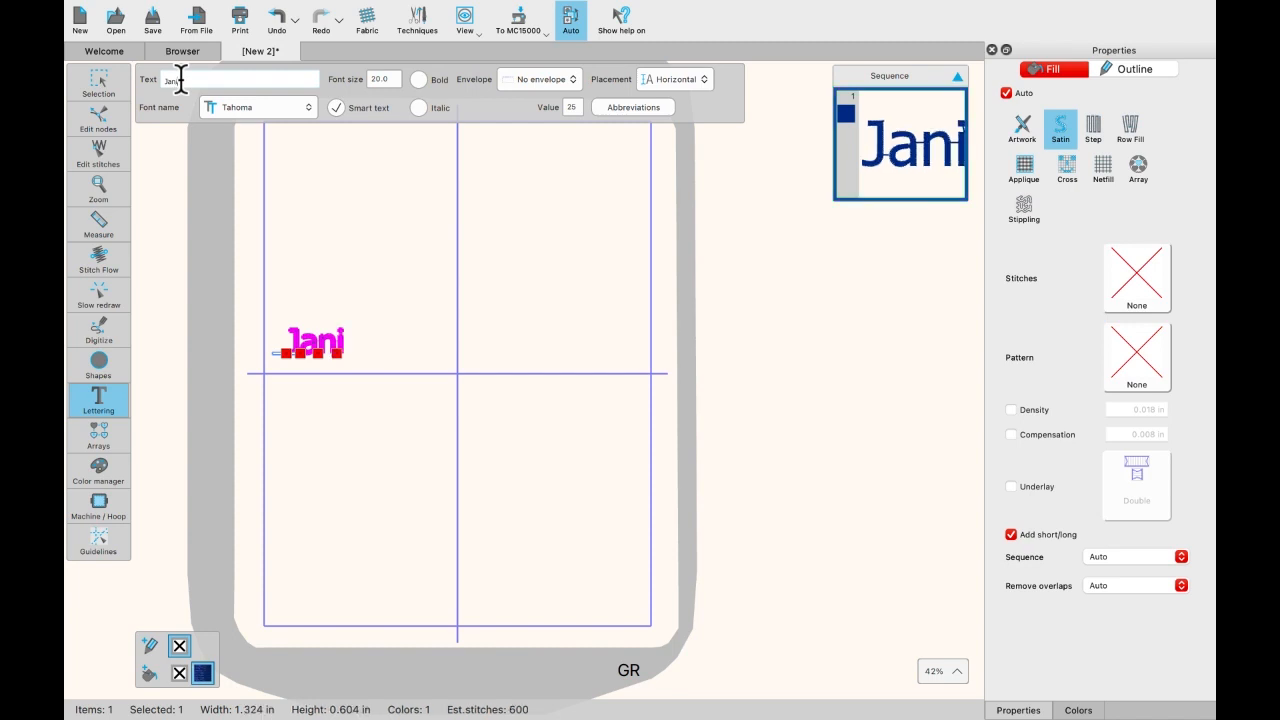
{"action": "key", "text": "BackSpace"}
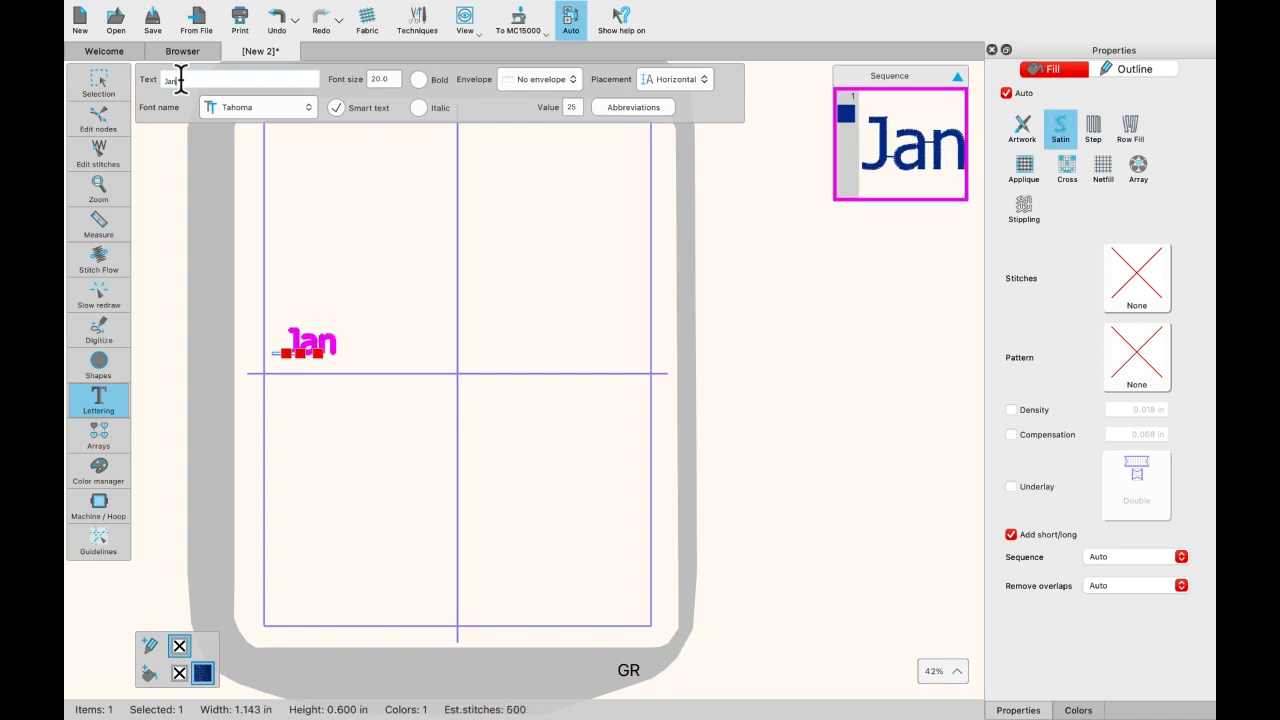
{"action": "type", "text": "ome"}
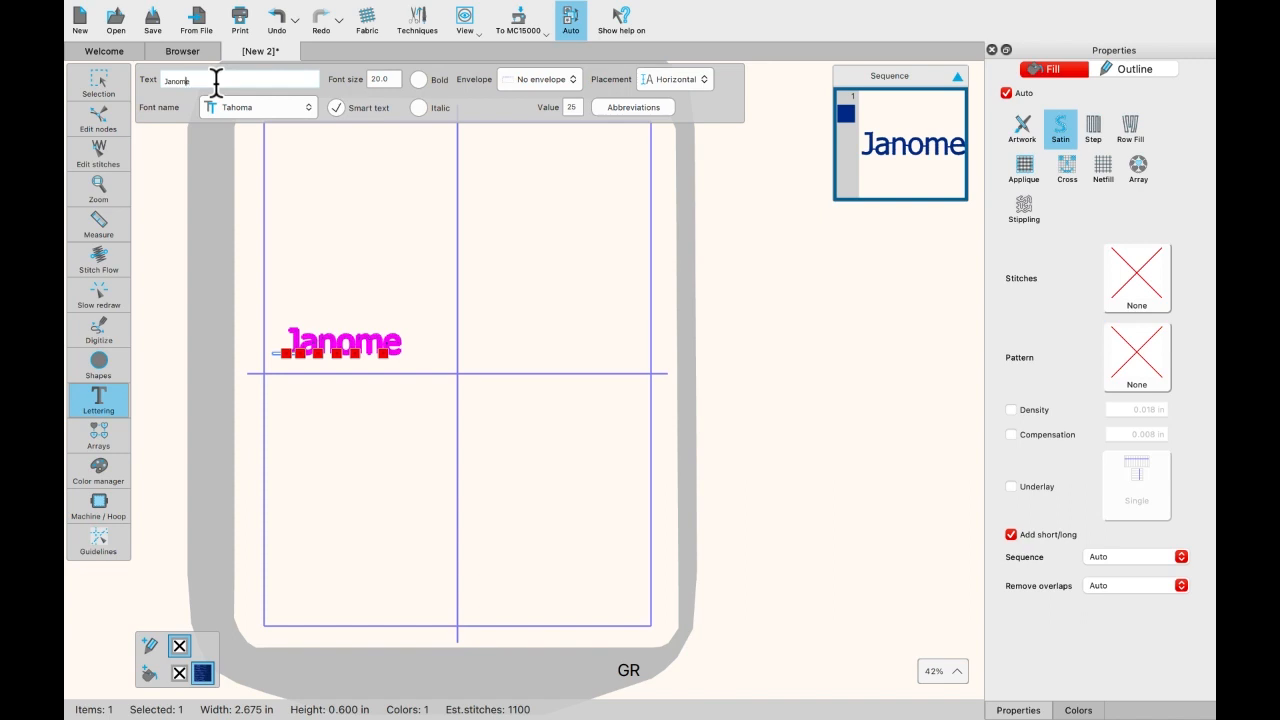
Step: Try inserting a space between "Jan" and "ome" in the lettering, and remove it again
{"action": "key", "text": "Left"}
{"action": "key", "text": "Left"}
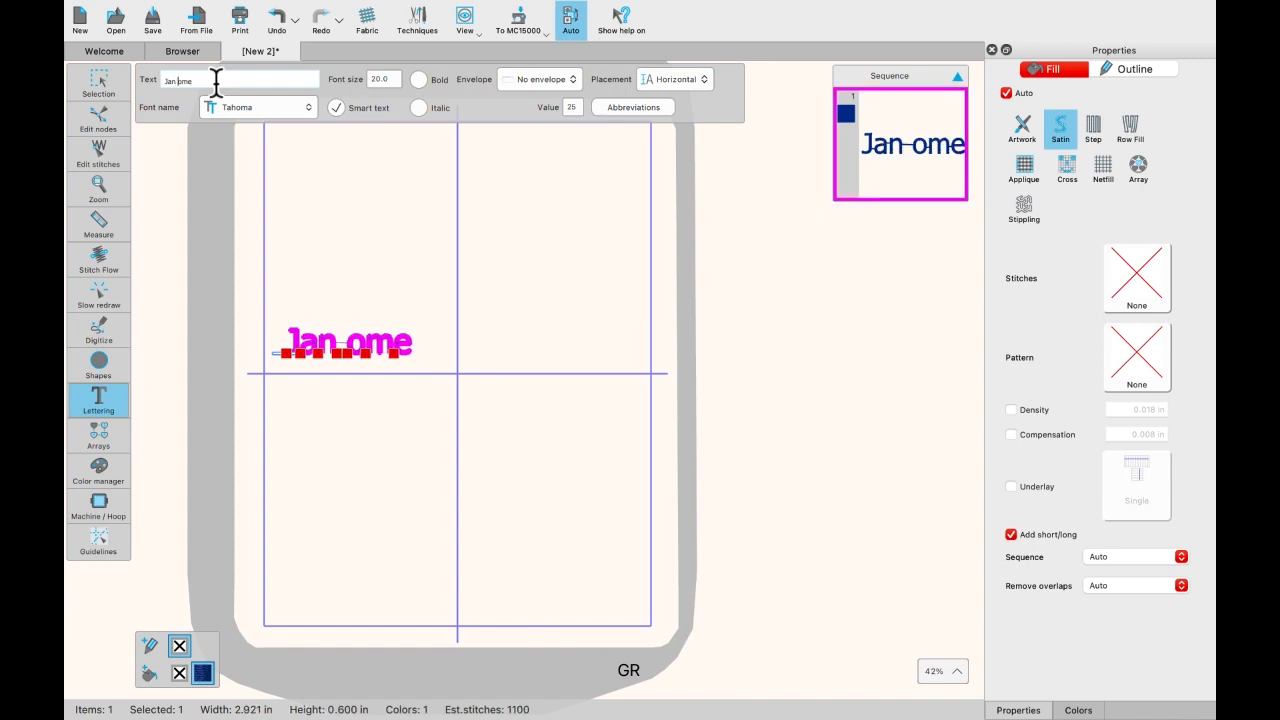
{"action": "key", "text": "BackSpace"}
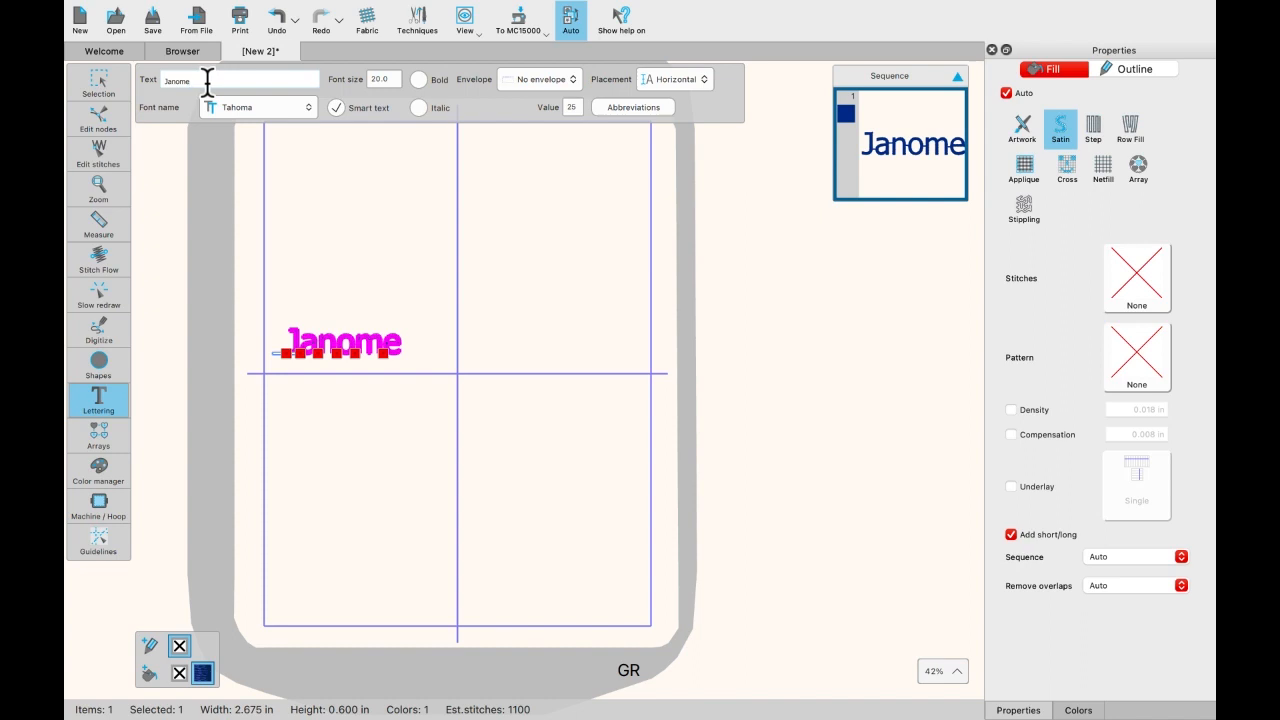
Step: Extend the lettering so that it reads "Janome is love"
{"action": "type", "text": "is"}
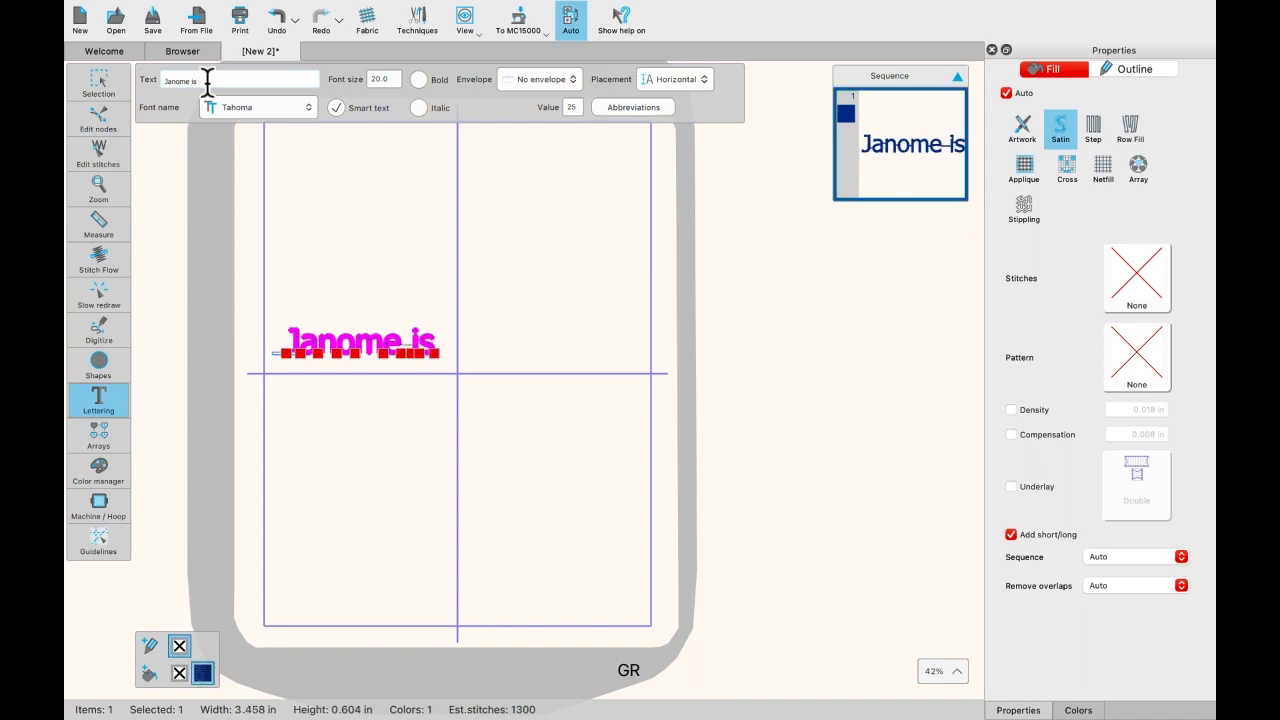
{"action": "type", "text": " love"}
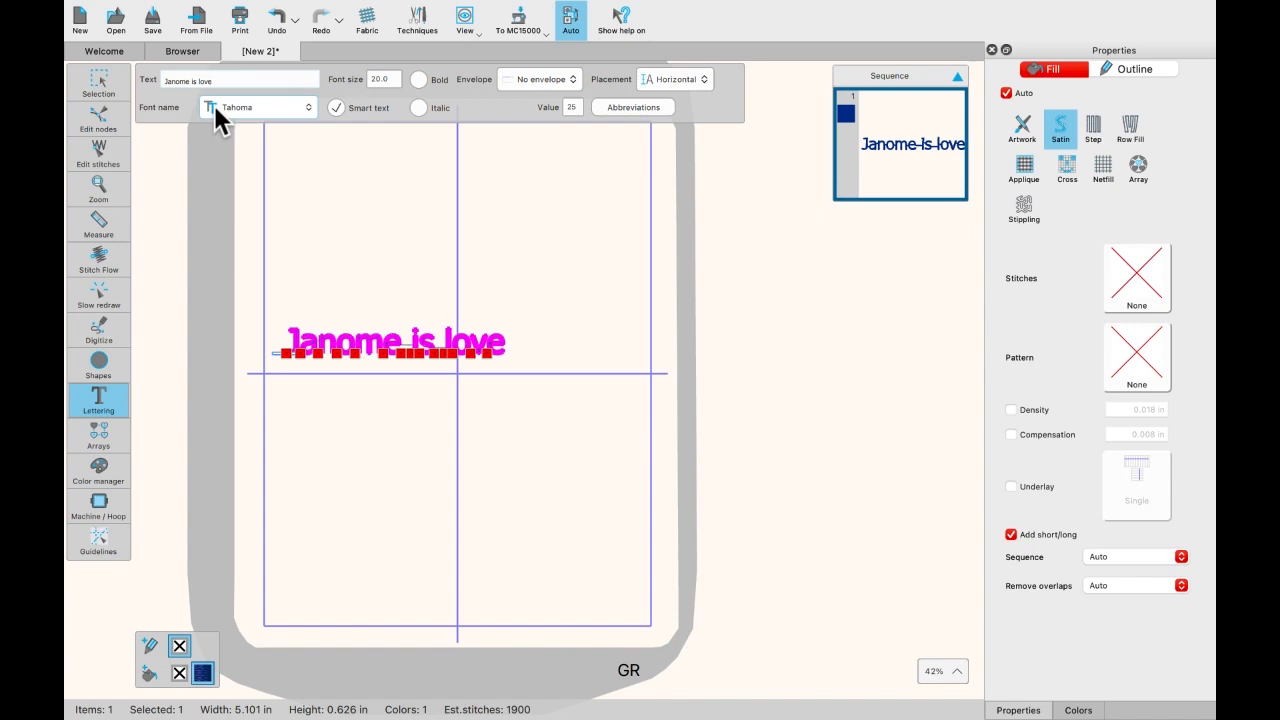
Step: Examine the fonts available for the lettering, including the xpg series, keep Tahoma and end the text entry
{"action": "left_click", "coordinate": [308, 107]}
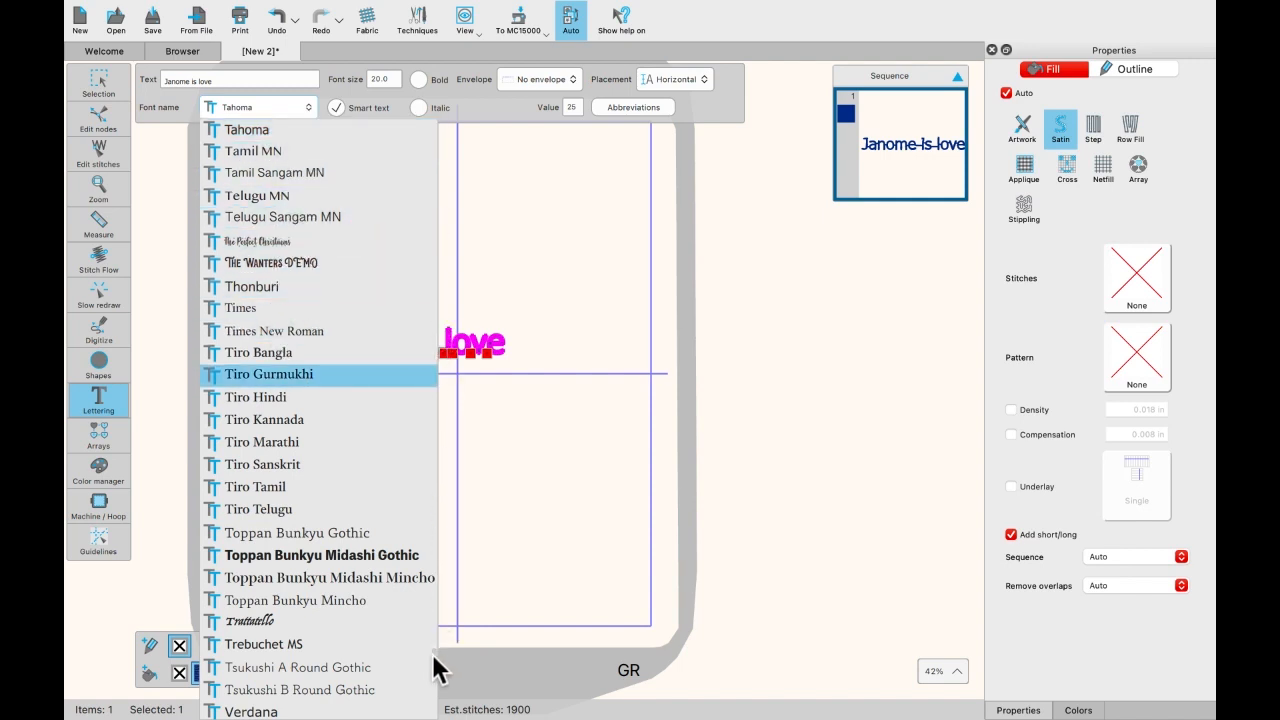
{"action": "scroll", "coordinate": [437, 554], "scroll_direction": "up", "scroll_amount": 10}
{"action": "scroll", "coordinate": [440, 520], "scroll_direction": "up", "scroll_amount": 15}
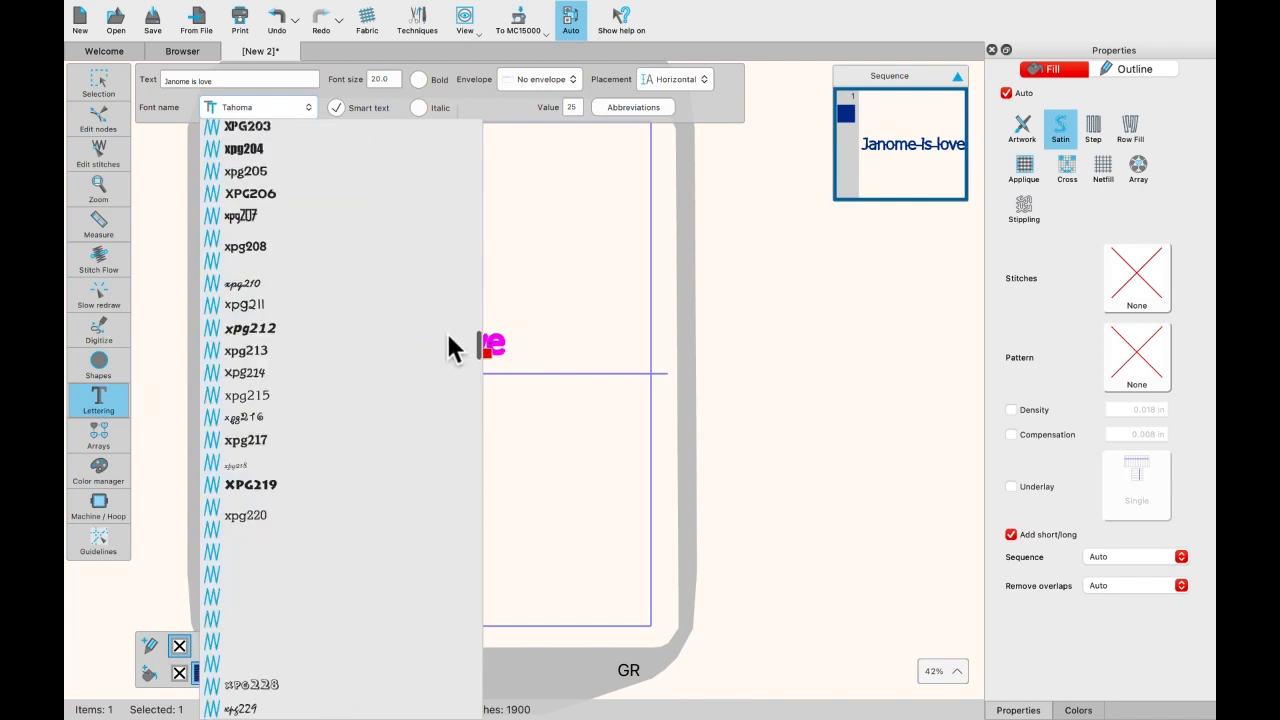
{"action": "scroll", "coordinate": [446, 330], "scroll_direction": "down", "scroll_amount": 1}
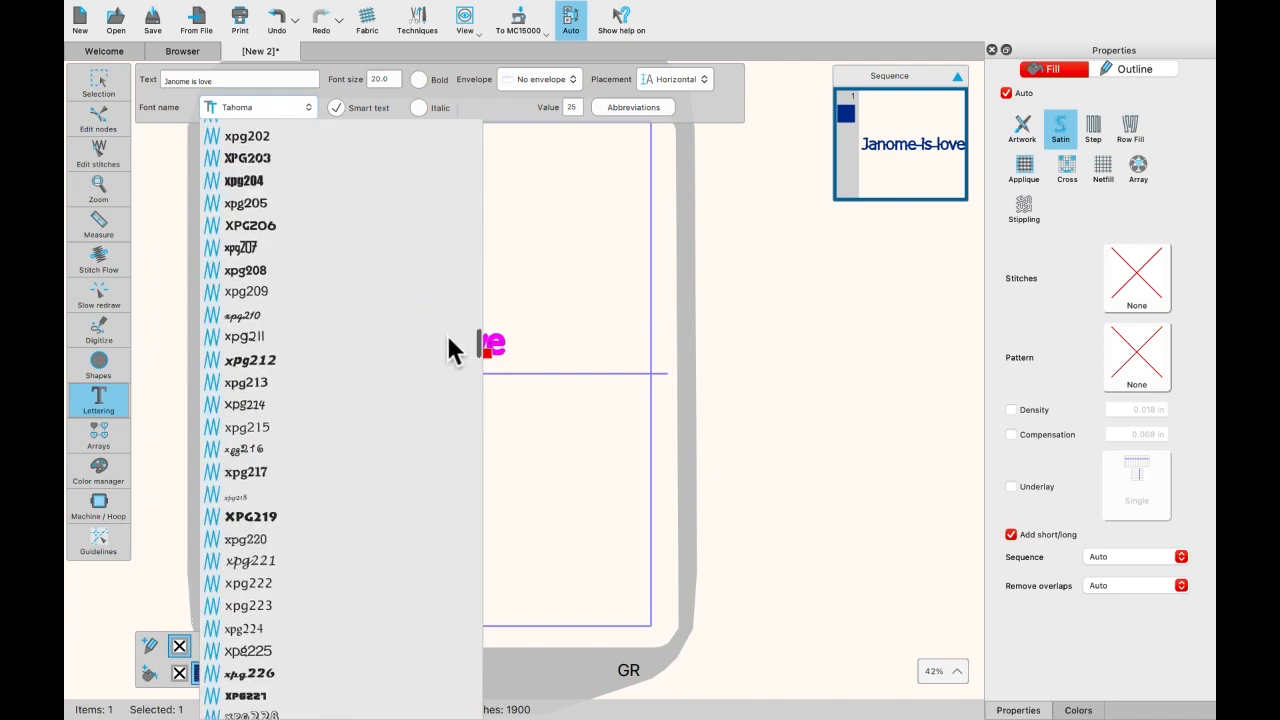
{"action": "left_click", "coordinate": [582, 312]}
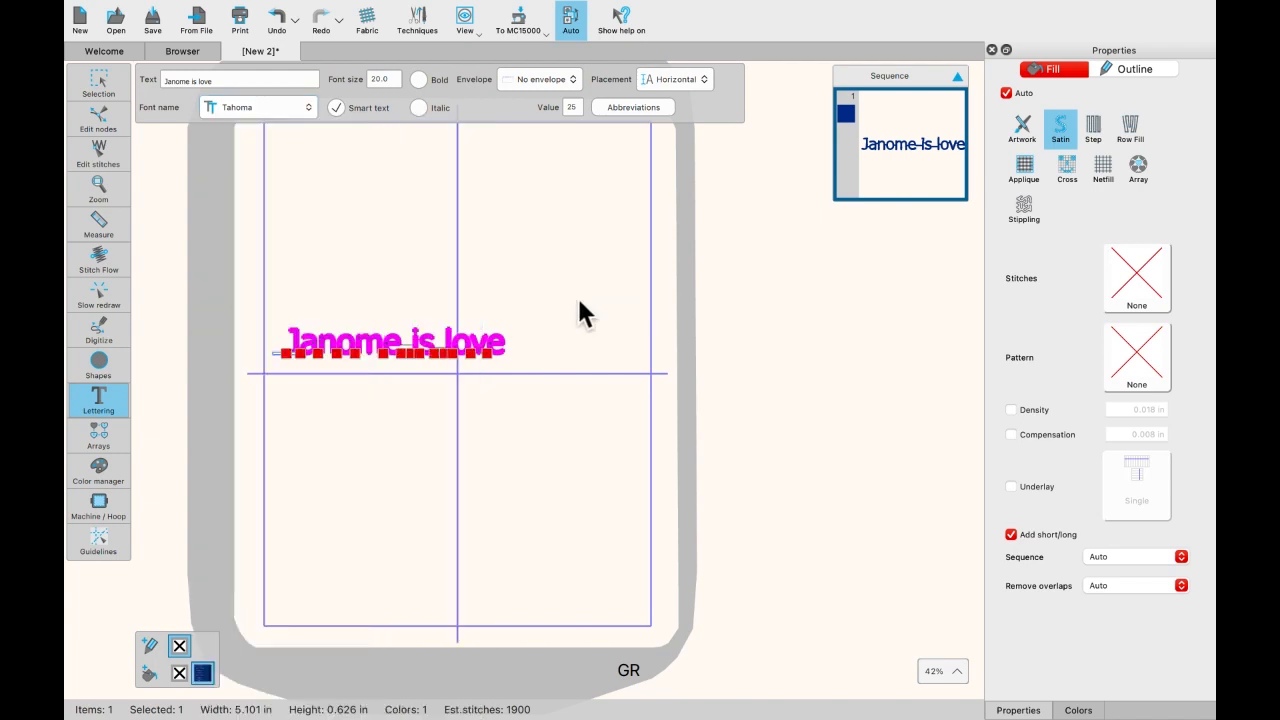
{"action": "left_click", "coordinate": [579, 301]}
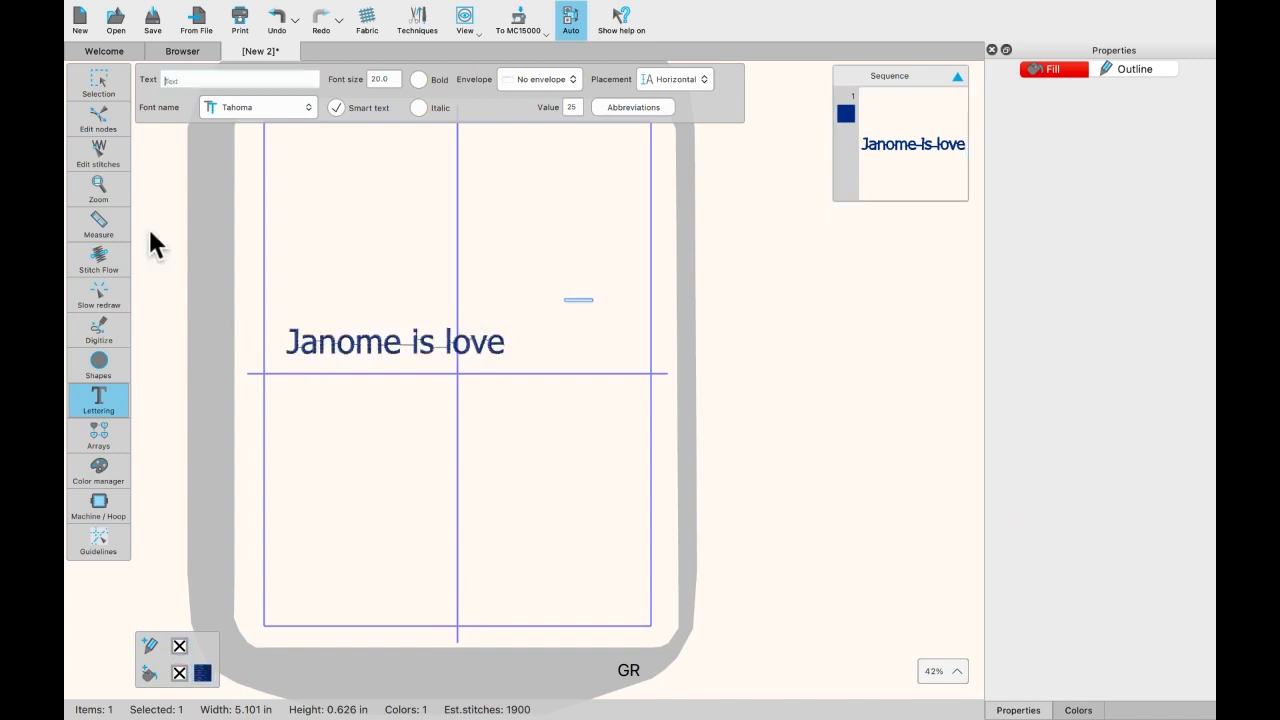
Step: Select the "Janome is love" lettering and reopen it for text editing
{"action": "left_click", "coordinate": [90, 84]}
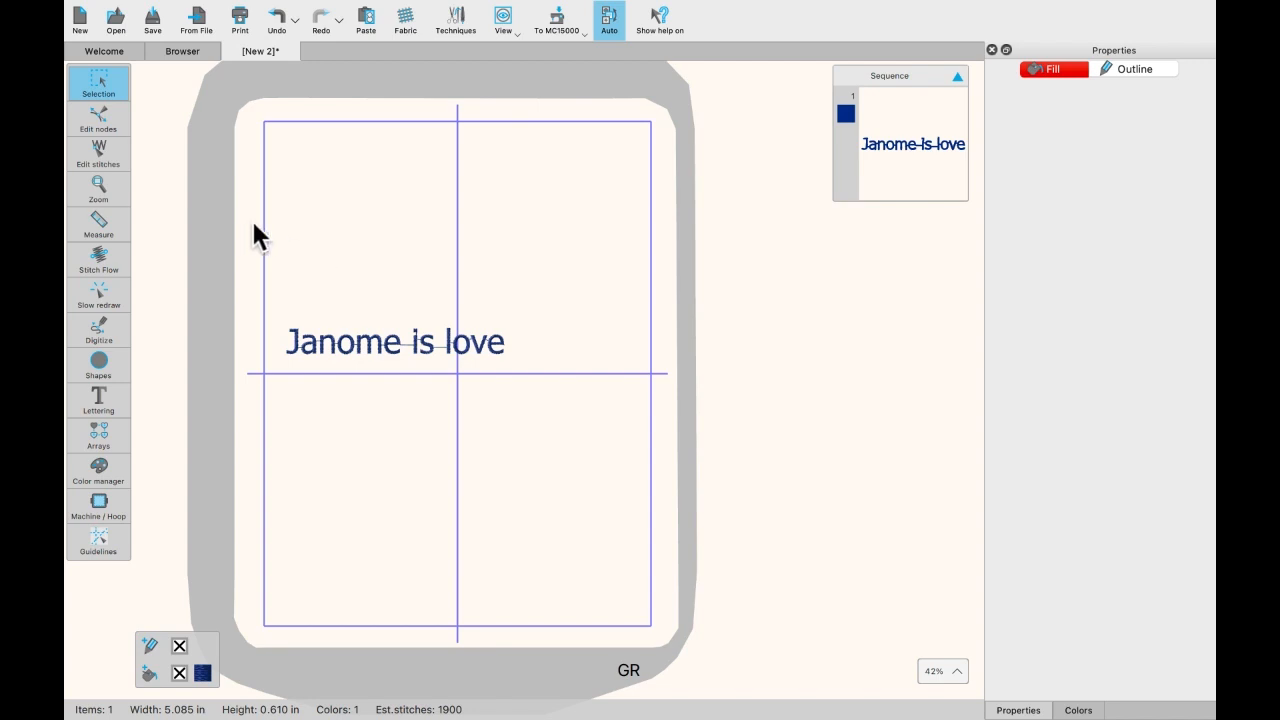
{"action": "left_click_drag", "start_coordinate": [252, 270], "coordinate": [343, 352]}
{"action": "scroll", "coordinate": [218, 302], "scroll_direction": "down", "scroll_amount": 4}
{"action": "scroll", "coordinate": [218, 302], "scroll_direction": "left", "scroll_amount": 5}
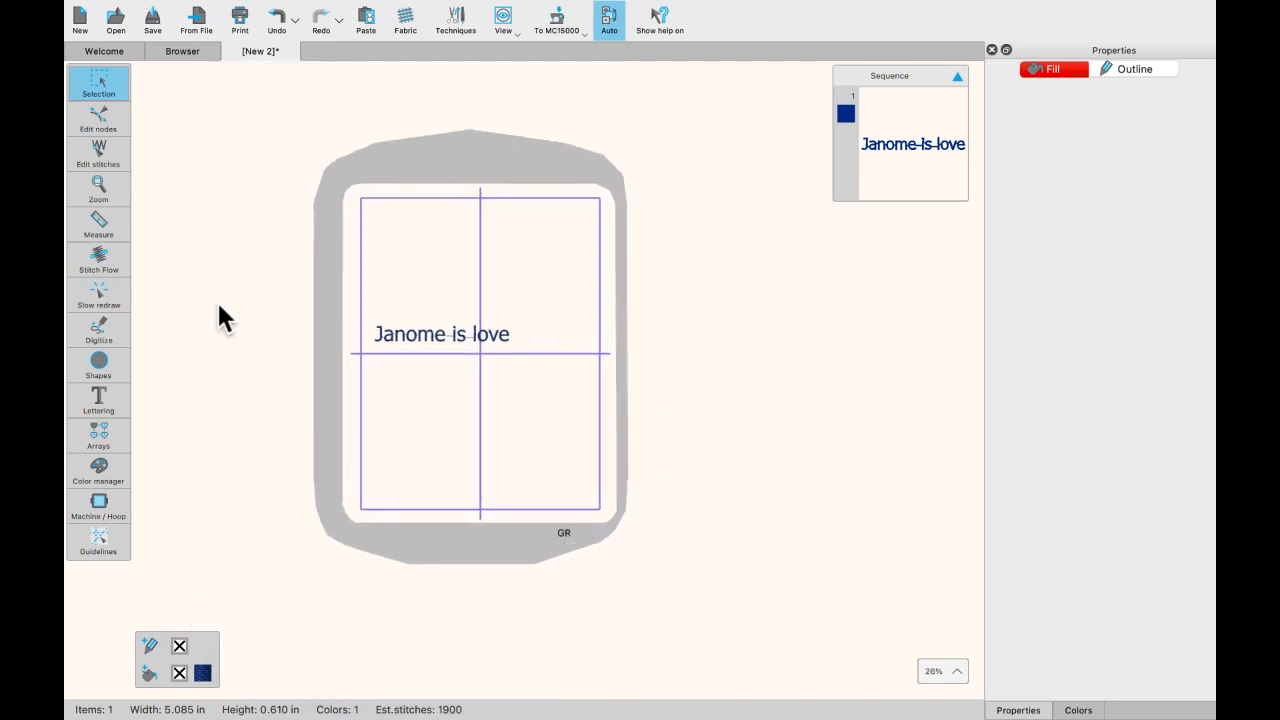
{"action": "scroll", "coordinate": [566, 285], "scroll_direction": "up", "scroll_amount": 4}
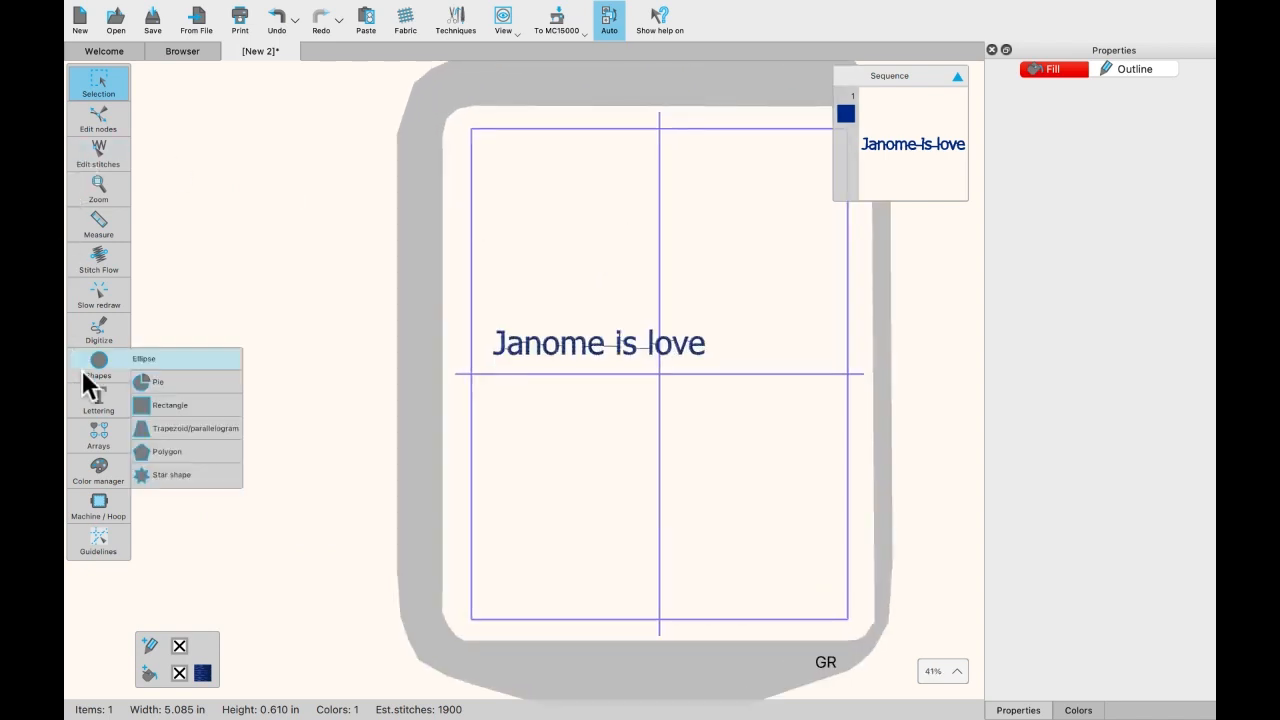
{"action": "left_click", "coordinate": [519, 347]}
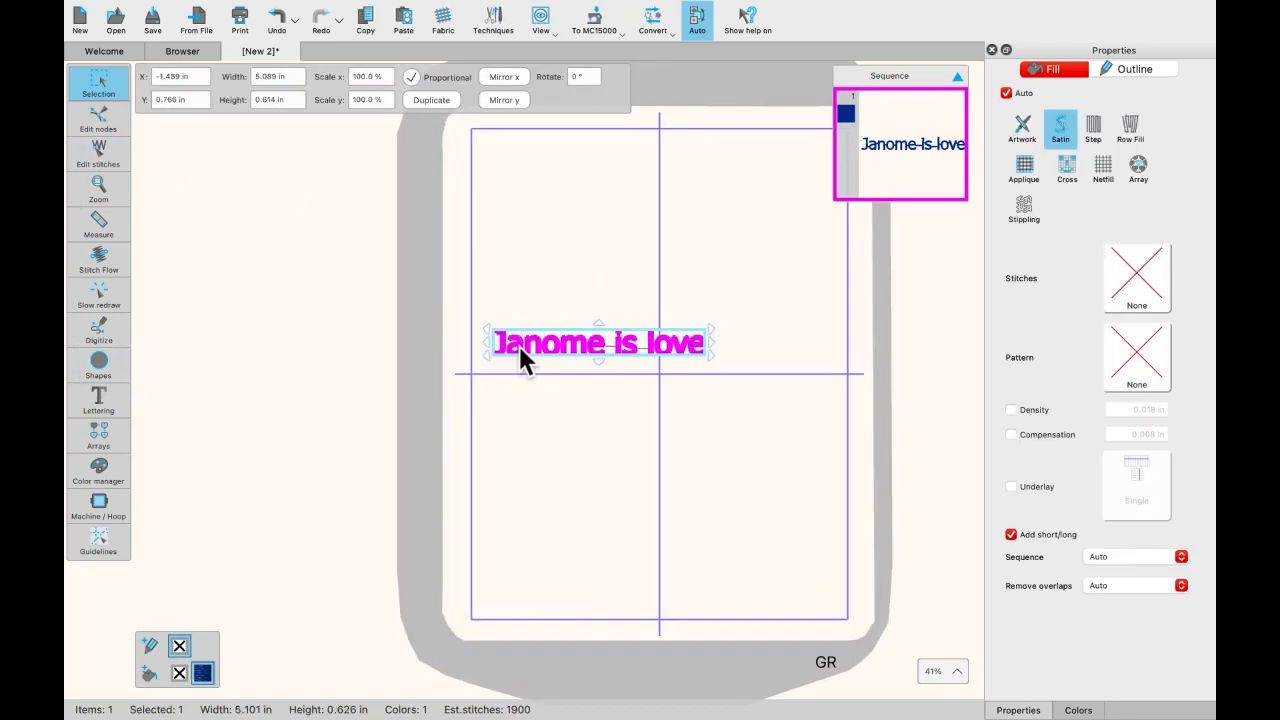
{"action": "left_click", "coordinate": [127, 398]}
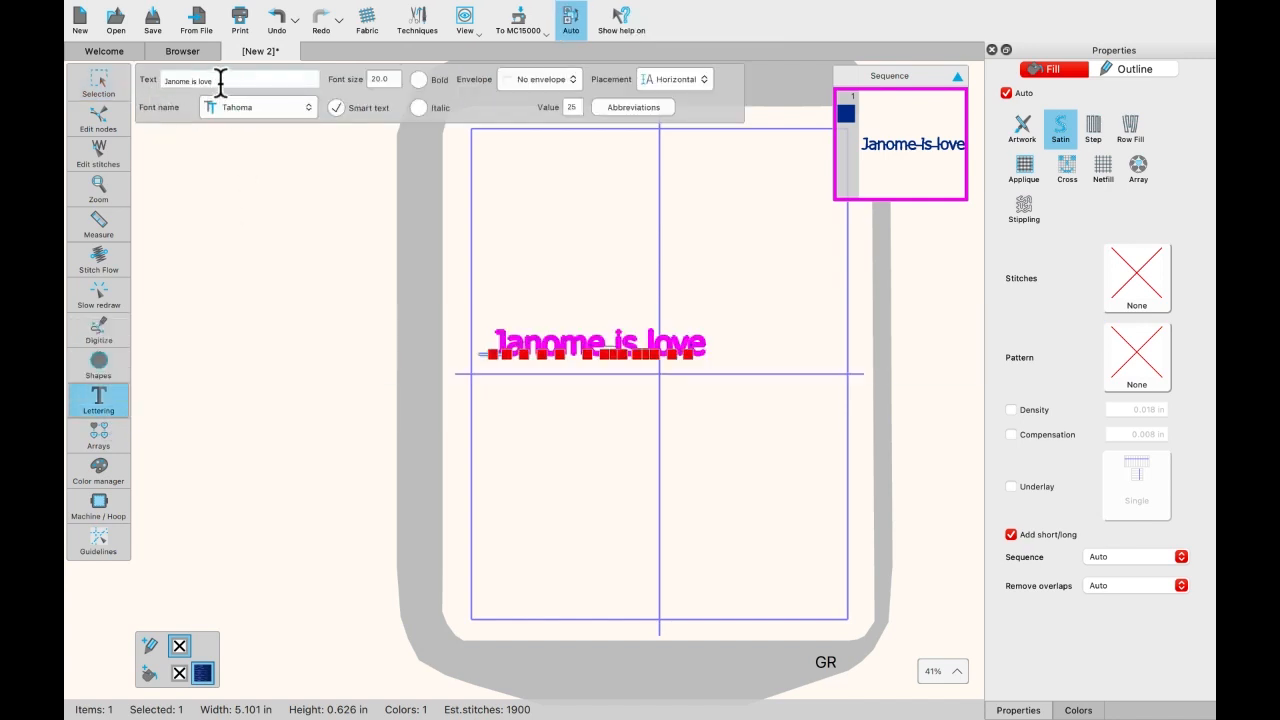
Step: Try the lettering in the Times New Roman font and in the embroidery font xpg239
{"action": "left_click", "coordinate": [306, 104]}
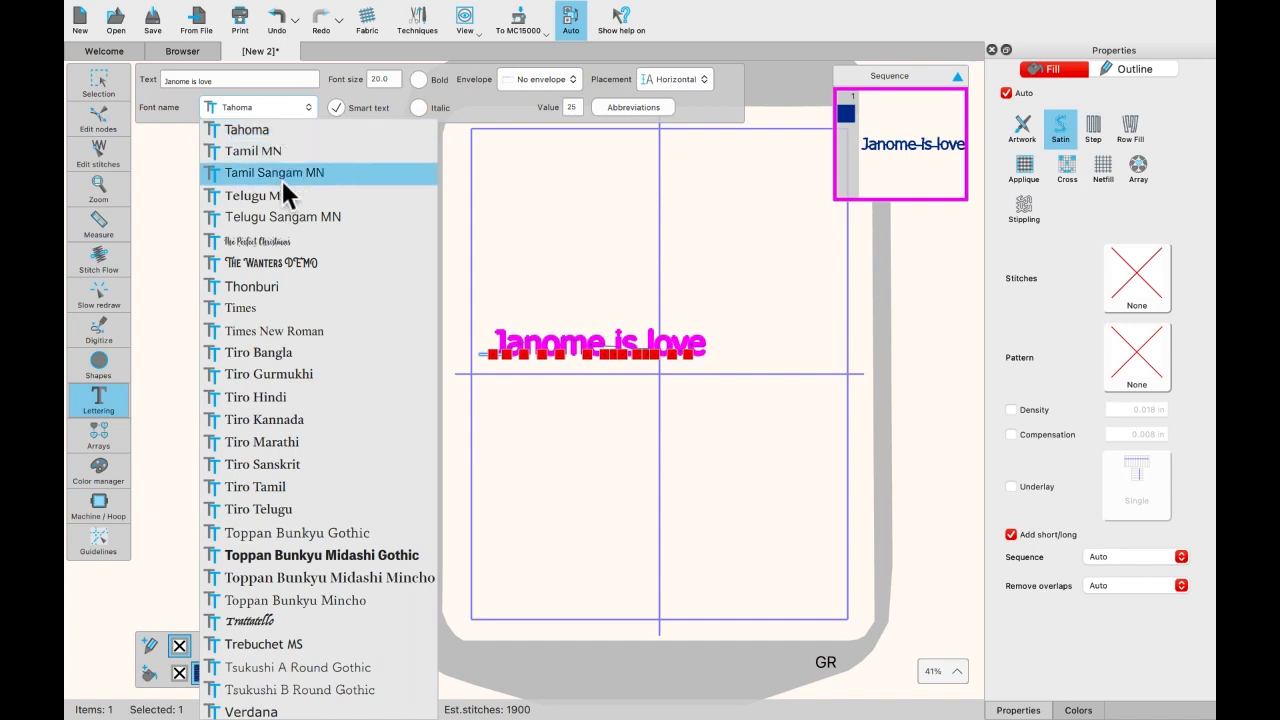
{"action": "left_click", "coordinate": [254, 331]}
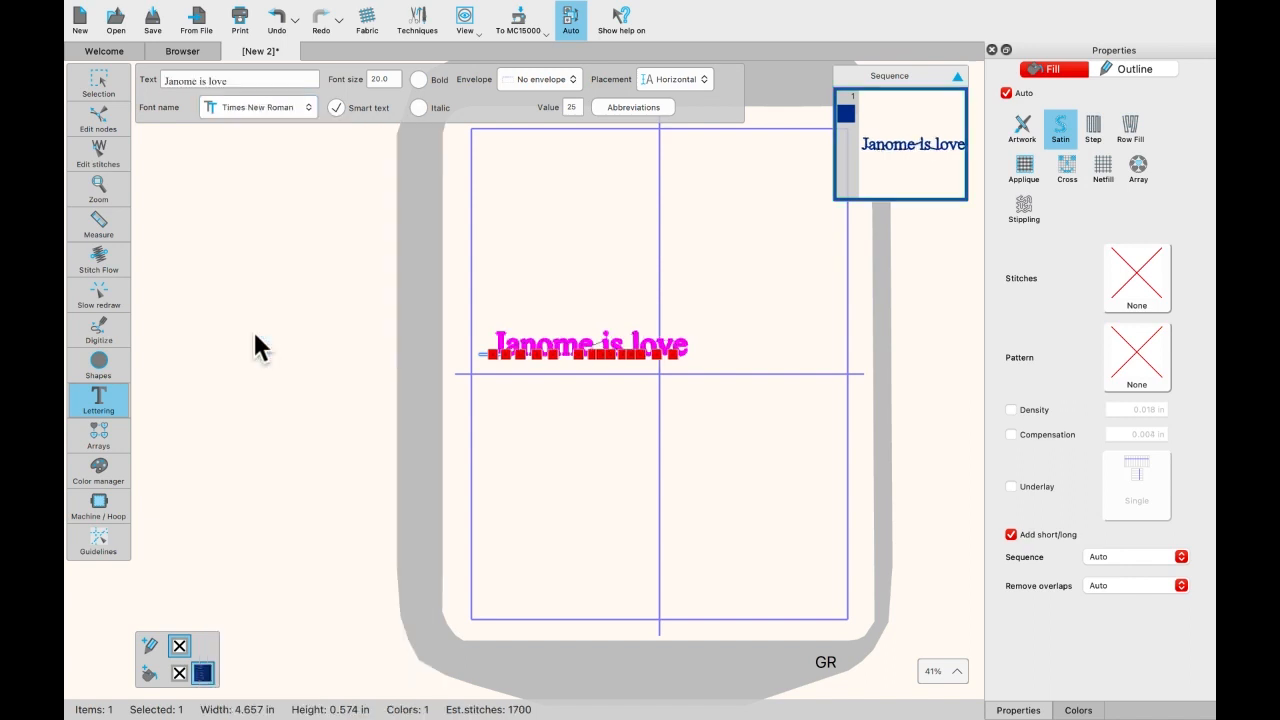
{"action": "left_click", "coordinate": [306, 105]}
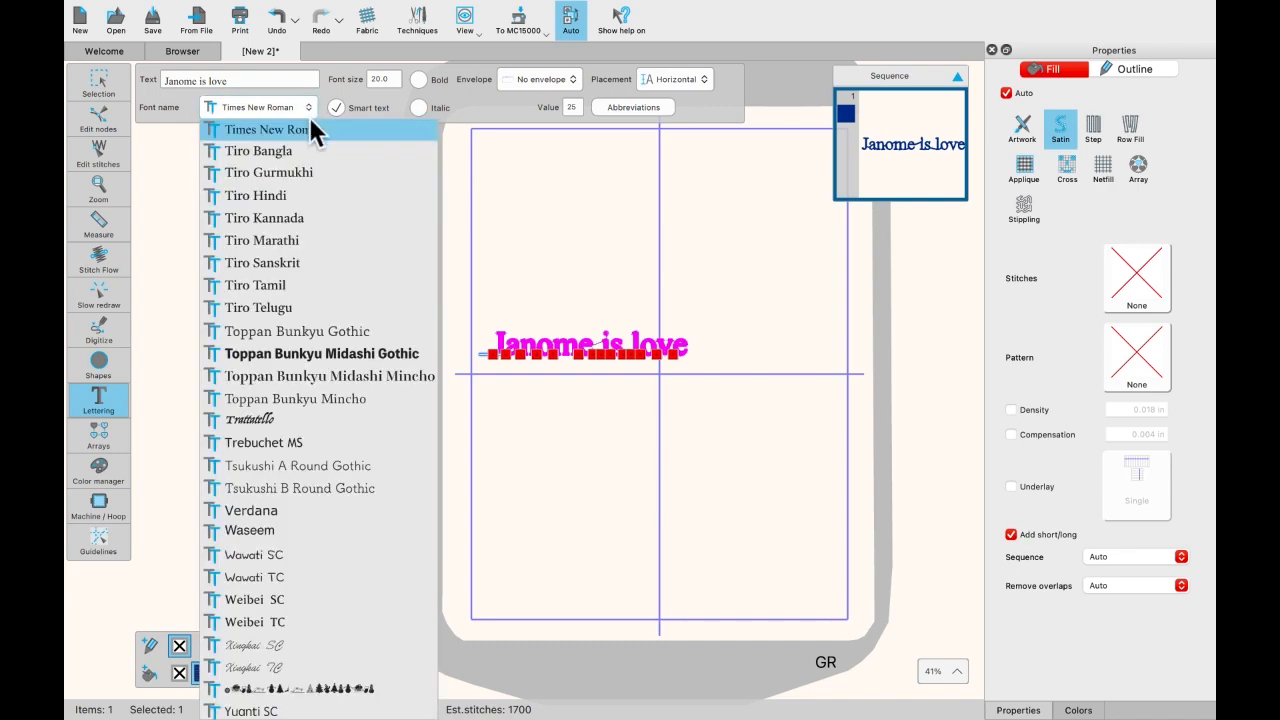
{"action": "scroll", "coordinate": [434, 674], "scroll_direction": "up", "scroll_amount": 8}
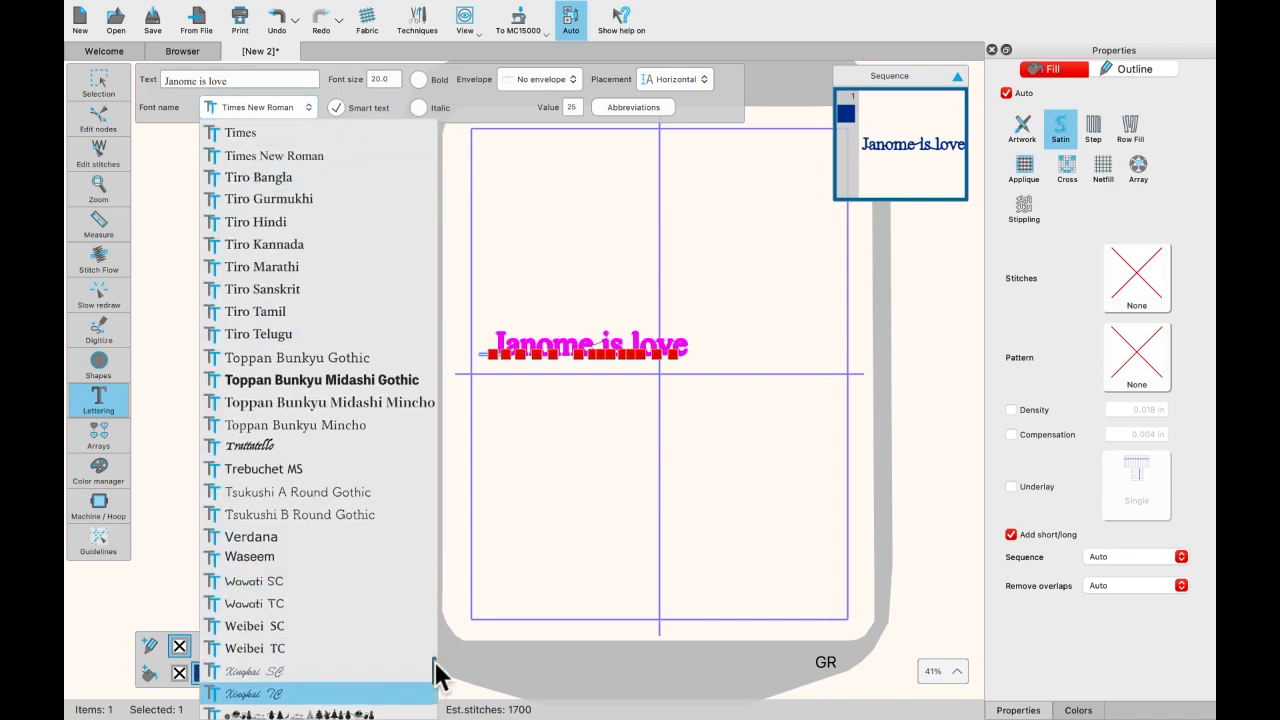
{"action": "scroll", "coordinate": [449, 560], "scroll_direction": "up", "scroll_amount": 20}
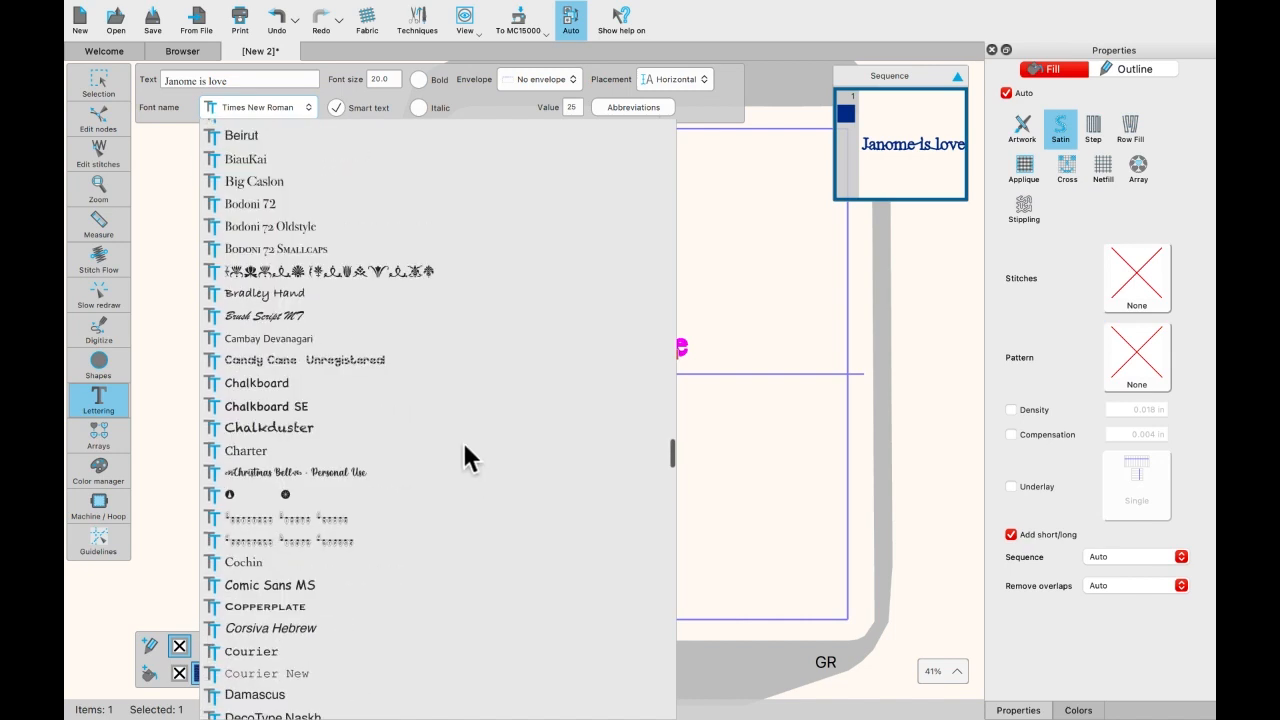
{"action": "scroll", "coordinate": [462, 439], "scroll_direction": "up", "scroll_amount": 4}
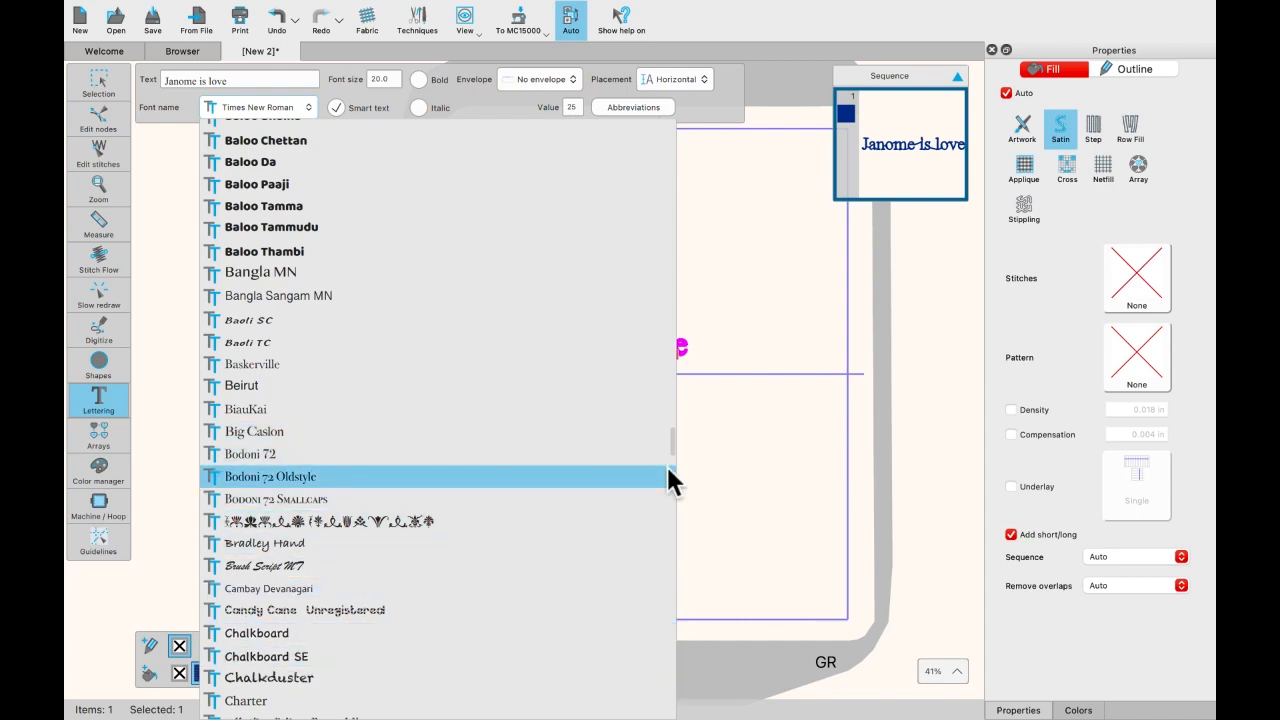
{"action": "left_click_drag", "start_coordinate": [670, 443], "coordinate": [665, 375]}
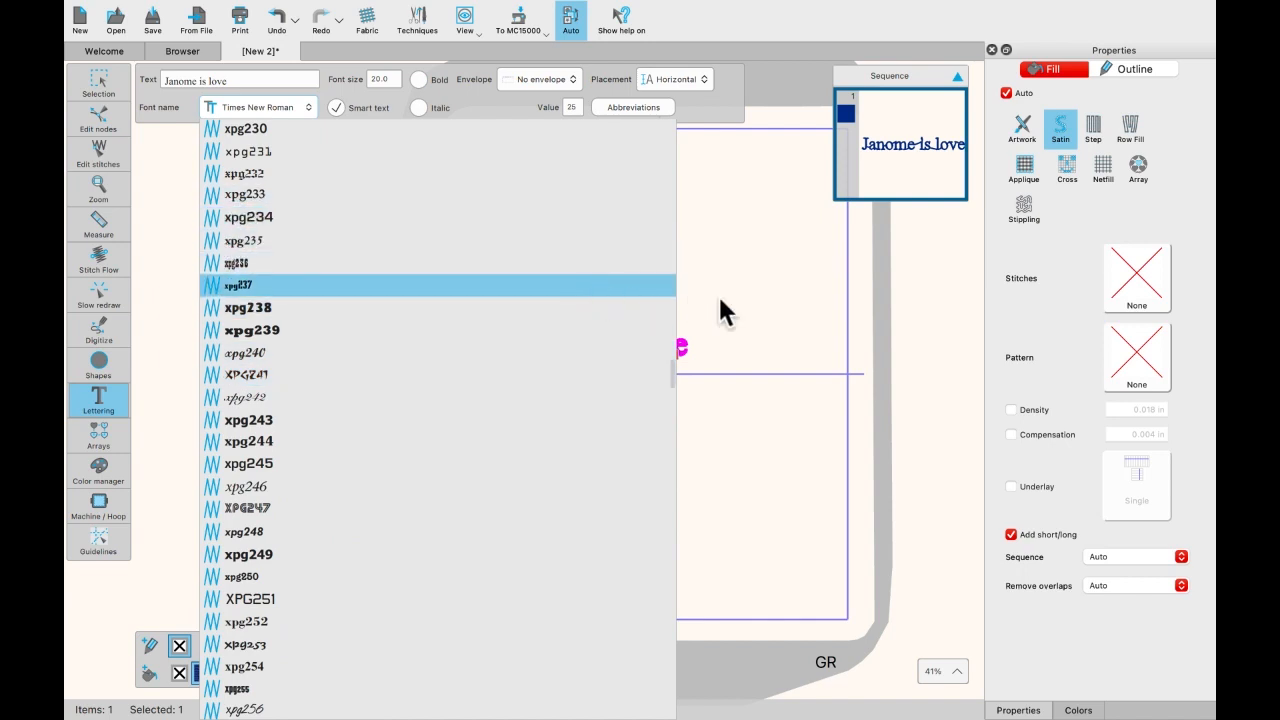
{"action": "scroll", "coordinate": [719, 300], "scroll_direction": "down", "scroll_amount": 3}
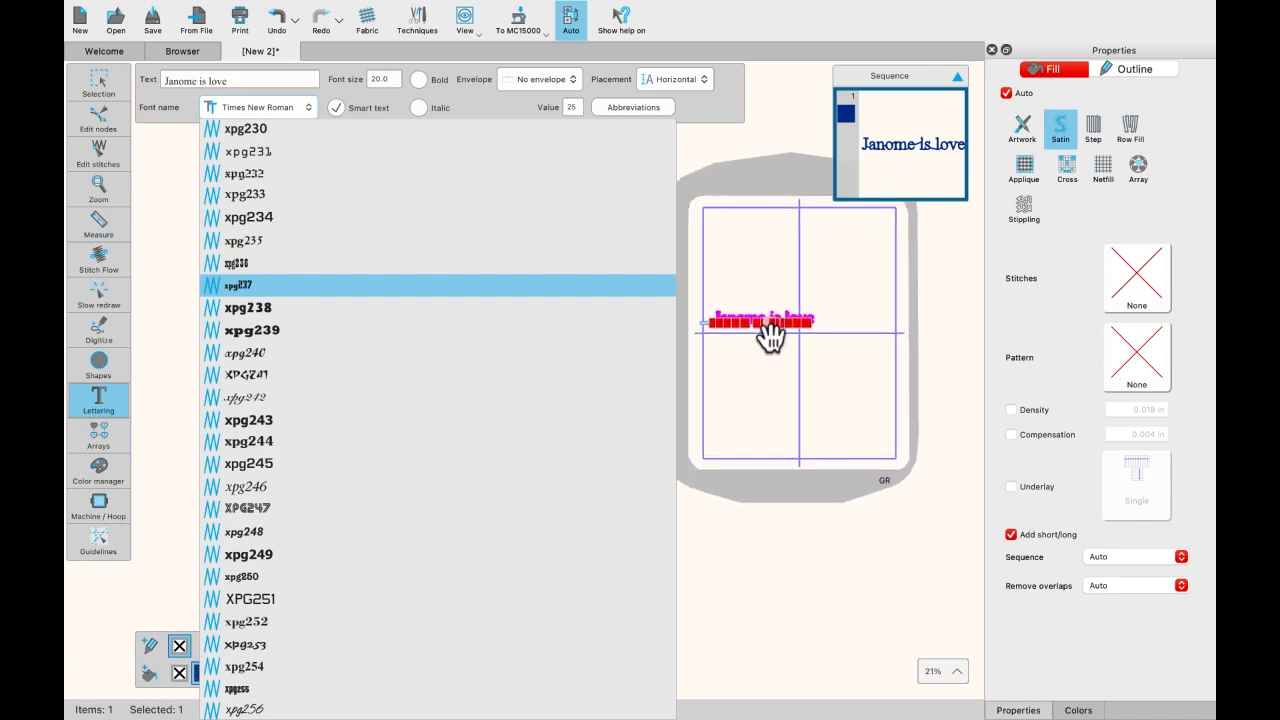
{"action": "scroll", "coordinate": [769, 336], "scroll_direction": "up", "scroll_amount": 3}
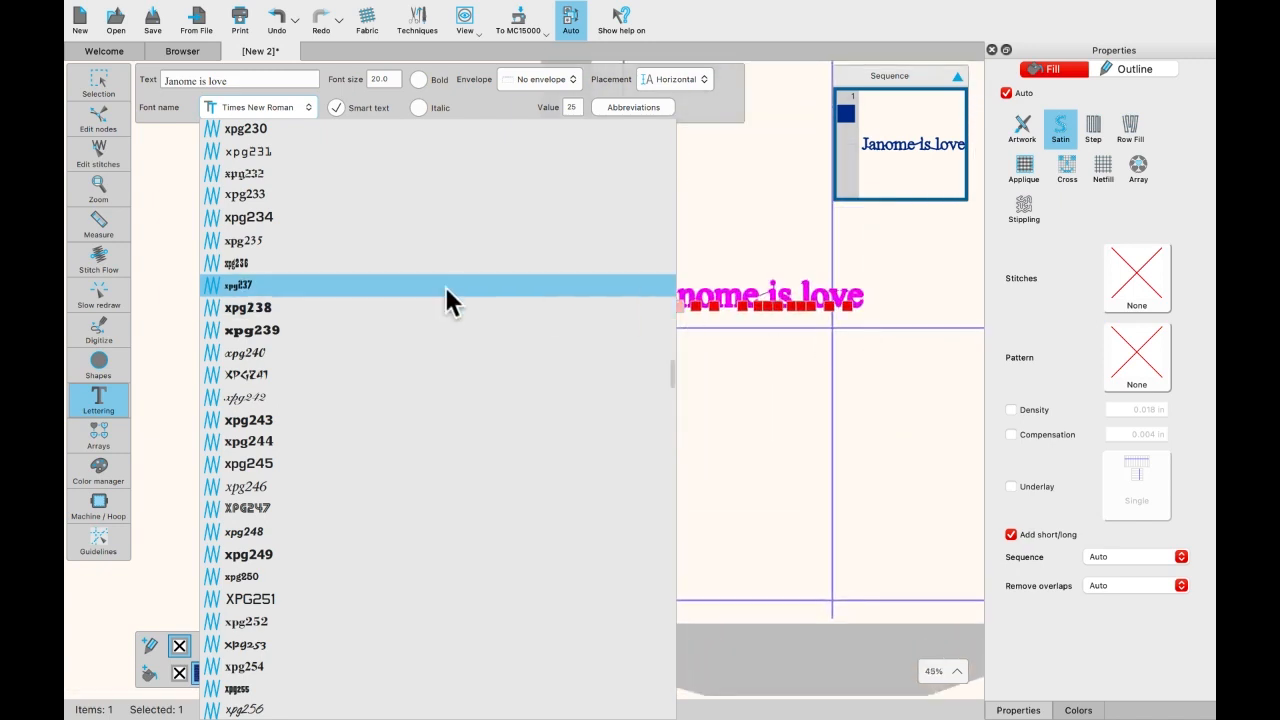
{"action": "left_click", "coordinate": [260, 330]}
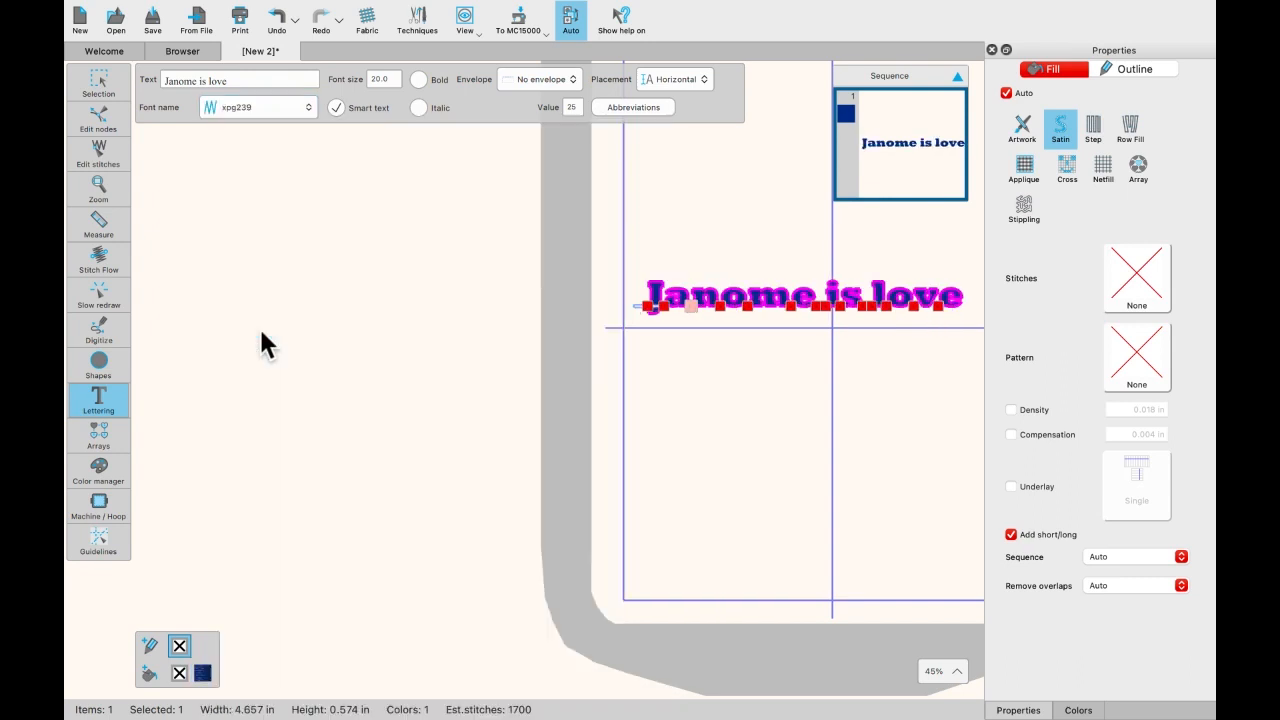
Step: Try the embroidery fonts xpg256 and xpg249 on the "Janome is love" lettering
{"action": "left_click", "coordinate": [308, 104]}
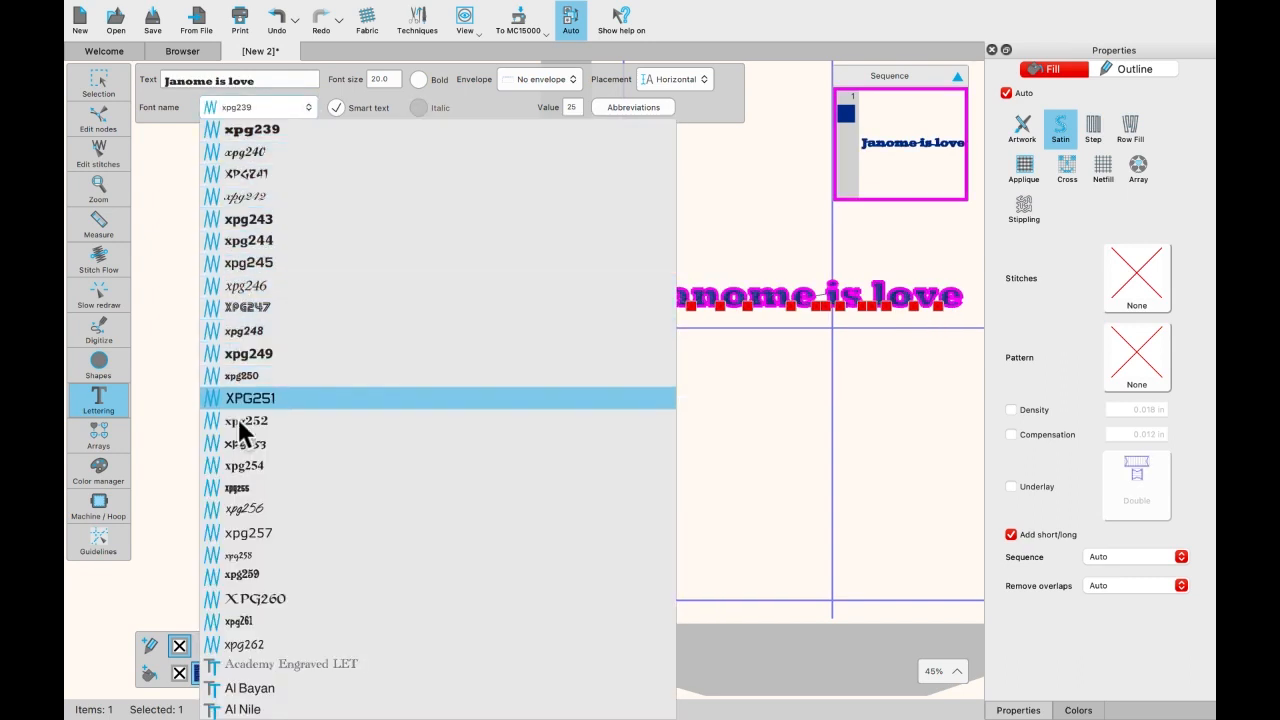
{"action": "left_click", "coordinate": [239, 509]}
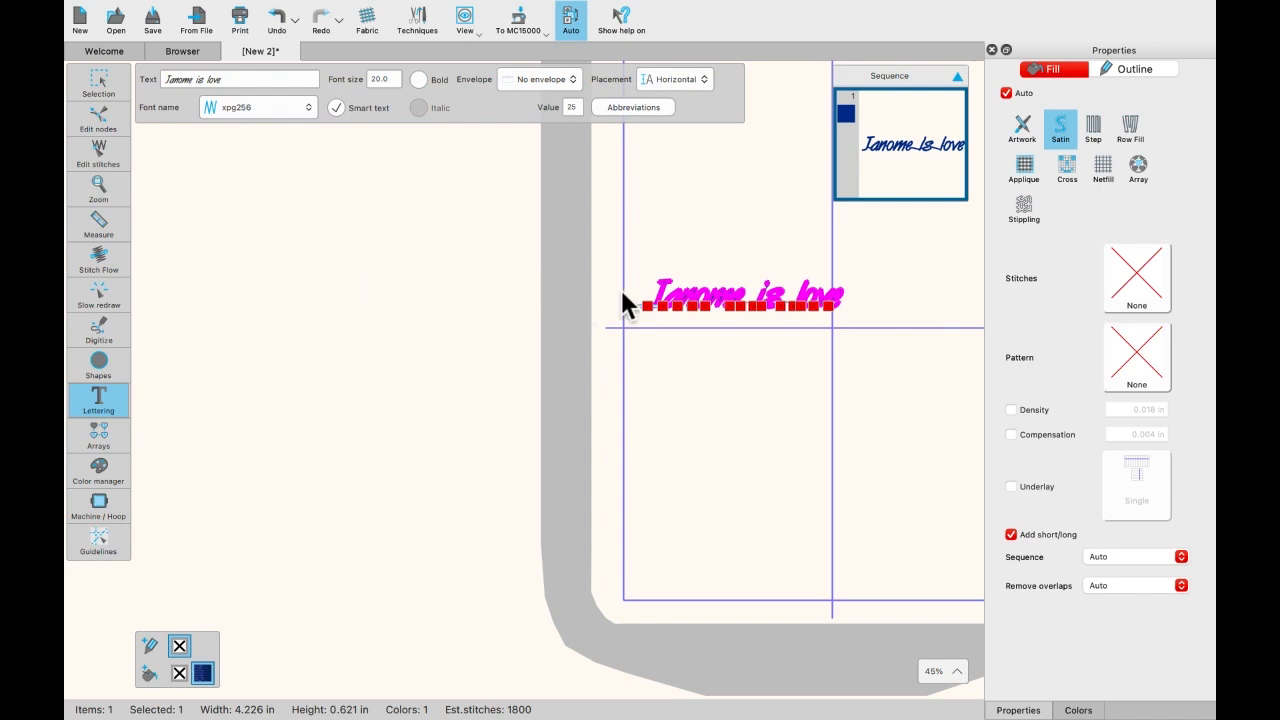
{"action": "left_click", "coordinate": [308, 106]}
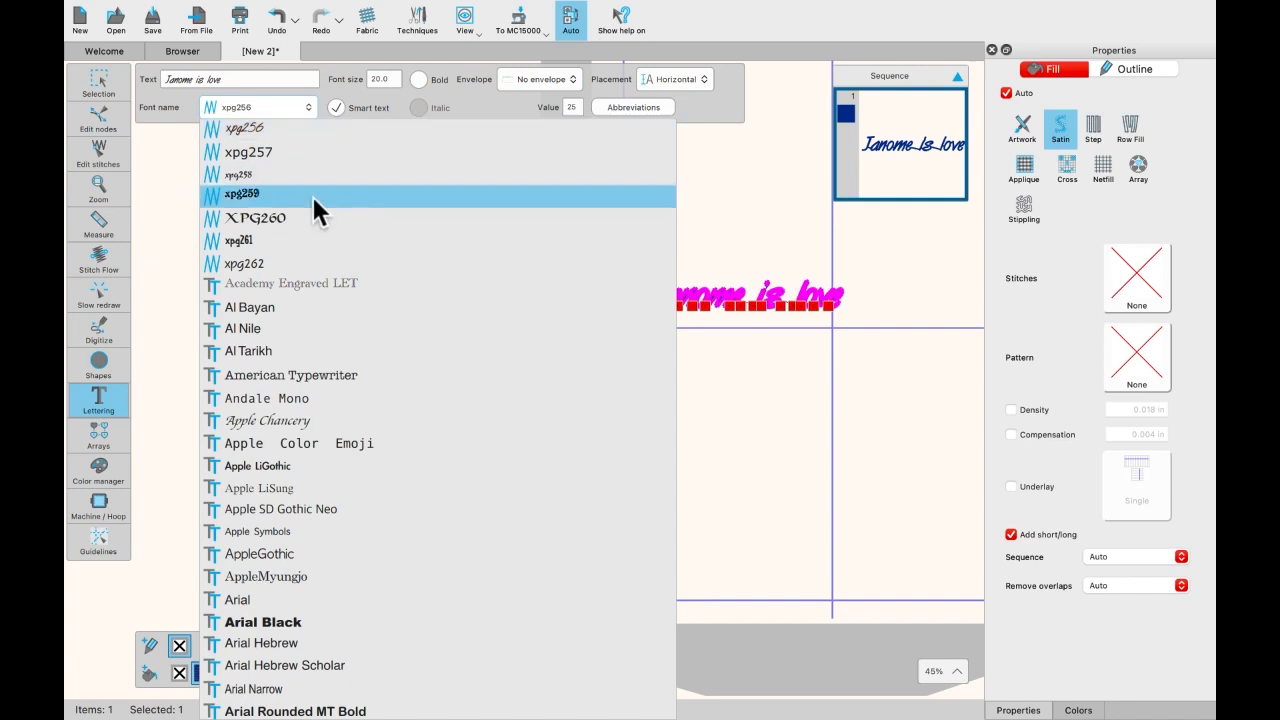
{"action": "scroll", "coordinate": [313, 200], "scroll_direction": "up", "scroll_amount": 5}
{"action": "scroll", "coordinate": [311, 193], "scroll_direction": "up", "scroll_amount": 3}
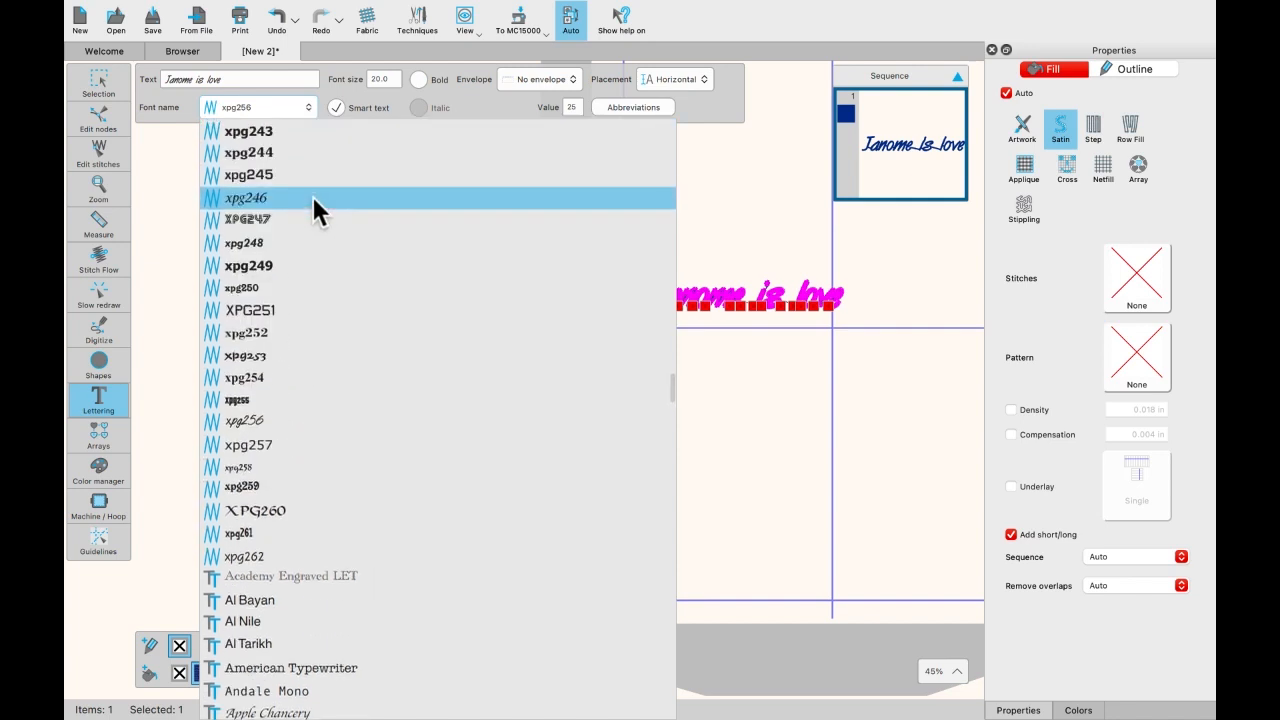
{"action": "left_click", "coordinate": [268, 266]}
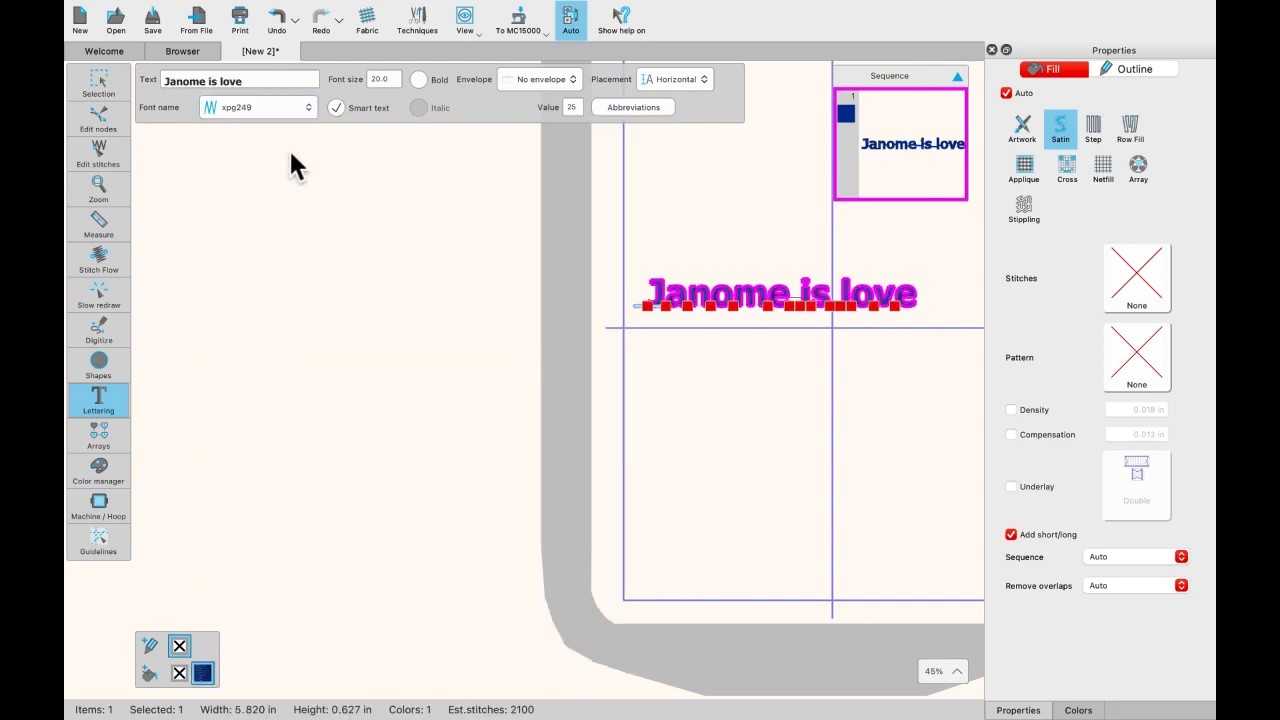
Step: Try the Bodoni Ornaments symbol font on the lettering
{"action": "left_click", "coordinate": [309, 104]}
{"action": "scroll", "coordinate": [281, 493], "scroll_direction": "down", "scroll_amount": 5}
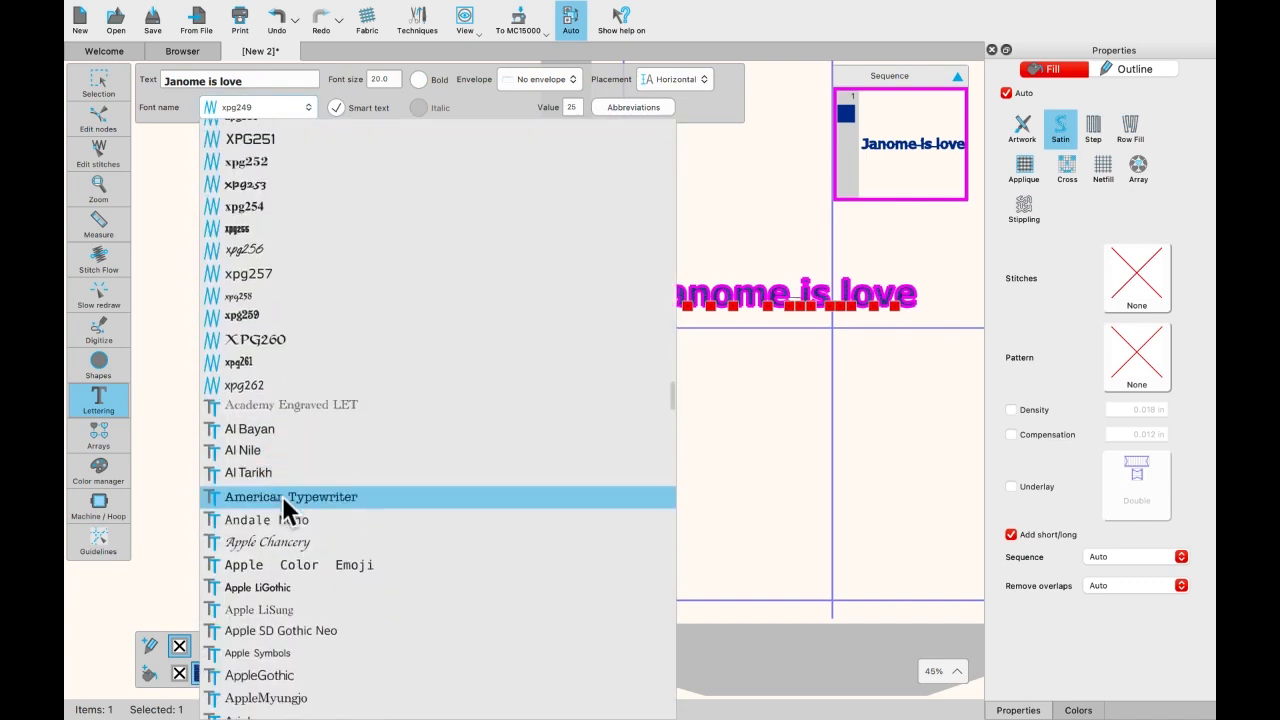
{"action": "scroll", "coordinate": [282, 496], "scroll_direction": "down", "scroll_amount": 10}
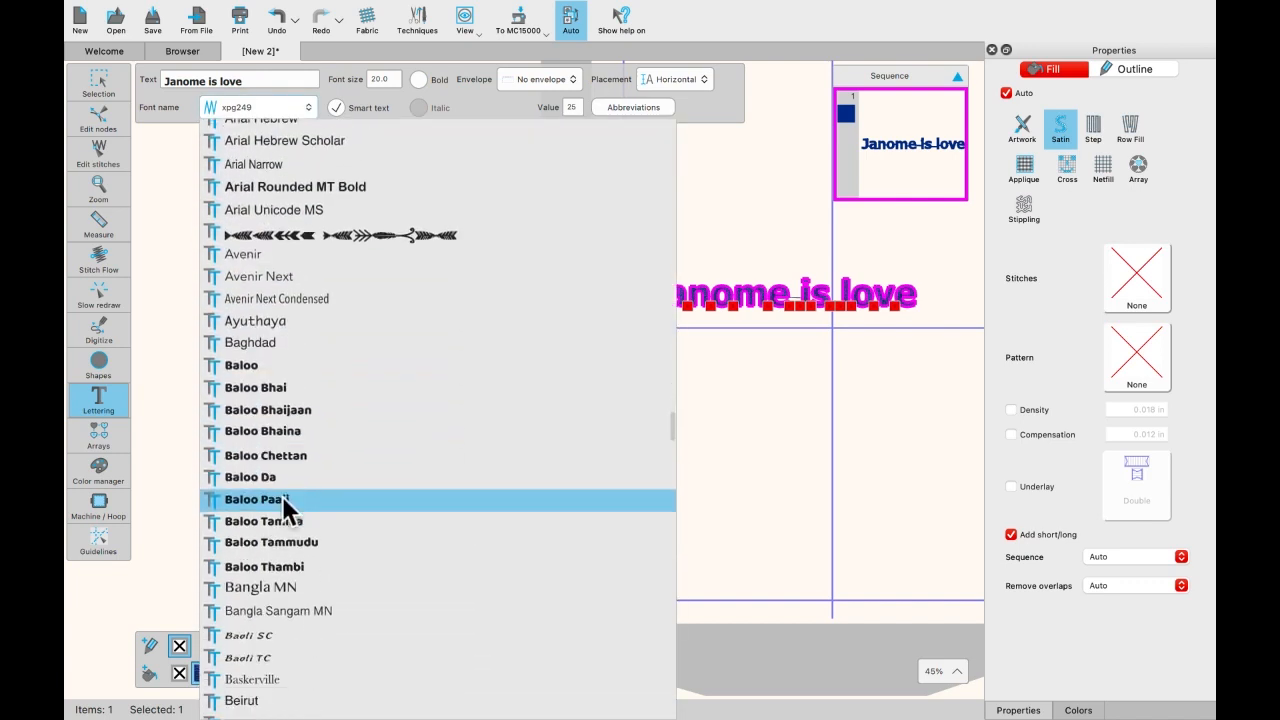
{"action": "scroll", "coordinate": [281, 493], "scroll_direction": "down", "scroll_amount": 5}
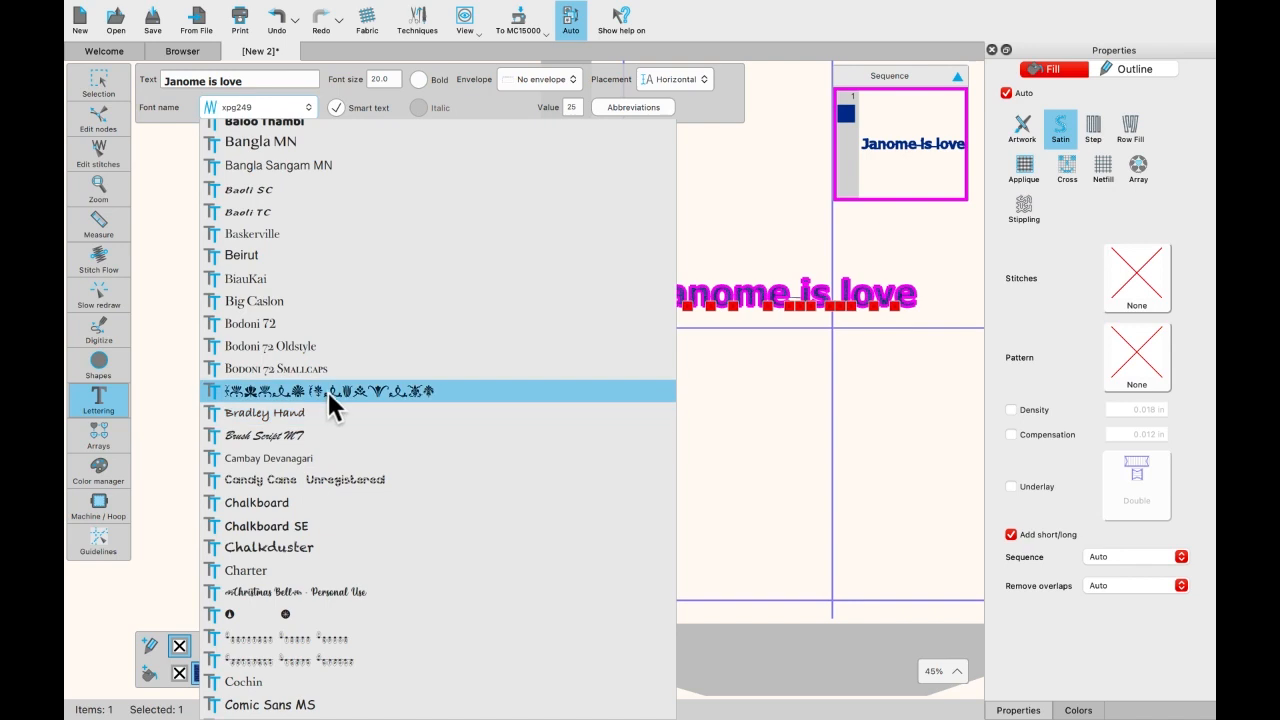
{"action": "left_click", "coordinate": [385, 400]}
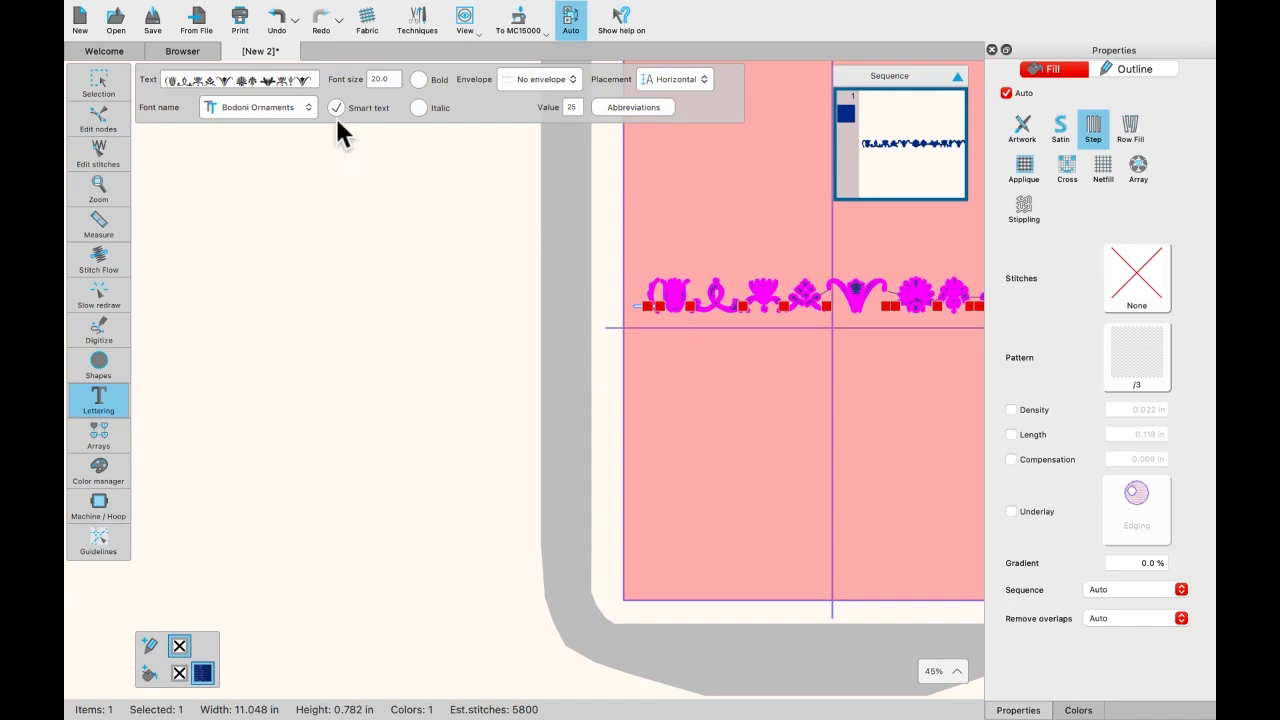
Step: Set the lettering's font to Chalkboard SE
{"action": "left_click", "coordinate": [308, 104]}
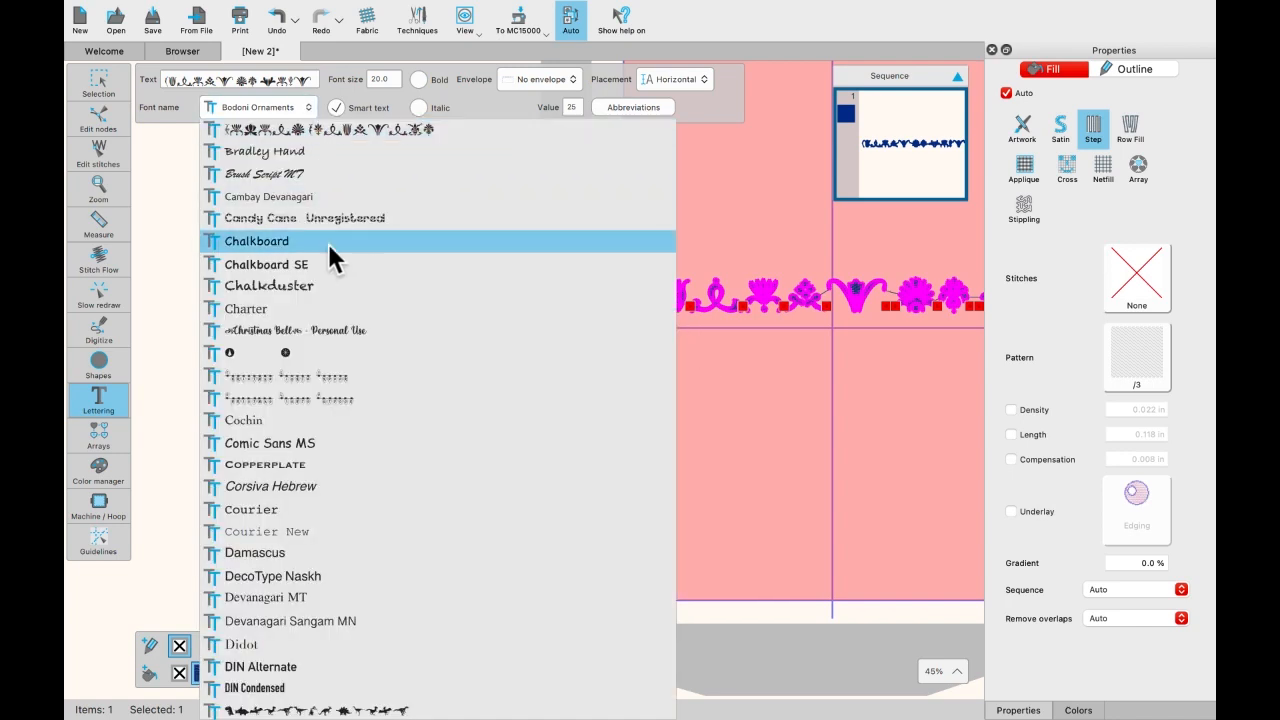
{"action": "scroll", "coordinate": [327, 241], "scroll_direction": "up", "scroll_amount": 1}
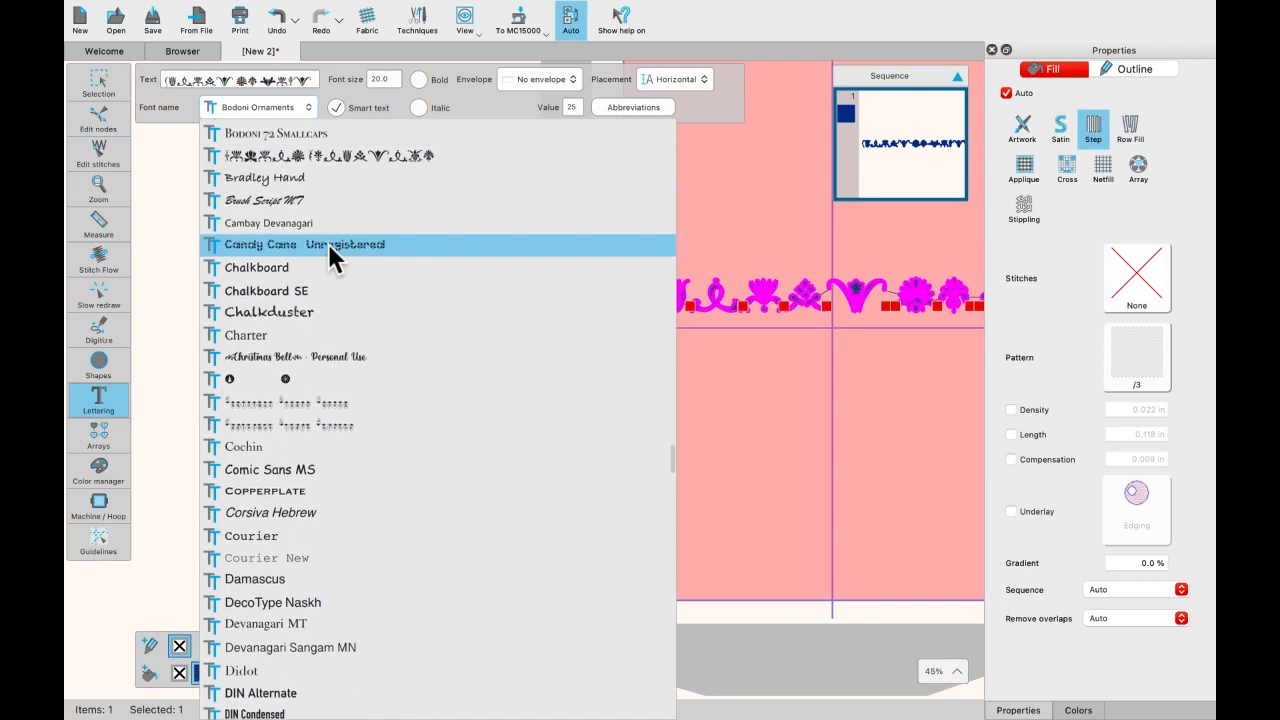
{"action": "left_click", "coordinate": [266, 288]}
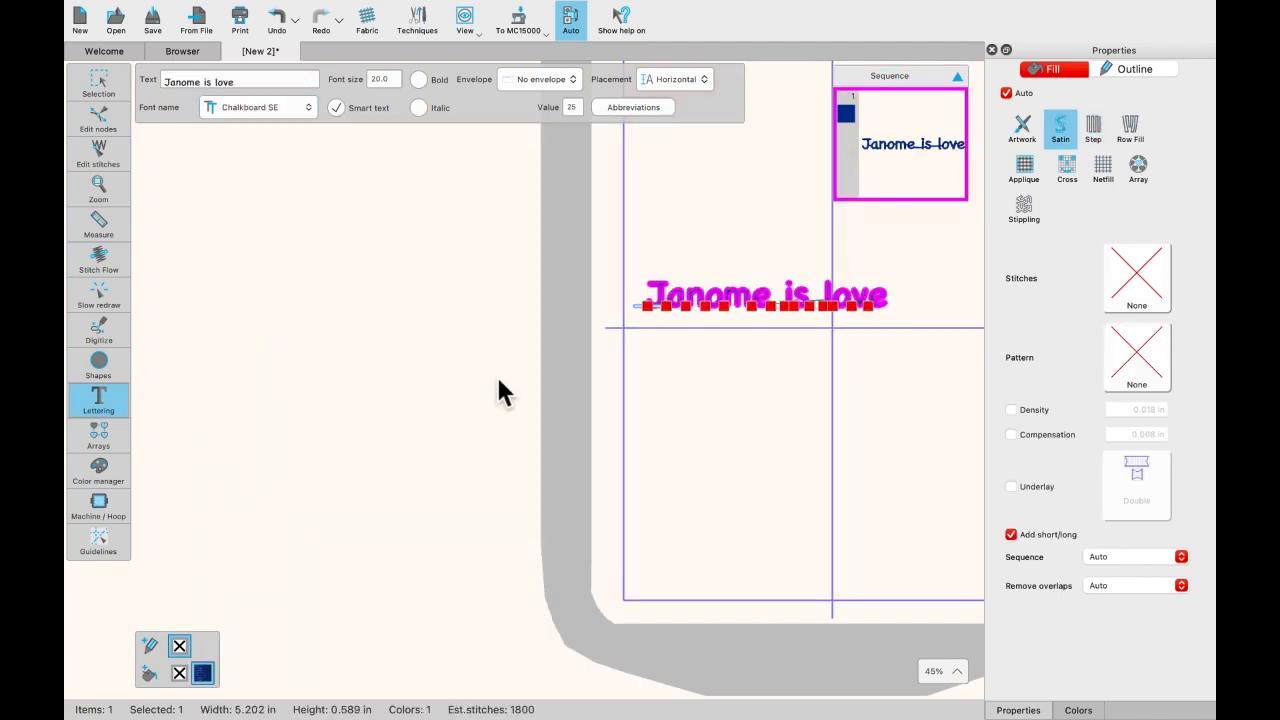
Step: Try the Envelope 06 and Envelope 05 shapes on the lettering, and set it back to No envelope
{"action": "scroll", "coordinate": [739, 335], "scroll_direction": "right", "scroll_amount": 5}
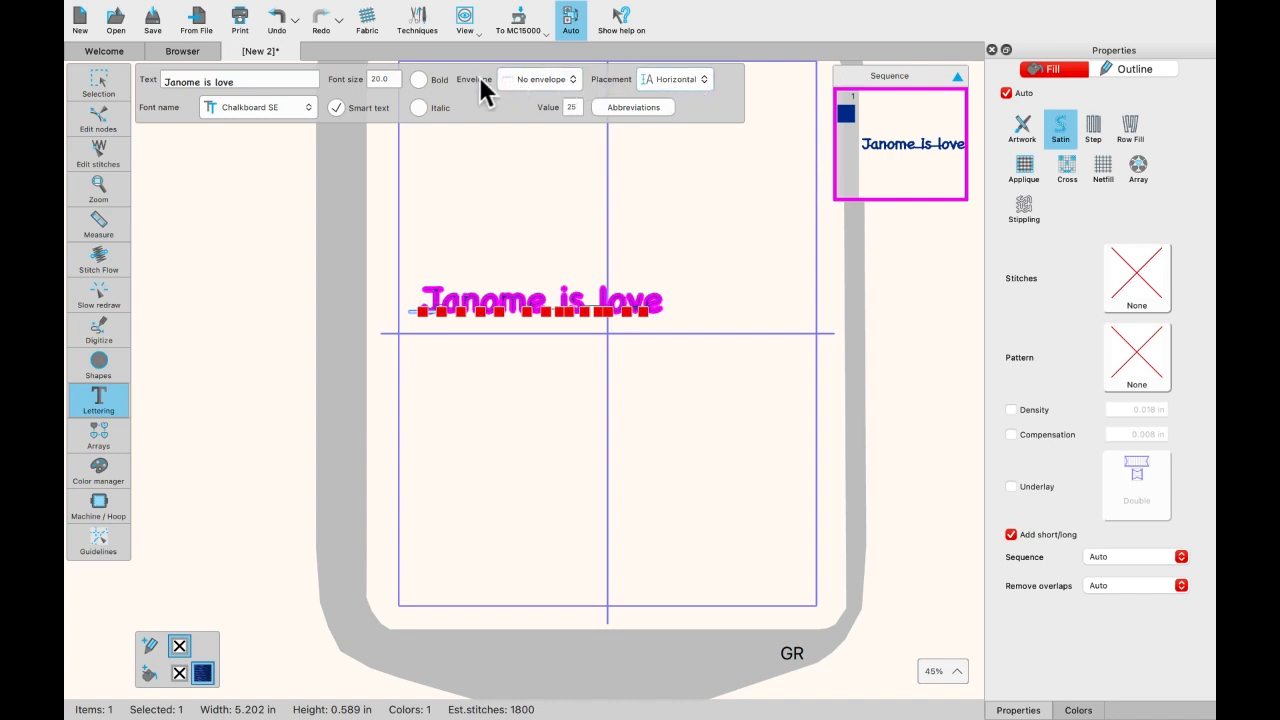
{"action": "left_click", "coordinate": [572, 85]}
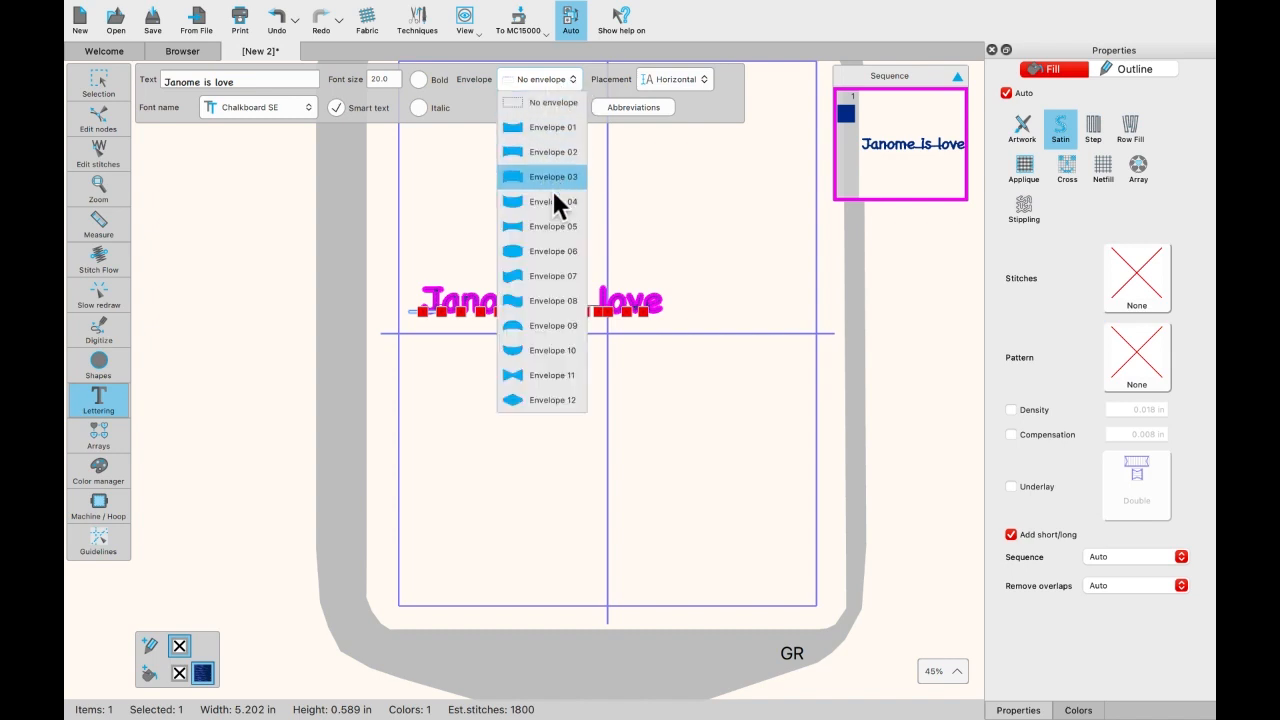
{"action": "left_click", "coordinate": [529, 254]}
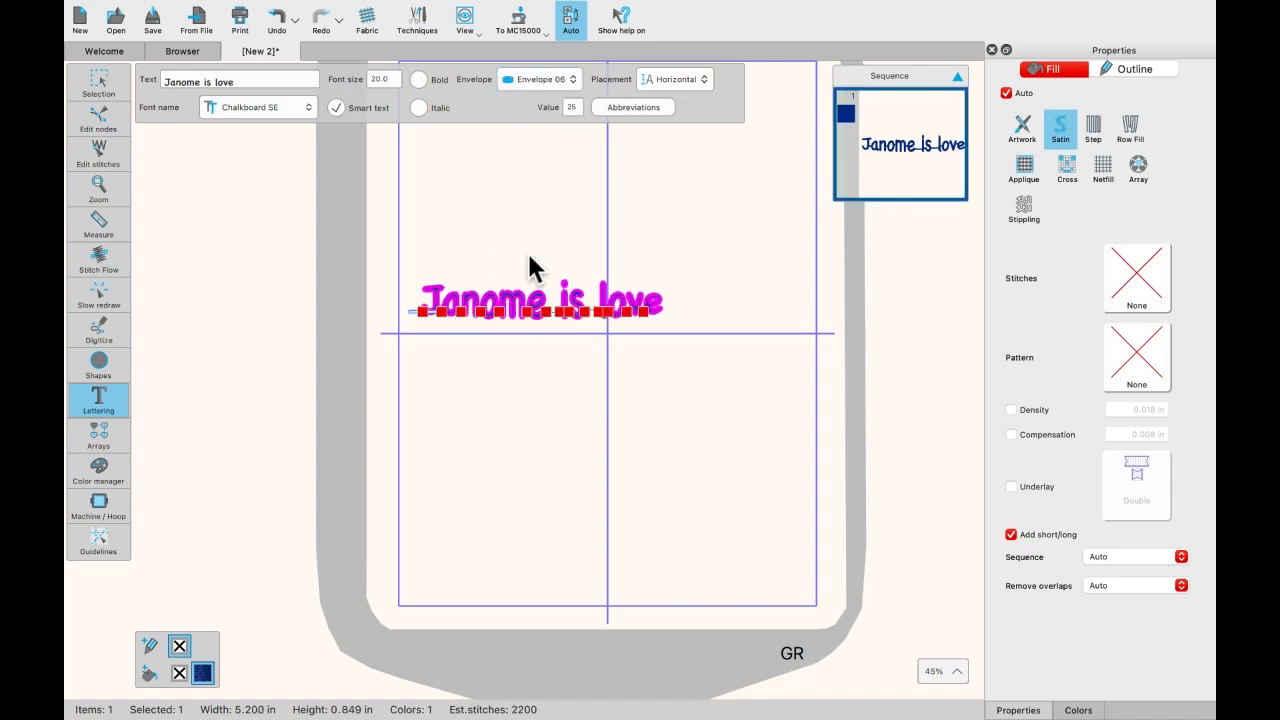
{"action": "scroll", "coordinate": [529, 256], "scroll_direction": "up", "scroll_amount": 3}
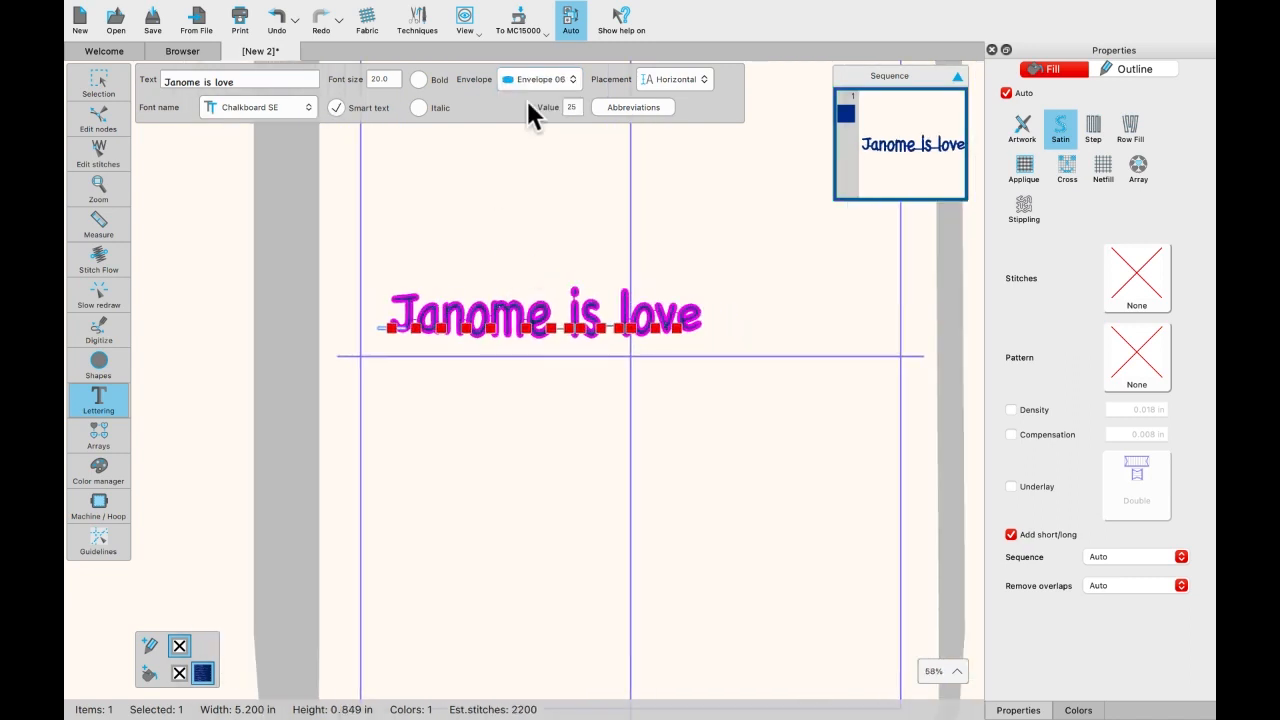
{"action": "left_click", "coordinate": [575, 86]}
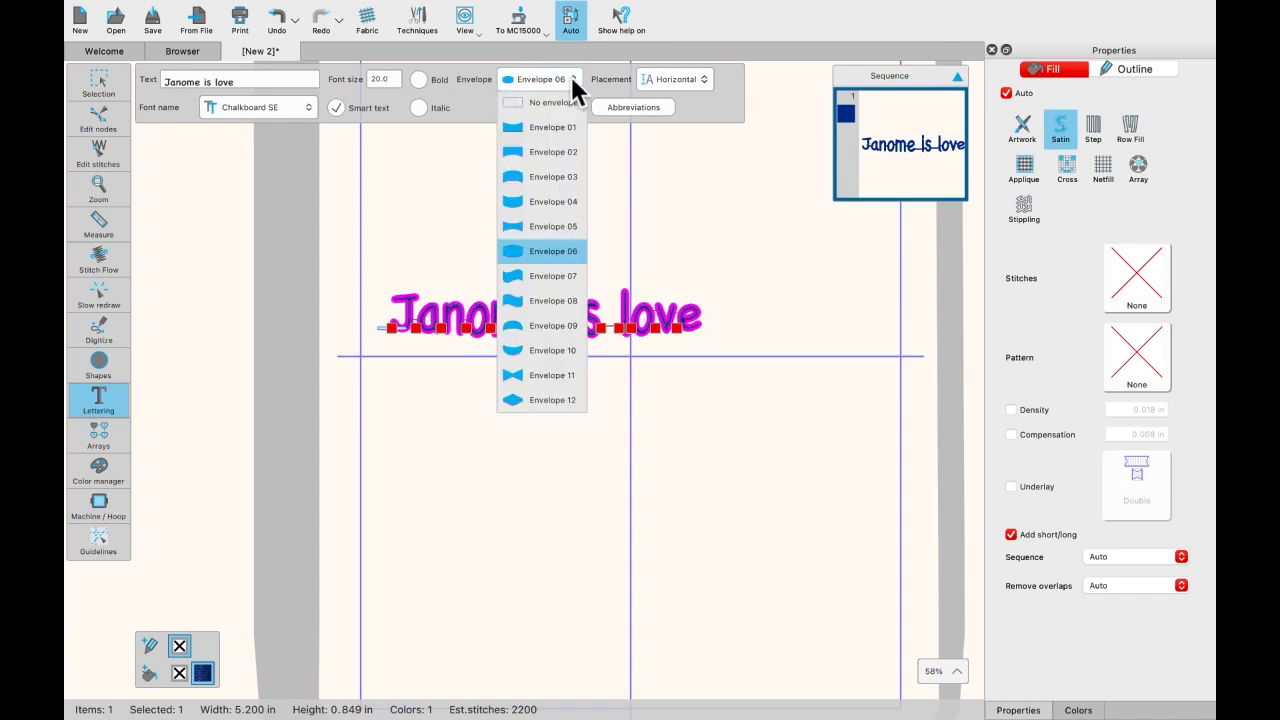
{"action": "left_click", "coordinate": [518, 240]}
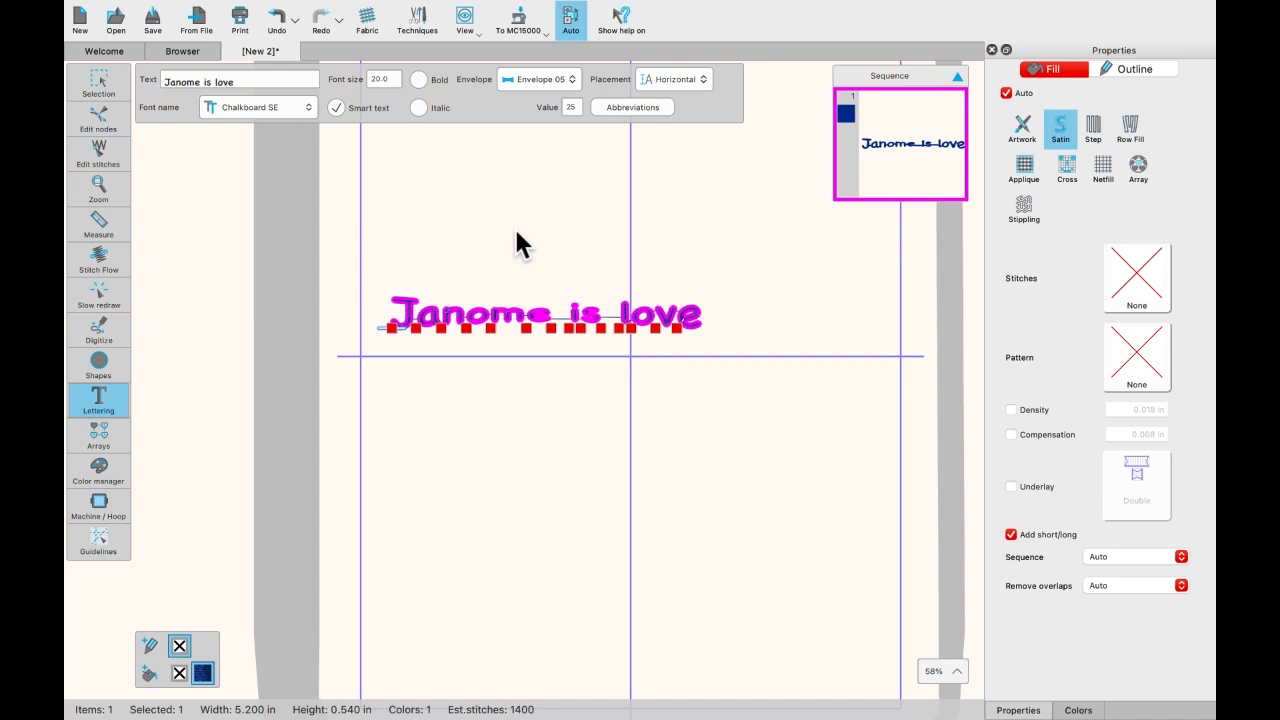
{"action": "left_click", "coordinate": [571, 77]}
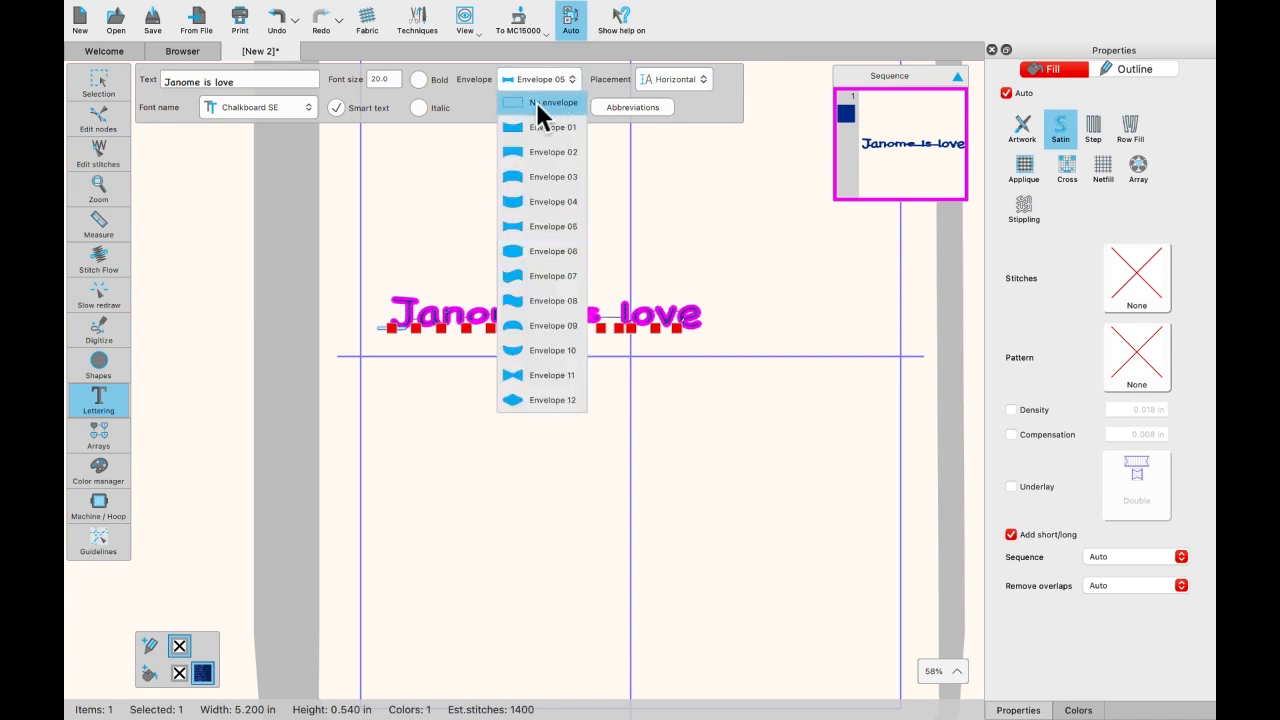
{"action": "left_click", "coordinate": [536, 102]}
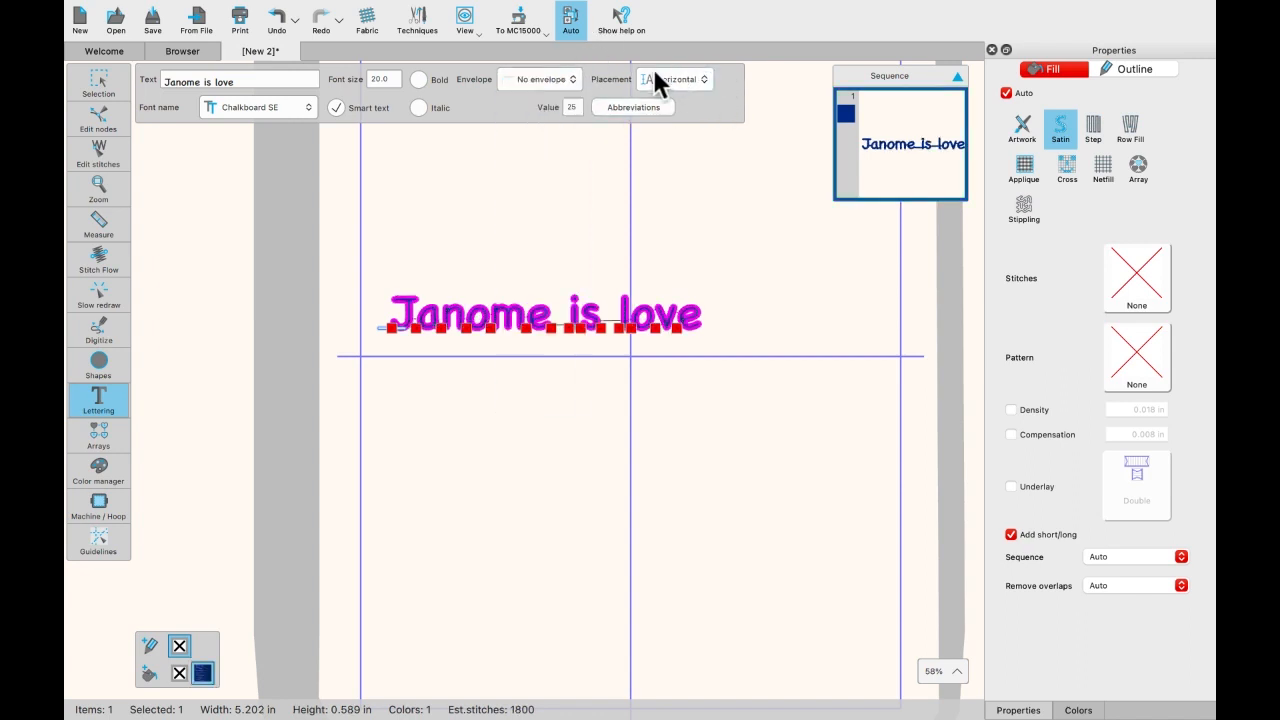
Step: Place the "Janome is love" lettering on an arc with Center text alignment
{"action": "left_click", "coordinate": [704, 80]}
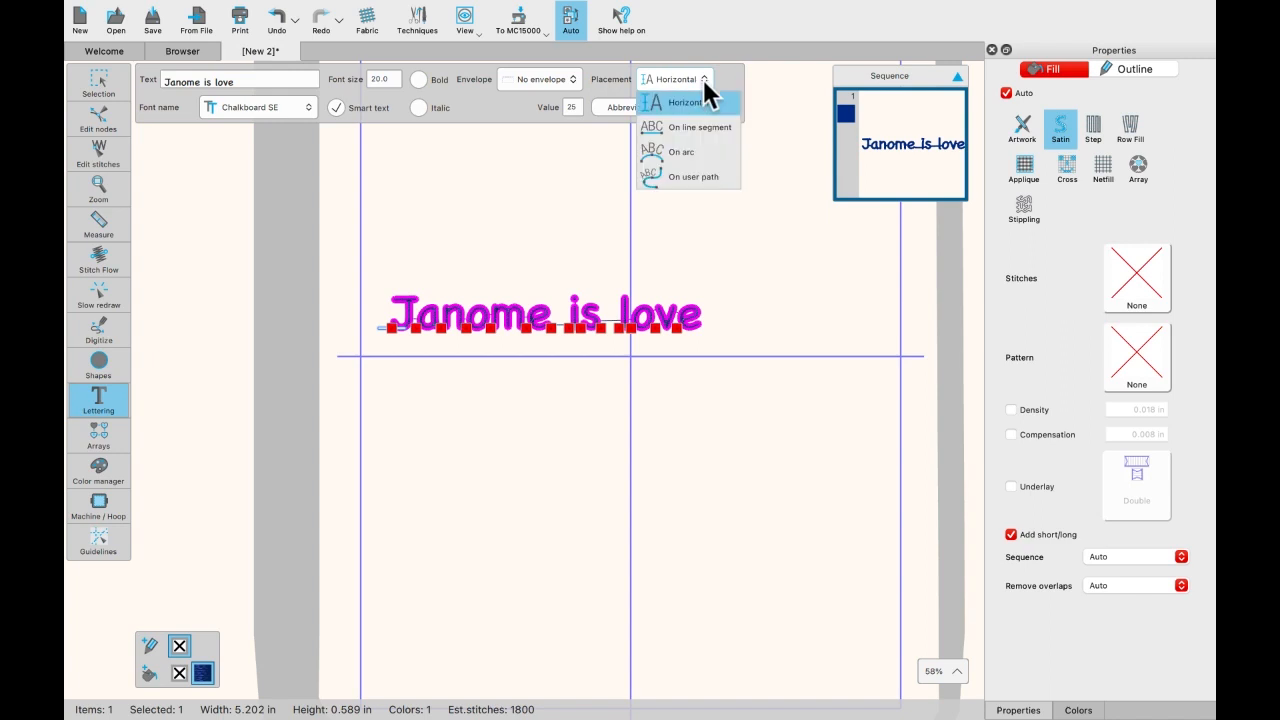
{"action": "left_click", "coordinate": [668, 153]}
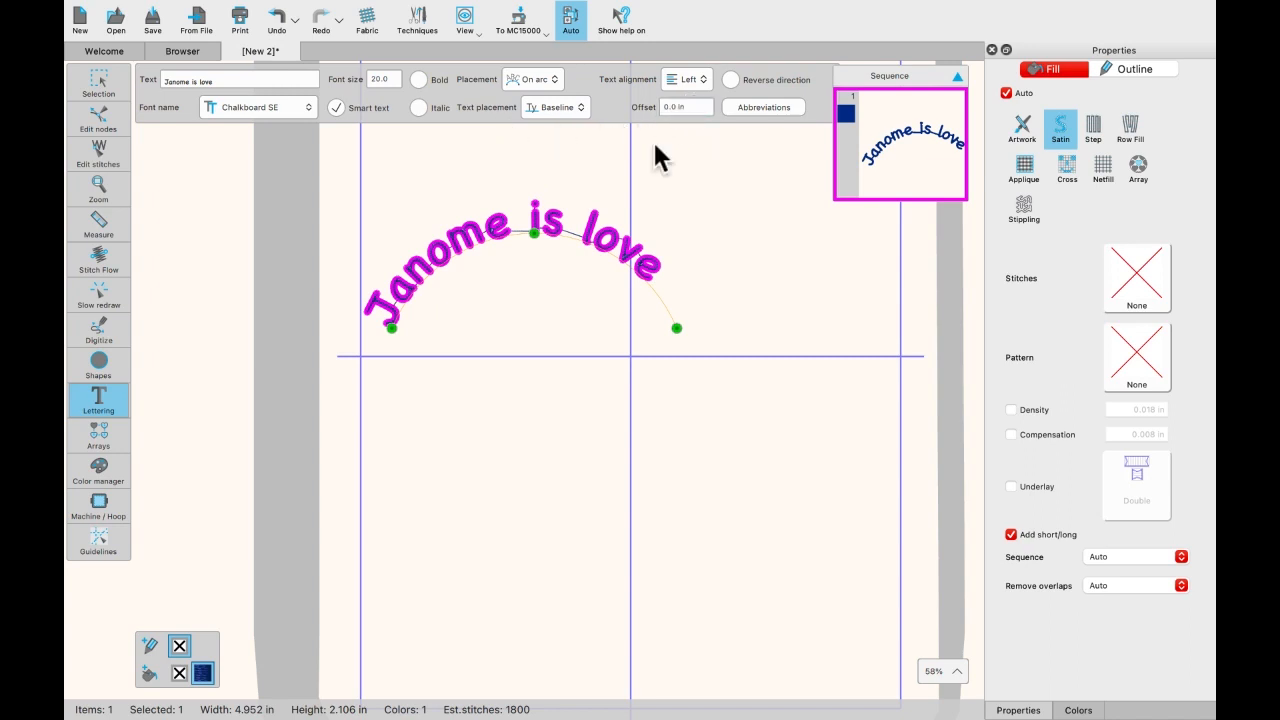
{"action": "left_click", "coordinate": [700, 76]}
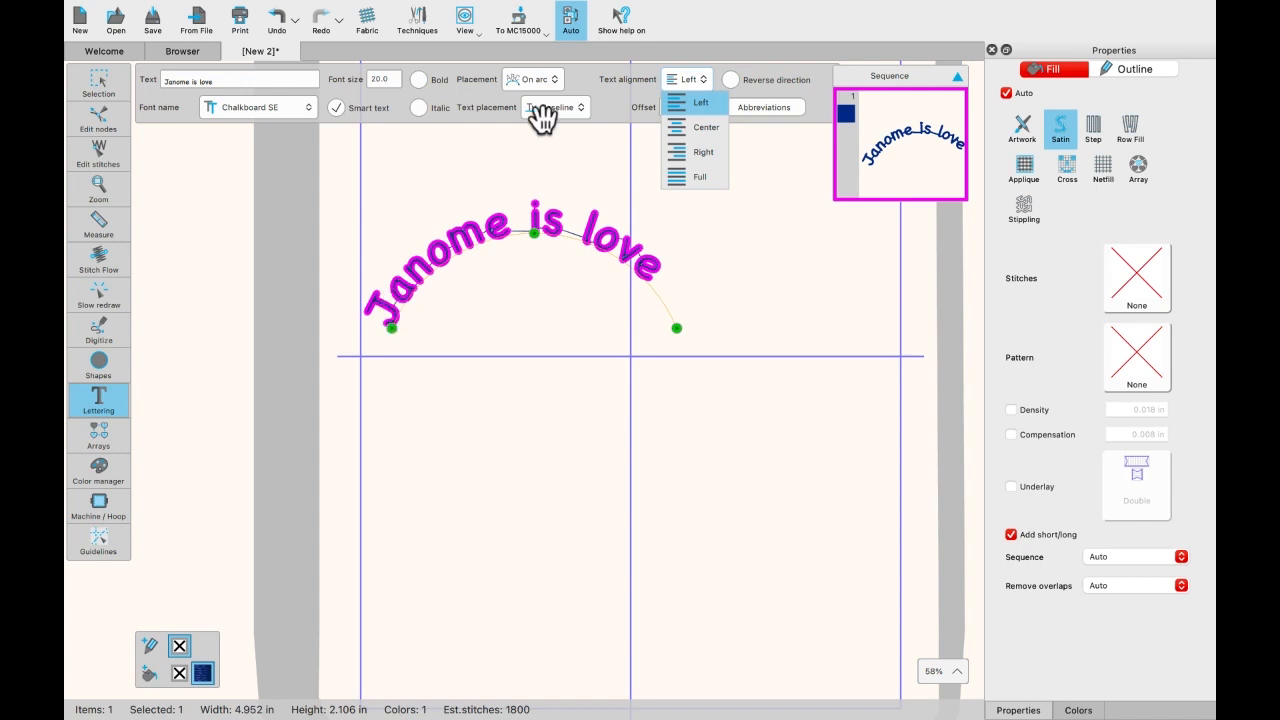
{"action": "left_click", "coordinate": [693, 129]}
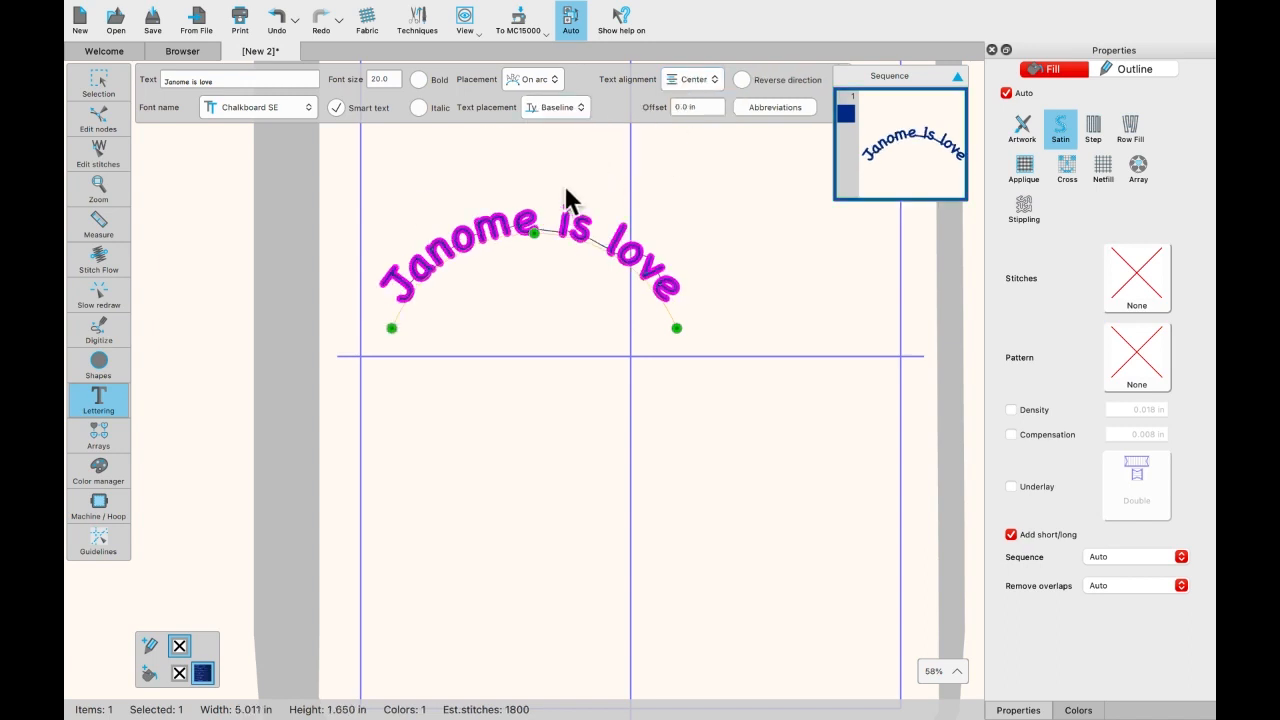
Step: Set the arc lettering's text placement to Bottom, and reshape its arc by extending the right end outward and raising the middle
{"action": "left_click", "coordinate": [580, 107]}
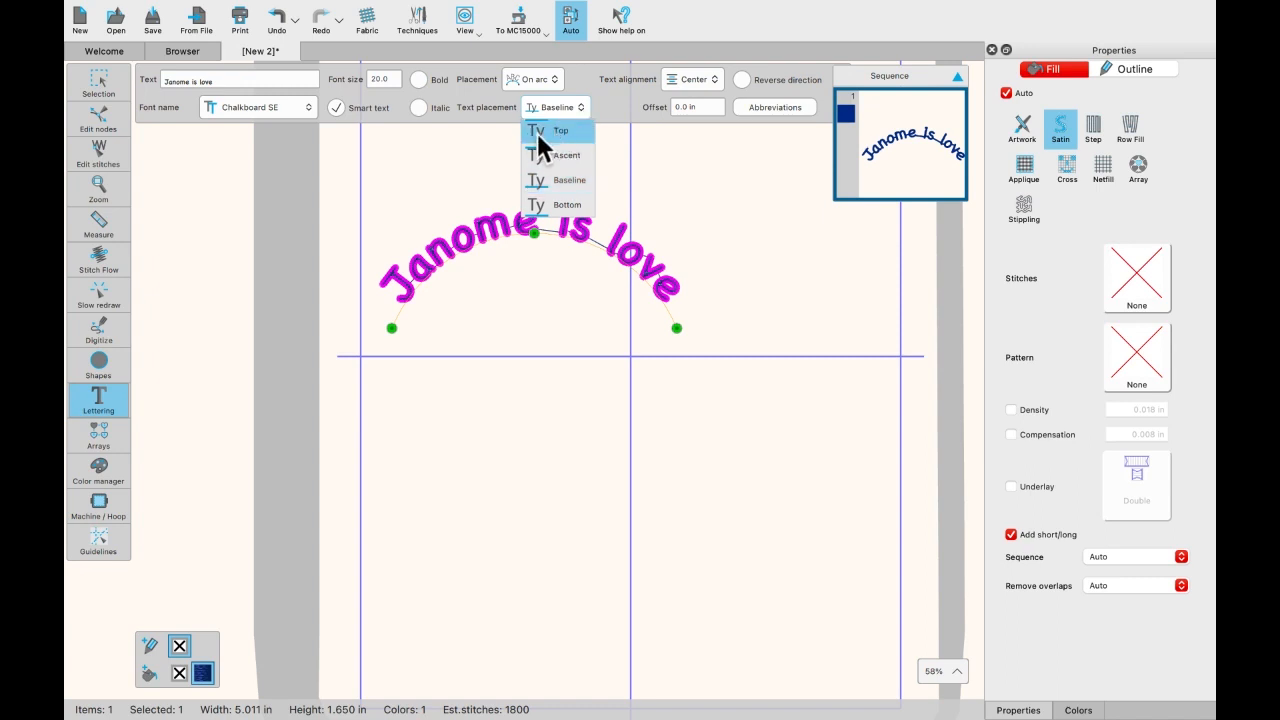
{"action": "left_click", "coordinate": [560, 205]}
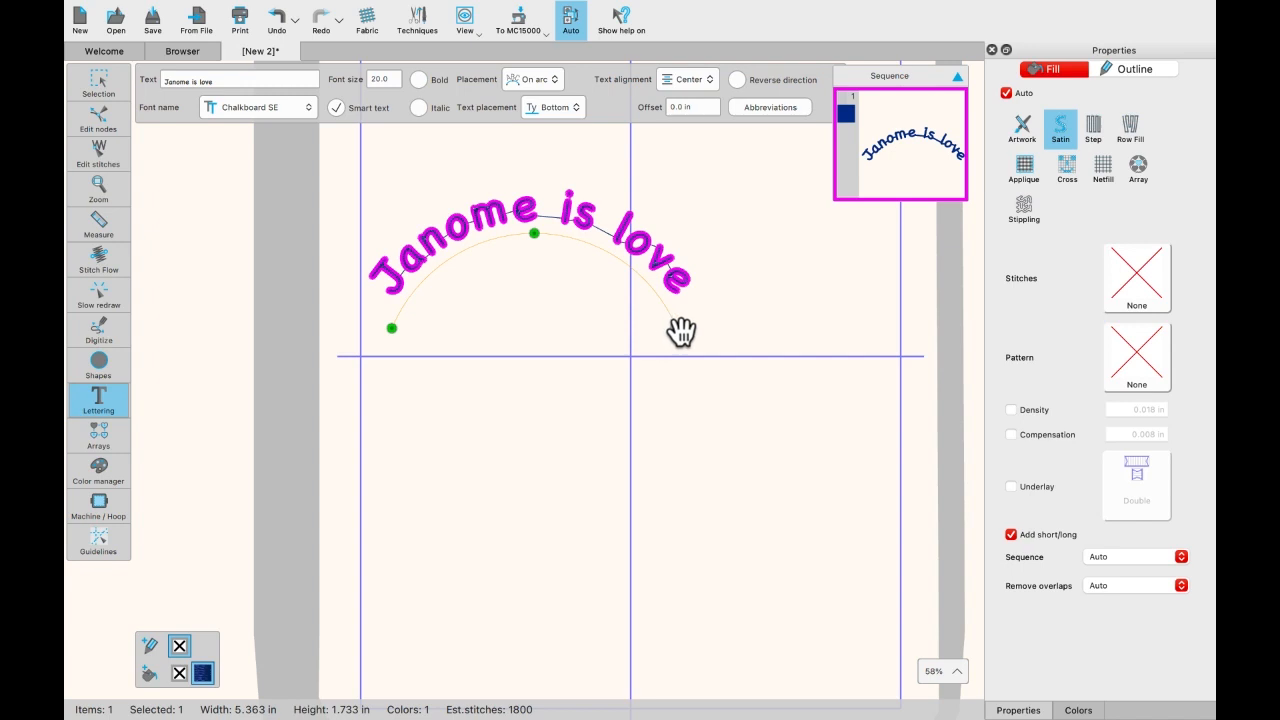
{"action": "left_click_drag", "start_coordinate": [678, 330], "coordinate": [847, 350]}
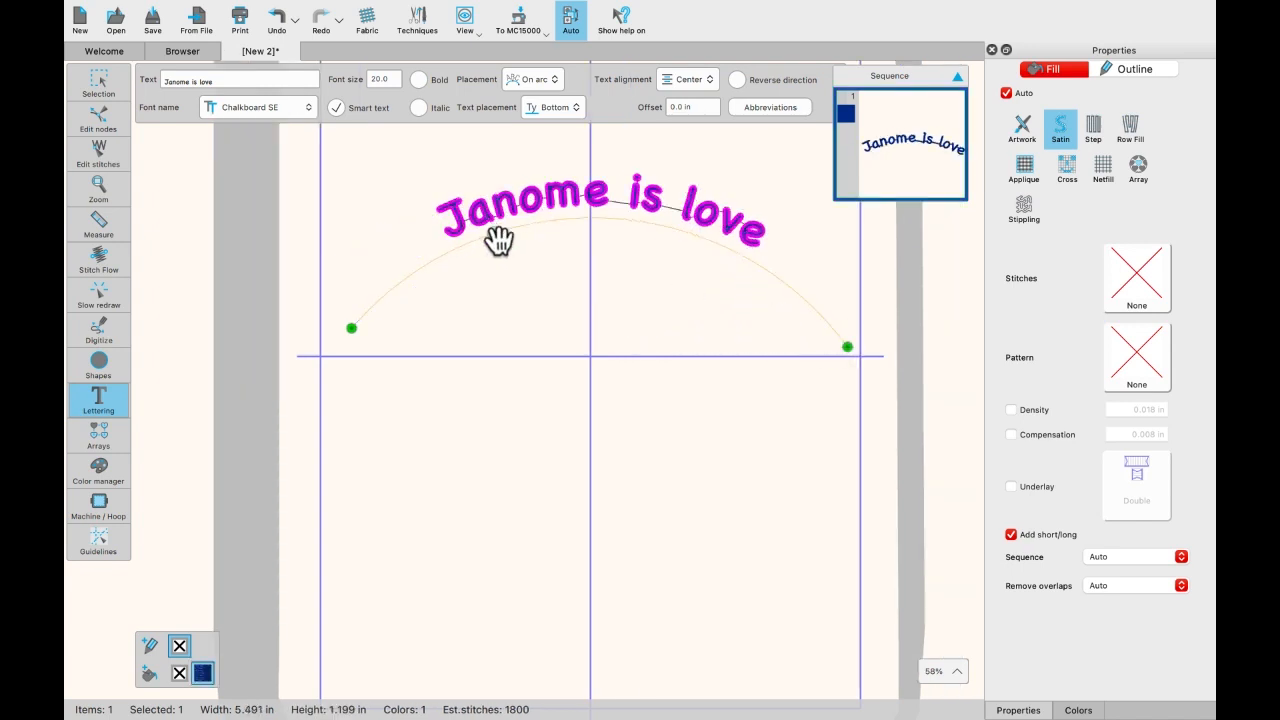
{"action": "left_click_drag", "start_coordinate": [506, 229], "coordinate": [600, 157]}
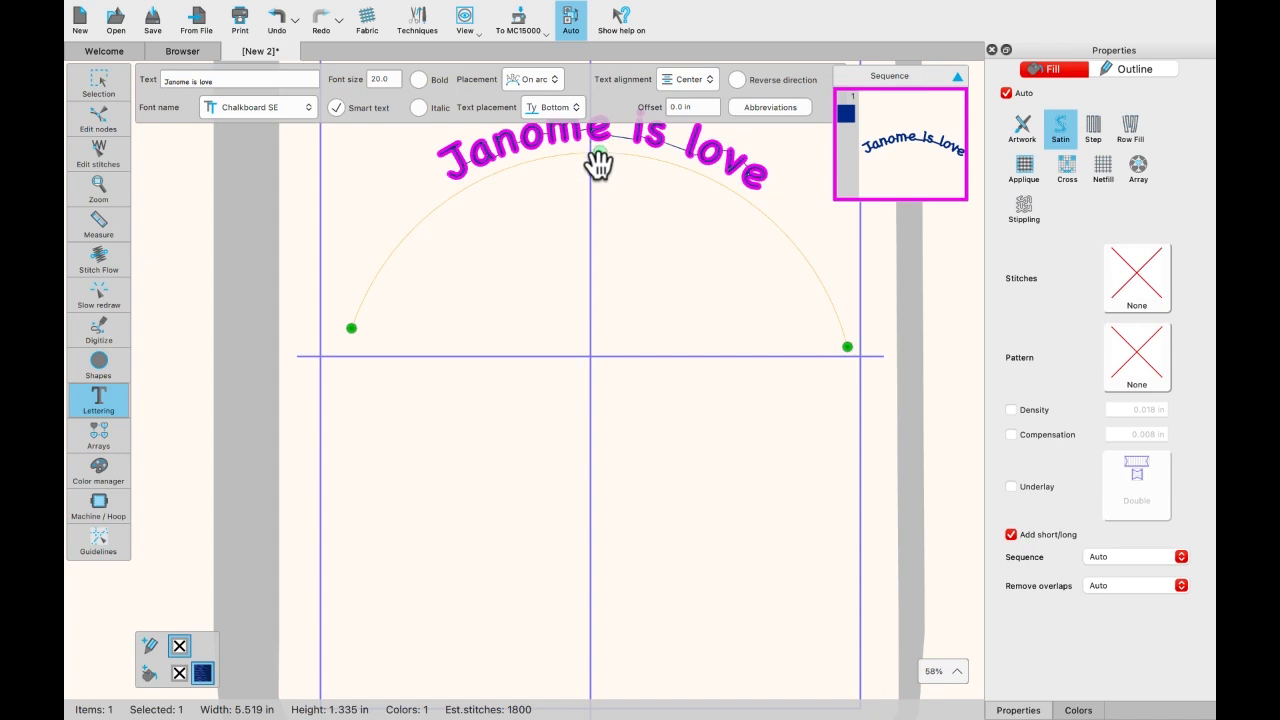
Step: Reshape the arc of "Janome is love" by lowering its middle and bringing both ends inward, making the text about 5.46 in wide and 1.53 in high
{"action": "scroll", "coordinate": [600, 160], "scroll_direction": "down", "scroll_amount": 1}
{"action": "scroll", "coordinate": [597, 163], "scroll_direction": "down", "scroll_amount": 1}
{"action": "left_click_drag", "start_coordinate": [600, 157], "coordinate": [597, 214]}
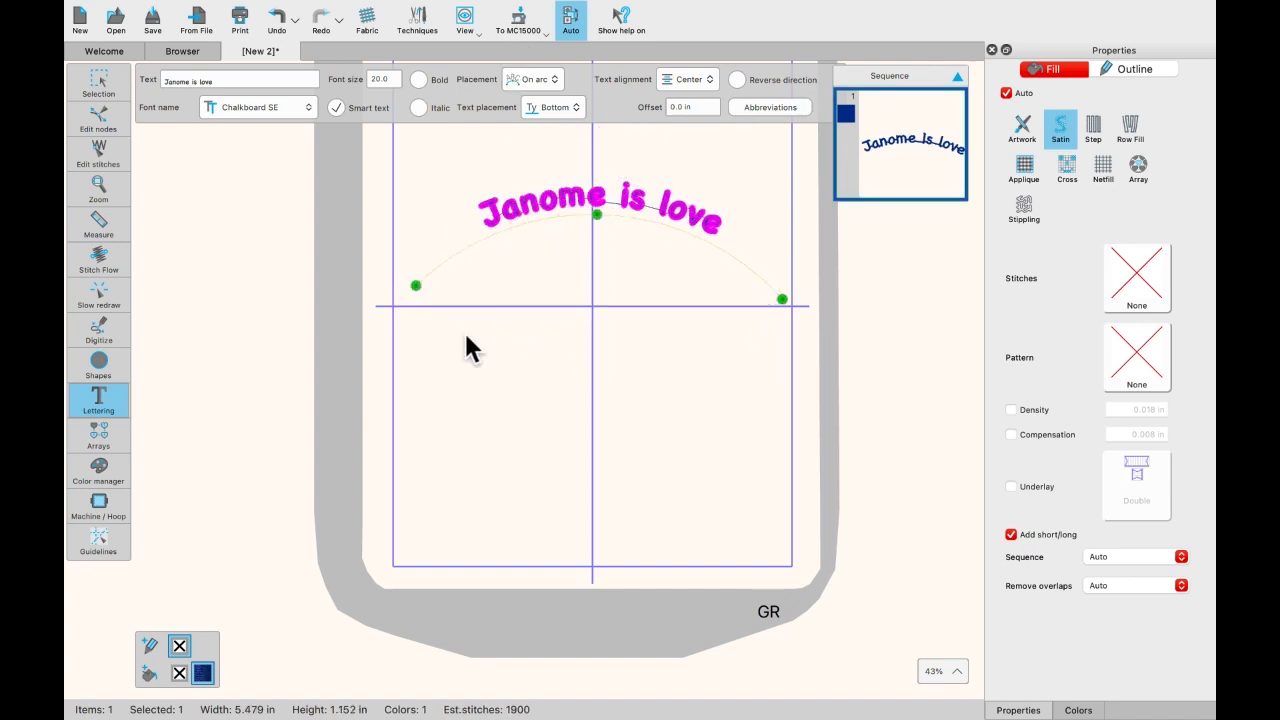
{"action": "left_click_drag", "start_coordinate": [418, 288], "coordinate": [460, 296]}
{"action": "left_click_drag", "start_coordinate": [778, 301], "coordinate": [718, 304]}
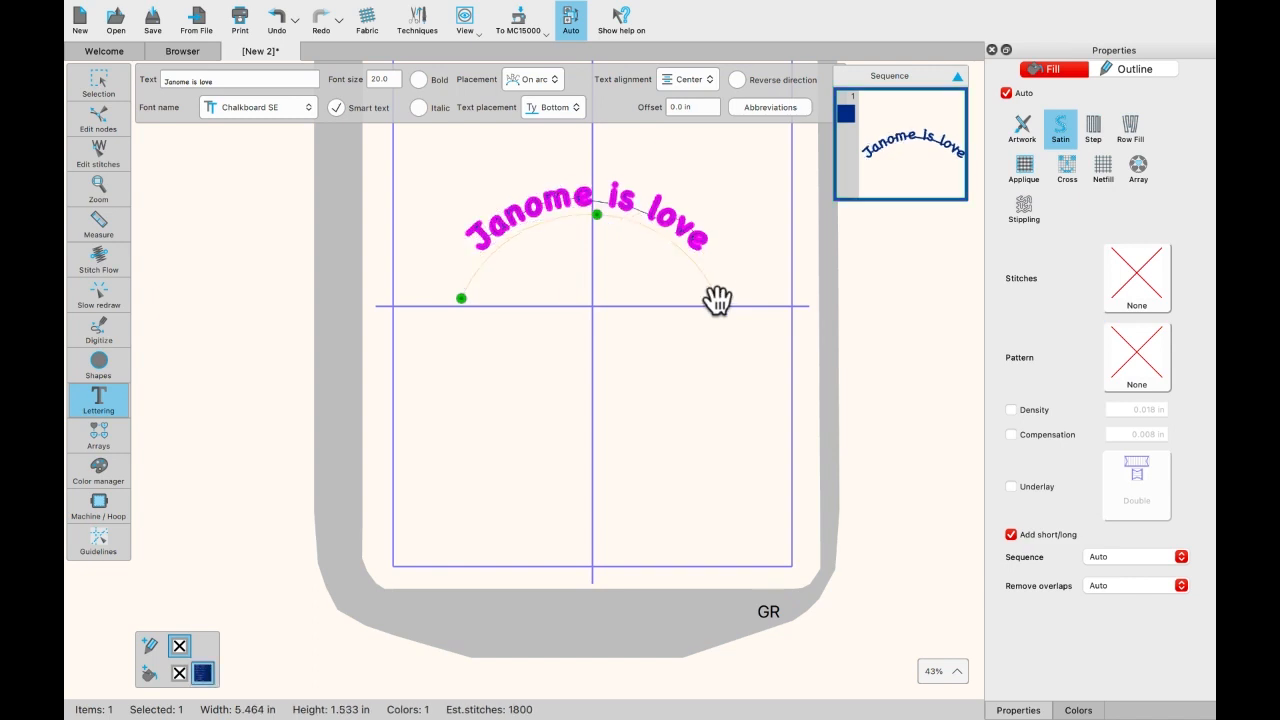
{"action": "left_click", "coordinate": [555, 79]}
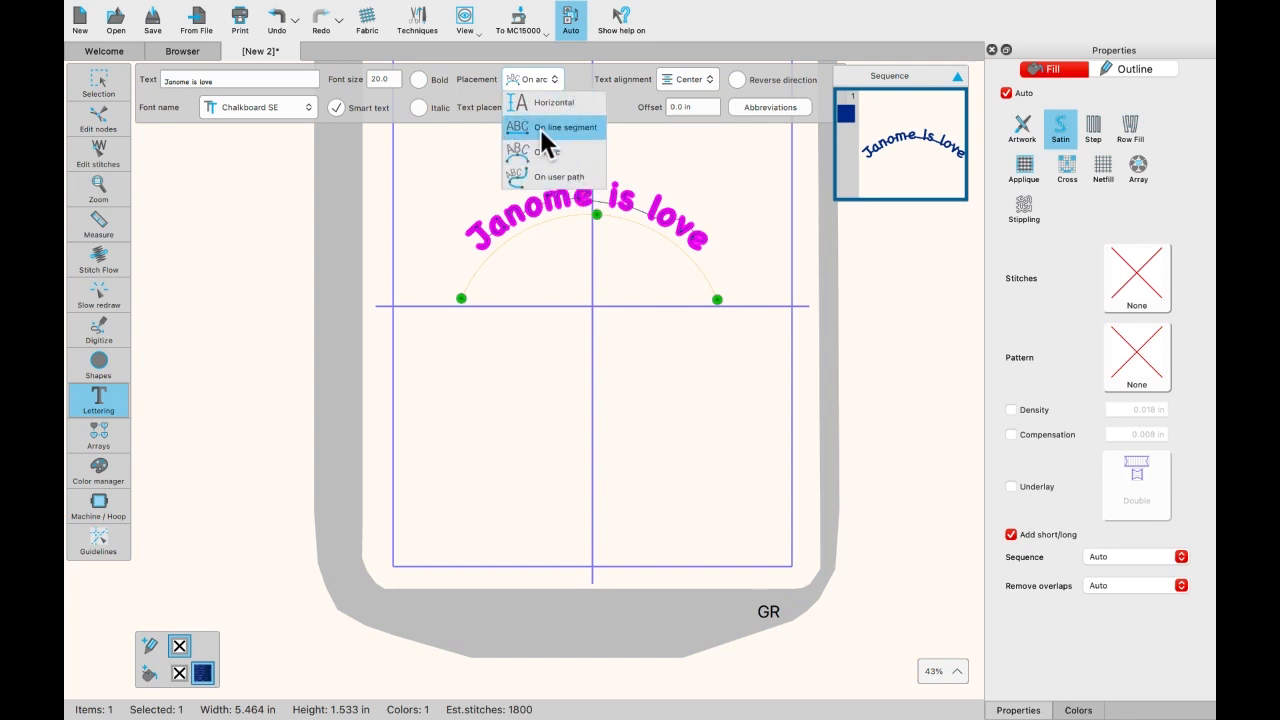
{"action": "left_click", "coordinate": [658, 141]}
Step: Add the horizontal text "creative" just below the hoop's horizontal centre line
{"action": "left_click", "coordinate": [657, 138]}
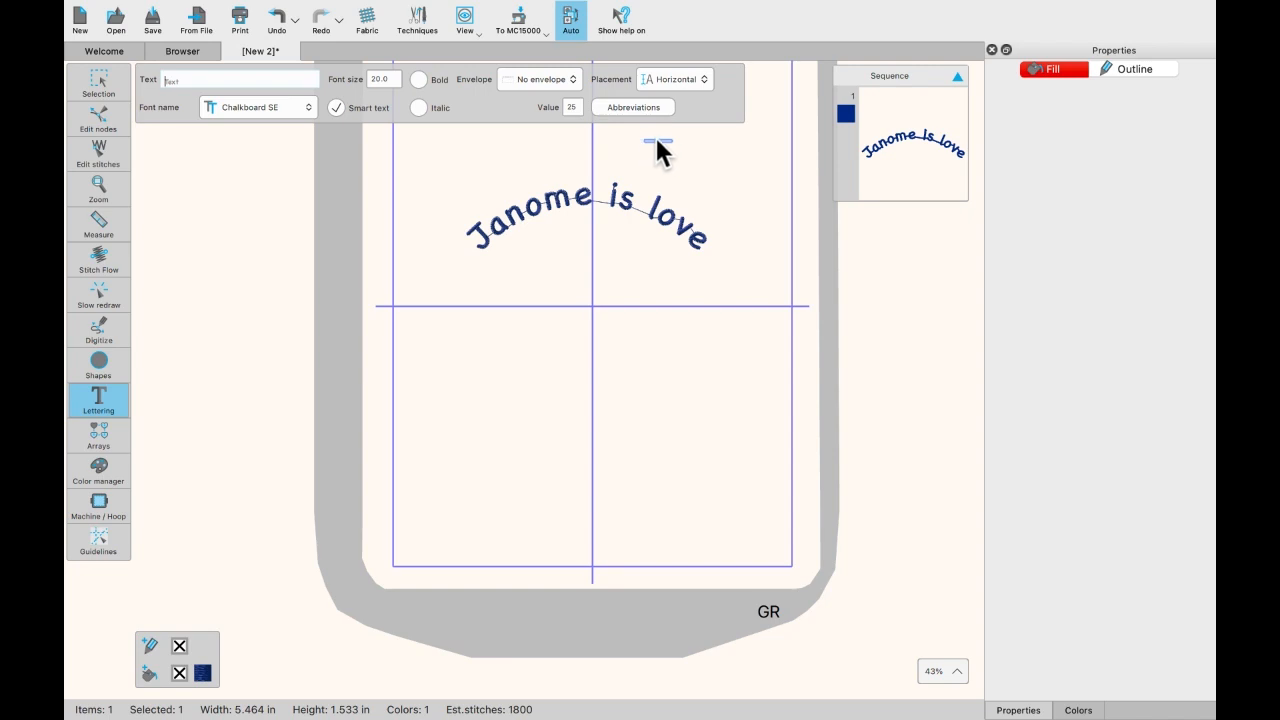
{"action": "left_click", "coordinate": [94, 412]}
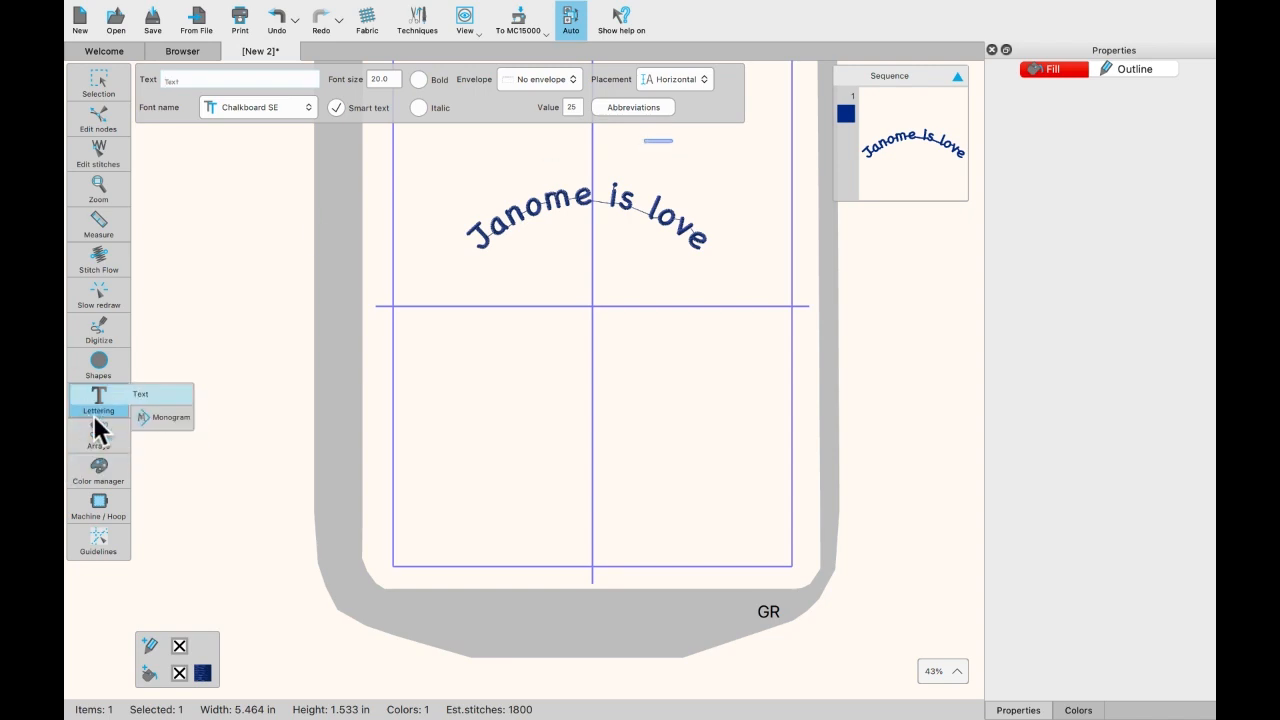
{"action": "left_click", "coordinate": [186, 394]}
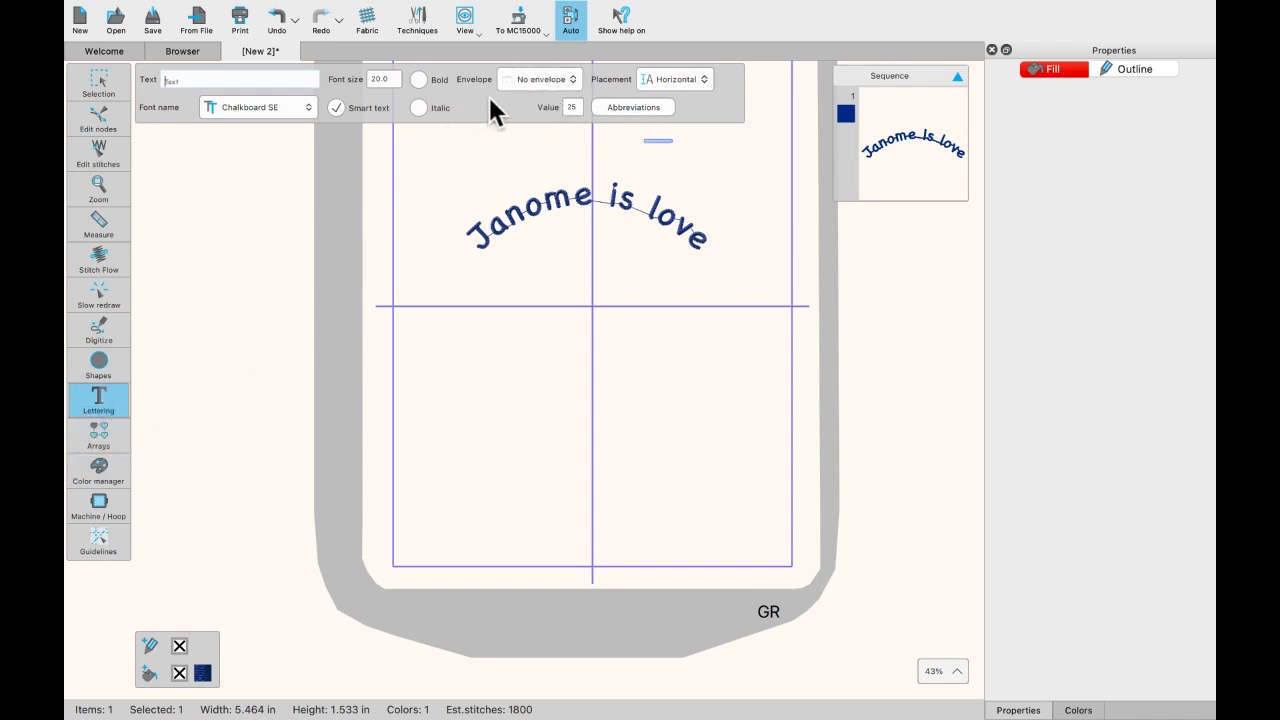
{"action": "left_click", "coordinate": [557, 348]}
{"action": "type", "text": "cre"}
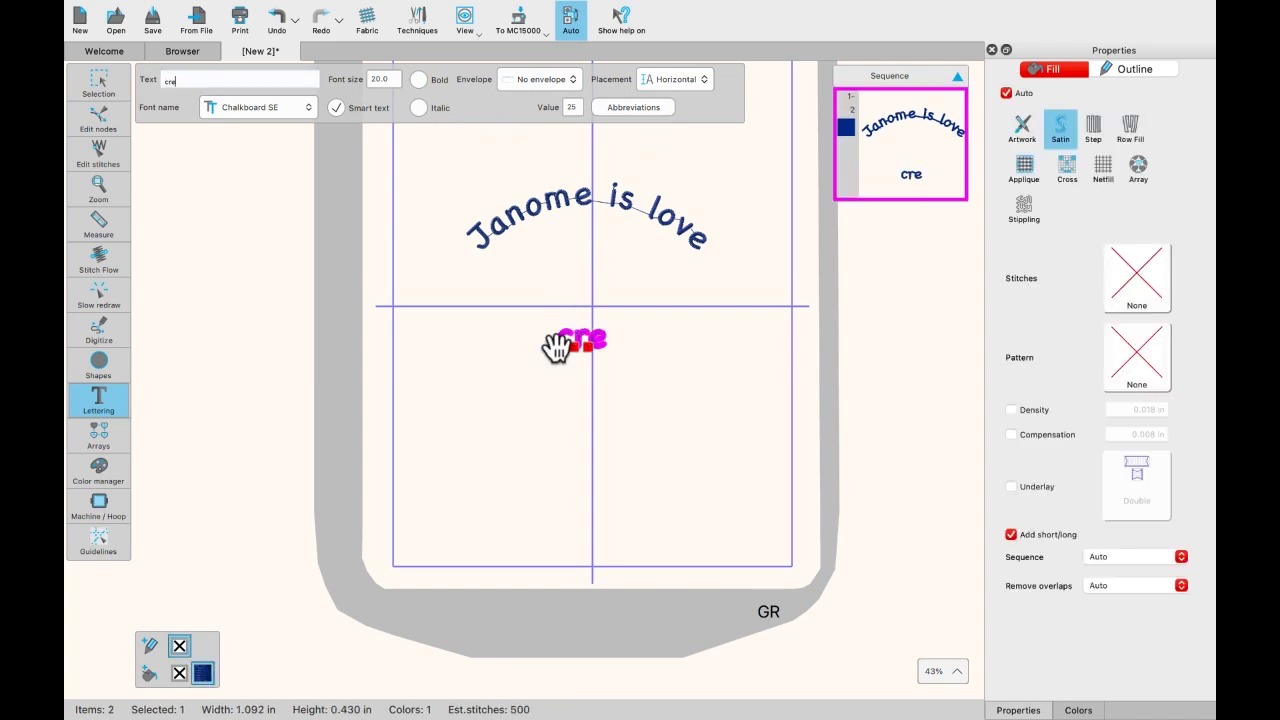
{"action": "type", "text": "ative"}
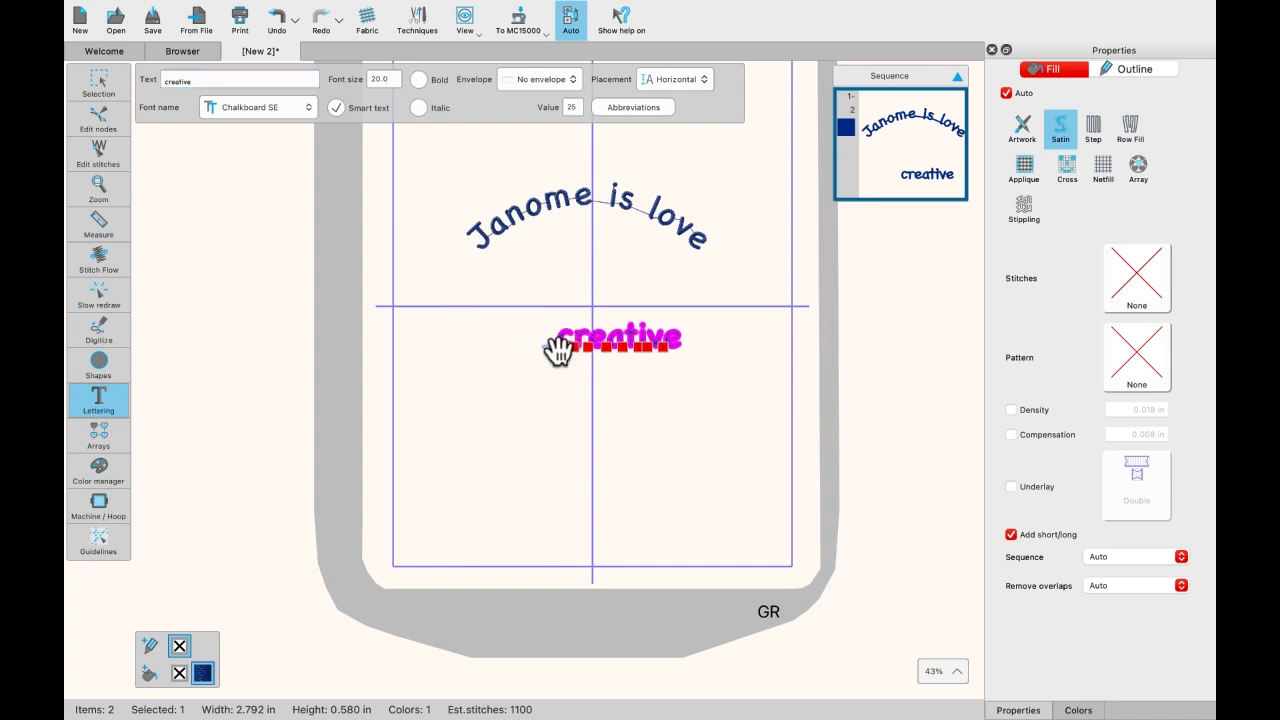
Step: Try moving the letters "c" and "a" of "creative" individually, undoing each move
{"action": "left_click_drag", "start_coordinate": [480, 352], "coordinate": [480, 350]}
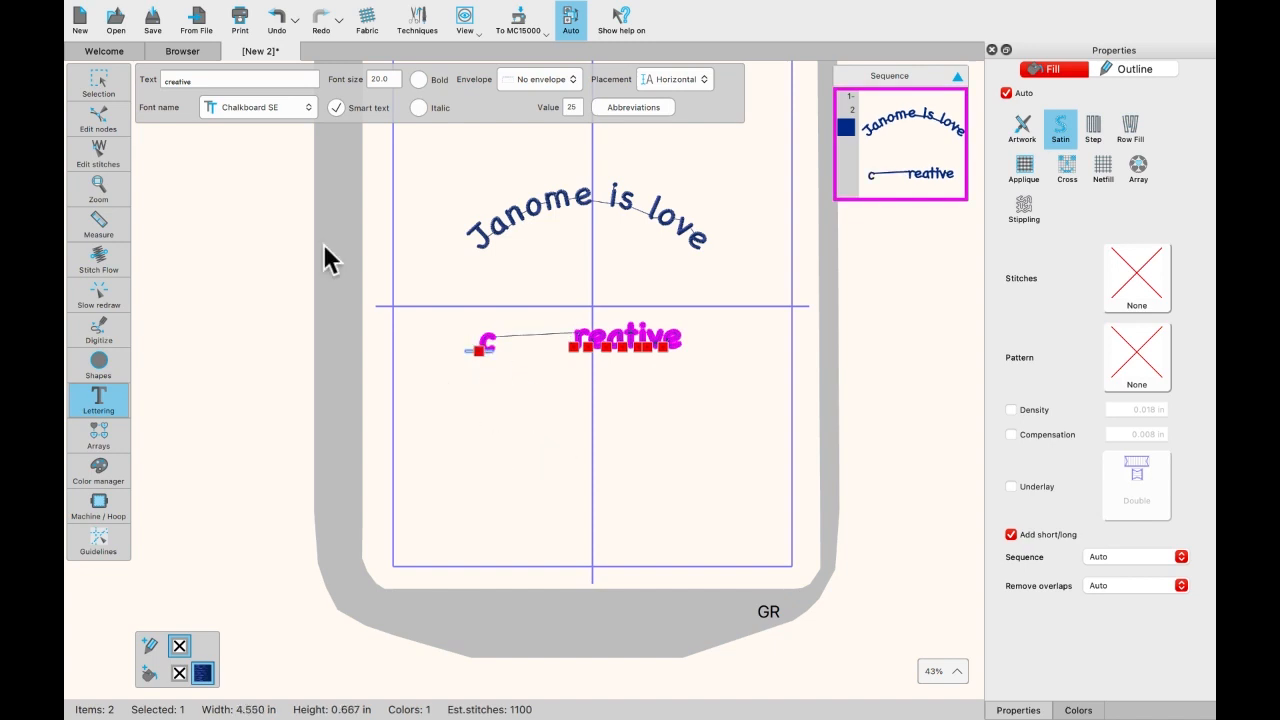
{"action": "left_click", "coordinate": [279, 20]}
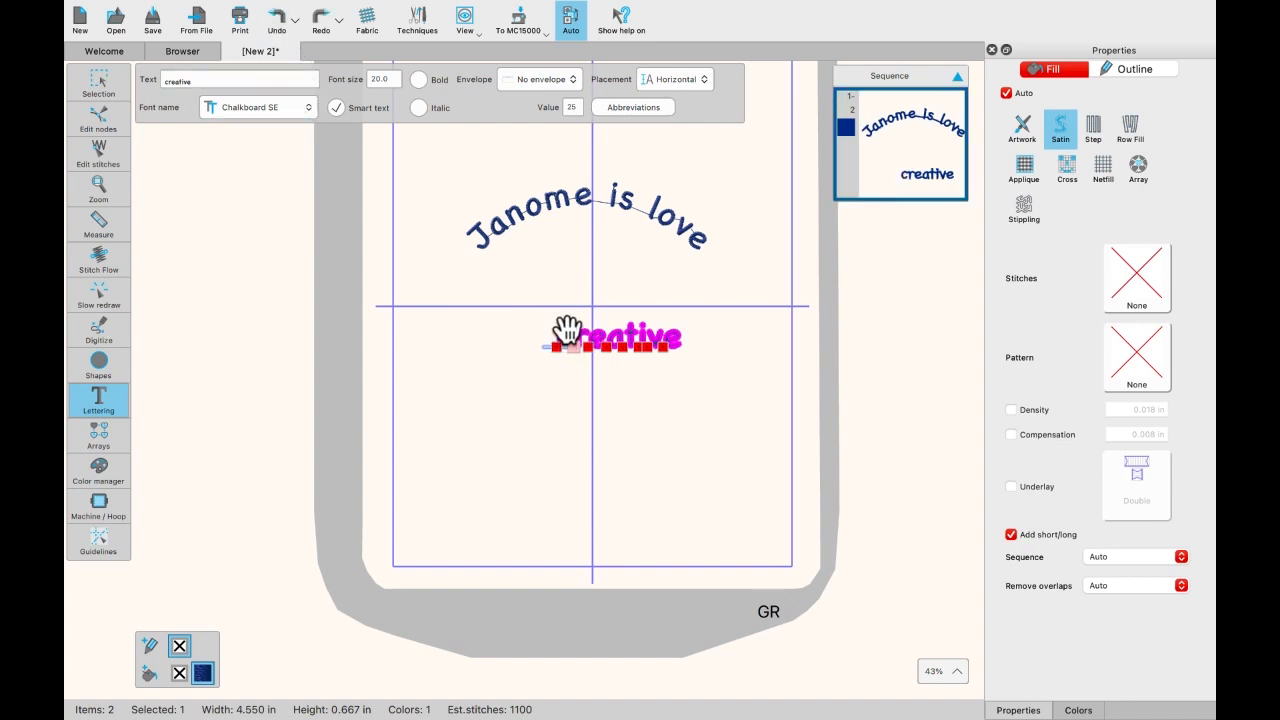
{"action": "left_click_drag", "start_coordinate": [603, 325], "coordinate": [603, 305]}
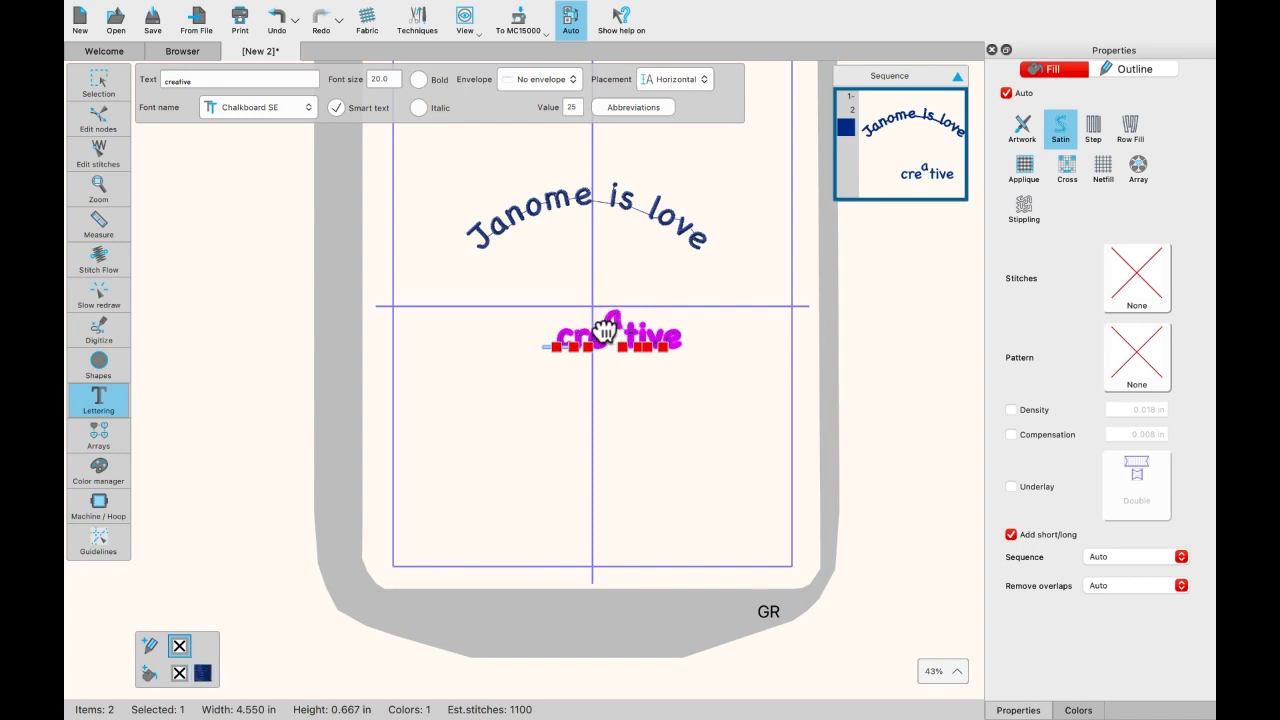
{"action": "left_click", "coordinate": [278, 38]}
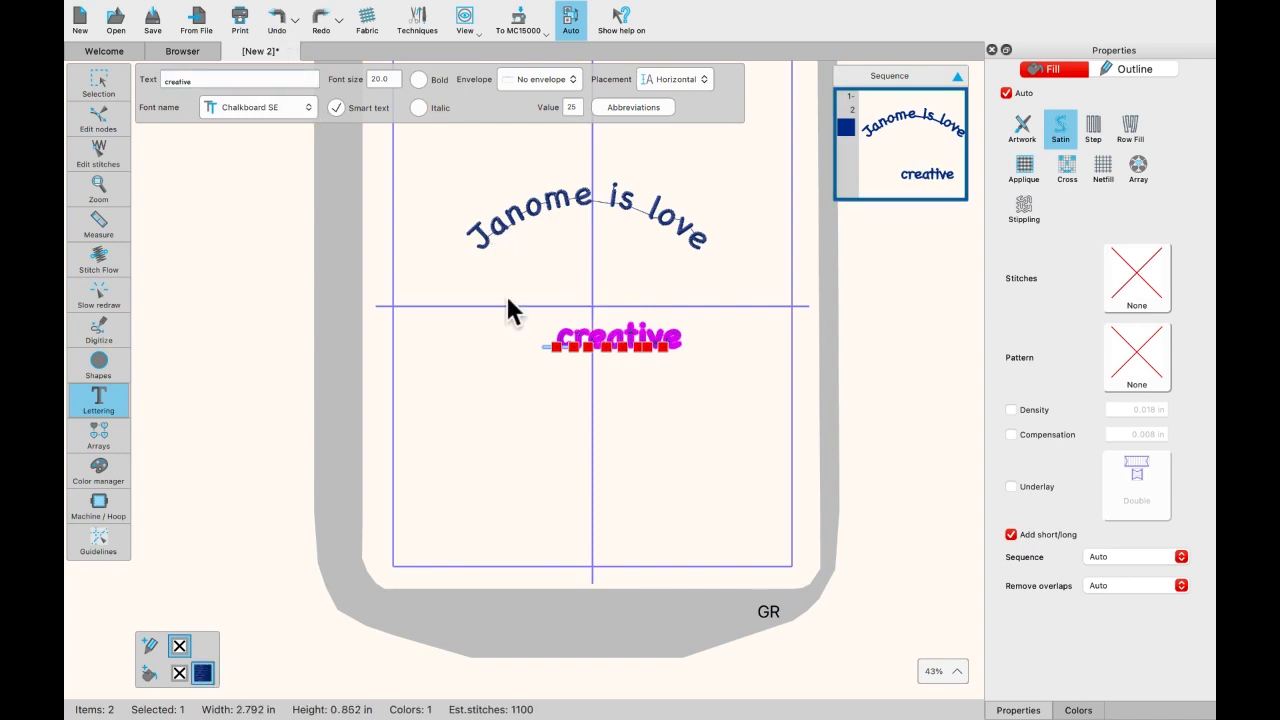
Step: Move "creative" onto the hoop centre and enlarge it, mainly in height, to about 2.96 in wide and 2.13 in high
{"action": "scroll", "coordinate": [626, 355], "scroll_direction": "up", "scroll_amount": 3}
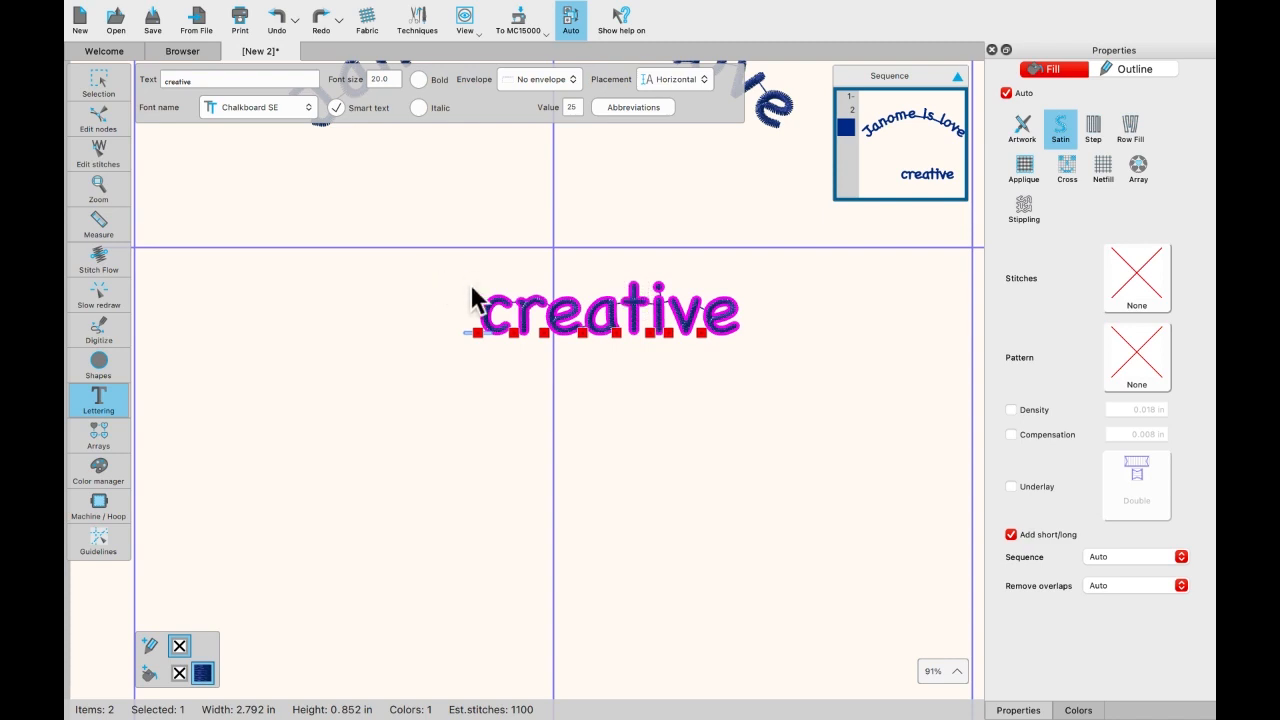
{"action": "left_click", "coordinate": [100, 88]}
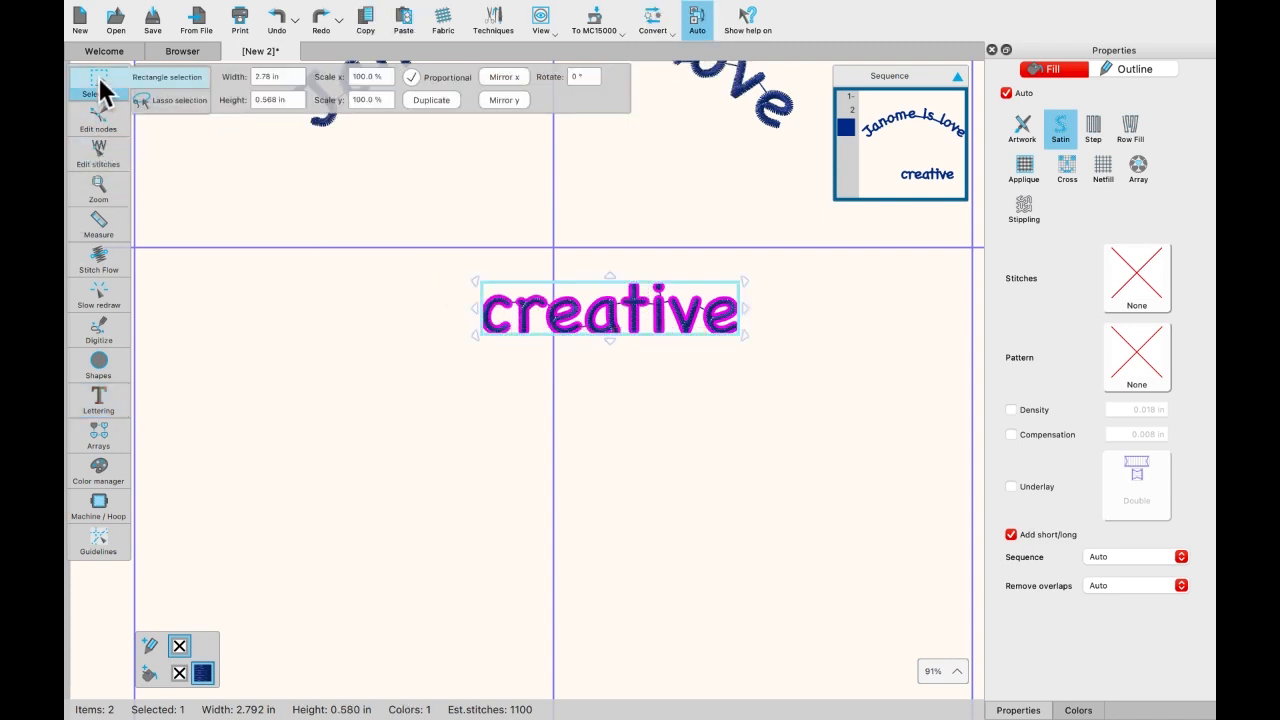
{"action": "left_click_drag", "start_coordinate": [614, 300], "coordinate": [537, 234]}
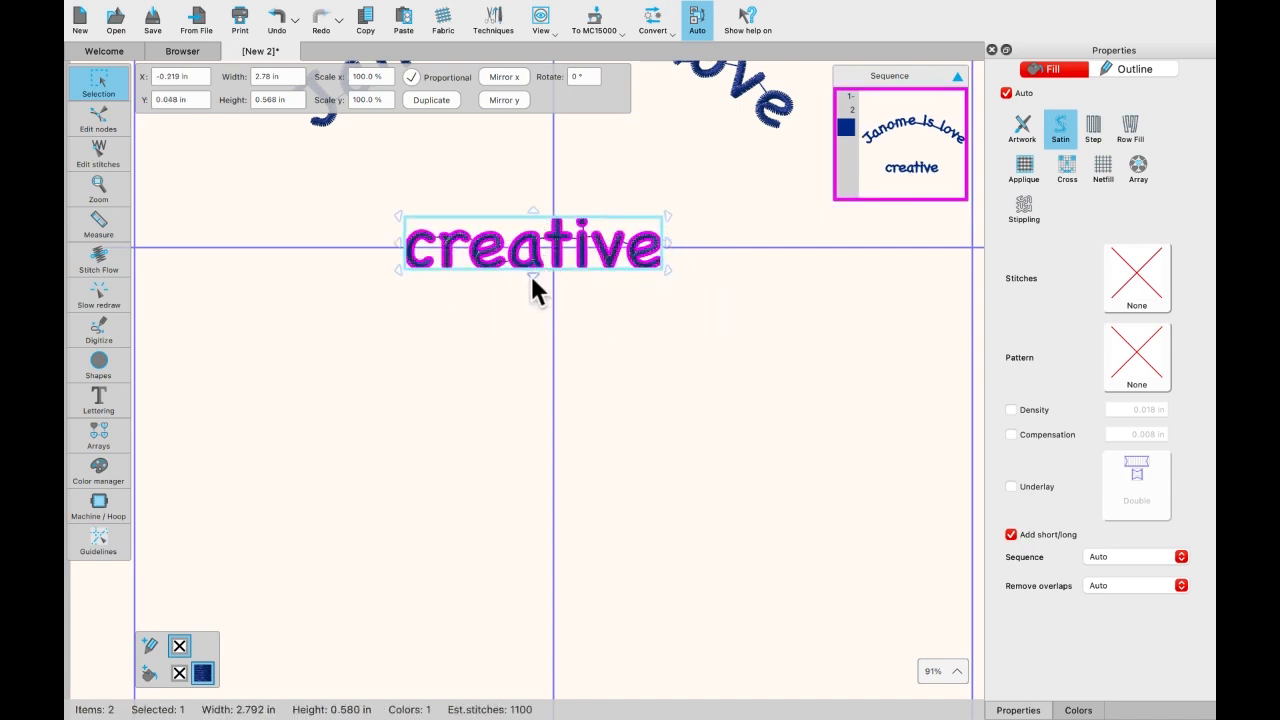
{"action": "left_click_drag", "start_coordinate": [531, 280], "coordinate": [524, 411]}
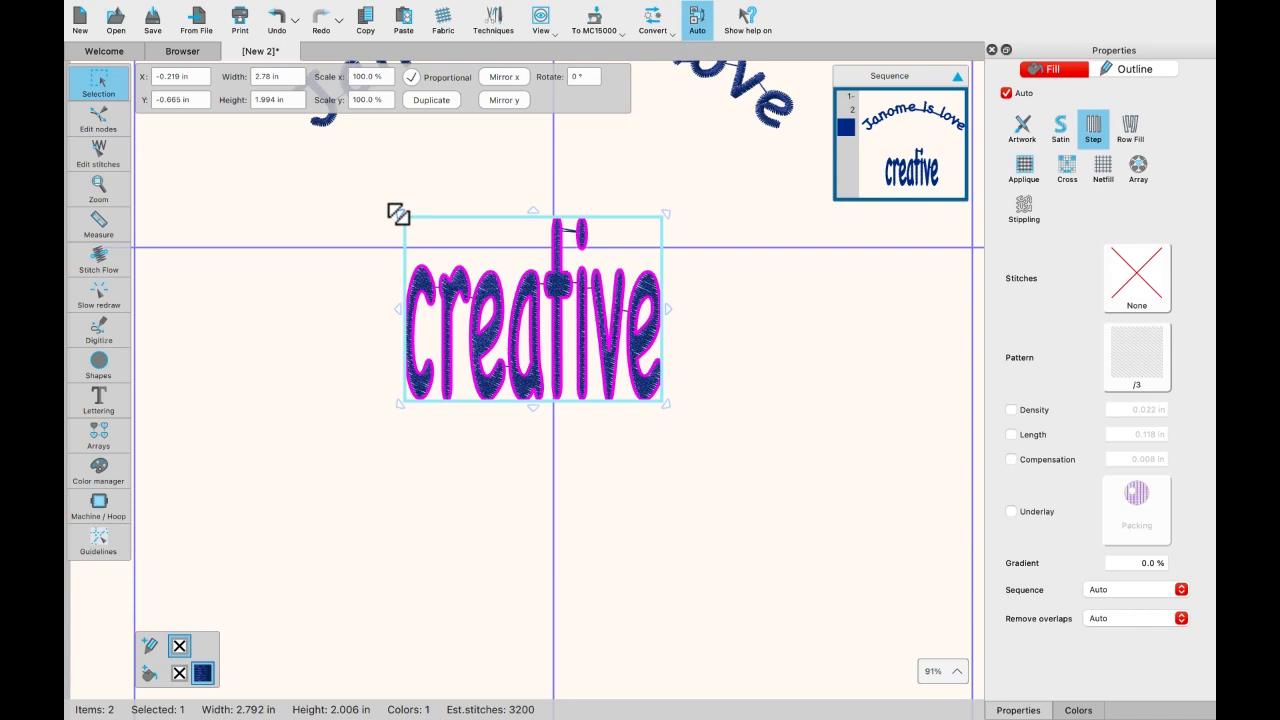
{"action": "left_click_drag", "start_coordinate": [398, 214], "coordinate": [431, 194]}
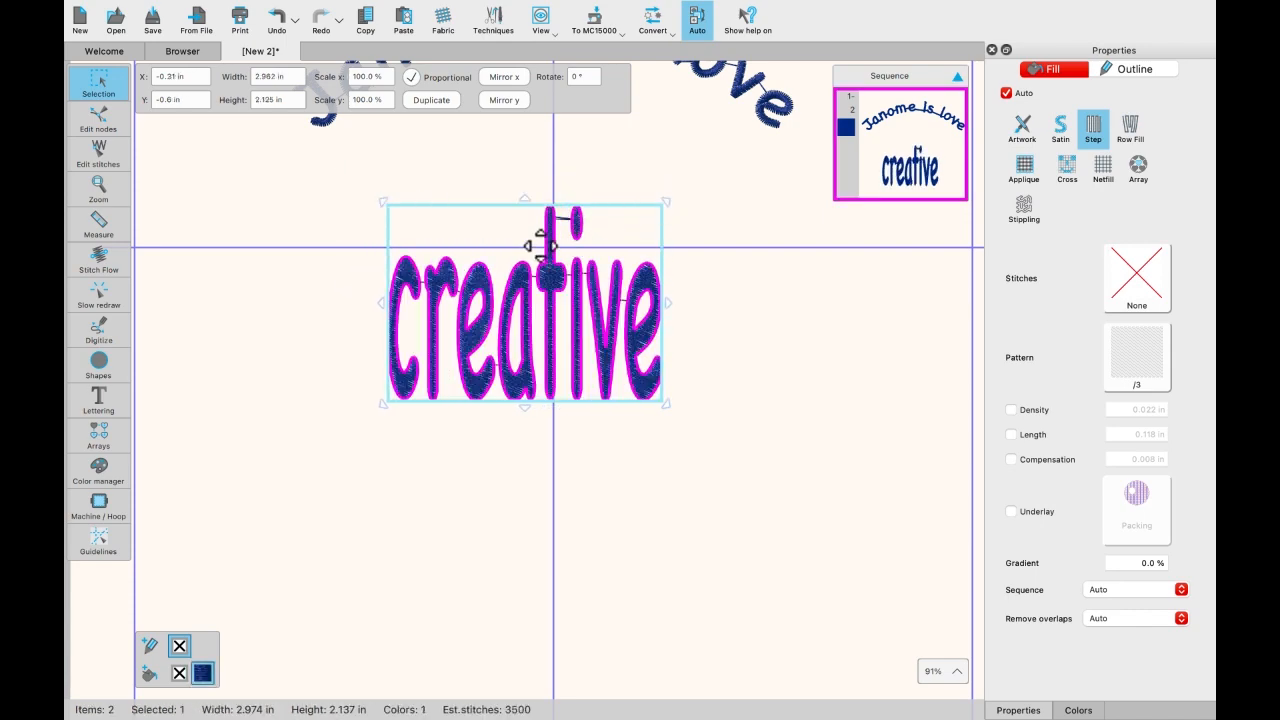
Step: Rotate "creative" slightly clockwise and skew it so the letters lean to the left
{"action": "left_click", "coordinate": [671, 200]}
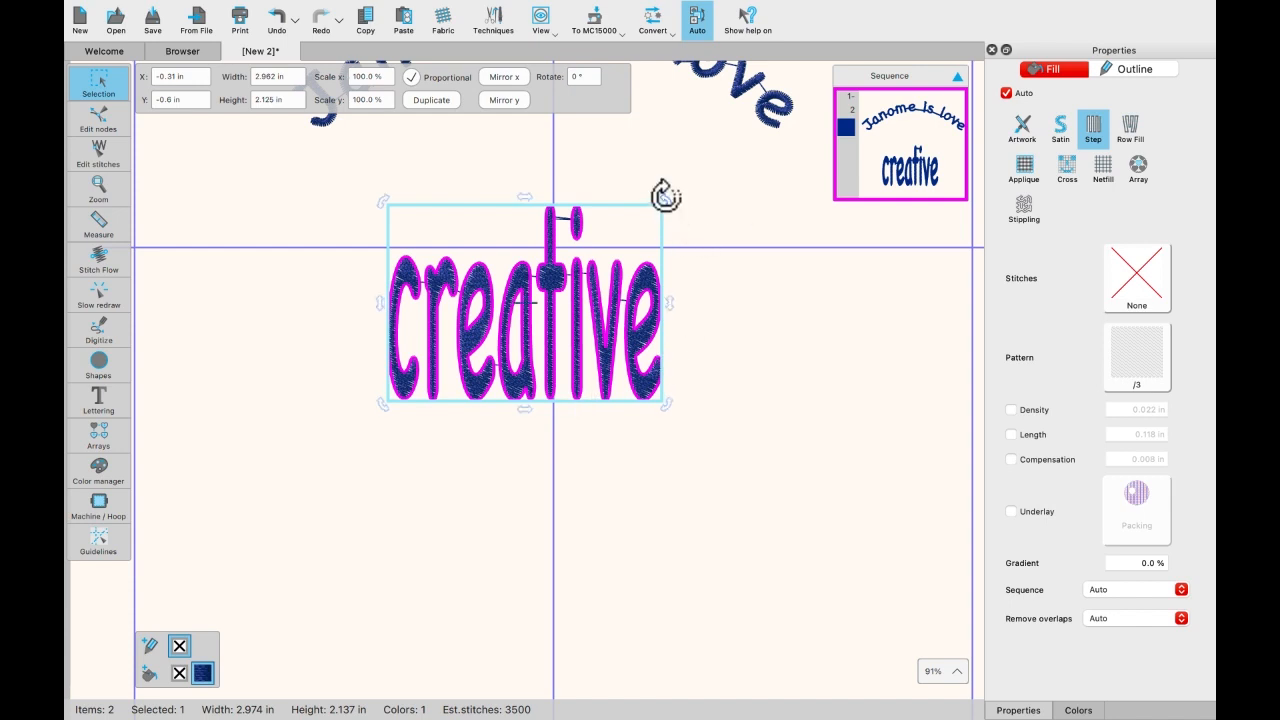
{"action": "mouse_move", "coordinate": [665, 196]}
{"action": "left_mouse_down"}
{"action": "mouse_move", "coordinate": [697, 263]}
{"action": "mouse_move", "coordinate": [689, 297]}
{"action": "mouse_move", "coordinate": [531, 137]}
{"action": "mouse_move", "coordinate": [622, 146]}
{"action": "mouse_move", "coordinate": [676, 201]}
{"action": "left_mouse_up"}
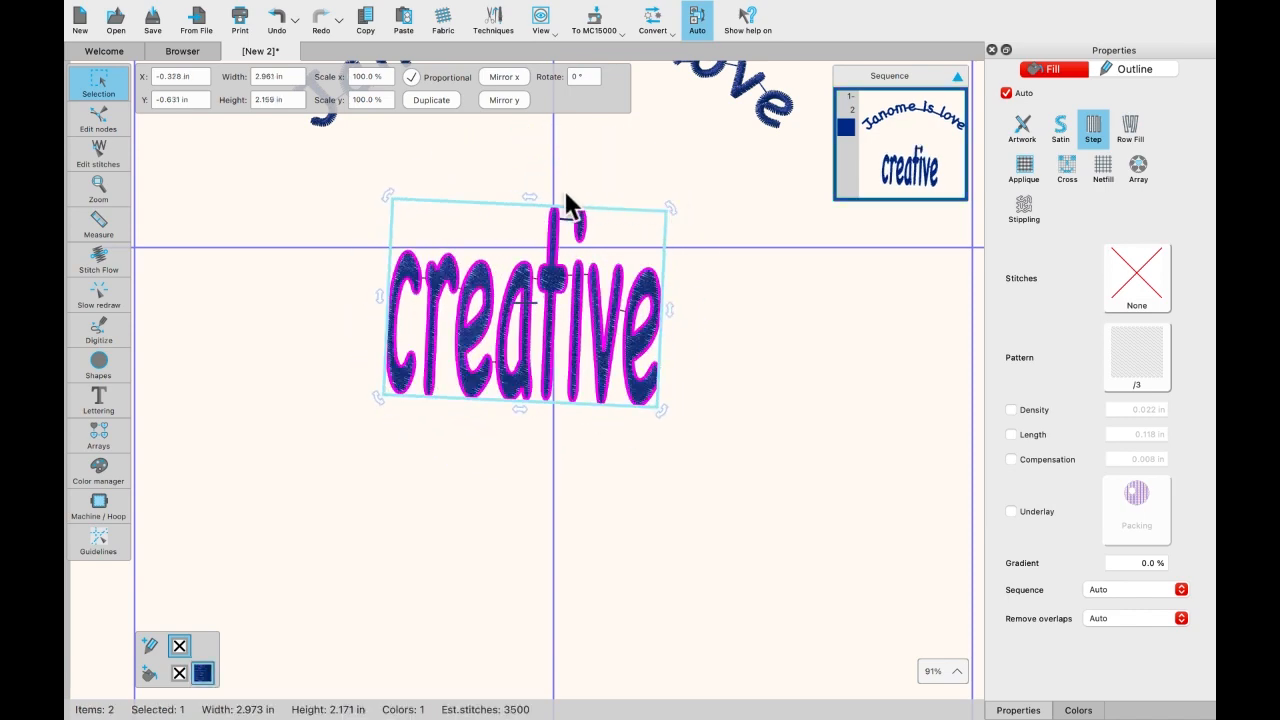
{"action": "left_click_drag", "start_coordinate": [528, 197], "coordinate": [486, 191]}
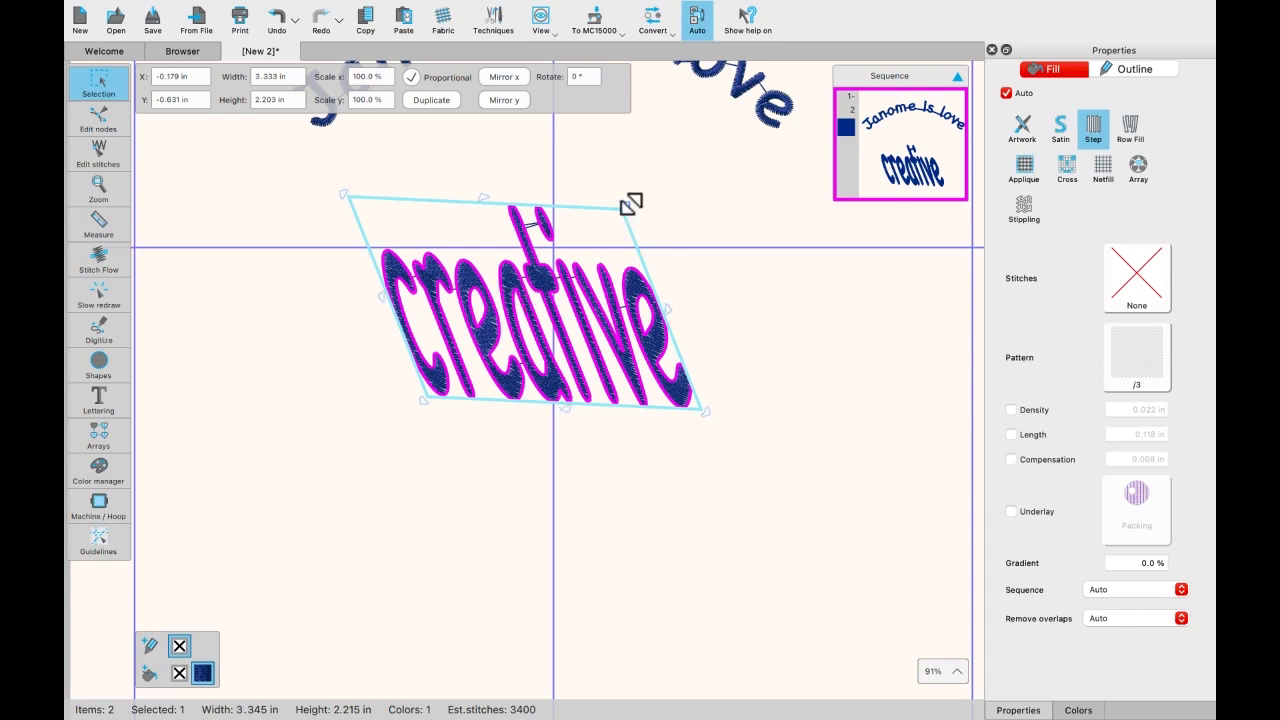
Step: Shrink "creative" to about 2.74 in wide and skew its letters back upright, ending at about 2.43 by 1.78 in
{"action": "left_click_drag", "start_coordinate": [630, 205], "coordinate": [593, 232]}
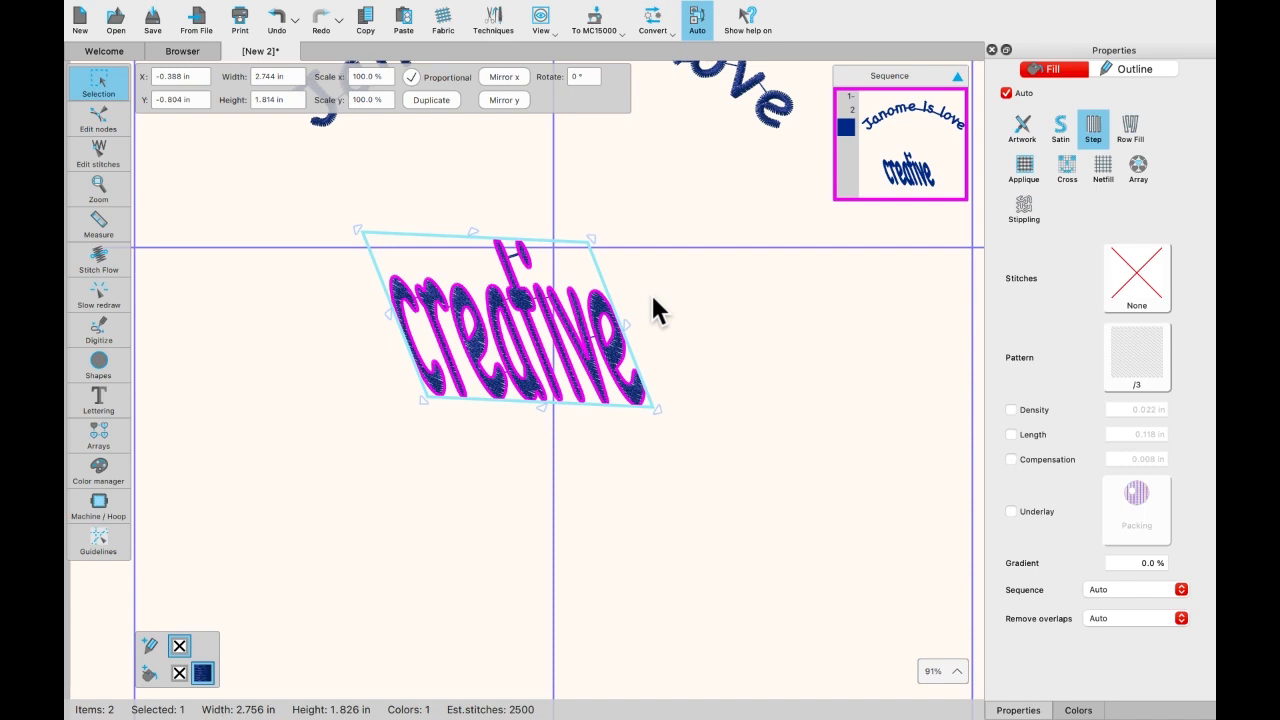
{"action": "left_click", "coordinate": [592, 242]}
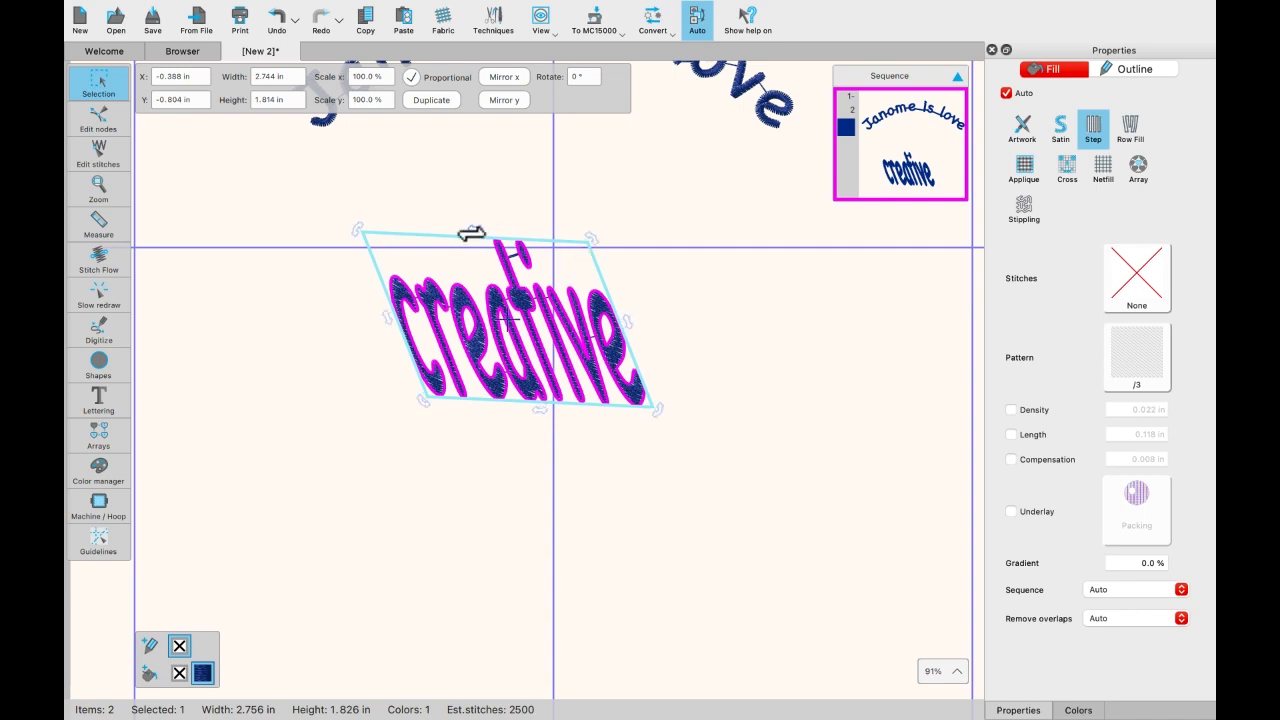
{"action": "left_click_drag", "start_coordinate": [471, 234], "coordinate": [507, 231]}
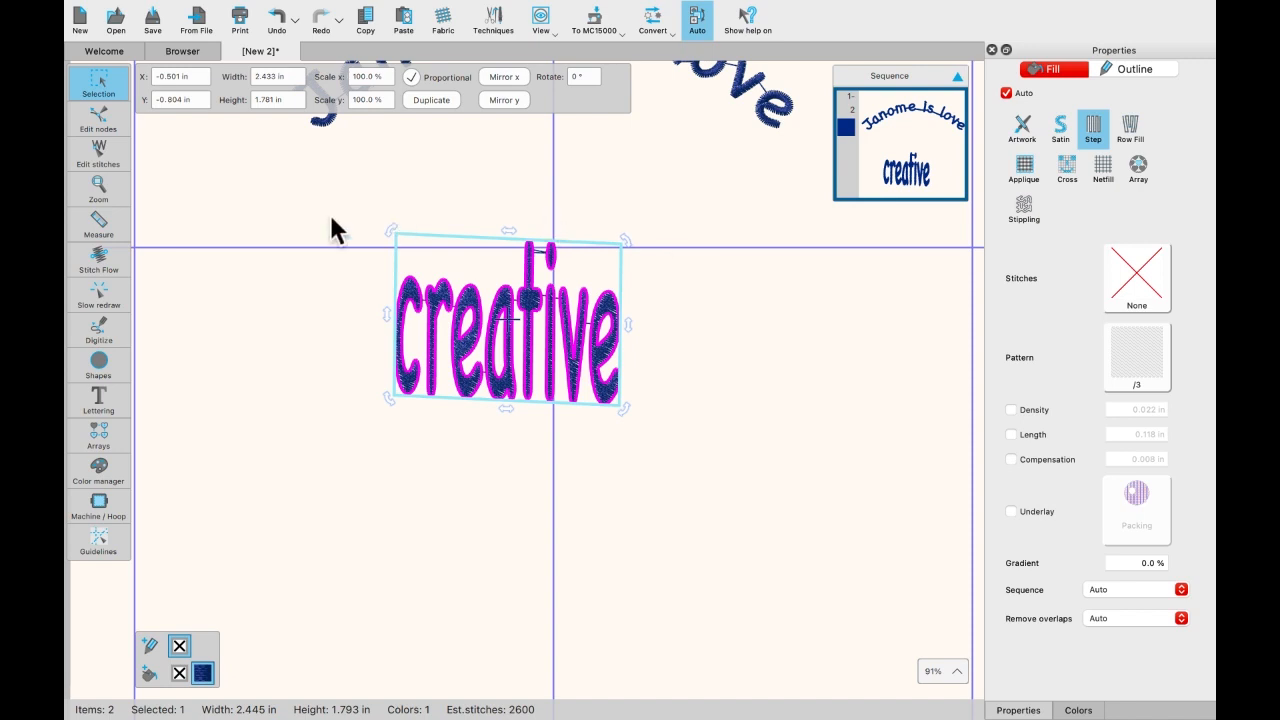
{"action": "left_click", "coordinate": [202, 167]}
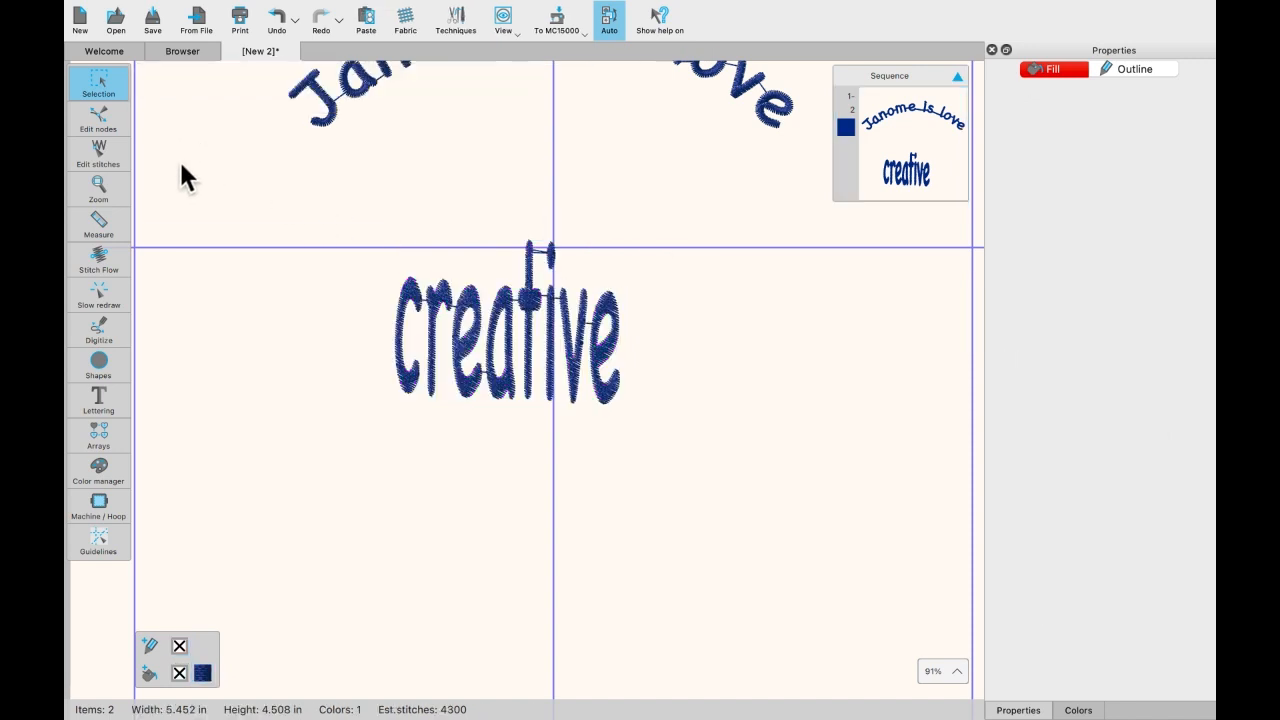
Step: Select all letter nodes of "creative" and spread them apart until the word is about 2.7 in wide
{"action": "left_click", "coordinate": [423, 285]}
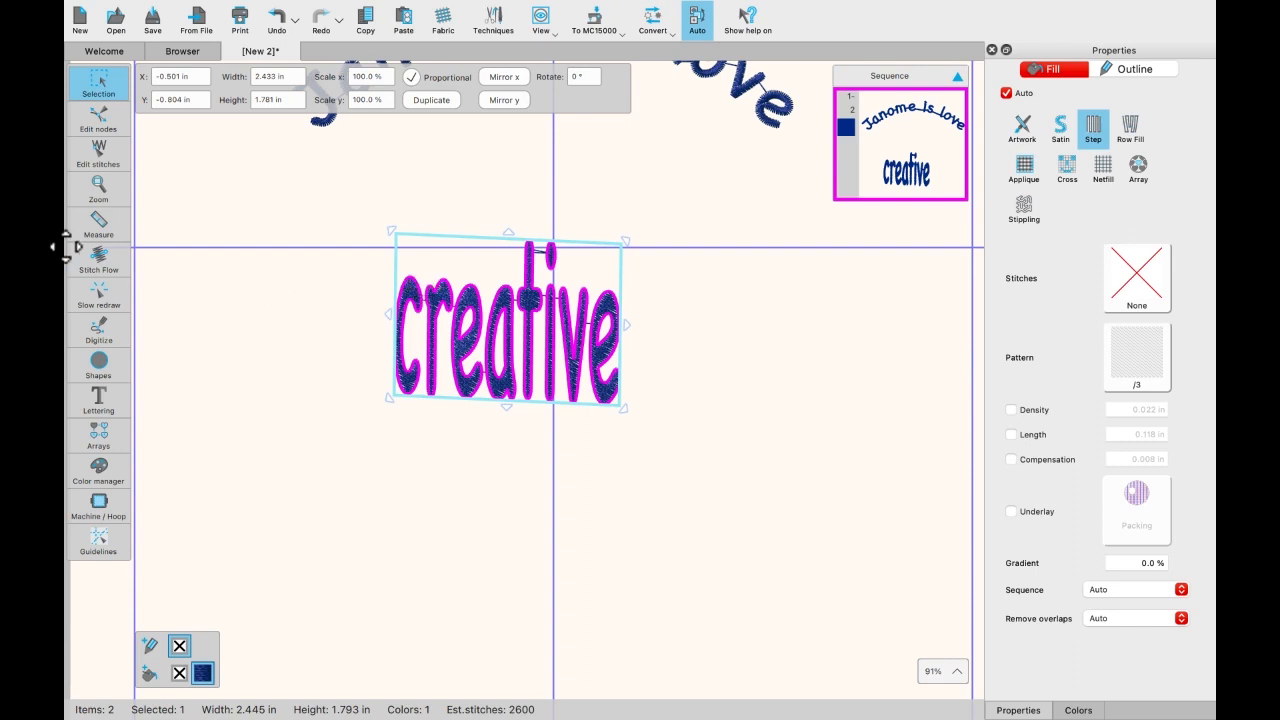
{"action": "left_click", "coordinate": [105, 122]}
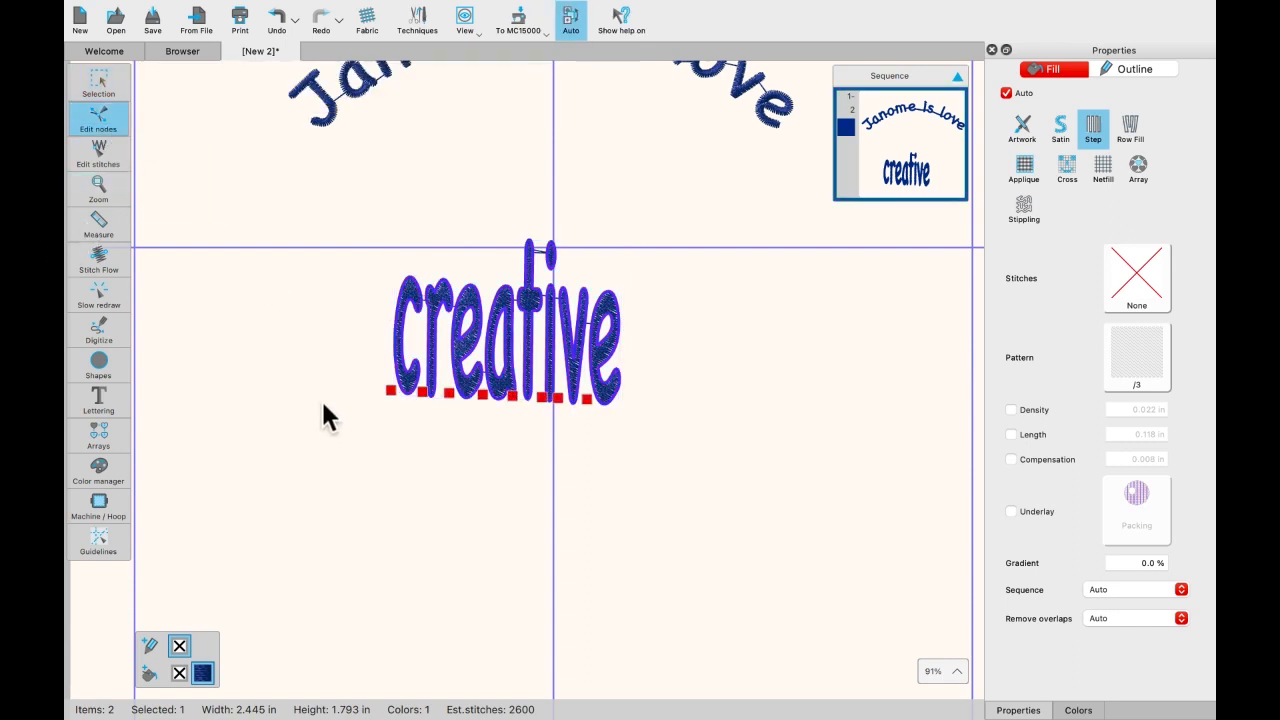
{"action": "left_click_drag", "start_coordinate": [347, 349], "coordinate": [638, 430]}
{"action": "left_click", "coordinate": [108, 86]}
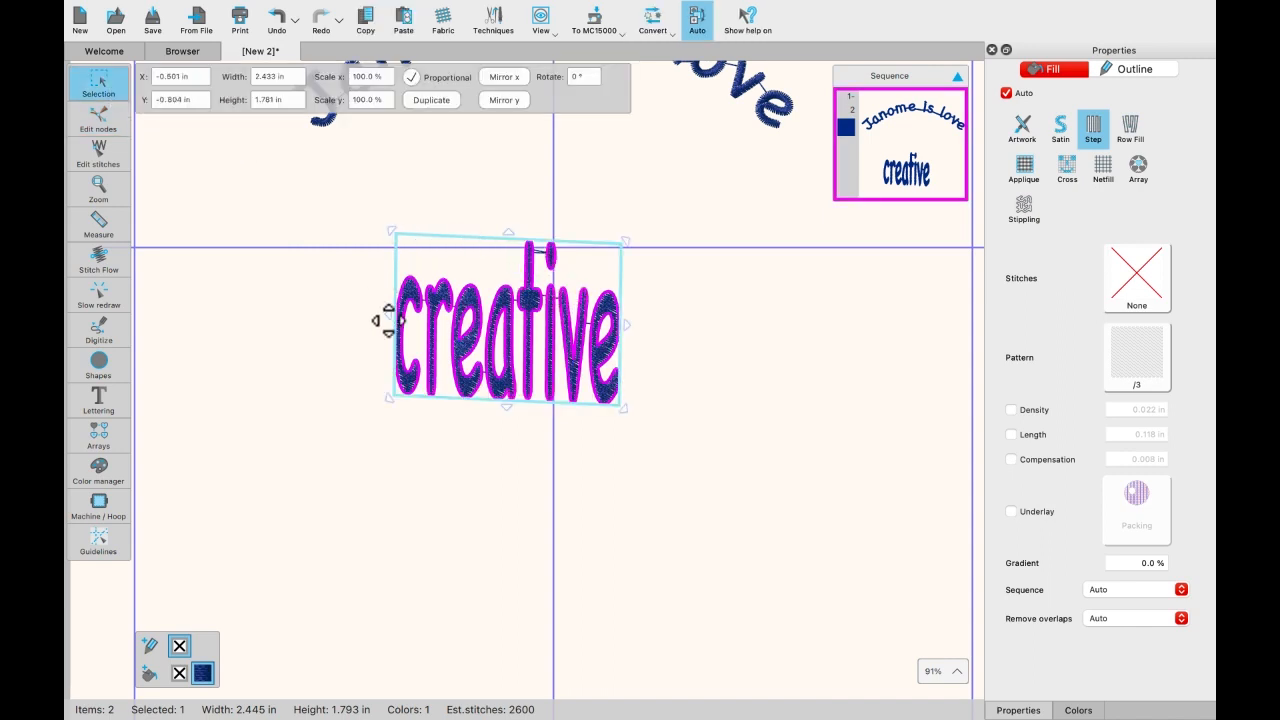
{"action": "left_click", "coordinate": [100, 122]}
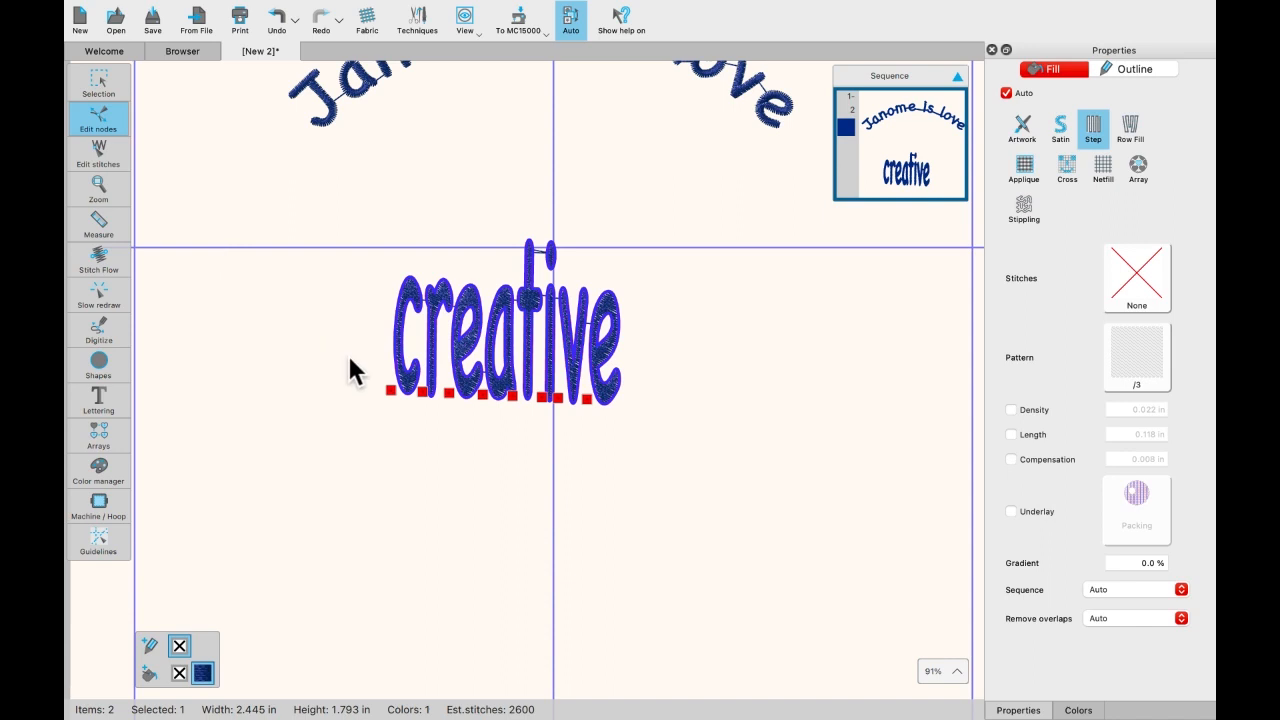
{"action": "left_click_drag", "start_coordinate": [349, 357], "coordinate": [617, 449]}
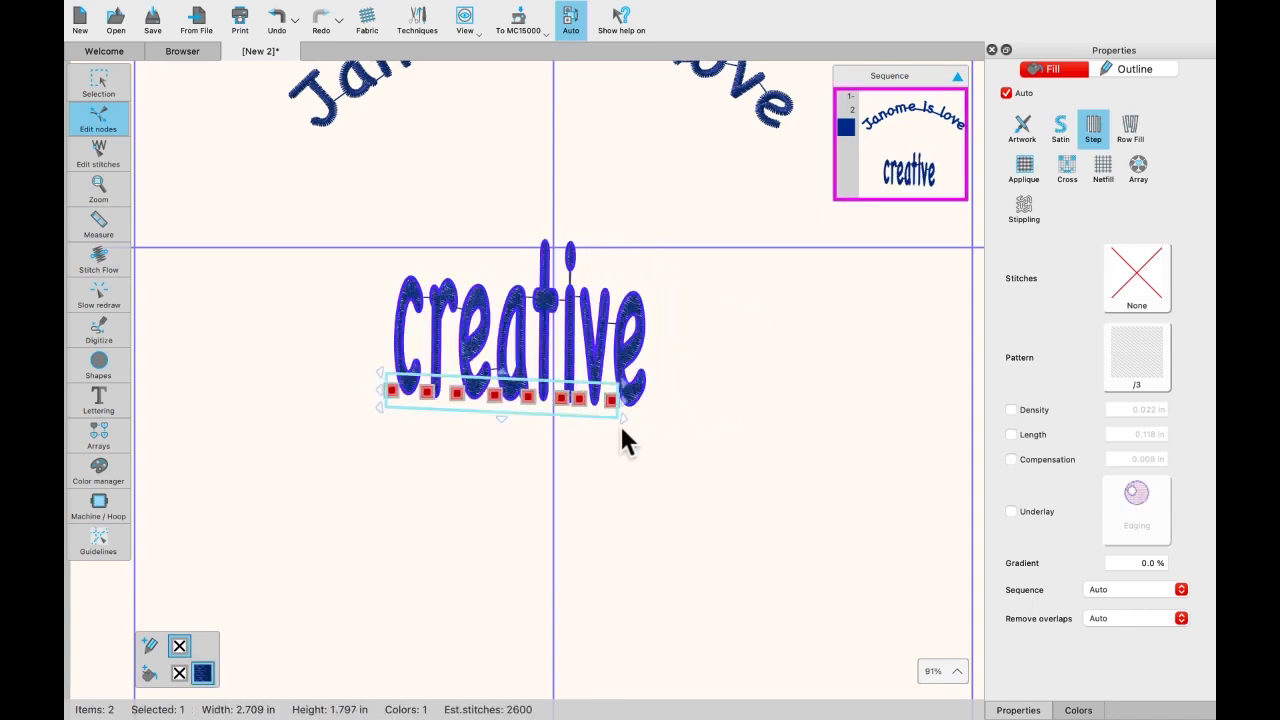
Step: Try rotating the letter nodes of "creative" onto a downward diagonal, and undo the rotation
{"action": "left_click_drag", "start_coordinate": [631, 380], "coordinate": [631, 466]}
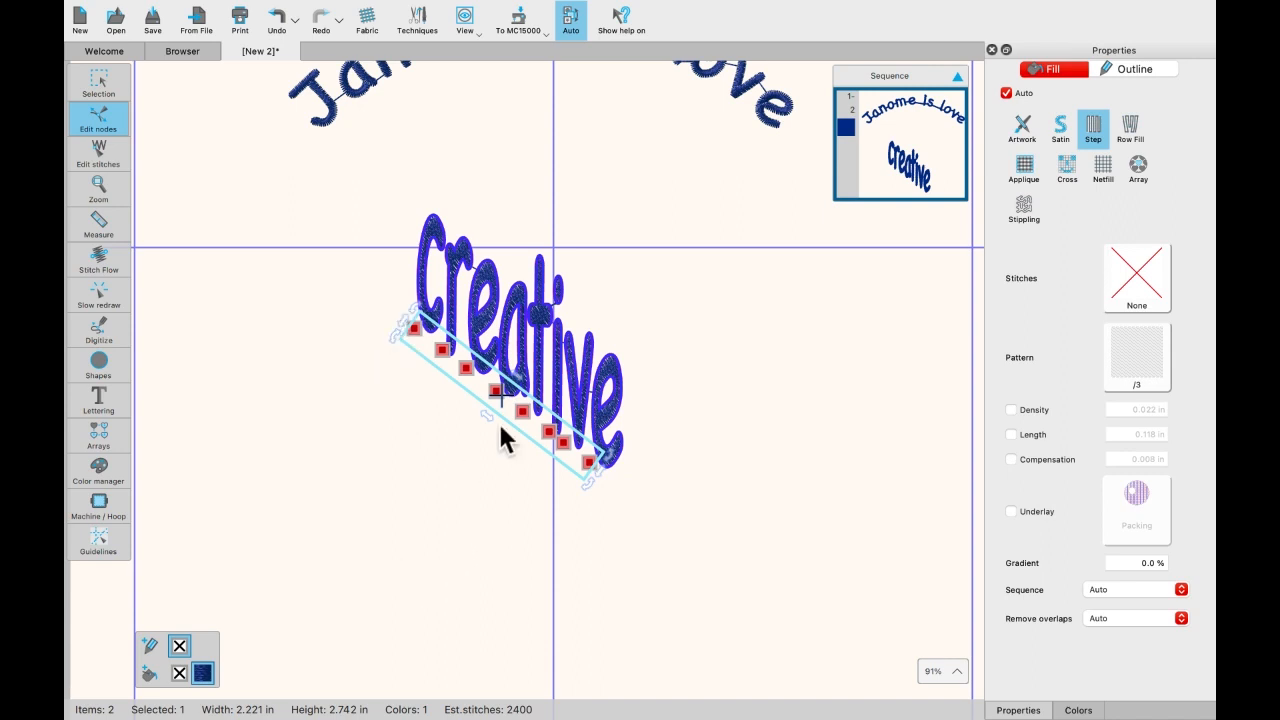
{"action": "left_click", "coordinate": [276, 22]}
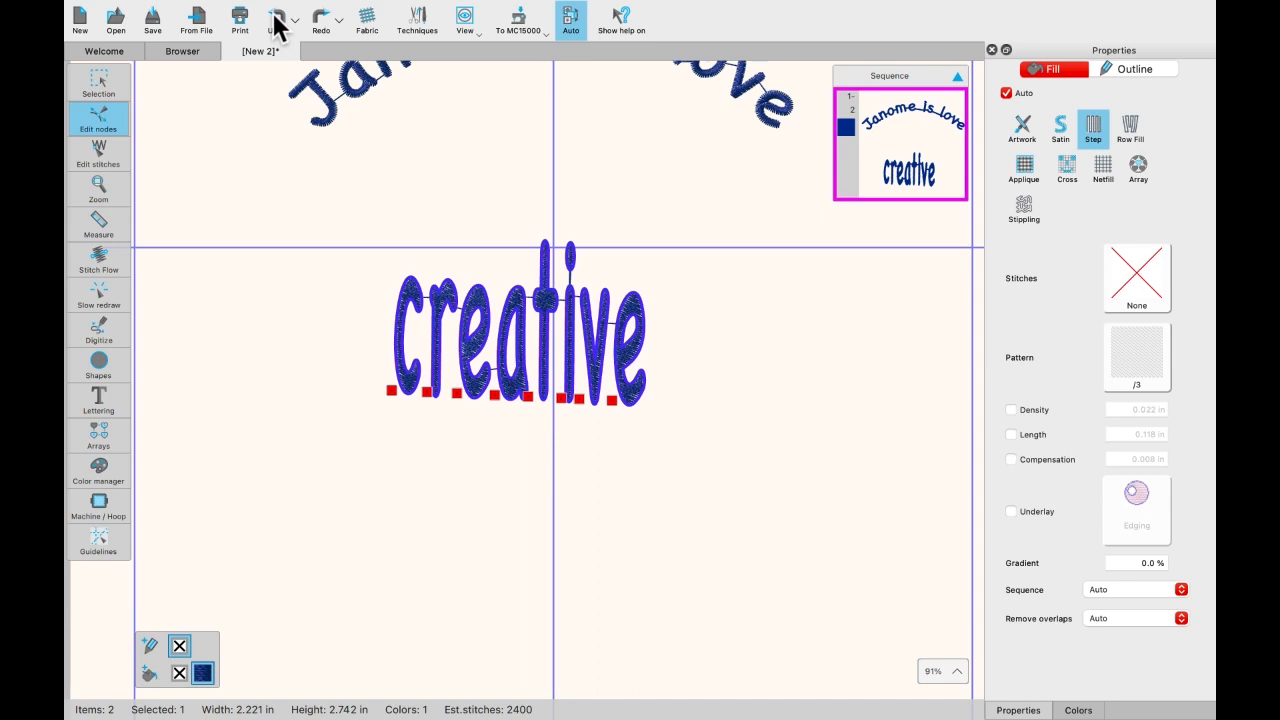
Step: Move the whole word "creative" up across the hoop's horizontal centre line, beneath the arched text
{"action": "left_click", "coordinate": [96, 82]}
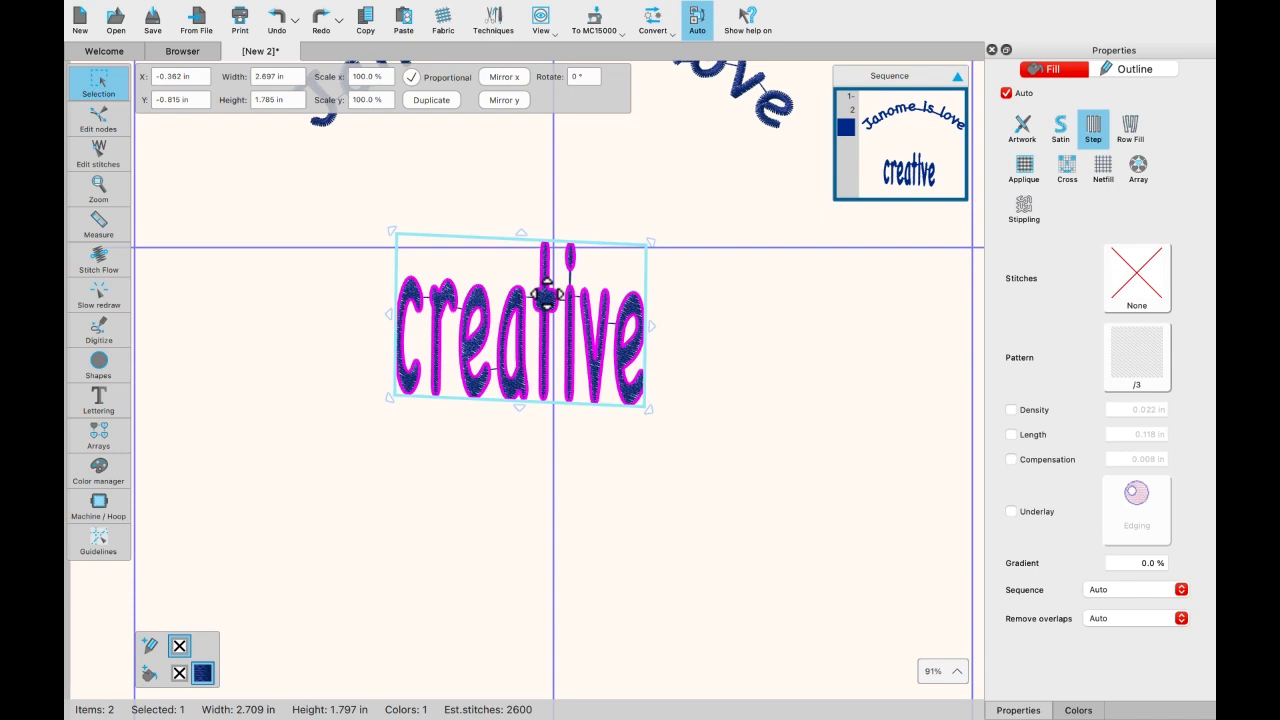
{"action": "left_click_drag", "start_coordinate": [543, 293], "coordinate": [533, 213]}
{"action": "scroll", "coordinate": [600, 236], "scroll_direction": "down", "scroll_amount": 4}
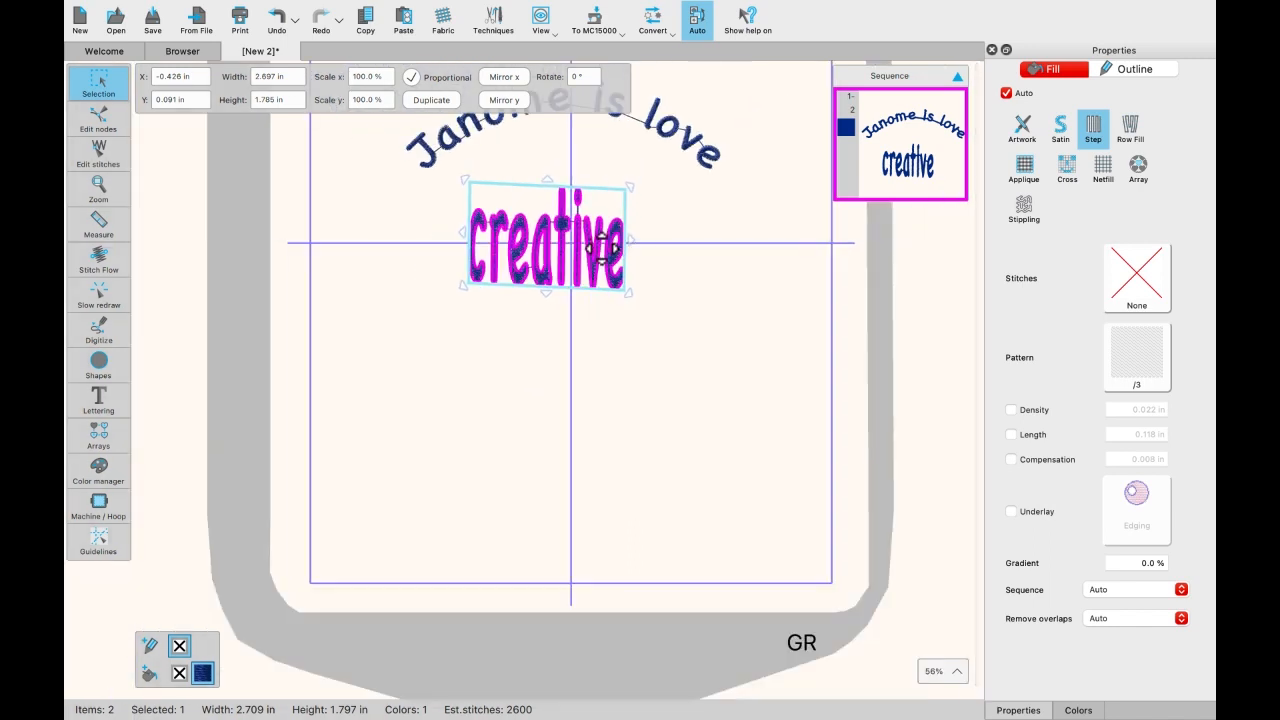
{"action": "scroll", "coordinate": [604, 249], "scroll_direction": "up", "scroll_amount": 2}
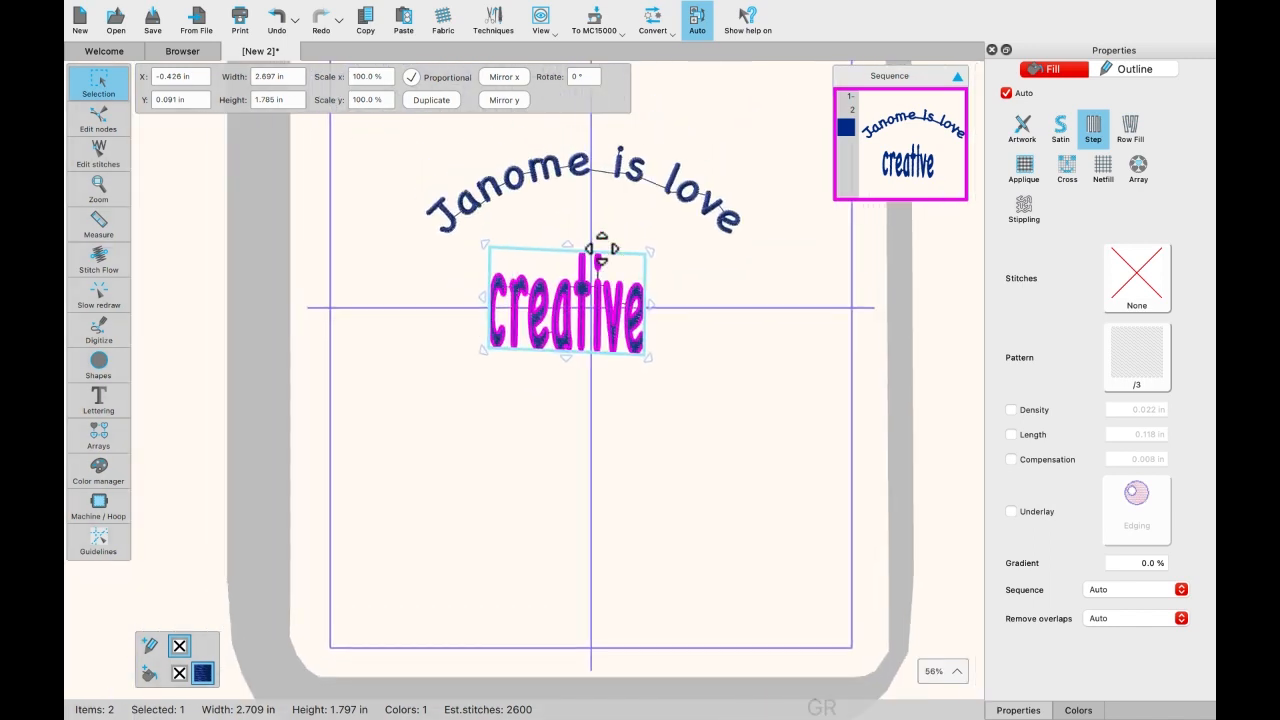
Step: Fill the arched text "Janome is love" with 202 Vermilion and the word "creative" with 206 Bright Green
{"action": "left_click", "coordinate": [550, 181]}
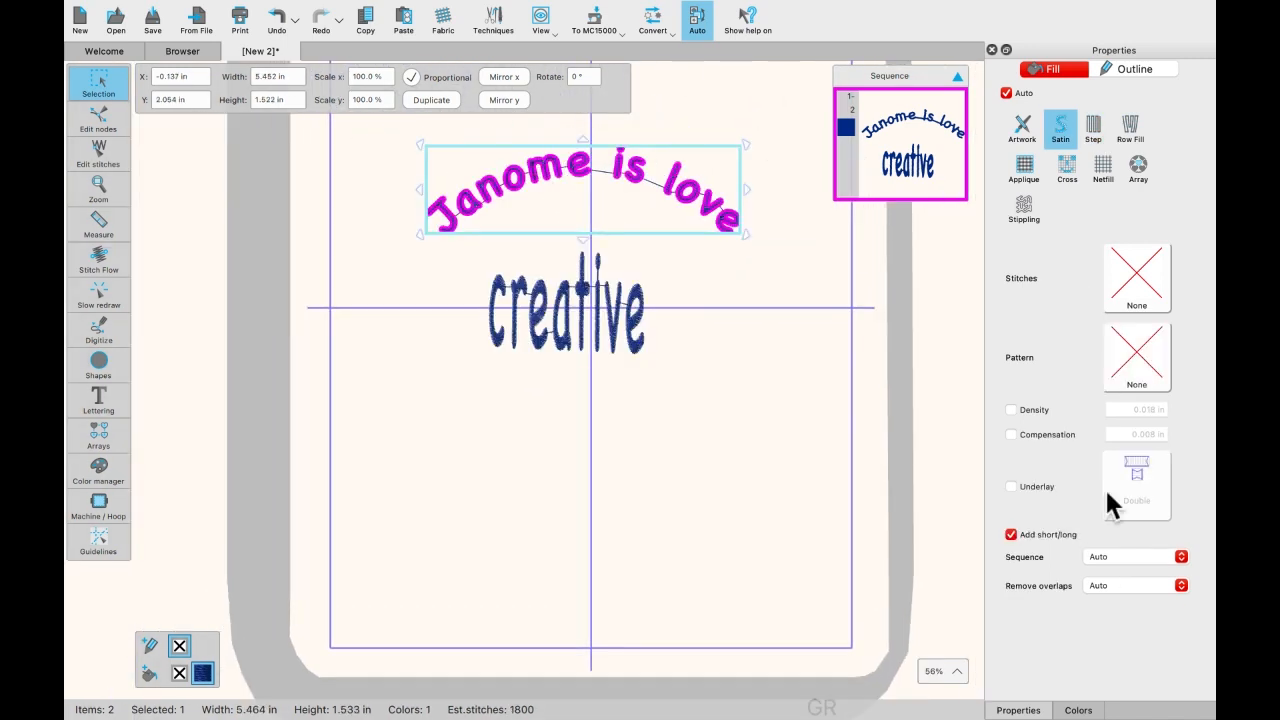
{"action": "left_click", "coordinate": [1077, 710]}
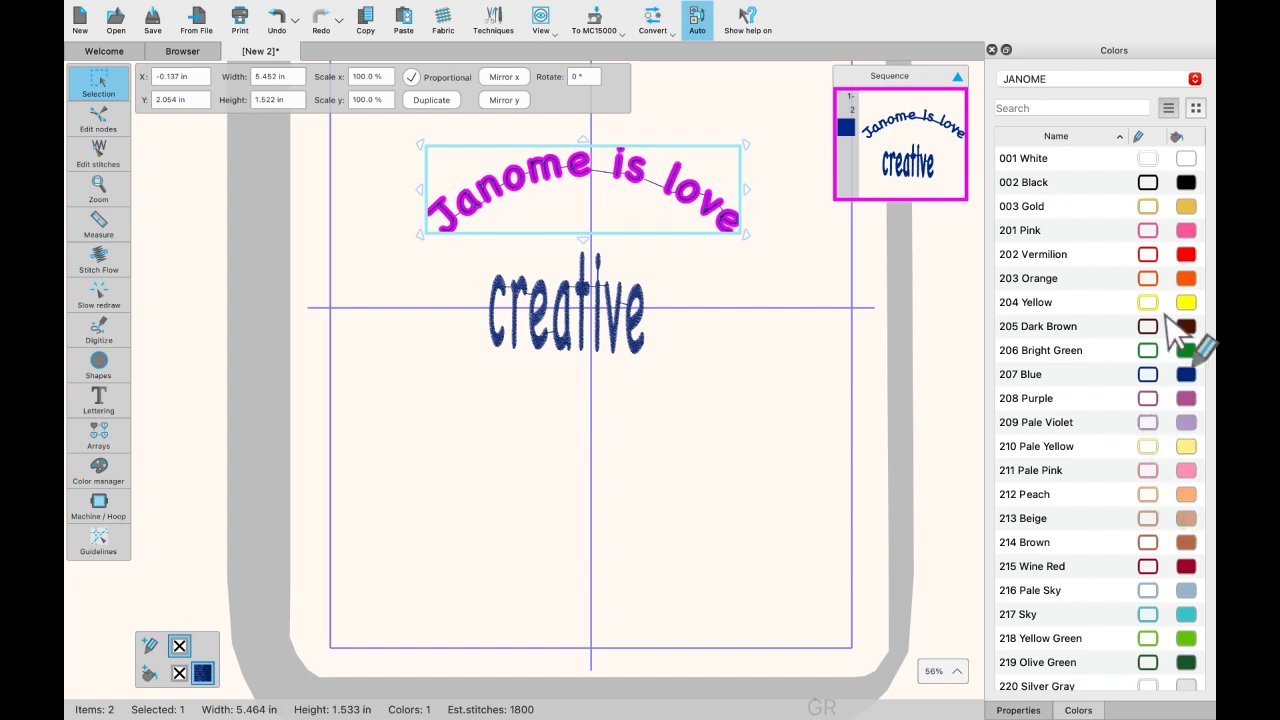
{"action": "left_click", "coordinate": [1190, 256]}
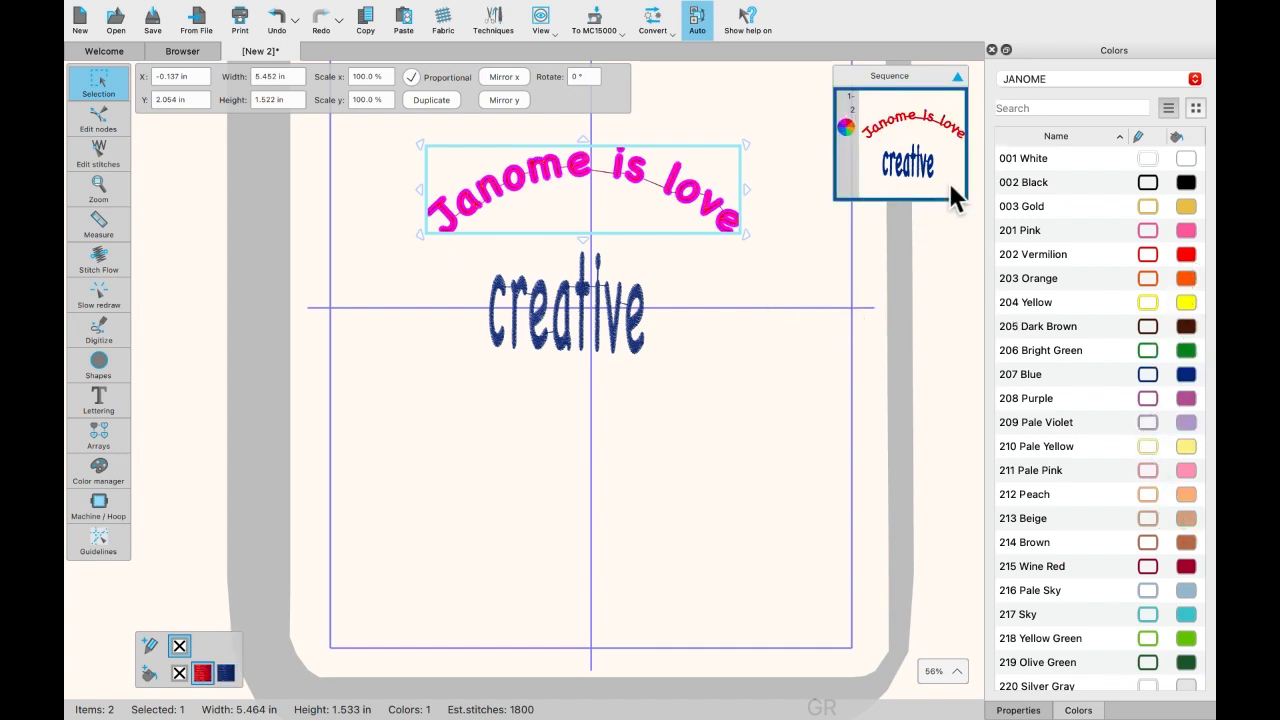
{"action": "left_click", "coordinate": [638, 332]}
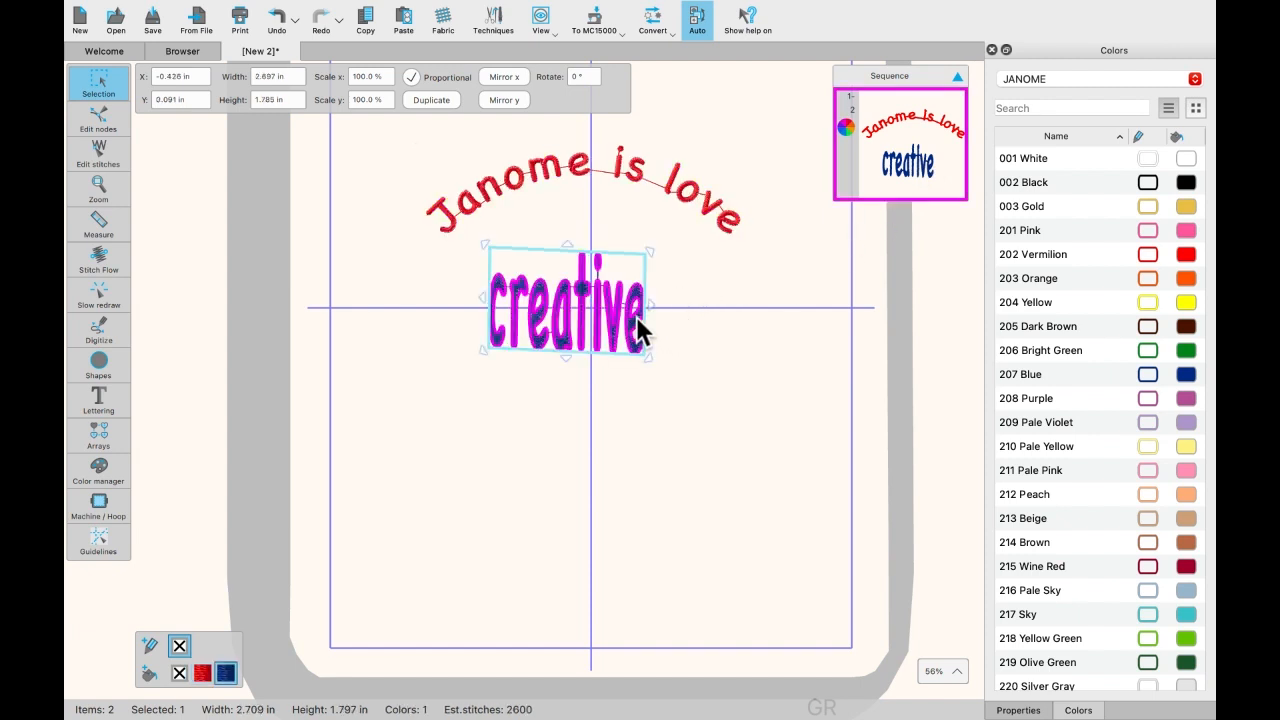
{"action": "left_click", "coordinate": [1185, 350]}
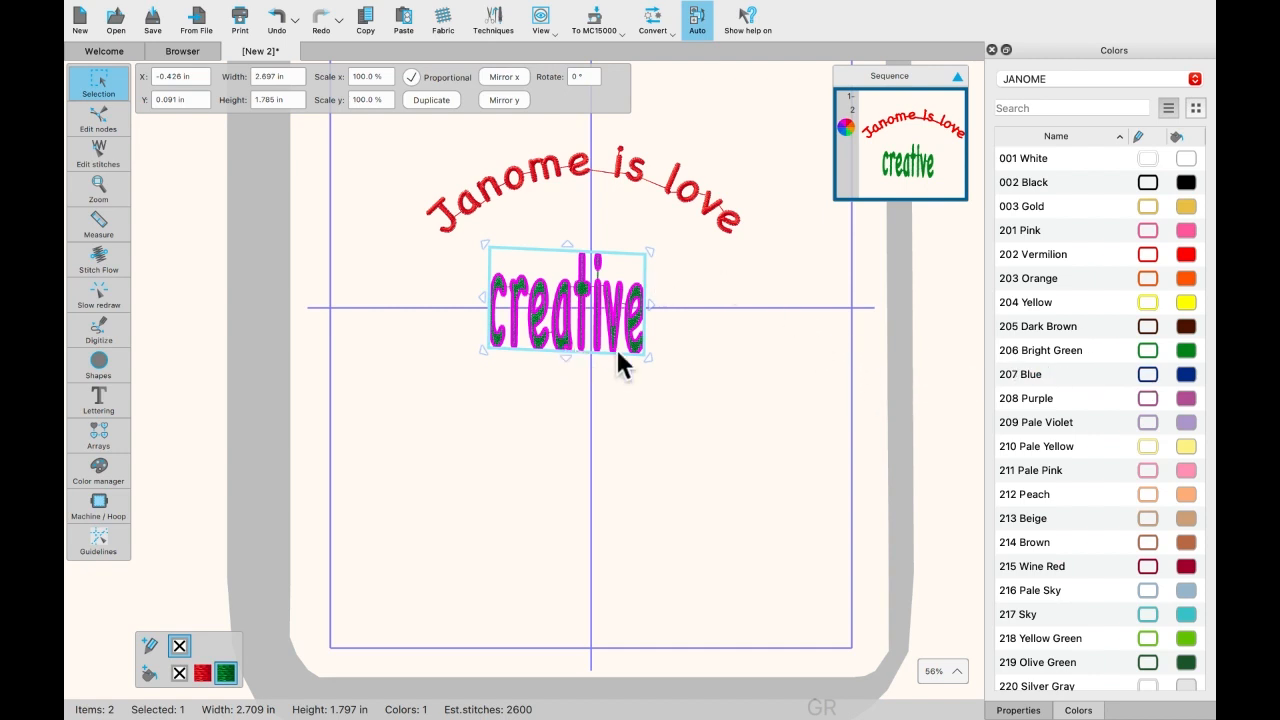
Step: Add a 002 Black outline to "creative" and inspect the outlined letters up close
{"action": "left_click", "coordinate": [1147, 182]}
{"action": "scroll", "coordinate": [750, 307], "scroll_direction": "right", "scroll_amount": 1}
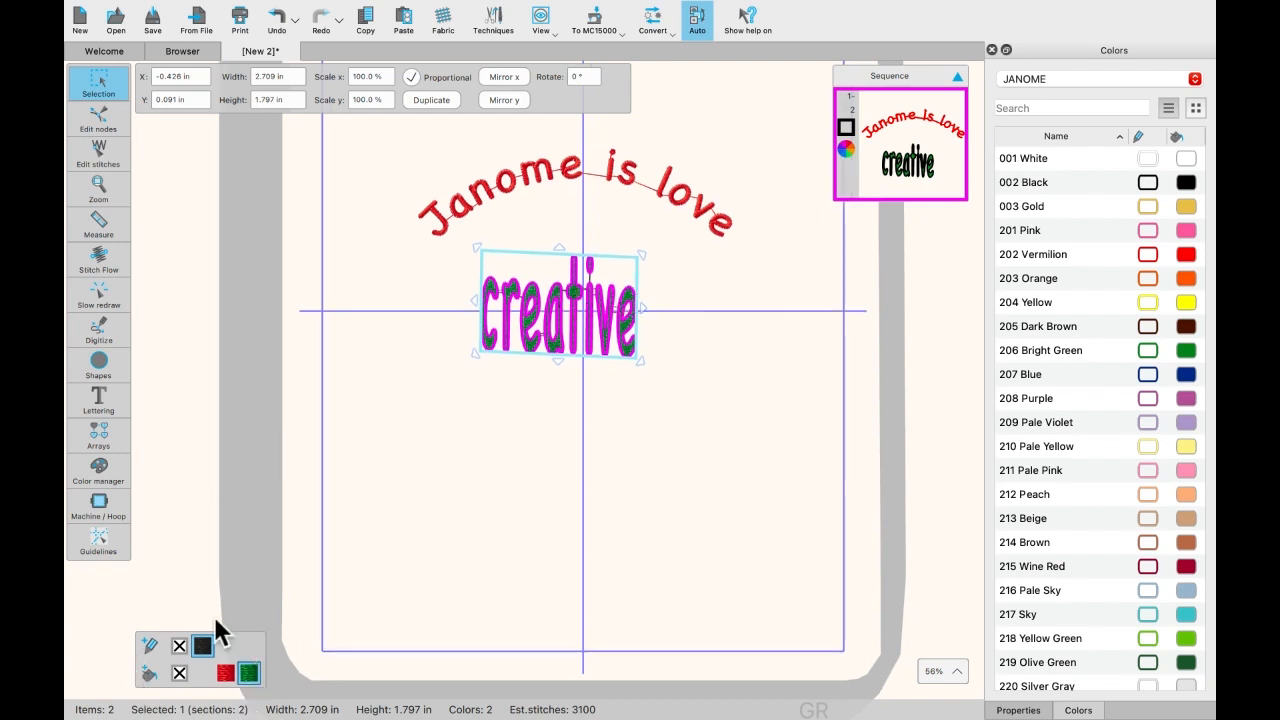
{"action": "left_click", "coordinate": [533, 371]}
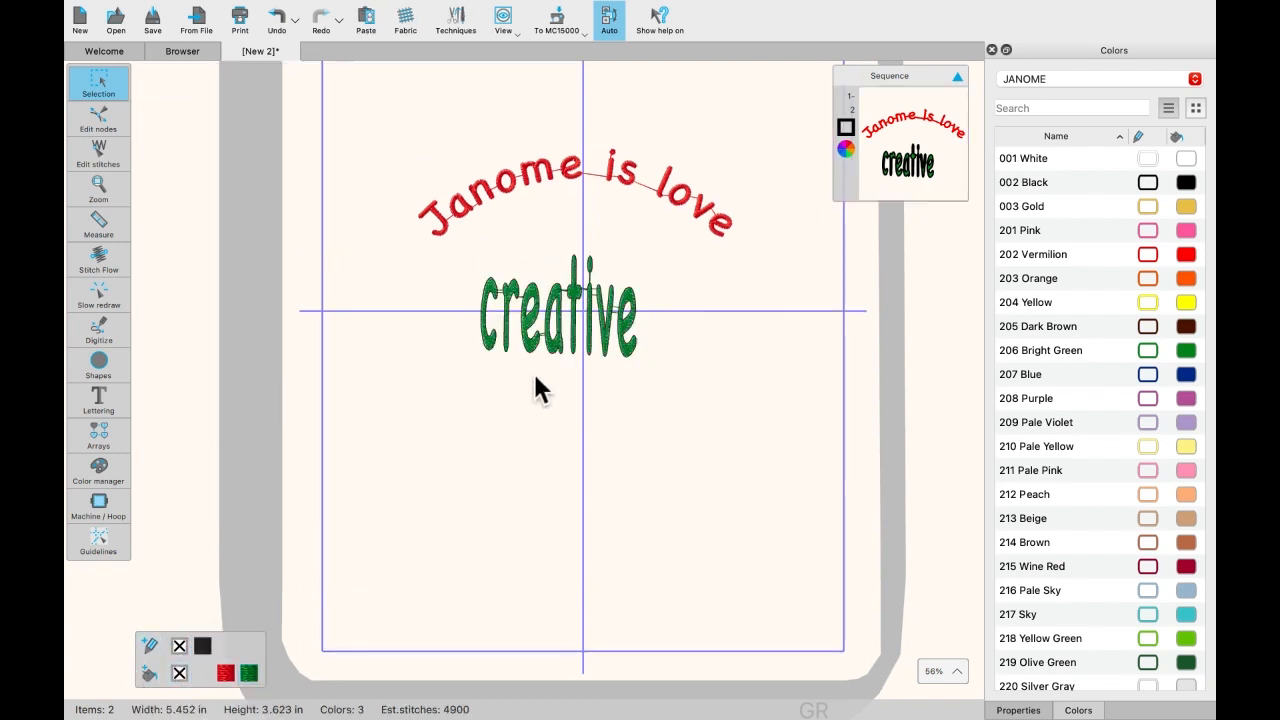
{"action": "scroll", "coordinate": [544, 333], "scroll_direction": "up", "scroll_amount": 5}
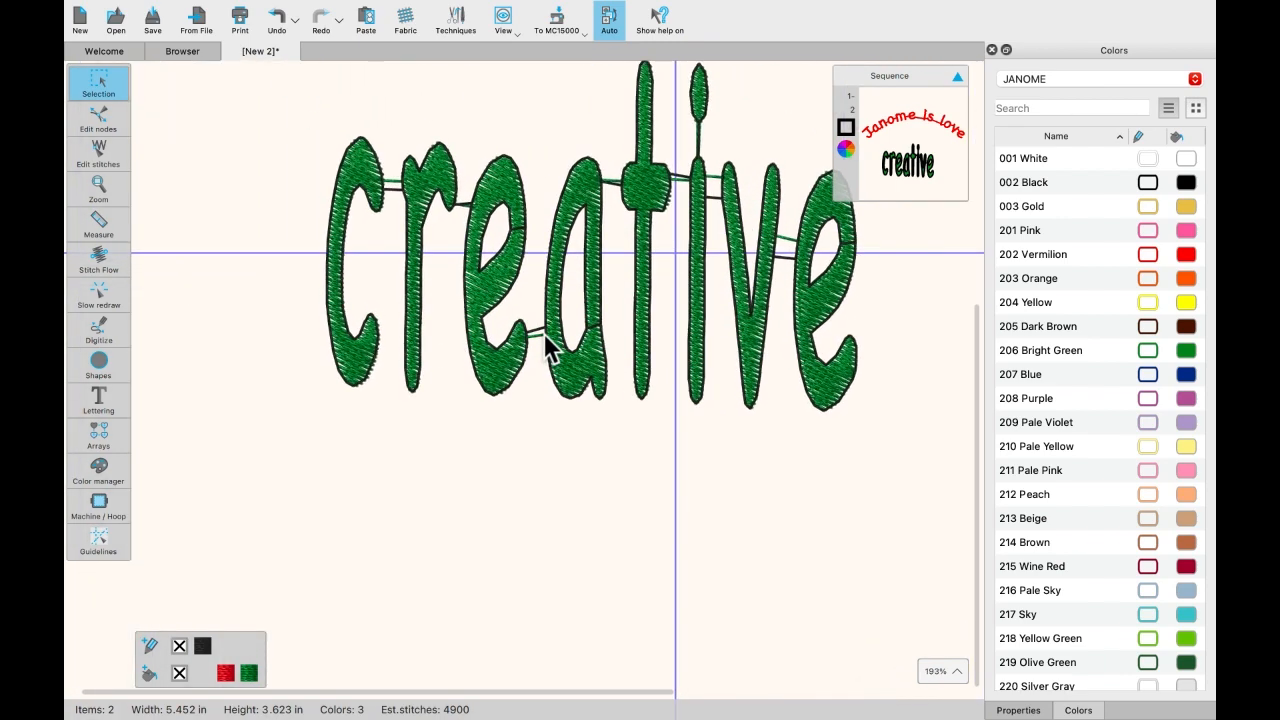
{"action": "scroll", "coordinate": [544, 333], "scroll_direction": "down", "scroll_amount": 4}
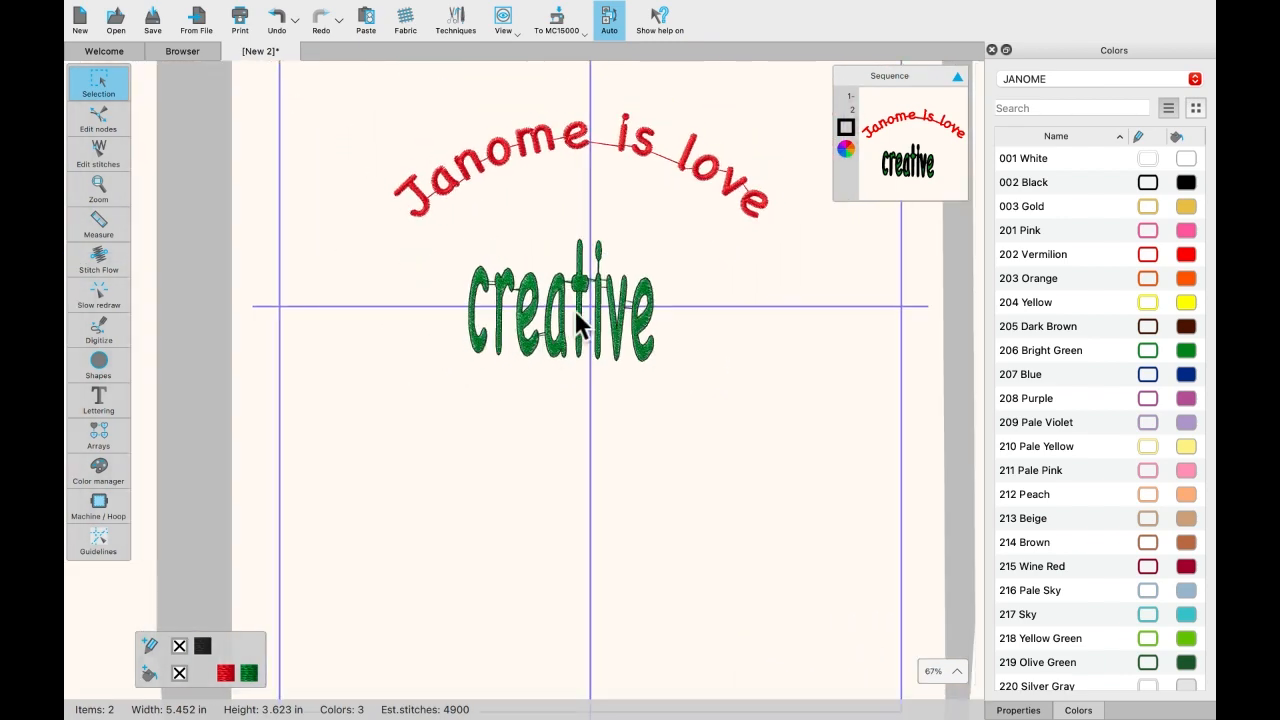
Step: Remove the black outline from "creative", keeping its green fill
{"action": "left_click", "coordinate": [575, 312]}
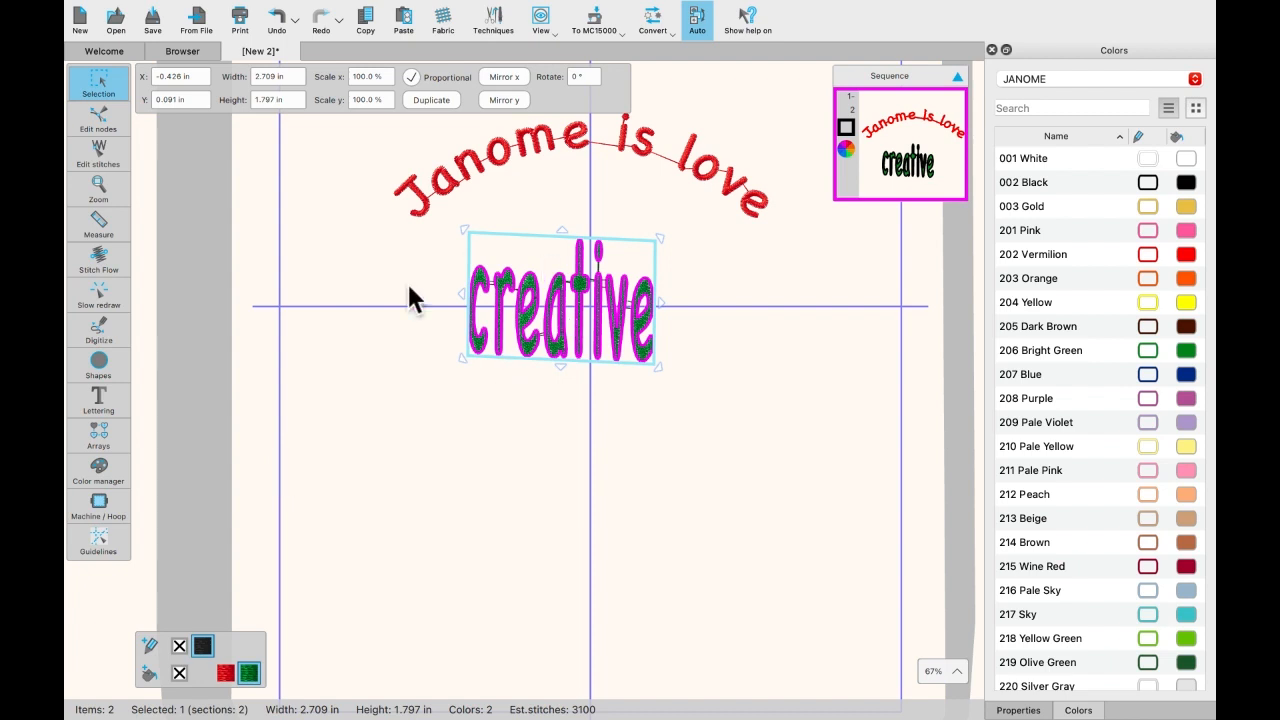
{"action": "left_click", "coordinate": [179, 646]}
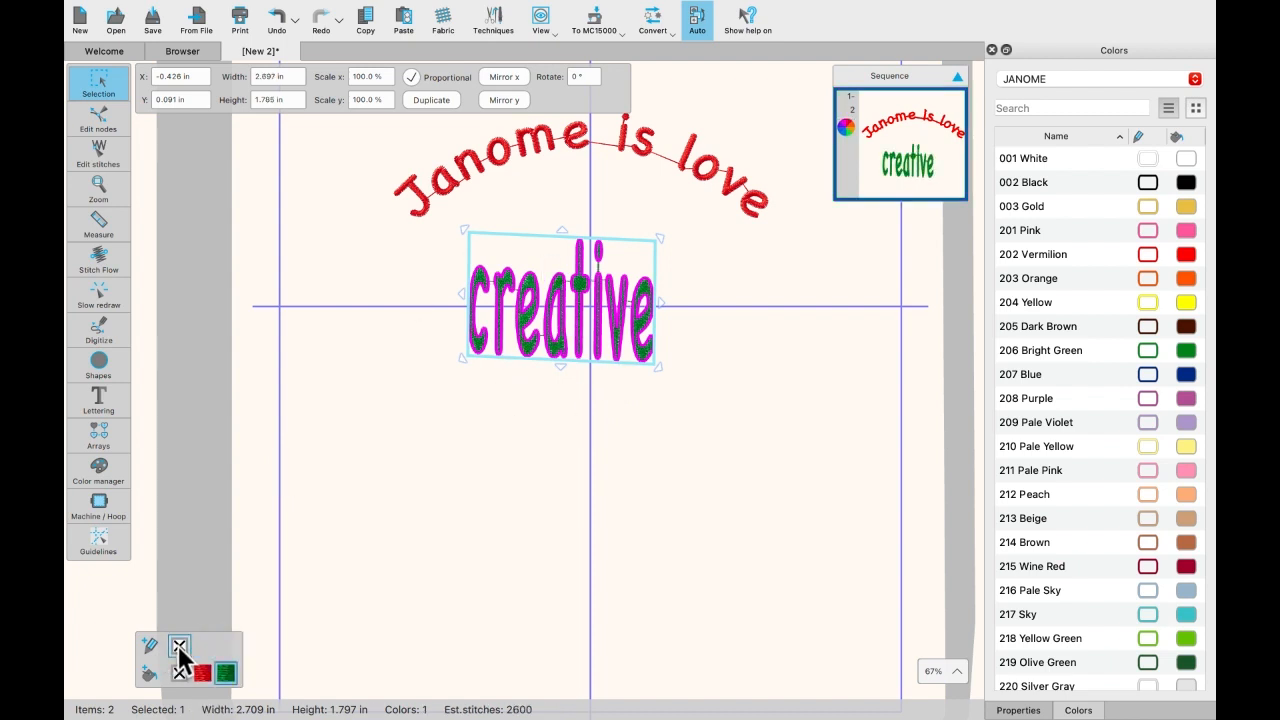
{"action": "left_click", "coordinate": [406, 537]}
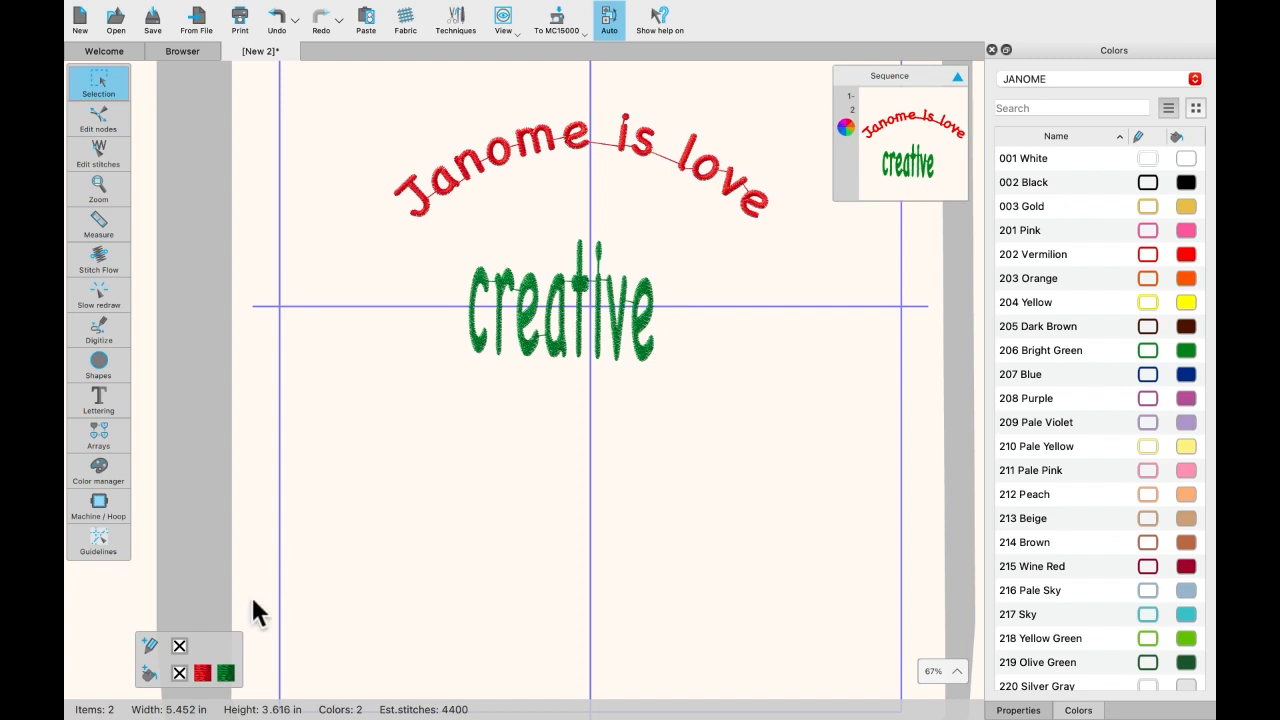
Step: Try giving "creative" a 002 Black outline with no fill, and undo both changes
{"action": "left_click", "coordinate": [646, 327]}
{"action": "left_click", "coordinate": [1148, 183]}
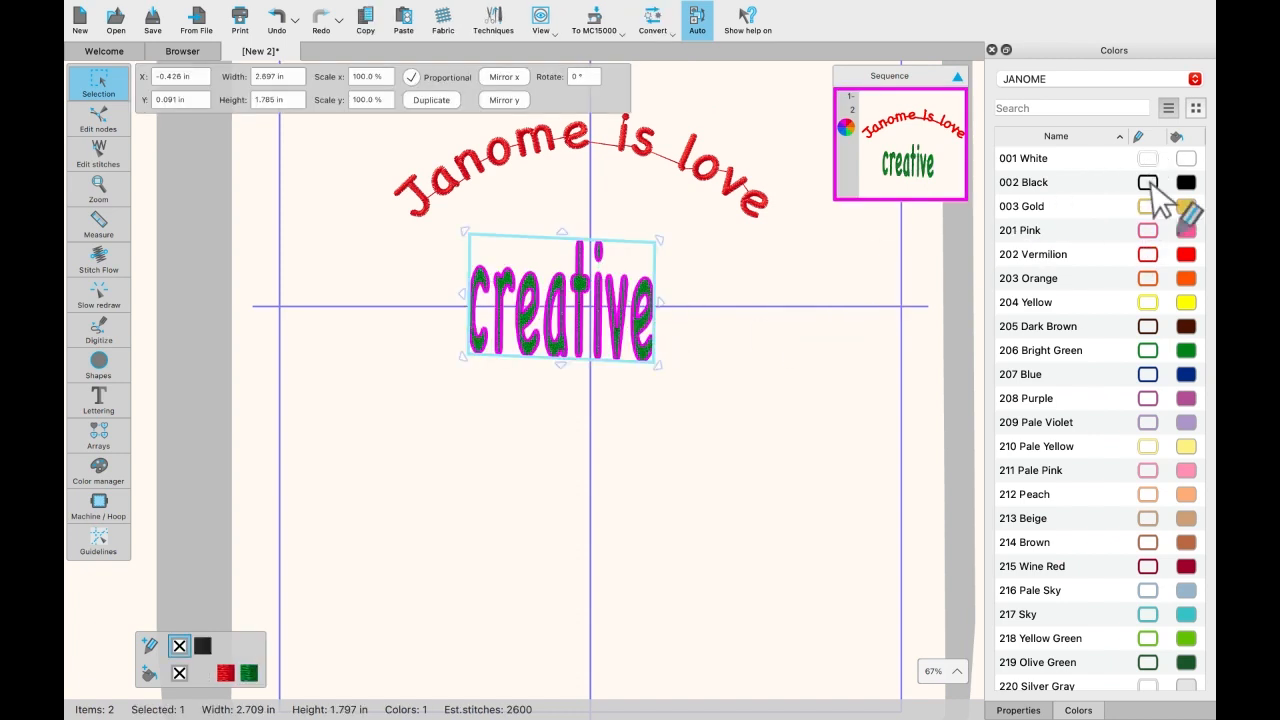
{"action": "left_click", "coordinate": [179, 673]}
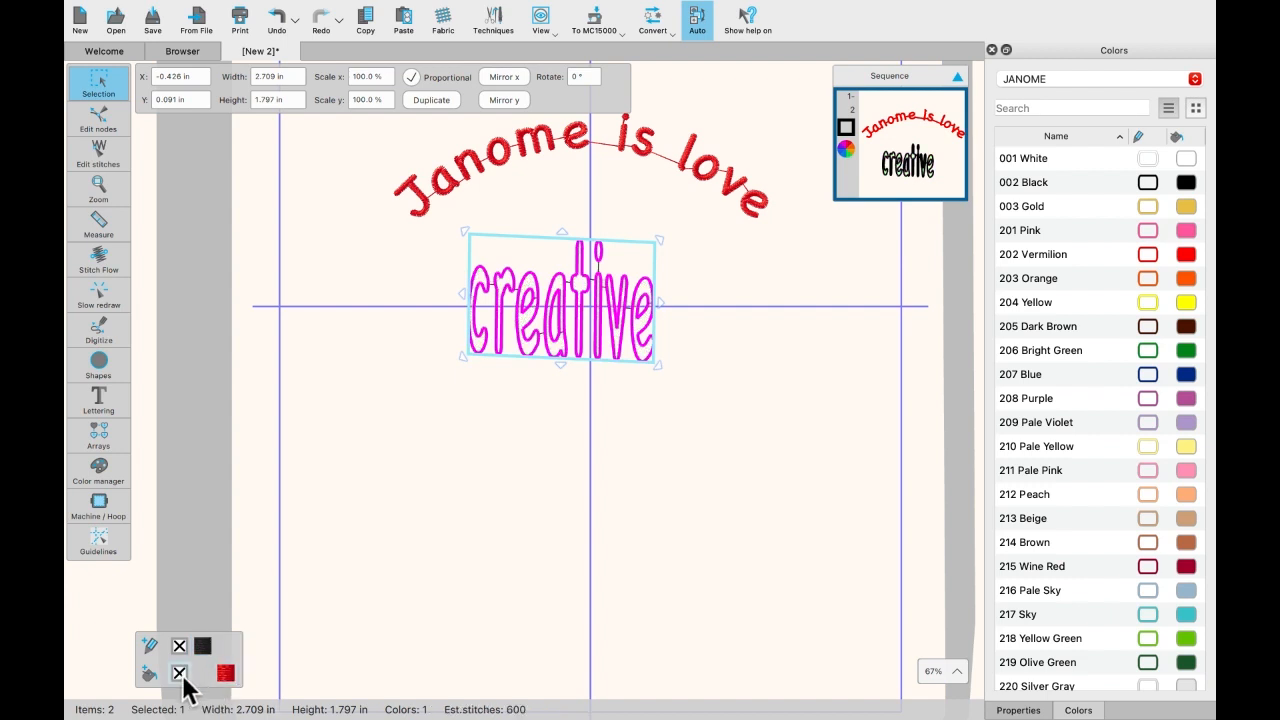
{"action": "left_click", "coordinate": [461, 493]}
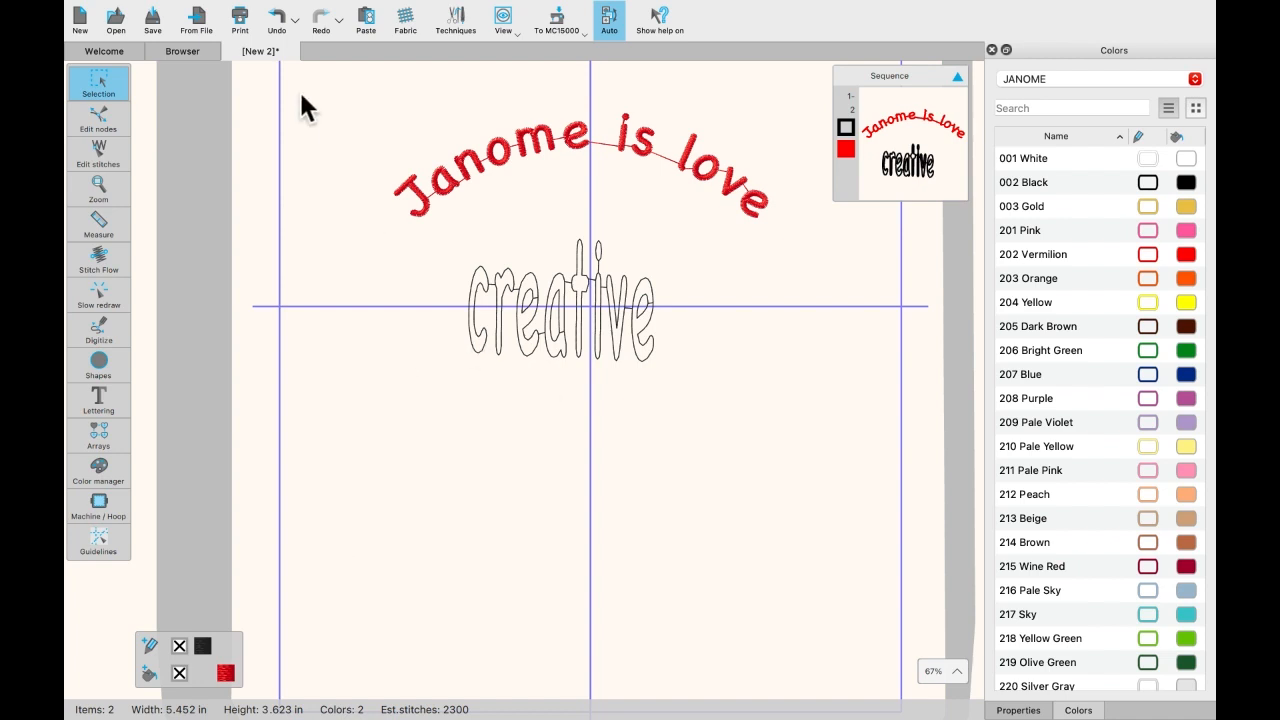
{"action": "left_click", "coordinate": [277, 20]}
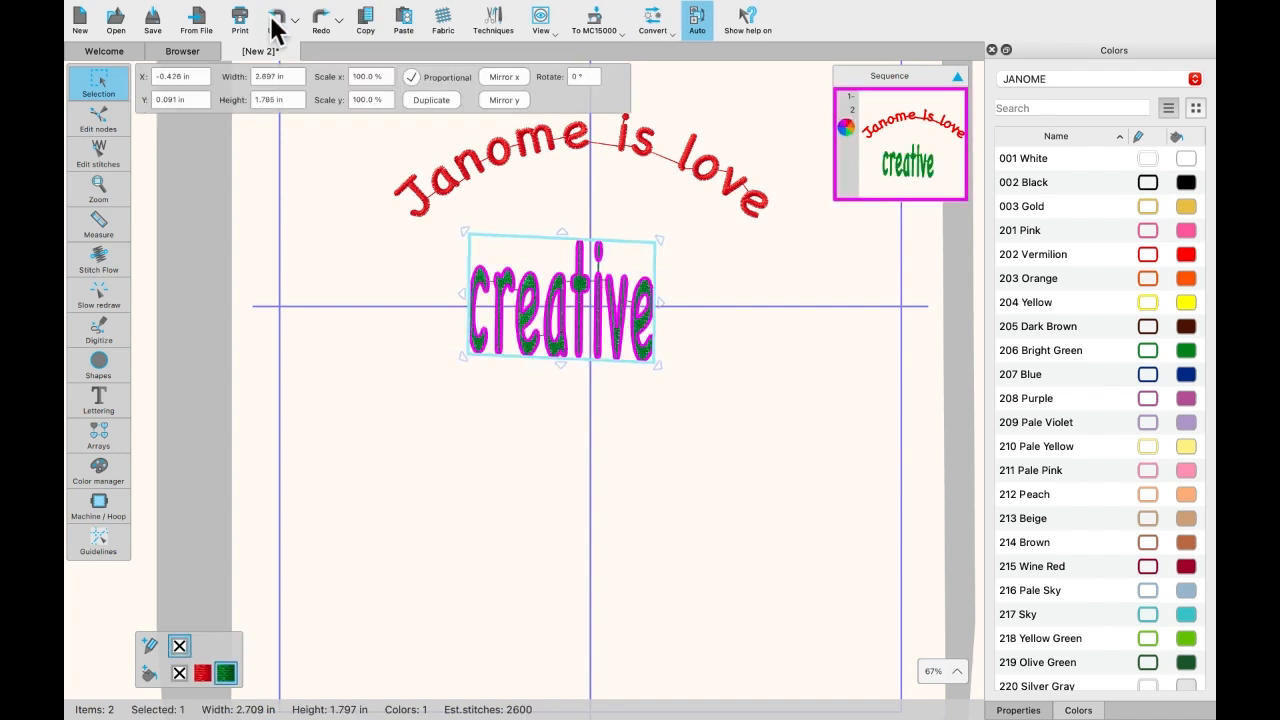
{"action": "left_click", "coordinate": [408, 350]}
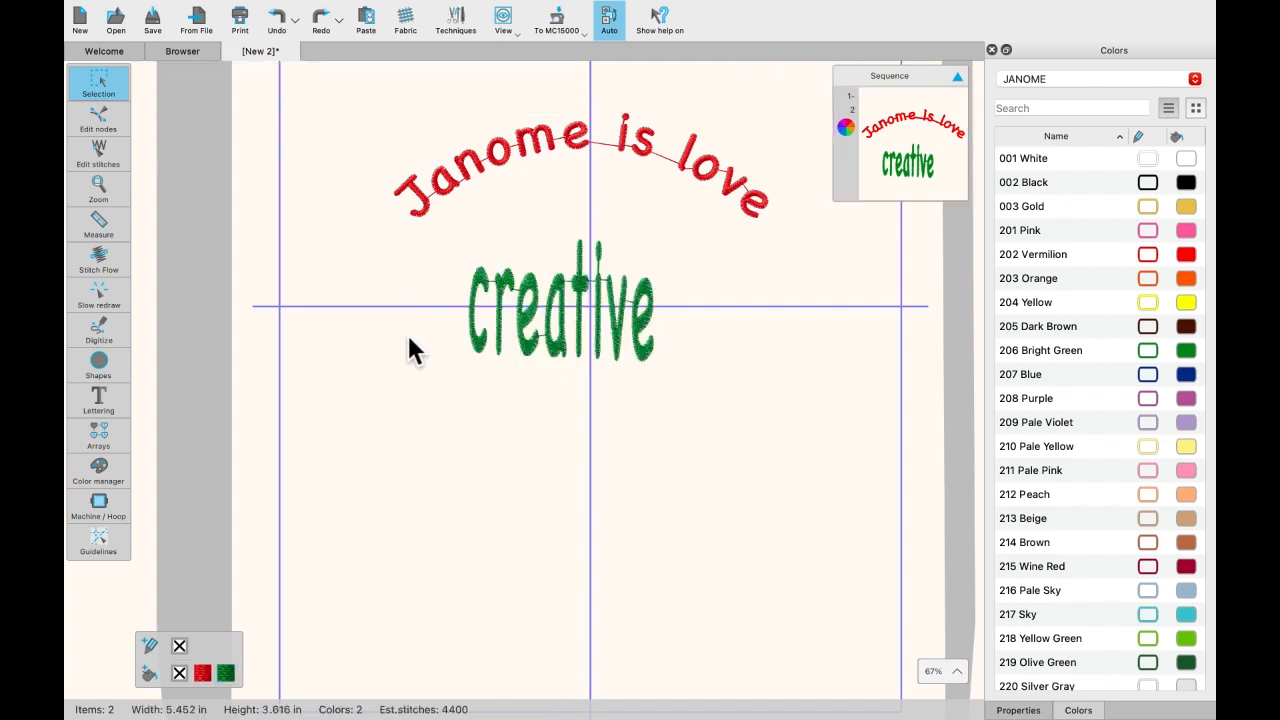
Step: Move "creative" below the hoop's horizontal centre line and rotate it slightly counterclockwise to level it
{"action": "left_click", "coordinate": [578, 312]}
{"action": "left_click_drag", "start_coordinate": [578, 312], "coordinate": [588, 385]}
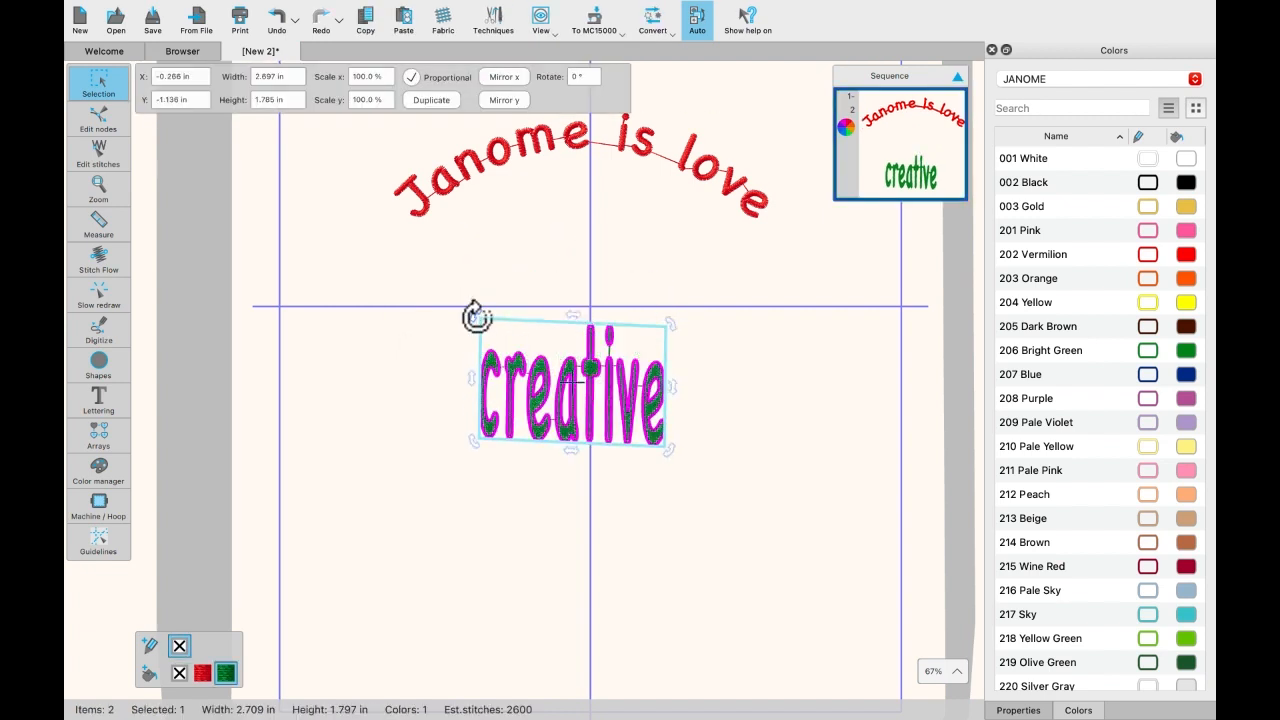
{"action": "mouse_move", "coordinate": [476, 310]}
{"action": "left_mouse_down"}
{"action": "mouse_move", "coordinate": [467, 333]}
{"action": "mouse_move", "coordinate": [476, 320]}
{"action": "left_mouse_up"}
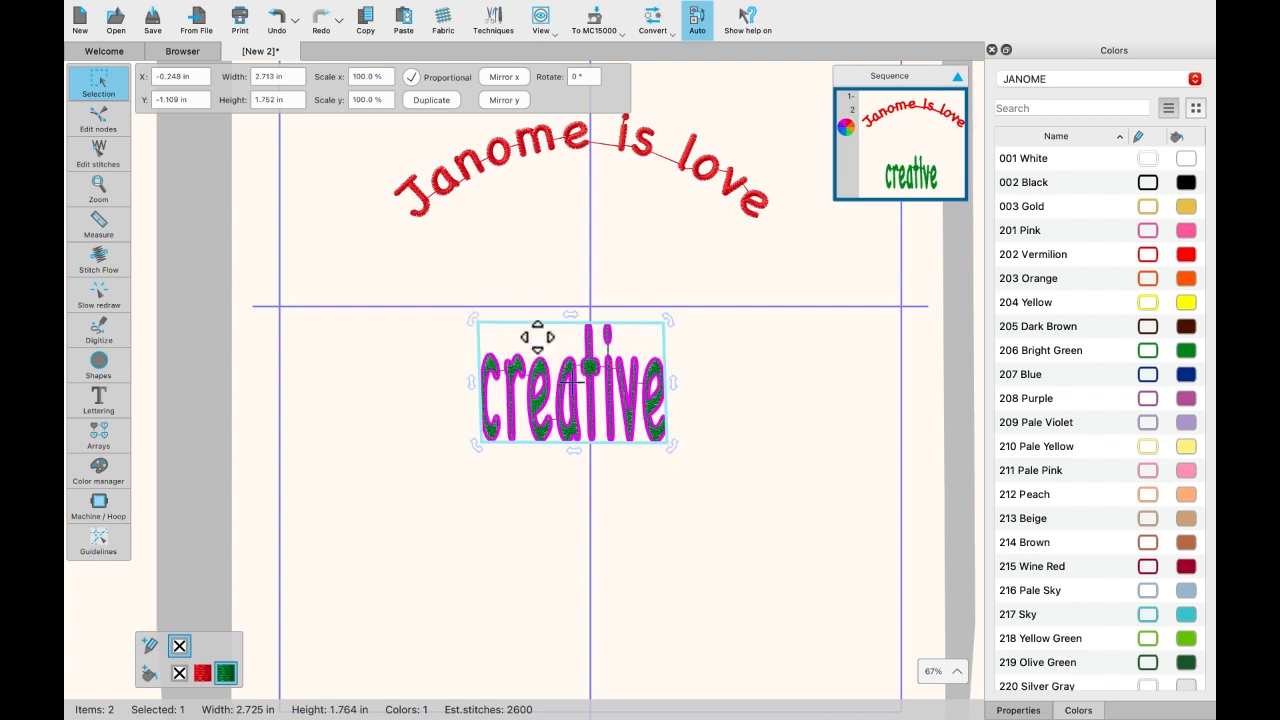
Step: Shift "creative" slightly closer to the hoop's centre, to about X -0.151 in and Y -0.979 in
{"action": "scroll", "coordinate": [574, 372], "scroll_direction": "down", "scroll_amount": 3}
{"action": "scroll", "coordinate": [577, 375], "scroll_direction": "up", "scroll_amount": 1}
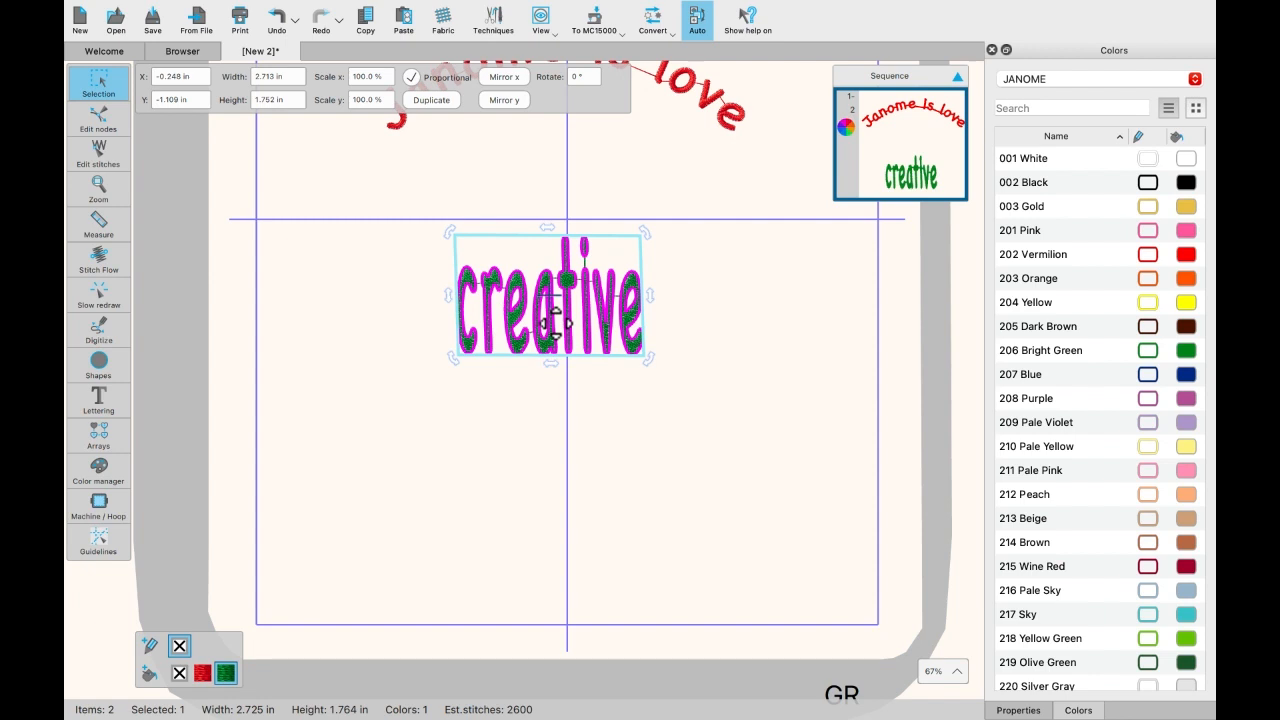
{"action": "left_click", "coordinate": [545, 279]}
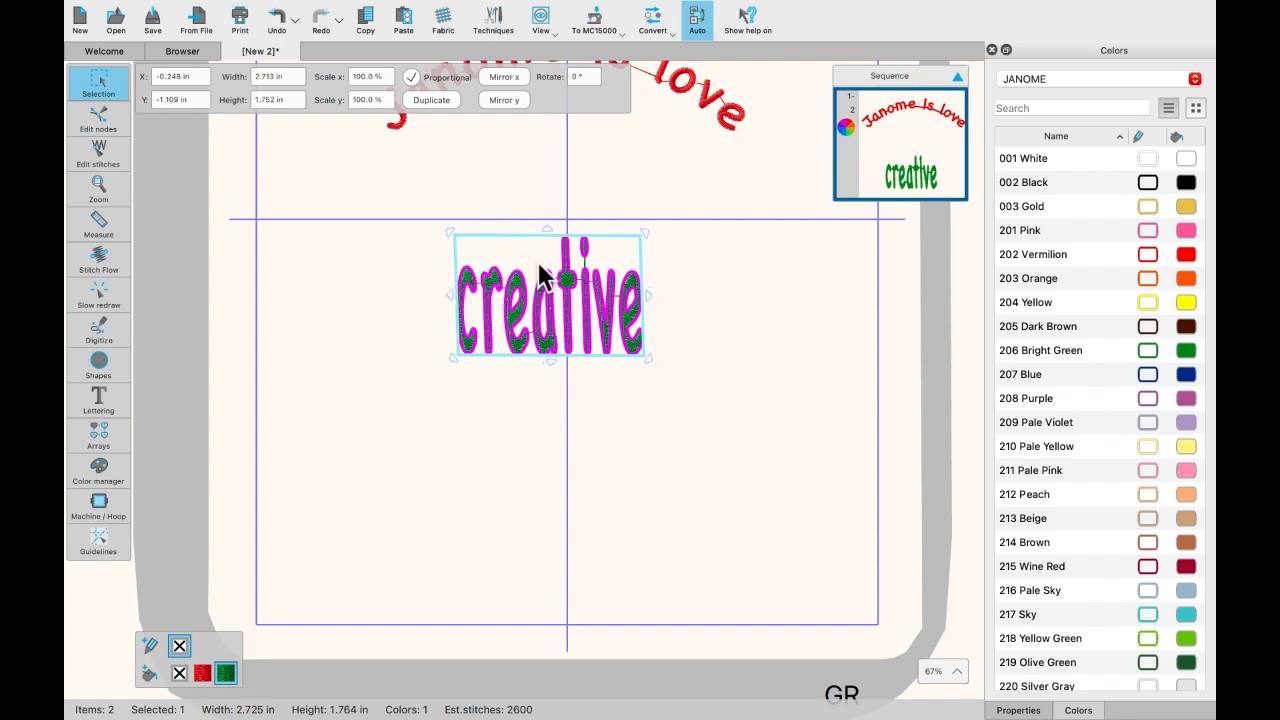
{"action": "left_click", "coordinate": [541, 264]}
{"action": "left_click", "coordinate": [539, 305]}
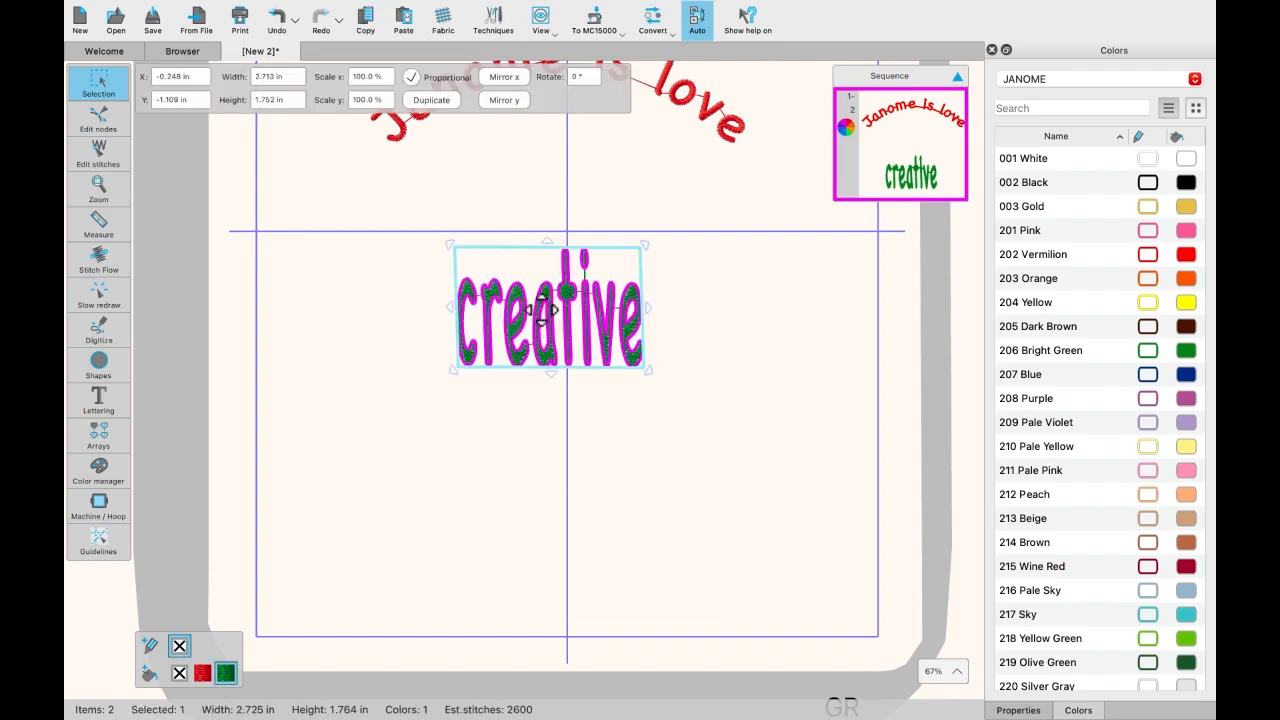
{"action": "left_click", "coordinate": [548, 298]}
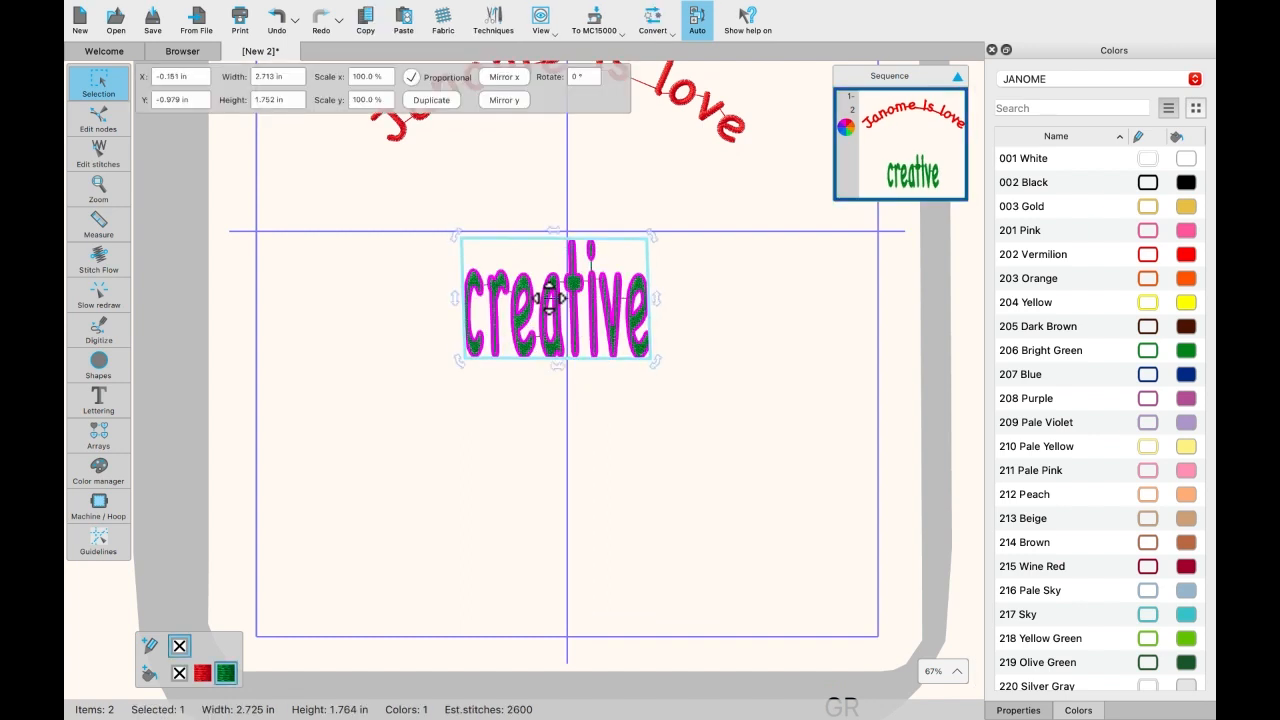
{"action": "left_click", "coordinate": [542, 300]}
{"action": "left_click", "coordinate": [542, 303]}
{"action": "left_click", "coordinate": [540, 303]}
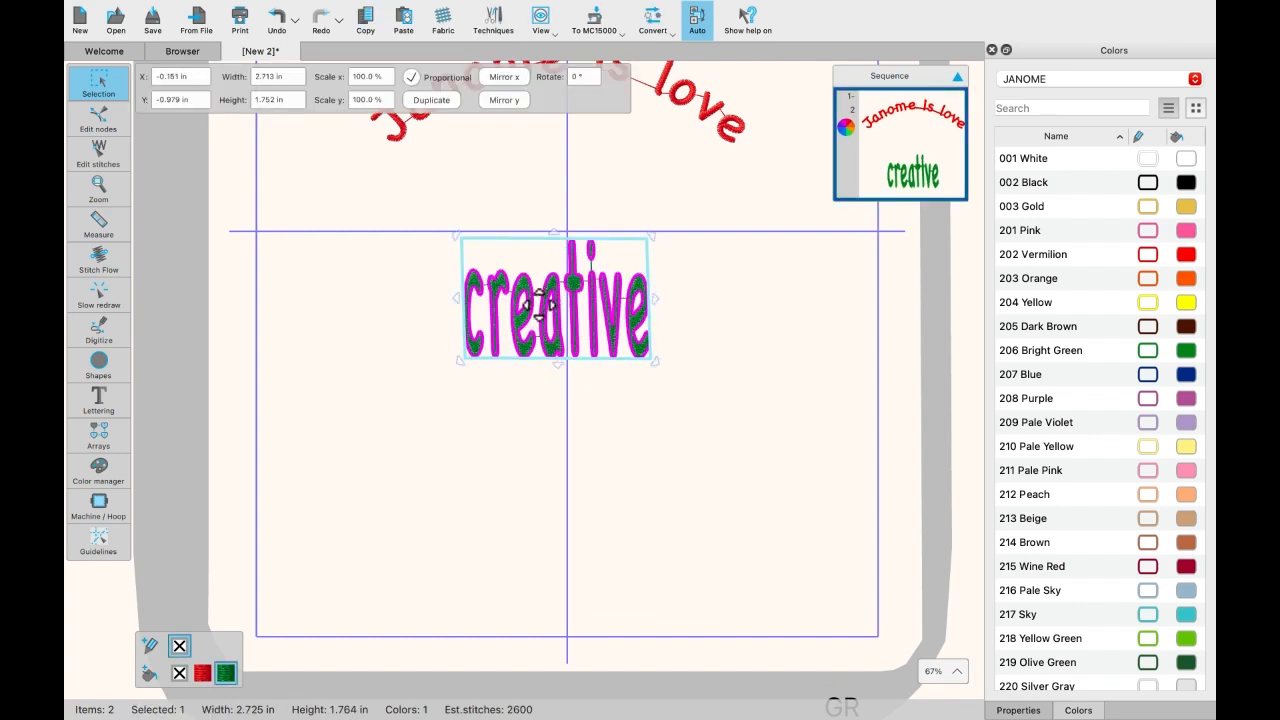
{"action": "left_click", "coordinate": [539, 305]}
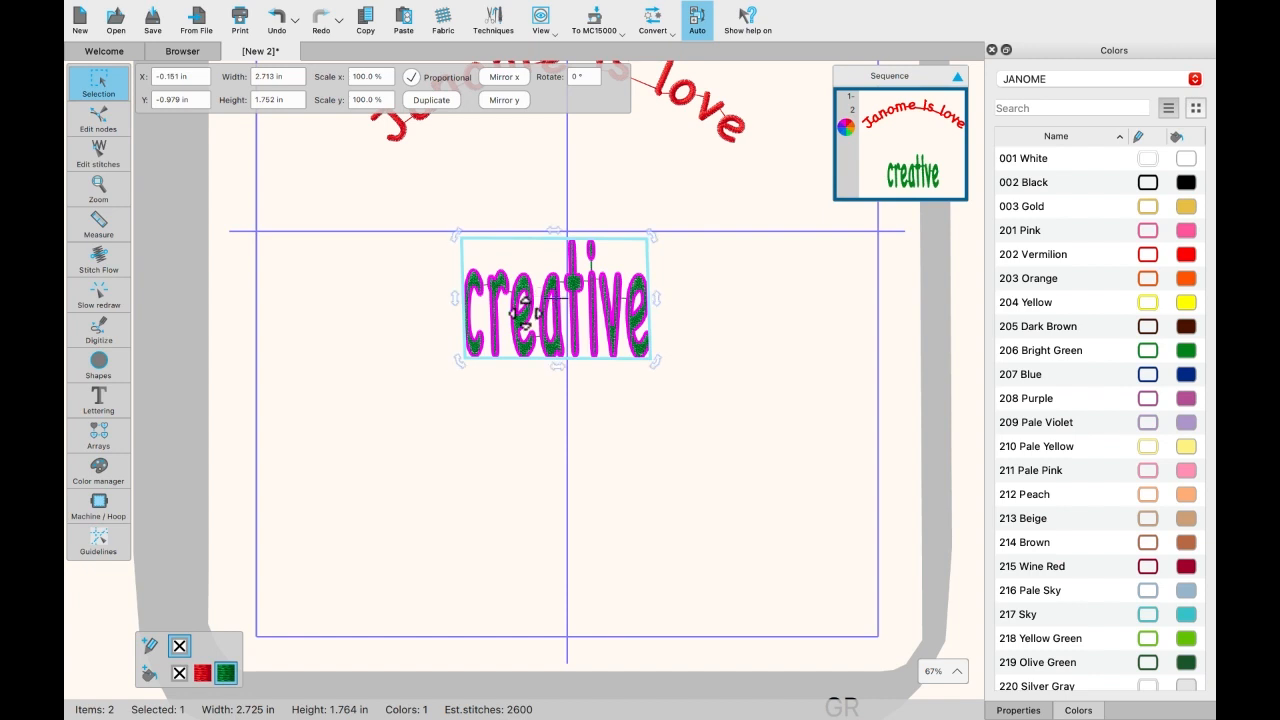
Step: Break apart "creative" into separate letters and test by selecting individual letters
{"action": "scroll", "coordinate": [520, 313], "scroll_direction": "left", "scroll_amount": 1}
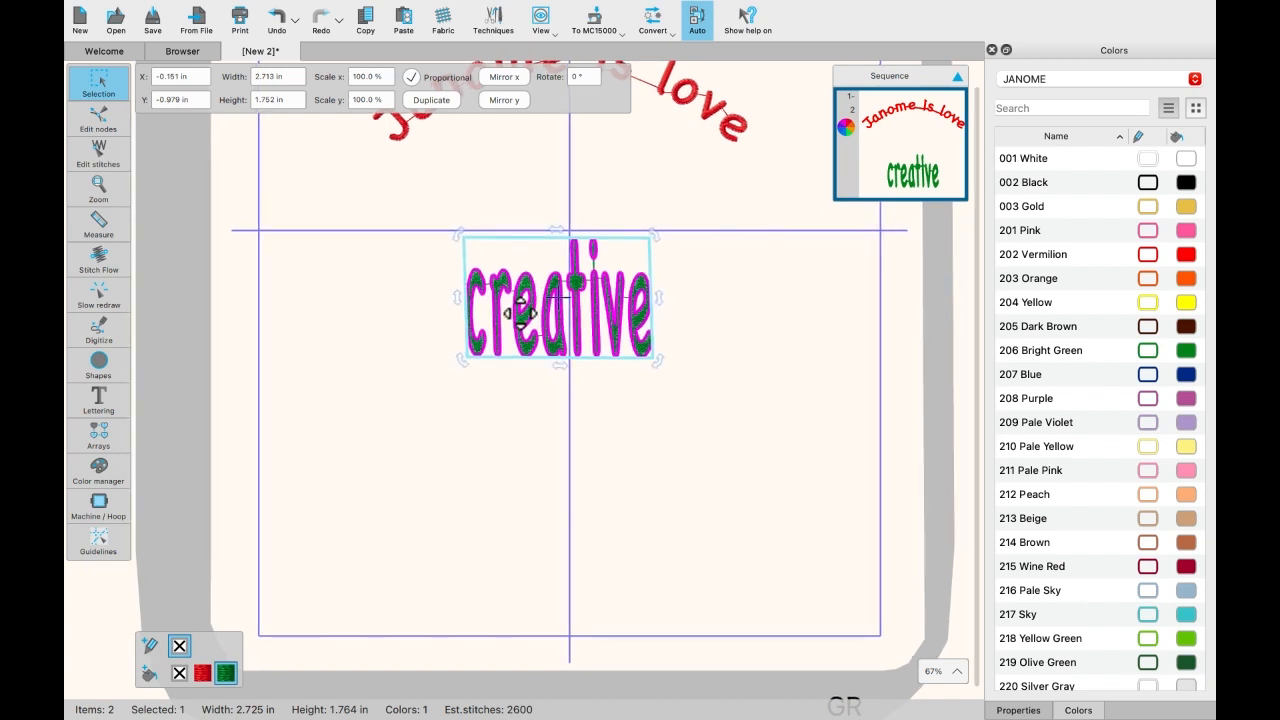
{"action": "right_click", "coordinate": [519, 312]}
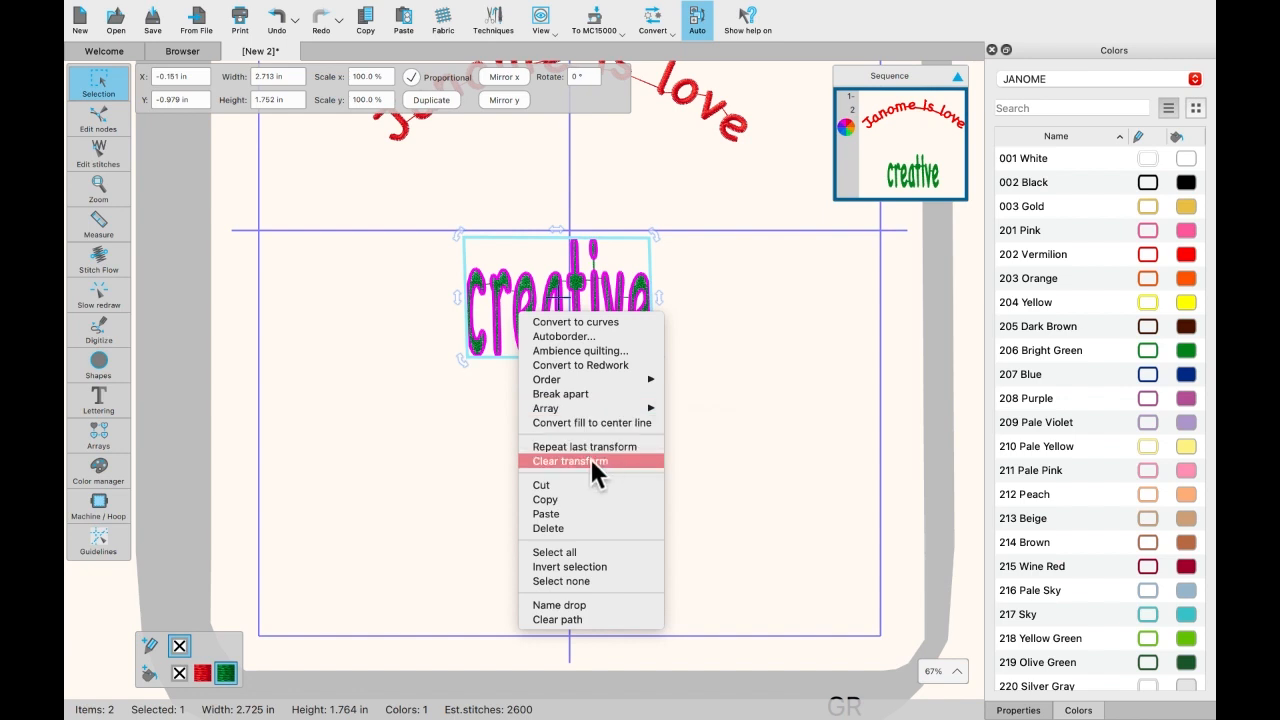
{"action": "left_click", "coordinate": [569, 392]}
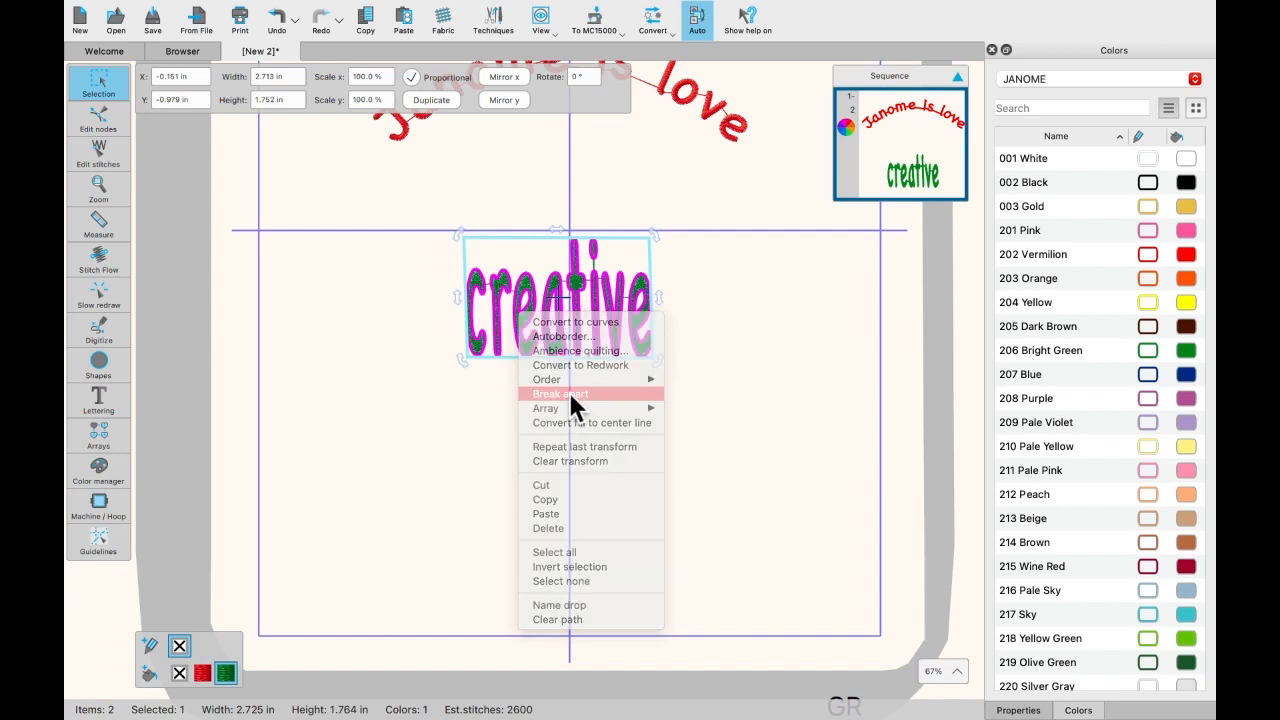
{"action": "left_click", "coordinate": [698, 338]}
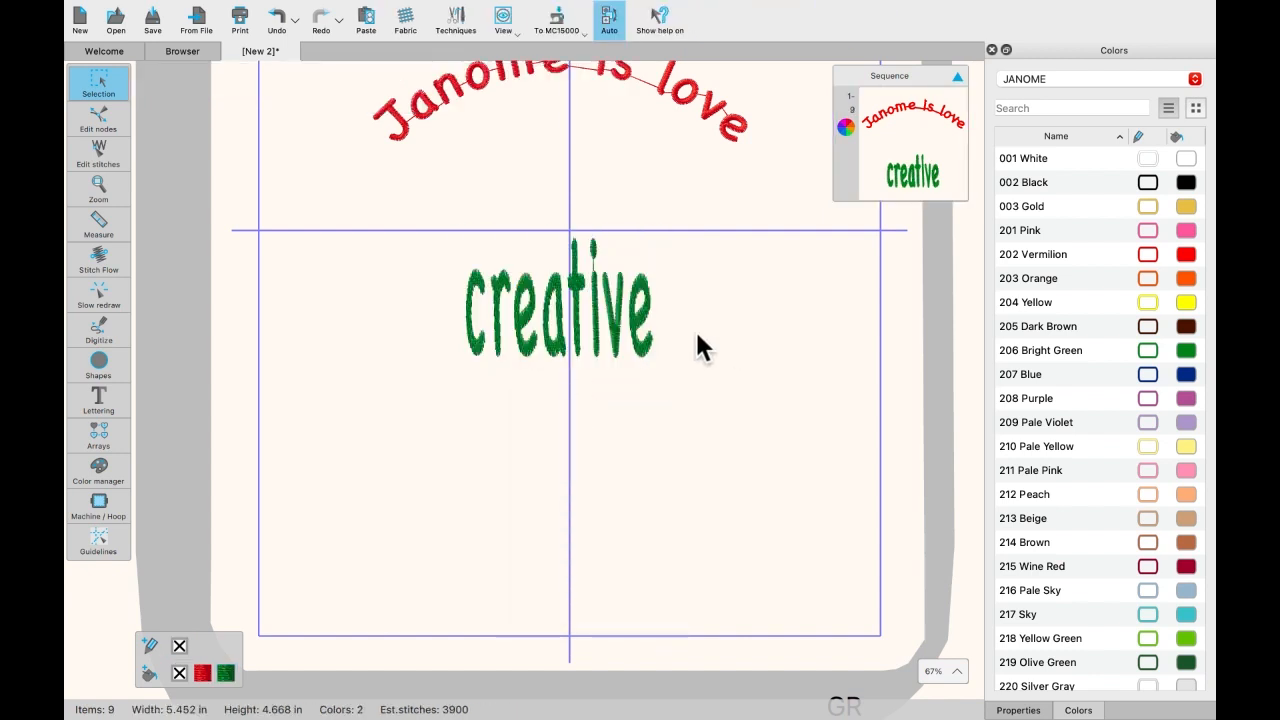
{"action": "left_click", "coordinate": [474, 349]}
{"action": "left_click", "coordinate": [528, 349]}
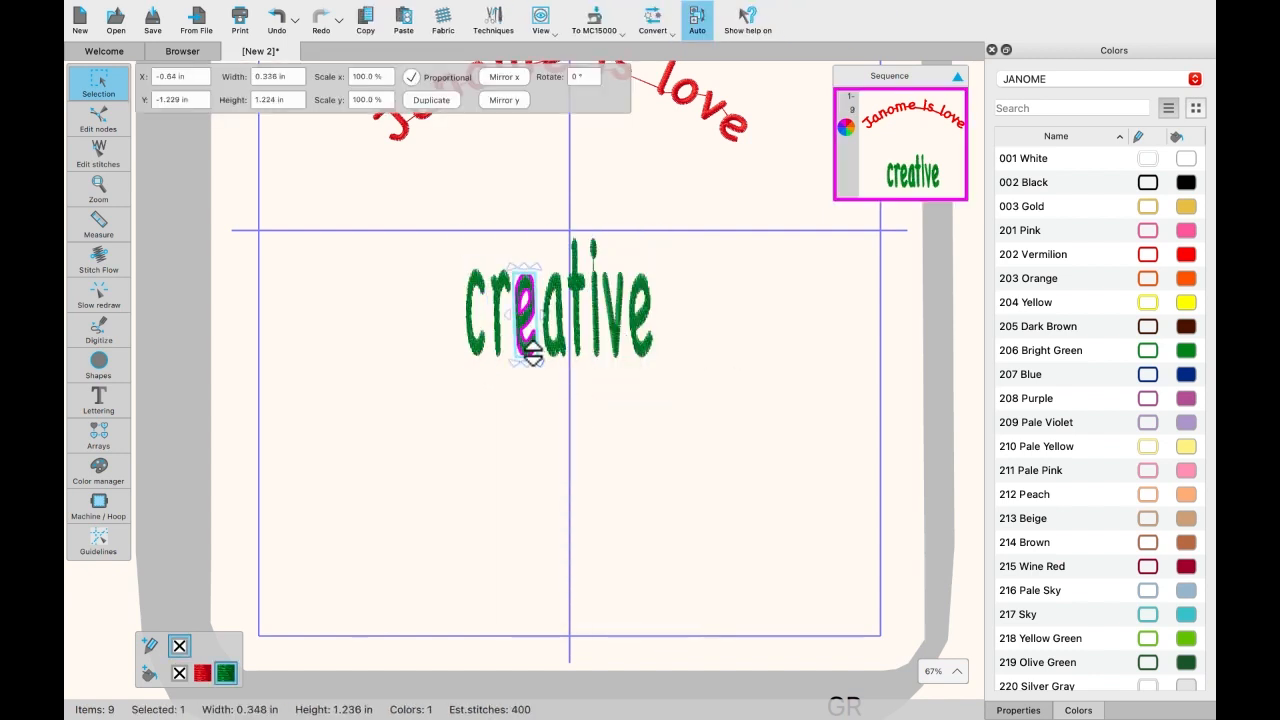
{"action": "left_click", "coordinate": [450, 380]}
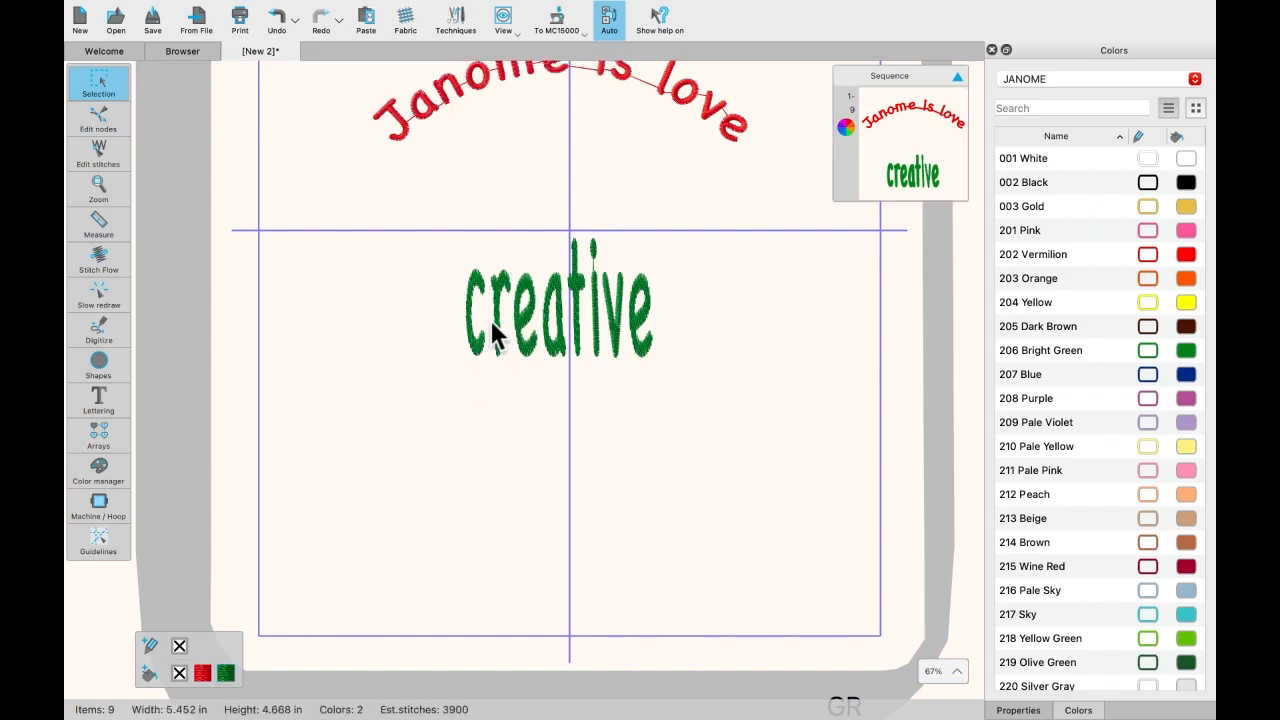
Step: Change the font of the single letter "c" in "creative" to xpg239
{"action": "left_click", "coordinate": [478, 285]}
{"action": "left_click", "coordinate": [116, 405]}
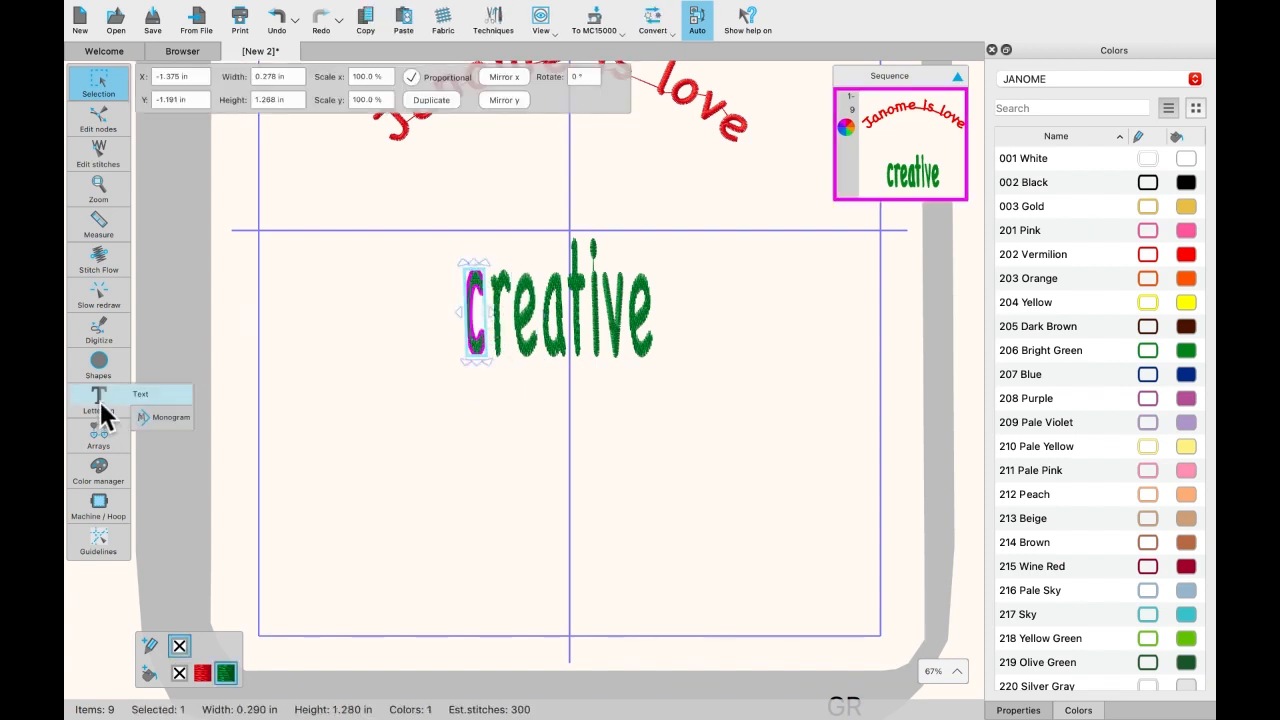
{"action": "left_click", "coordinate": [150, 393]}
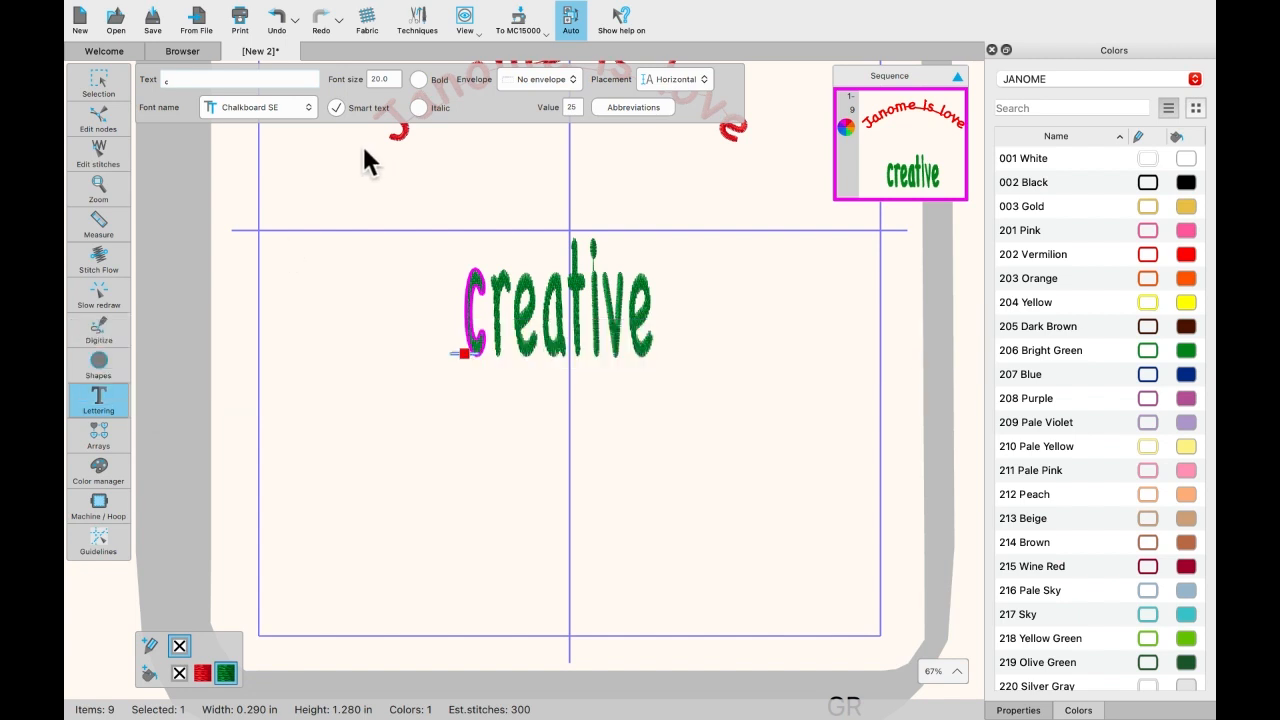
{"action": "left_click", "coordinate": [177, 84]}
{"action": "left_click", "coordinate": [308, 106]}
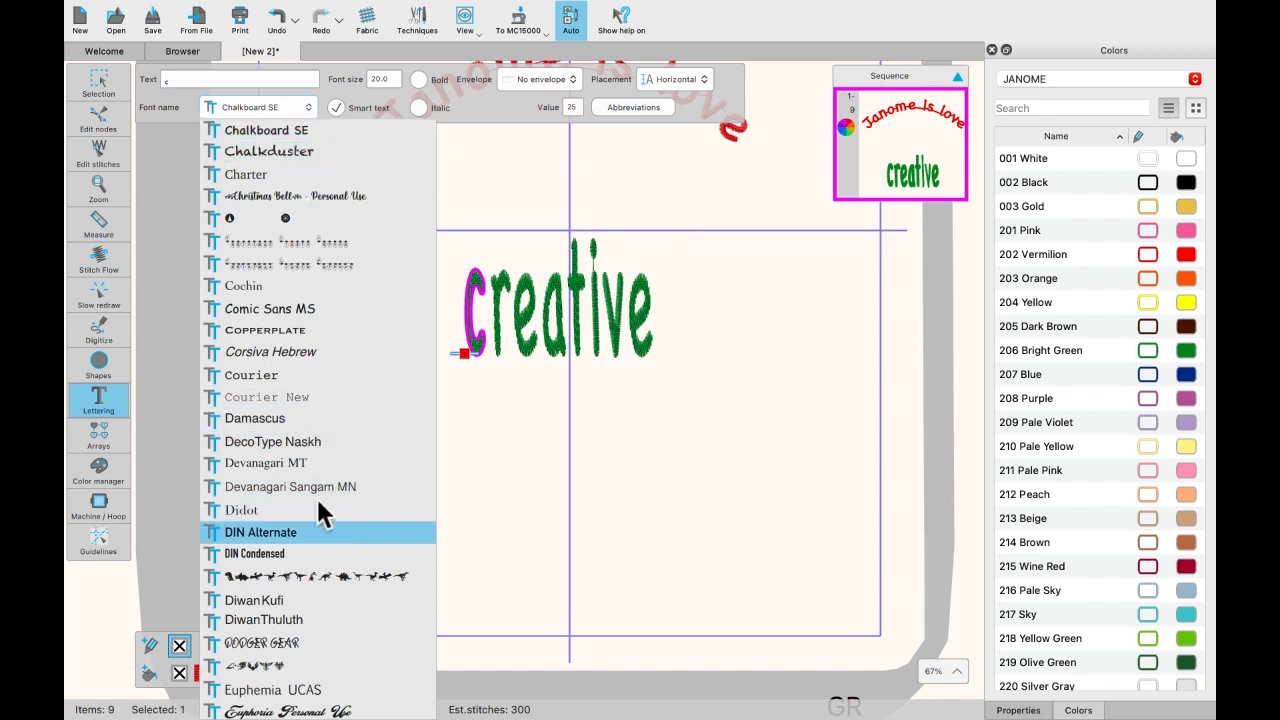
{"action": "scroll", "coordinate": [320, 240], "scroll_direction": "up", "scroll_amount": 2}
{"action": "scroll", "coordinate": [321, 246], "scroll_direction": "up", "scroll_amount": 12}
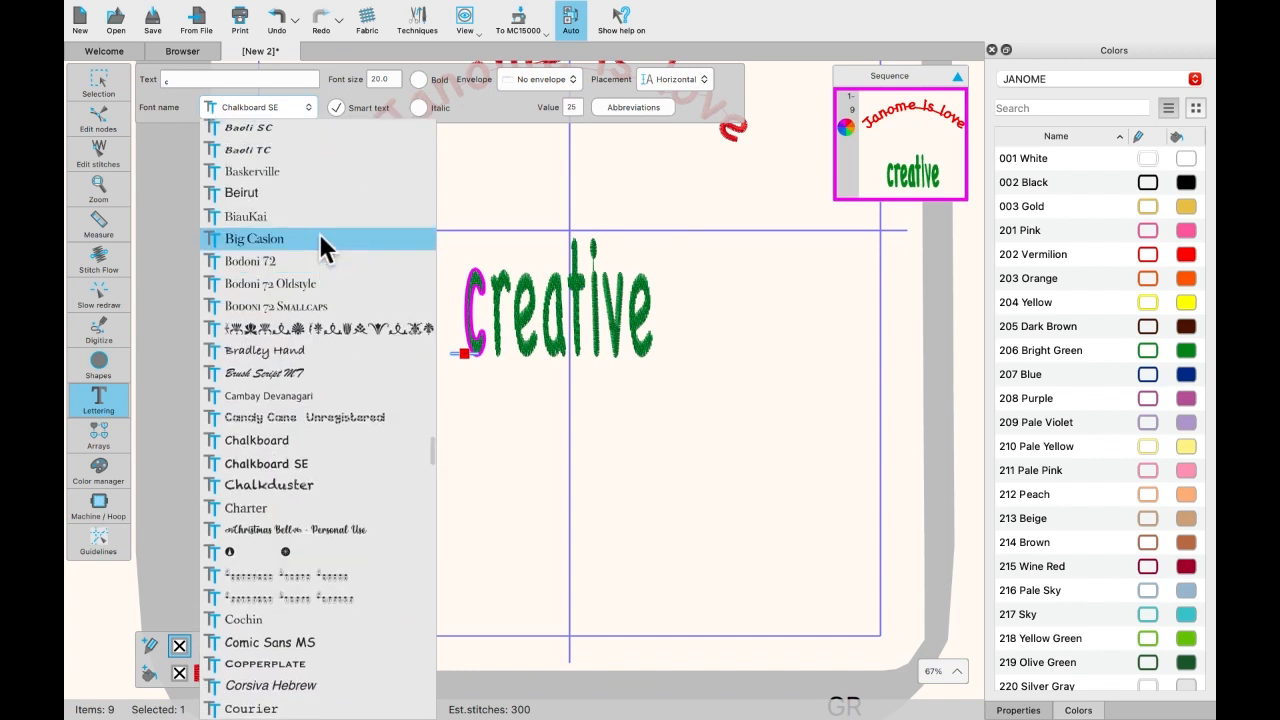
{"action": "scroll", "coordinate": [319, 233], "scroll_direction": "up", "scroll_amount": 20}
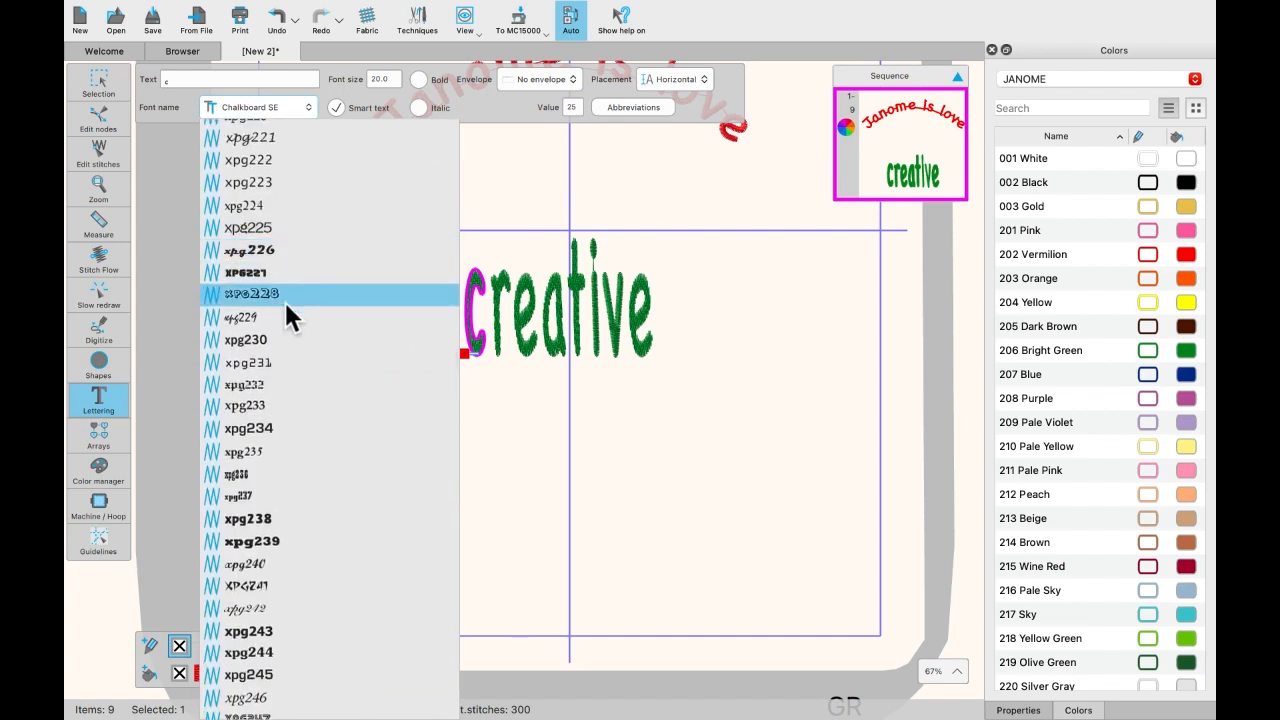
{"action": "scroll", "coordinate": [284, 350], "scroll_direction": "up", "scroll_amount": 1}
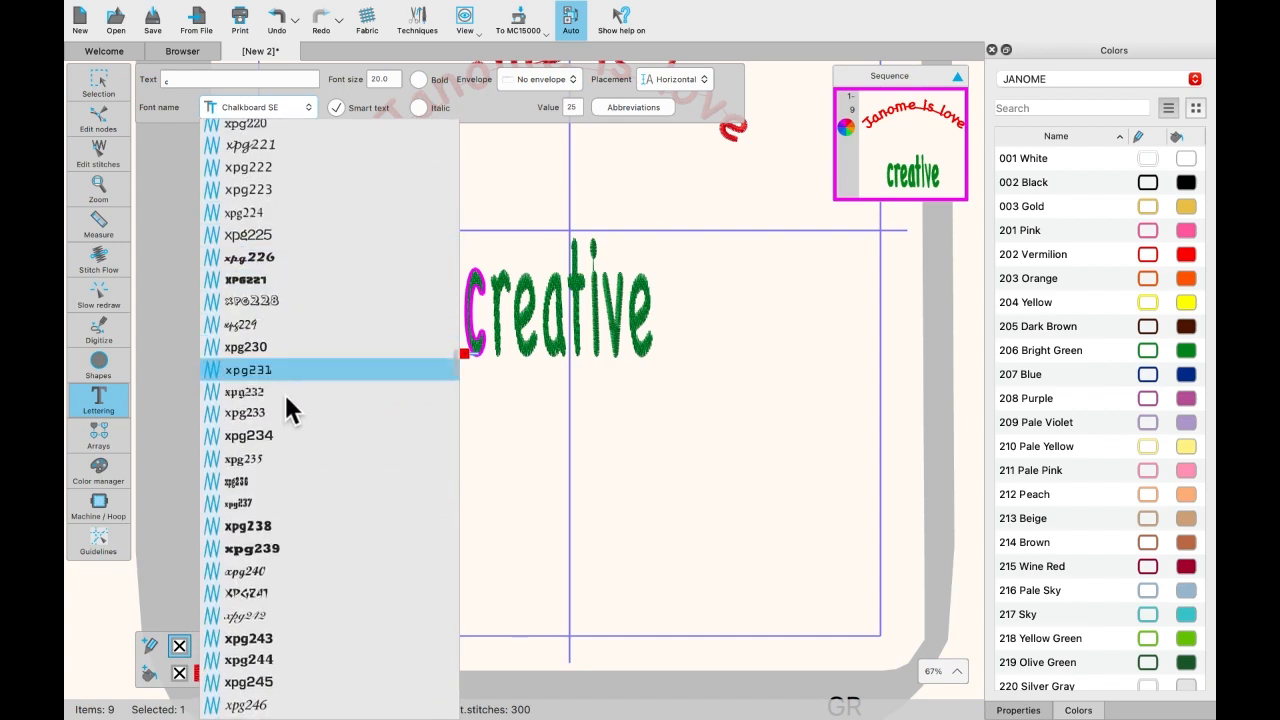
{"action": "left_click", "coordinate": [256, 548]}
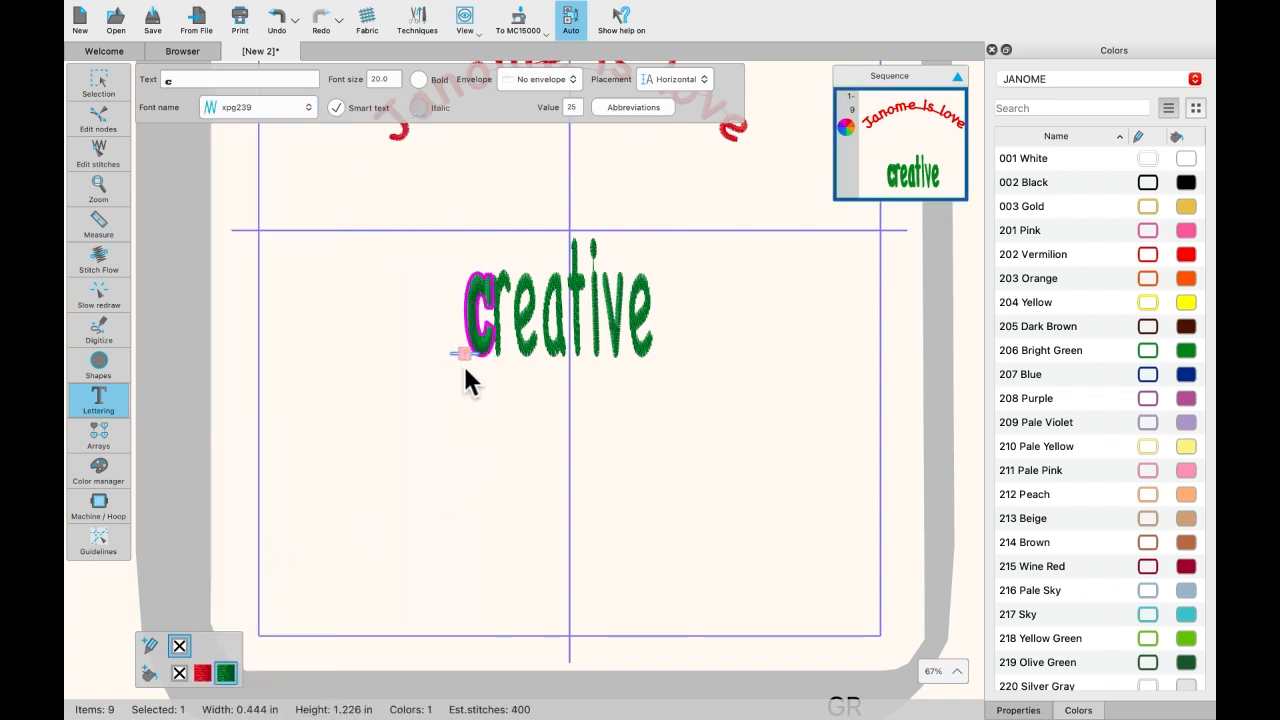
Step: Move the "c" slightly away from the "r" and fill it with 201 Pink
{"action": "left_click_drag", "start_coordinate": [462, 358], "coordinate": [446, 356]}
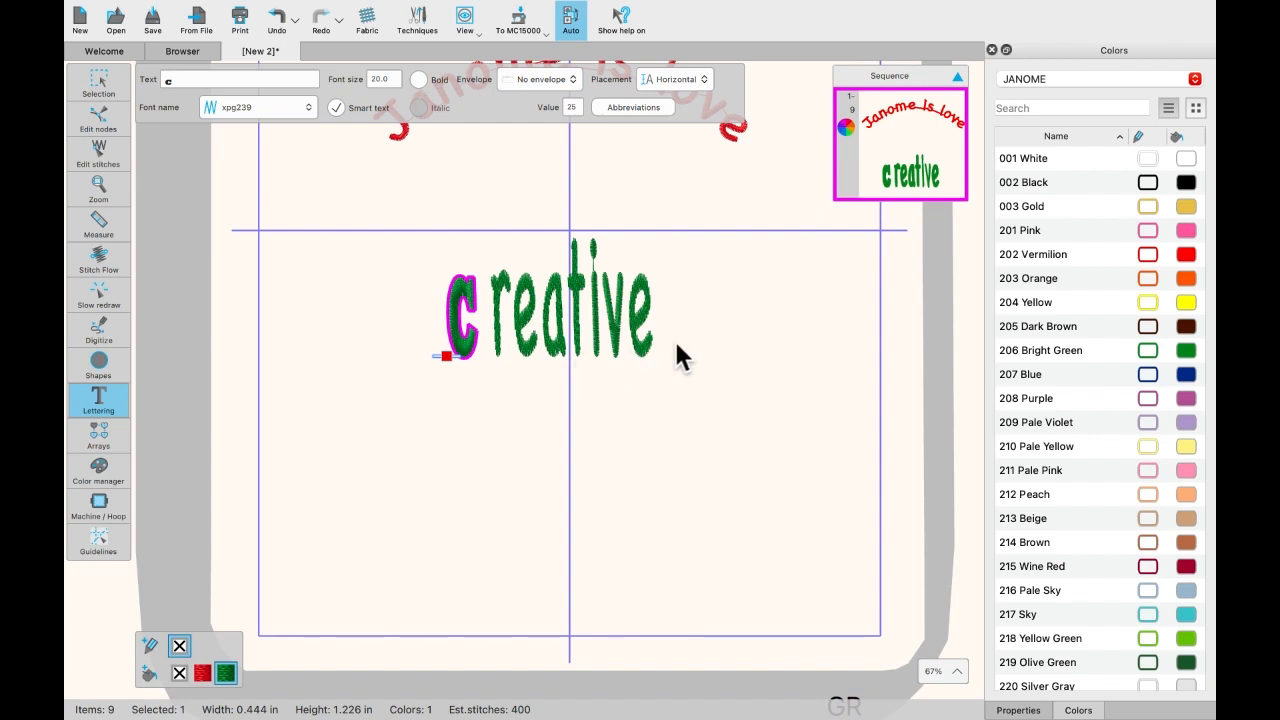
{"action": "left_click", "coordinate": [1190, 234]}
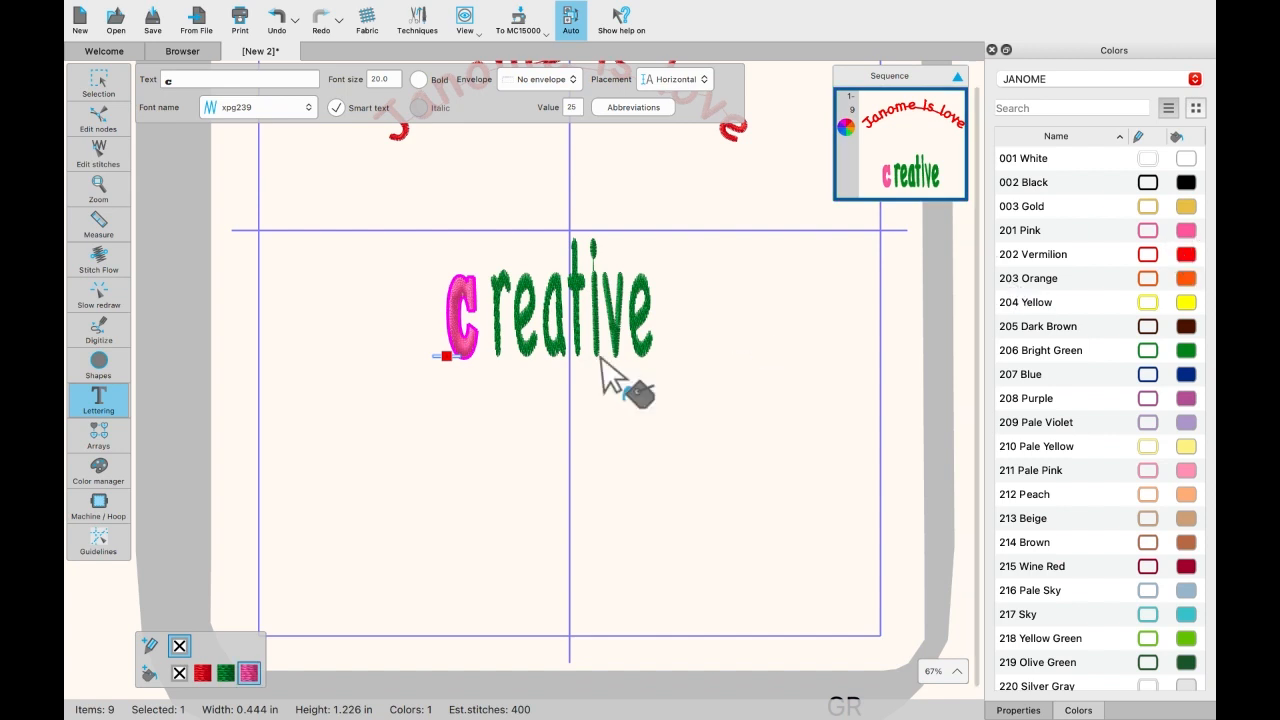
Step: Fill the "r" of "creative" with 202 Vermilion and the first "e" with 204 Yellow
{"action": "left_click", "coordinate": [495, 345]}
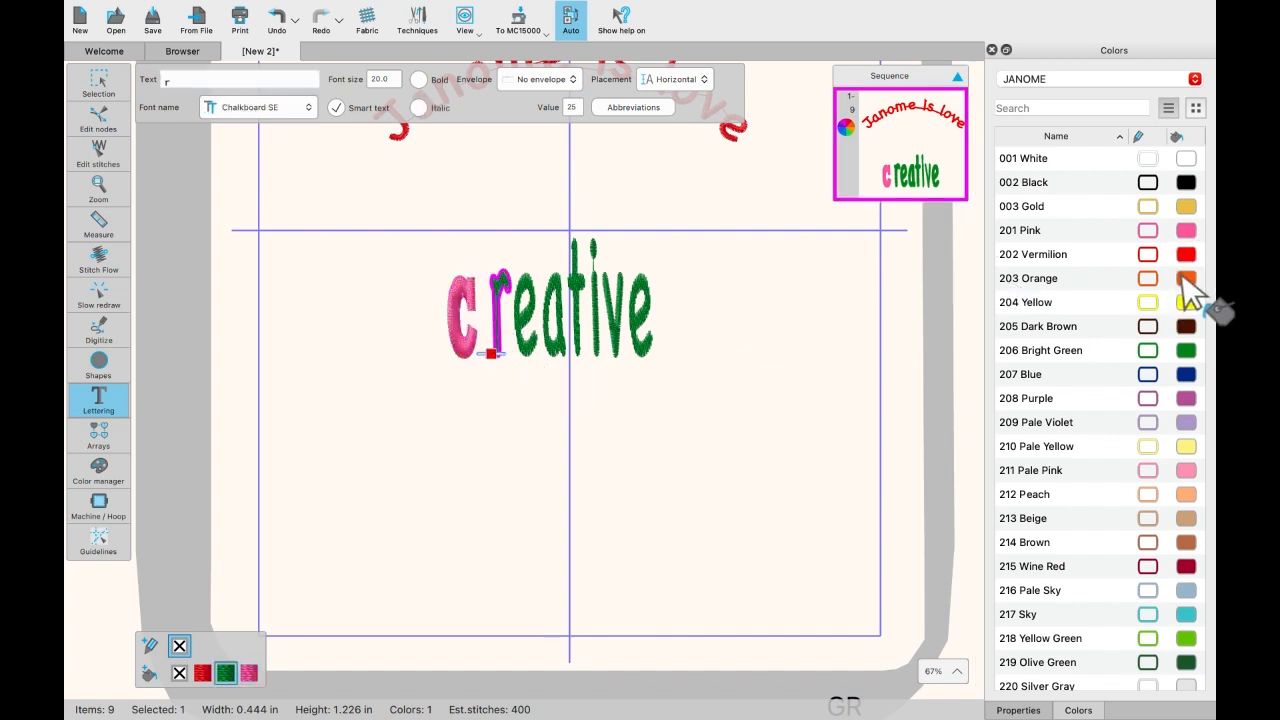
{"action": "left_click", "coordinate": [1186, 254]}
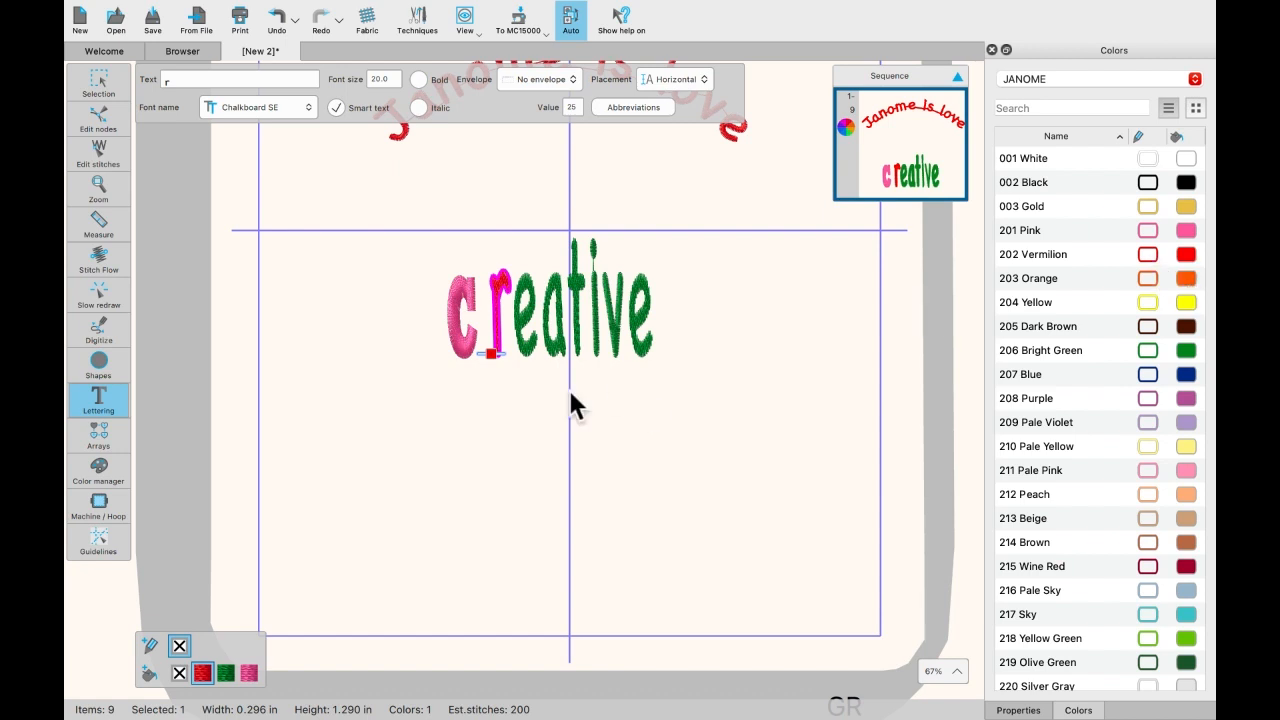
{"action": "left_click", "coordinate": [528, 340]}
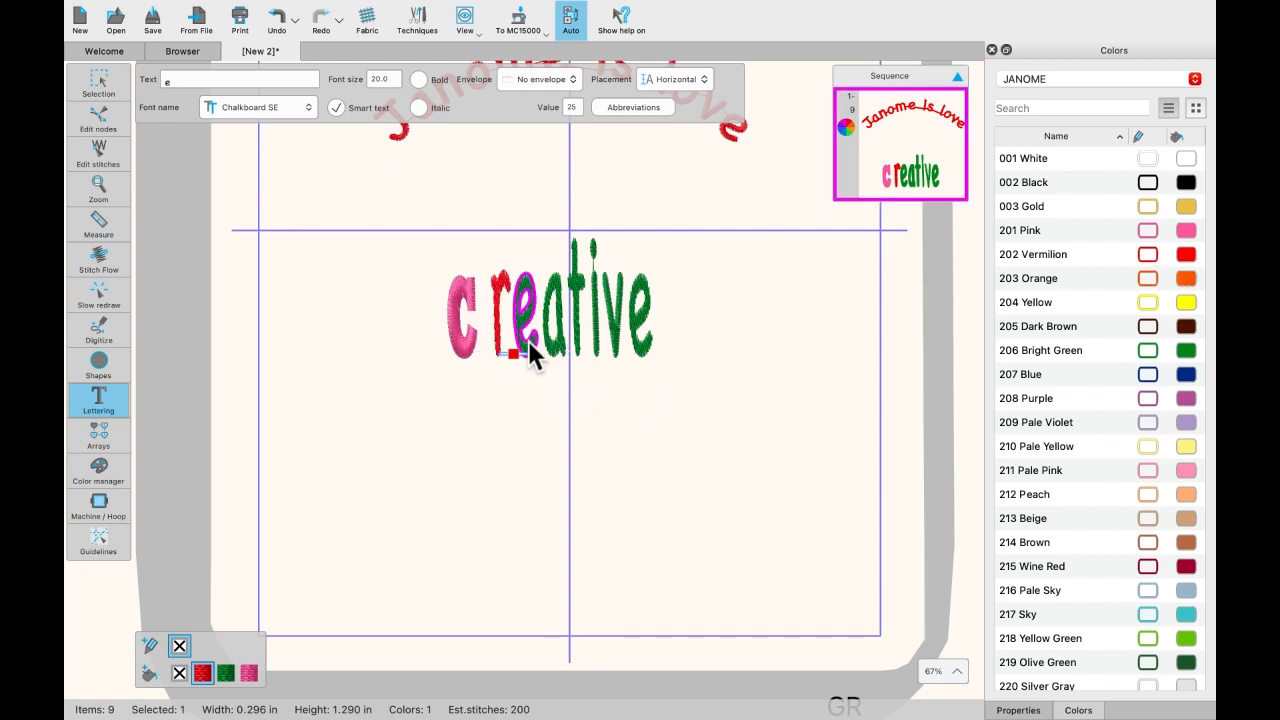
{"action": "left_click", "coordinate": [1186, 304]}
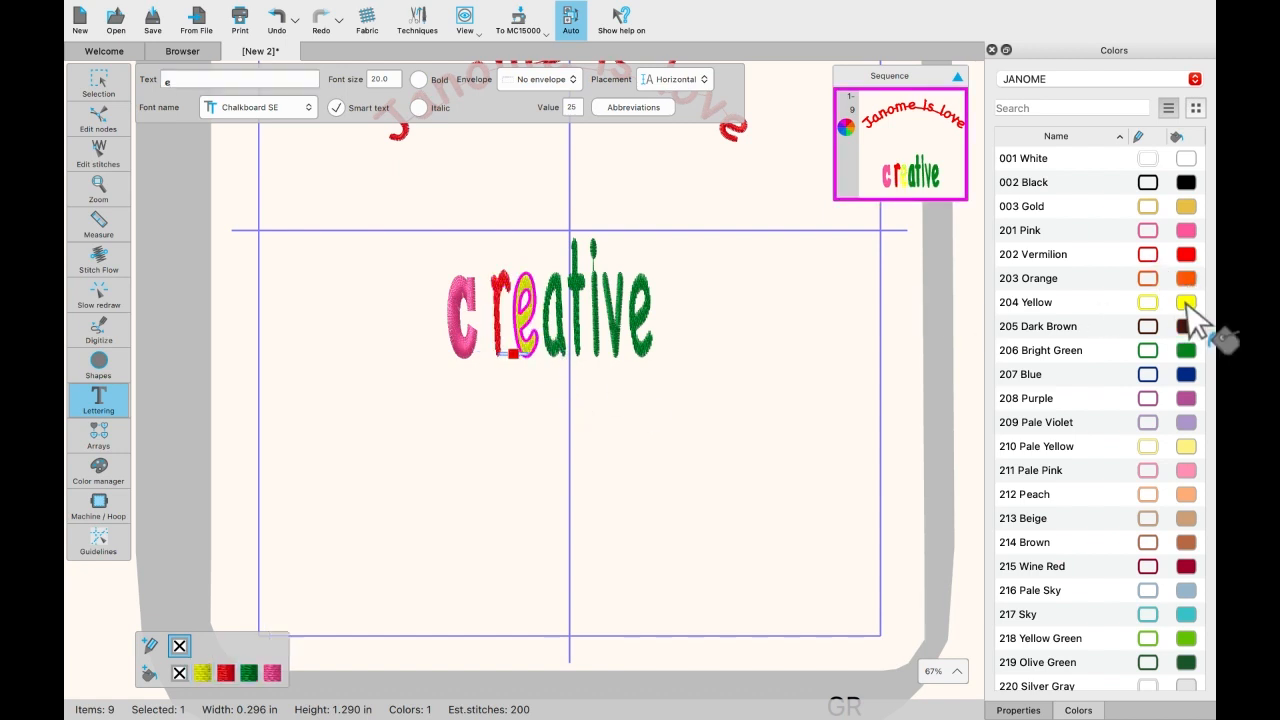
Step: Fill the "t" of "creative" with 207 Blue, the "i" with 208 Purple and the "v" with 211 Pale Pink
{"action": "left_click", "coordinate": [559, 342]}
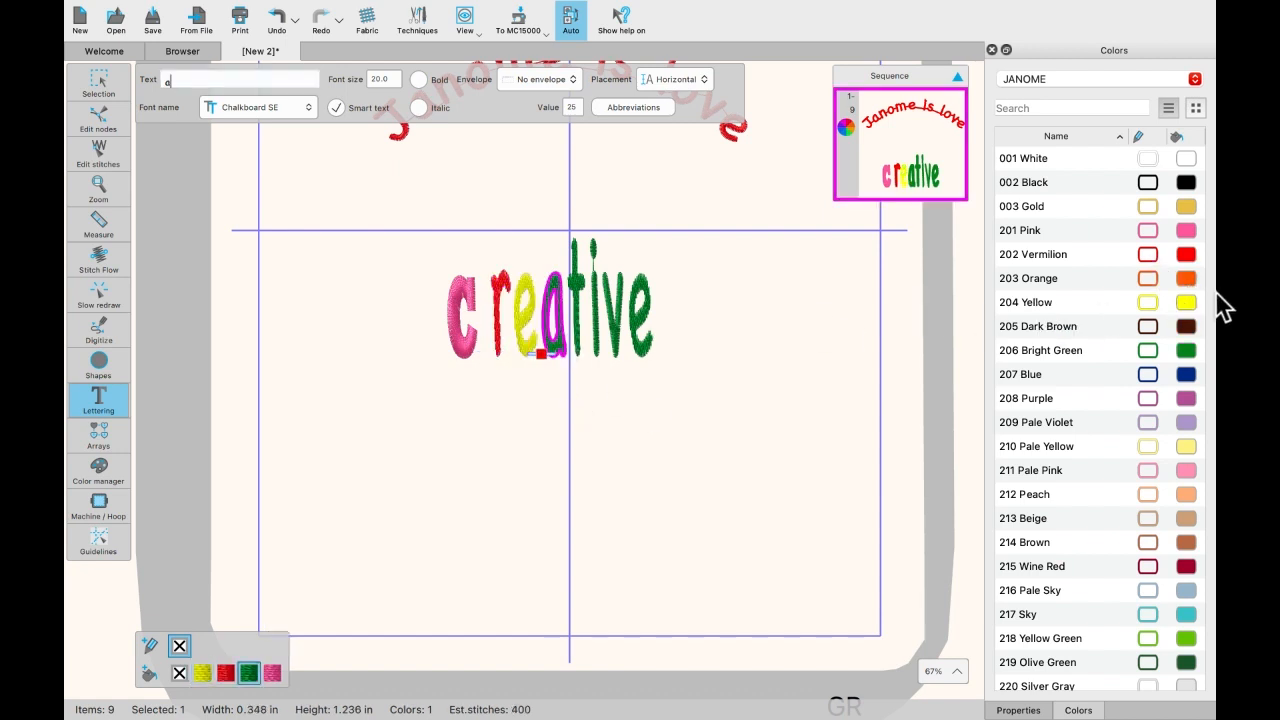
{"action": "left_click", "coordinate": [579, 279]}
{"action": "left_click", "coordinate": [1186, 374]}
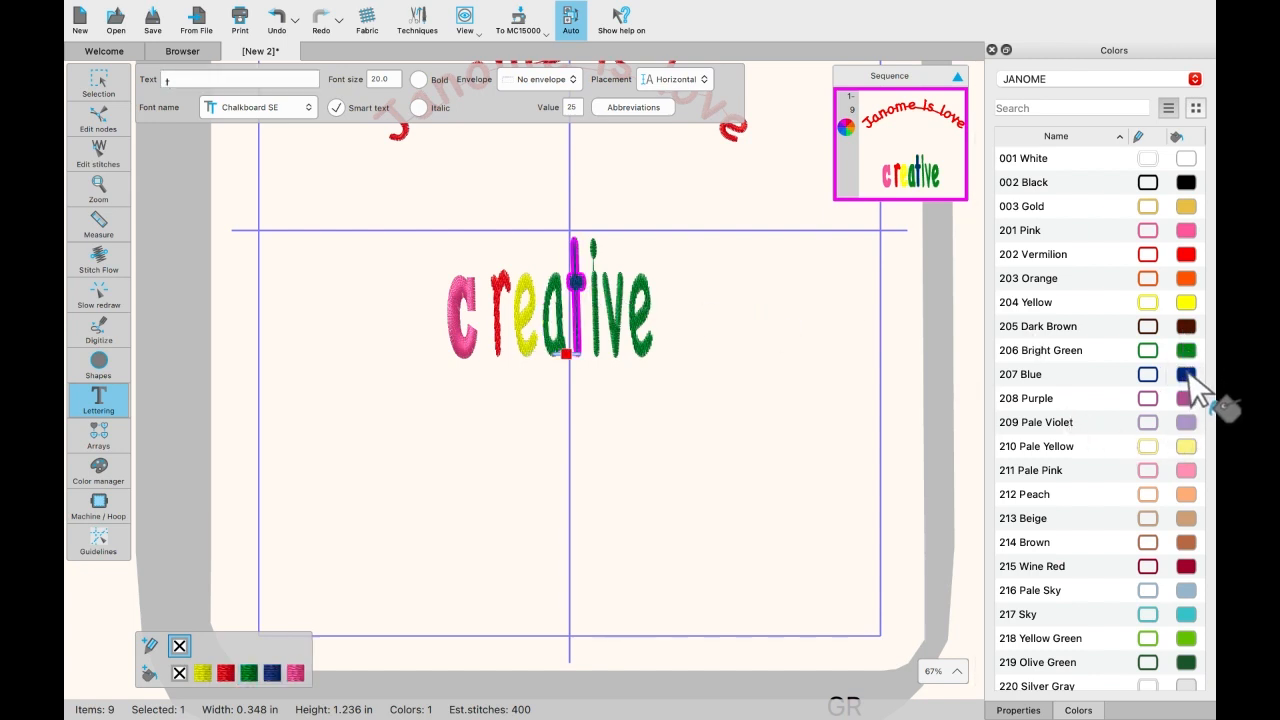
{"action": "left_click", "coordinate": [595, 313]}
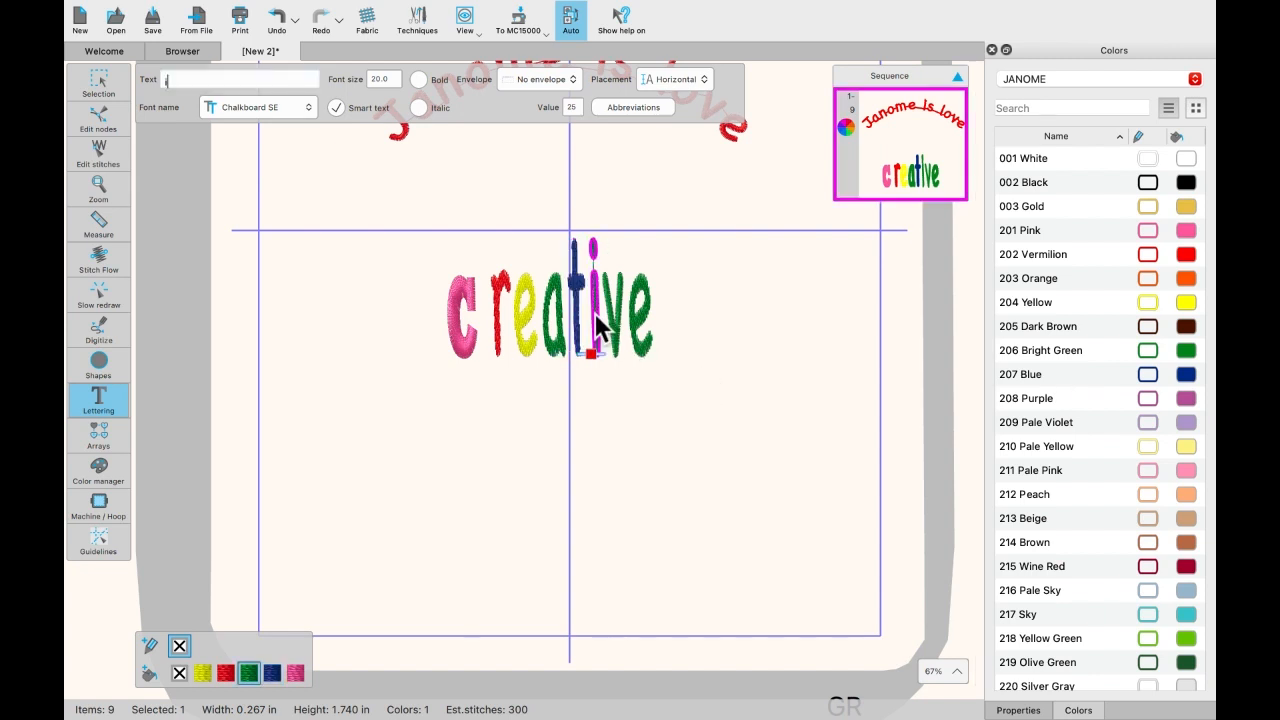
{"action": "left_click", "coordinate": [1186, 398]}
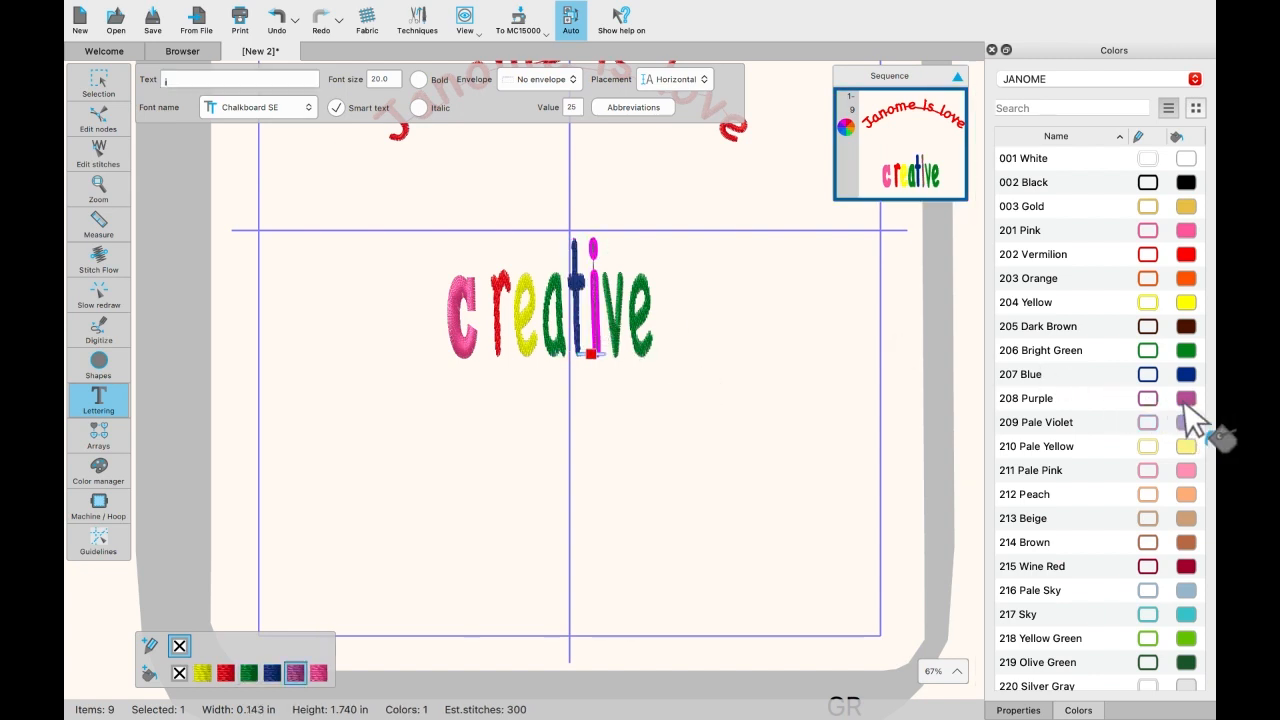
{"action": "left_click", "coordinate": [615, 338]}
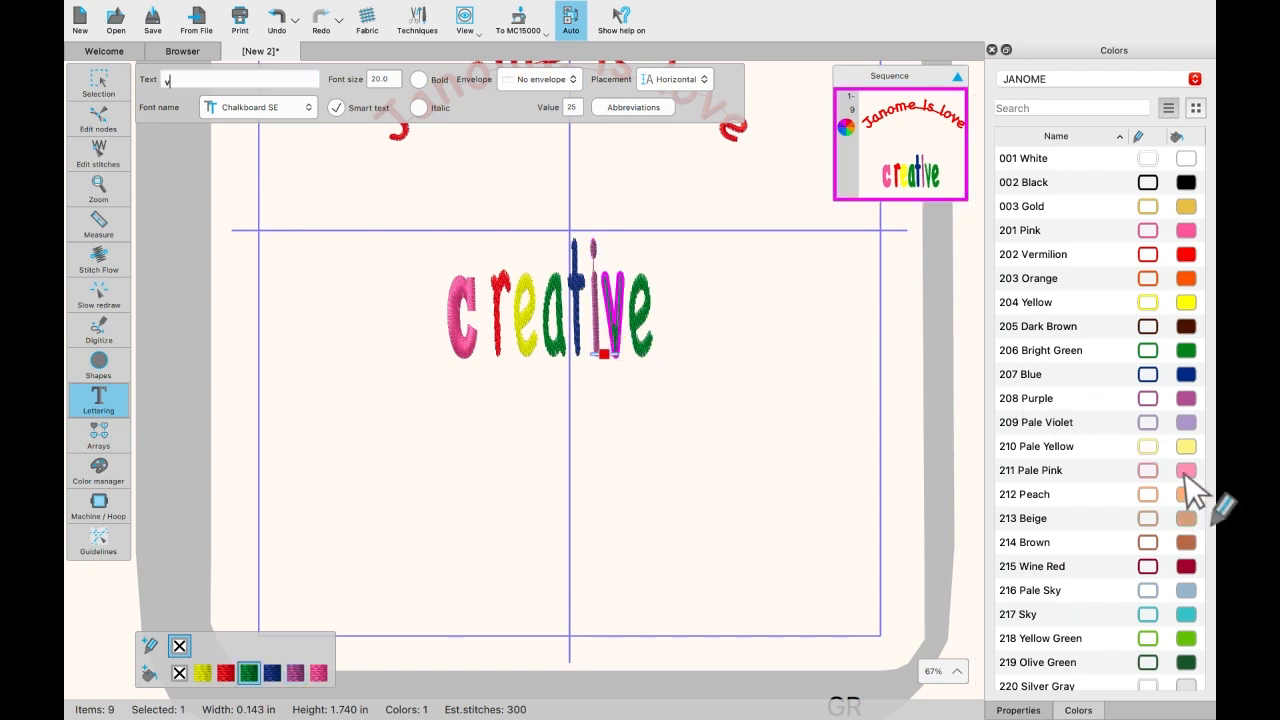
{"action": "left_click", "coordinate": [1186, 470]}
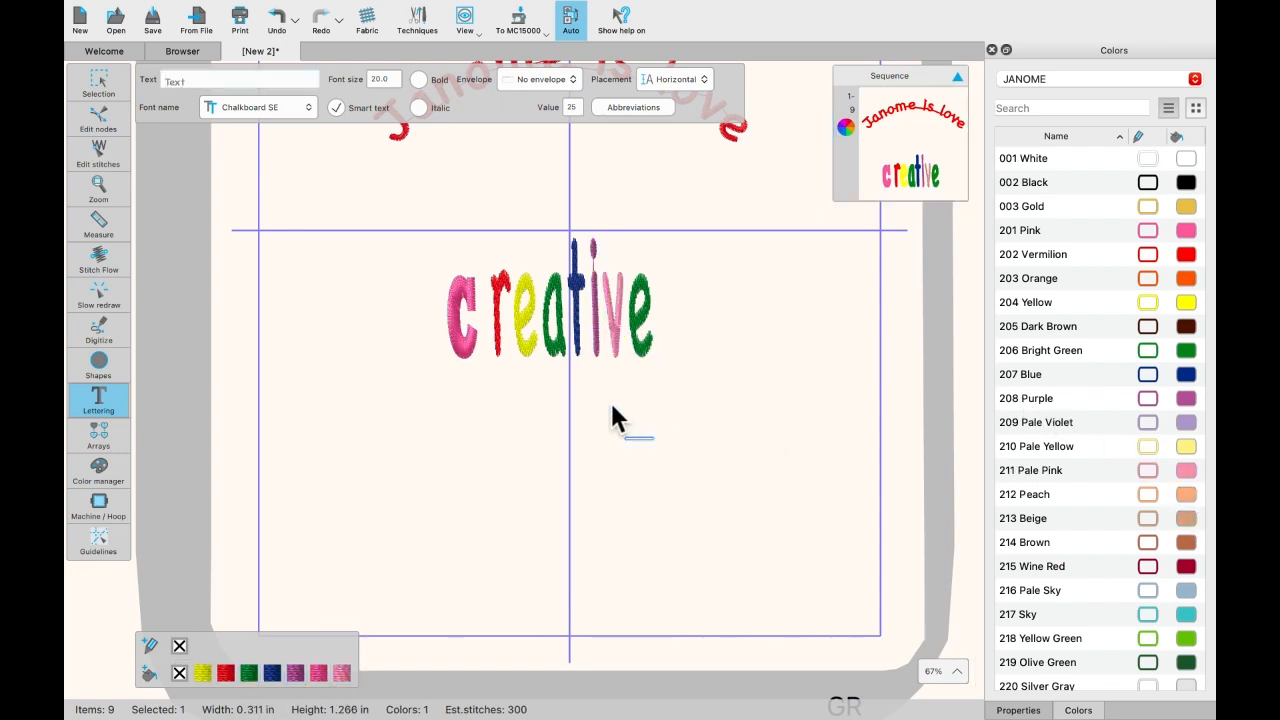
{"action": "scroll", "coordinate": [612, 418], "scroll_direction": "up", "scroll_amount": 3}
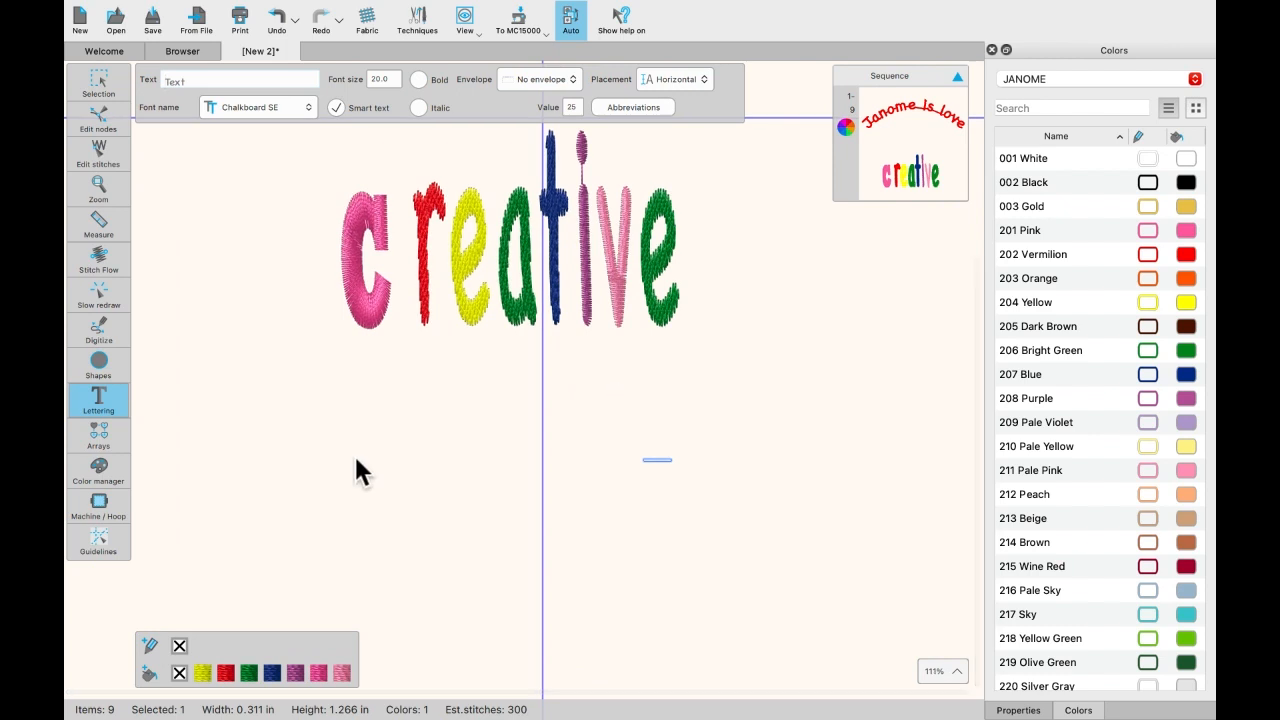
{"action": "mouse_move", "coordinate": [98, 396]}
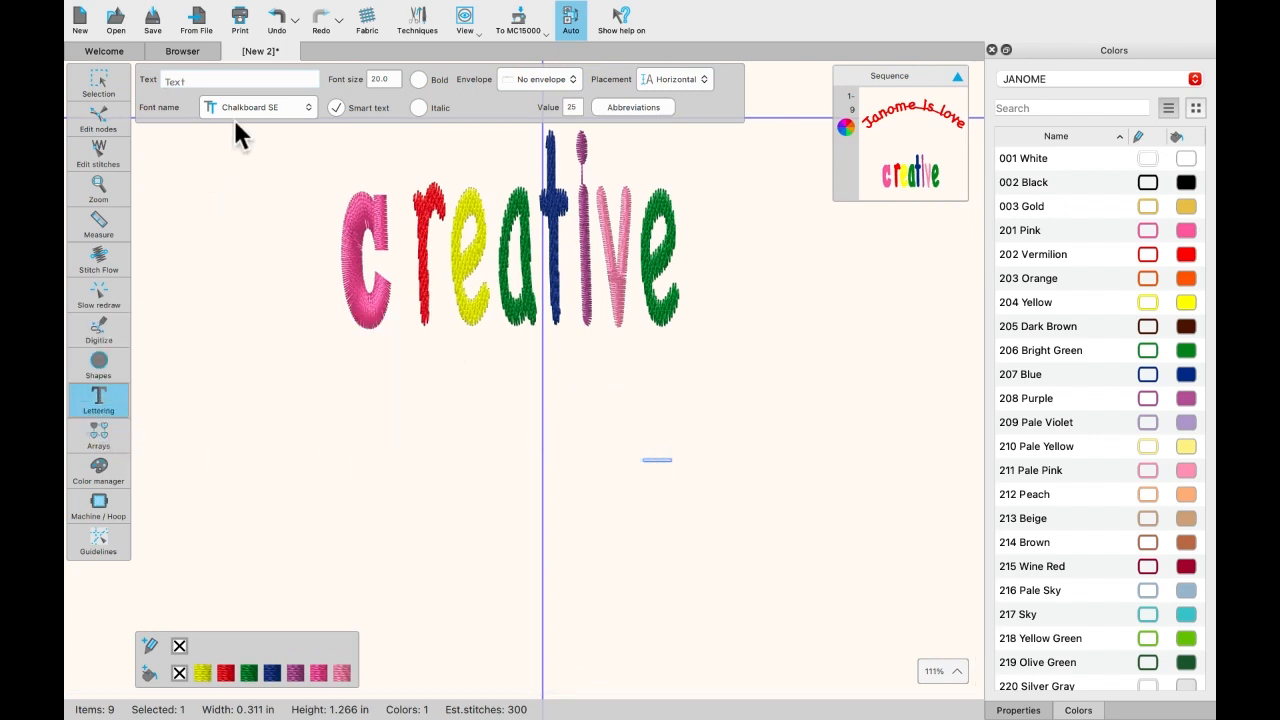
{"action": "left_click", "coordinate": [99, 84]}
Step: Open the arched "Janome is love" lettering for text editing and shorten its text to "Janome"
{"action": "scroll", "coordinate": [268, 229], "scroll_direction": "down", "scroll_amount": 5}
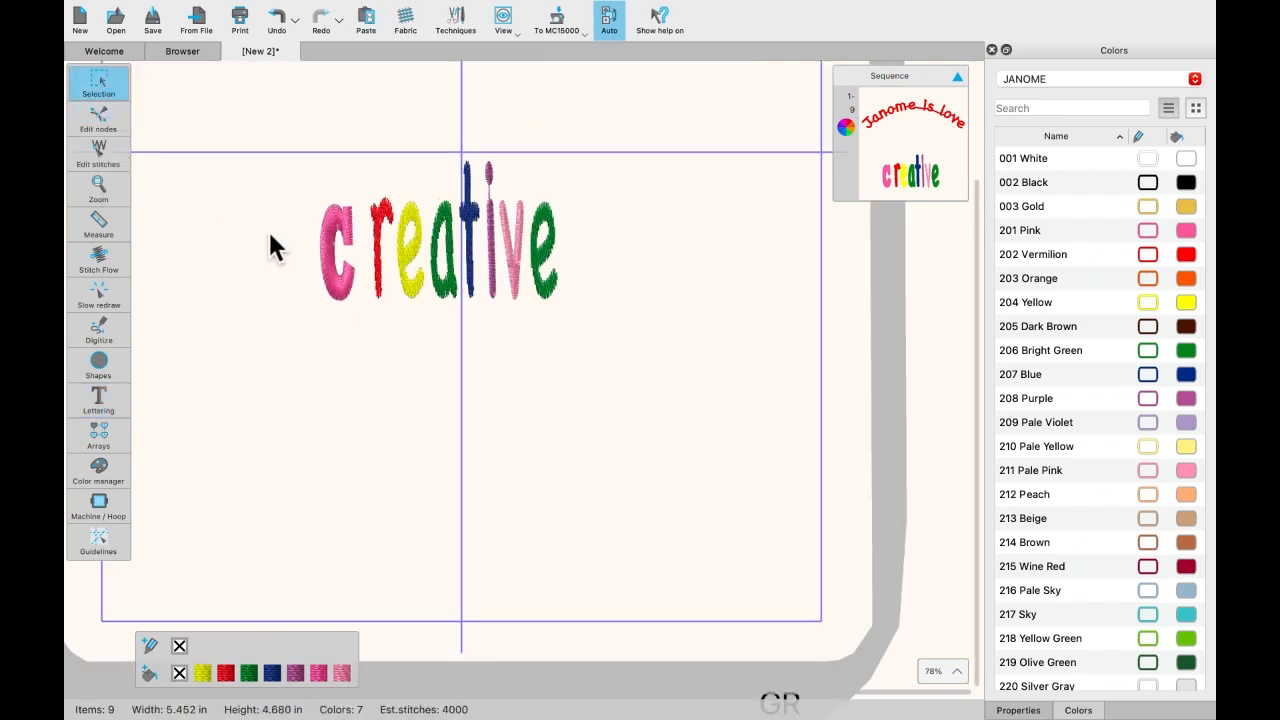
{"action": "scroll", "coordinate": [268, 229], "scroll_direction": "up", "scroll_amount": 1}
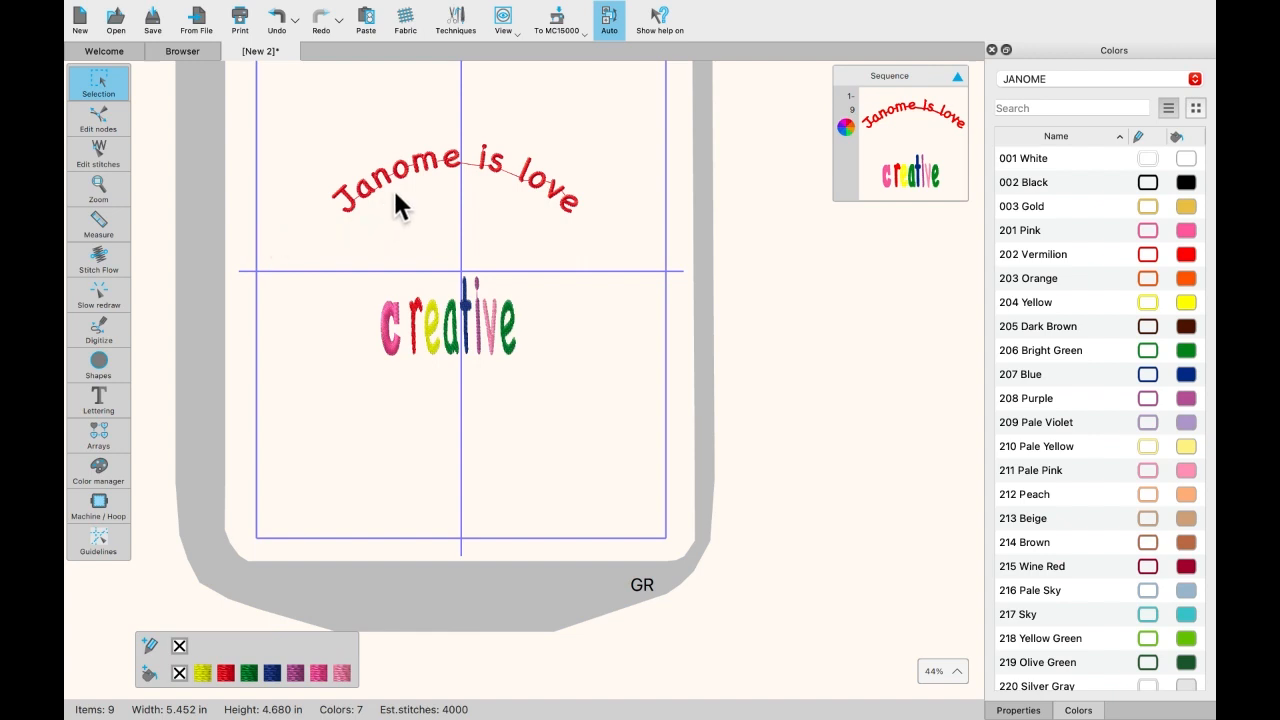
{"action": "left_click", "coordinate": [410, 158]}
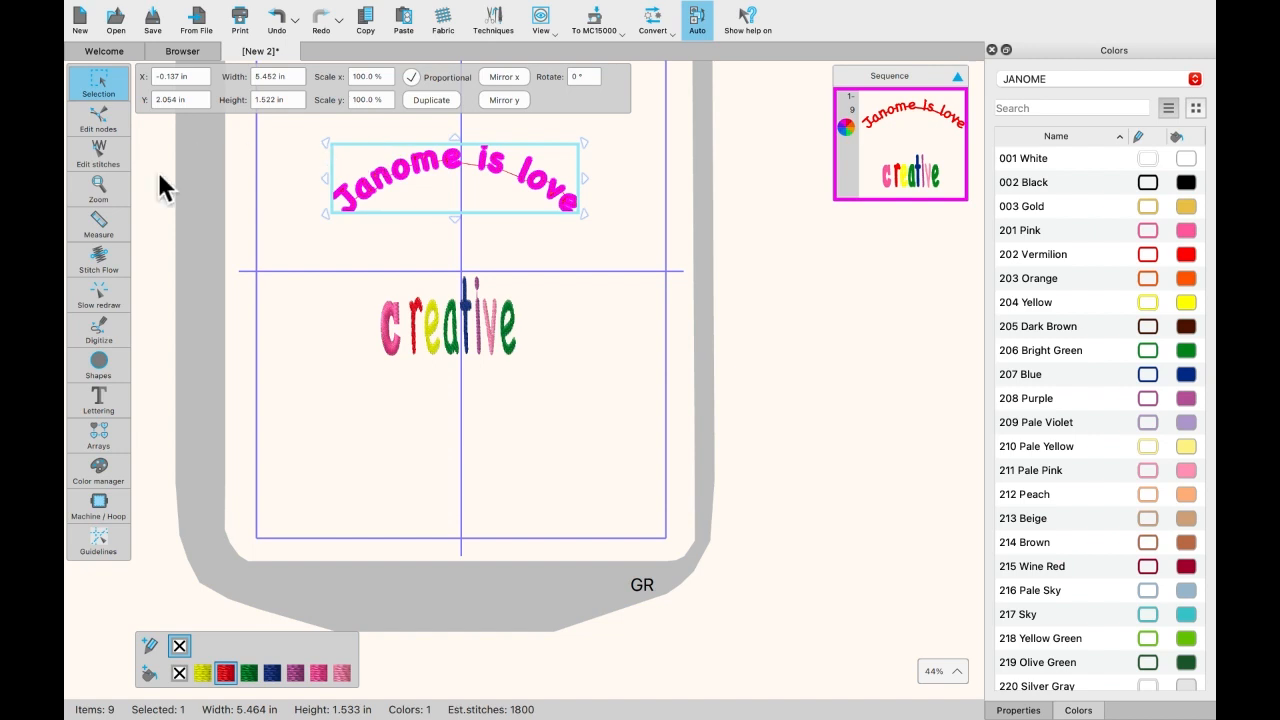
{"action": "left_click", "coordinate": [93, 392]}
{"action": "left_click", "coordinate": [138, 394]}
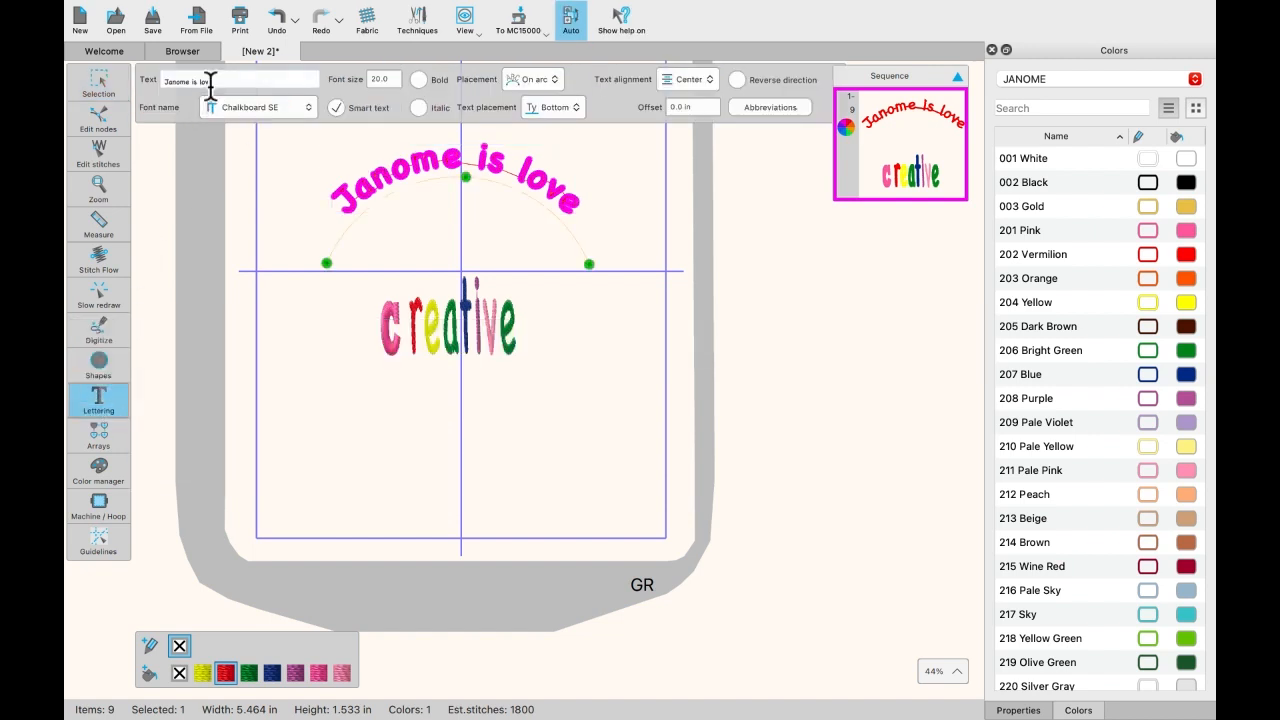
{"action": "key", "text": "BackSpace"}
{"action": "key", "text": "BackSpace"}
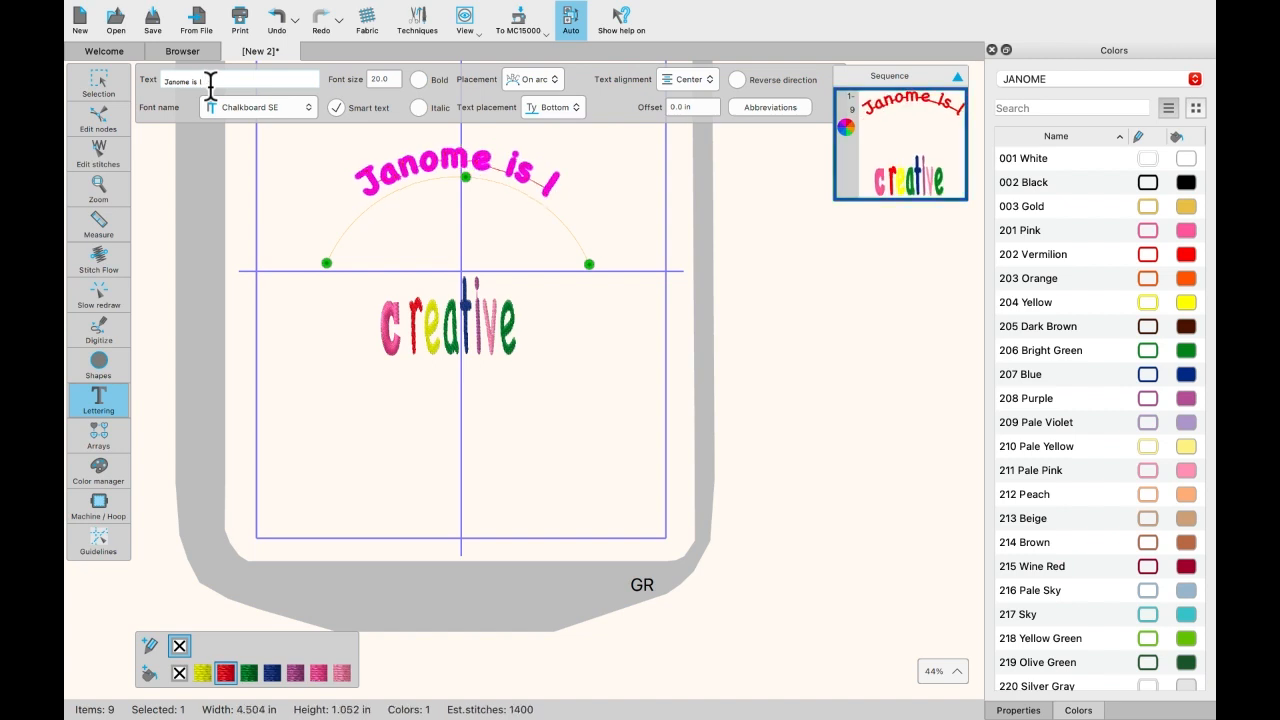
{"action": "key", "text": "BackSpace"}
{"action": "key", "text": "BackSpace"}
{"action": "key", "text": "BackSpace"}
{"action": "key", "text": "BackSpace"}
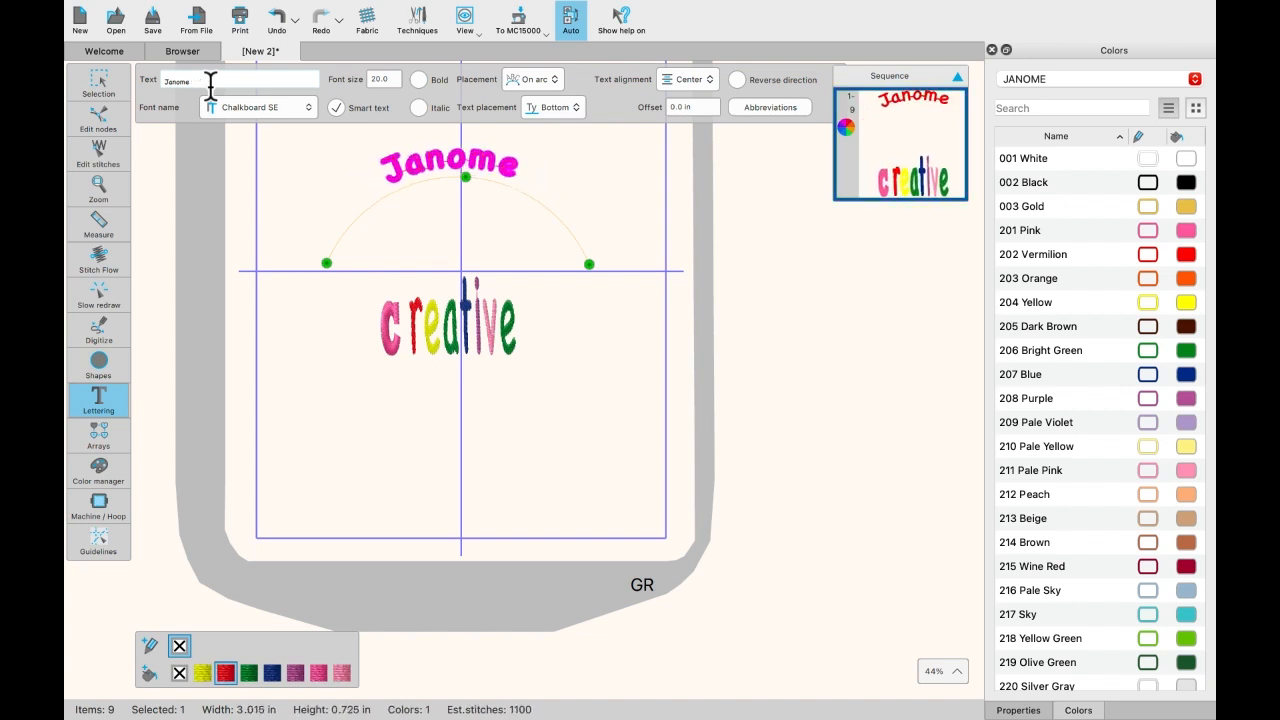
Step: Complete the arched lettering's text as "Janome is love" again and leave text editing
{"action": "type", "text": "i"}
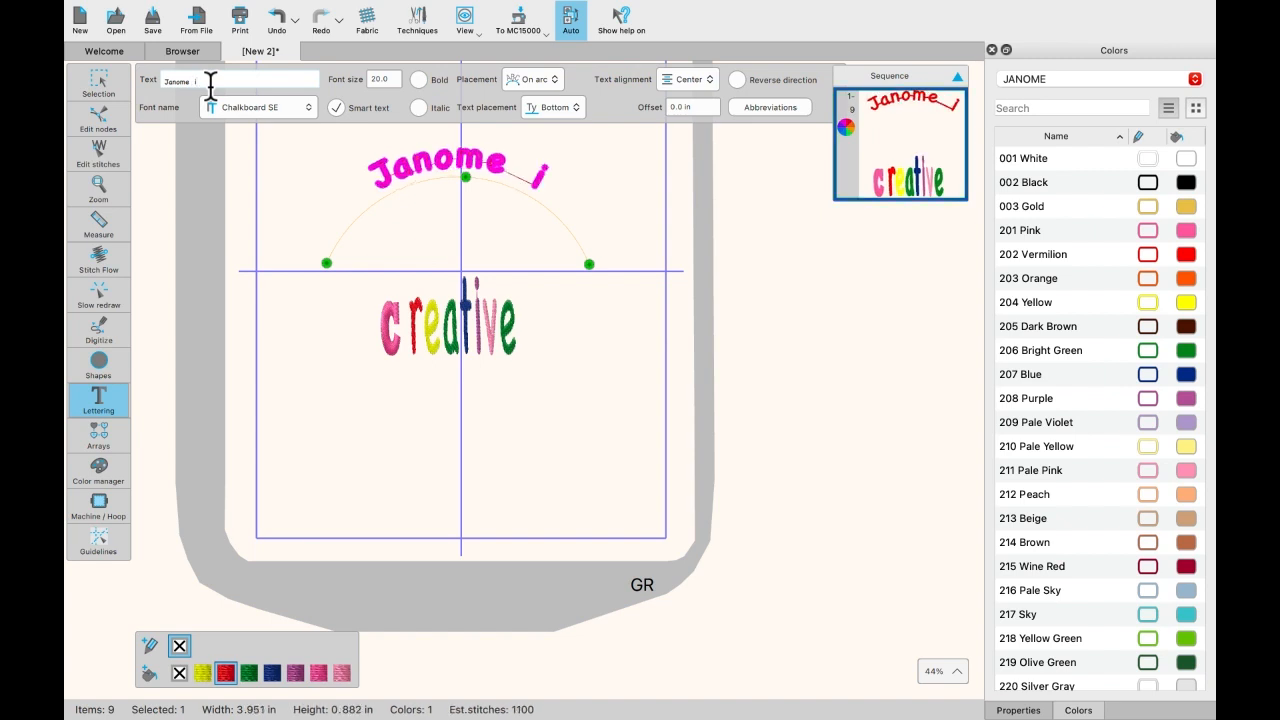
{"action": "key", "text": "BackSpace"}
{"action": "type", "text": "i"}
{"action": "key", "text": "BackSpace"}
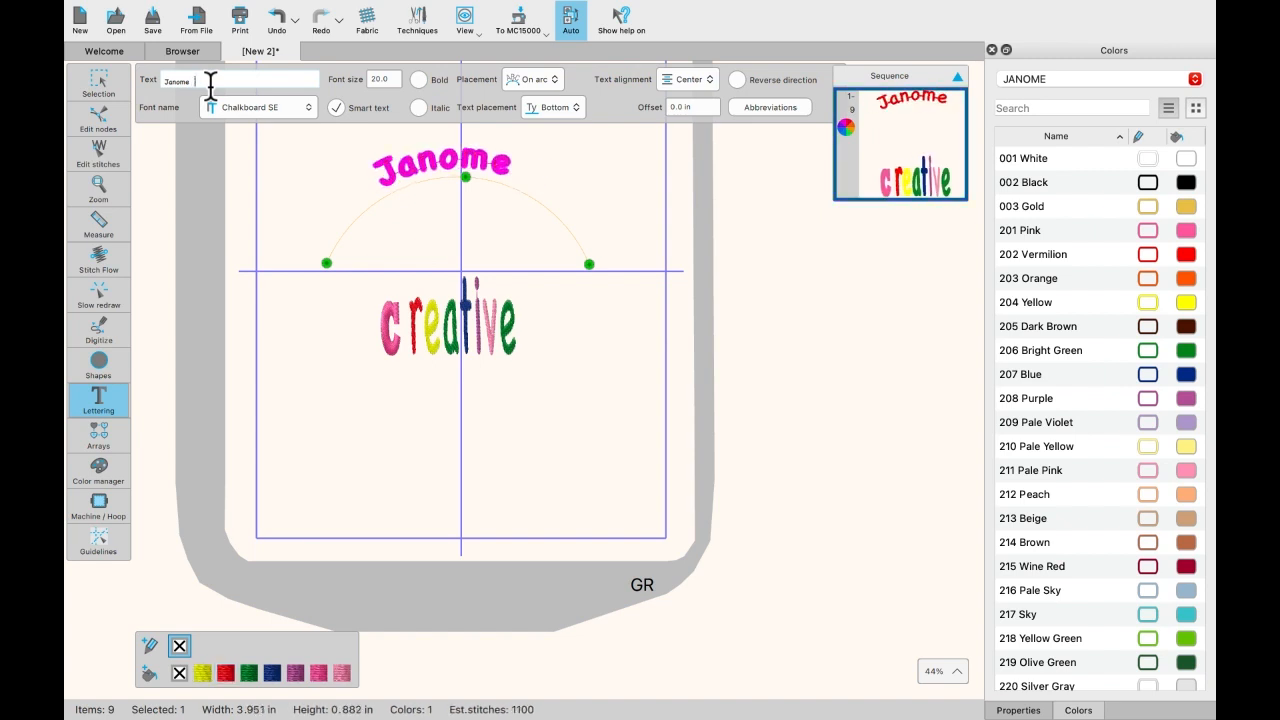
{"action": "type", "text": "is"}
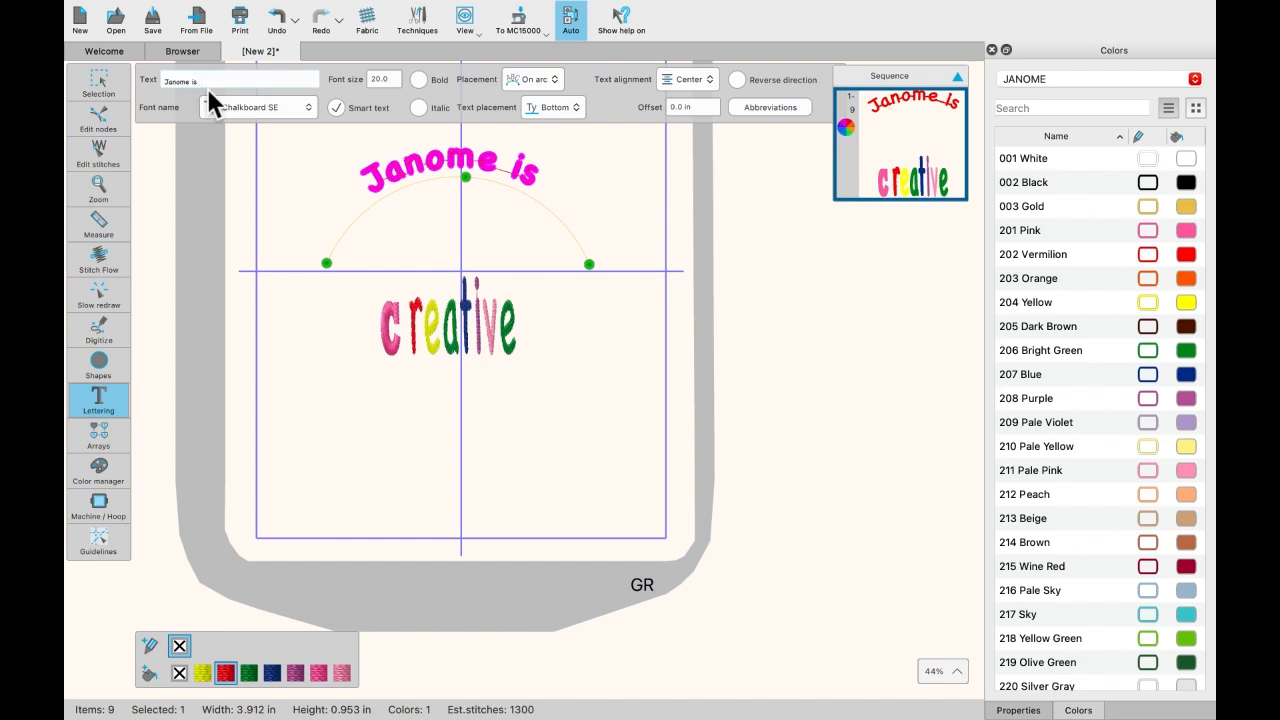
{"action": "type", "text": "h"}
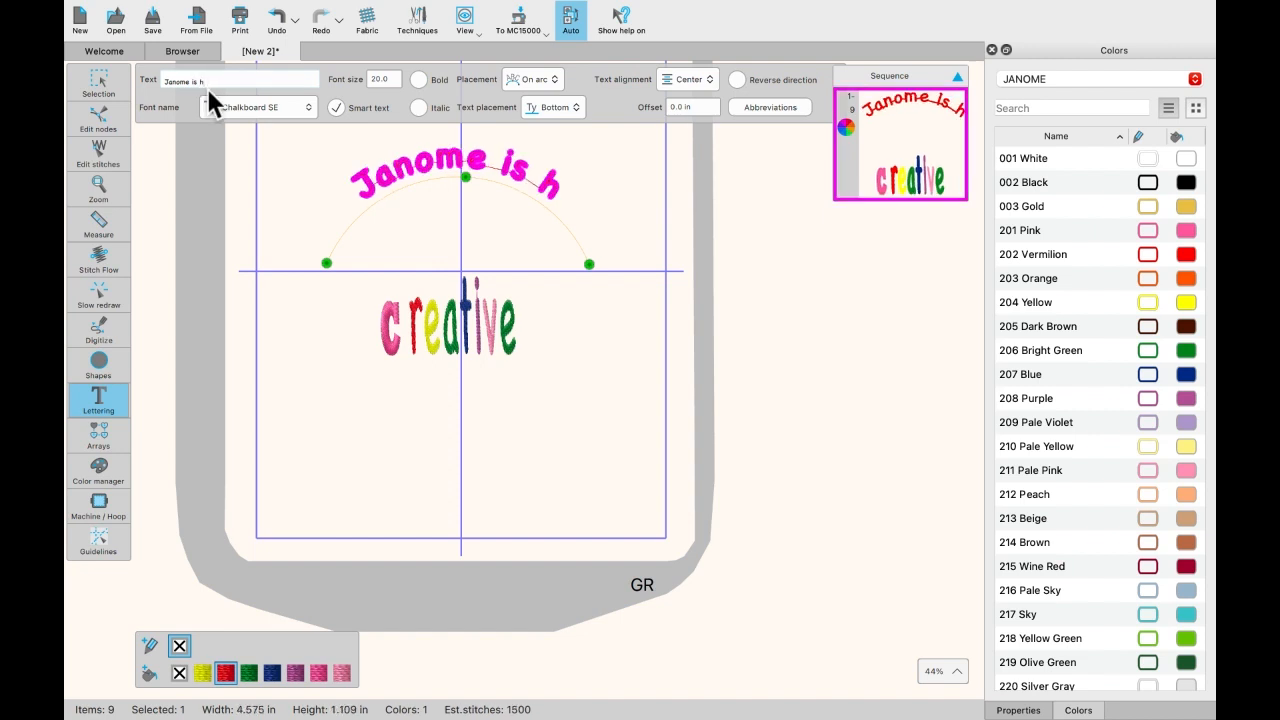
{"action": "key", "text": "BackSpace"}
{"action": "type", "text": "love"}
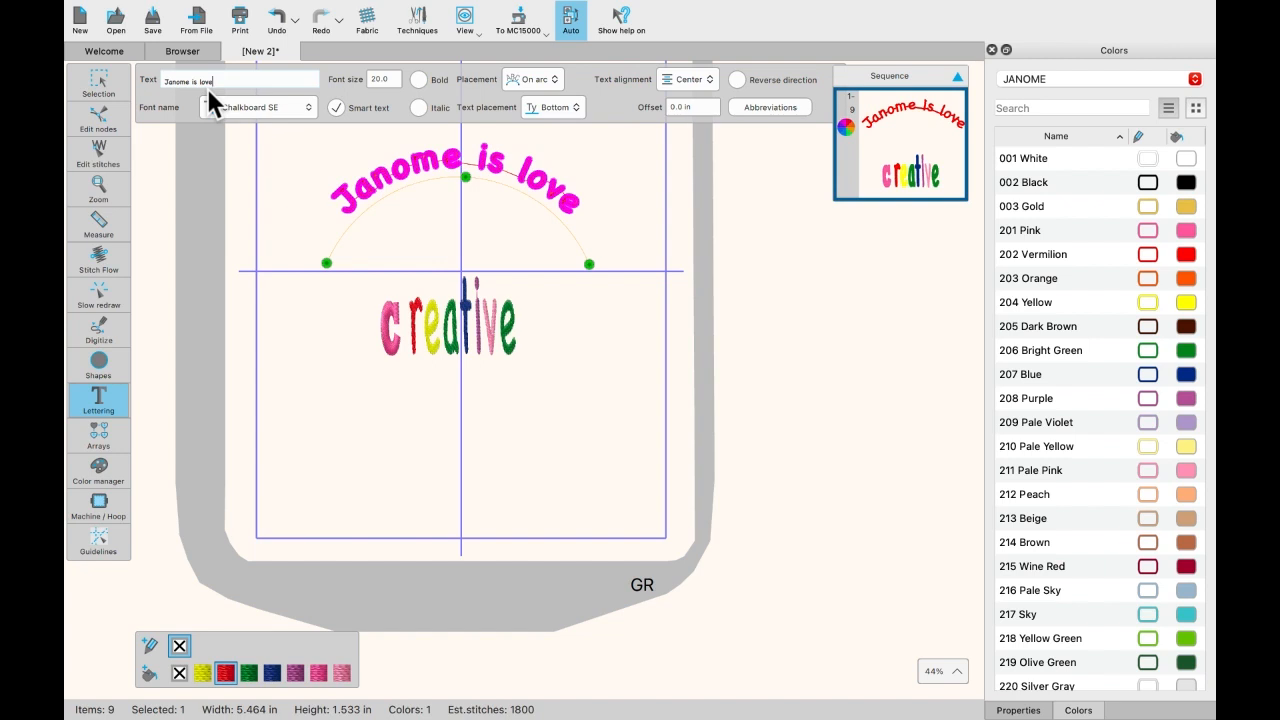
{"action": "left_click", "coordinate": [359, 328]}
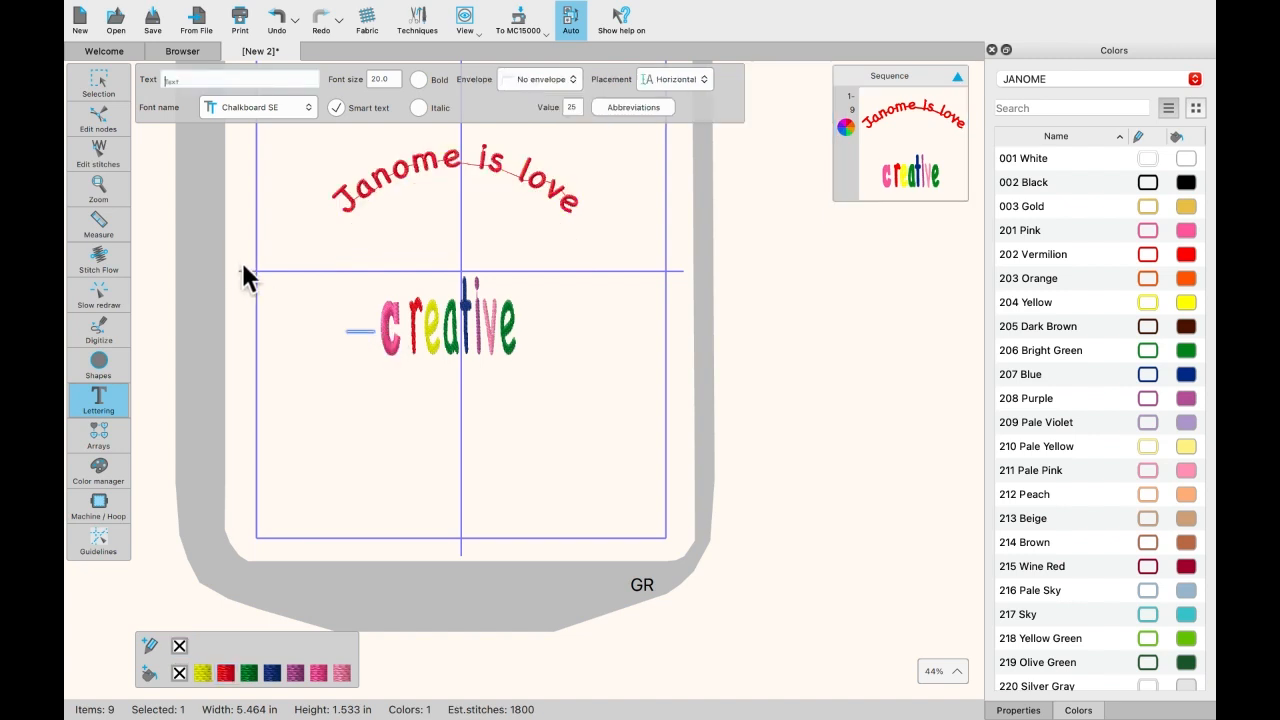
{"action": "left_click", "coordinate": [105, 87]}
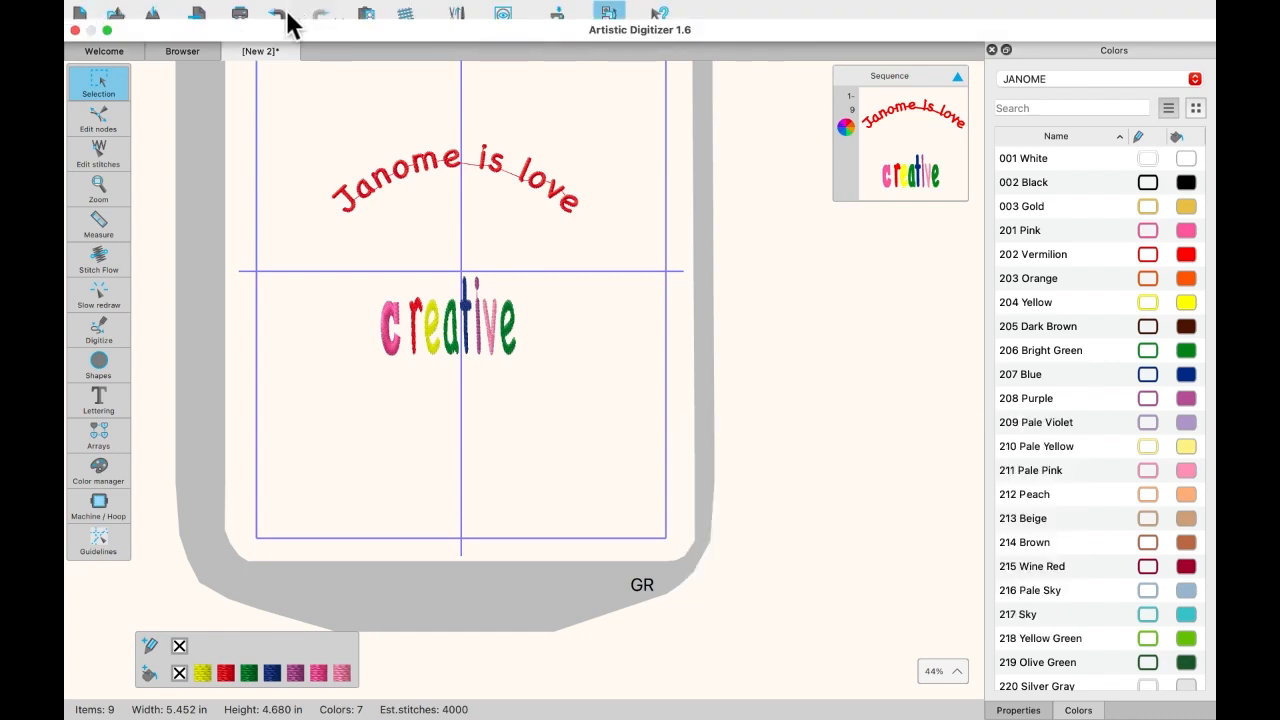
Step: Open the Clipart Library, browse its designs and search by the name "flower"
{"action": "left_click", "coordinate": [284, 14]}
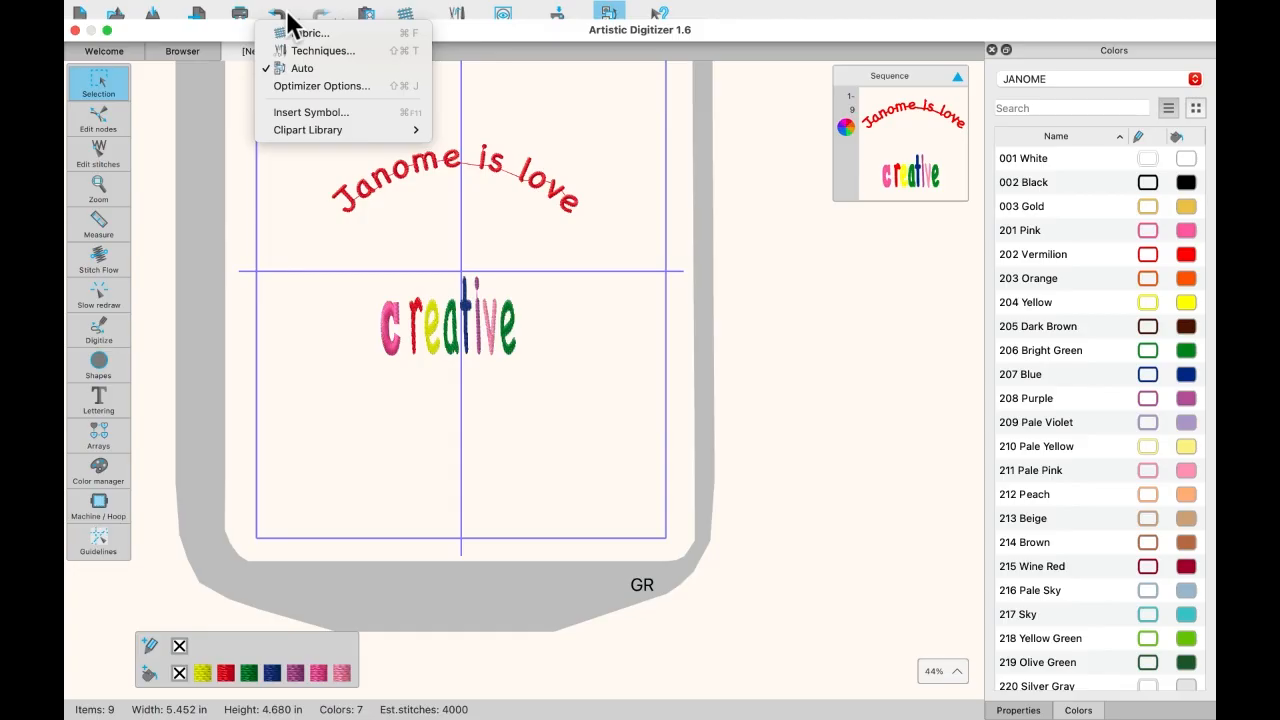
{"action": "mouse_move", "coordinate": [291, 131]}
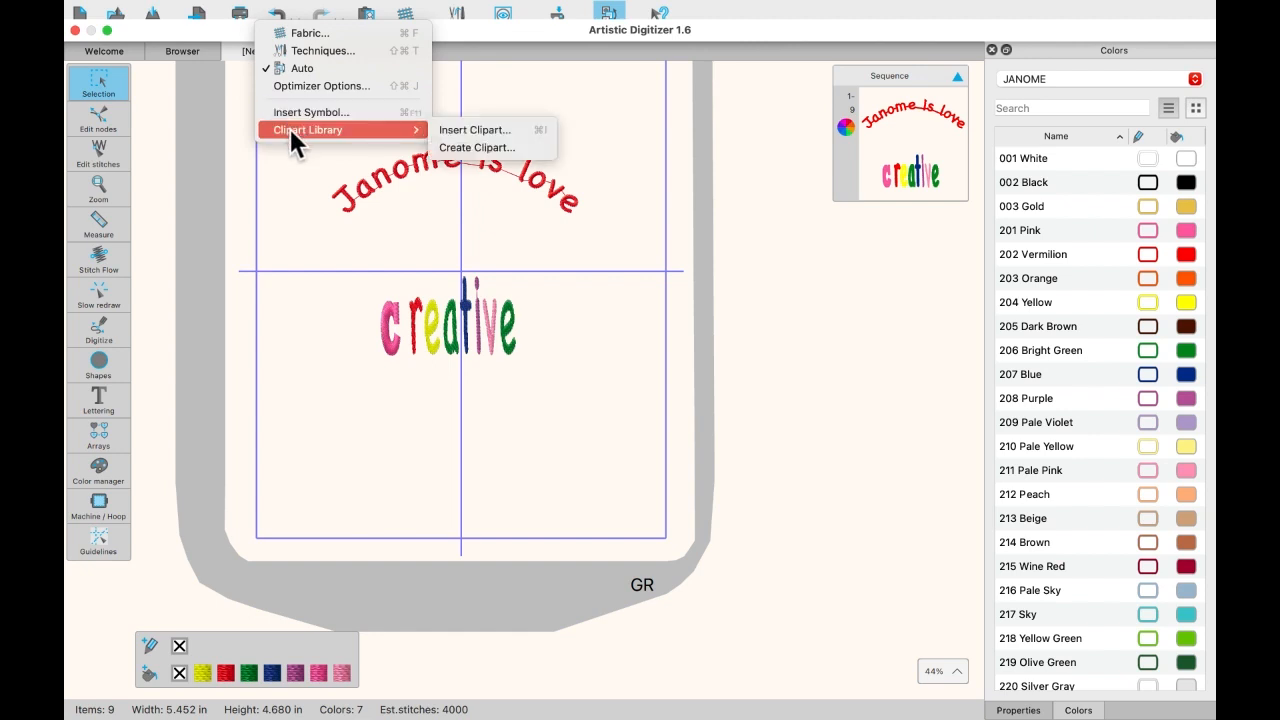
{"action": "left_click", "coordinate": [473, 130]}
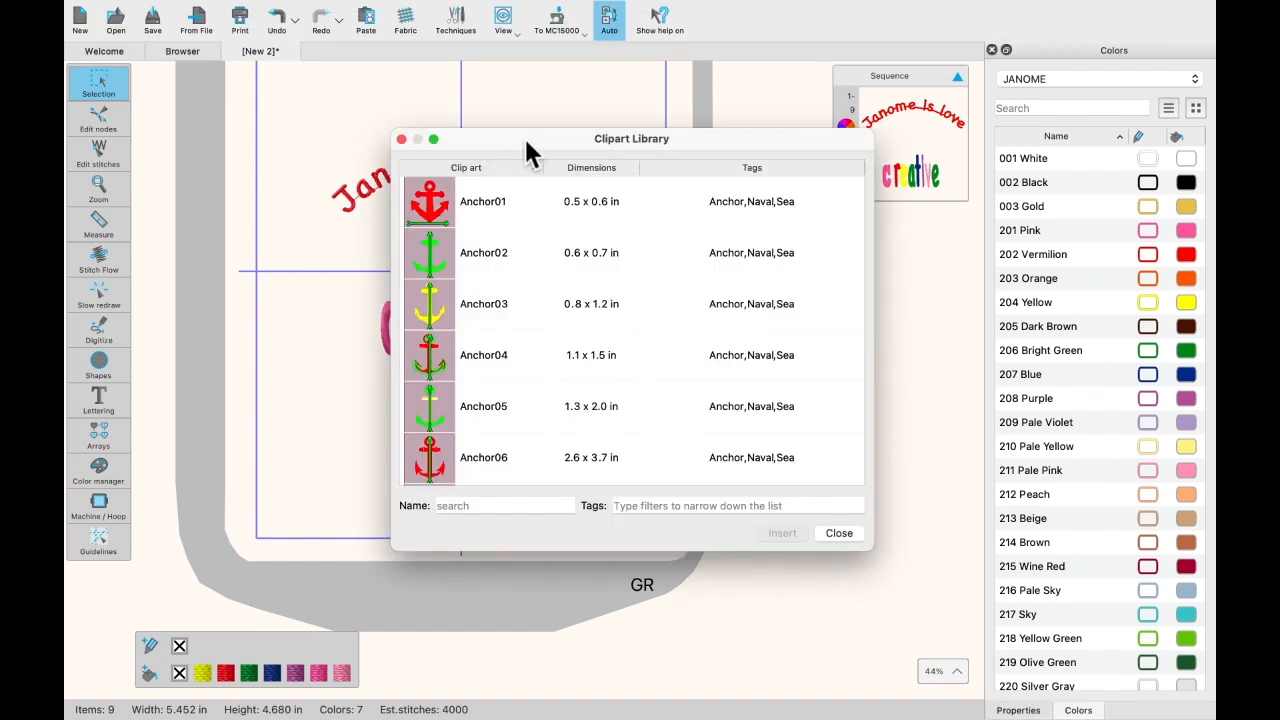
{"action": "left_click_drag", "start_coordinate": [526, 140], "coordinate": [529, 74]}
{"action": "scroll", "coordinate": [480, 264], "scroll_direction": "down", "scroll_amount": 15}
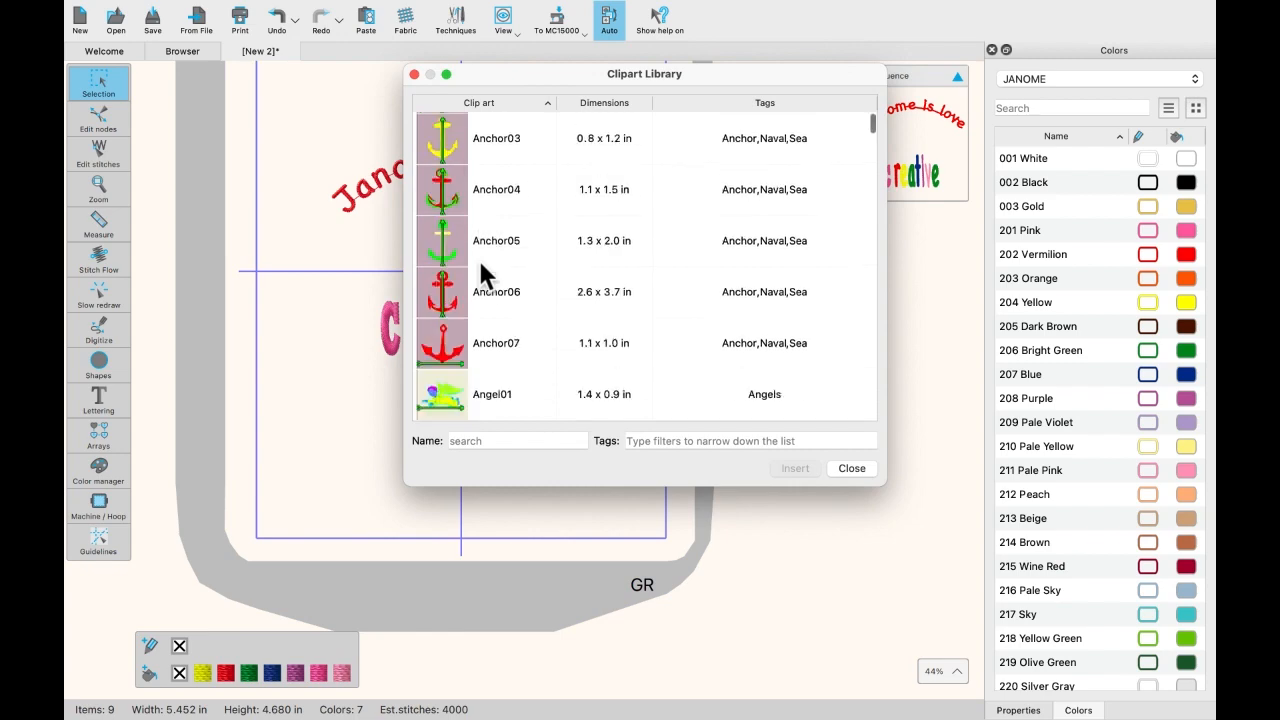
{"action": "scroll", "coordinate": [480, 270], "scroll_direction": "down", "scroll_amount": 2}
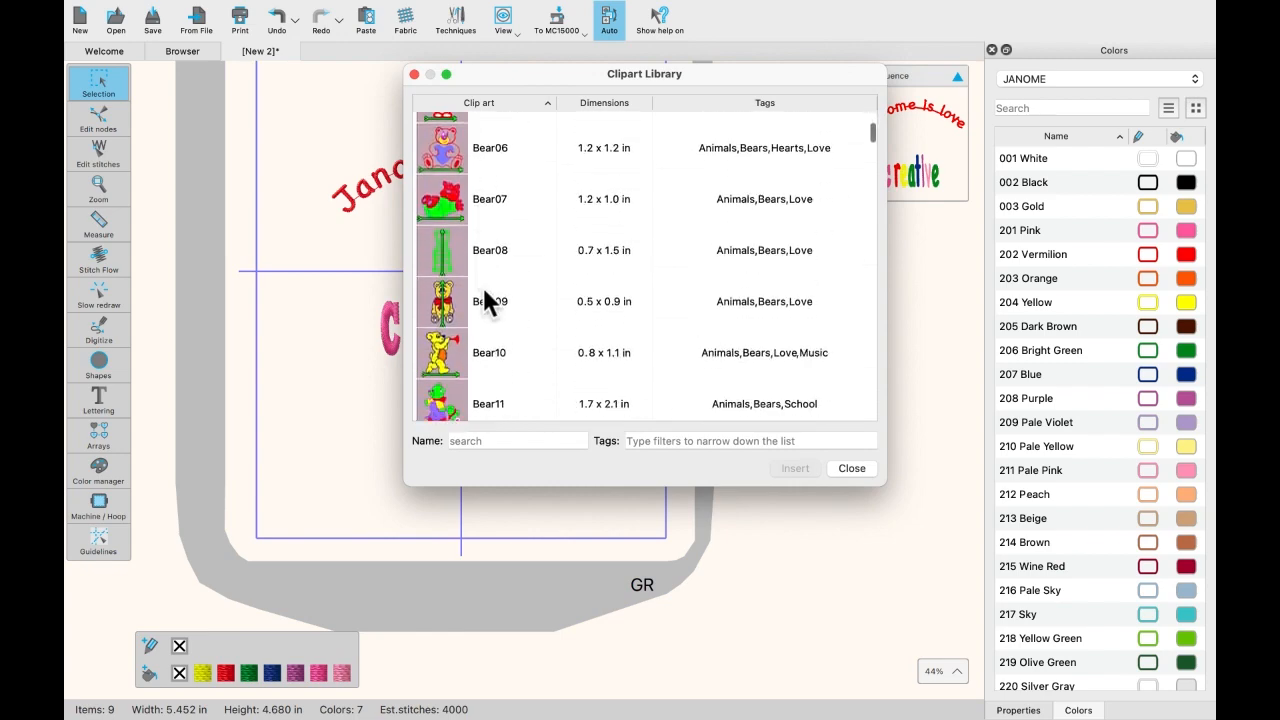
{"action": "left_click", "coordinate": [472, 443]}
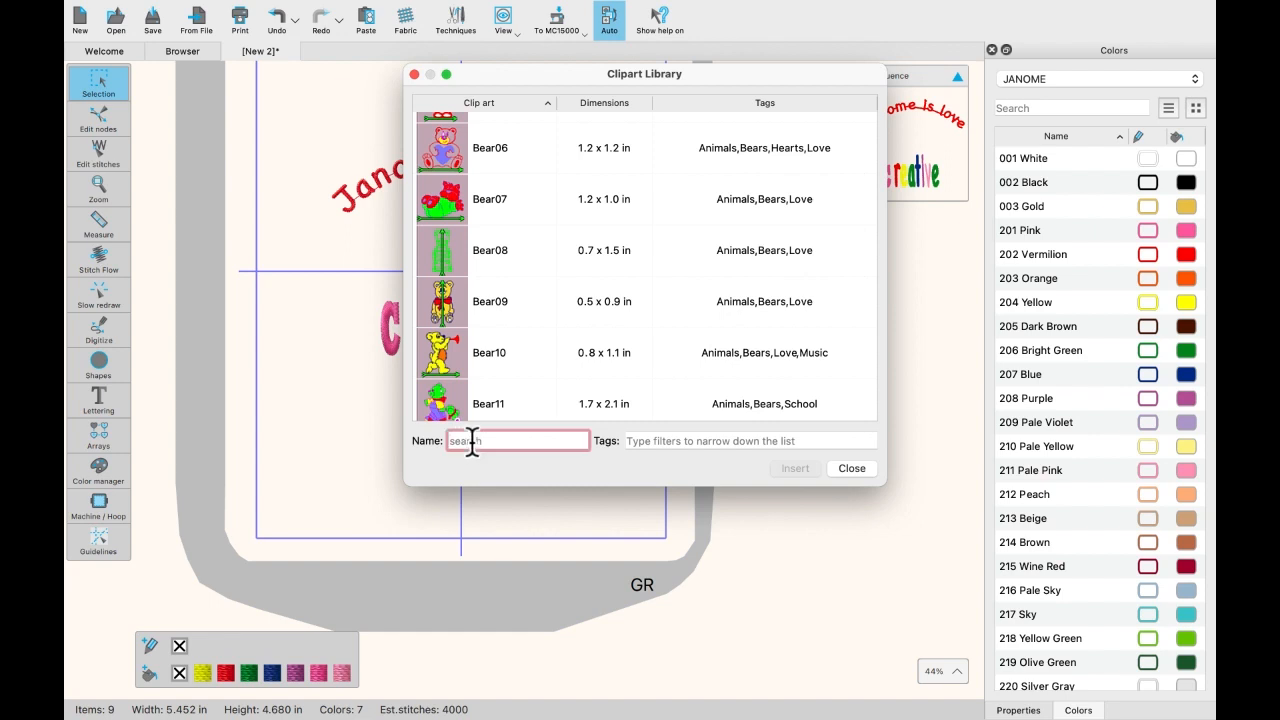
{"action": "type", "text": "flower"}
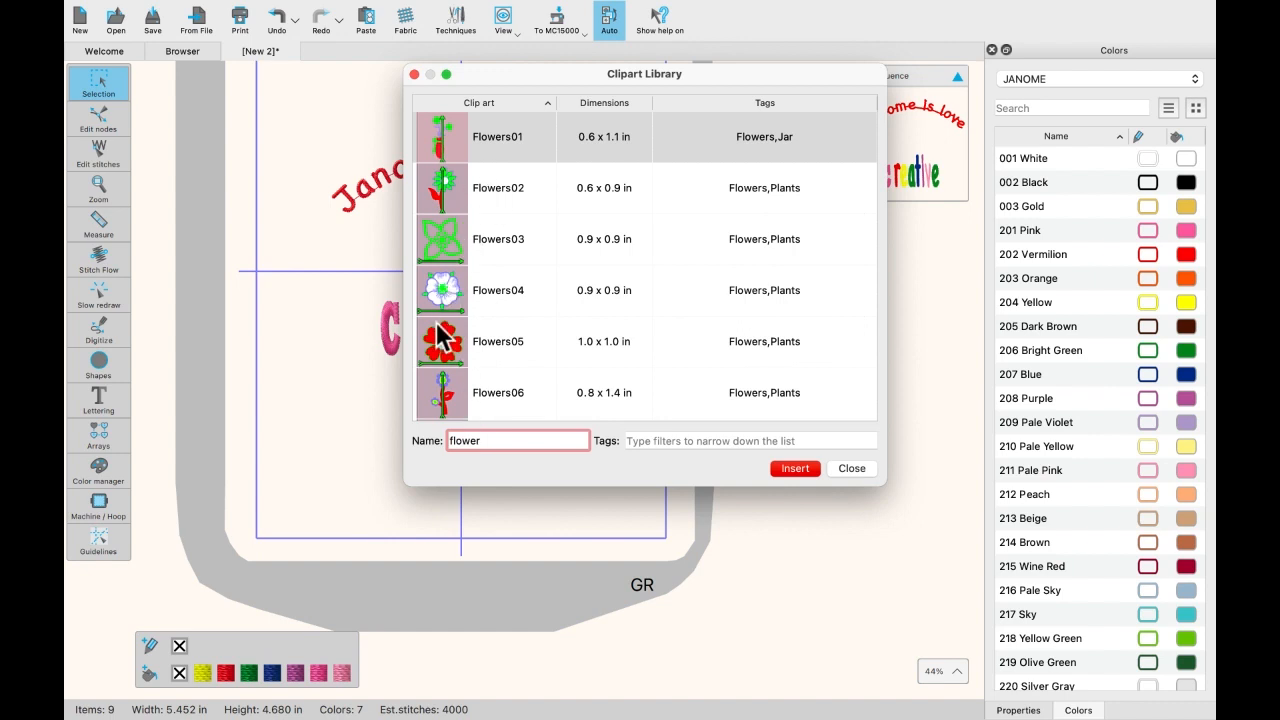
Step: Insert the Flowers15 clipart upright to the left of "creative", about 1.8 in wide and 3 in high, and delete it again
{"action": "scroll", "coordinate": [440, 335], "scroll_direction": "down", "scroll_amount": 10}
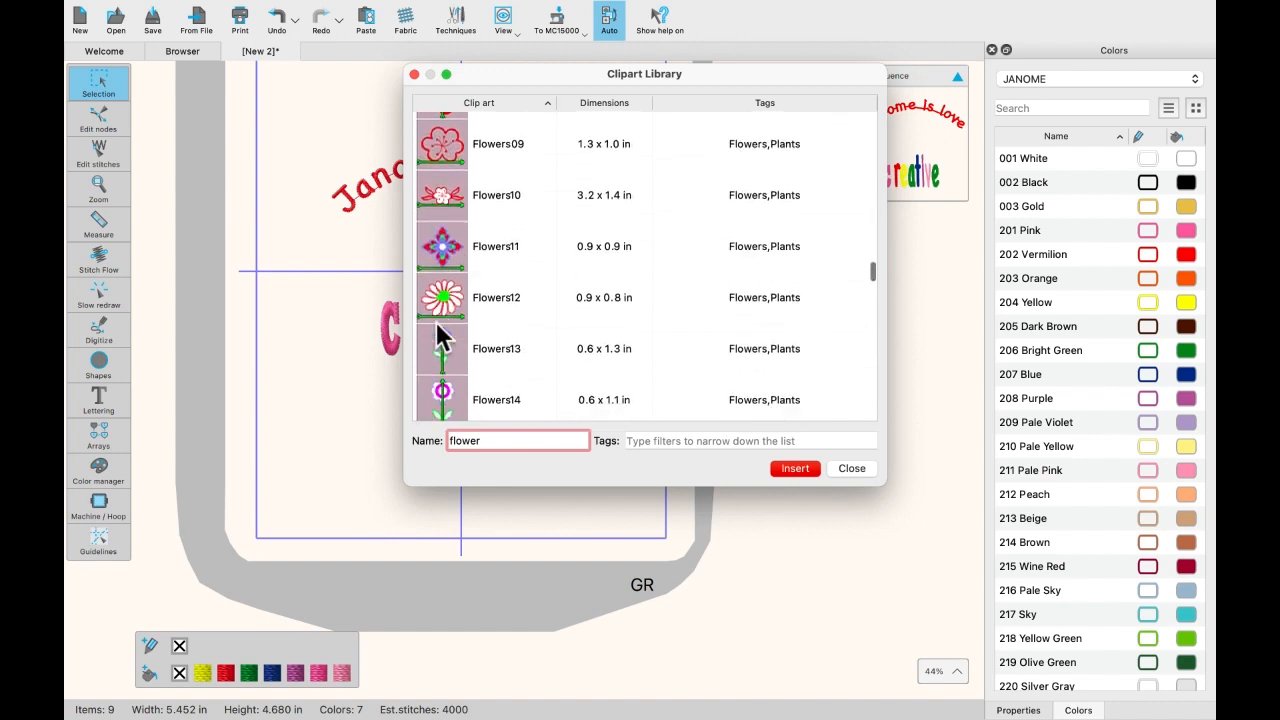
{"action": "scroll", "coordinate": [440, 335], "scroll_direction": "down", "scroll_amount": 1}
{"action": "left_click", "coordinate": [442, 329]}
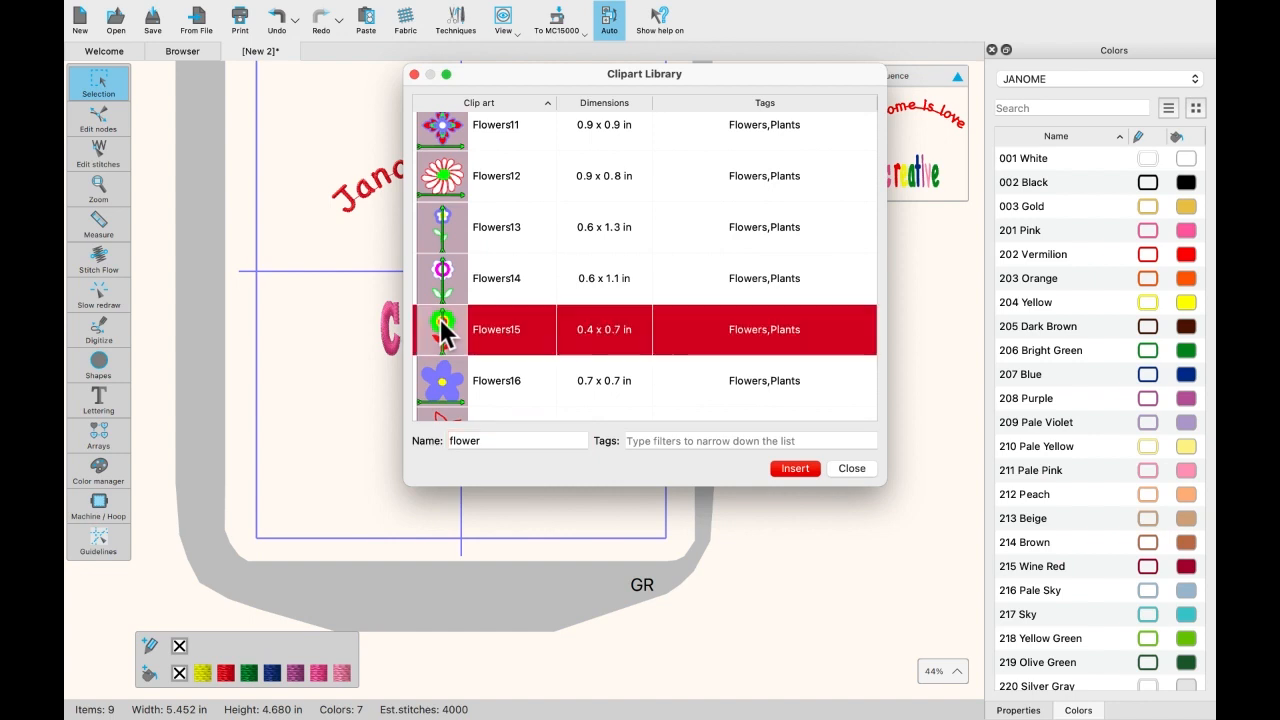
{"action": "left_click_drag", "start_coordinate": [791, 68], "coordinate": [530, 104]}
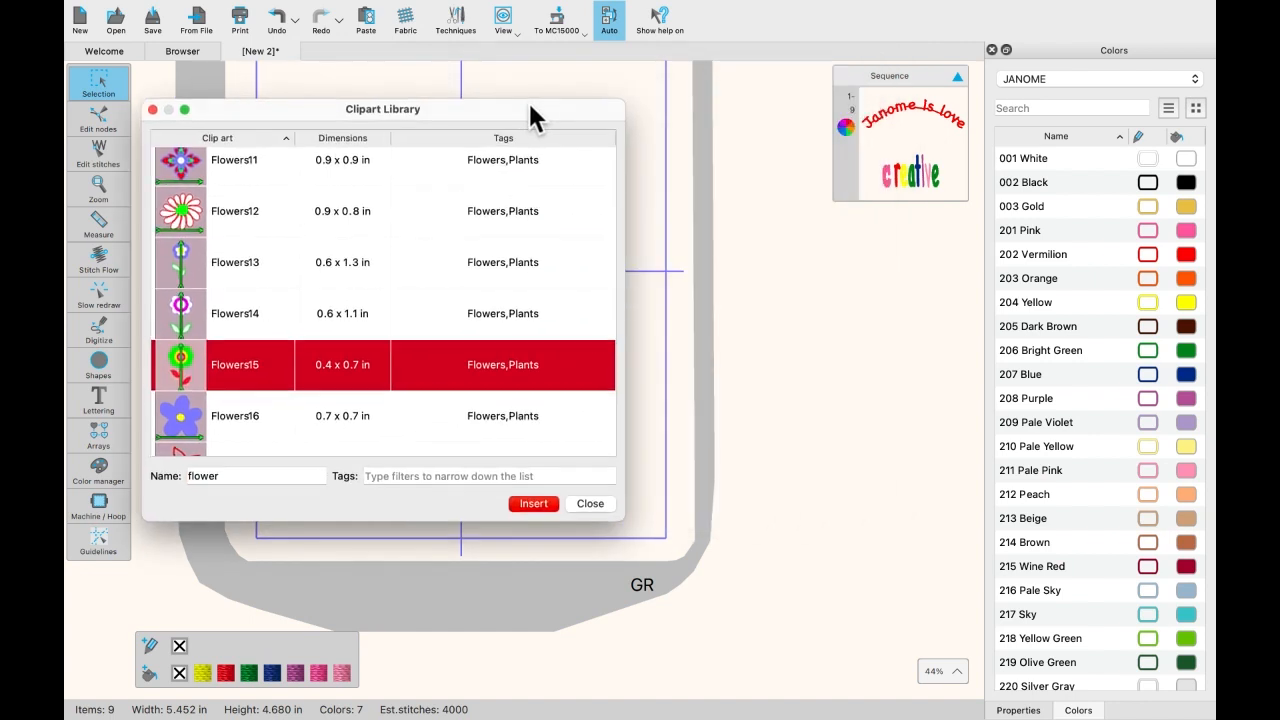
{"action": "left_click", "coordinate": [533, 503]}
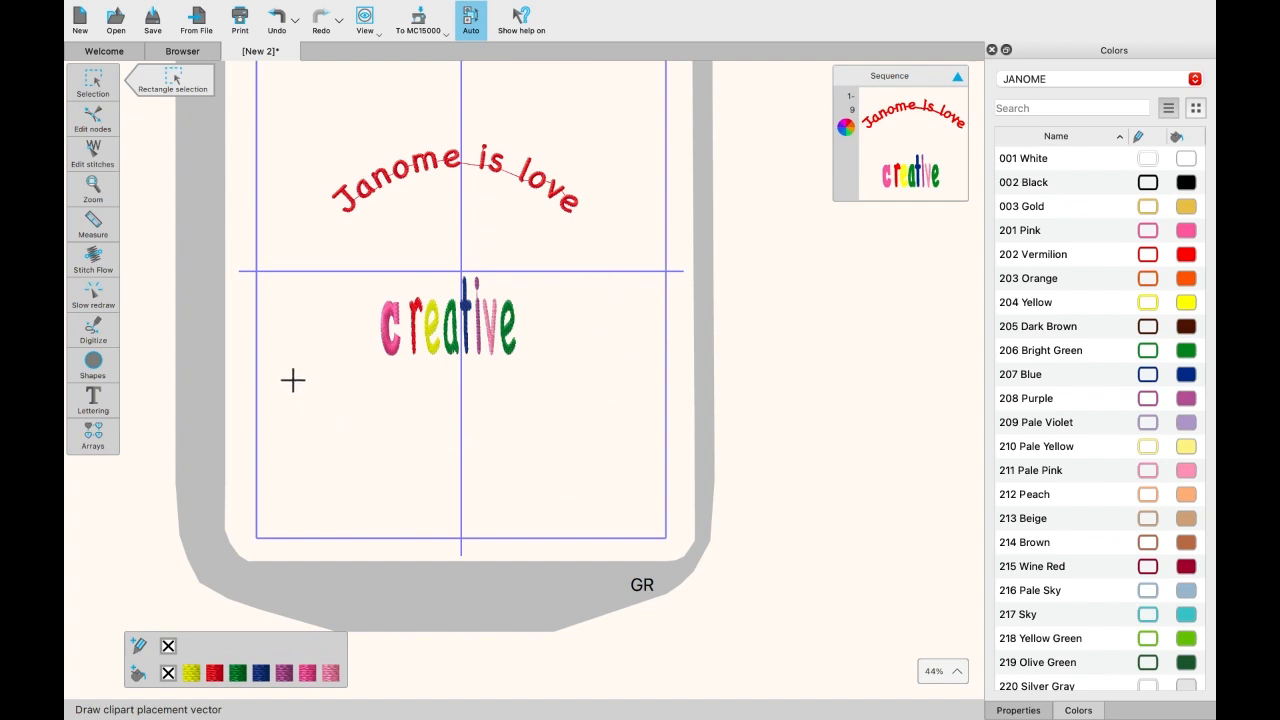
{"action": "mouse_move", "coordinate": [293, 380]}
{"action": "left_mouse_down"}
{"action": "mouse_move", "coordinate": [355, 435]}
{"action": "mouse_move", "coordinate": [385, 338]}
{"action": "mouse_move", "coordinate": [325, 238]}
{"action": "mouse_move", "coordinate": [292, 214]}
{"action": "mouse_move", "coordinate": [363, 300]}
{"action": "mouse_move", "coordinate": [294, 262]}
{"action": "left_mouse_up"}
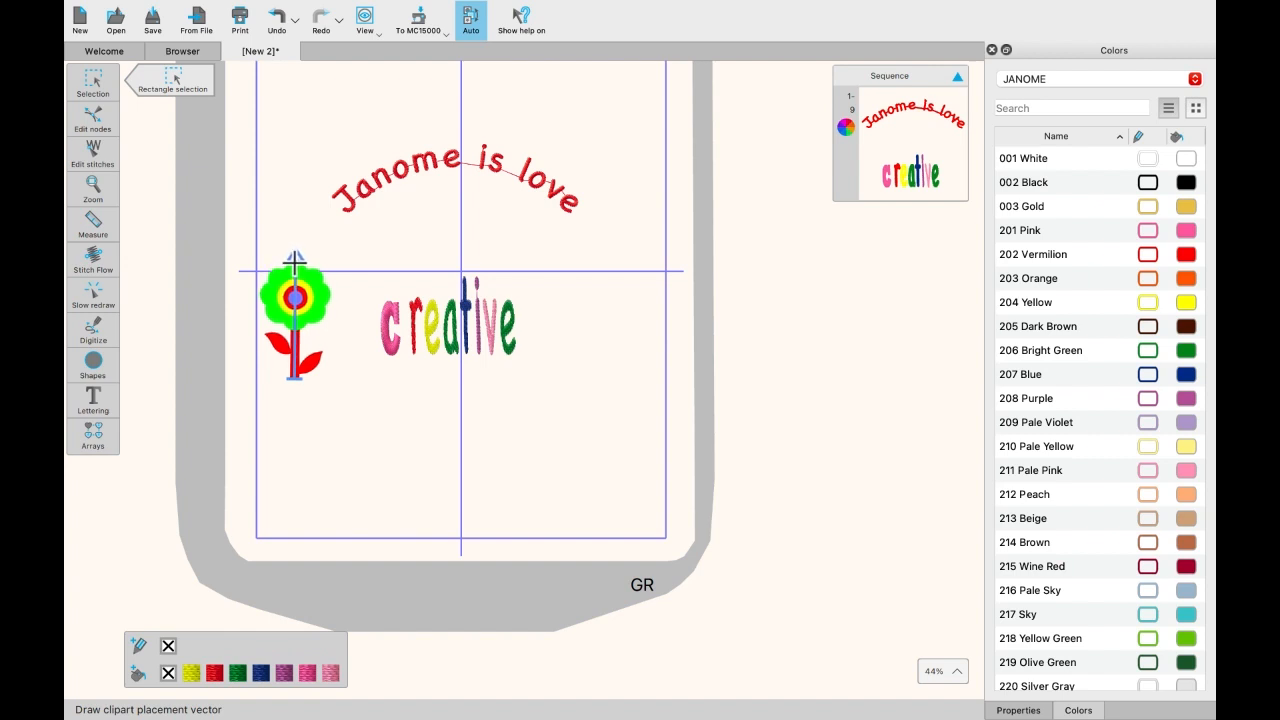
{"action": "mouse_move", "coordinate": [294, 262]}
{"action": "left_mouse_down"}
{"action": "mouse_move", "coordinate": [350, 300]}
{"action": "mouse_move", "coordinate": [286, 257]}
{"action": "mouse_move", "coordinate": [287, 180]}
{"action": "mouse_move", "coordinate": [300, 277]}
{"action": "mouse_move", "coordinate": [296, 248]}
{"action": "left_mouse_up"}
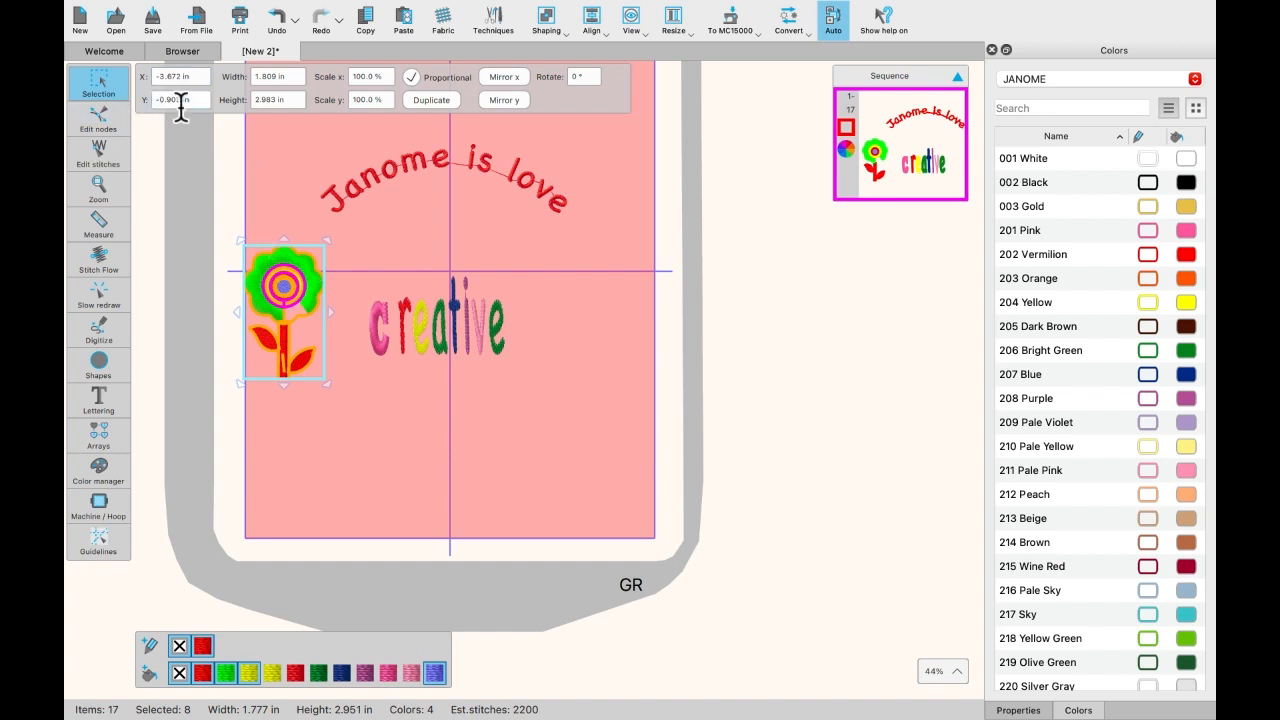
{"action": "key", "text": "Delete"}
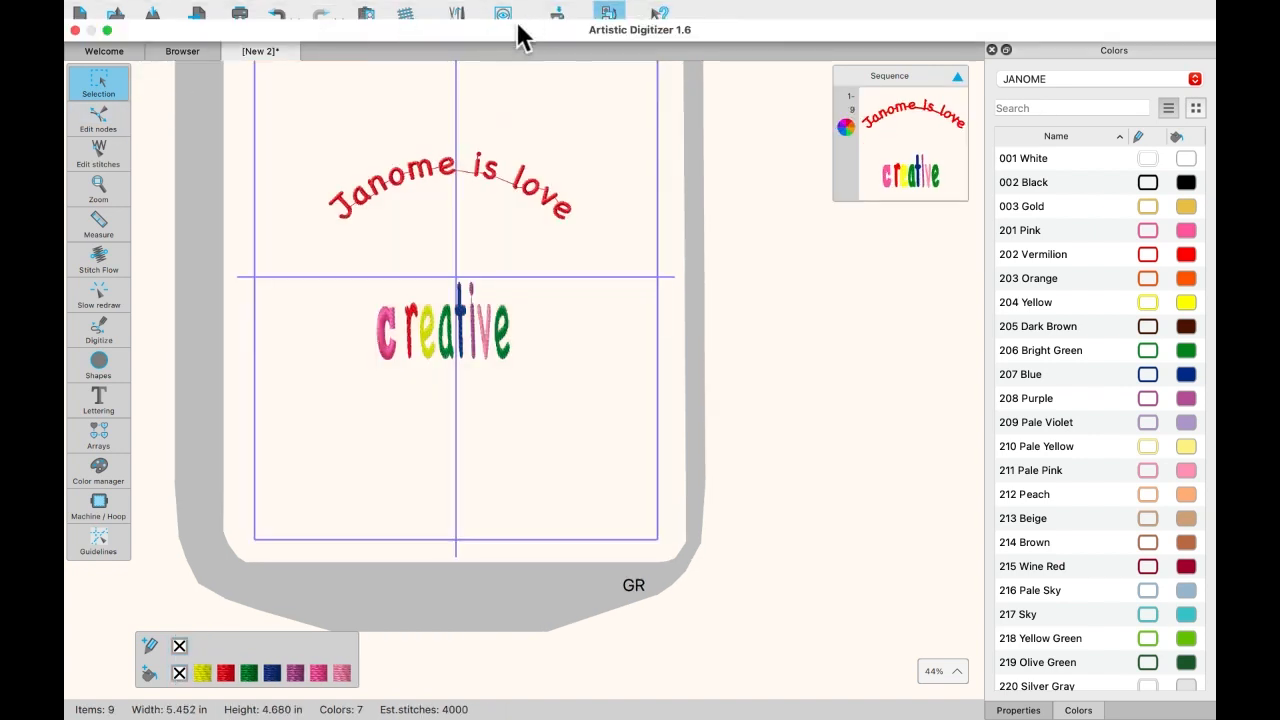
Step: Reopen the Clipart Library for inserting another design and filter it by the name "flower"
{"action": "left_click", "coordinate": [289, 10]}
{"action": "mouse_move", "coordinate": [304, 130]}
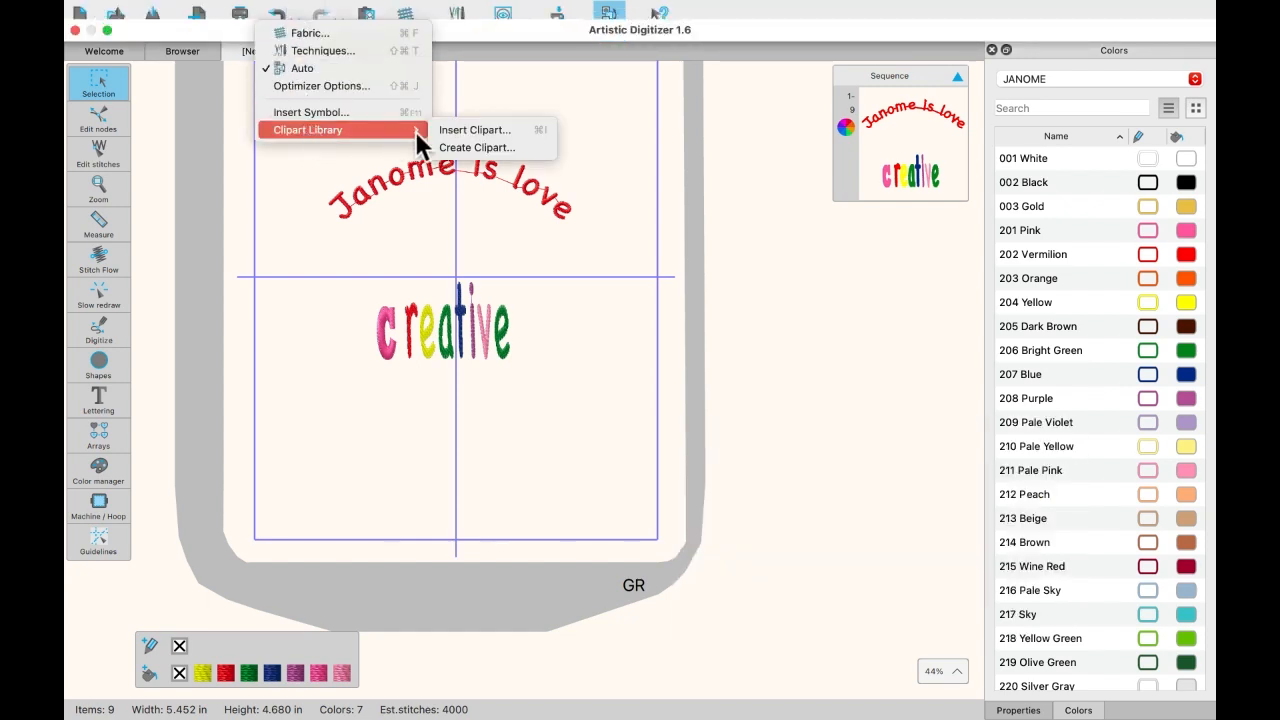
{"action": "left_click", "coordinate": [461, 131]}
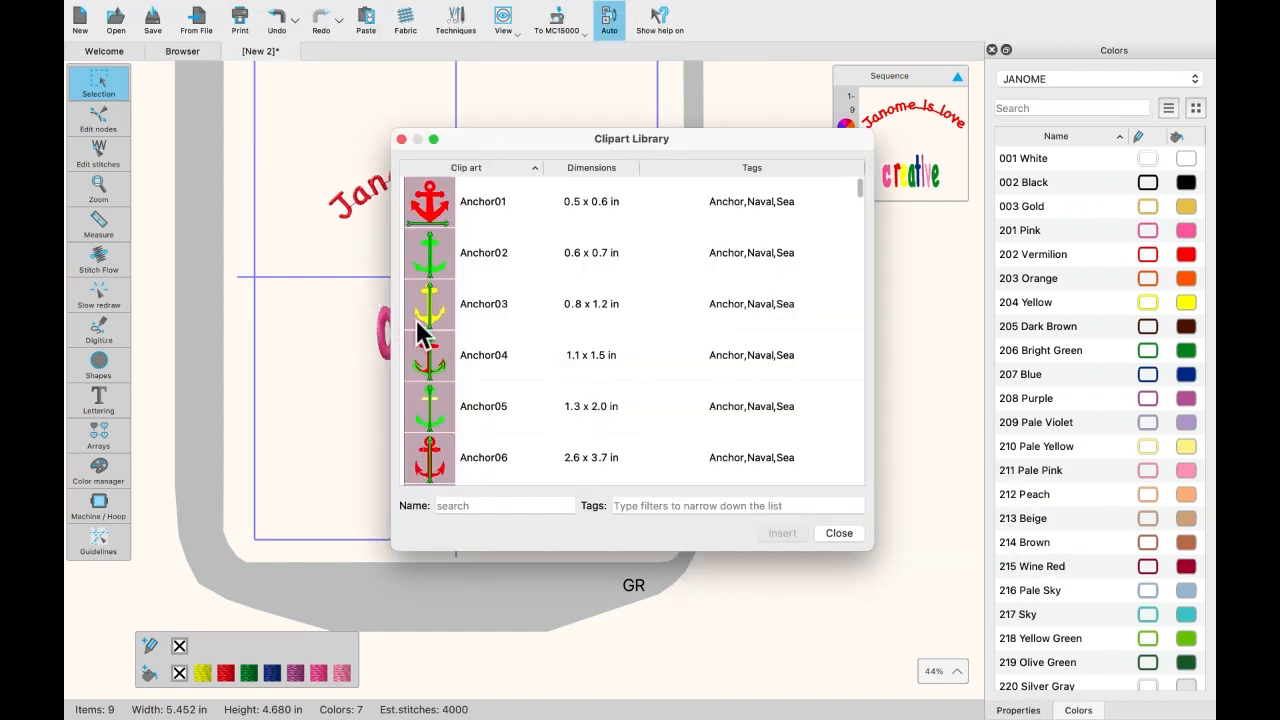
{"action": "left_click", "coordinate": [455, 508]}
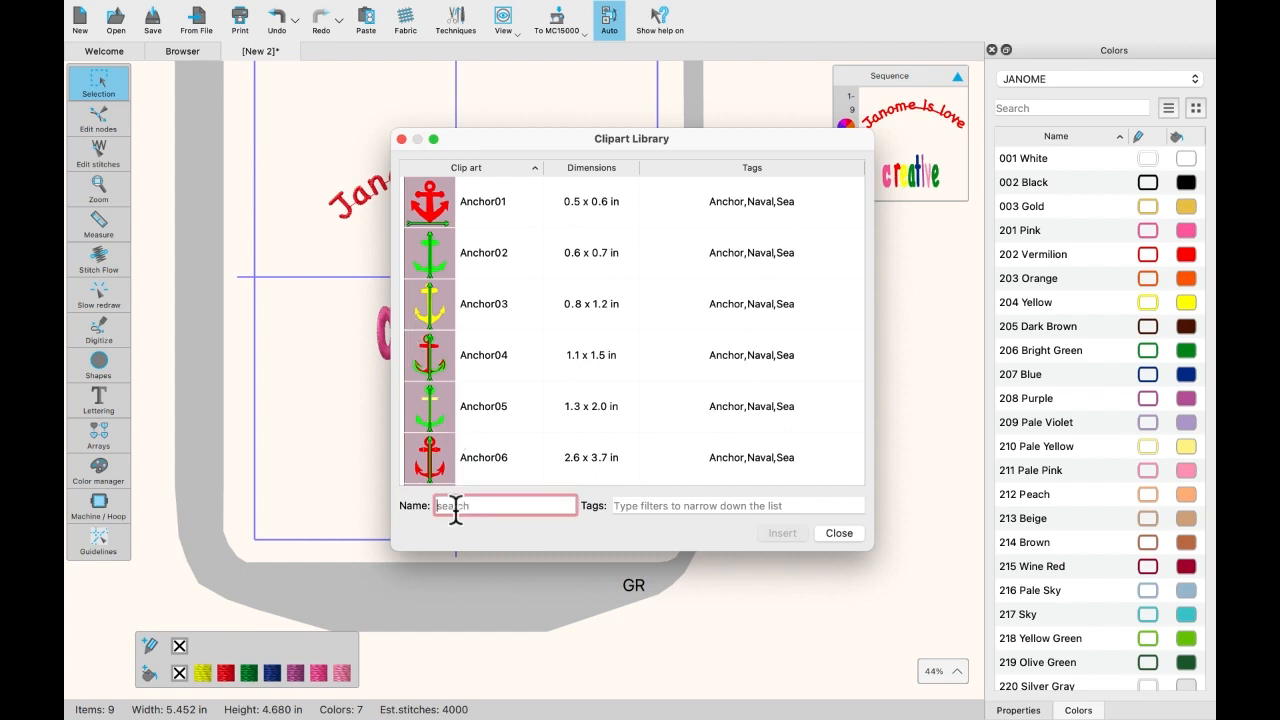
{"action": "type", "text": "flo"}
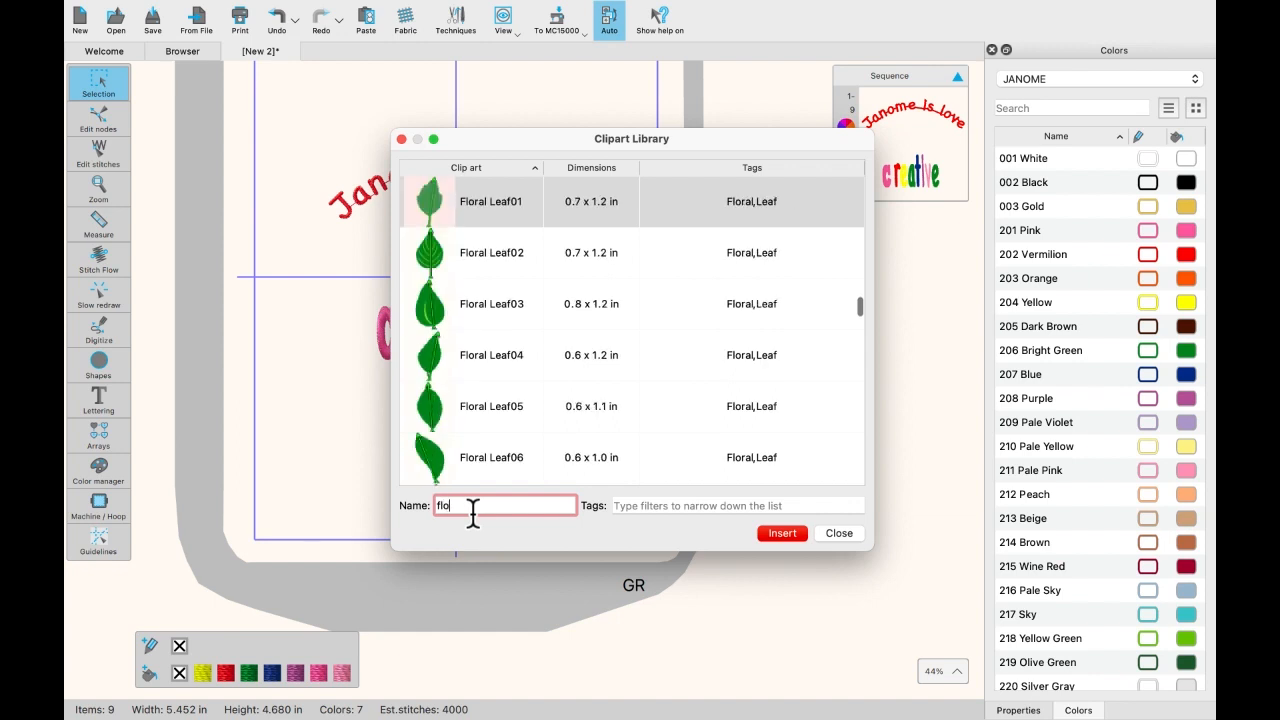
{"action": "type", "text": "wer"}
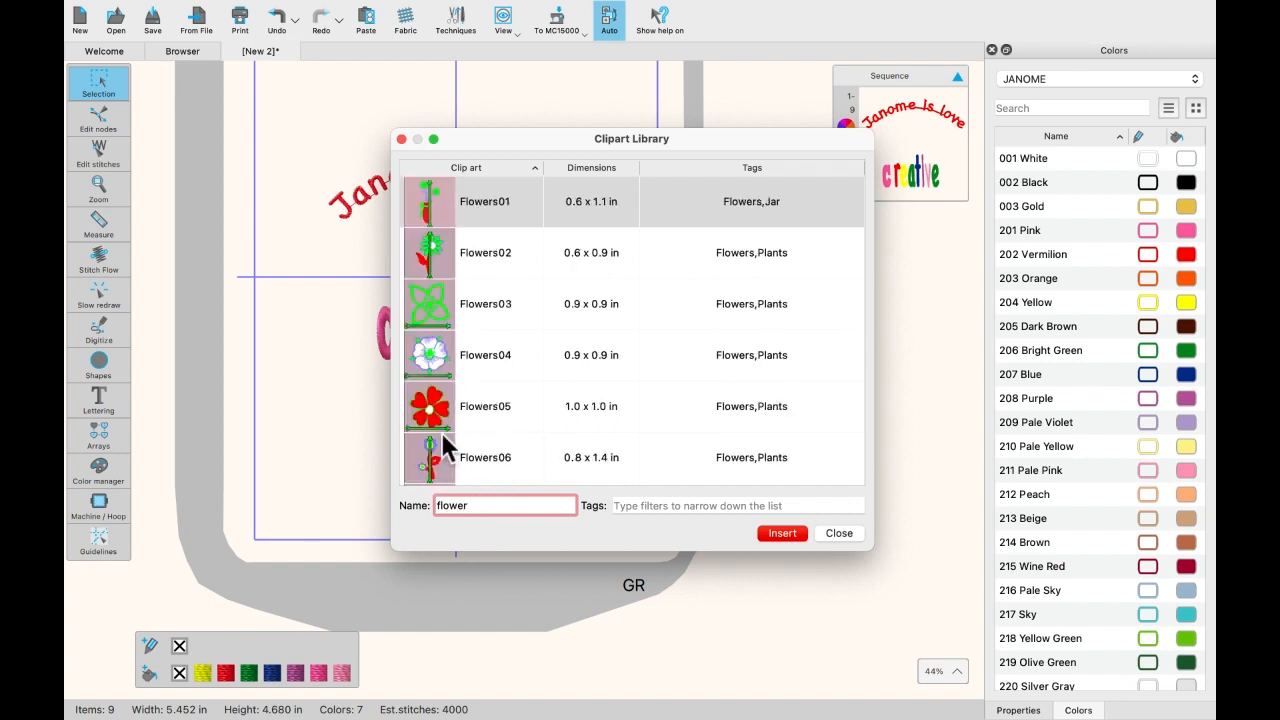
Step: Insert the Flowers03 clipart over the arched lettering, drawn slightly tilted and about 2.6 in wide and high
{"action": "left_click", "coordinate": [457, 293]}
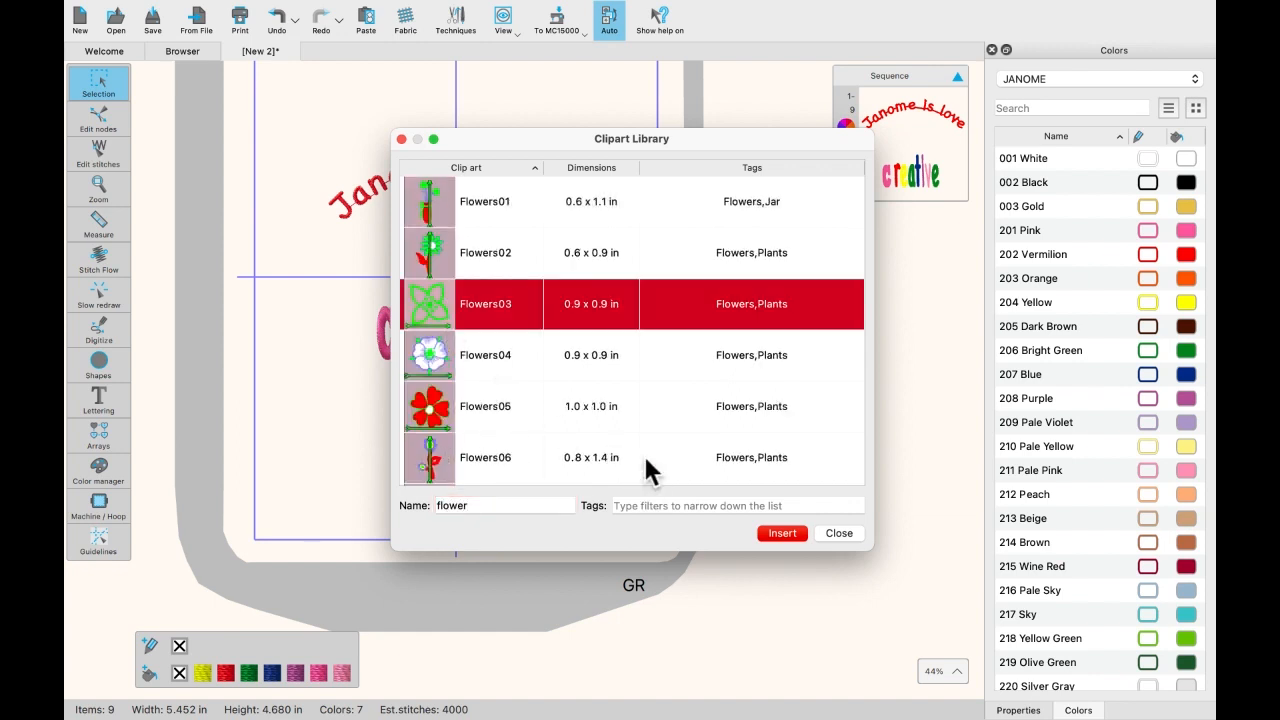
{"action": "left_click_drag", "start_coordinate": [784, 141], "coordinate": [648, 112]}
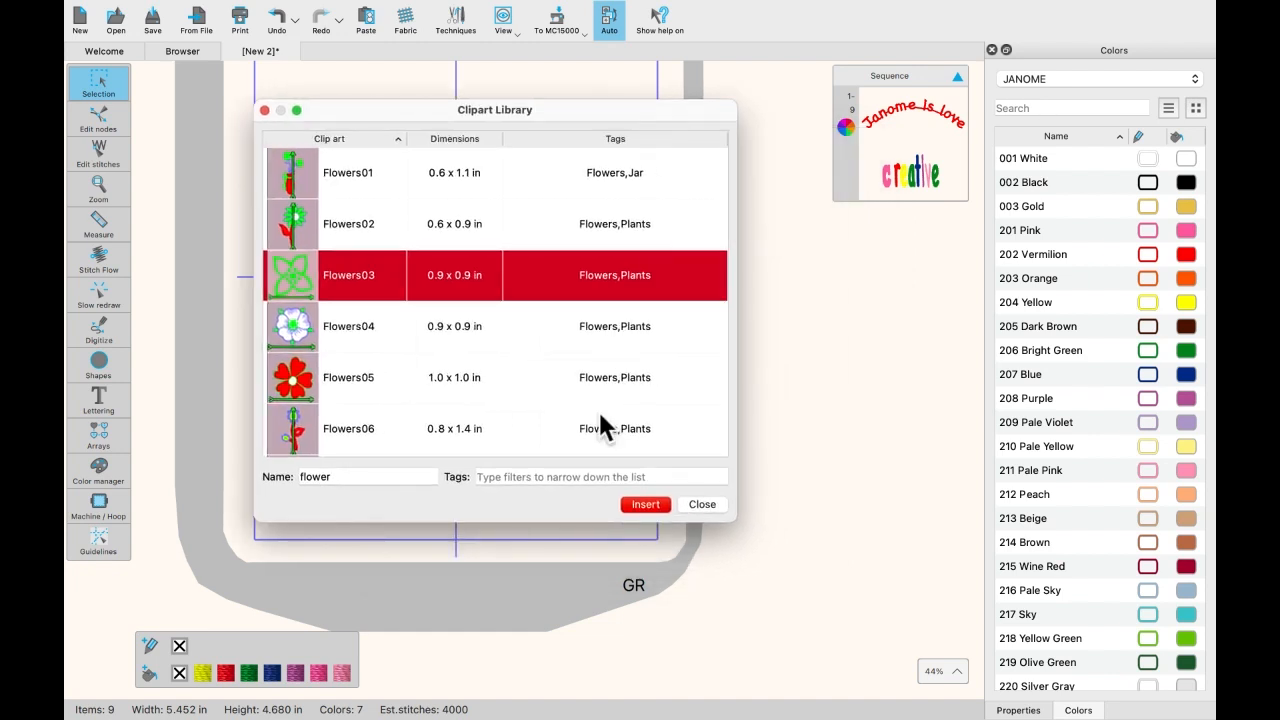
{"action": "left_click", "coordinate": [645, 504]}
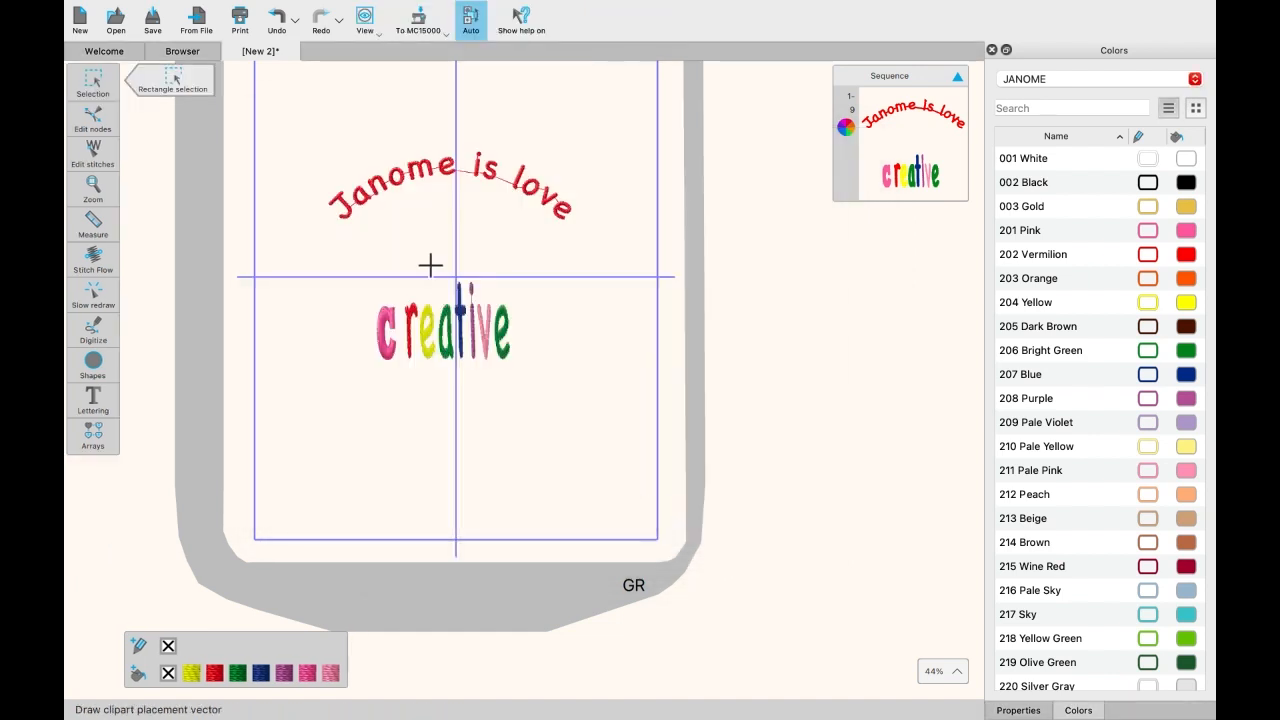
{"action": "left_click_drag", "start_coordinate": [414, 221], "coordinate": [511, 263]}
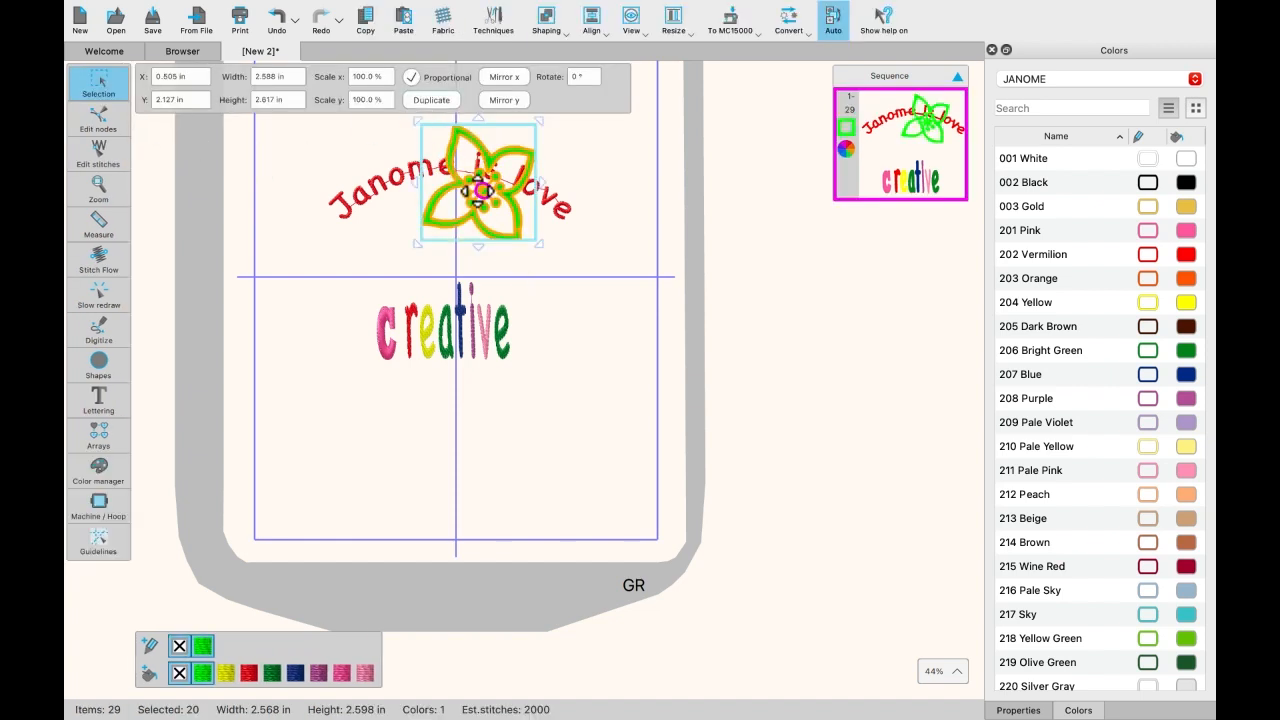
Step: Shrink the flower proportionally to about 2.2 in wide and move it beneath the left end of the arch, beside "creative"
{"action": "left_click_drag", "start_coordinate": [479, 187], "coordinate": [450, 232]}
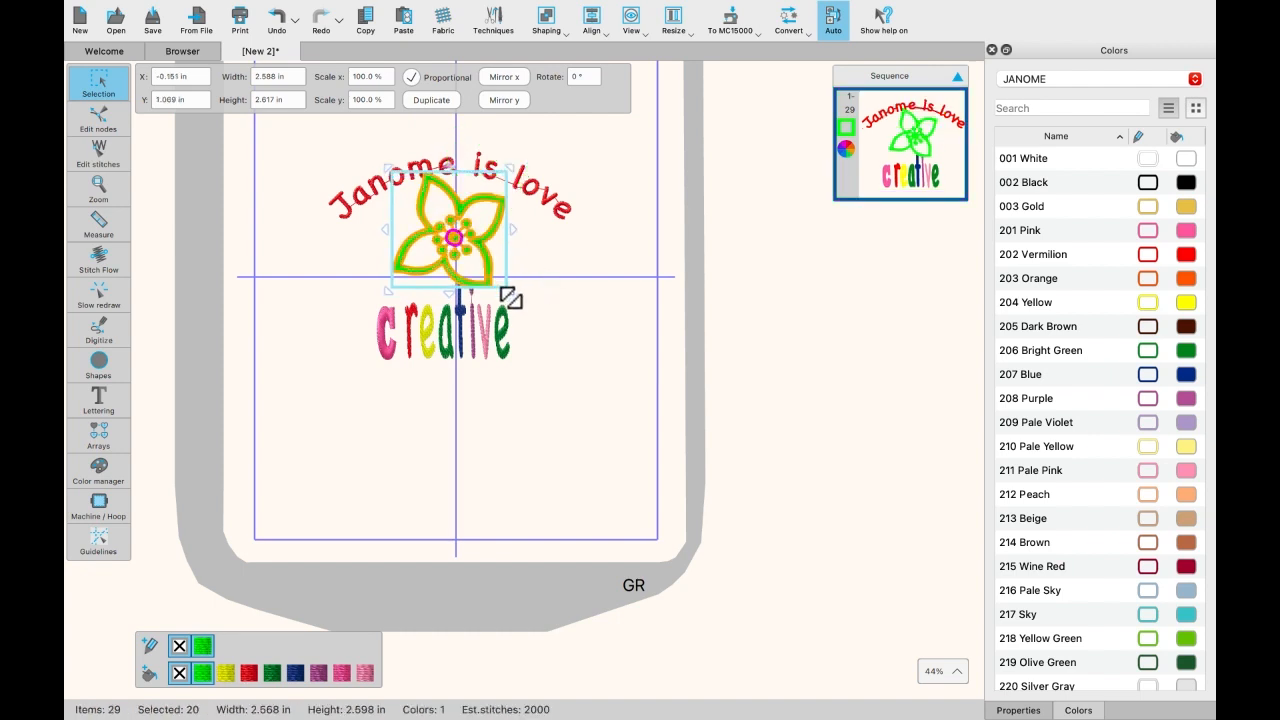
{"action": "left_click_drag", "start_coordinate": [508, 292], "coordinate": [492, 281]}
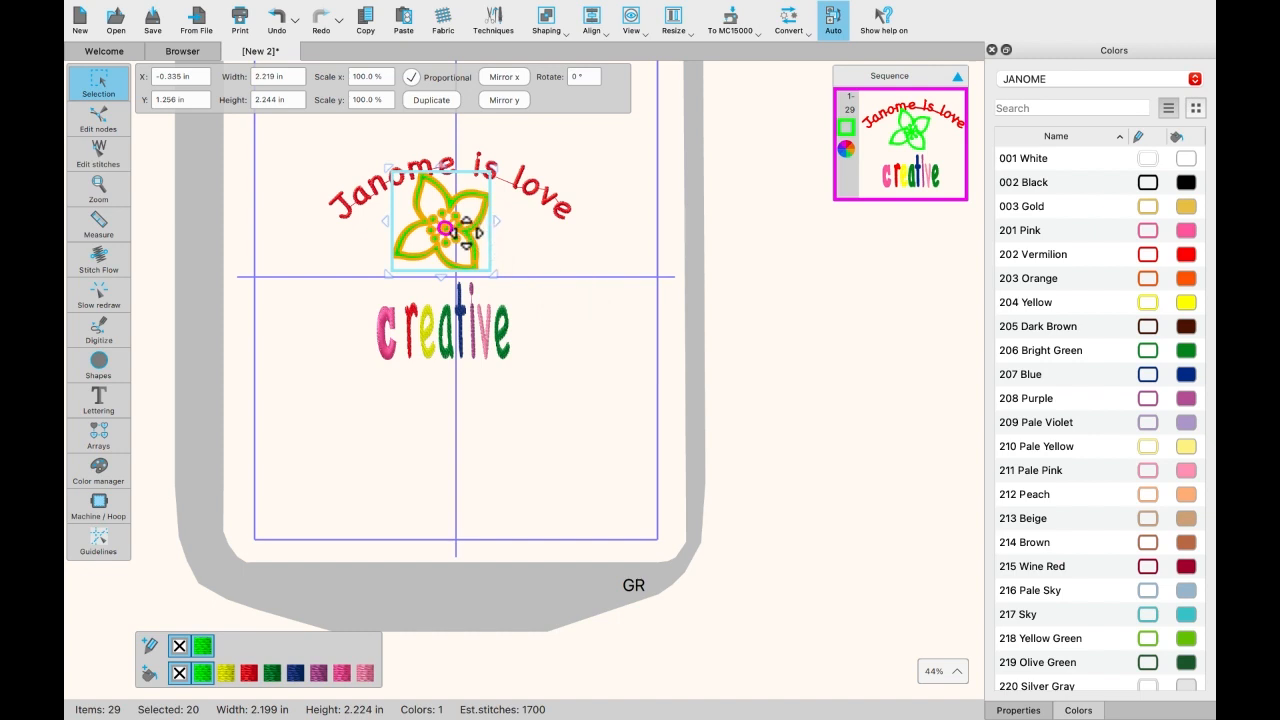
{"action": "left_click_drag", "start_coordinate": [464, 233], "coordinate": [349, 269]}
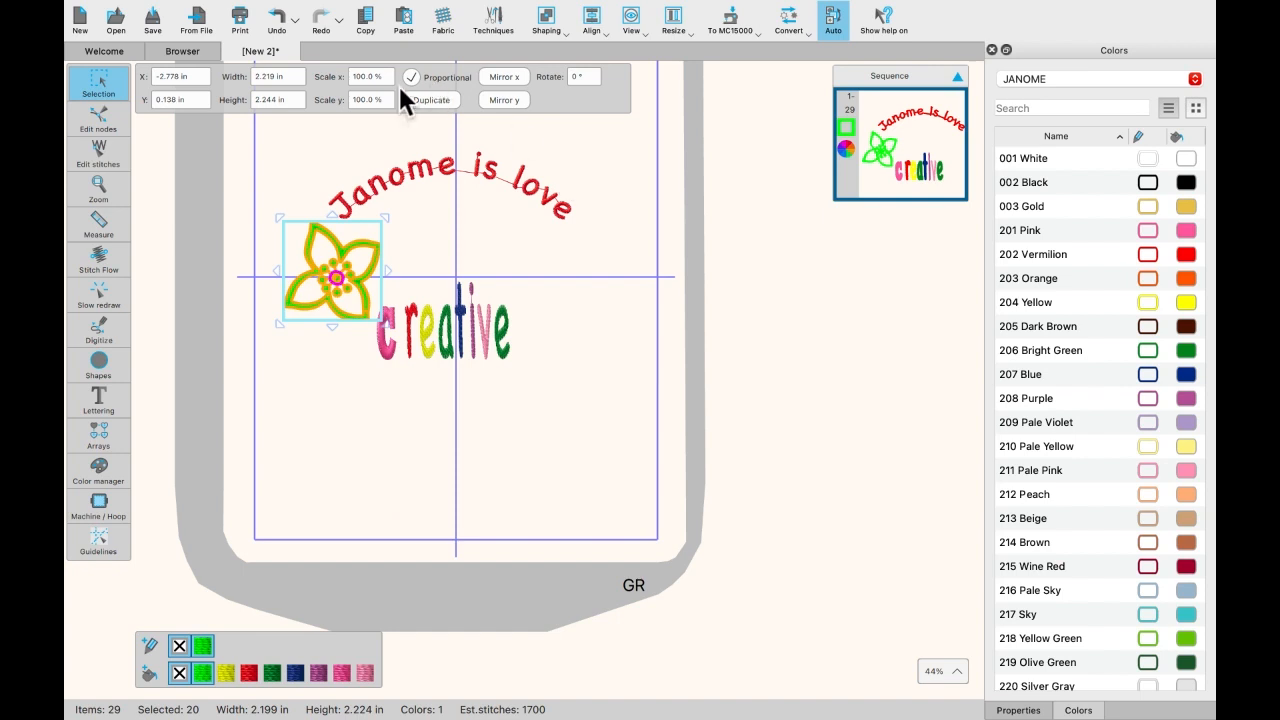
Step: Copy and paste the flower, move the copy beneath the right end of the arch and deselect it
{"action": "left_click", "coordinate": [367, 20]}
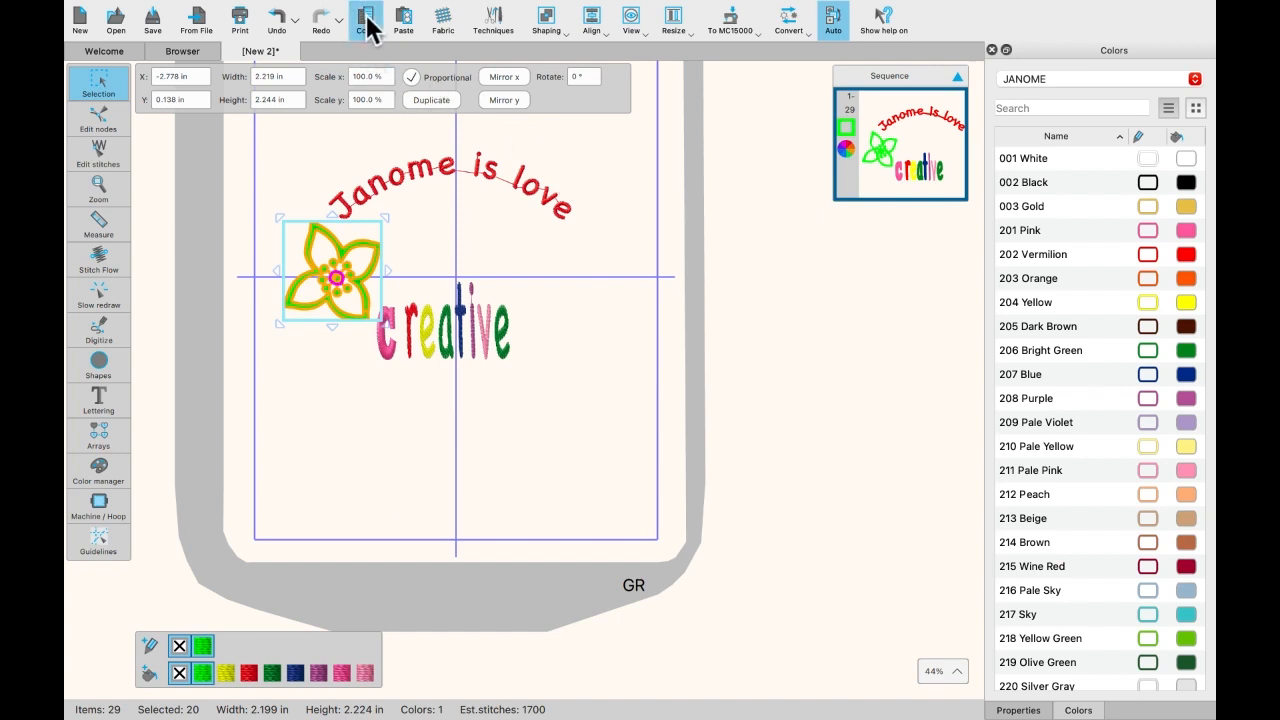
{"action": "left_click", "coordinate": [405, 20]}
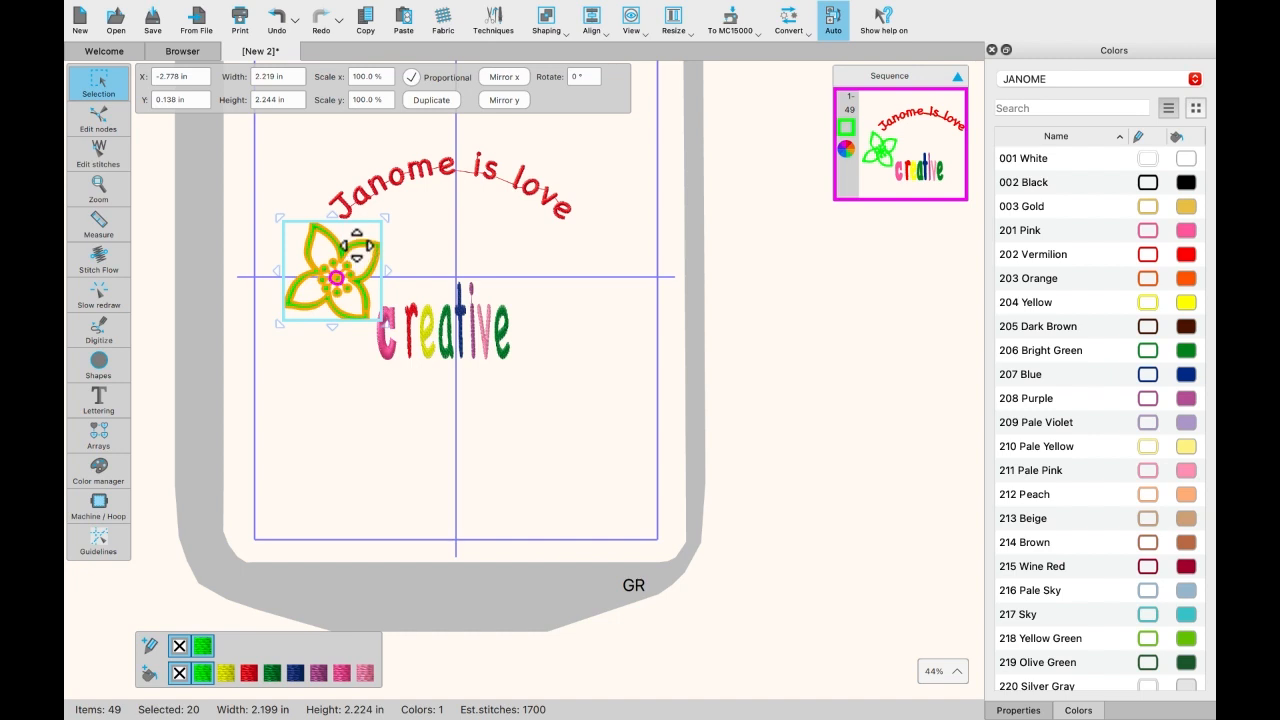
{"action": "left_click_drag", "start_coordinate": [362, 250], "coordinate": [578, 238]}
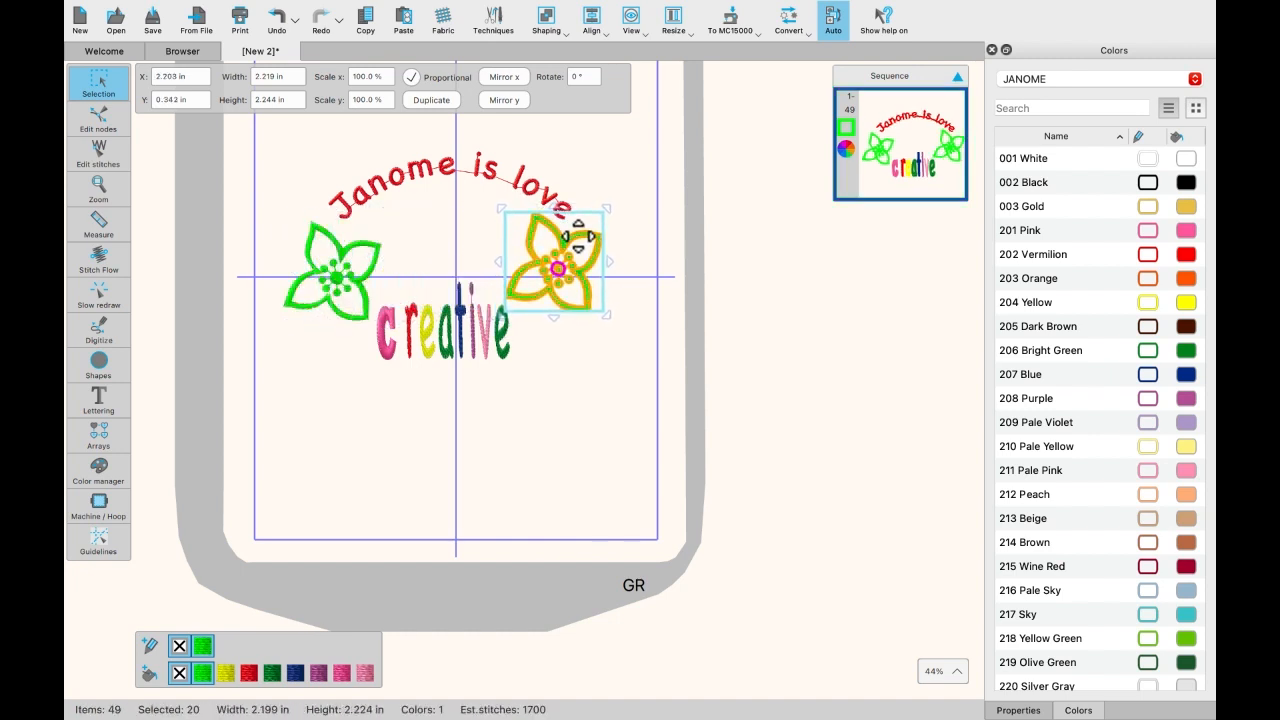
{"action": "left_click", "coordinate": [560, 437]}
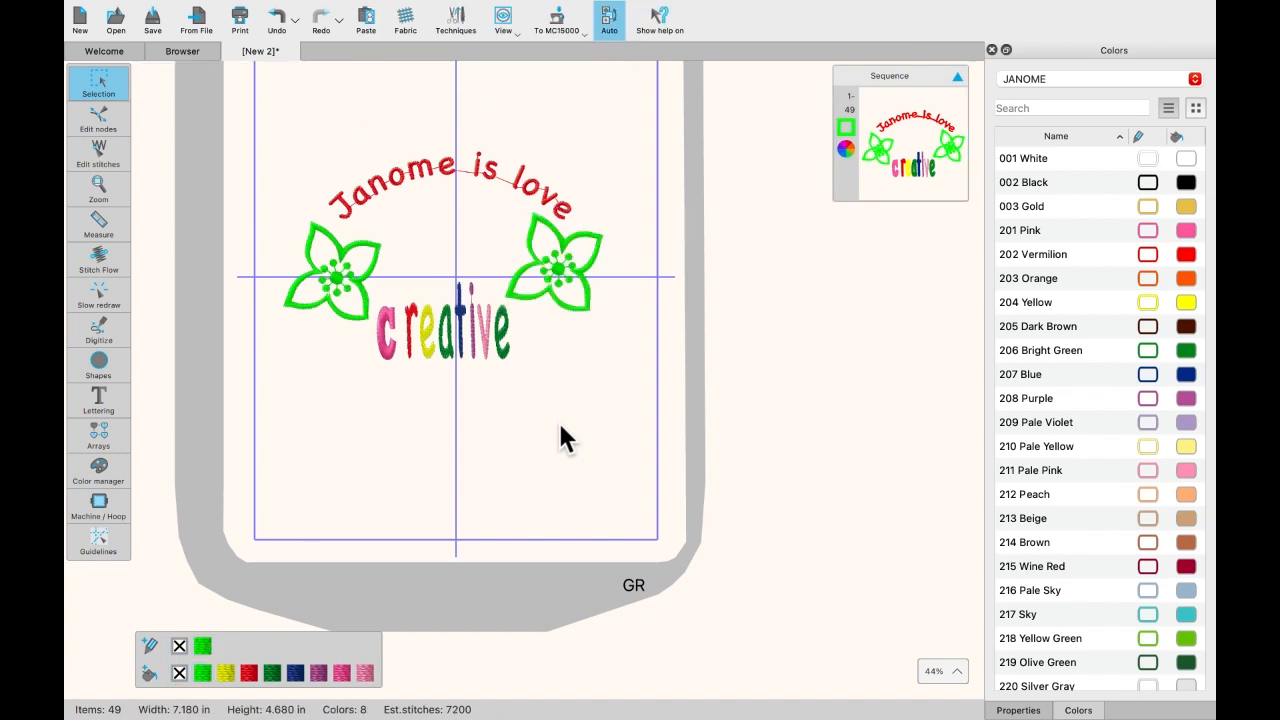
Step: Fill the right-hand flower with 209 Pale Violet, deselect it and check its stitching up close
{"action": "left_click", "coordinate": [592, 312]}
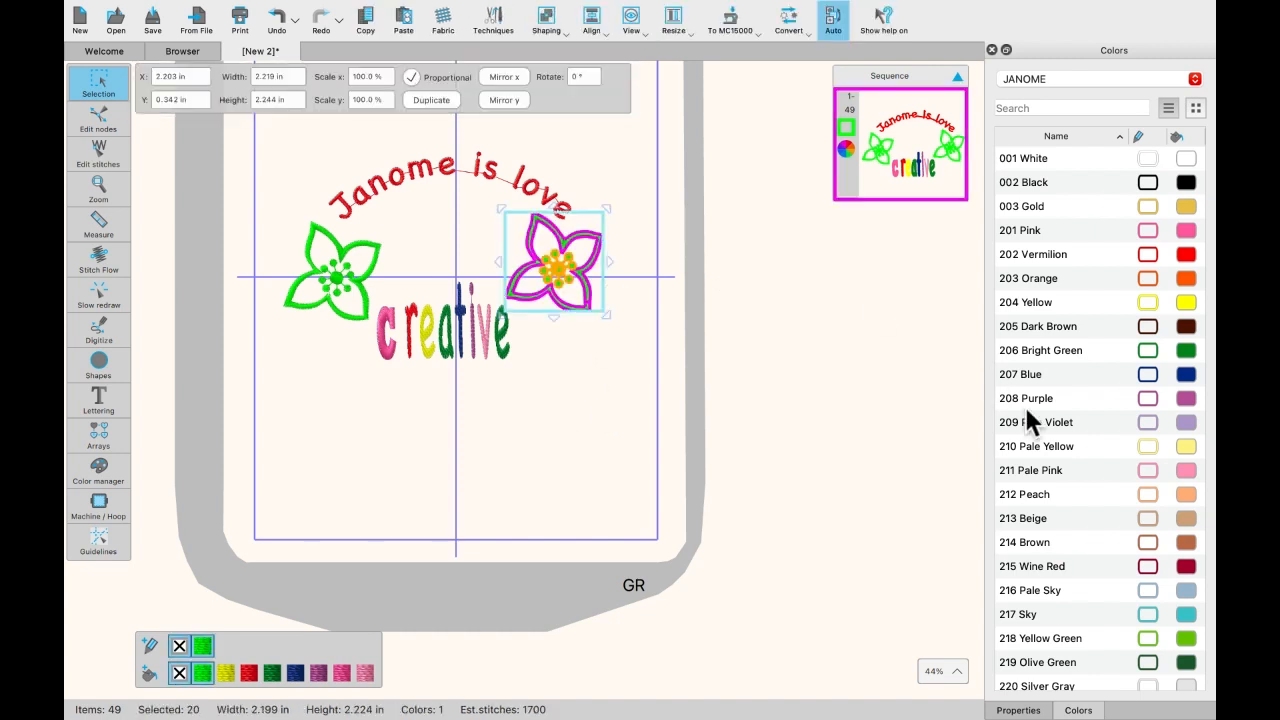
{"action": "left_click", "coordinate": [1186, 422]}
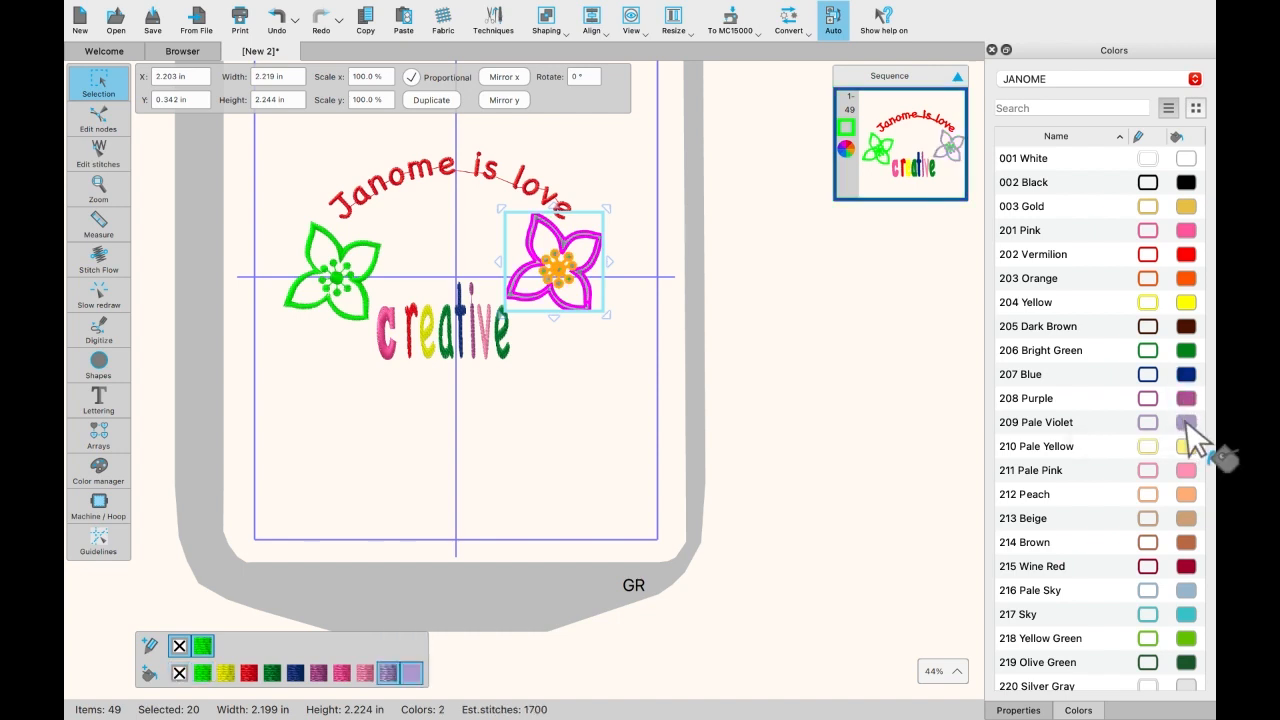
{"action": "left_click", "coordinate": [588, 360]}
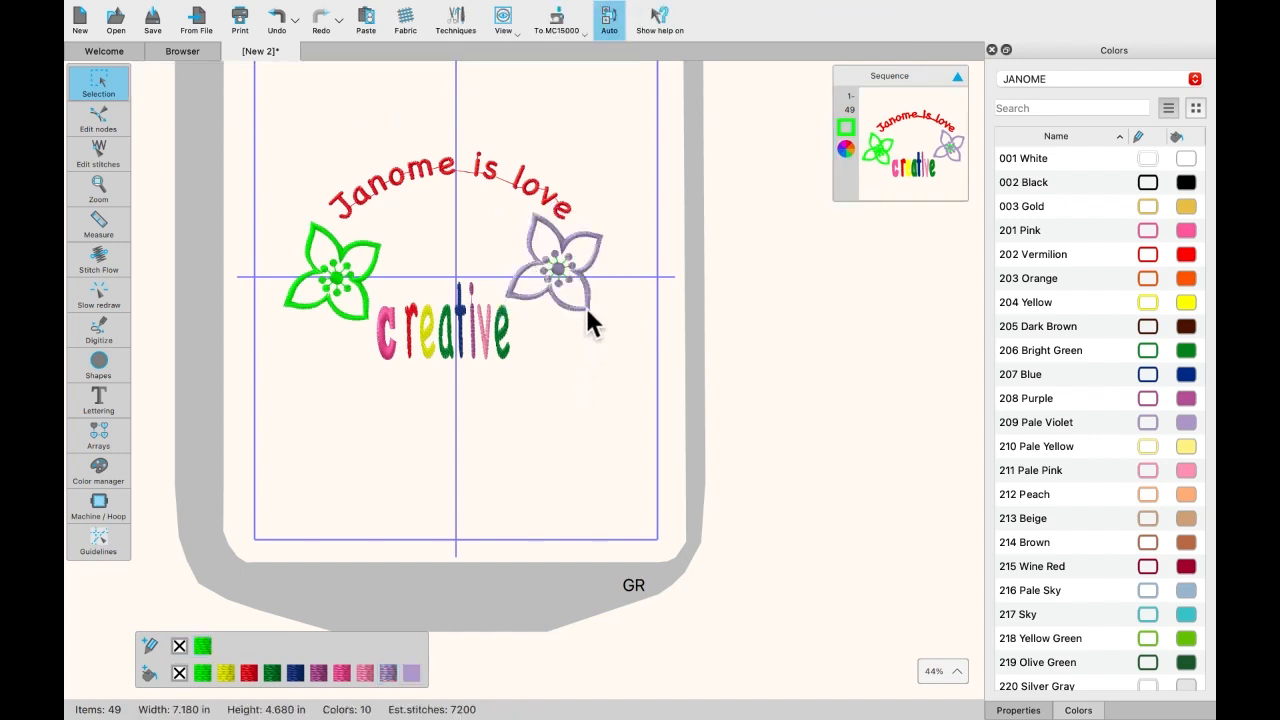
{"action": "scroll", "coordinate": [586, 311], "scroll_direction": "up", "scroll_amount": 5}
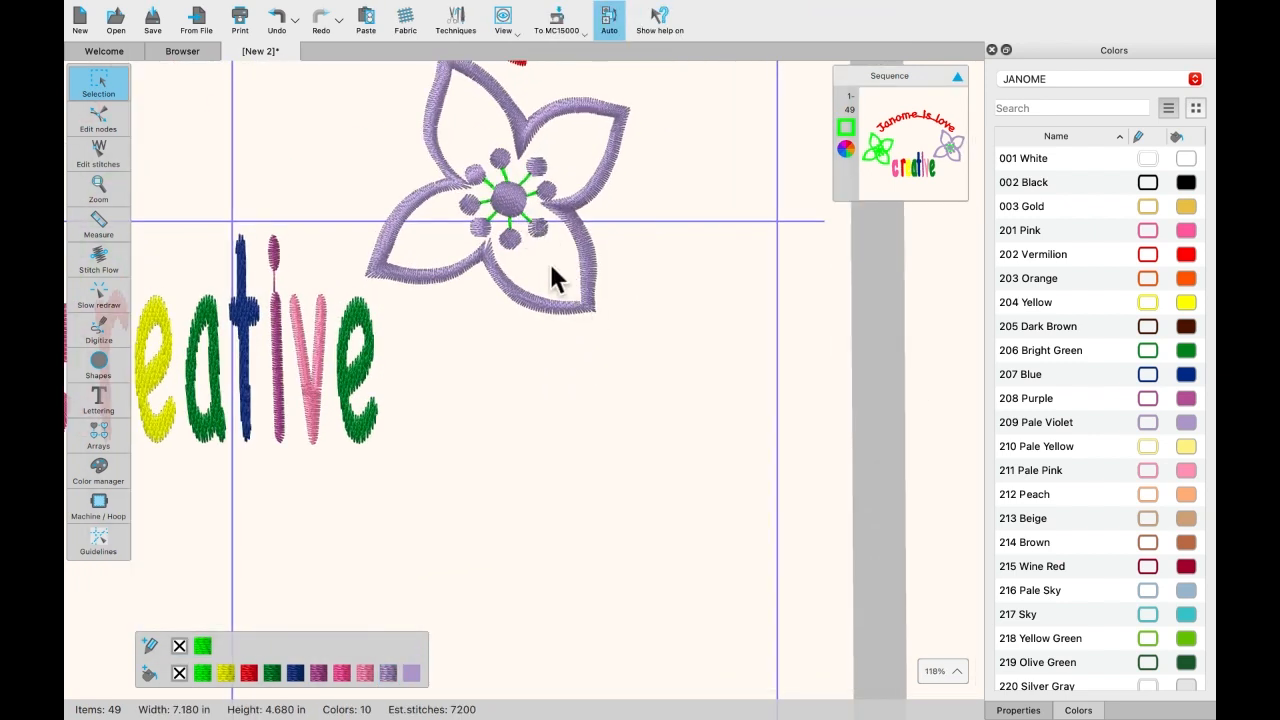
{"action": "scroll", "coordinate": [549, 261], "scroll_direction": "down", "scroll_amount": 5}
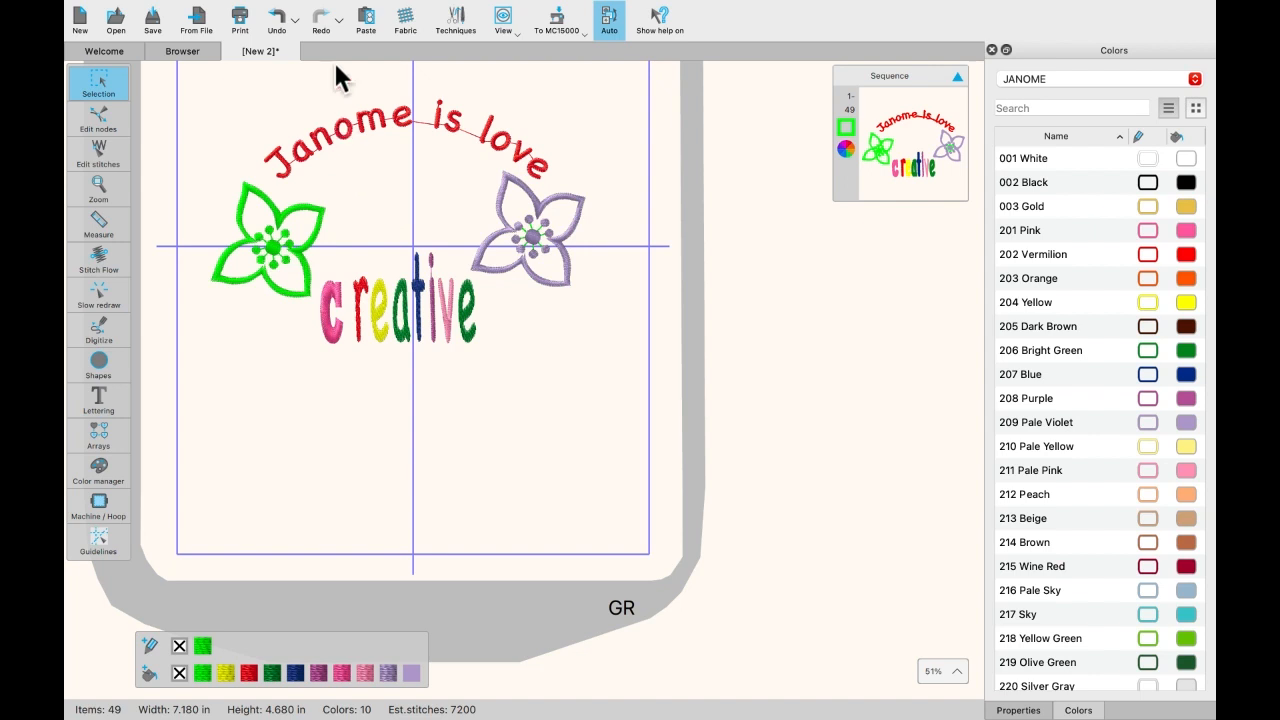
Step: Open the clipart library for insertion, browse its designs and filter them by the name "sides"
{"action": "left_click", "coordinate": [291, 10]}
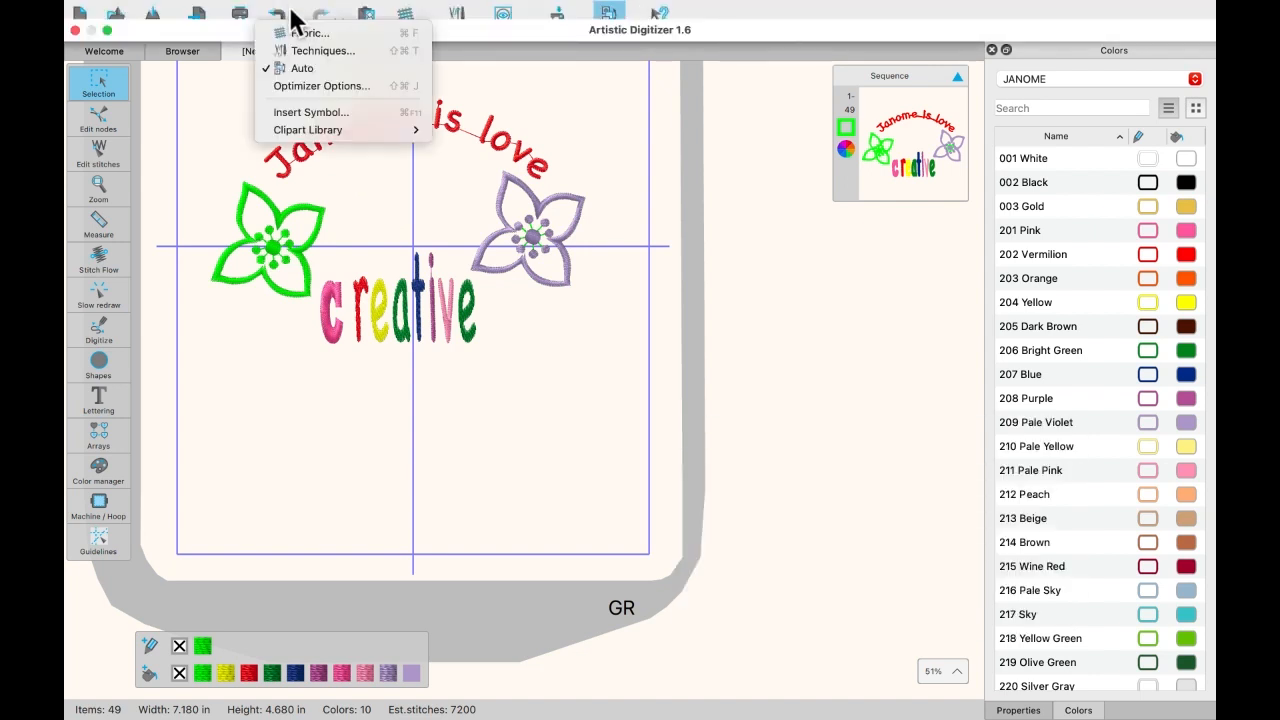
{"action": "mouse_move", "coordinate": [305, 130]}
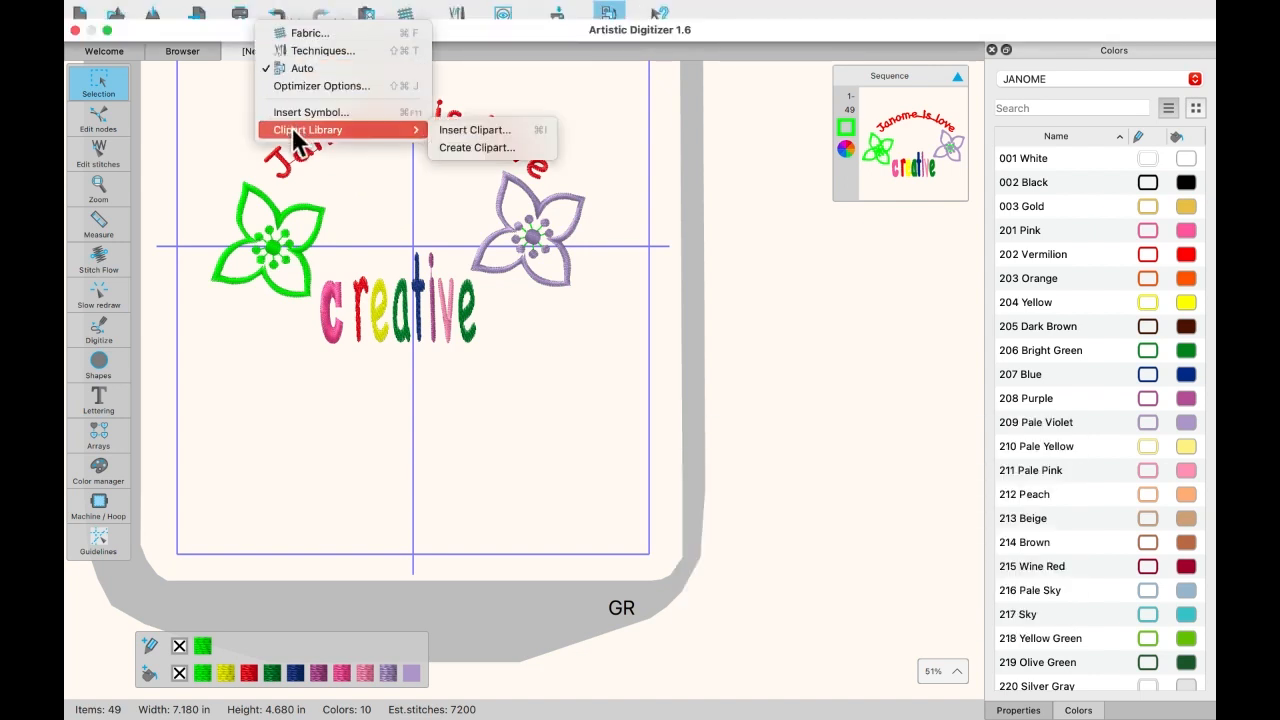
{"action": "left_click", "coordinate": [462, 129]}
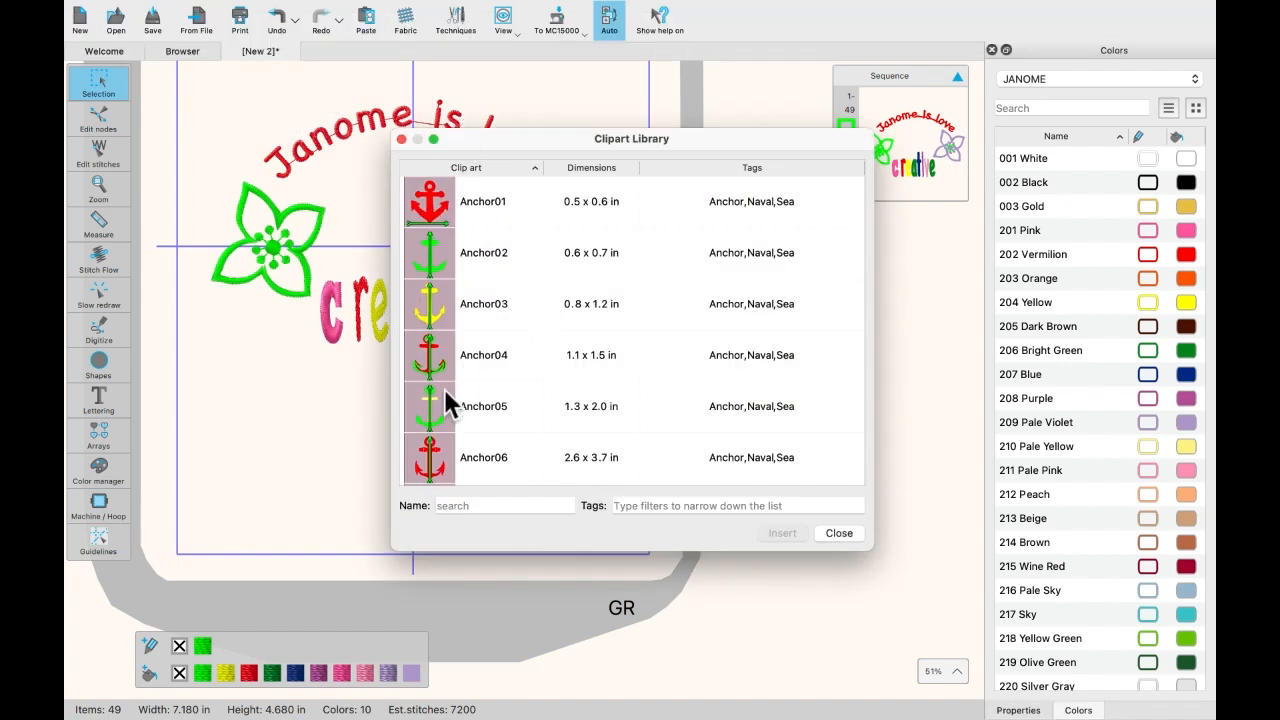
{"action": "scroll", "coordinate": [445, 370], "scroll_direction": "down", "scroll_amount": 10}
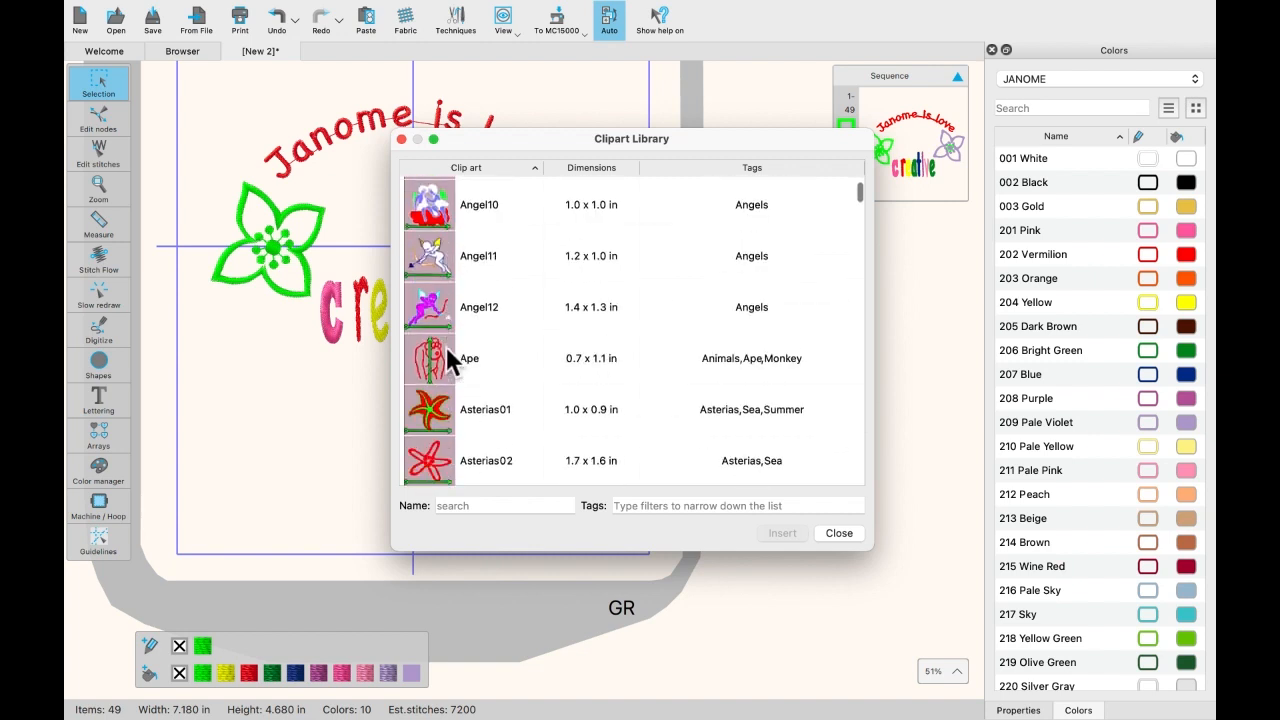
{"action": "scroll", "coordinate": [446, 346], "scroll_direction": "down", "scroll_amount": 2}
{"action": "scroll", "coordinate": [446, 346], "scroll_direction": "up", "scroll_amount": 4}
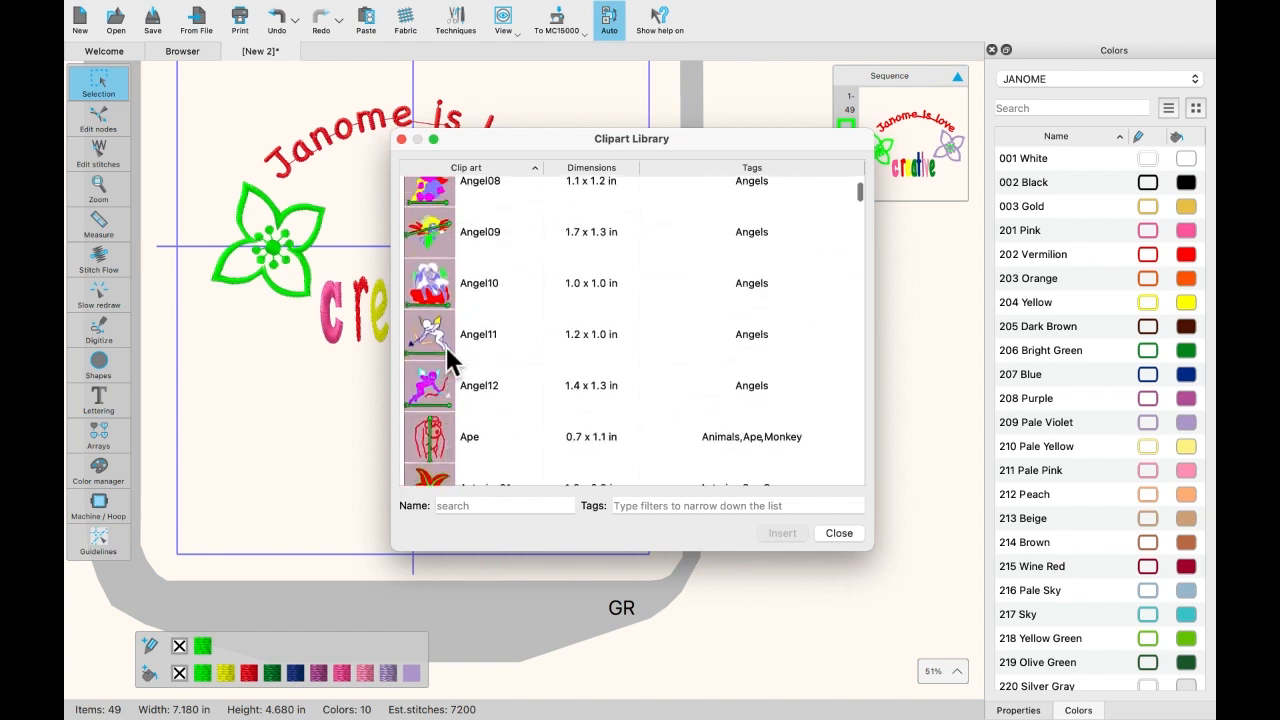
{"action": "scroll", "coordinate": [446, 348], "scroll_direction": "up", "scroll_amount": 8}
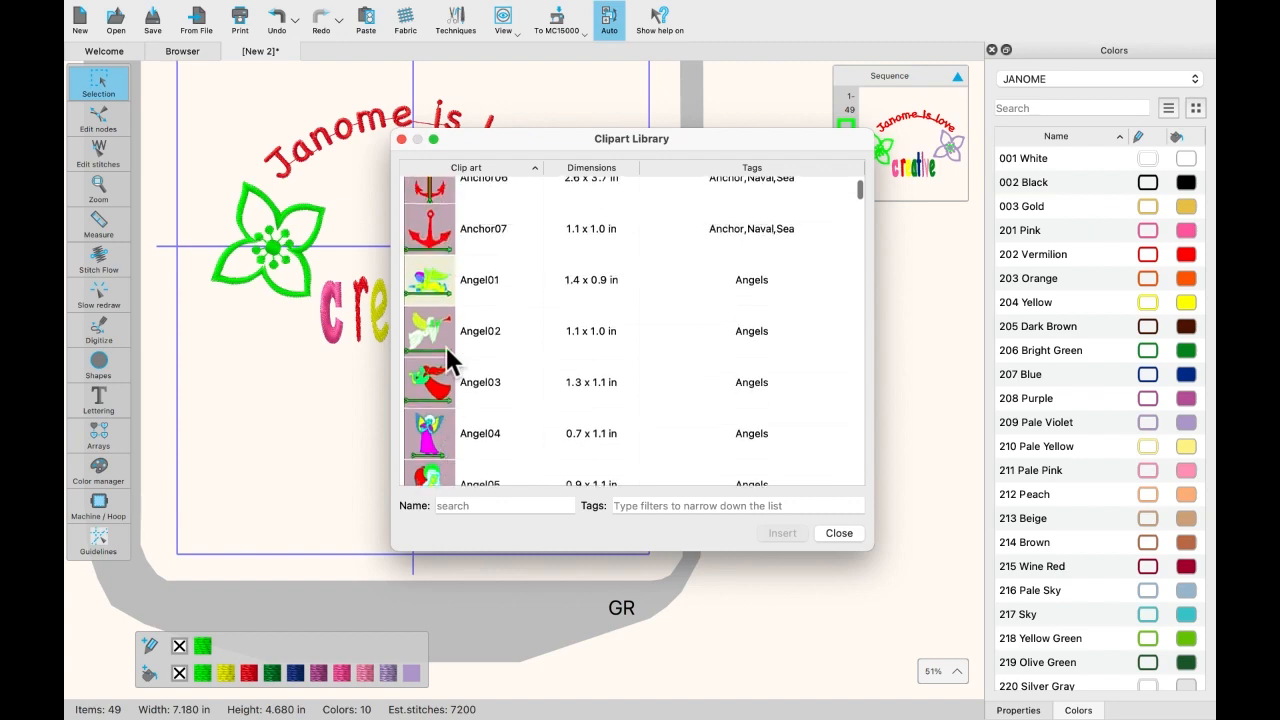
{"action": "scroll", "coordinate": [446, 346], "scroll_direction": "up", "scroll_amount": 5}
{"action": "scroll", "coordinate": [446, 346], "scroll_direction": "down", "scroll_amount": 8}
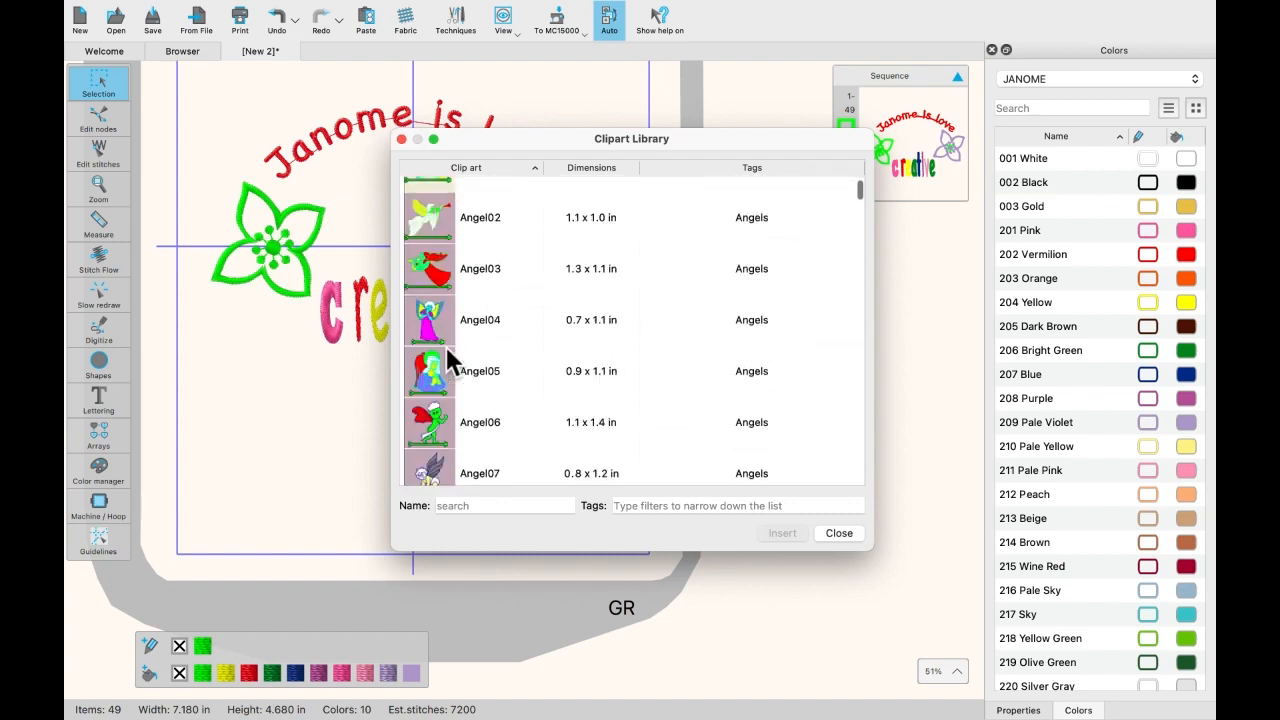
{"action": "scroll", "coordinate": [446, 346], "scroll_direction": "down", "scroll_amount": 15}
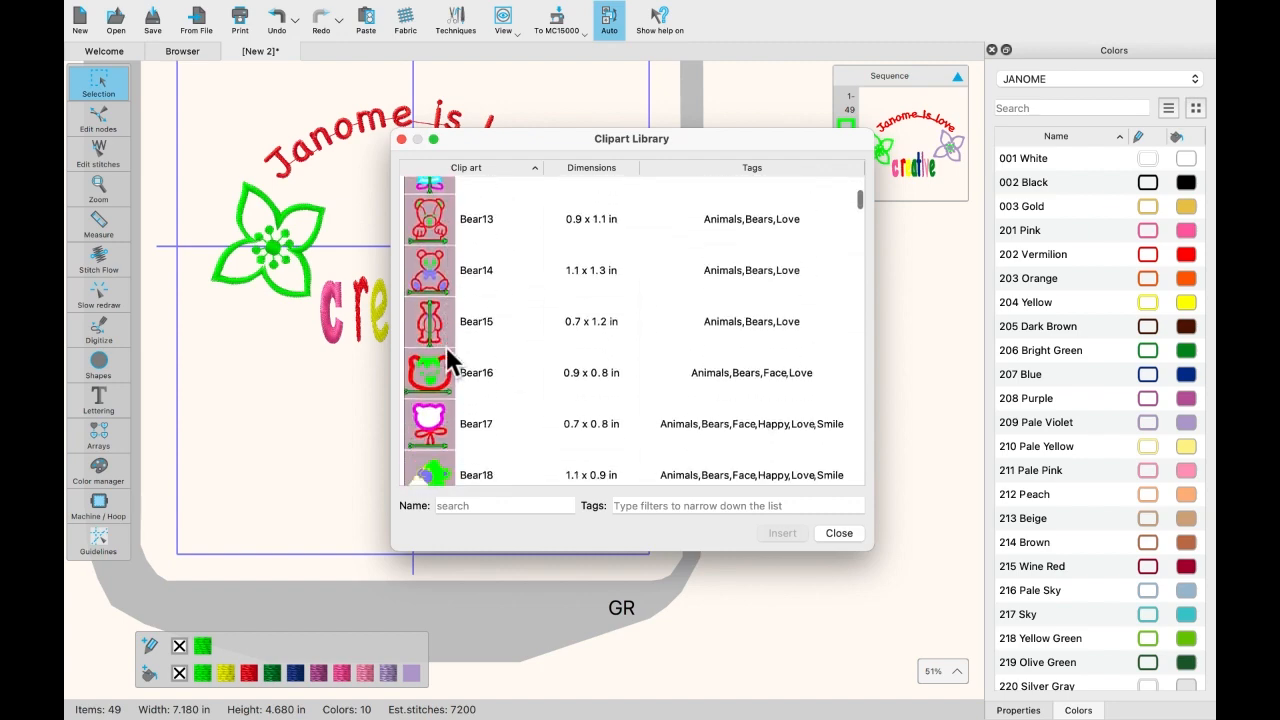
{"action": "scroll", "coordinate": [446, 346], "scroll_direction": "down", "scroll_amount": 12}
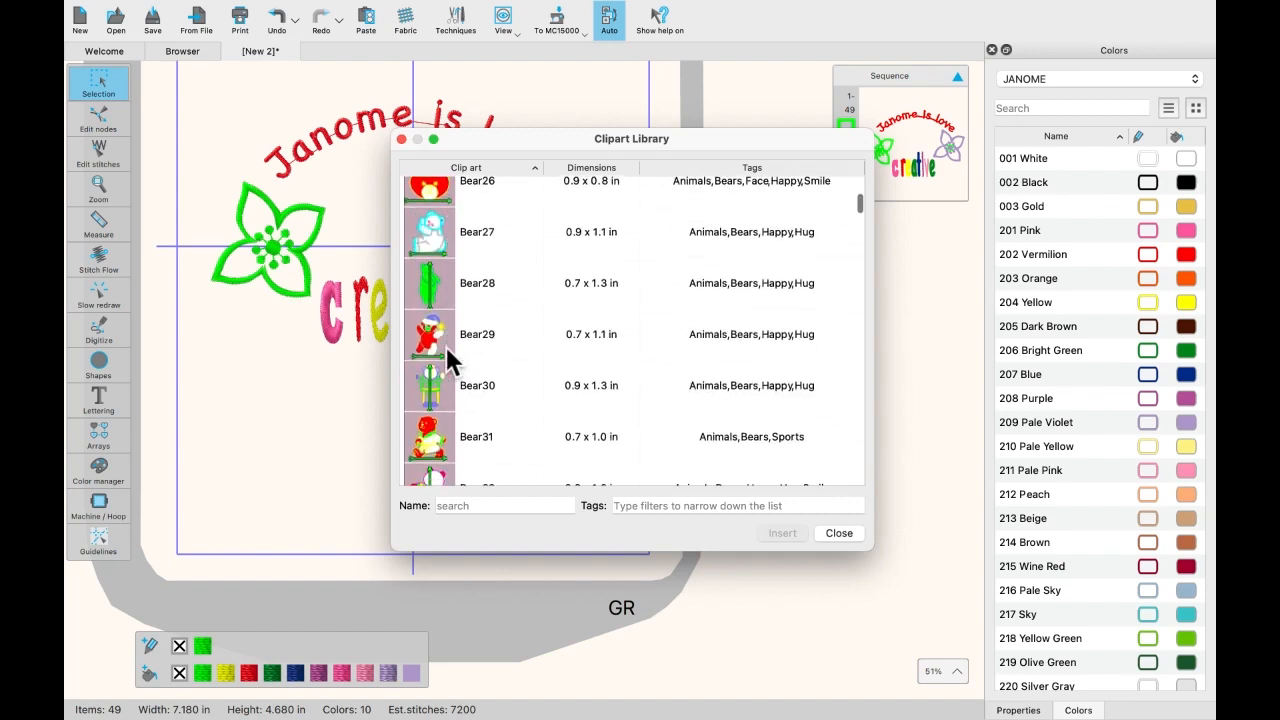
{"action": "scroll", "coordinate": [446, 346], "scroll_direction": "down", "scroll_amount": 9}
{"action": "scroll", "coordinate": [446, 346], "scroll_direction": "down", "scroll_amount": 15}
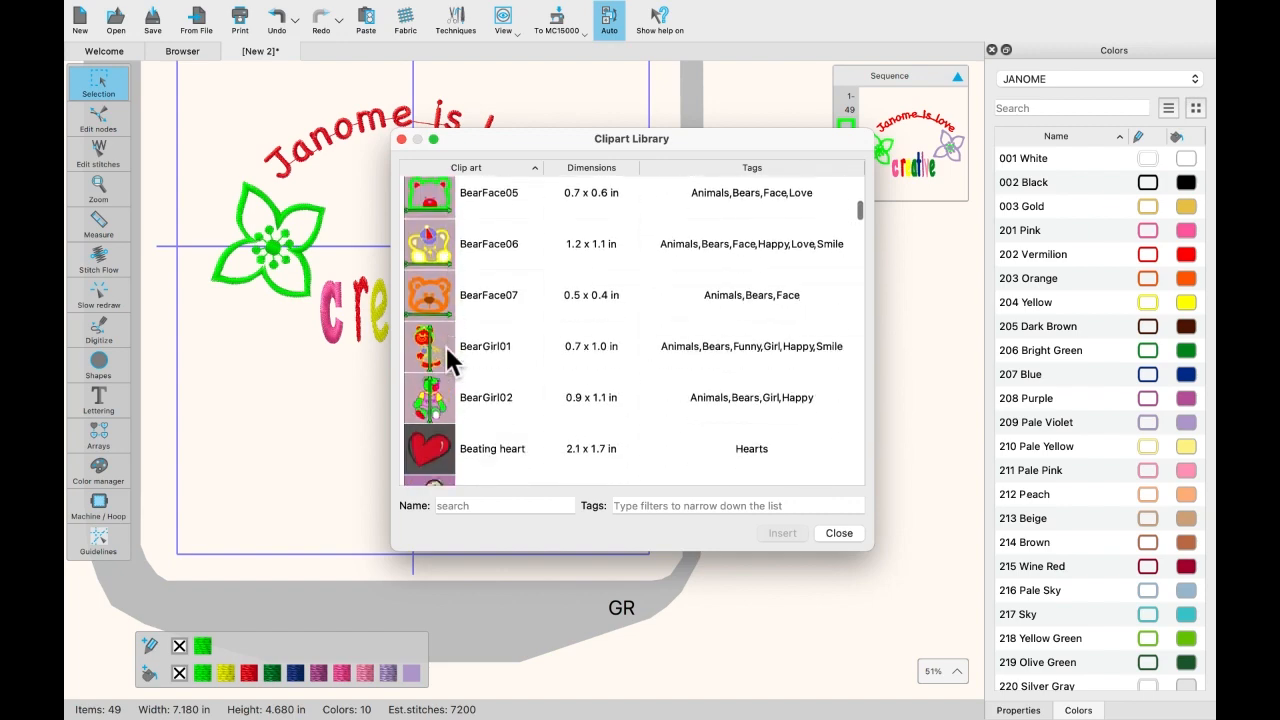
{"action": "left_click", "coordinate": [453, 505]}
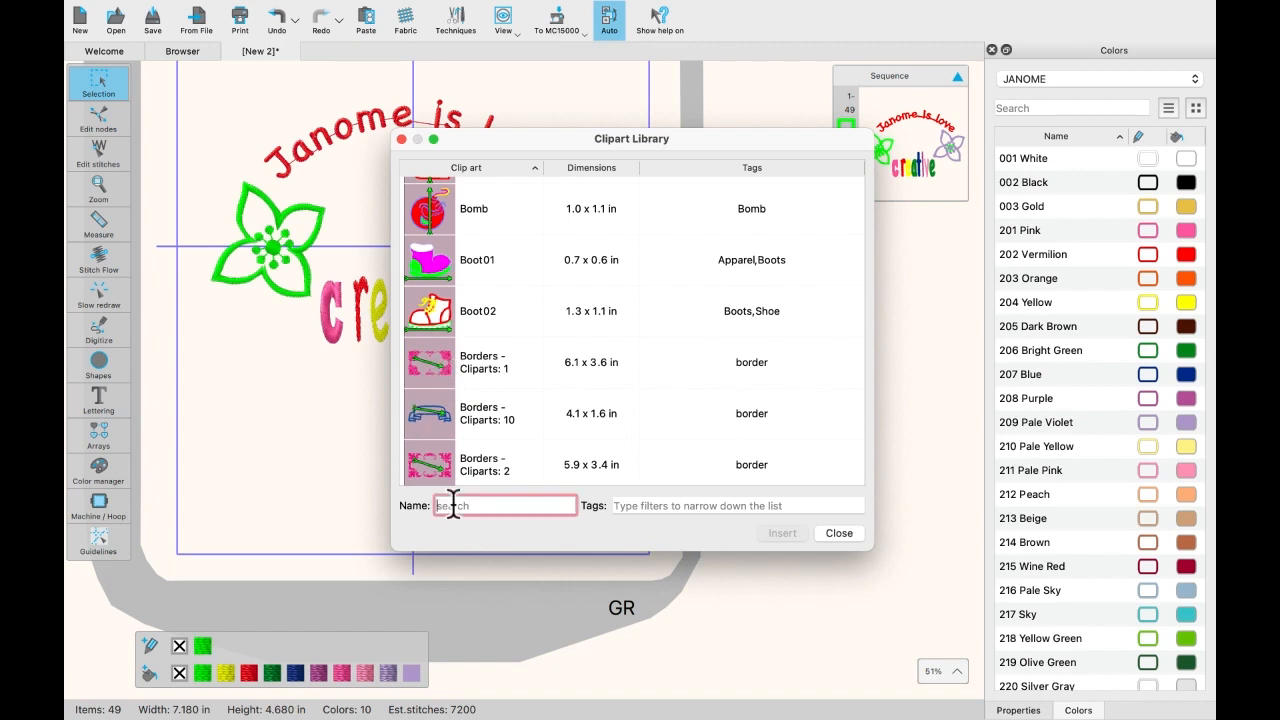
{"action": "type", "text": "sides"}
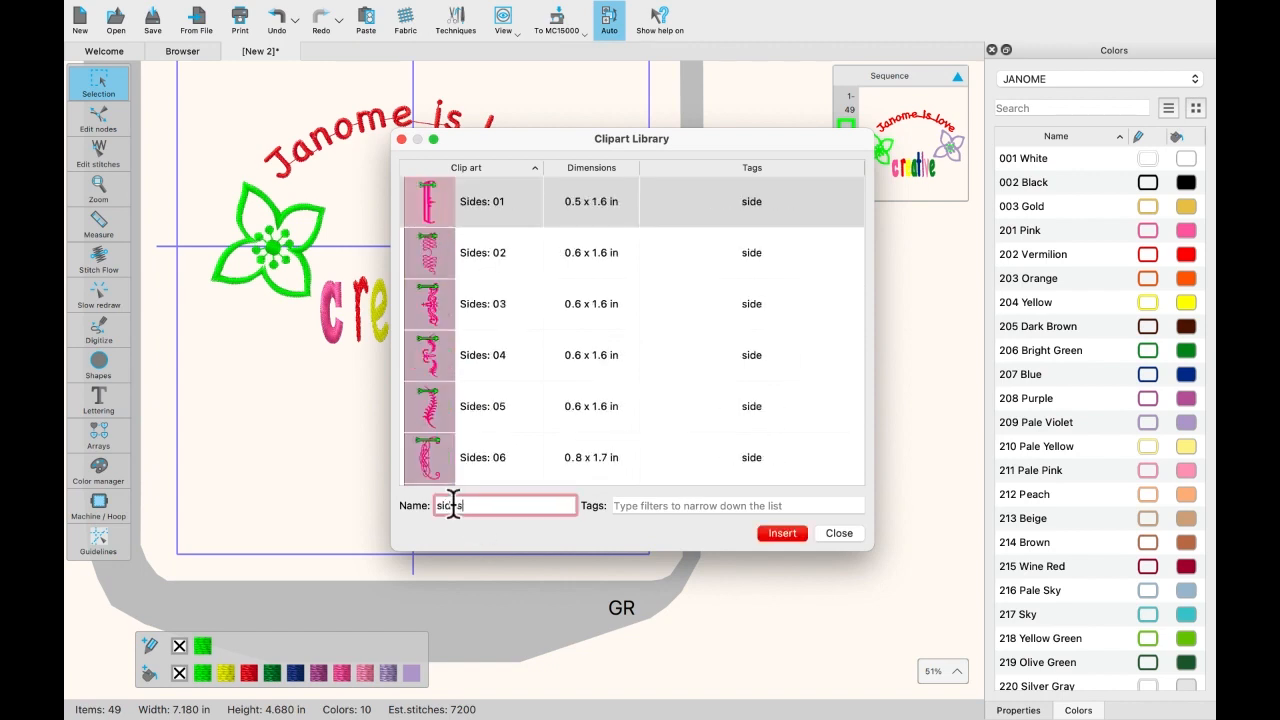
Step: Insert the Sides: 05 clipart below the "creative" lettering, drawn about 5.3 in wide and 2.7 in high
{"action": "left_click", "coordinate": [430, 420]}
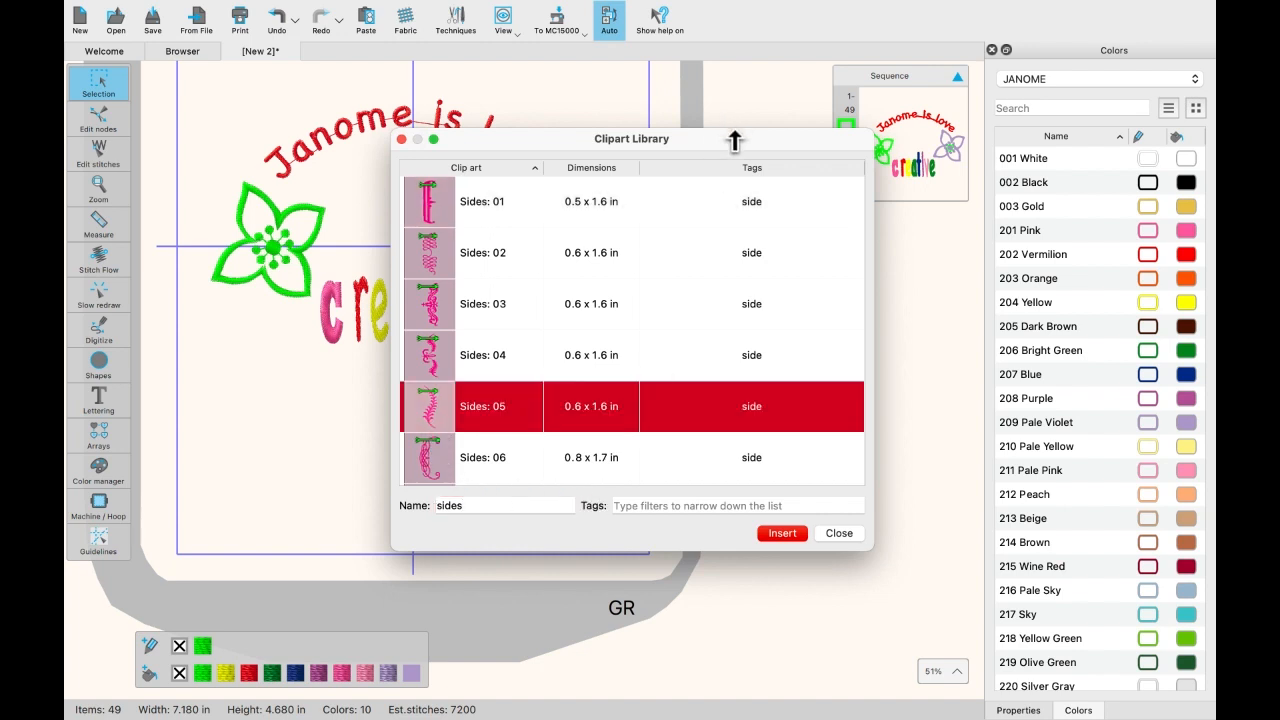
{"action": "left_click_drag", "start_coordinate": [734, 134], "coordinate": [566, 131]}
{"action": "left_click", "coordinate": [615, 523]}
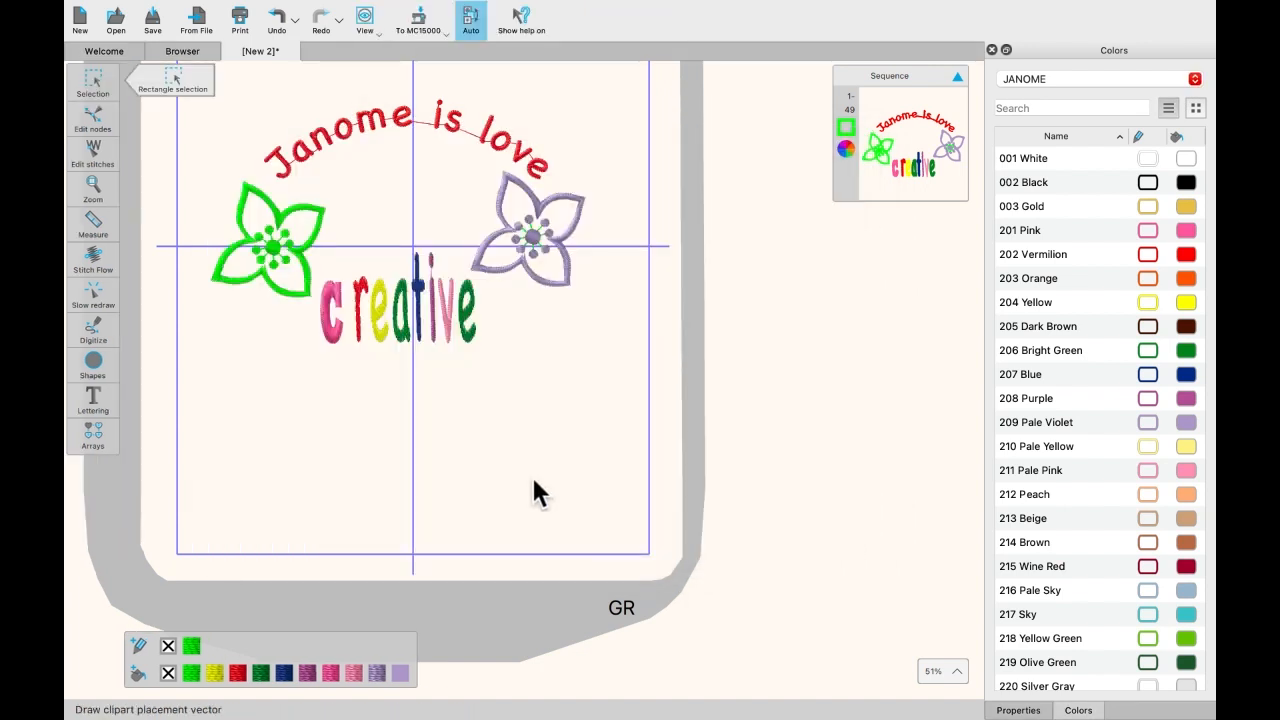
{"action": "left_click_drag", "start_coordinate": [367, 501], "coordinate": [400, 410]}
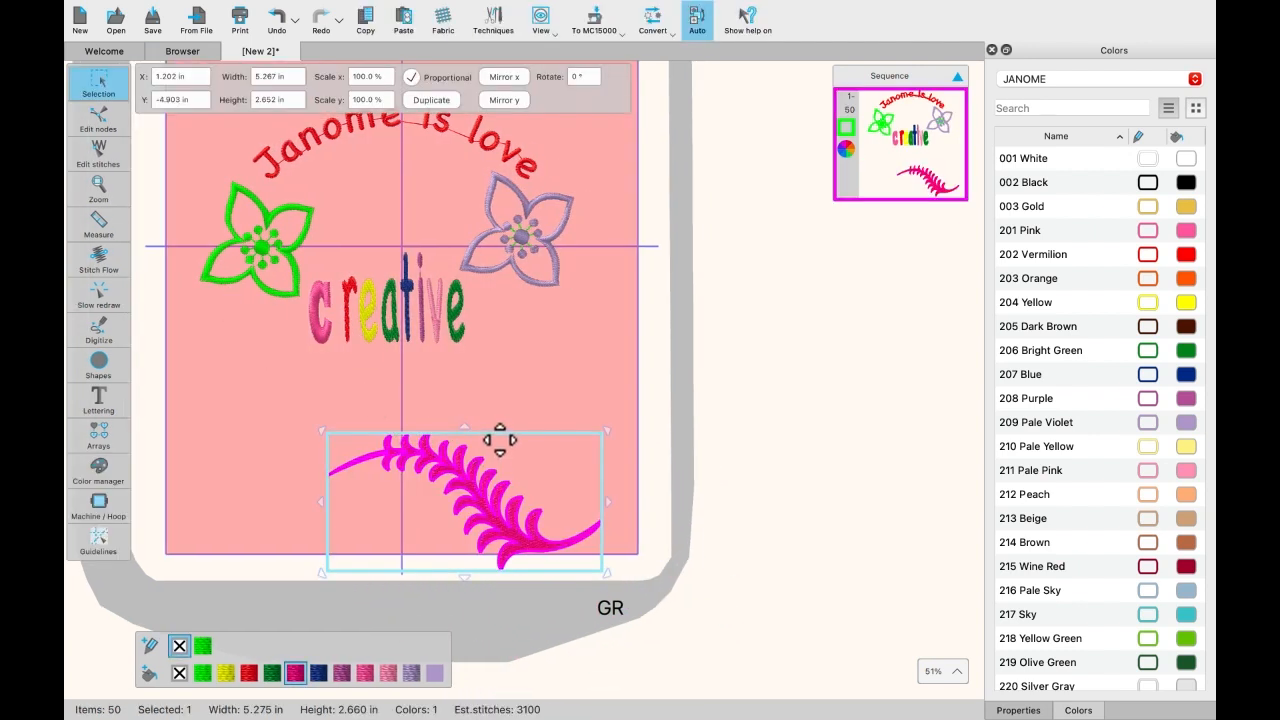
Step: Move the leafy branch up inside the hoop, centred just beneath "creative", and deselect it
{"action": "left_click_drag", "start_coordinate": [500, 438], "coordinate": [430, 362]}
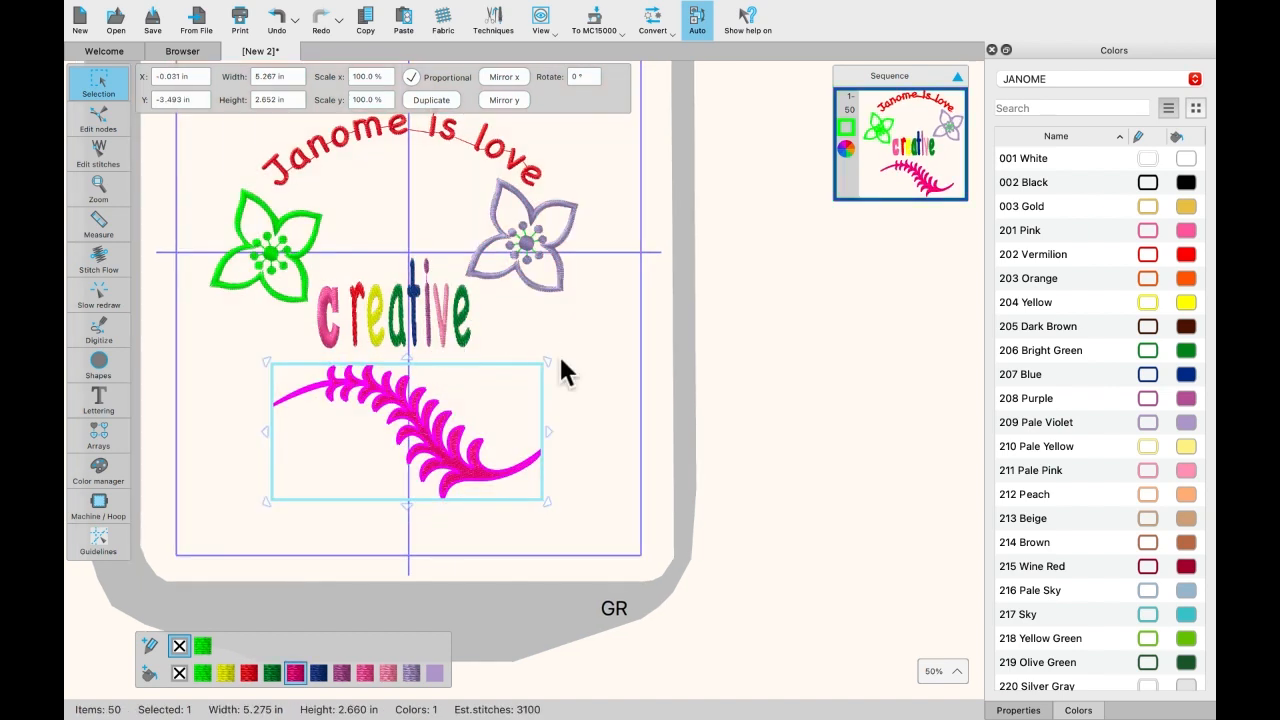
{"action": "left_click", "coordinate": [588, 360]}
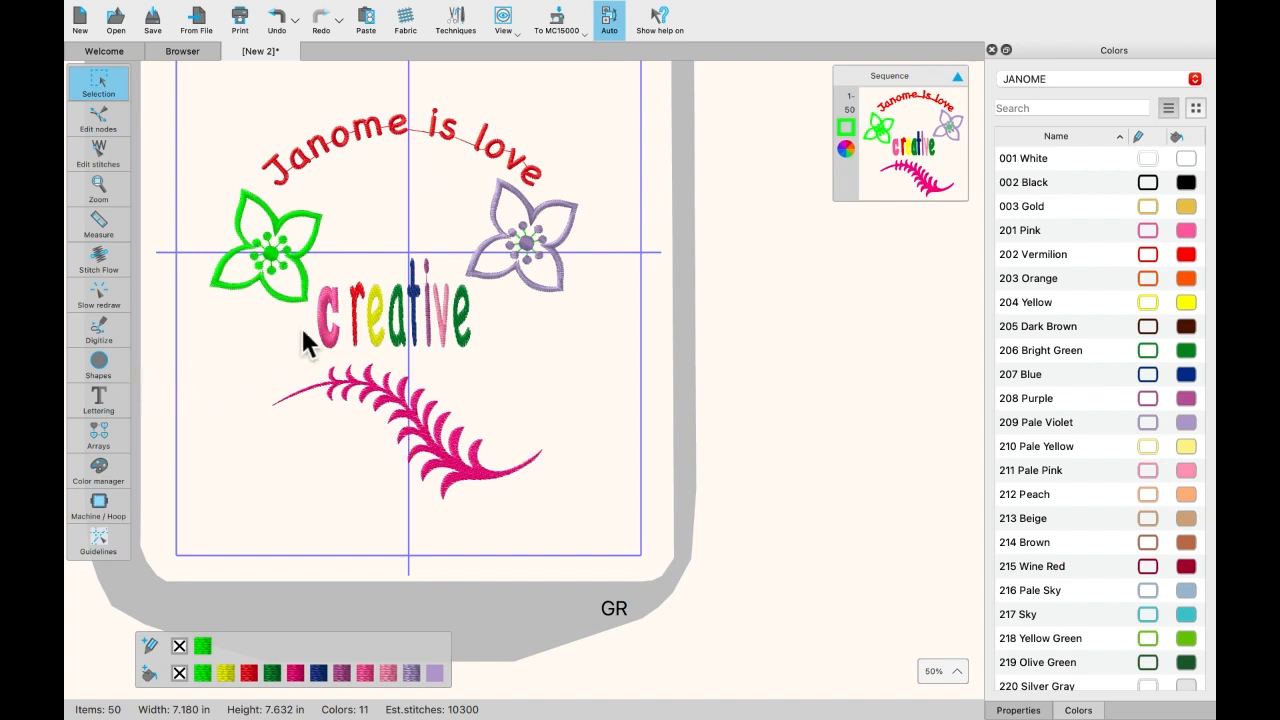
{"action": "scroll", "coordinate": [303, 332], "scroll_direction": "down", "scroll_amount": 2}
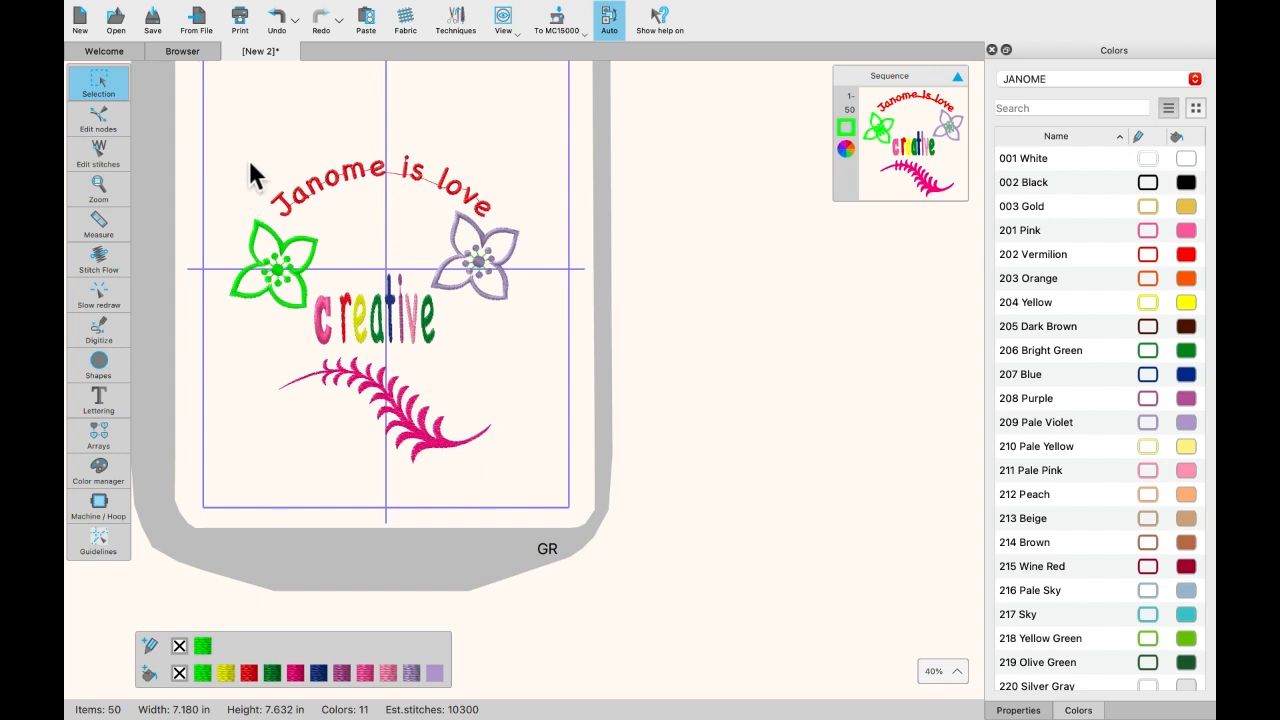
Step: Begin saving the design with Save as, choosing the working folder on OneDrive as the location
{"action": "left_click", "coordinate": [153, 22]}
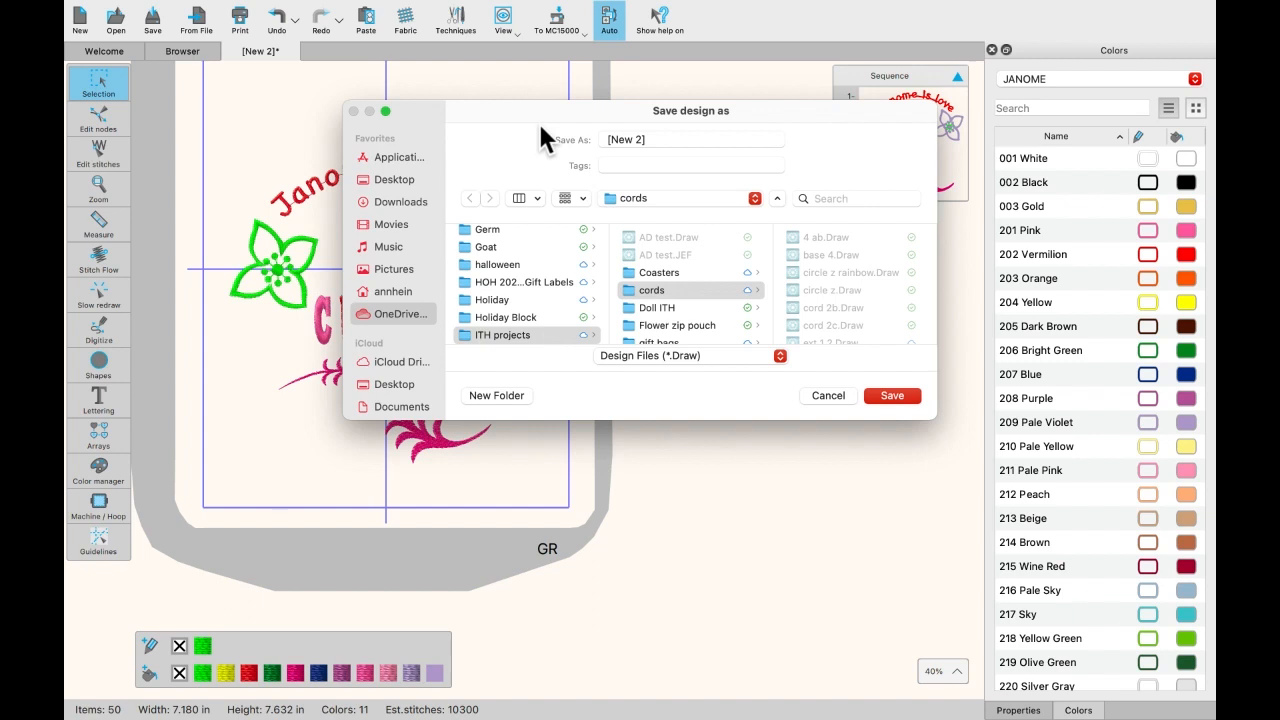
{"action": "left_click", "coordinate": [837, 394]}
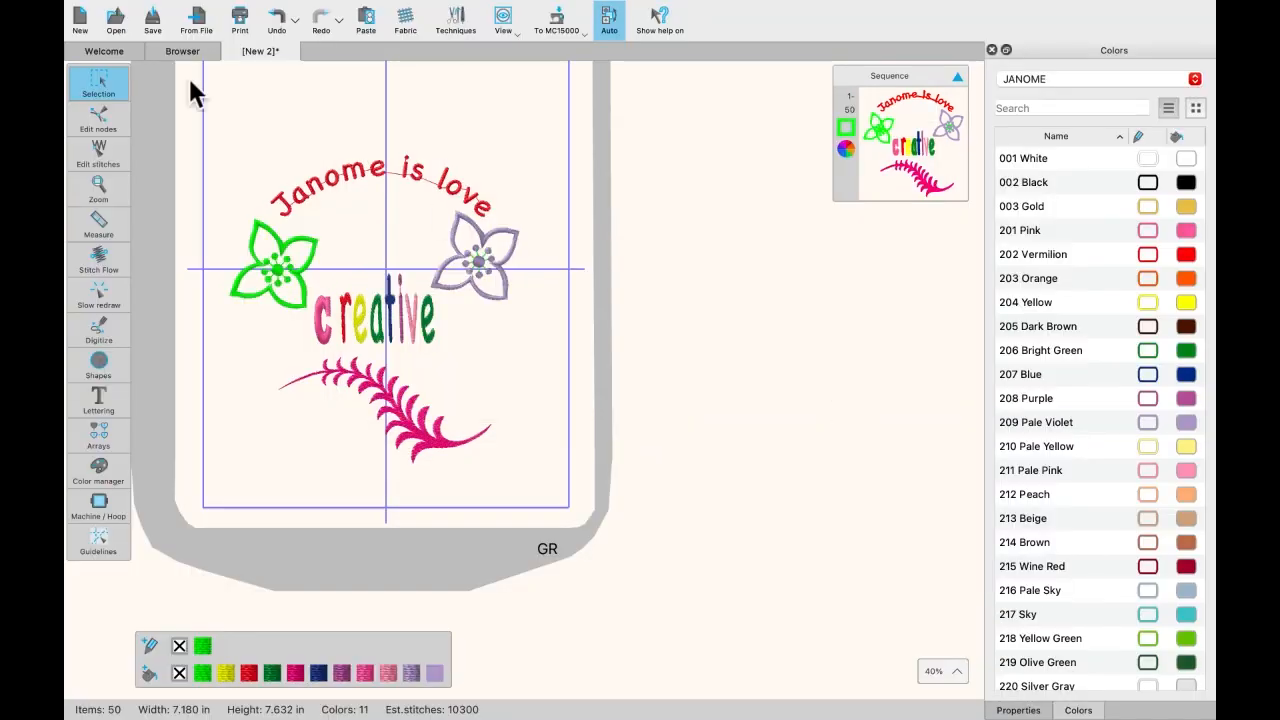
{"action": "left_click", "coordinate": [171, 19]}
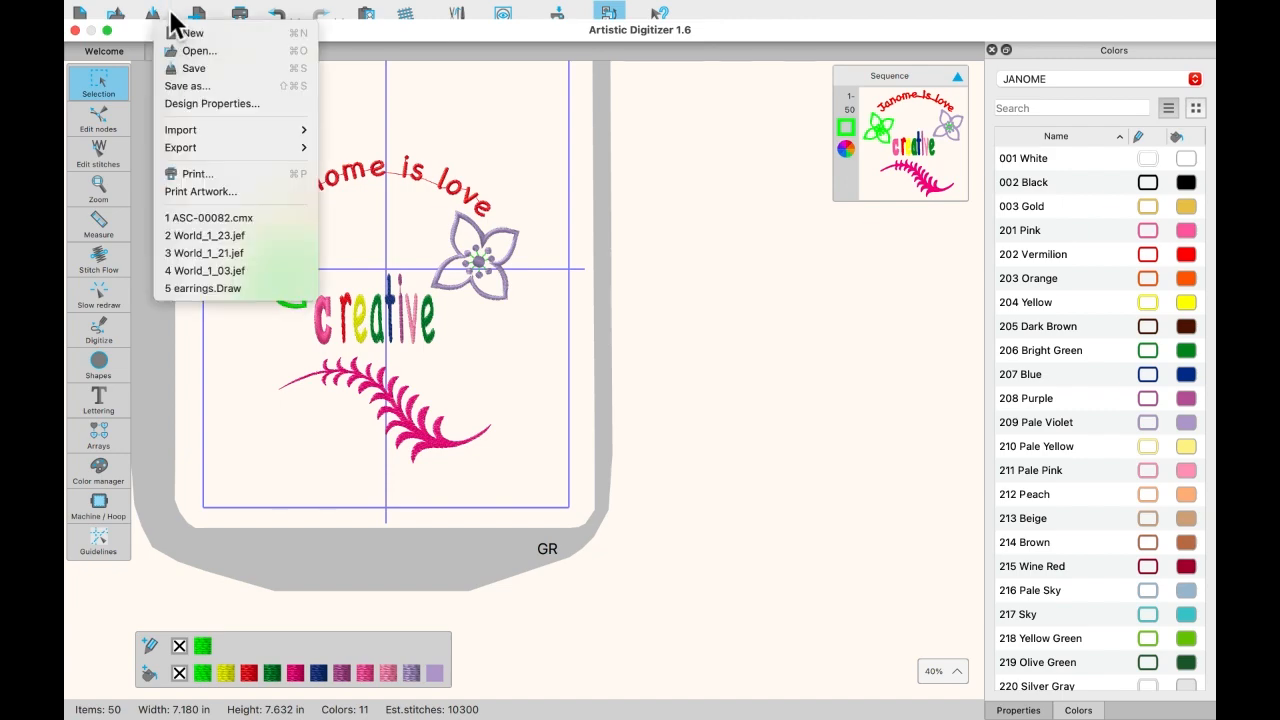
{"action": "left_click", "coordinate": [175, 87]}
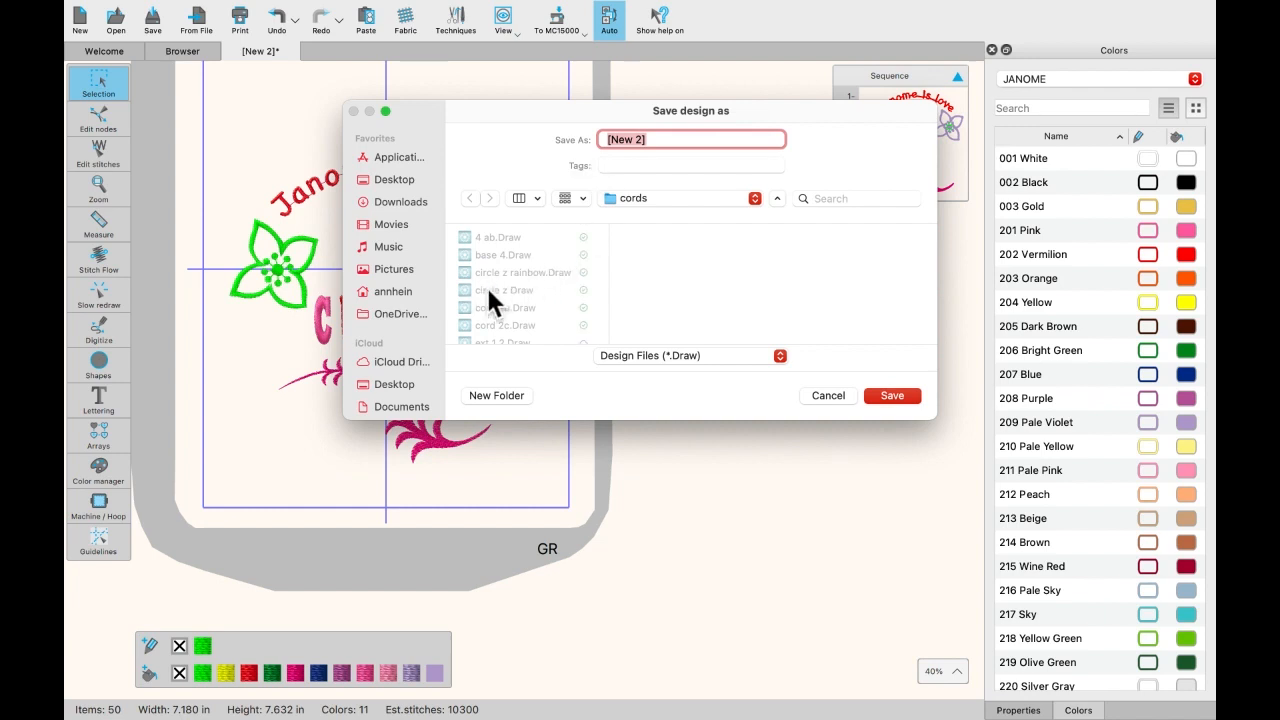
{"action": "scroll", "coordinate": [425, 321], "scroll_direction": "down", "scroll_amount": 4}
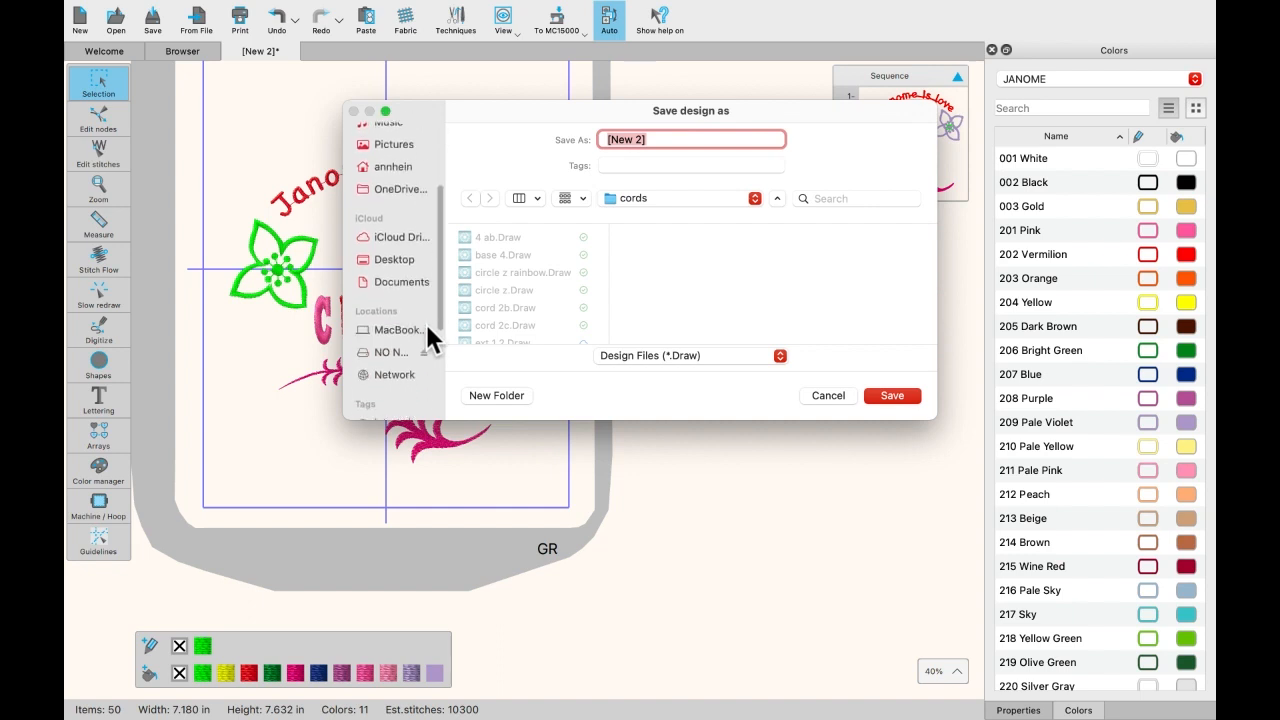
{"action": "scroll", "coordinate": [415, 195], "scroll_direction": "up", "scroll_amount": 5}
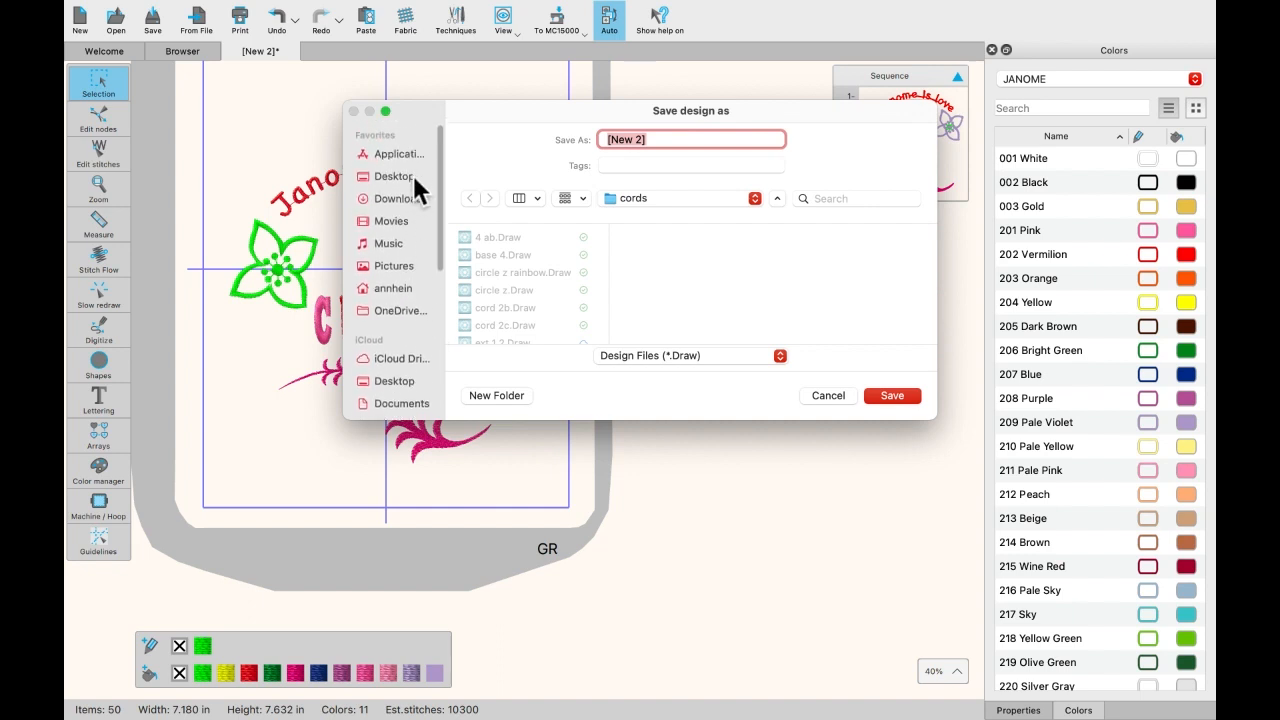
{"action": "left_click", "coordinate": [402, 311]}
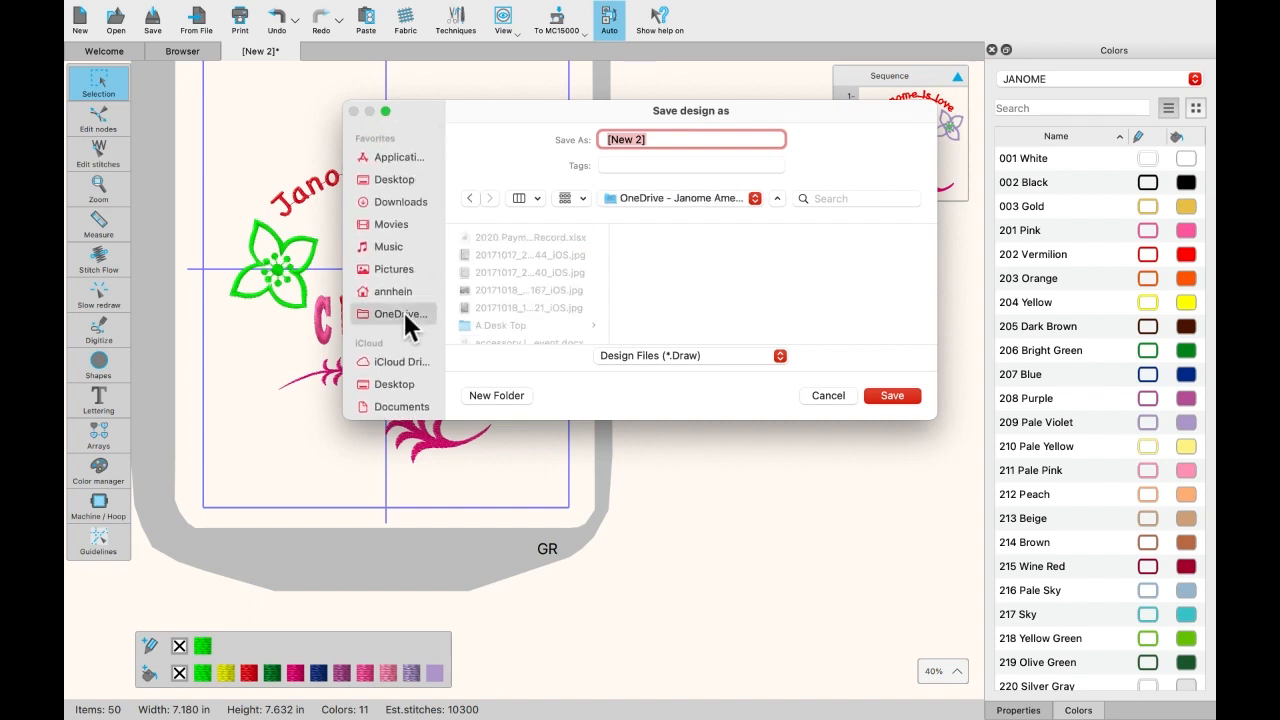
{"action": "scroll", "coordinate": [497, 315], "scroll_direction": "down", "scroll_amount": 1}
{"action": "scroll", "coordinate": [500, 330], "scroll_direction": "down", "scroll_amount": 3}
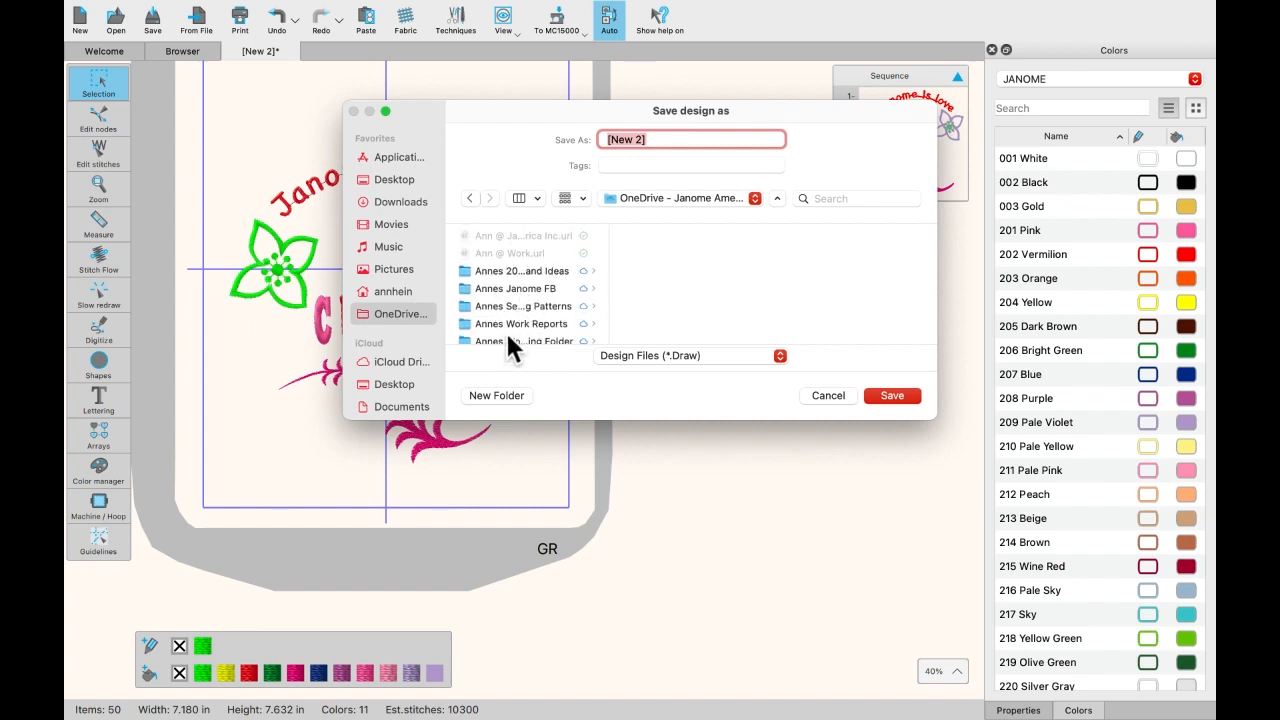
{"action": "left_click", "coordinate": [506, 338]}
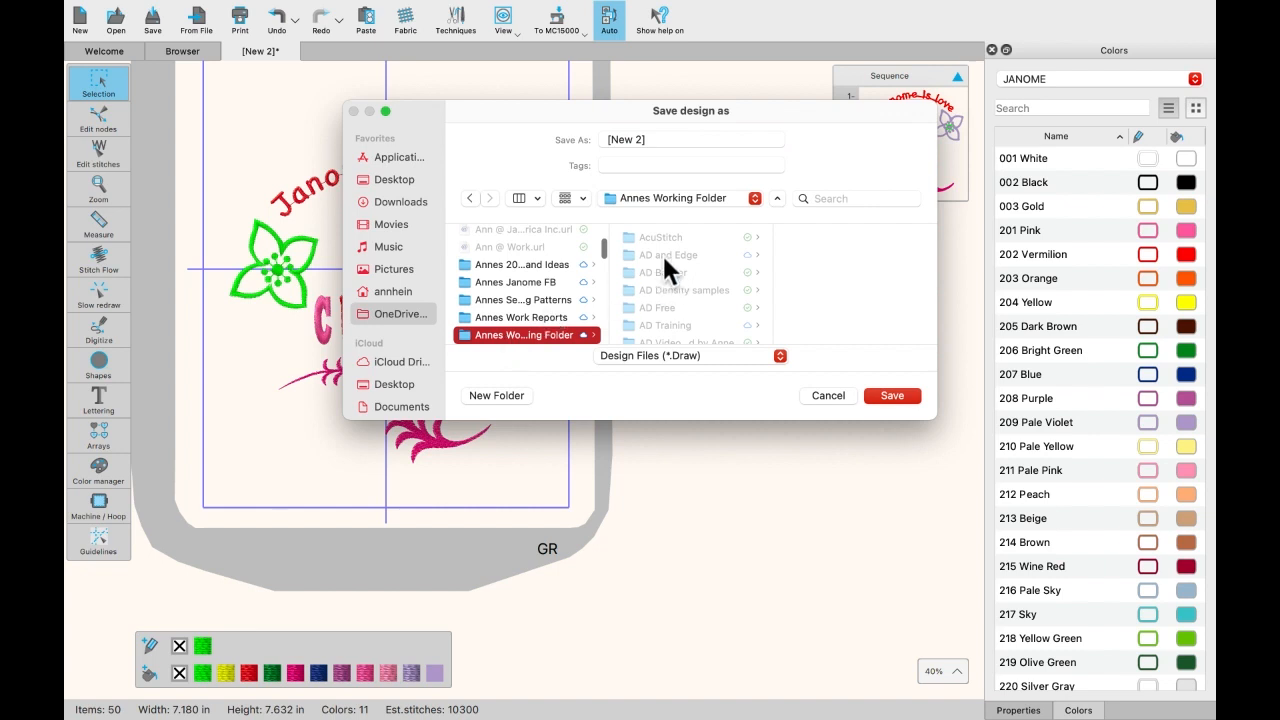
Step: Create a new folder named "a test" inside the working folder as the save location
{"action": "scroll", "coordinate": [644, 305], "scroll_direction": "down", "scroll_amount": 5}
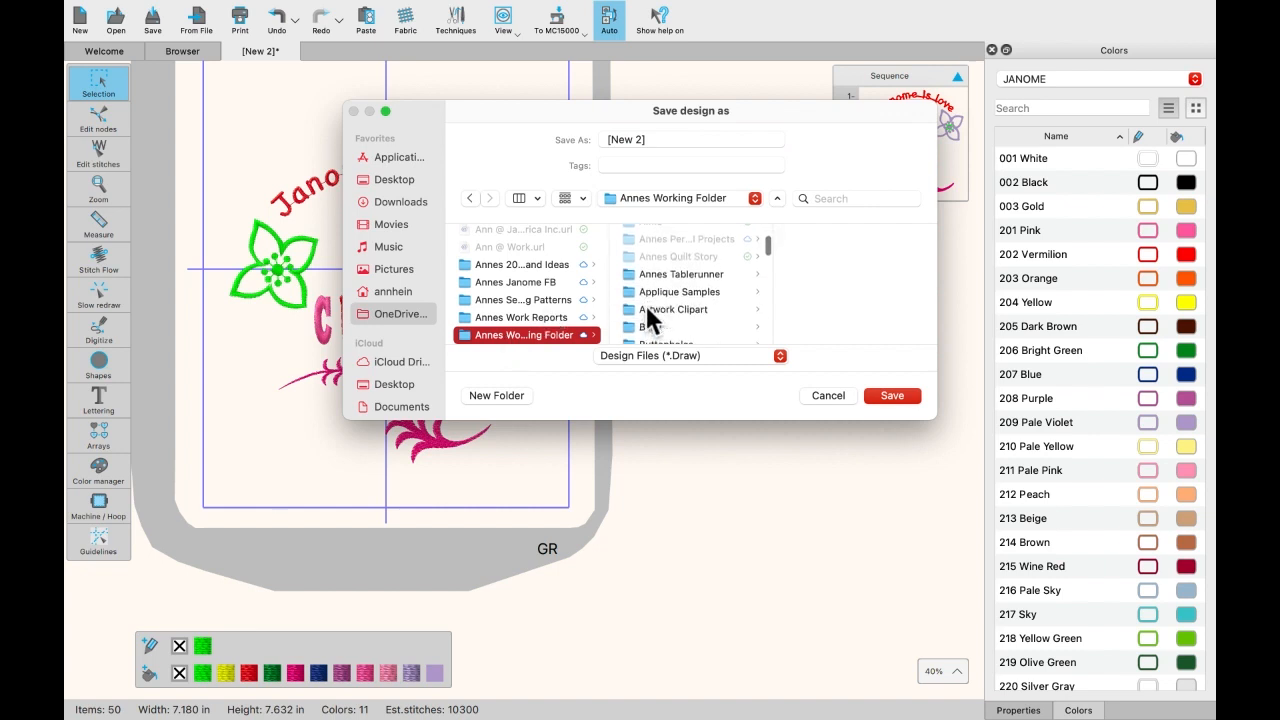
{"action": "scroll", "coordinate": [648, 318], "scroll_direction": "down", "scroll_amount": 1}
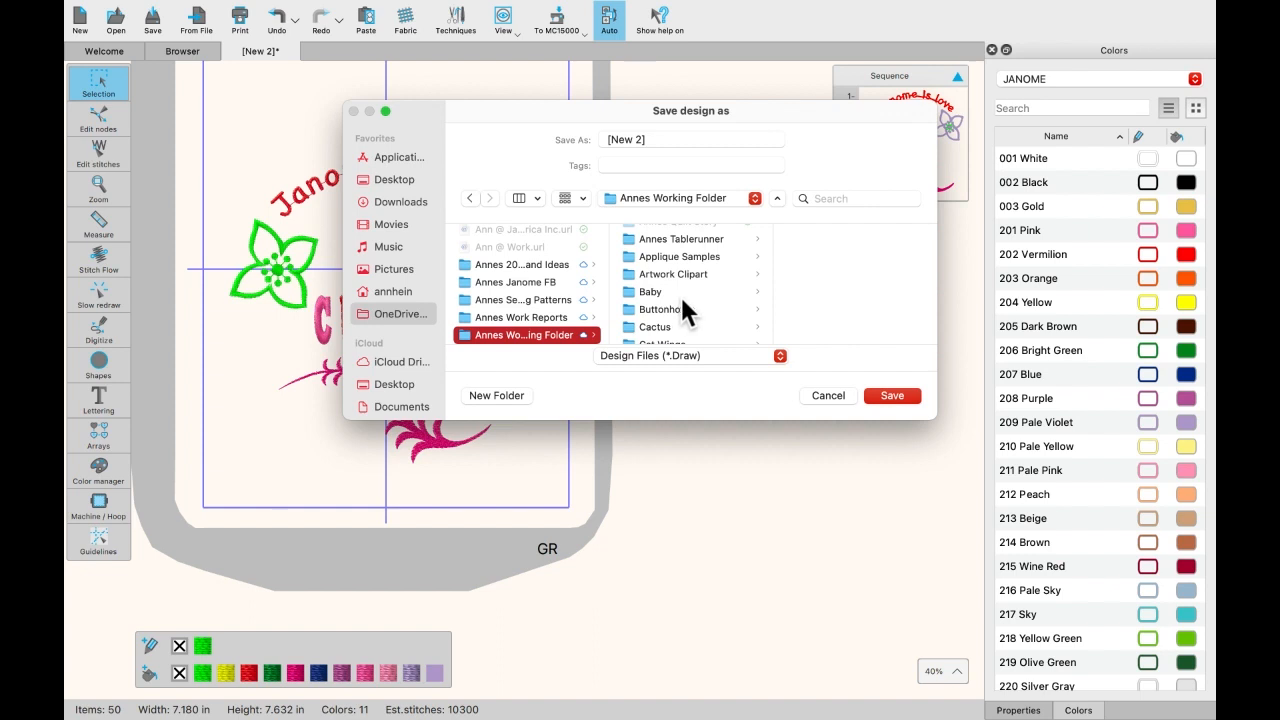
{"action": "scroll", "coordinate": [691, 303], "scroll_direction": "down", "scroll_amount": 3}
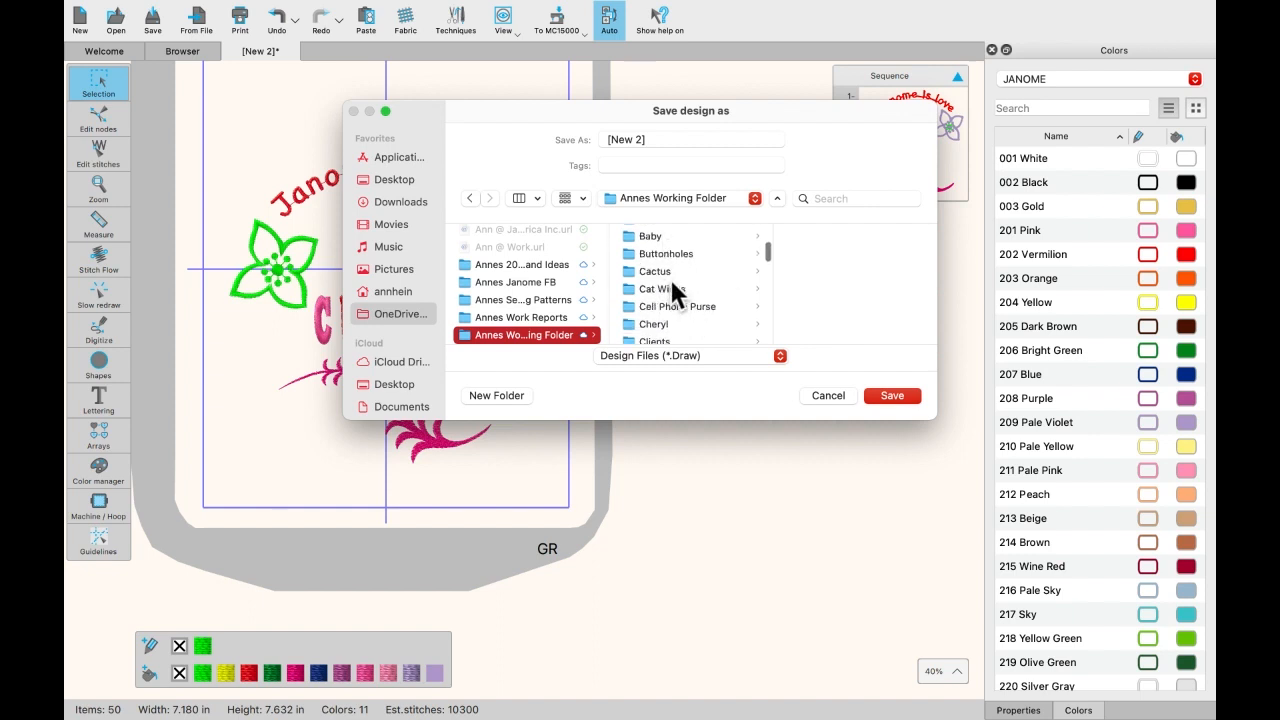
{"action": "scroll", "coordinate": [669, 276], "scroll_direction": "down", "scroll_amount": 5}
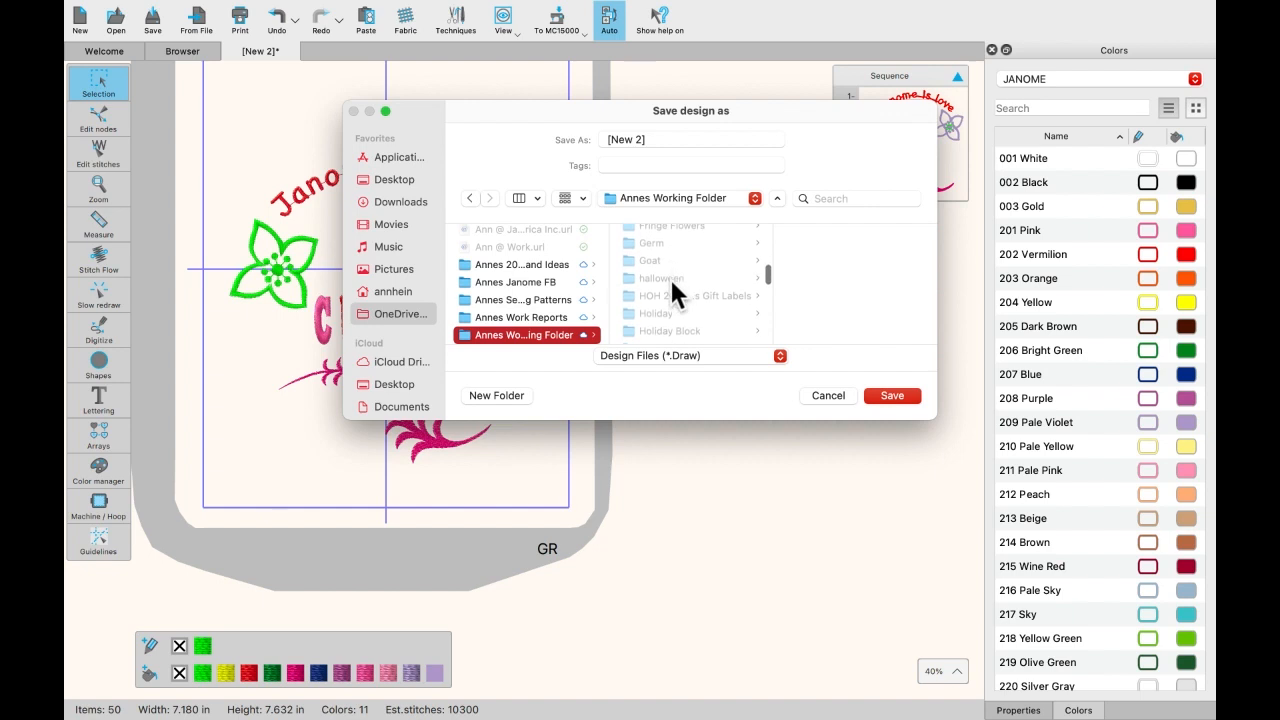
{"action": "scroll", "coordinate": [694, 290], "scroll_direction": "down", "scroll_amount": 10}
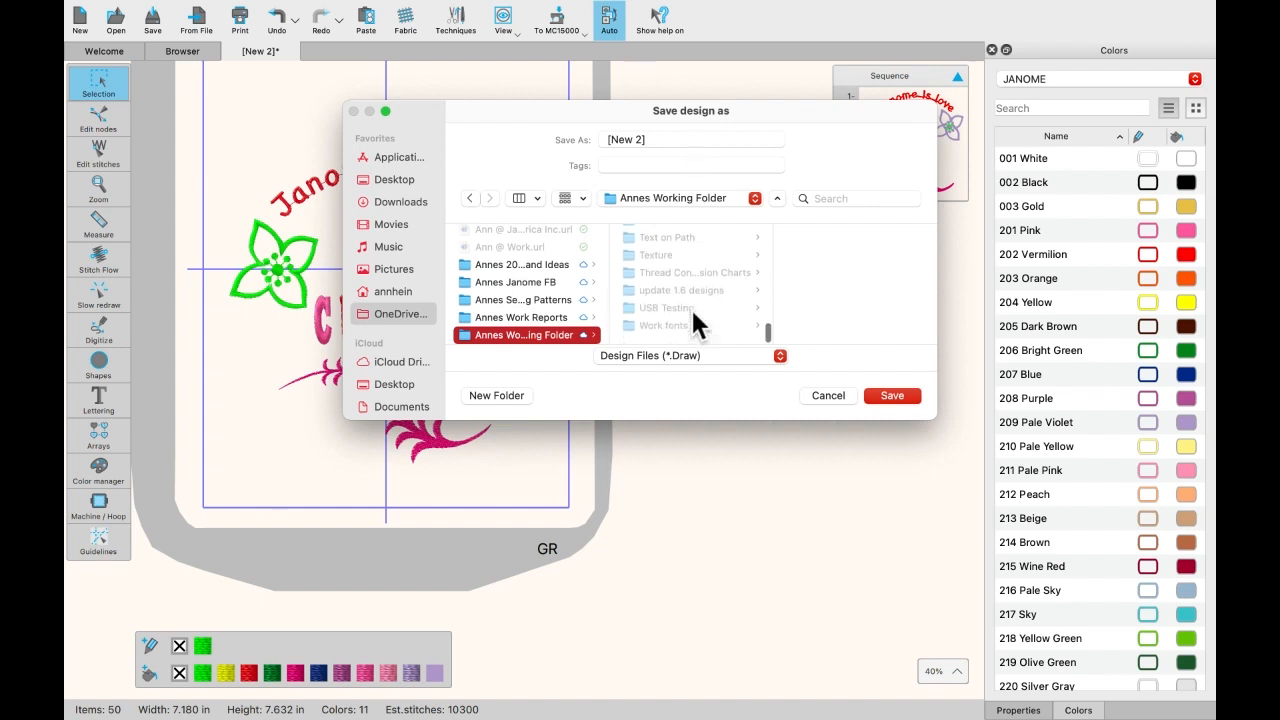
{"action": "scroll", "coordinate": [693, 315], "scroll_direction": "up", "scroll_amount": 5}
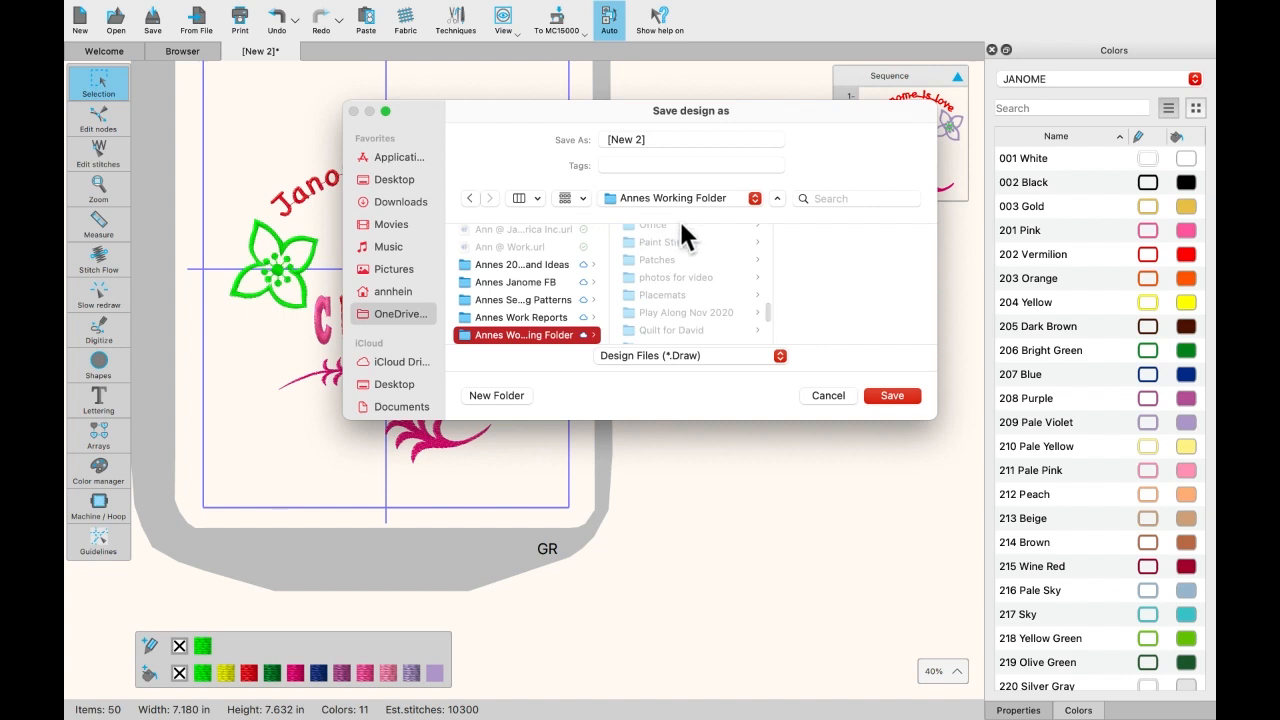
{"action": "left_click", "coordinate": [502, 393]}
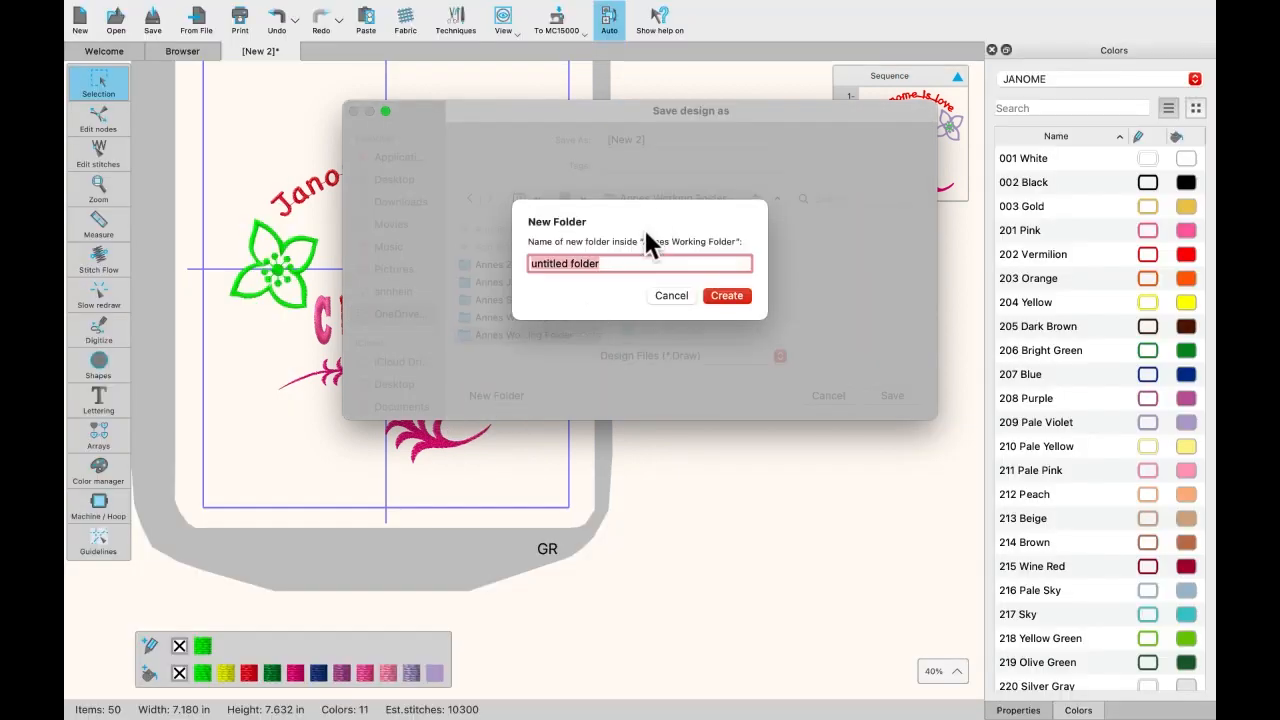
{"action": "type", "text": "test"}
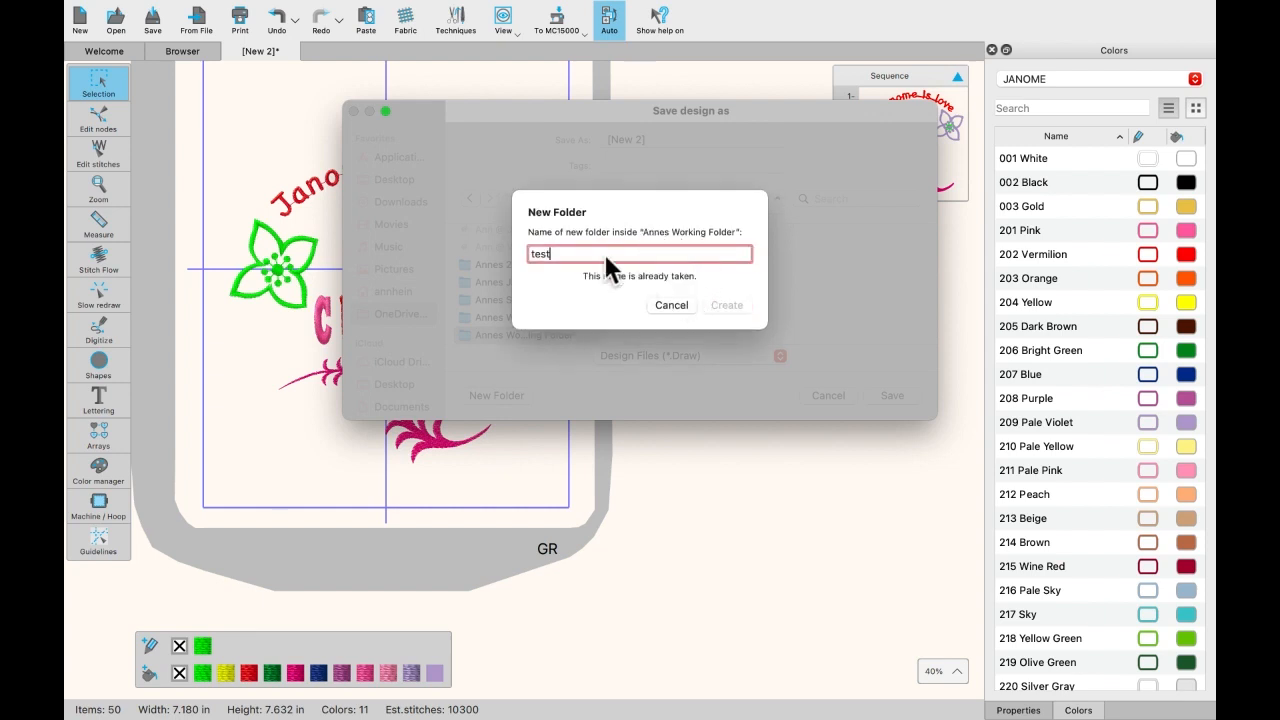
{"action": "key", "text": "BackSpace"}
{"action": "key", "text": "BackSpace"}
{"action": "key", "text": "BackSpace"}
{"action": "key", "text": "BackSpace"}
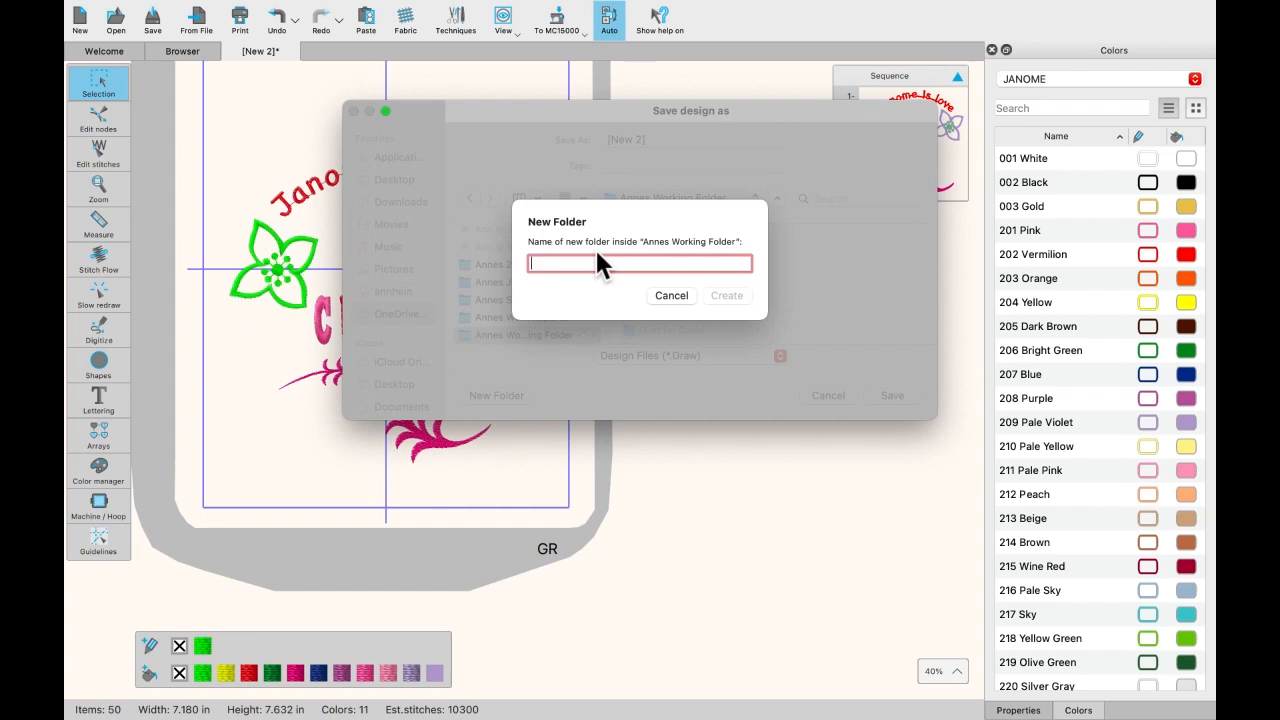
{"action": "type", "text": "a test"}
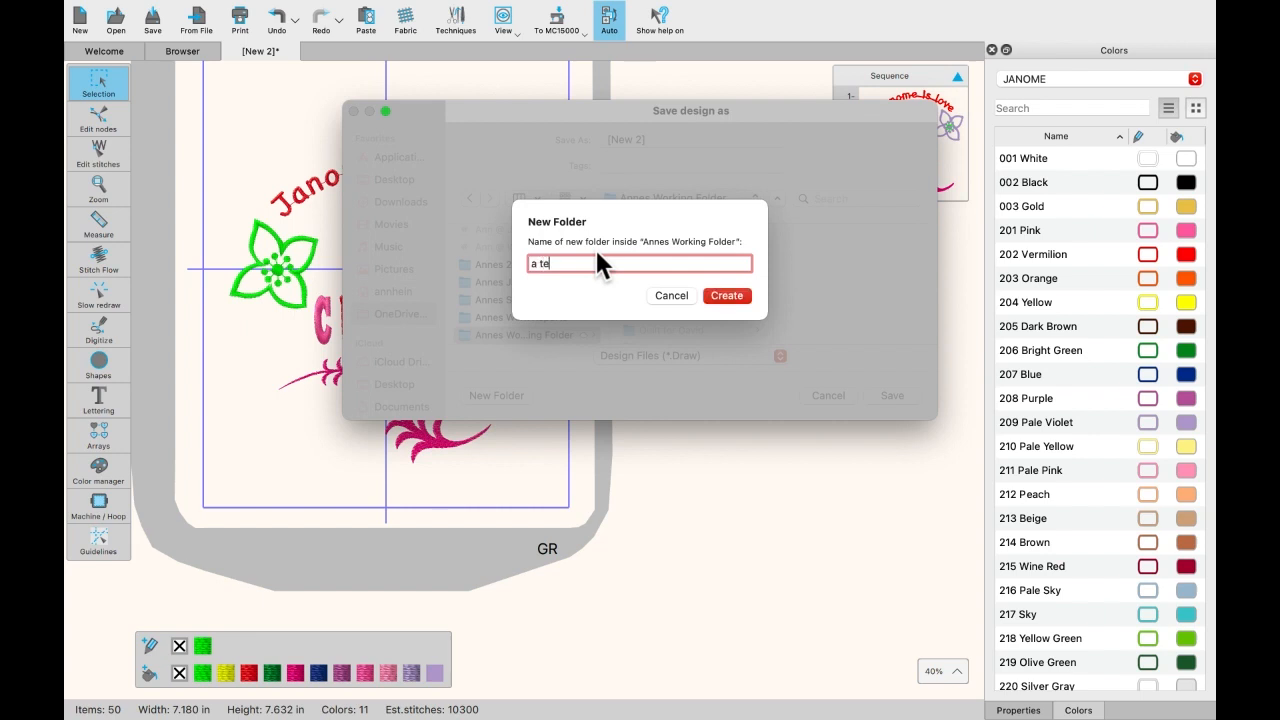
{"action": "left_click", "coordinate": [732, 294]}
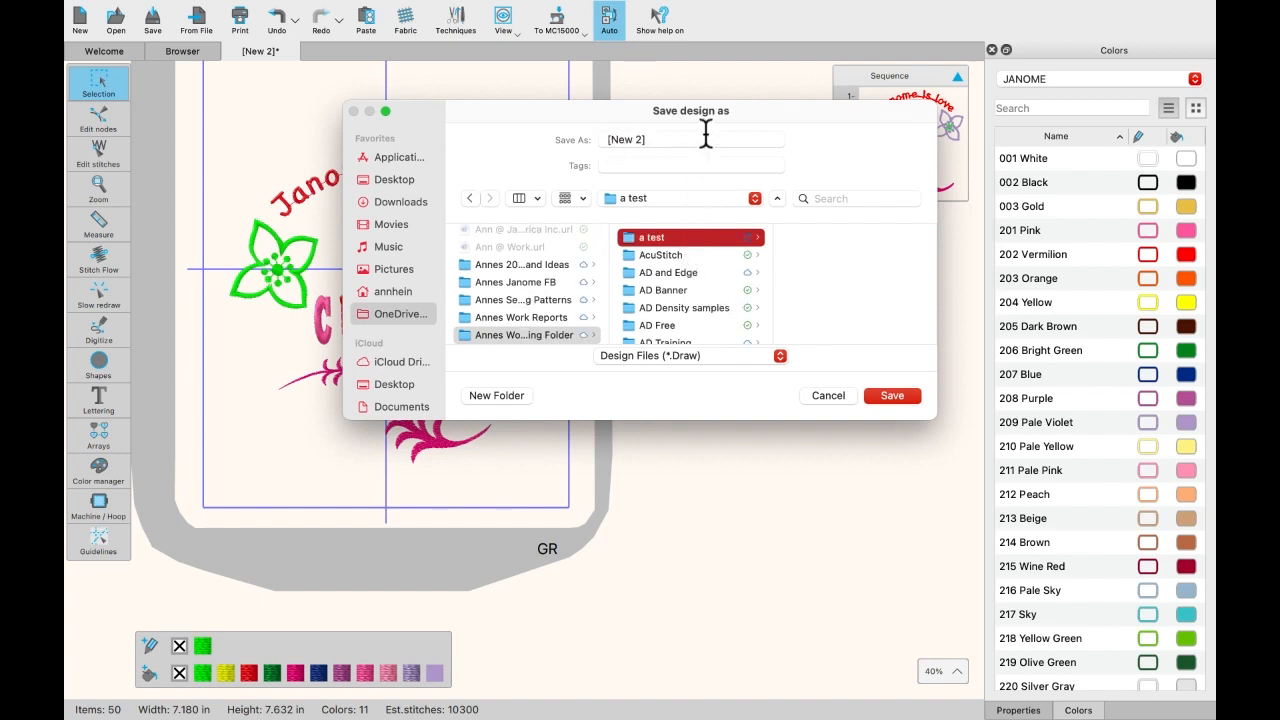
Step: Name the design "janome is love", leave its tags empty and save it as a .Draw design file in "a test"
{"action": "left_click", "coordinate": [651, 140]}
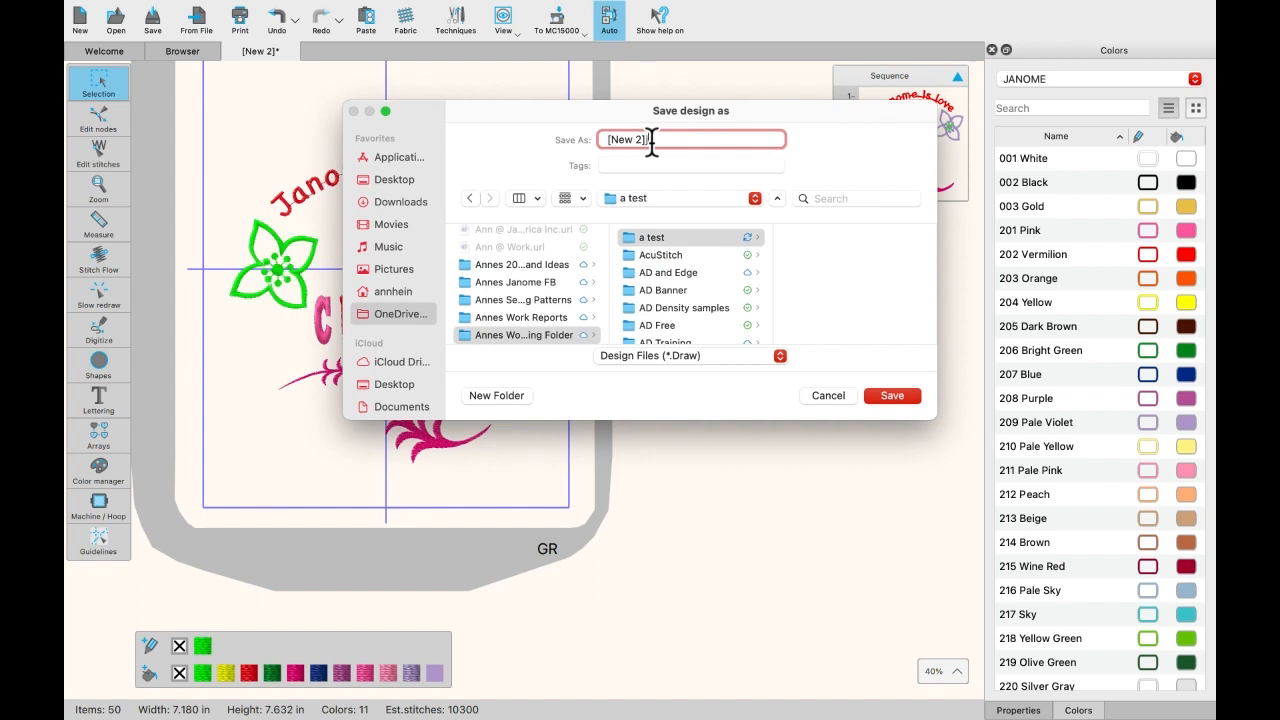
{"action": "key", "text": "BackSpace"}
{"action": "key", "text": "BackSpace"}
{"action": "key", "text": "BackSpace"}
{"action": "key", "text": "BackSpace"}
{"action": "key", "text": "BackSpace"}
{"action": "key", "text": "BackSpace"}
{"action": "key", "text": "BackSpace"}
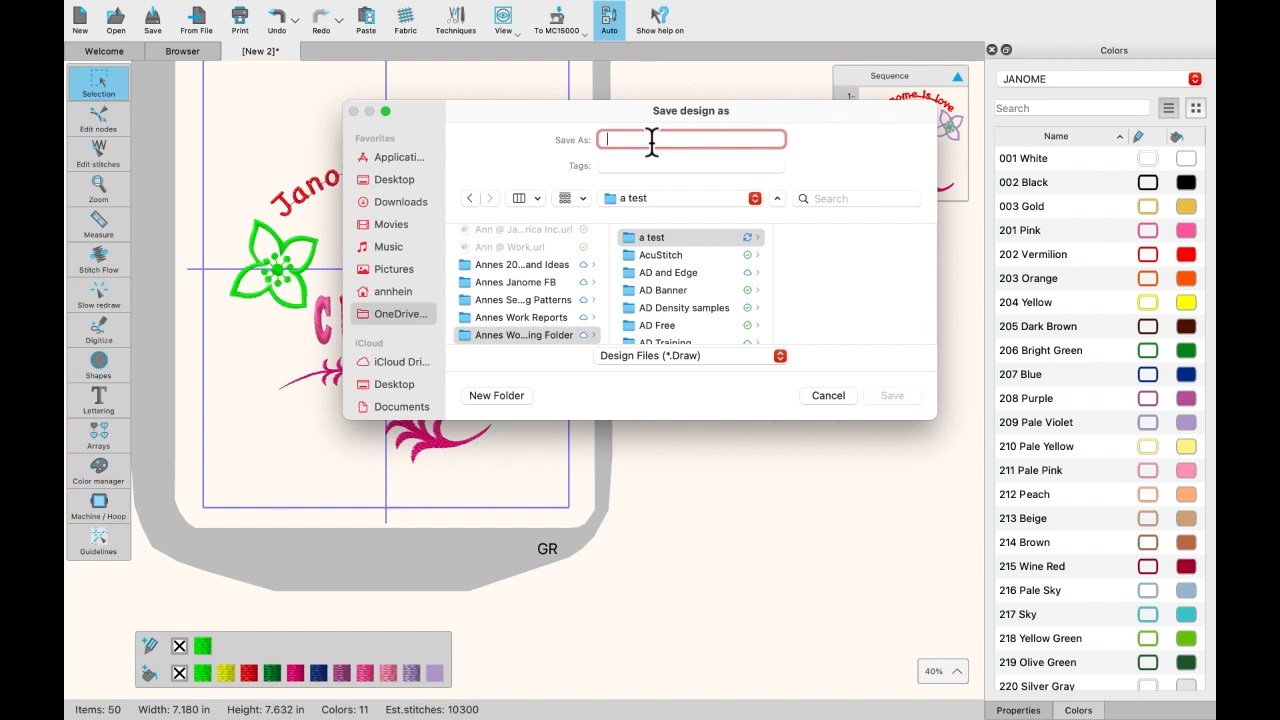
{"action": "type", "text": "janome"}
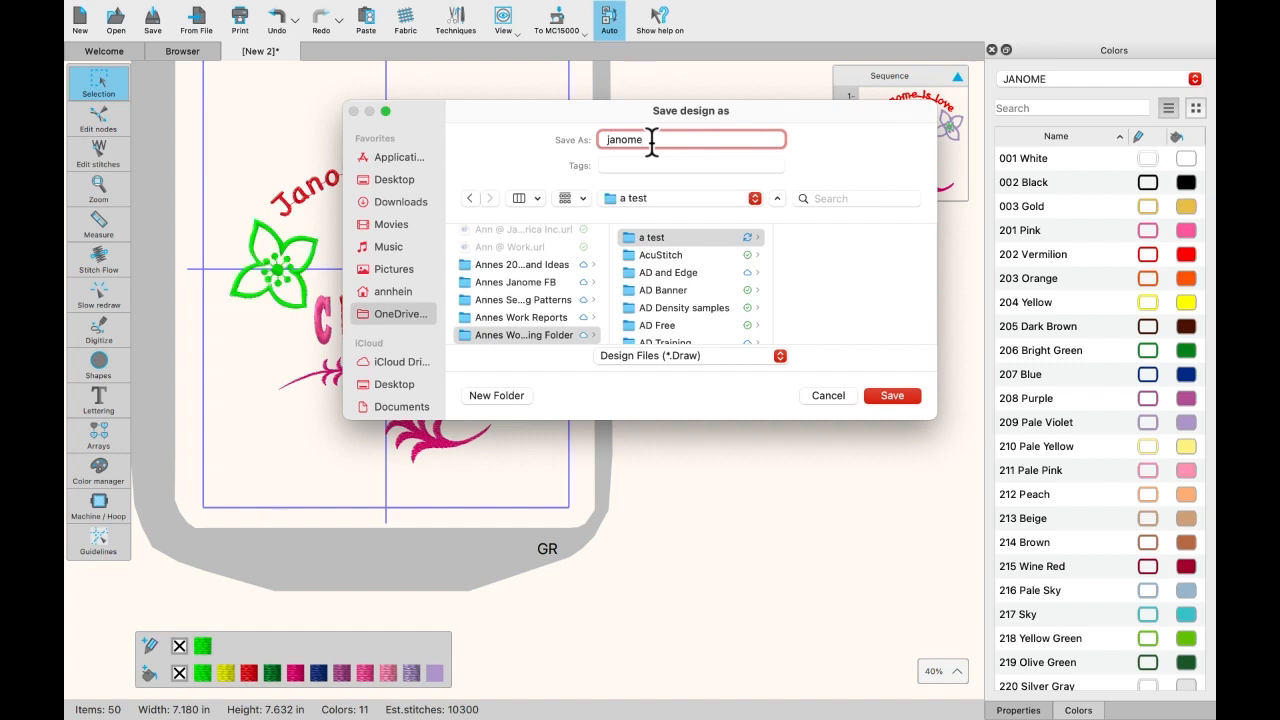
{"action": "type", "text": "is love"}
{"action": "left_click", "coordinate": [615, 166]}
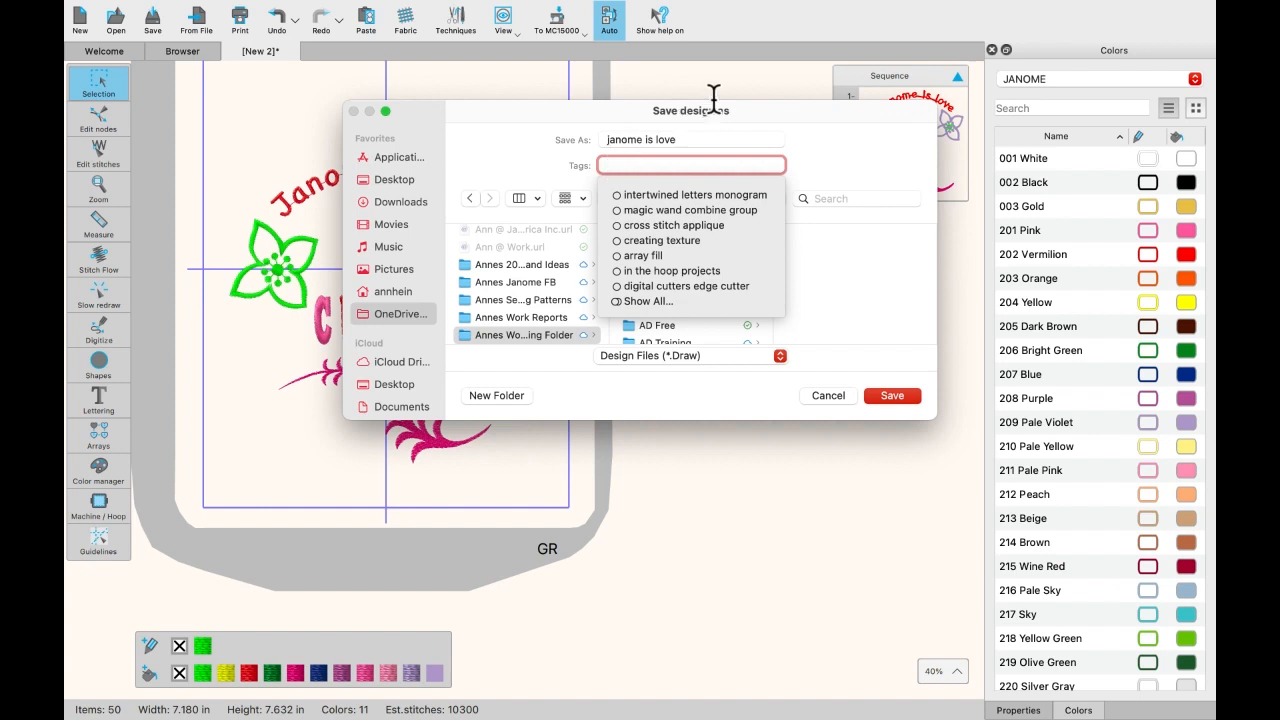
{"action": "left_click", "coordinate": [799, 130]}
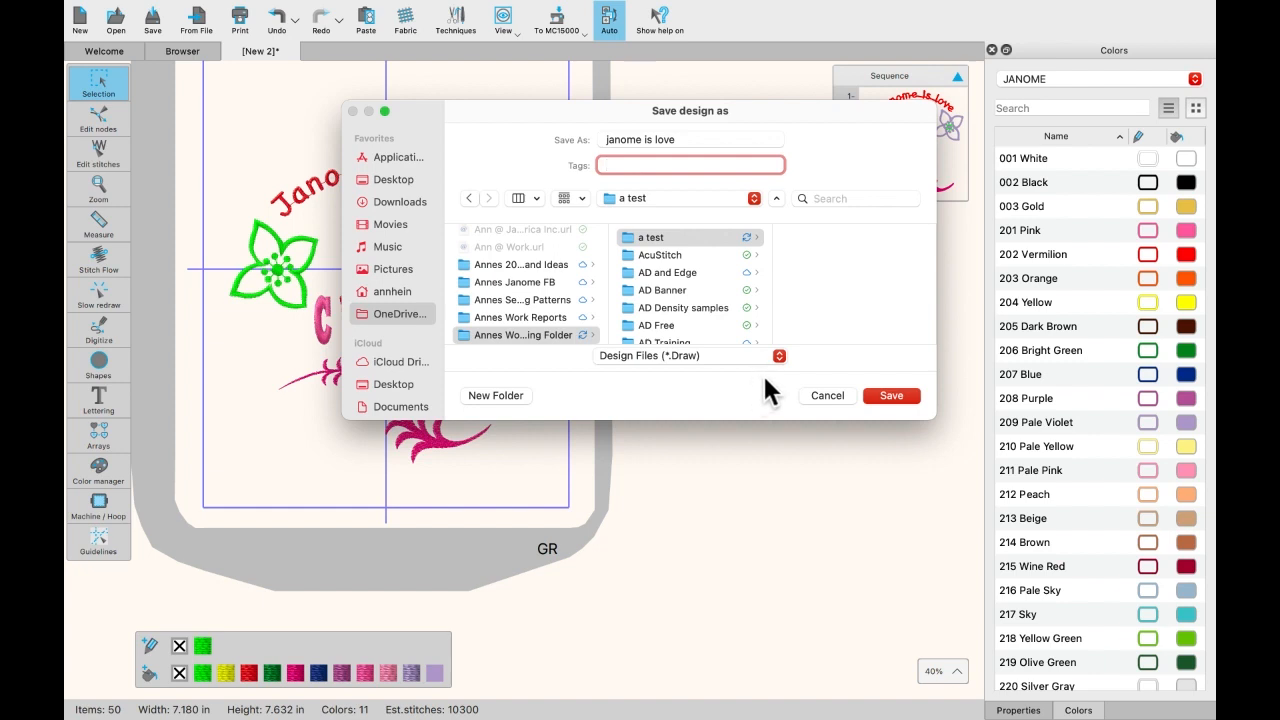
{"action": "left_click", "coordinate": [895, 397]}
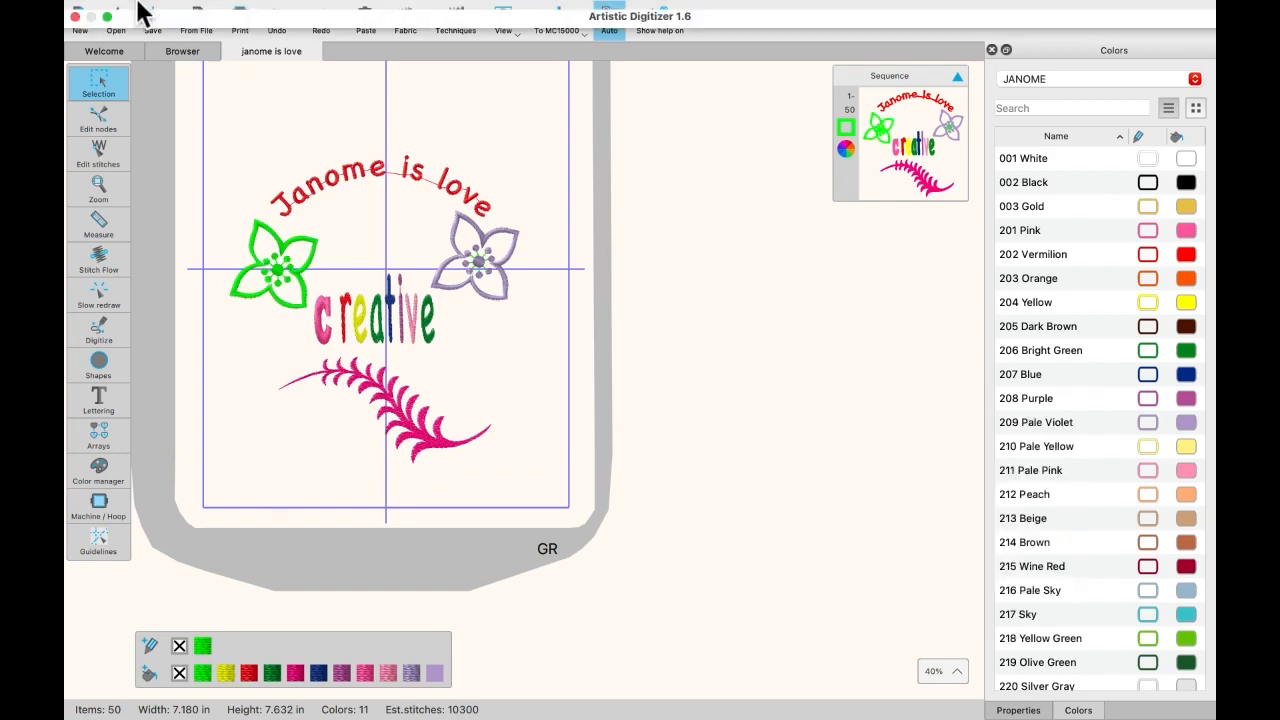
Step: Save another copy of "janome is love" in the "a test" folder using the JEF Generic (*.JEF) format
{"action": "left_click", "coordinate": [180, 12]}
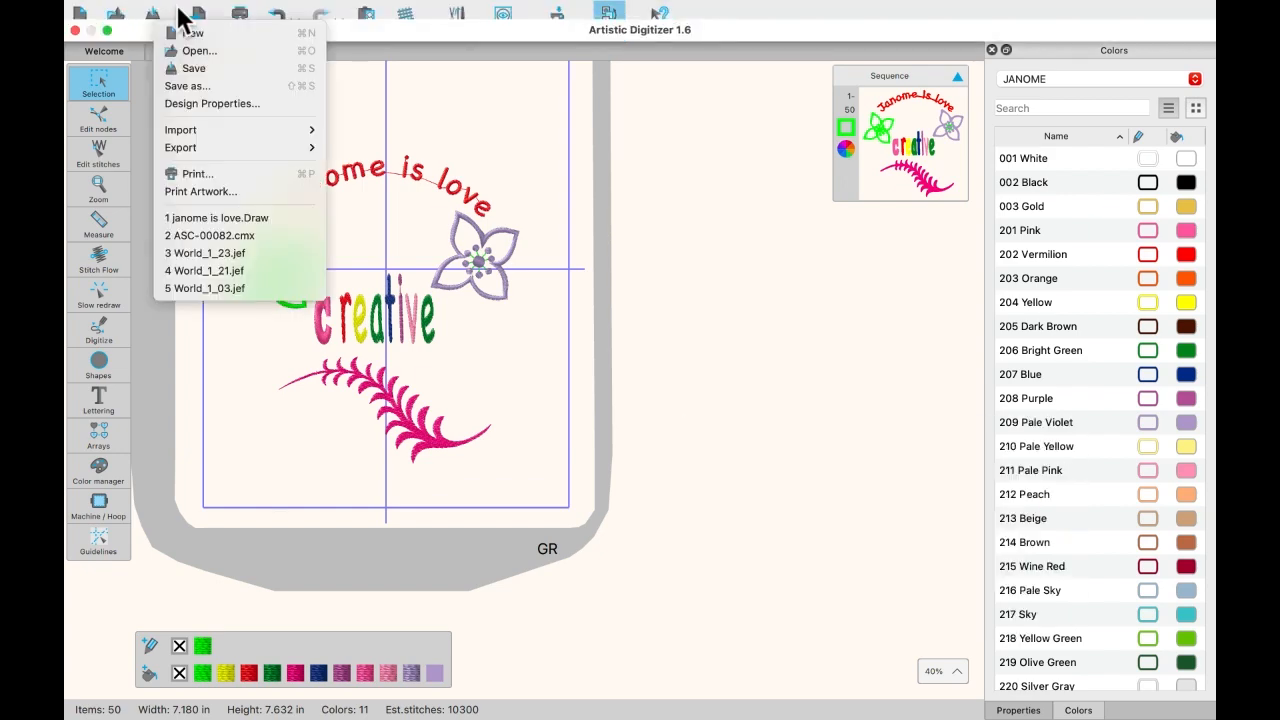
{"action": "left_click", "coordinate": [183, 87]}
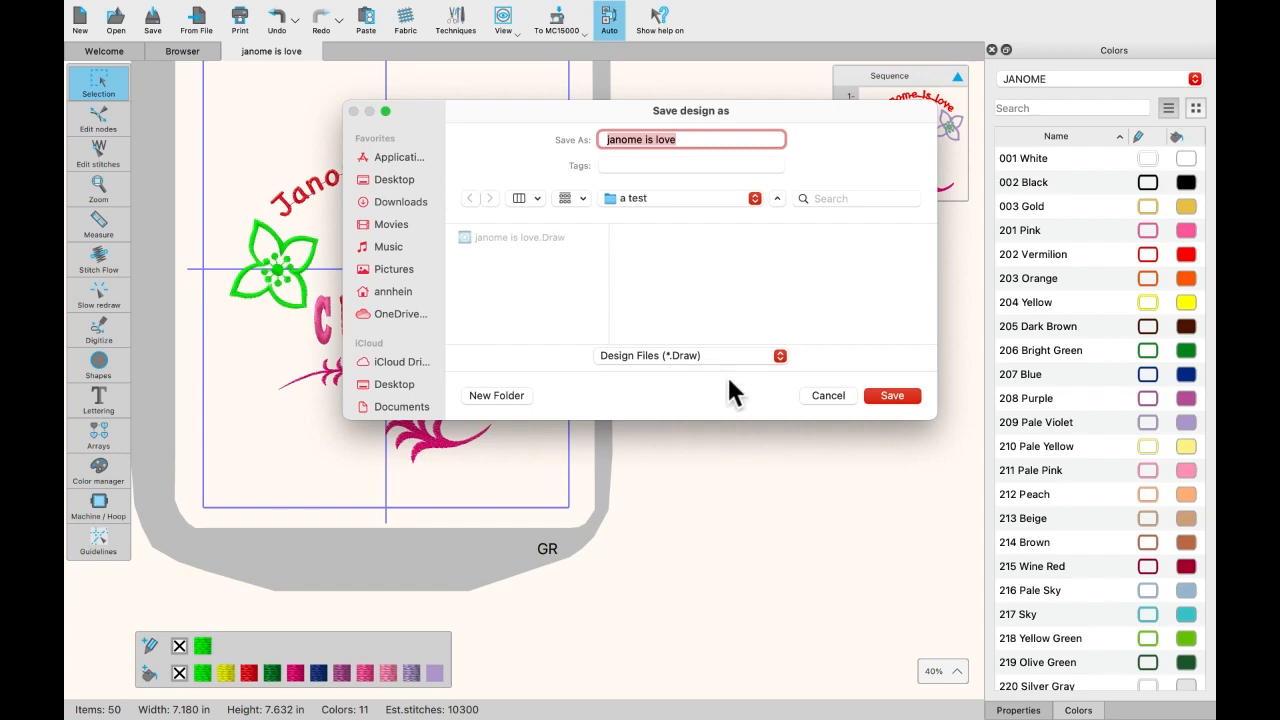
{"action": "left_click", "coordinate": [779, 357]}
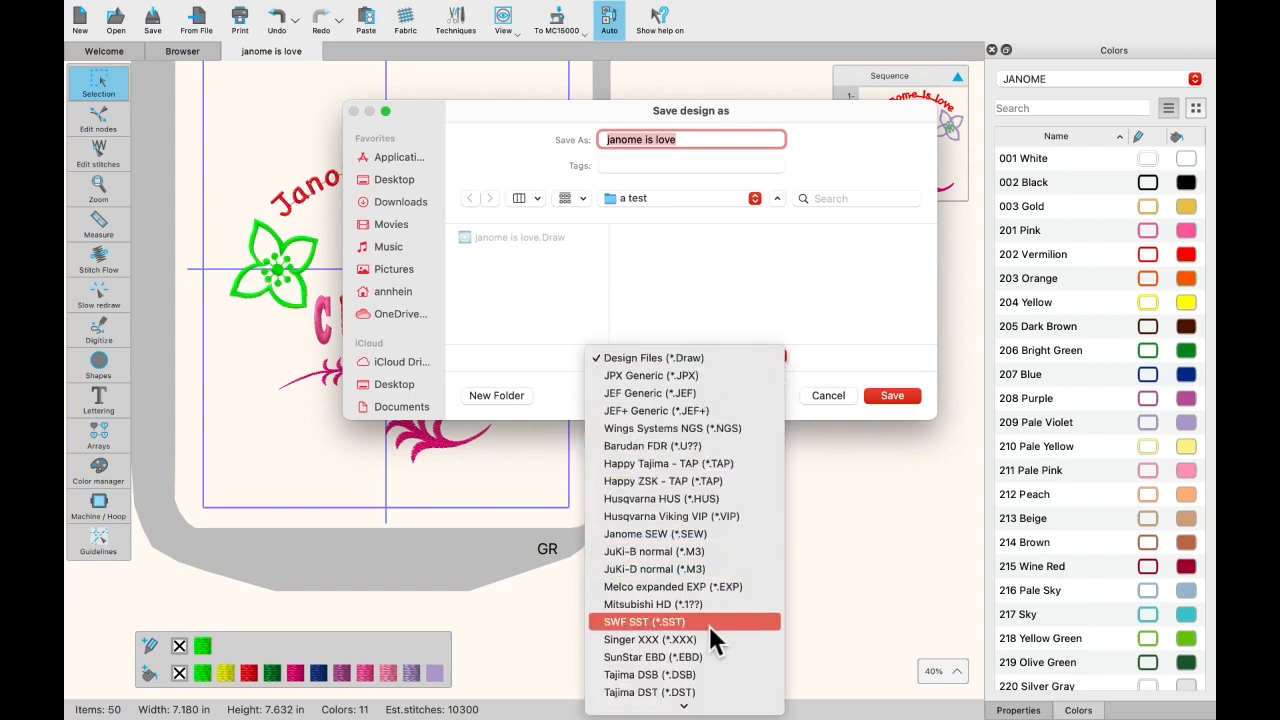
{"action": "left_click", "coordinate": [692, 393]}
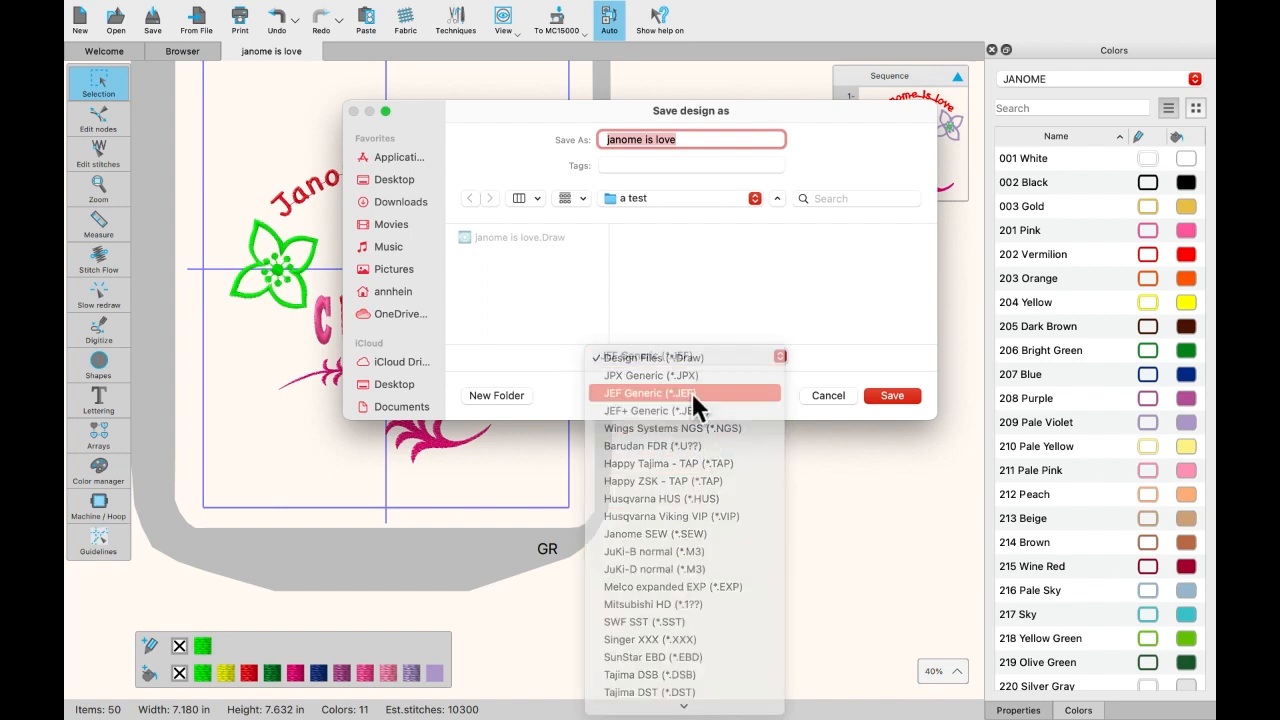
{"action": "left_click", "coordinate": [892, 396]}
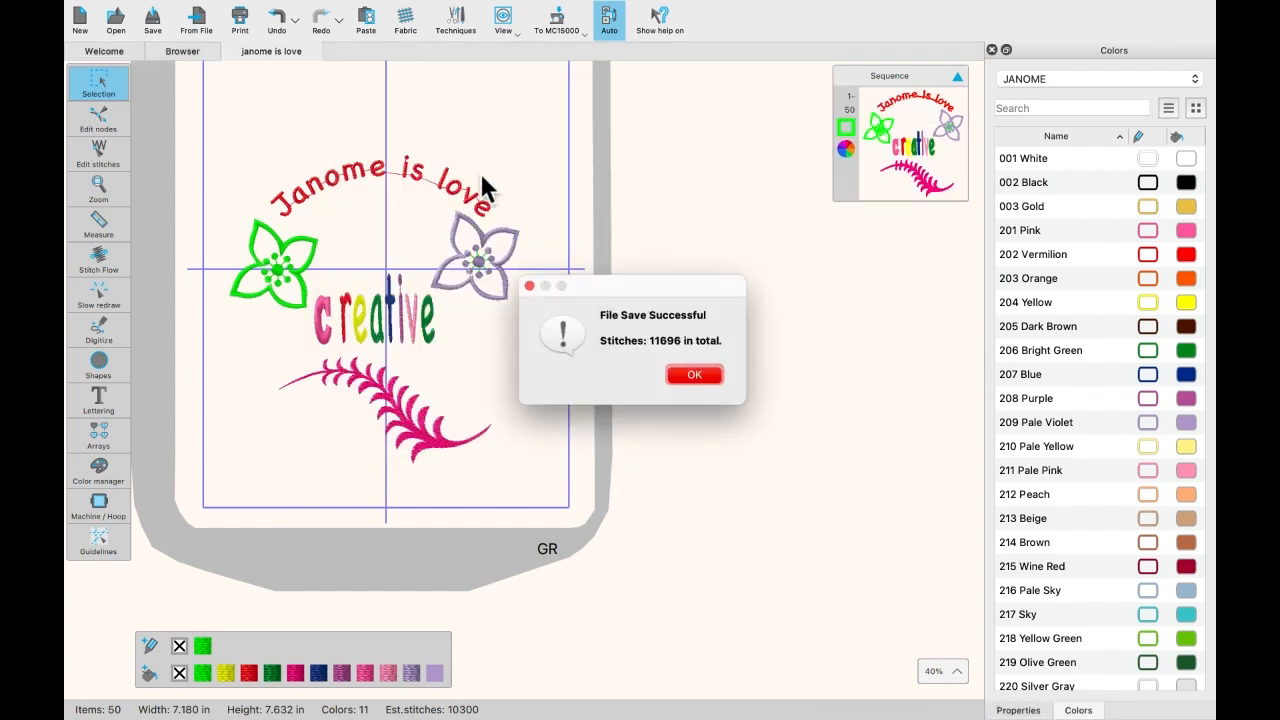
{"action": "left_click", "coordinate": [693, 375]}
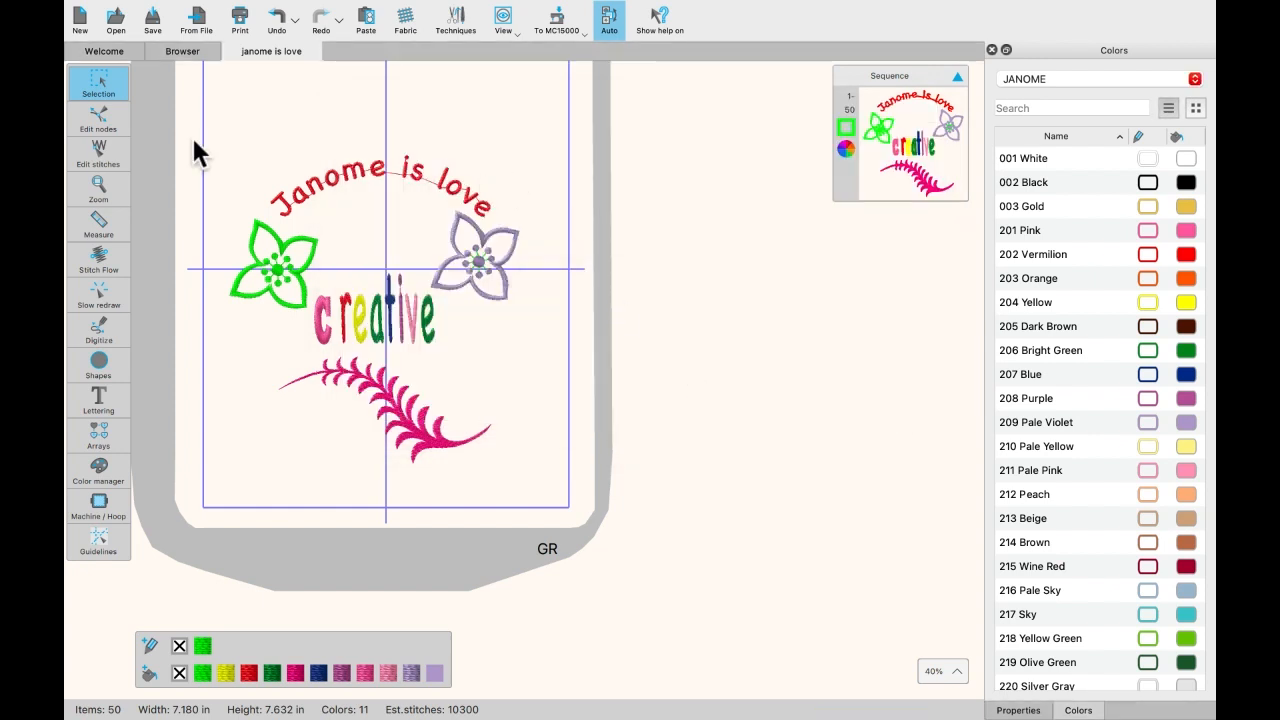
Step: Review the saved files in the "a test" folder and the options for exporting or sending the design to the MC15000
{"action": "left_click", "coordinate": [180, 14]}
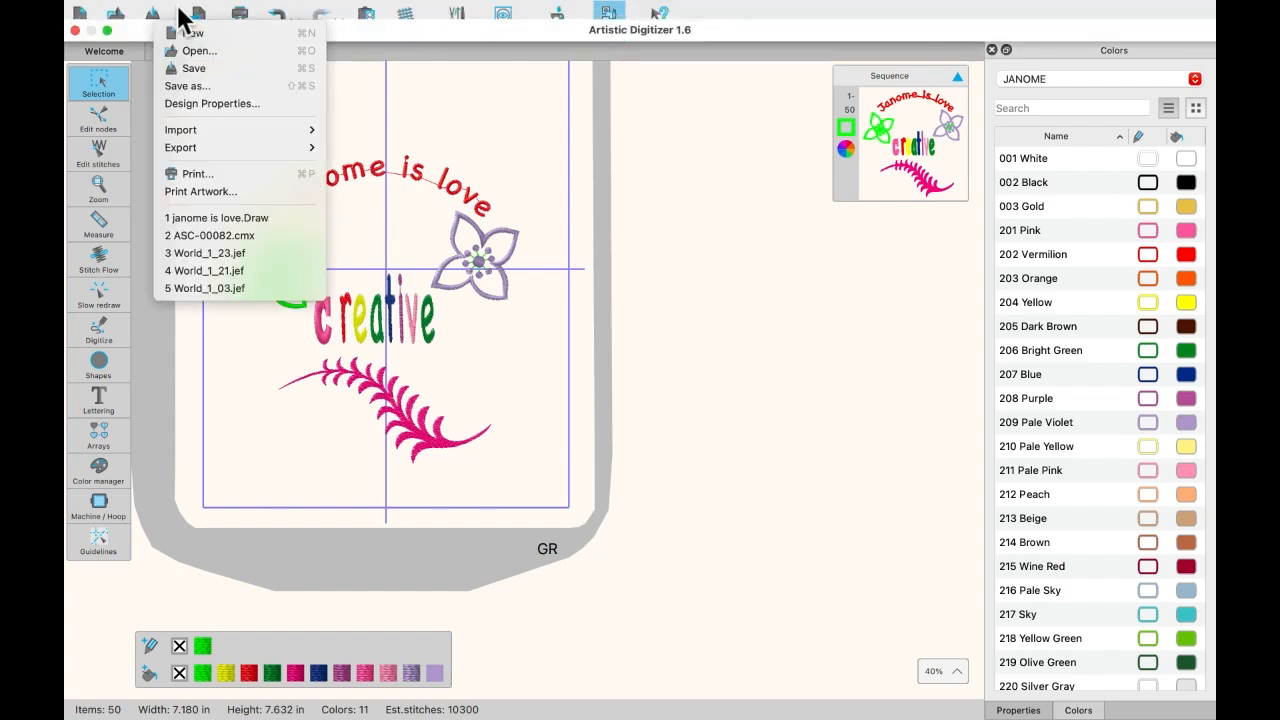
{"action": "left_click", "coordinate": [184, 87]}
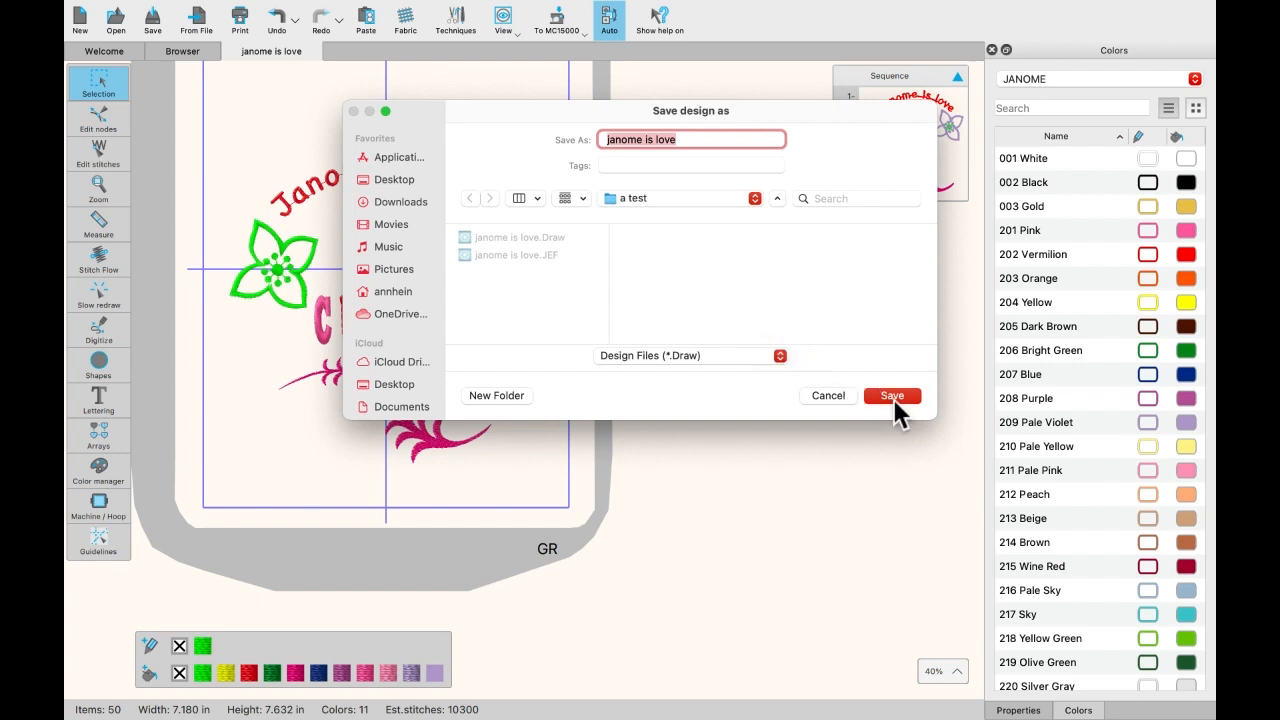
{"action": "left_click", "coordinate": [830, 396]}
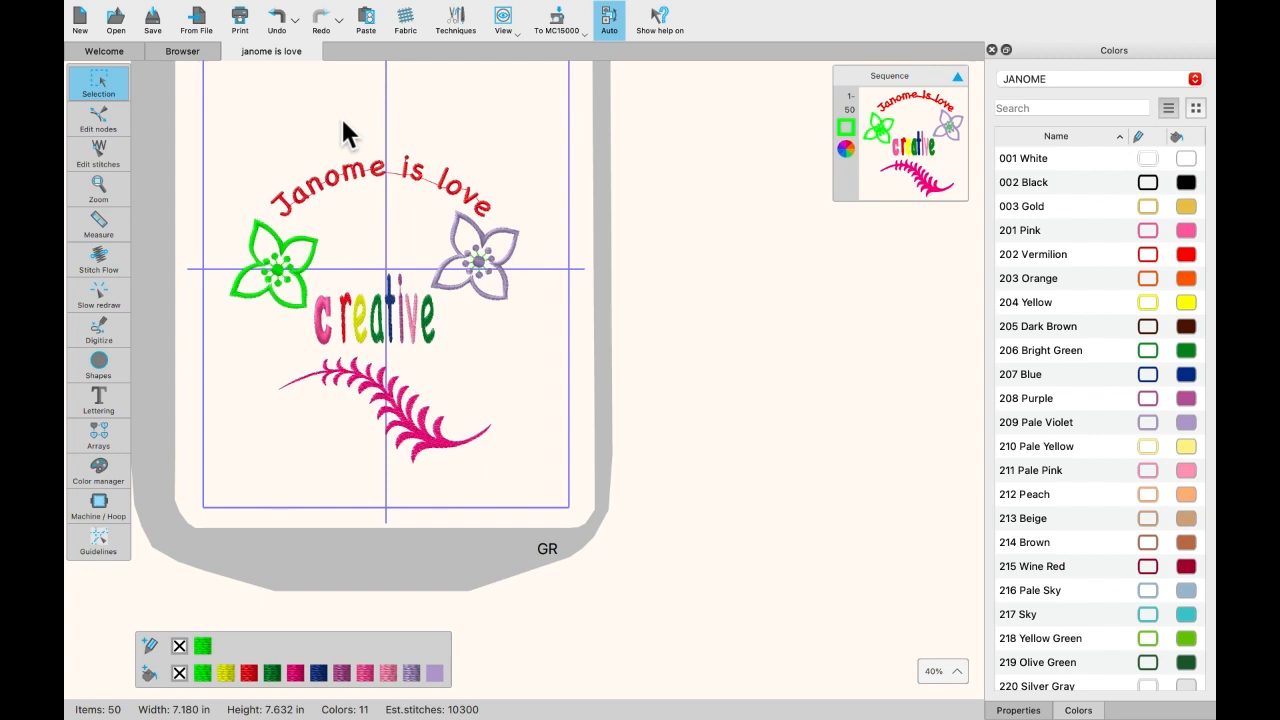
{"action": "left_click", "coordinate": [560, 20]}
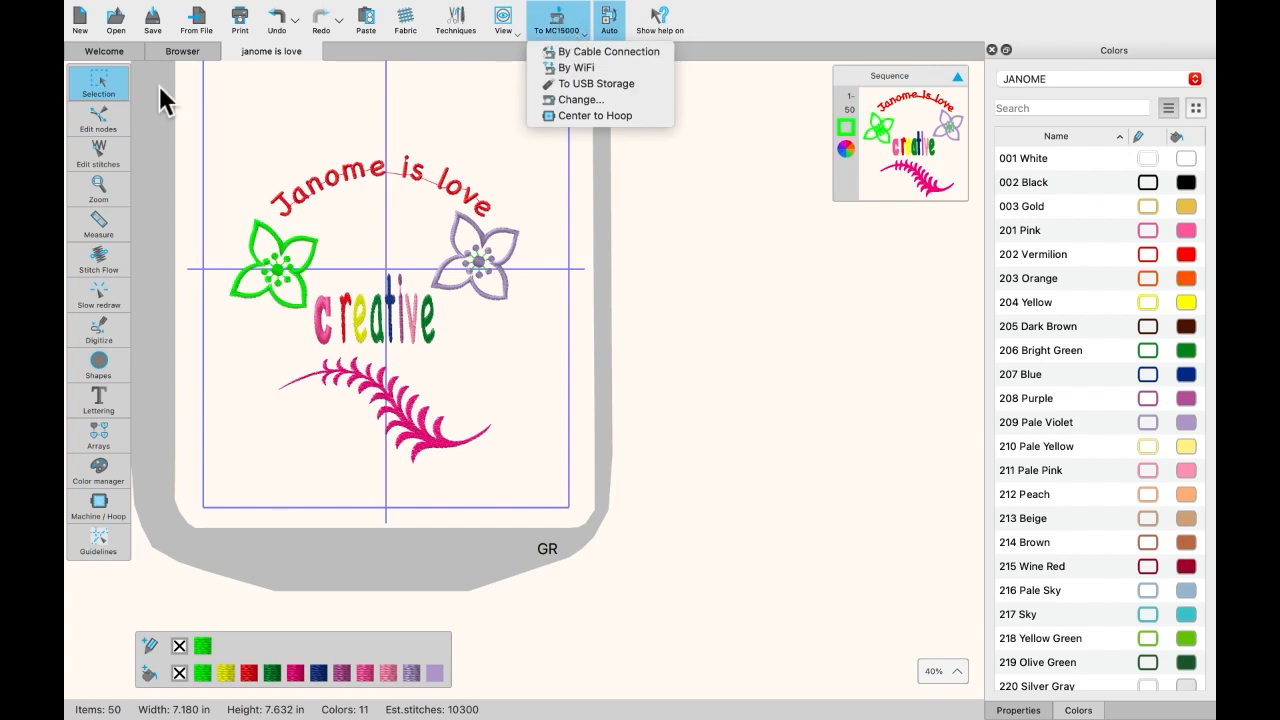
{"action": "left_click", "coordinate": [470, 103]}
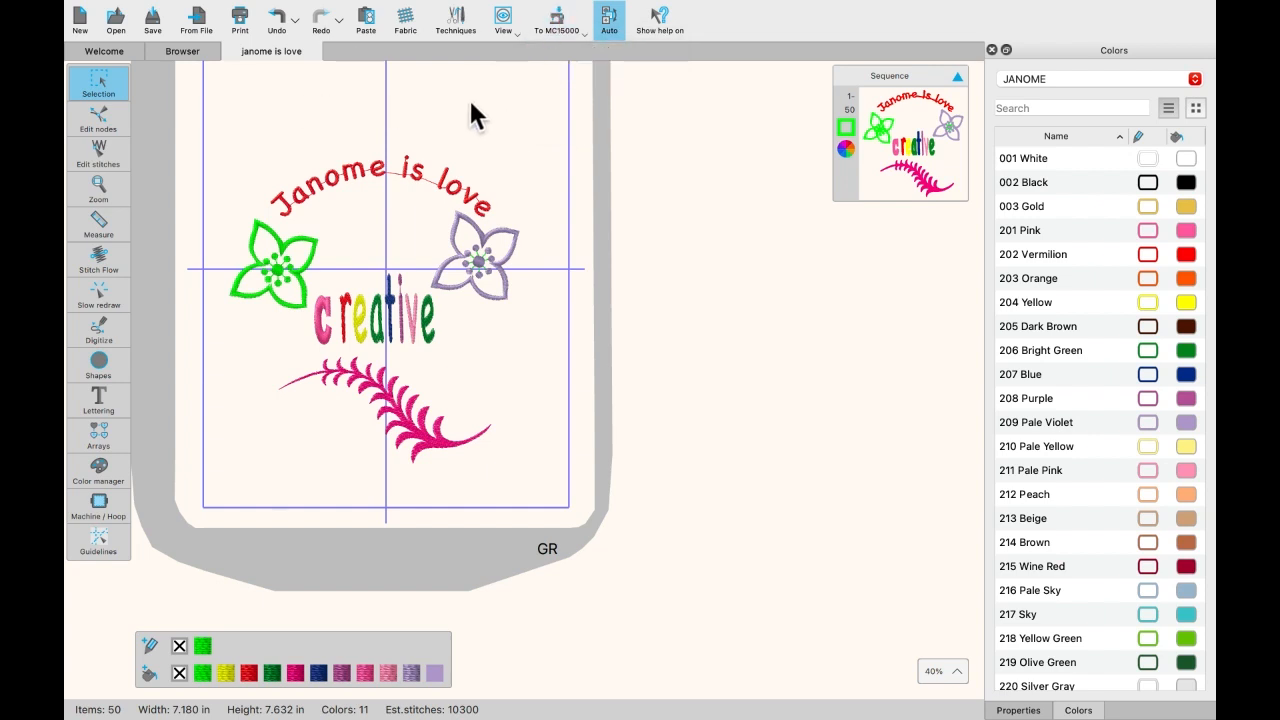
{"action": "left_click", "coordinate": [174, 18]}
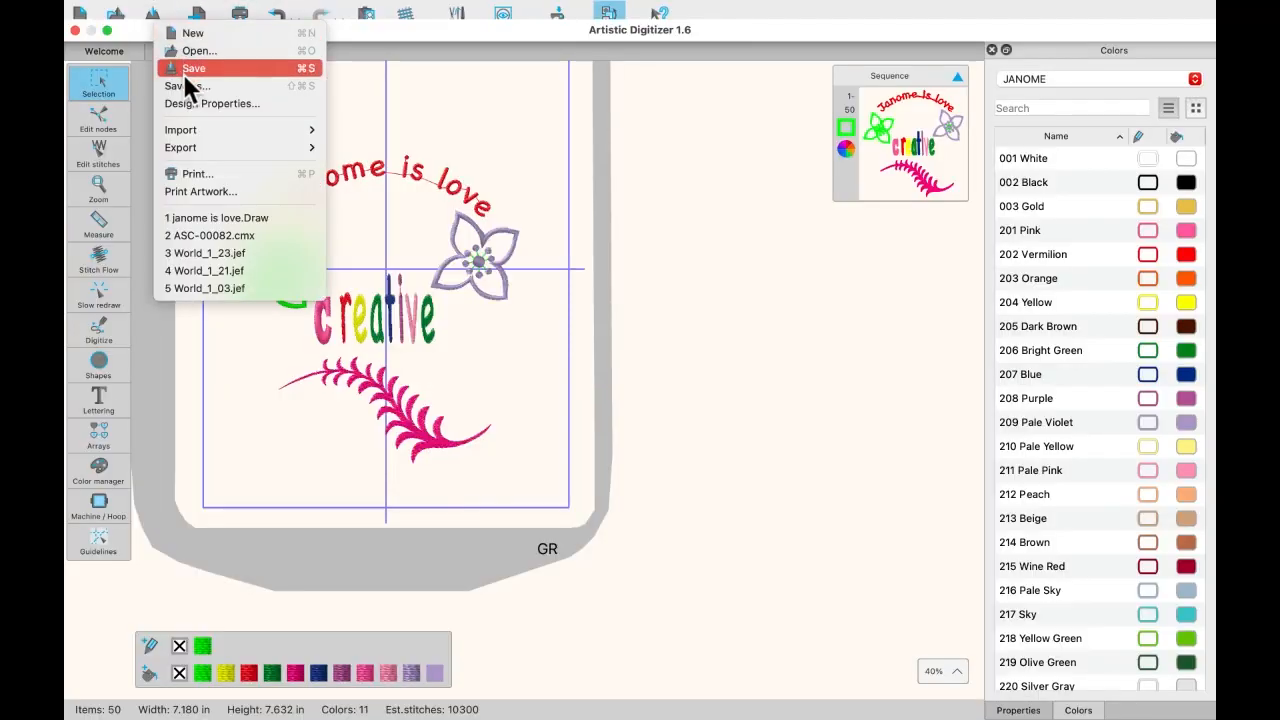
{"action": "mouse_move", "coordinate": [191, 151]}
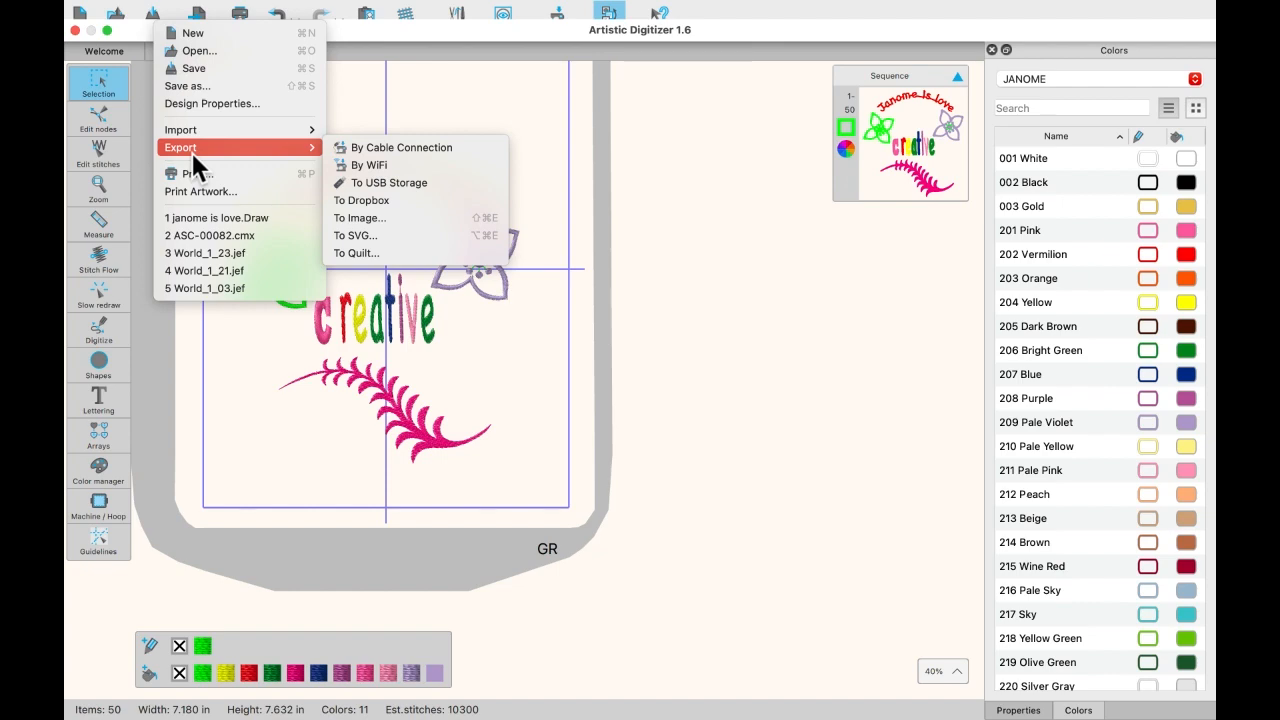
{"action": "mouse_move", "coordinate": [413, 14]}
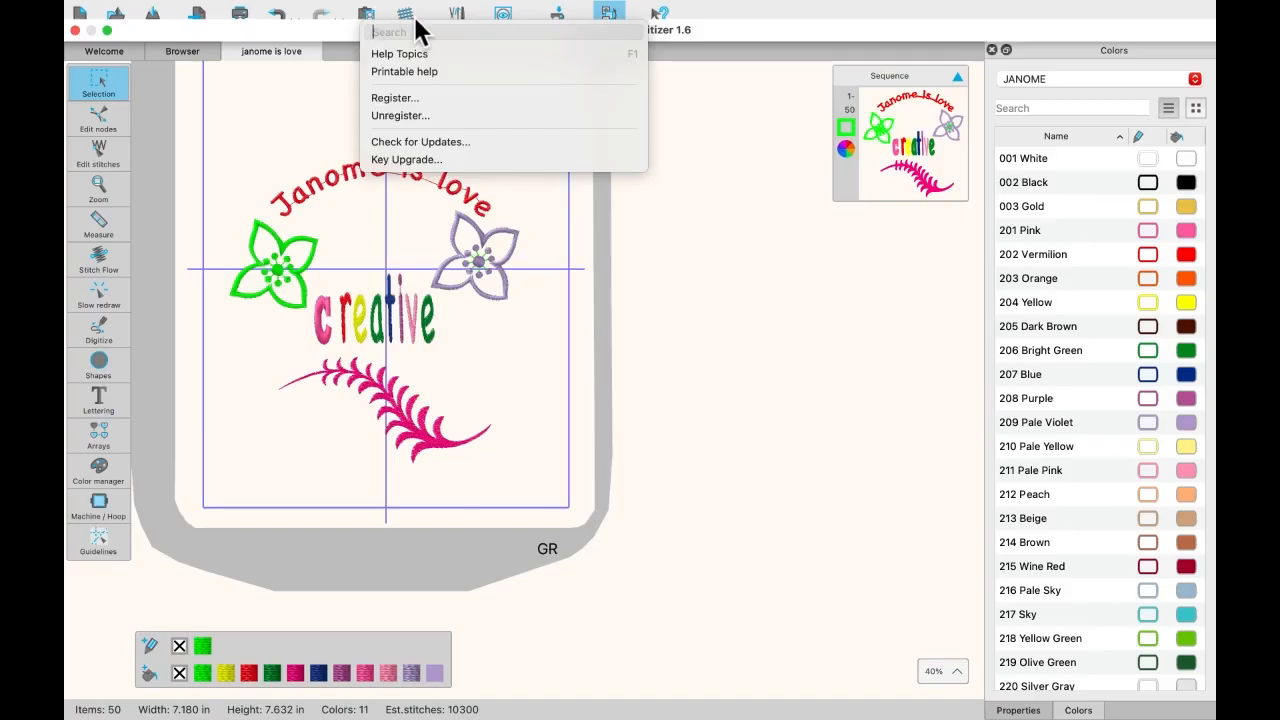
{"action": "left_click", "coordinate": [755, 204]}
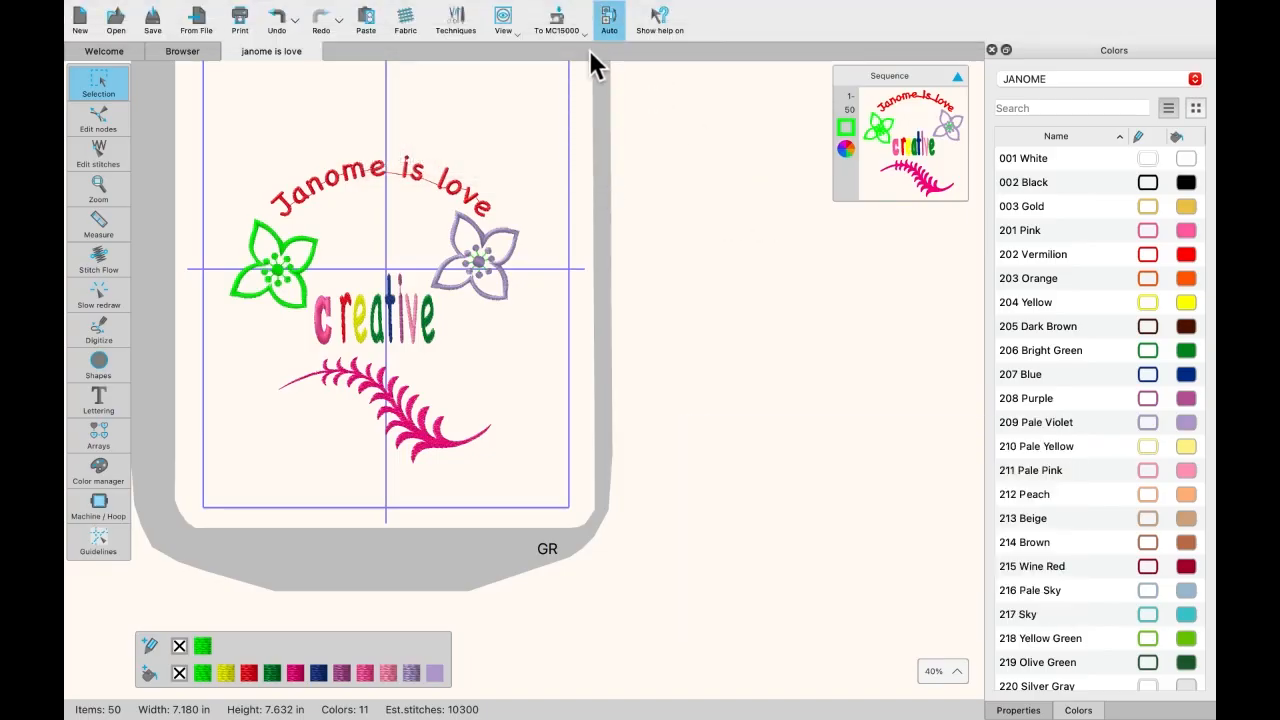
Step: Send the design over WiFi to the MC15000's Built-in memory as "janome is love" in JPX Generic (*.JPX) format
{"action": "left_click", "coordinate": [557, 22]}
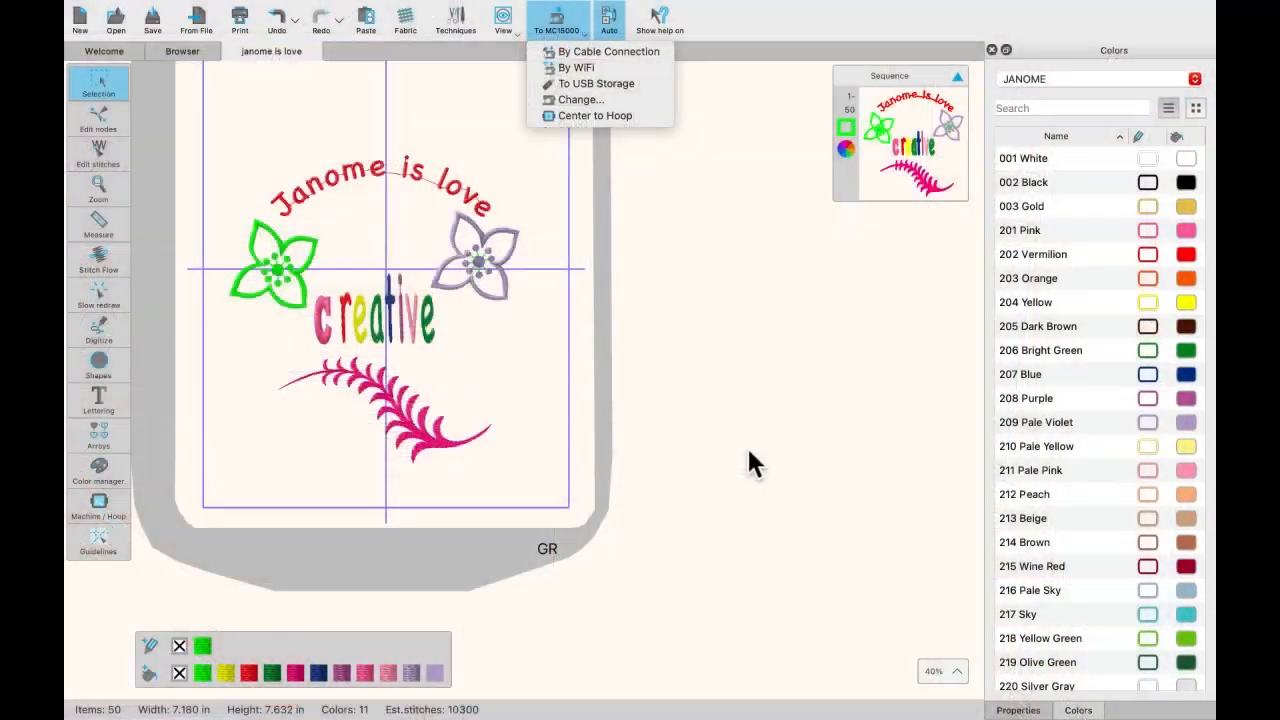
{"action": "left_click", "coordinate": [575, 67]}
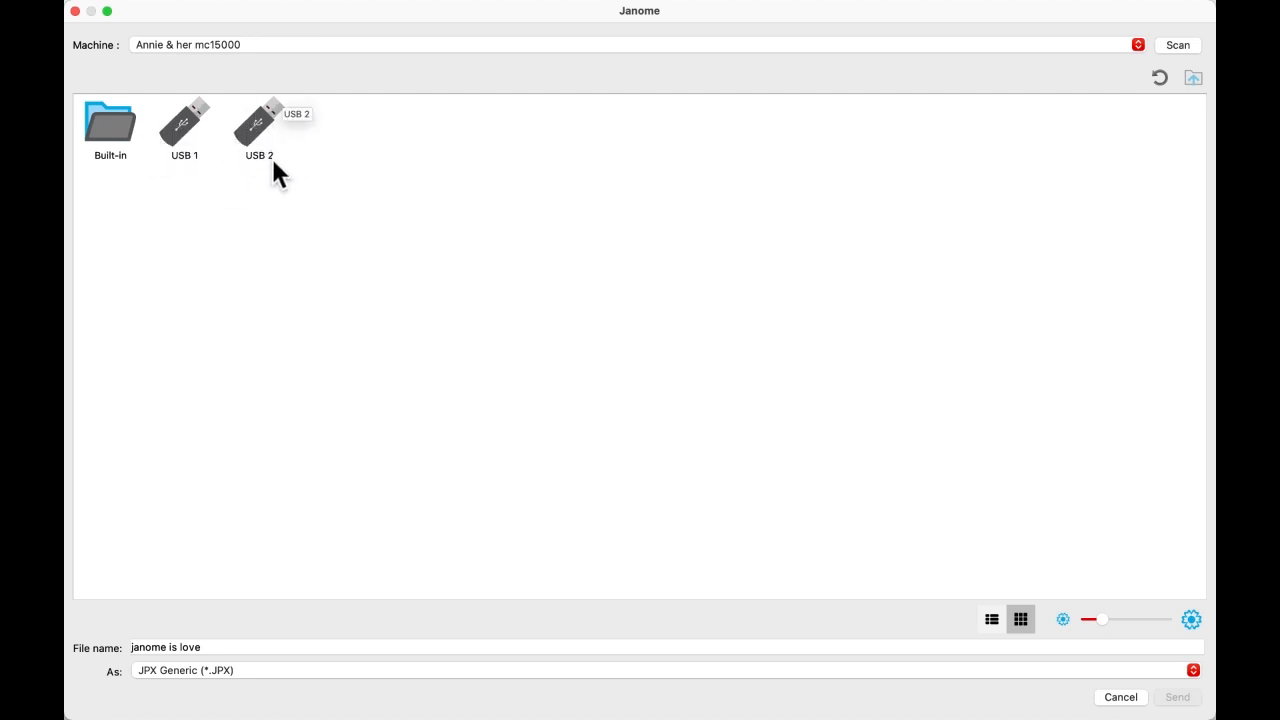
{"action": "double_click", "coordinate": [117, 130]}
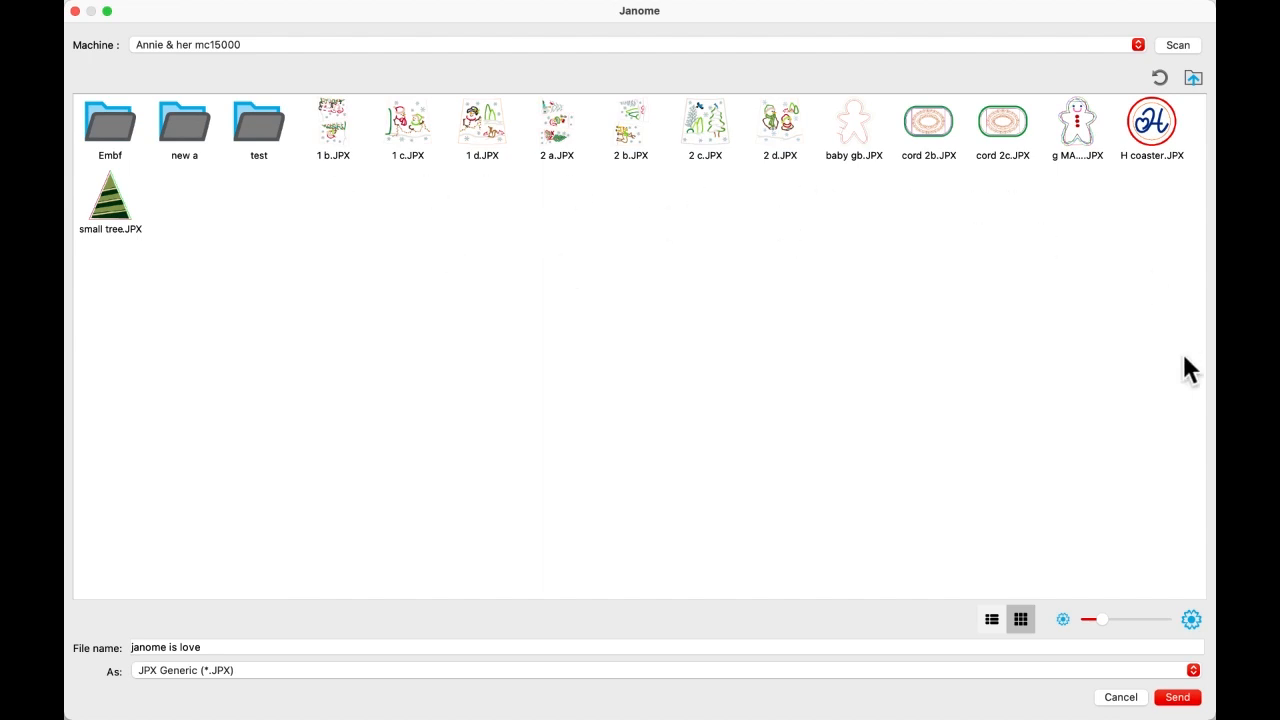
{"action": "left_click", "coordinate": [1177, 699]}
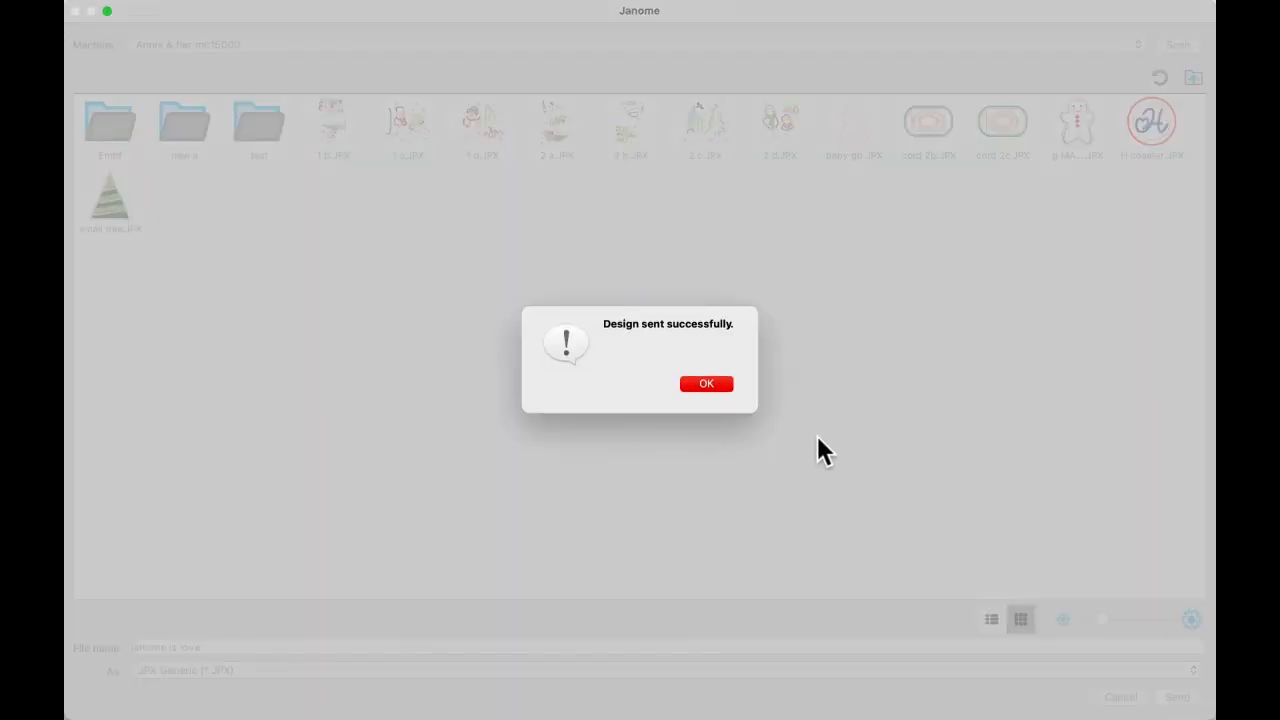
{"action": "left_click", "coordinate": [842, 436]}
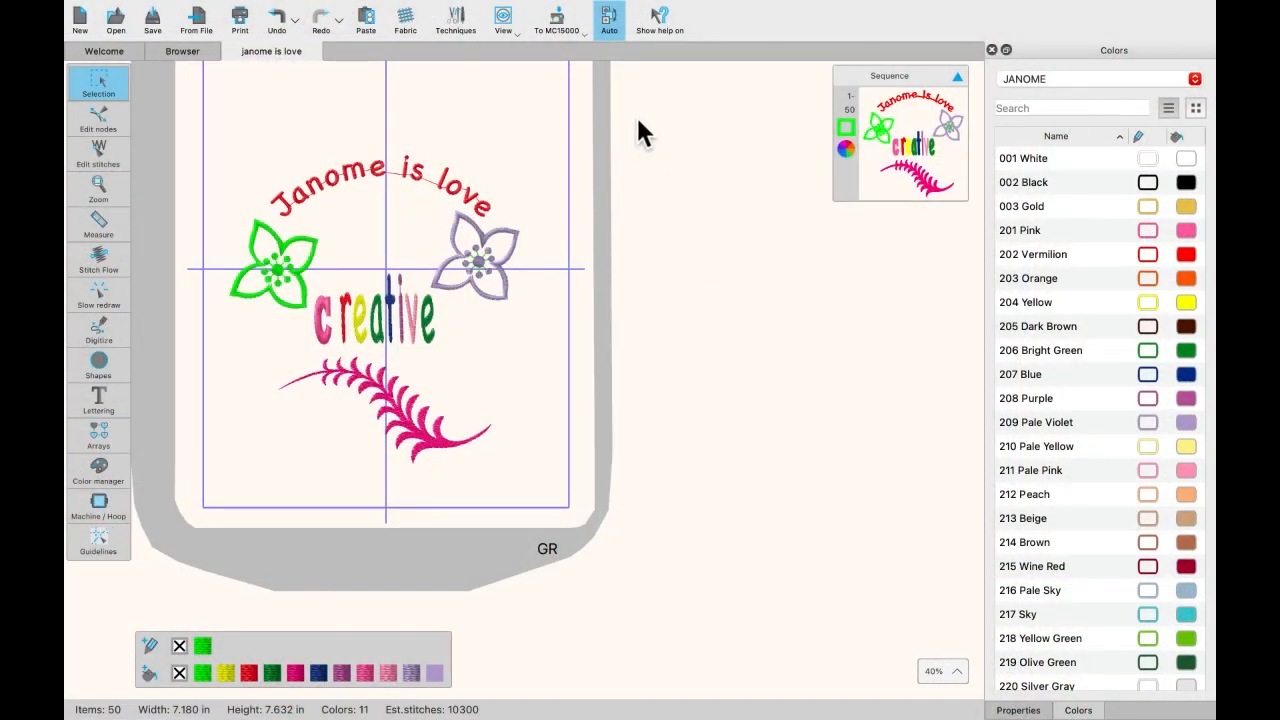
Step: Export the design to the root of the NO NAME USB drive as "a janome is love" in JPX Generic (*.JPX) format
{"action": "left_click", "coordinate": [563, 28]}
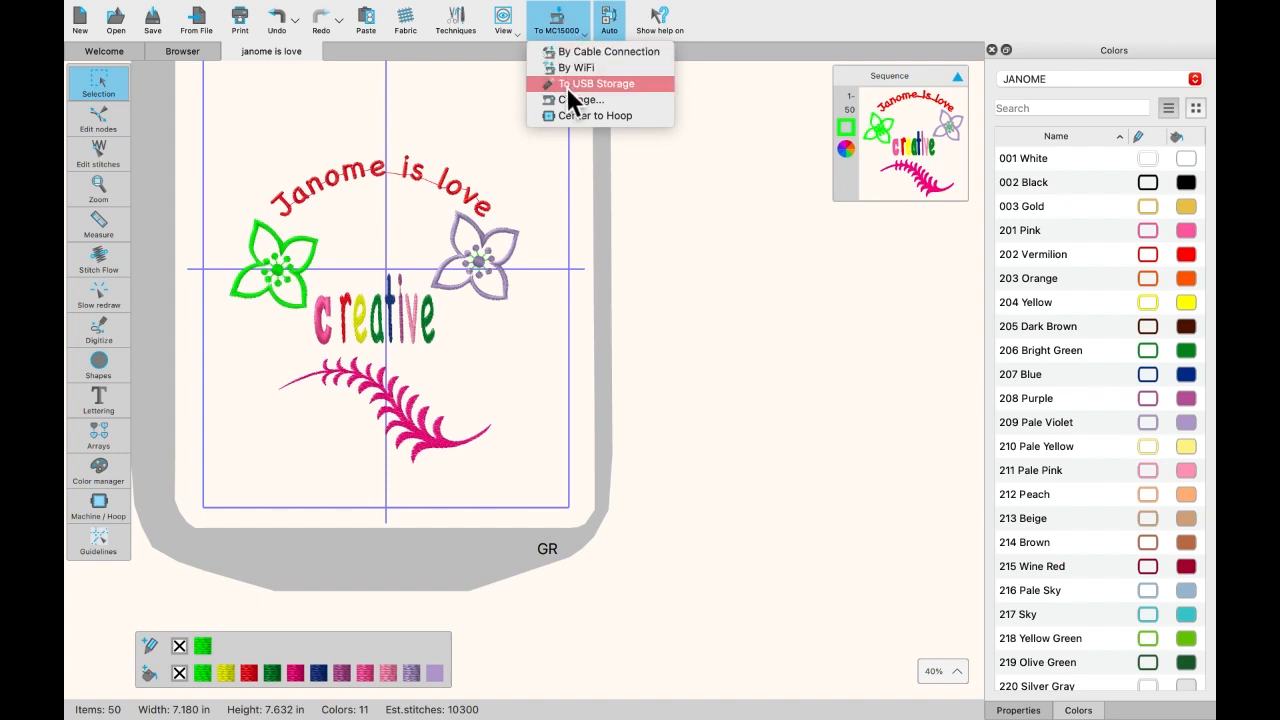
{"action": "left_click", "coordinate": [566, 87]}
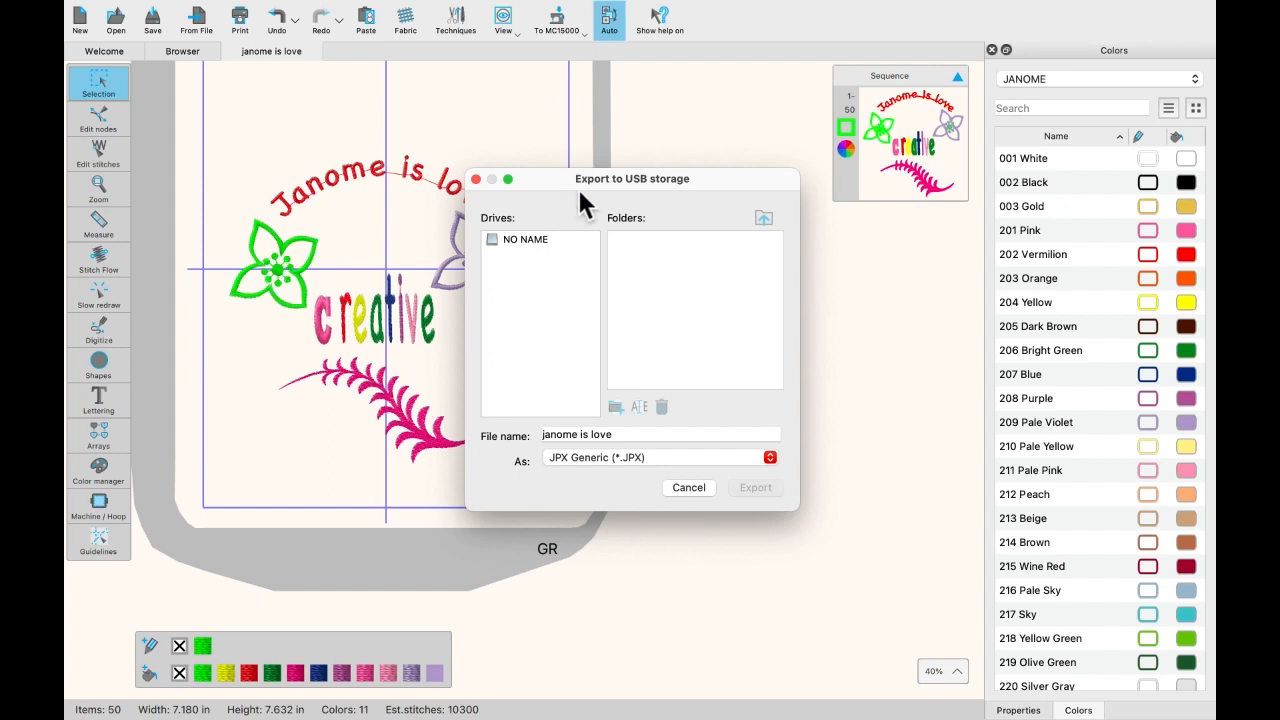
{"action": "left_click", "coordinate": [516, 240]}
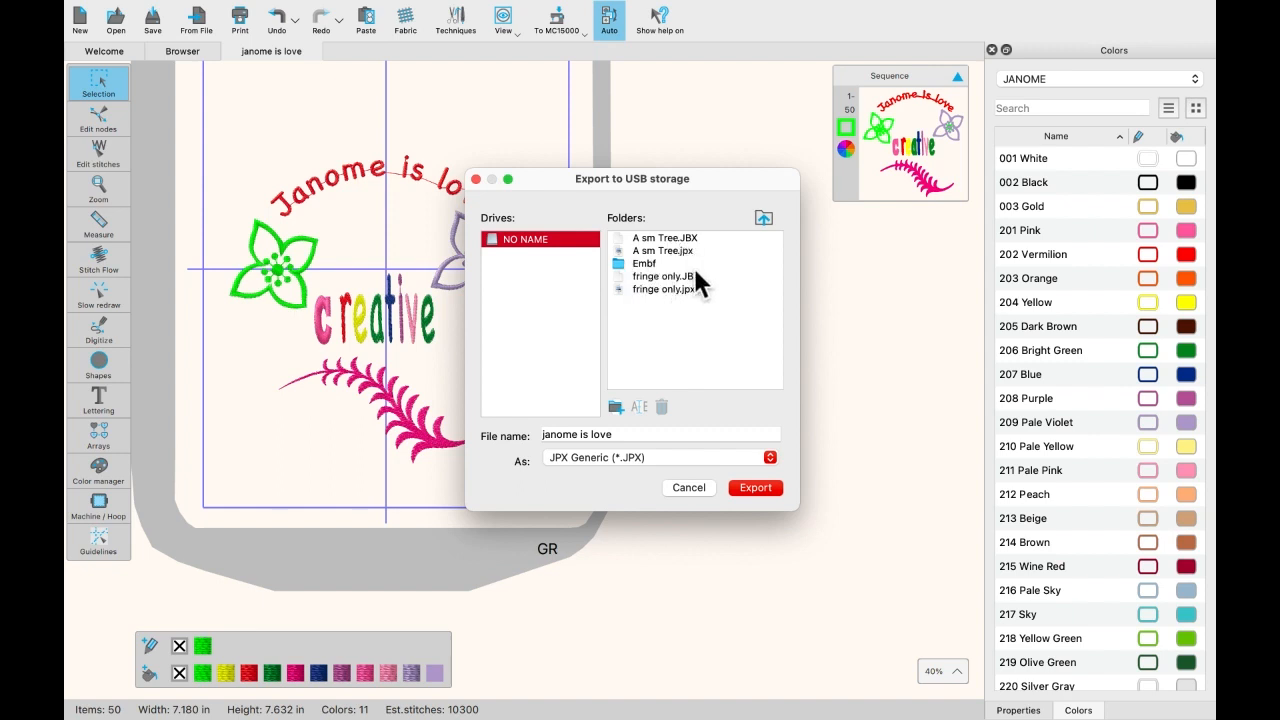
{"action": "left_click", "coordinate": [644, 264]}
{"action": "double_click", "coordinate": [644, 264]}
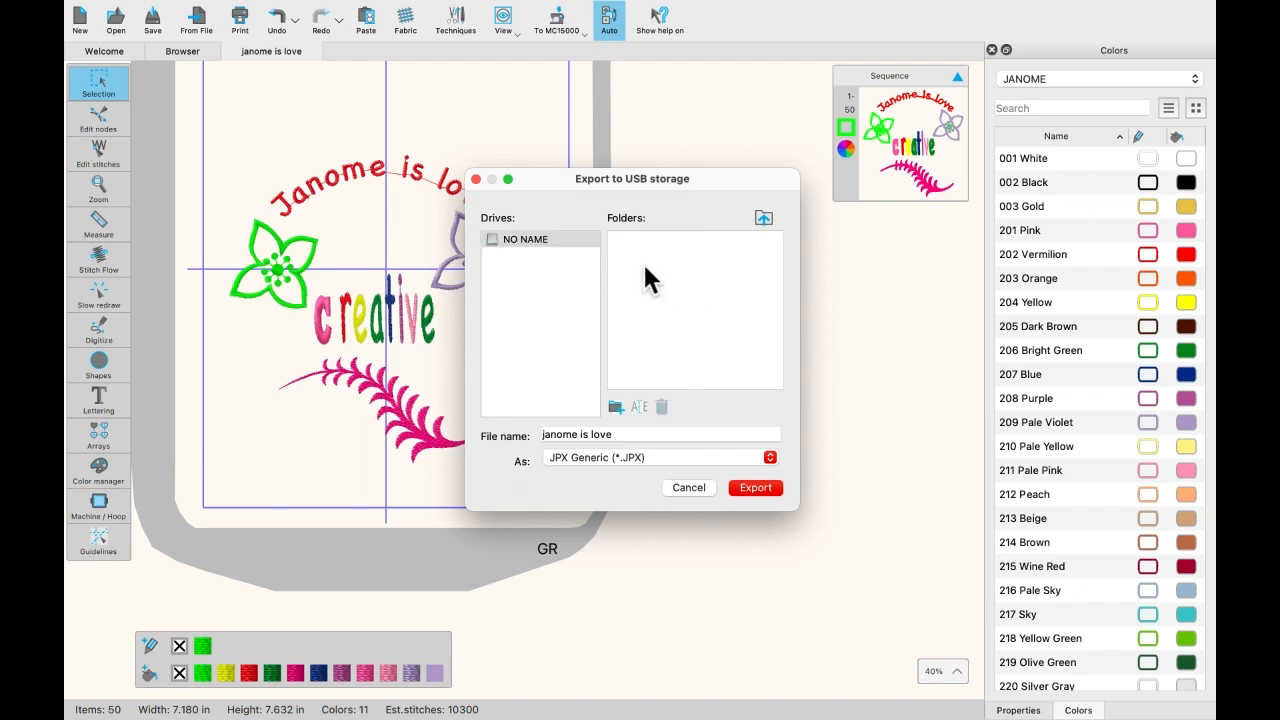
{"action": "left_click", "coordinate": [762, 218]}
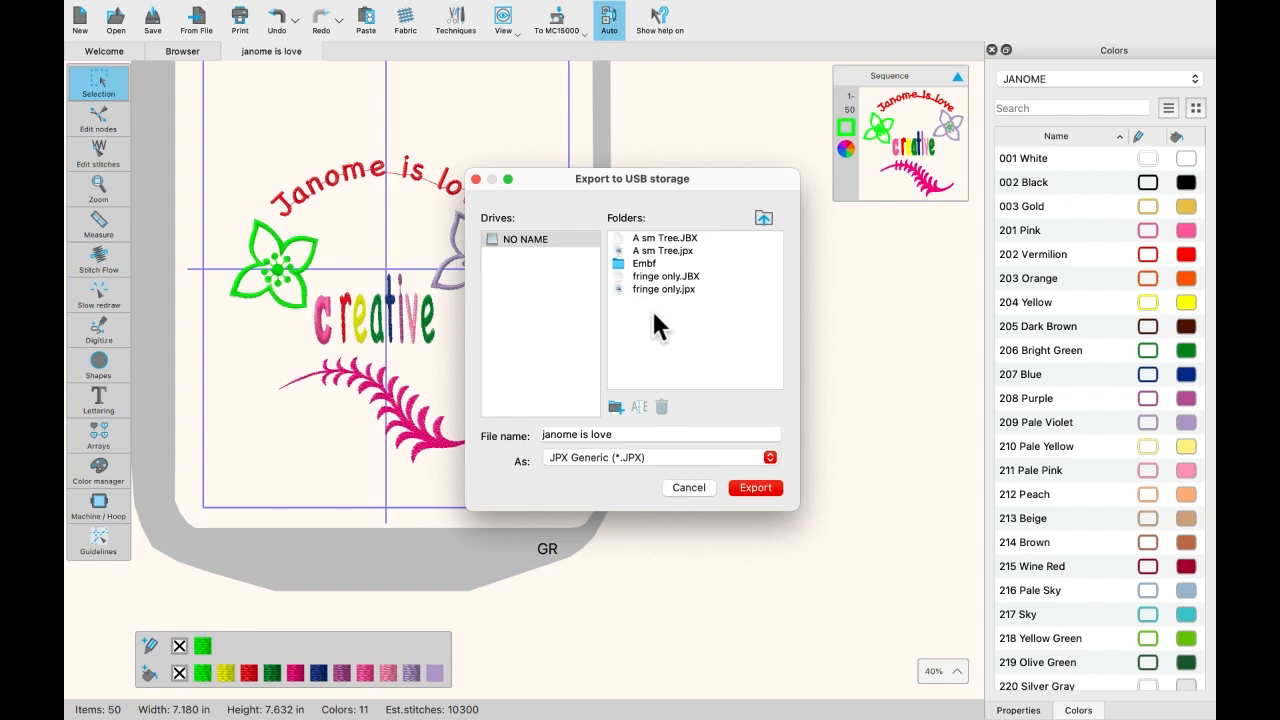
{"action": "left_click", "coordinate": [542, 434]}
{"action": "type", "text": "j"}
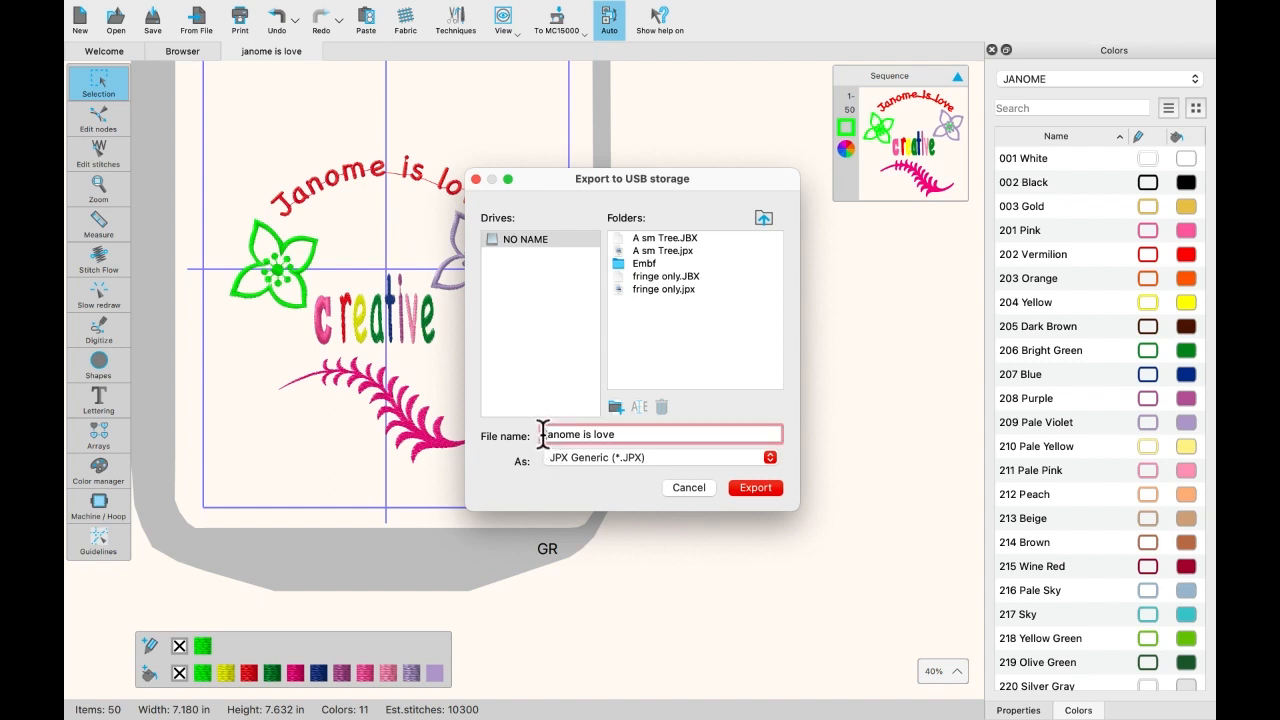
{"action": "type", "text": "Ja"}
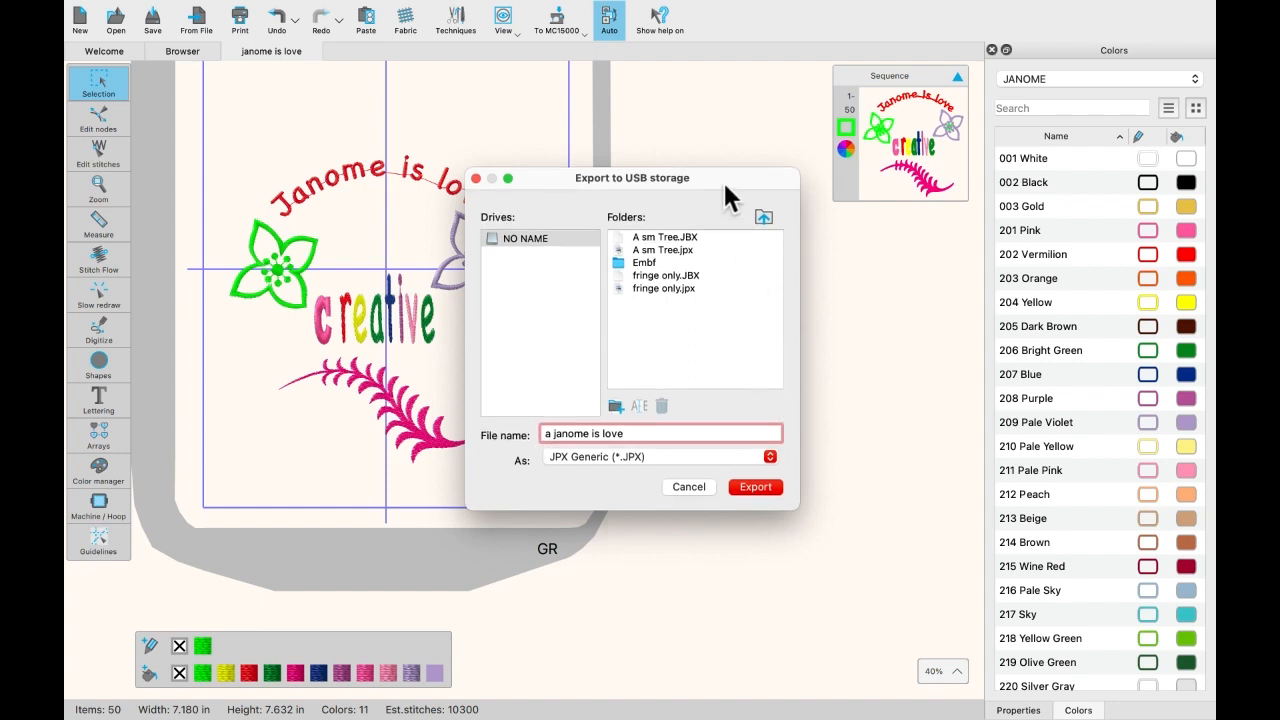
{"action": "left_click_drag", "start_coordinate": [722, 180], "coordinate": [612, 136]}
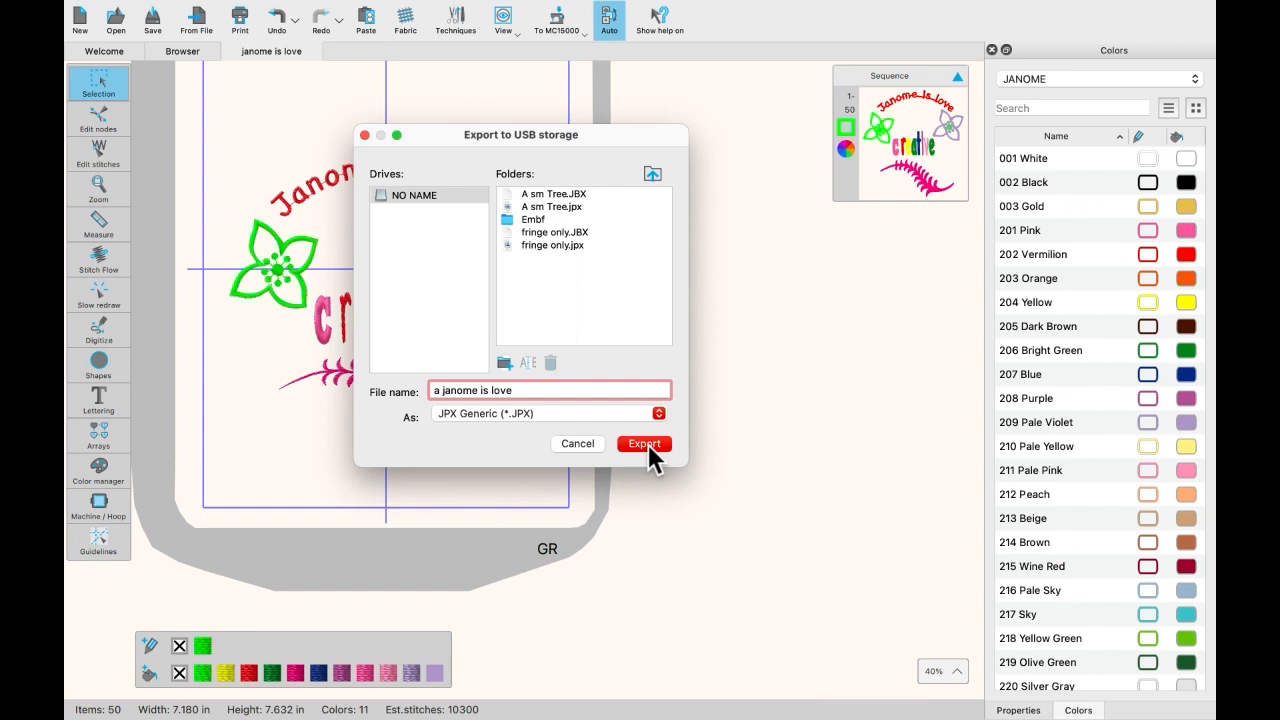
{"action": "left_click", "coordinate": [645, 444]}
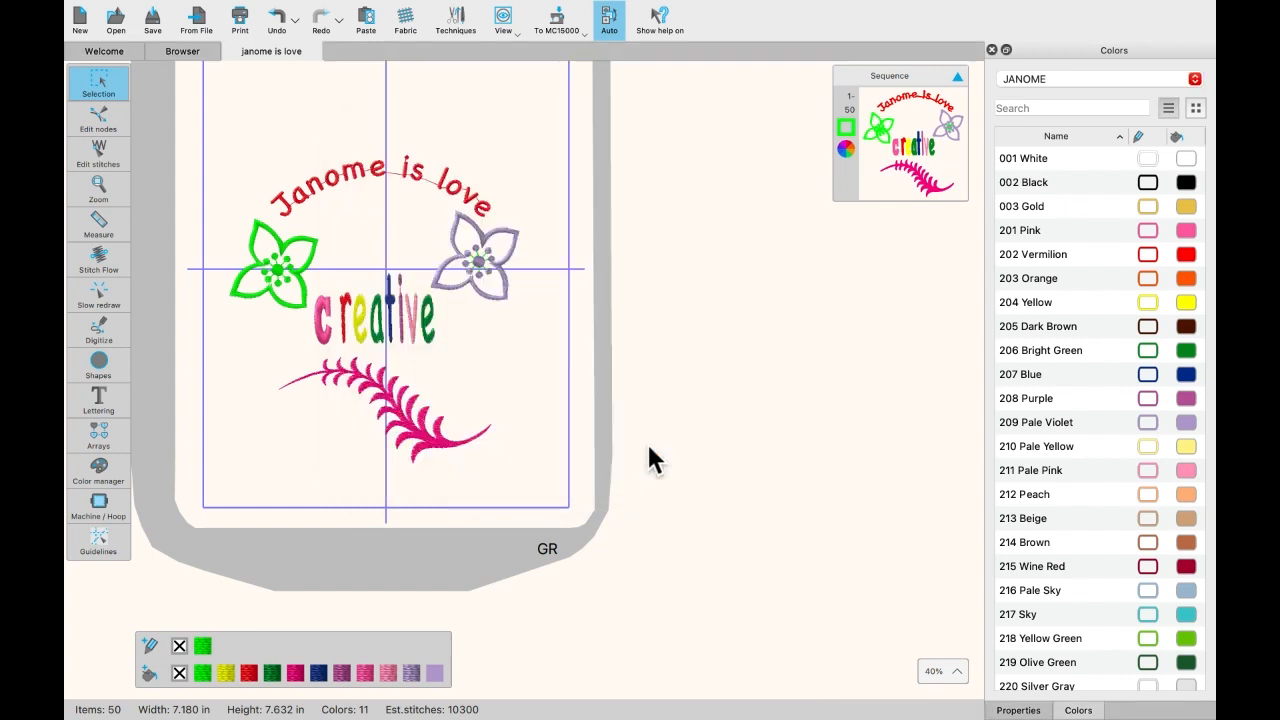
Step: Check the NO NAME drive's contents and the available file formats for USB export, without exporting again
{"action": "left_click", "coordinate": [575, 36]}
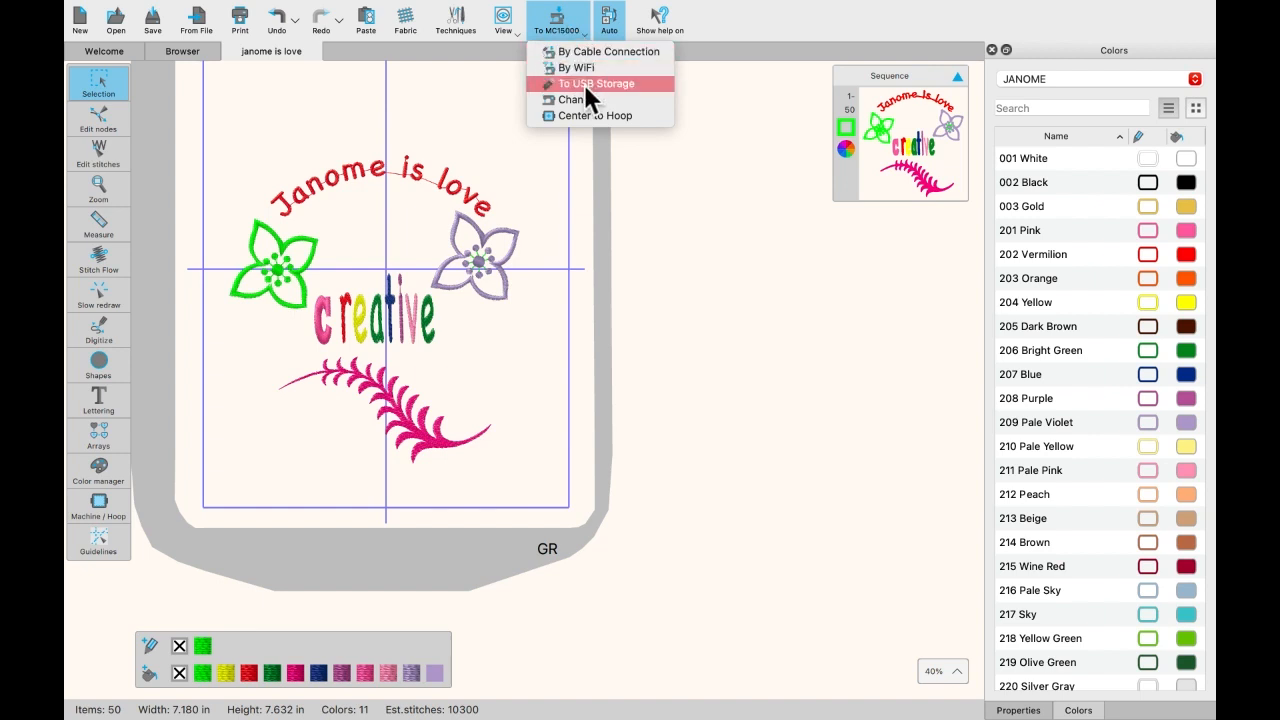
{"action": "left_click", "coordinate": [584, 84]}
{"action": "left_click", "coordinate": [537, 240]}
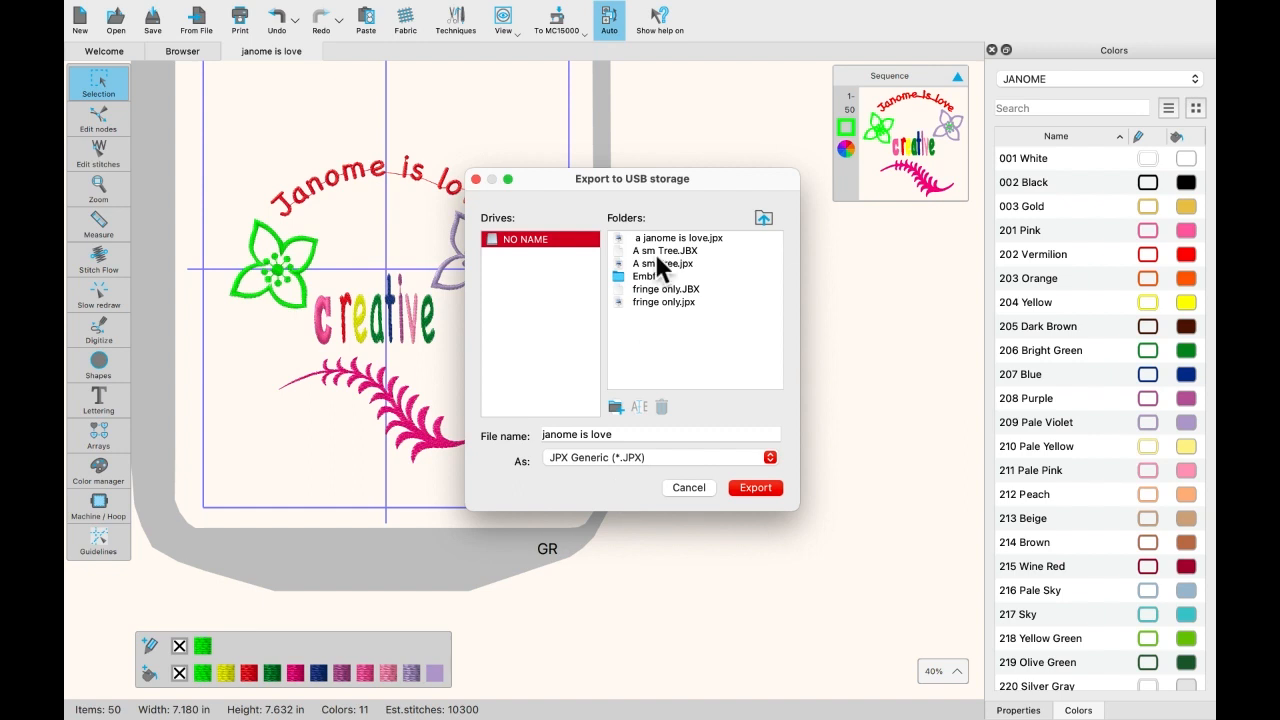
{"action": "left_click_drag", "start_coordinate": [726, 176], "coordinate": [619, 96]}
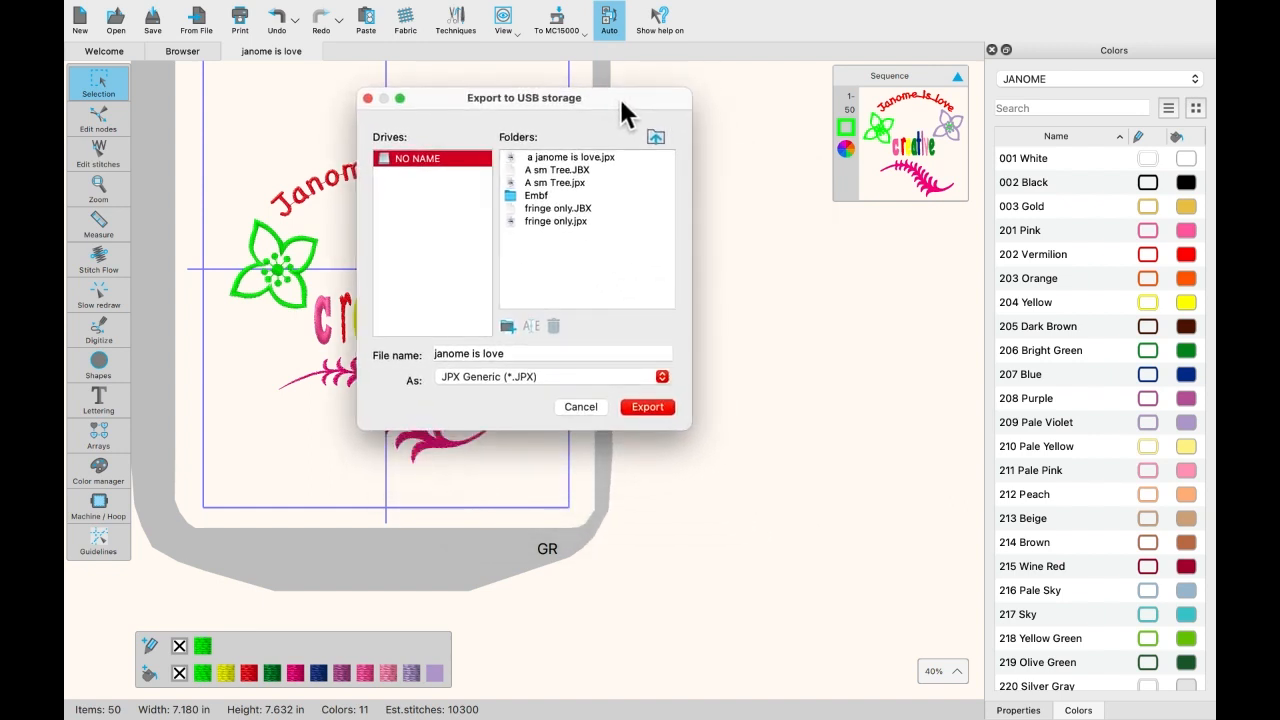
{"action": "left_click", "coordinate": [663, 376]}
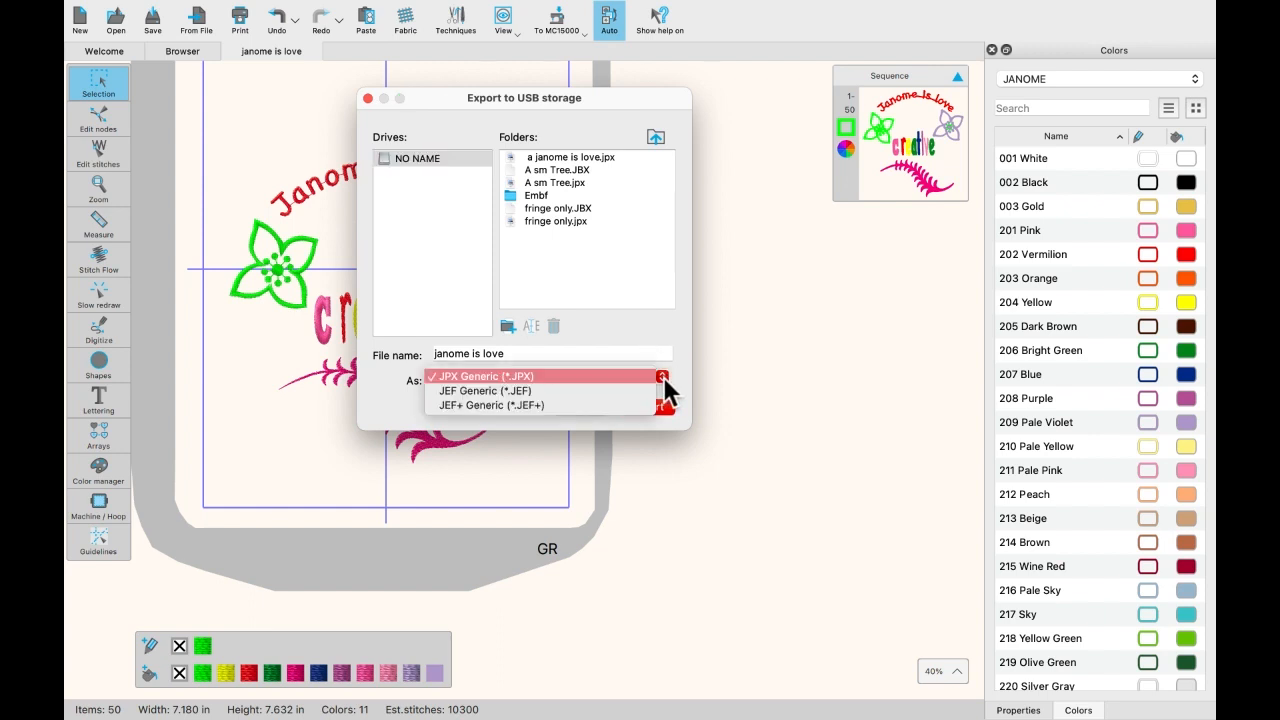
{"action": "left_click", "coordinate": [663, 376]}
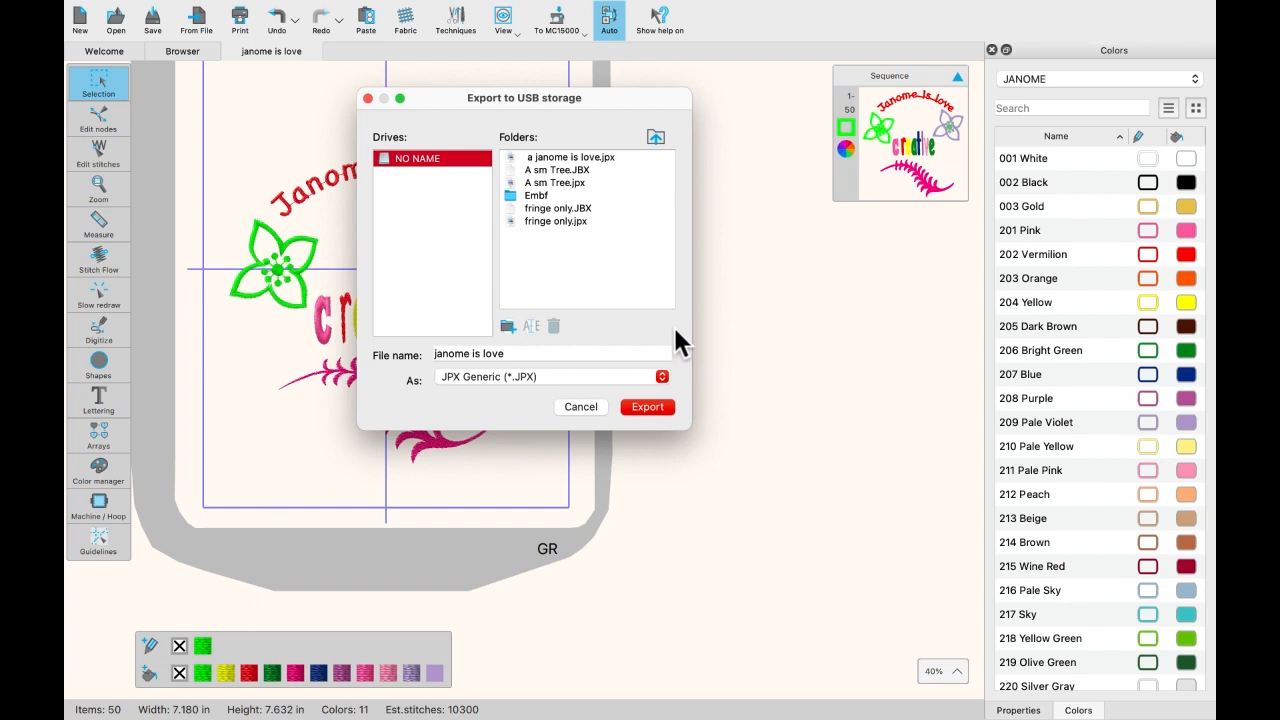
{"action": "left_click", "coordinate": [580, 407]}
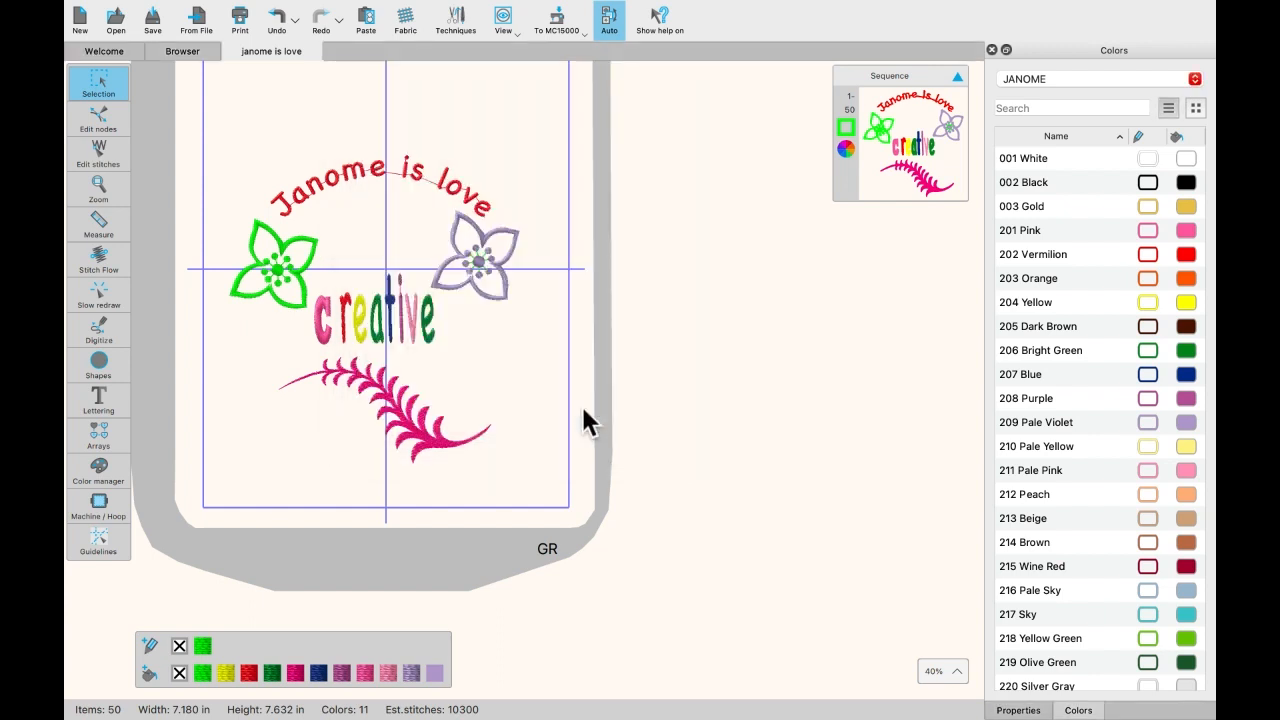
Step: Send the design by cable connection to the machine's Built-in memory as "jb anome is love" in JPX Generic (*.JPX) format
{"action": "left_click", "coordinate": [553, 24]}
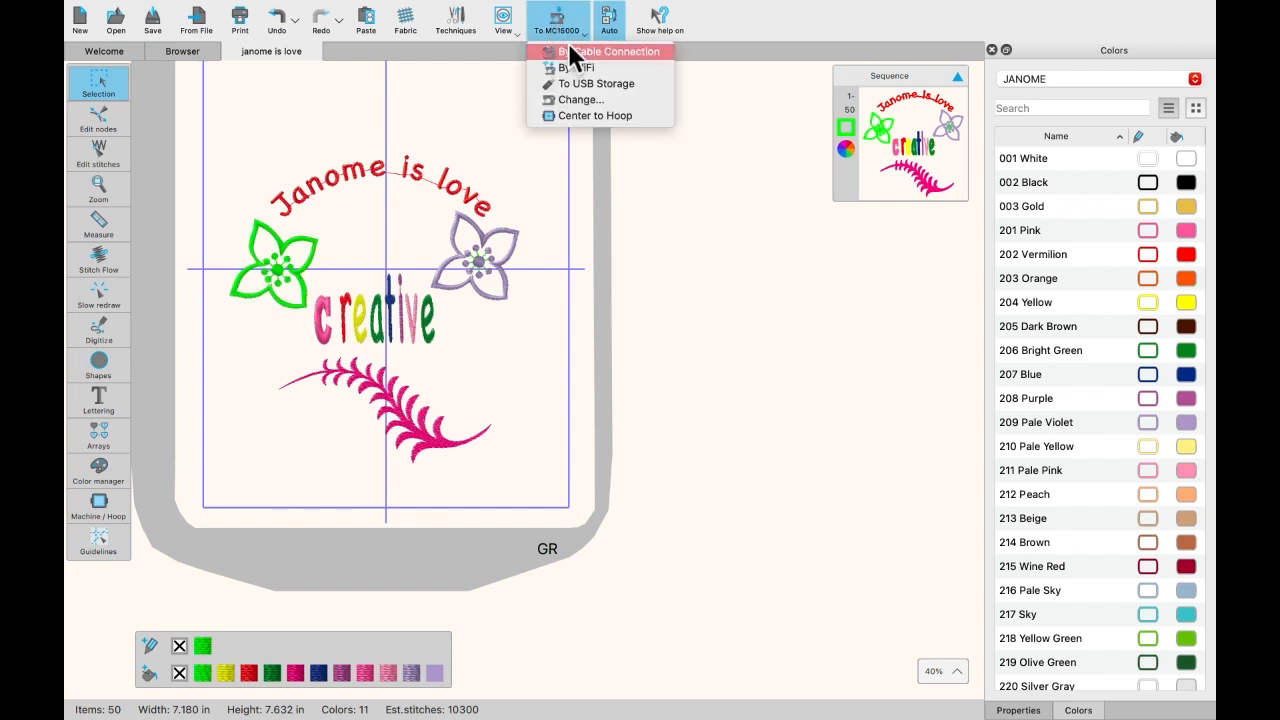
{"action": "left_click", "coordinate": [574, 52]}
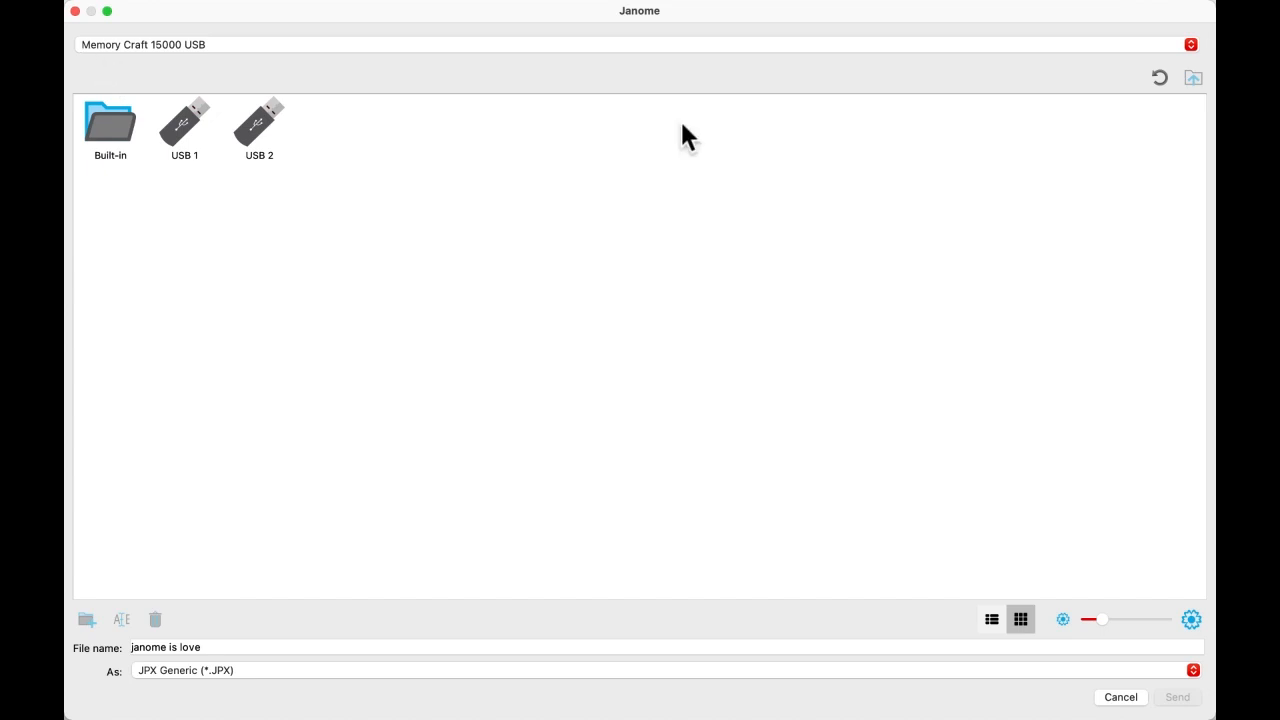
{"action": "double_click", "coordinate": [107, 133]}
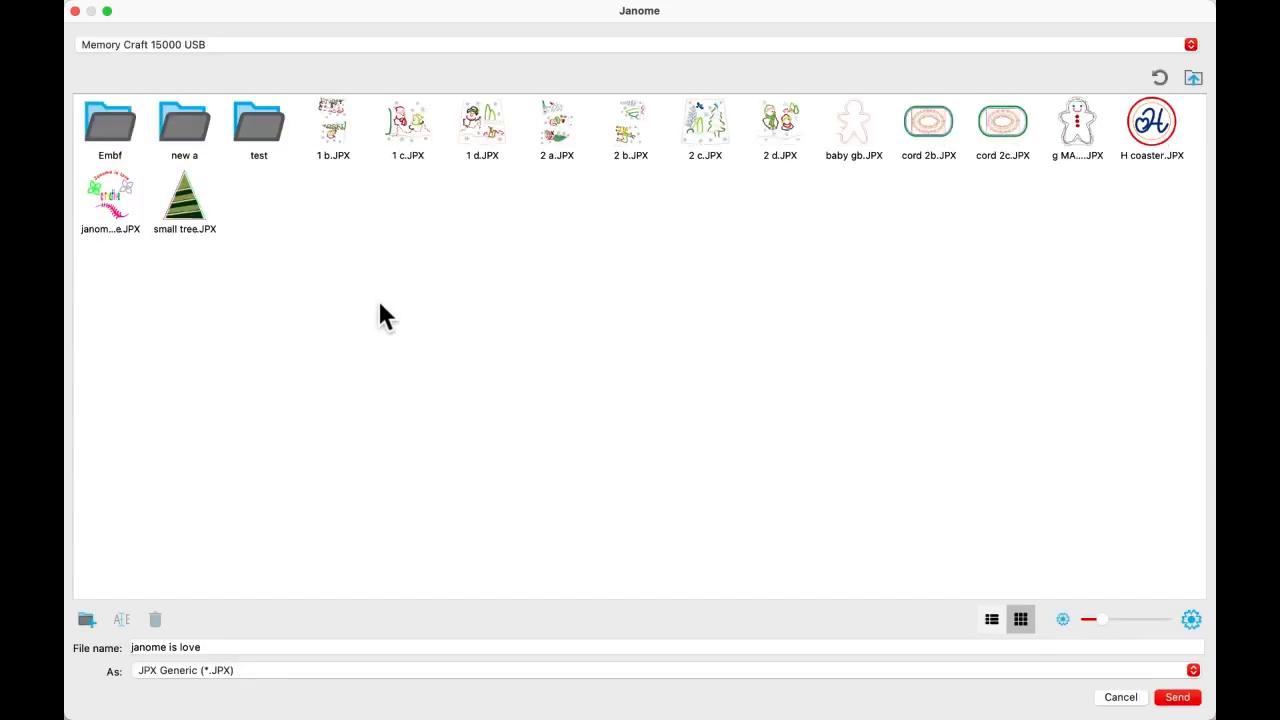
{"action": "left_click", "coordinate": [133, 648]}
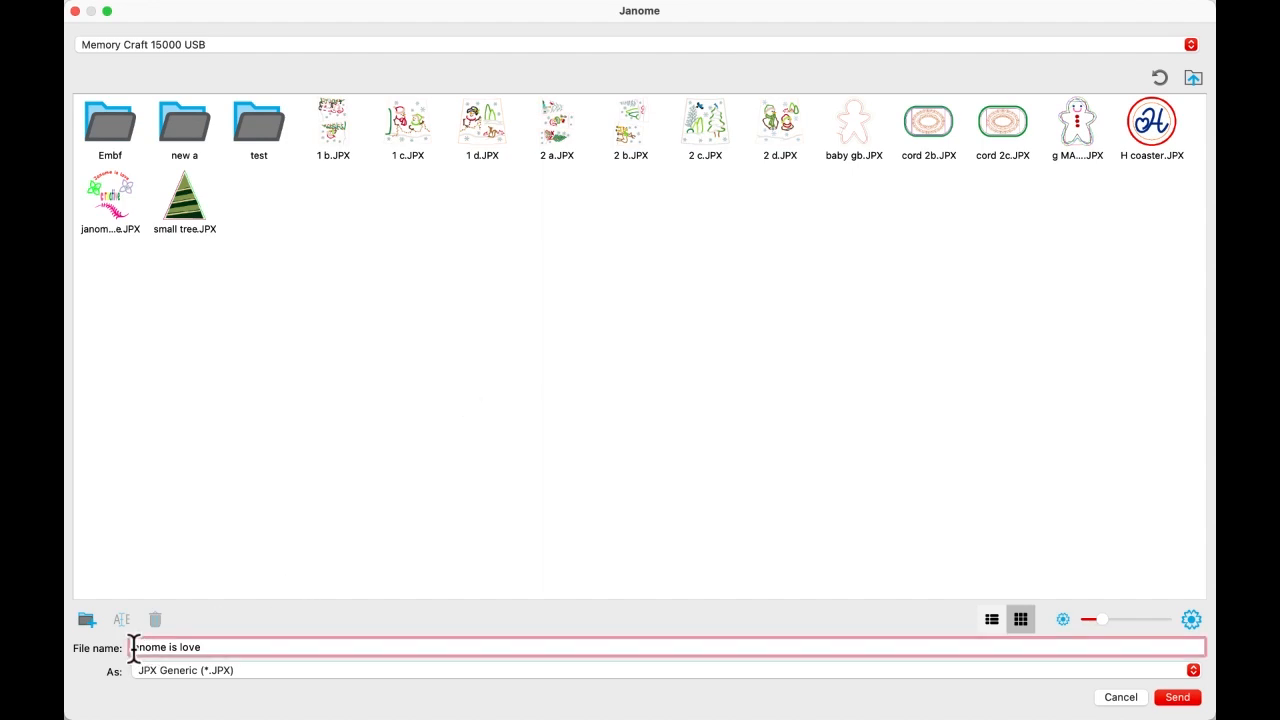
{"action": "type", "text": "a"}
{"action": "type", "text": "b"}
{"action": "left_click", "coordinate": [1179, 699]}
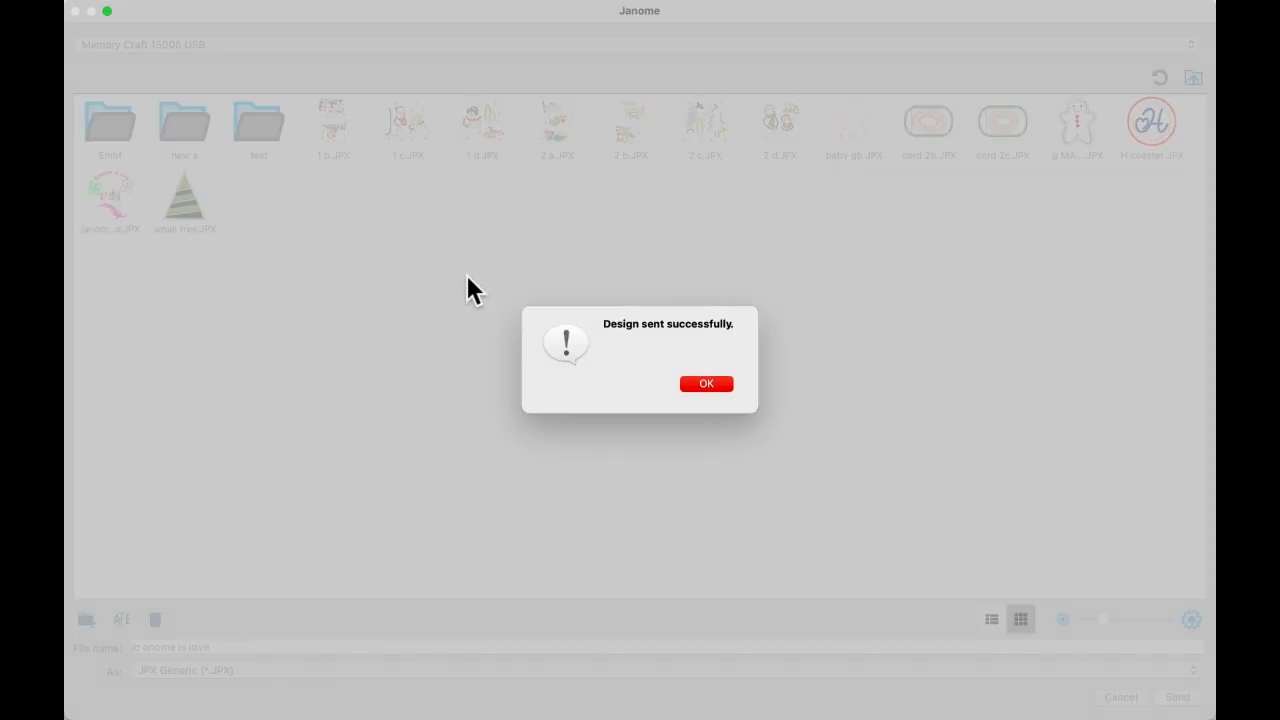
{"action": "left_click", "coordinate": [709, 382]}
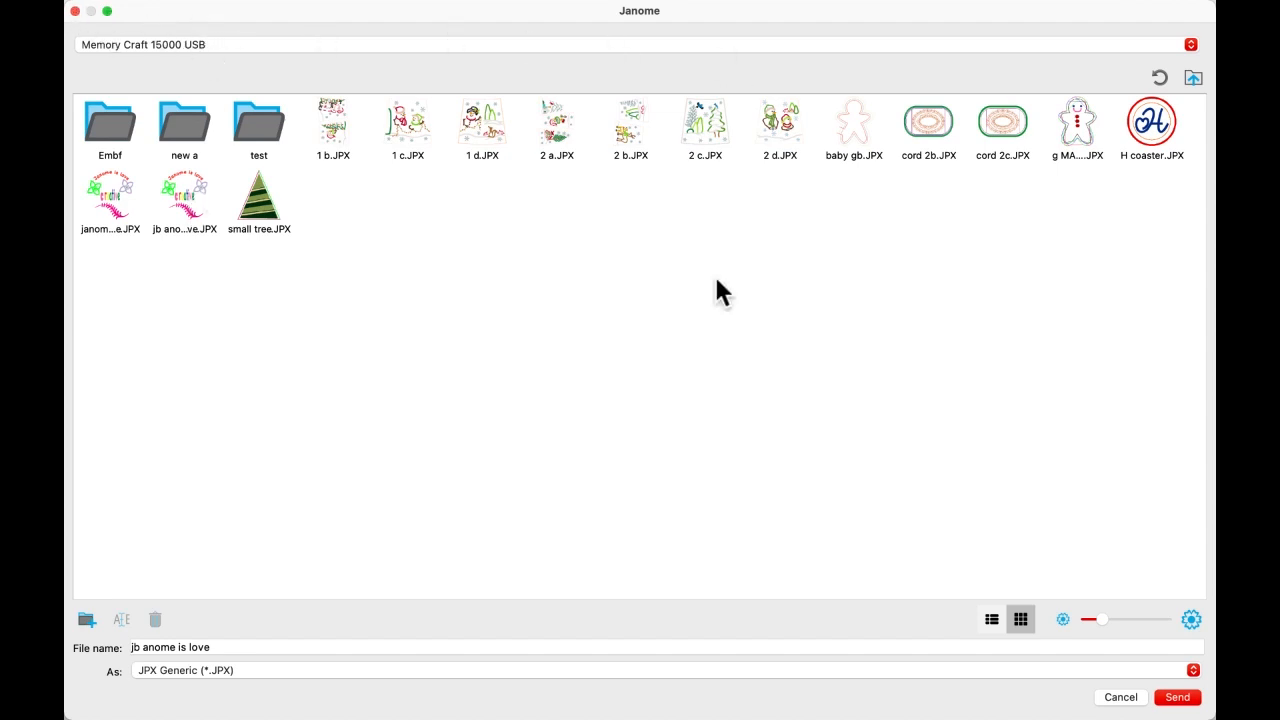
{"action": "left_click", "coordinate": [1119, 699]}
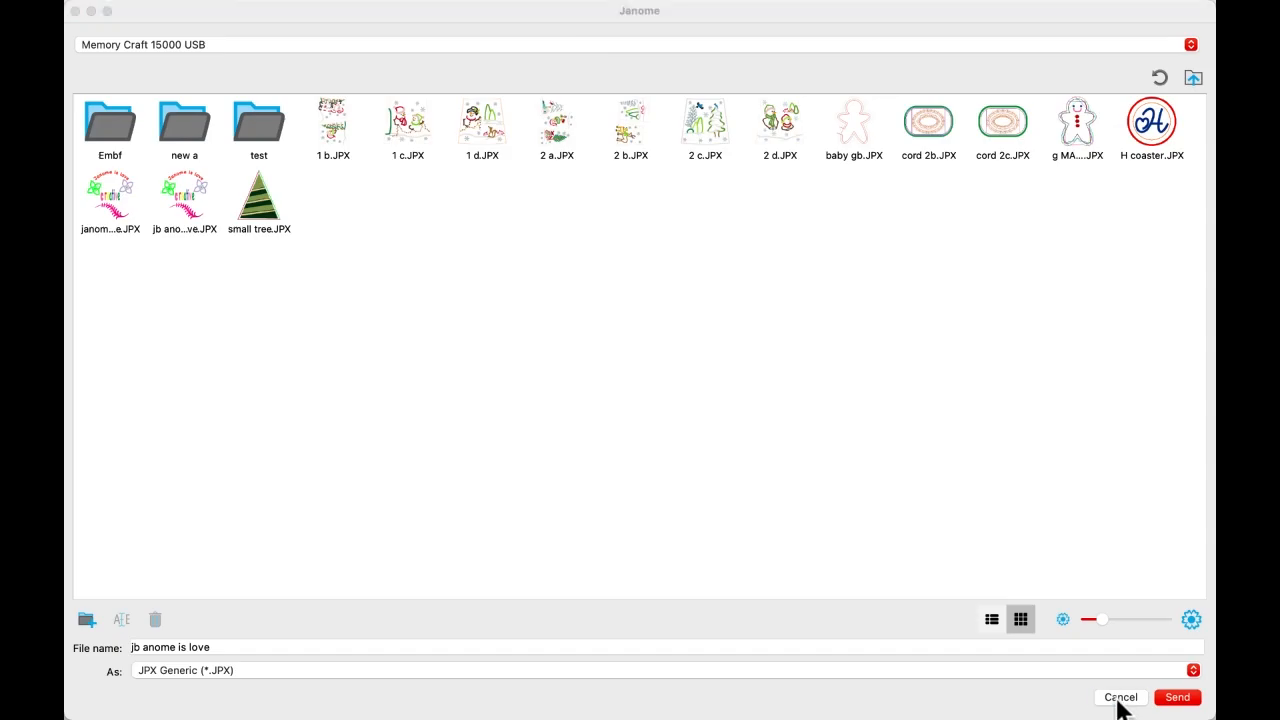
Step: Check which machines are available for sending by cable connection, without sending the design
{"action": "left_click", "coordinate": [567, 22]}
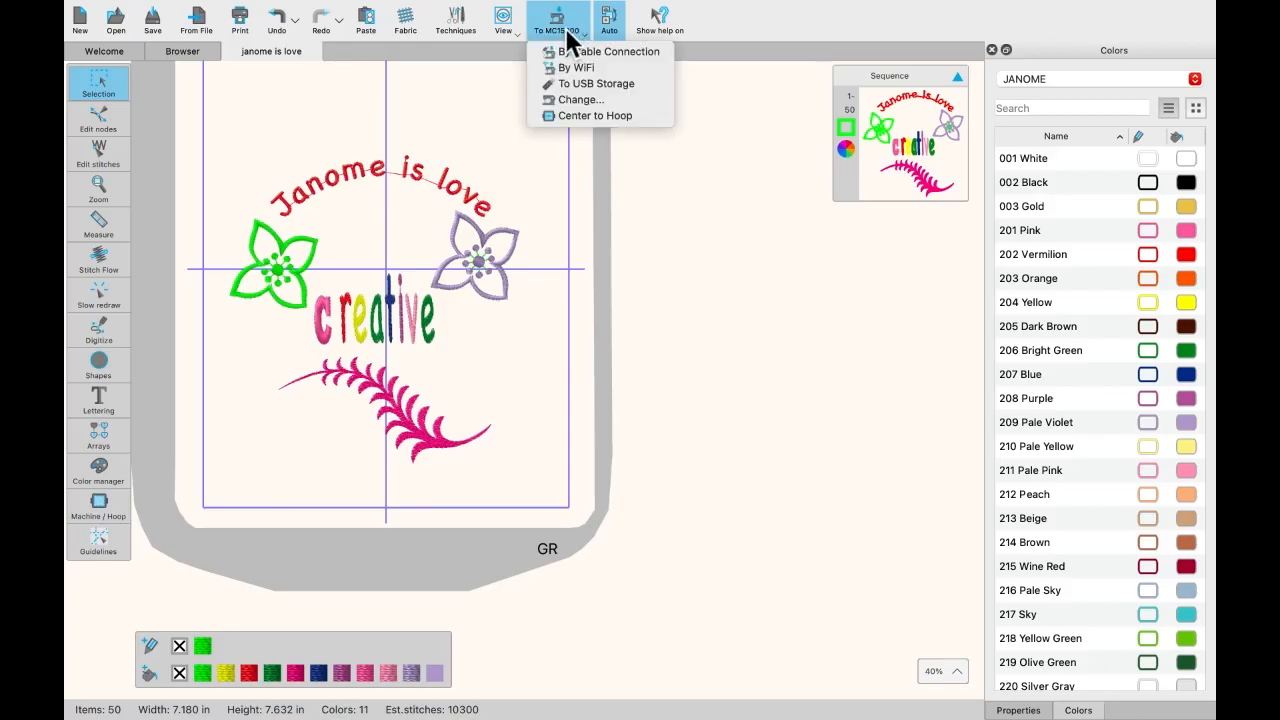
{"action": "left_click", "coordinate": [621, 50]}
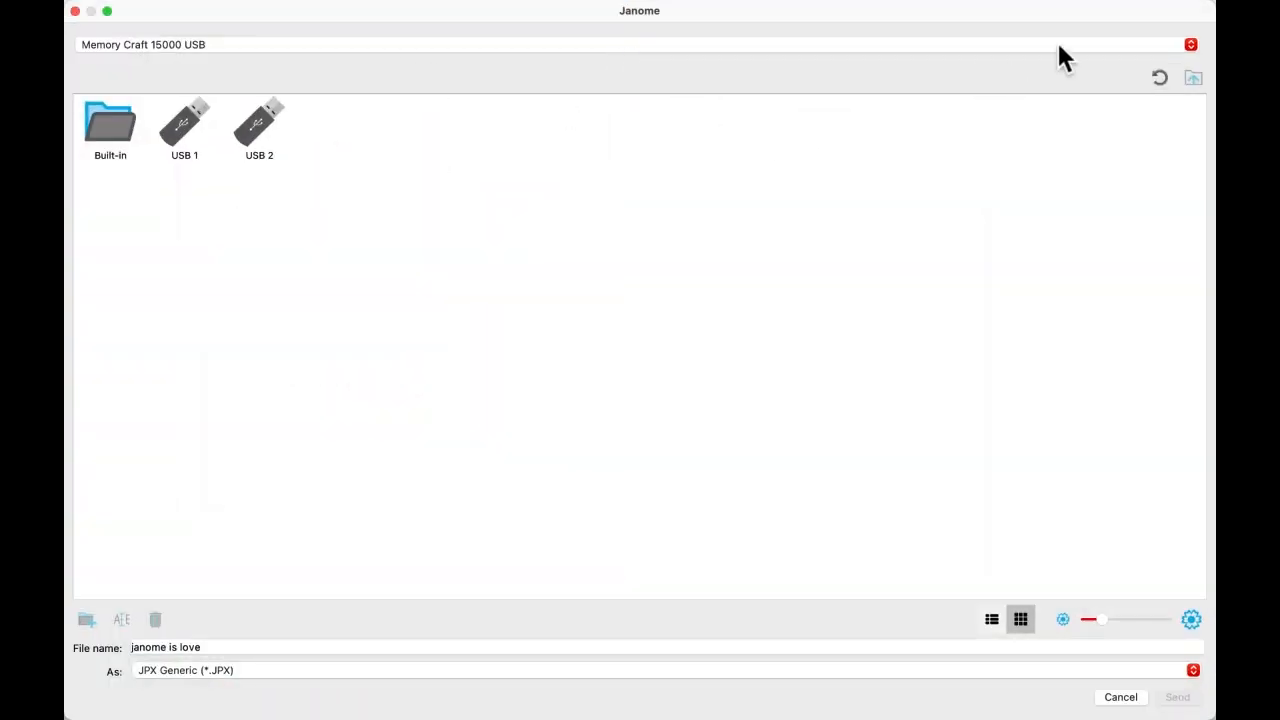
{"action": "left_click", "coordinate": [1190, 45]}
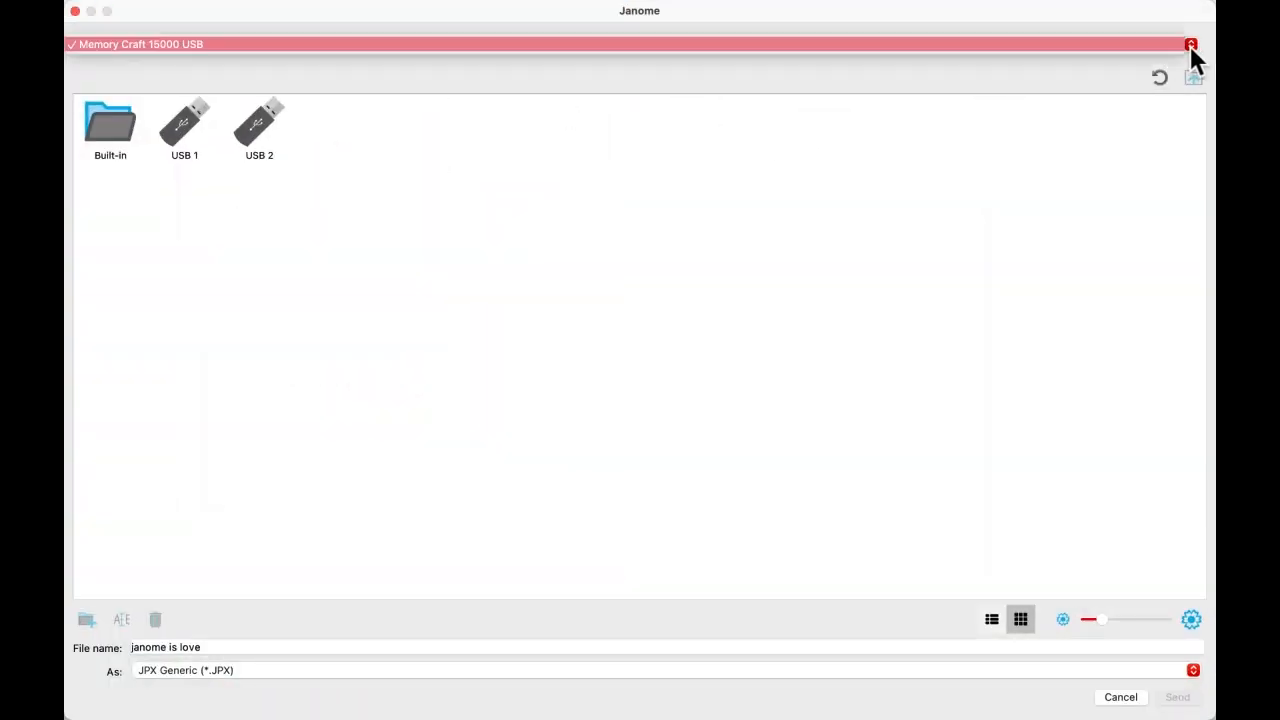
{"action": "left_click", "coordinate": [1193, 45]}
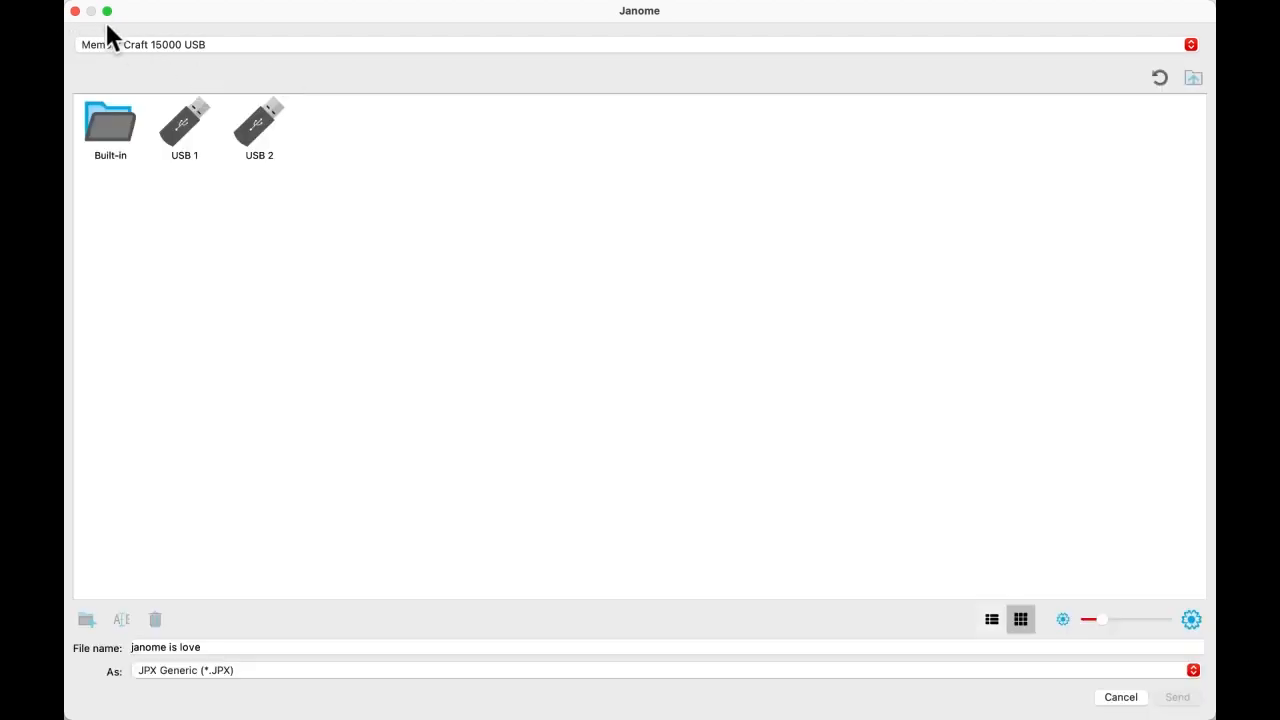
{"action": "left_click", "coordinate": [75, 11]}
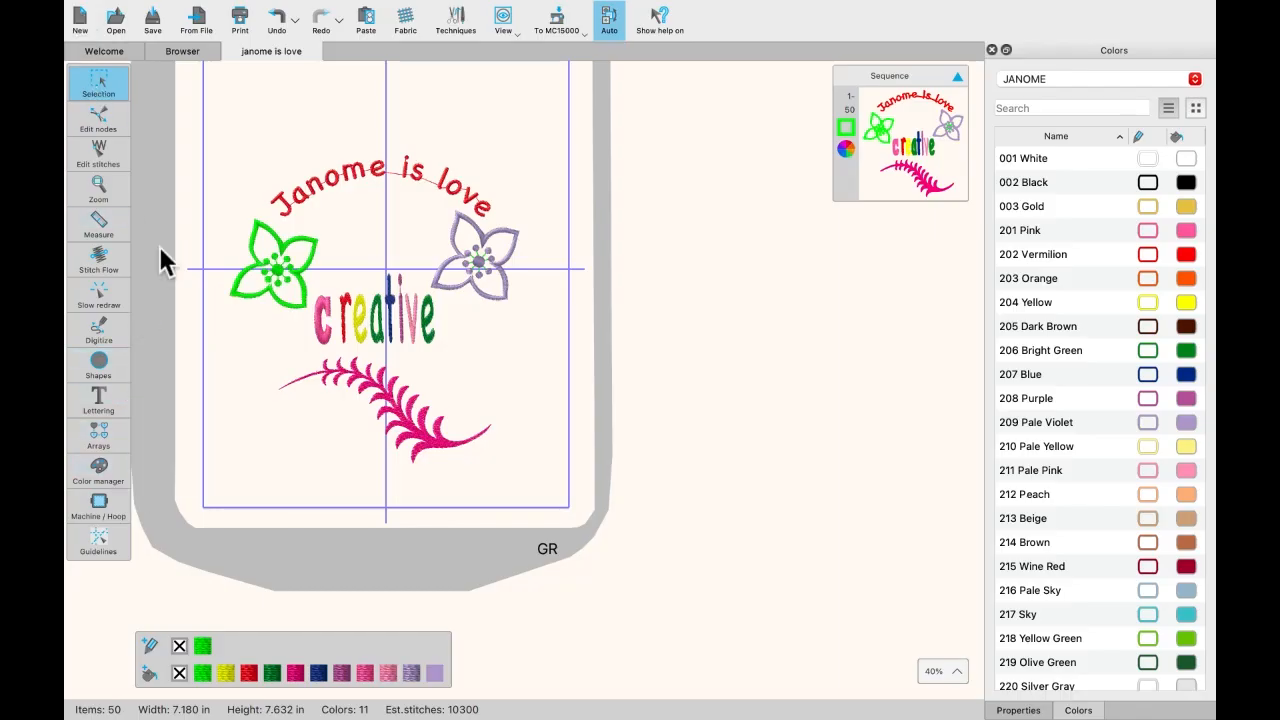
Step: View the MC15000's built-in, USB 1 and USB 2 drives among the devices in the design browser
{"action": "left_click", "coordinate": [181, 52]}
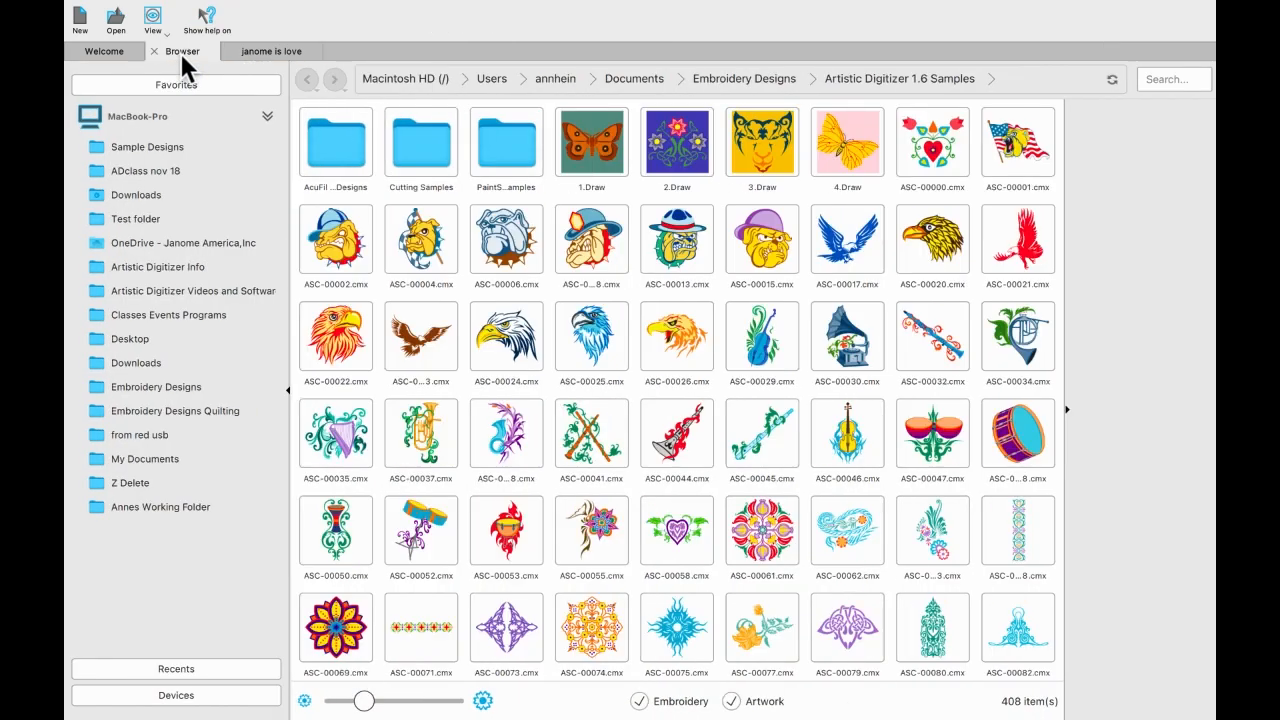
{"action": "left_click", "coordinate": [170, 696]}
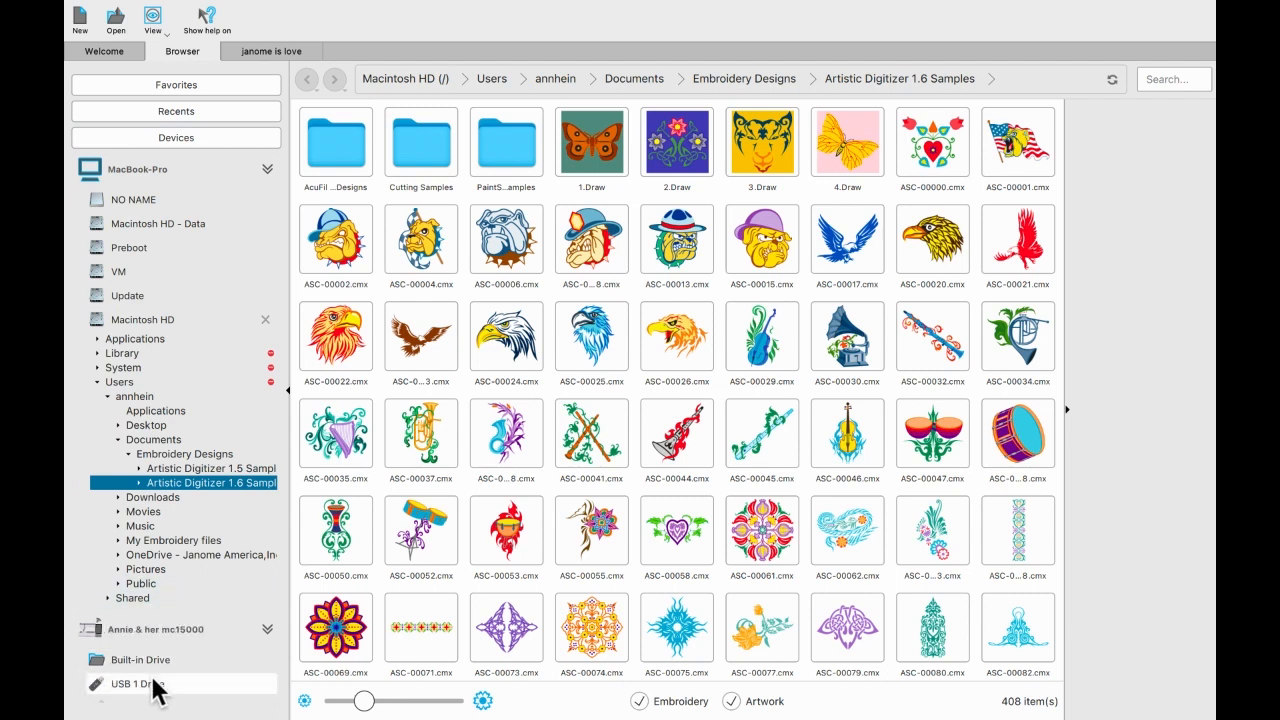
{"action": "scroll", "coordinate": [165, 675], "scroll_direction": "down", "scroll_amount": 3}
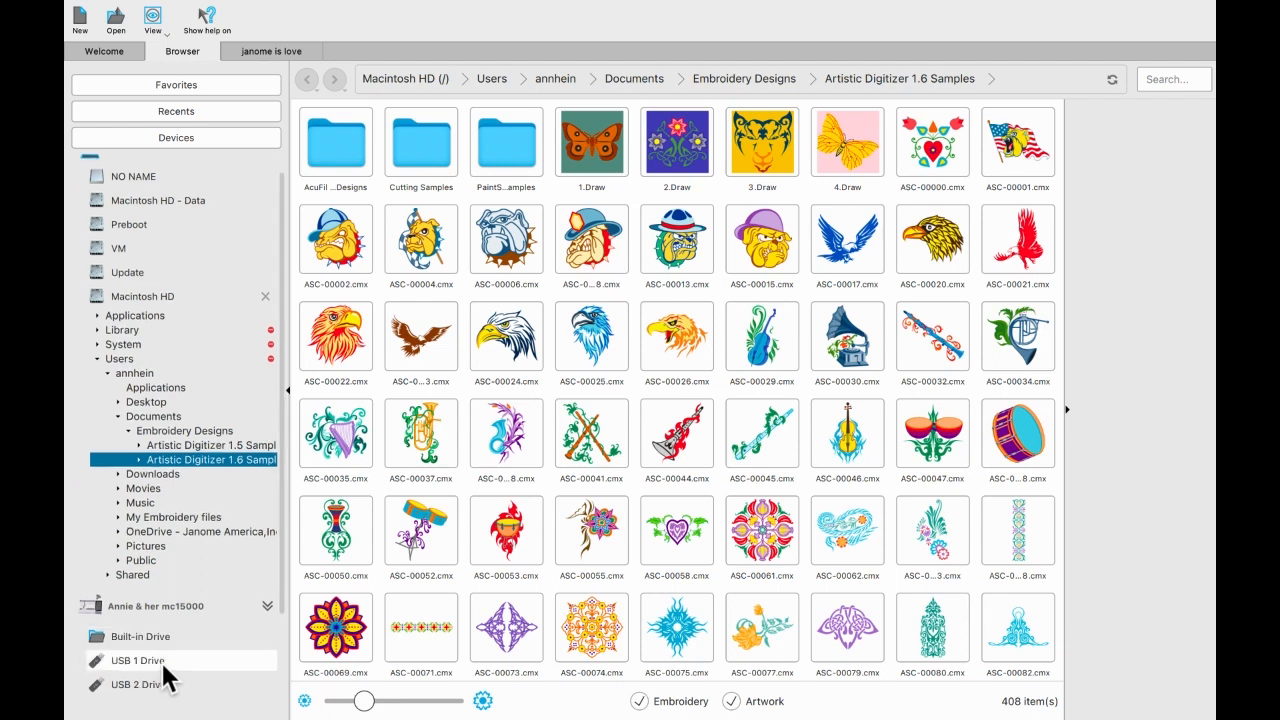
{"action": "scroll", "coordinate": [165, 675], "scroll_direction": "down", "scroll_amount": 1}
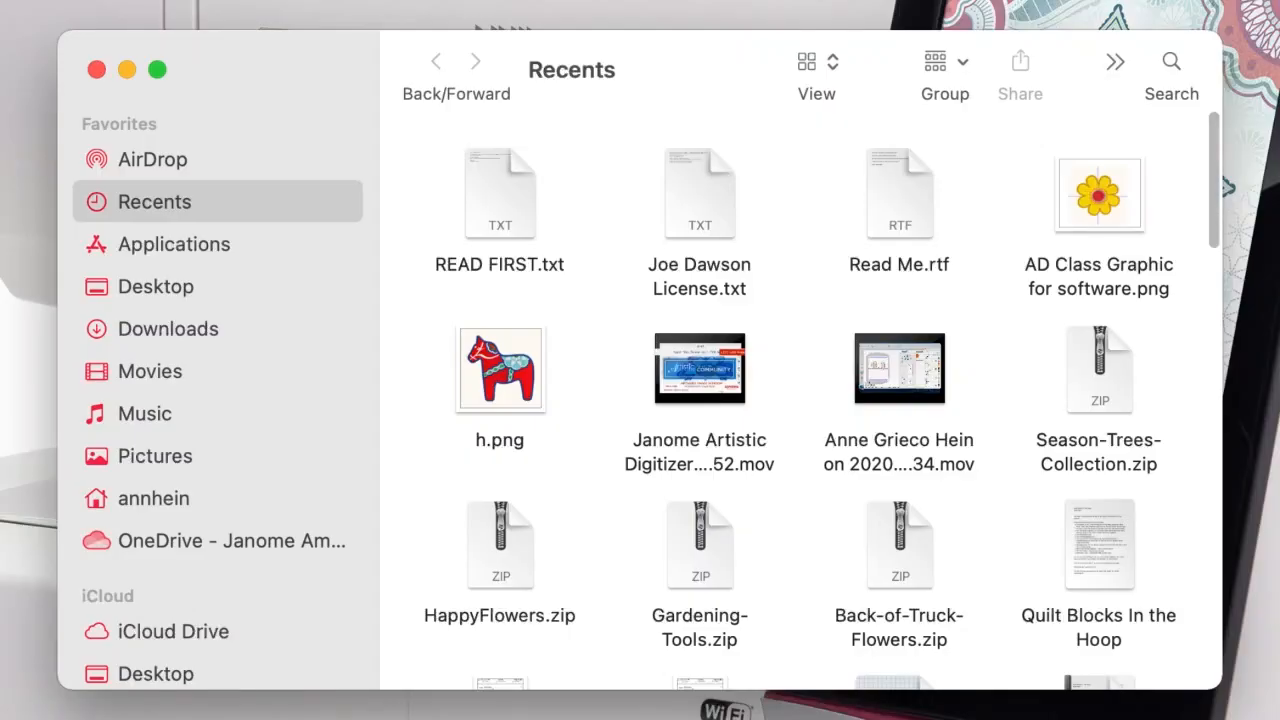
Step: In Finder, check the available locations for the connected machine or USB drive, and close the window
{"action": "scroll", "coordinate": [229, 652], "scroll_direction": "down", "scroll_amount": 5}
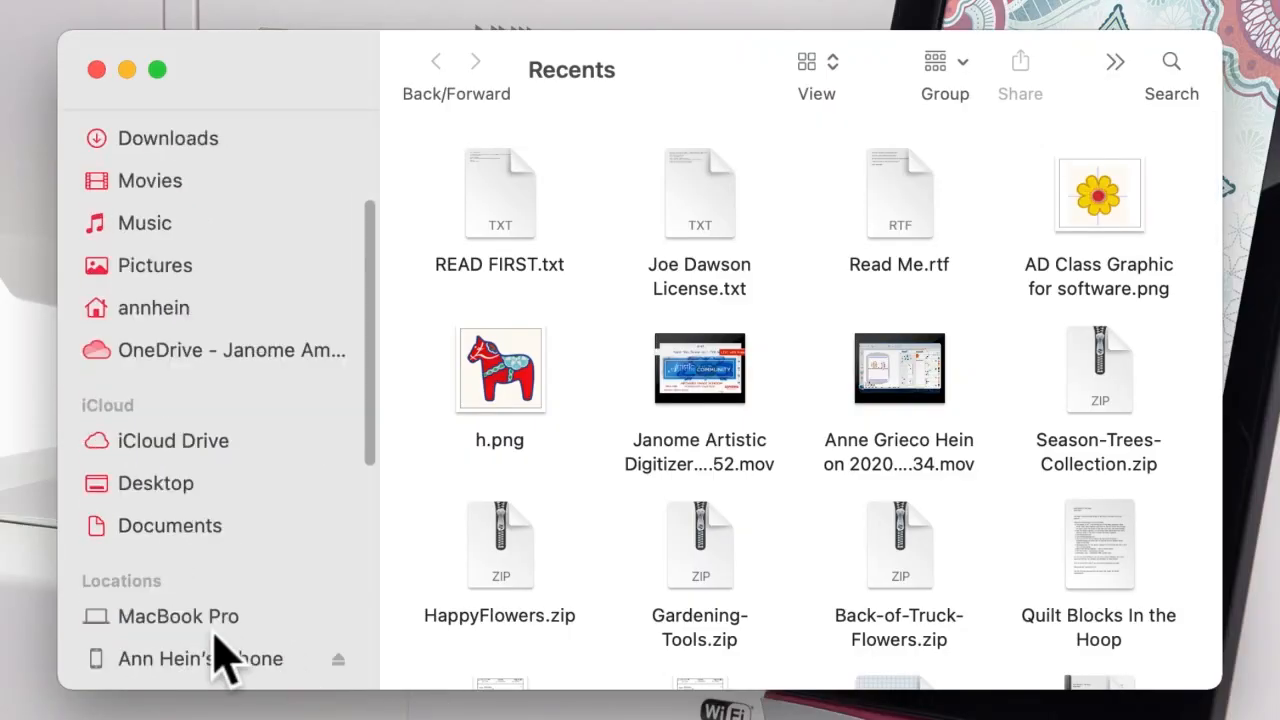
{"action": "left_click", "coordinate": [338, 592]}
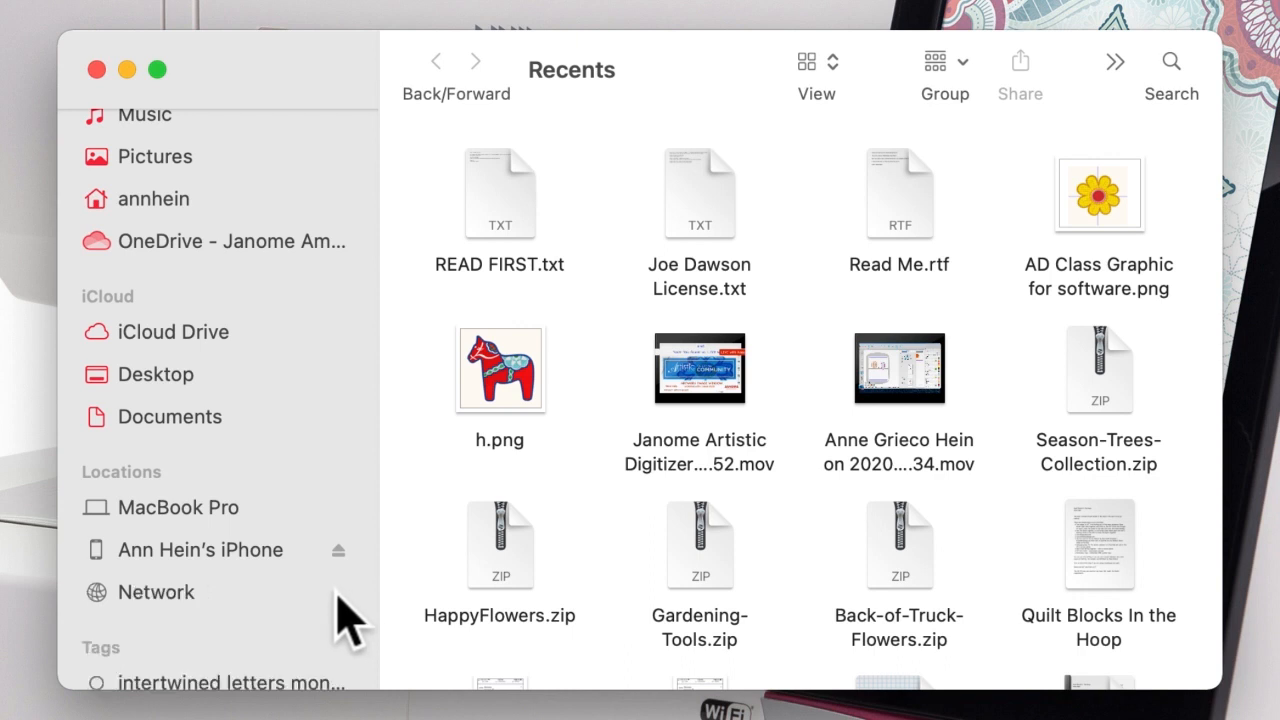
{"action": "scroll", "coordinate": [337, 595], "scroll_direction": "down", "scroll_amount": 3}
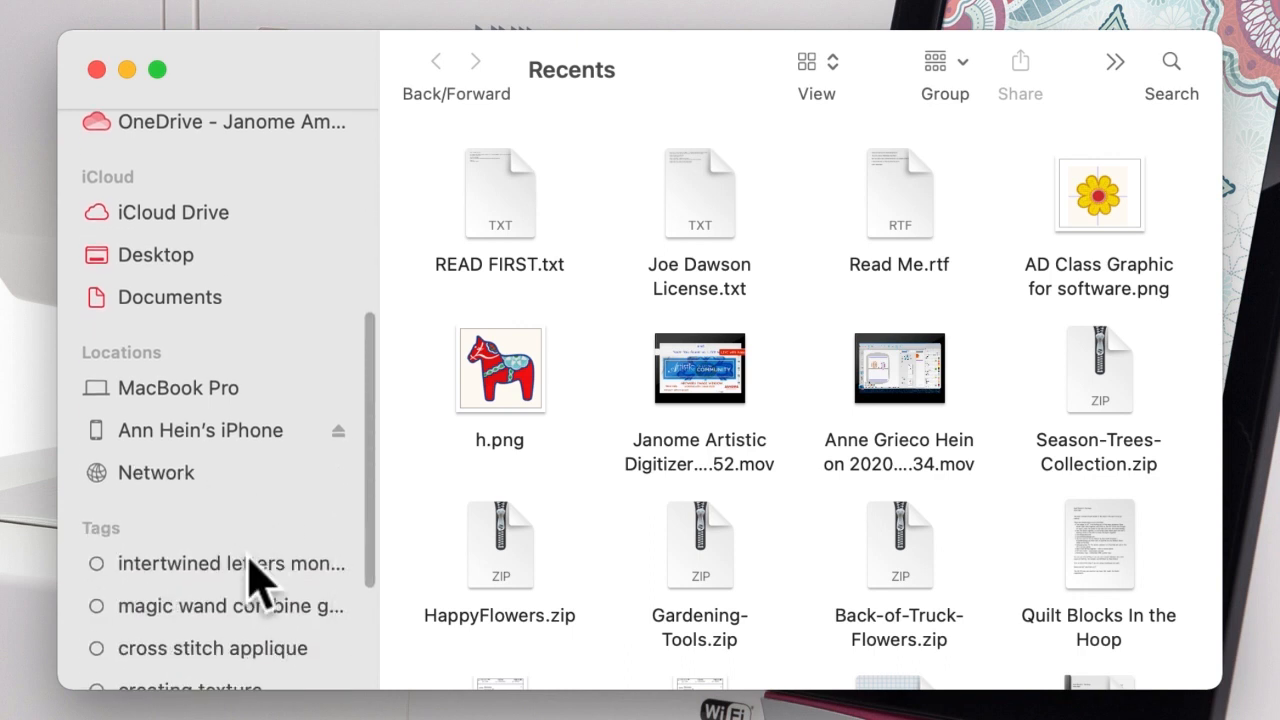
{"action": "left_click", "coordinate": [96, 68]}
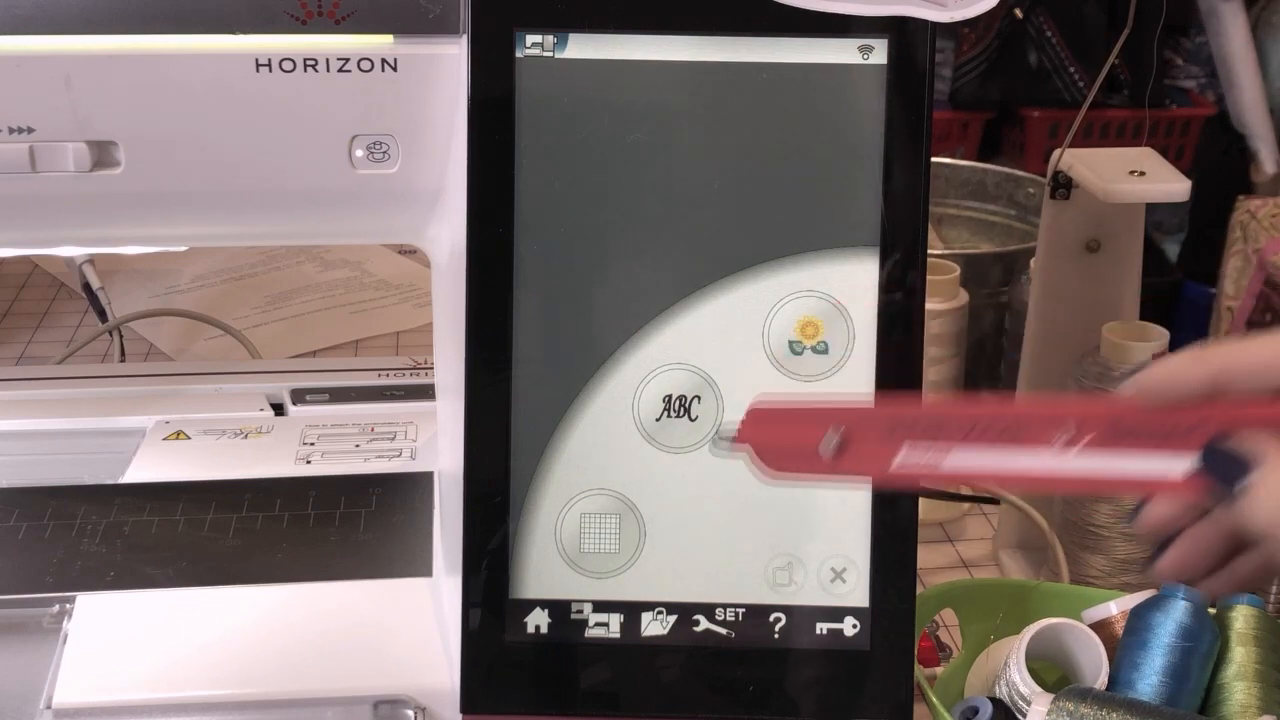
Step: On the MC15000's touchscreen, browse the built-in memory's root folders and the pages of its EMB folder
{"action": "left_click", "coordinate": [680, 410]}
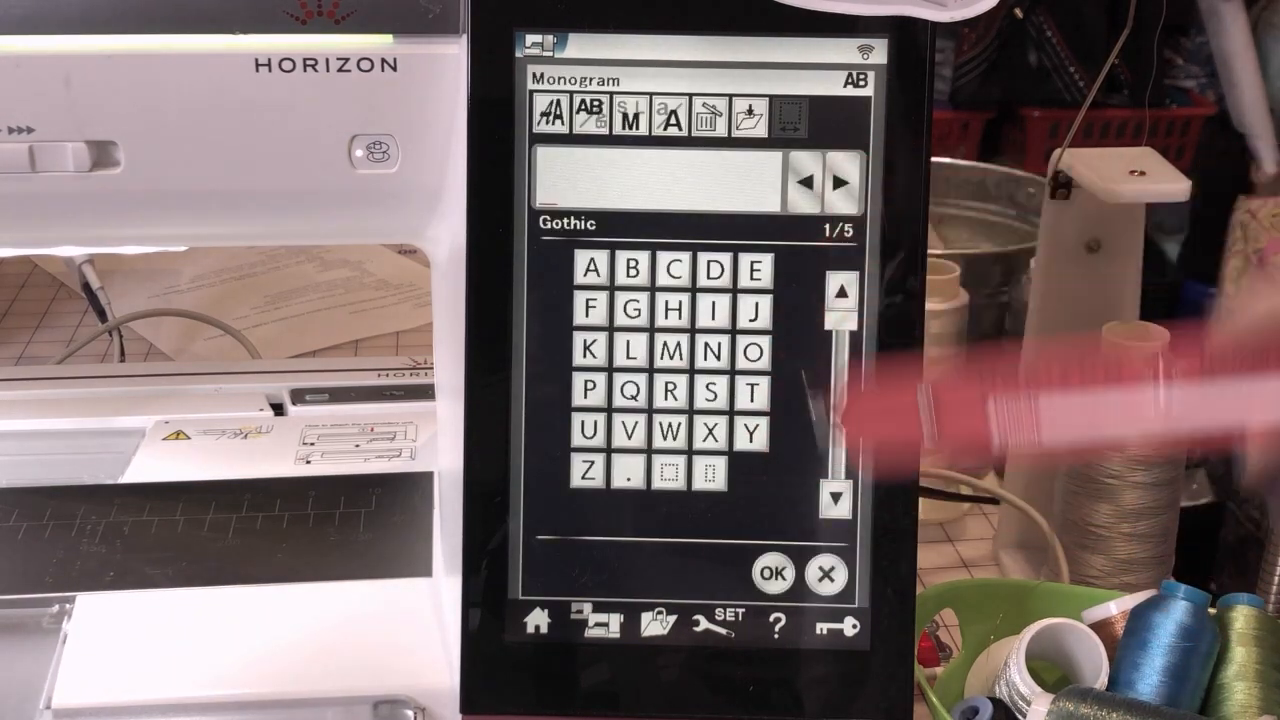
{"action": "left_click", "coordinate": [738, 576]}
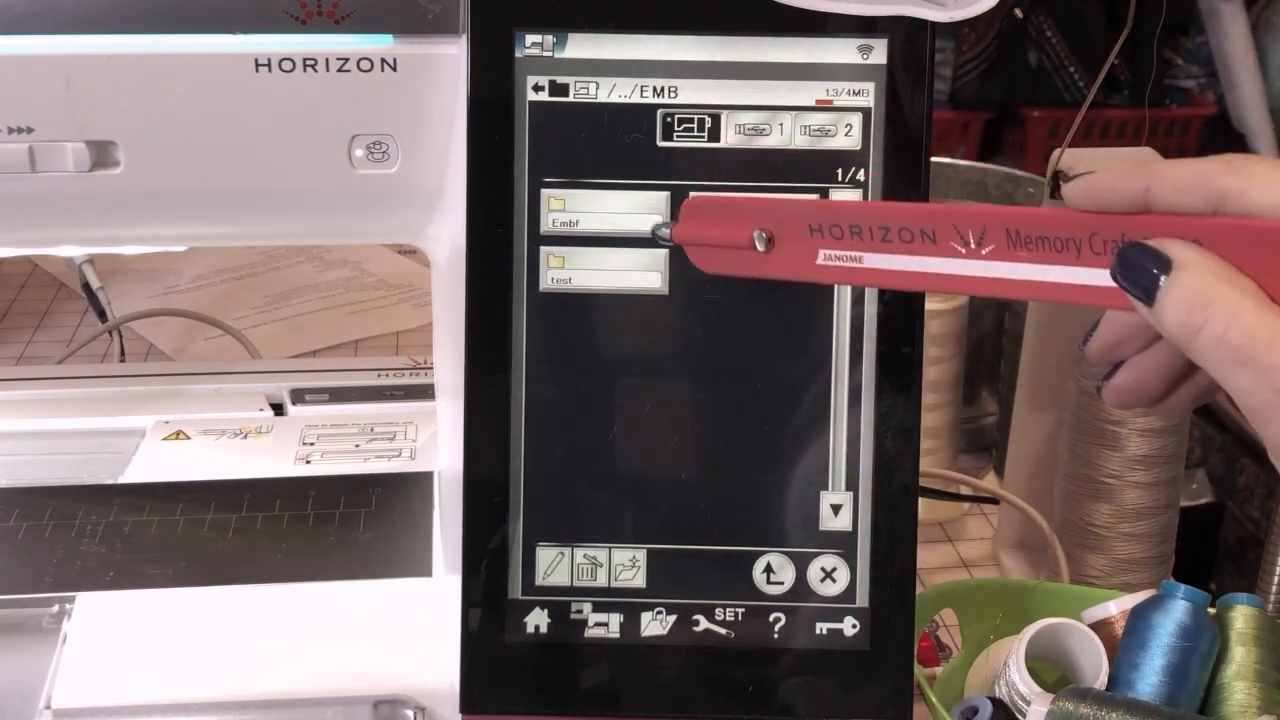
{"action": "left_click", "coordinate": [655, 214]}
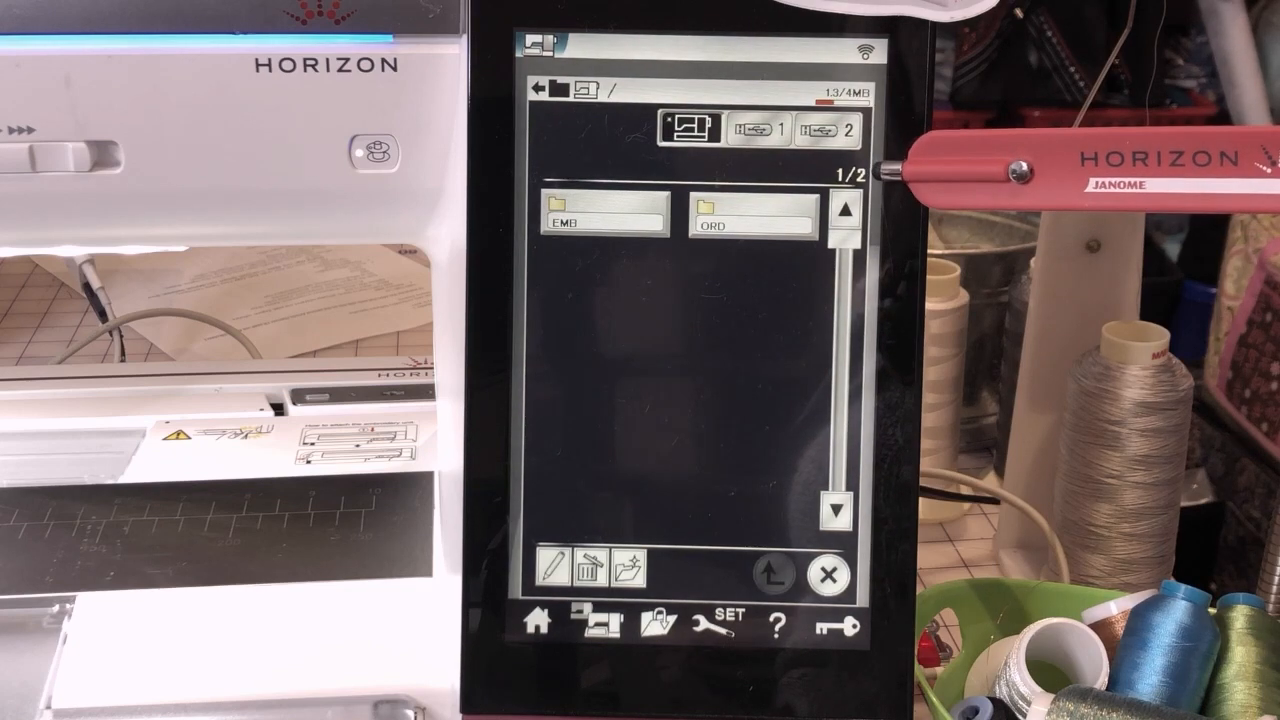
{"action": "left_click", "coordinate": [836, 510]}
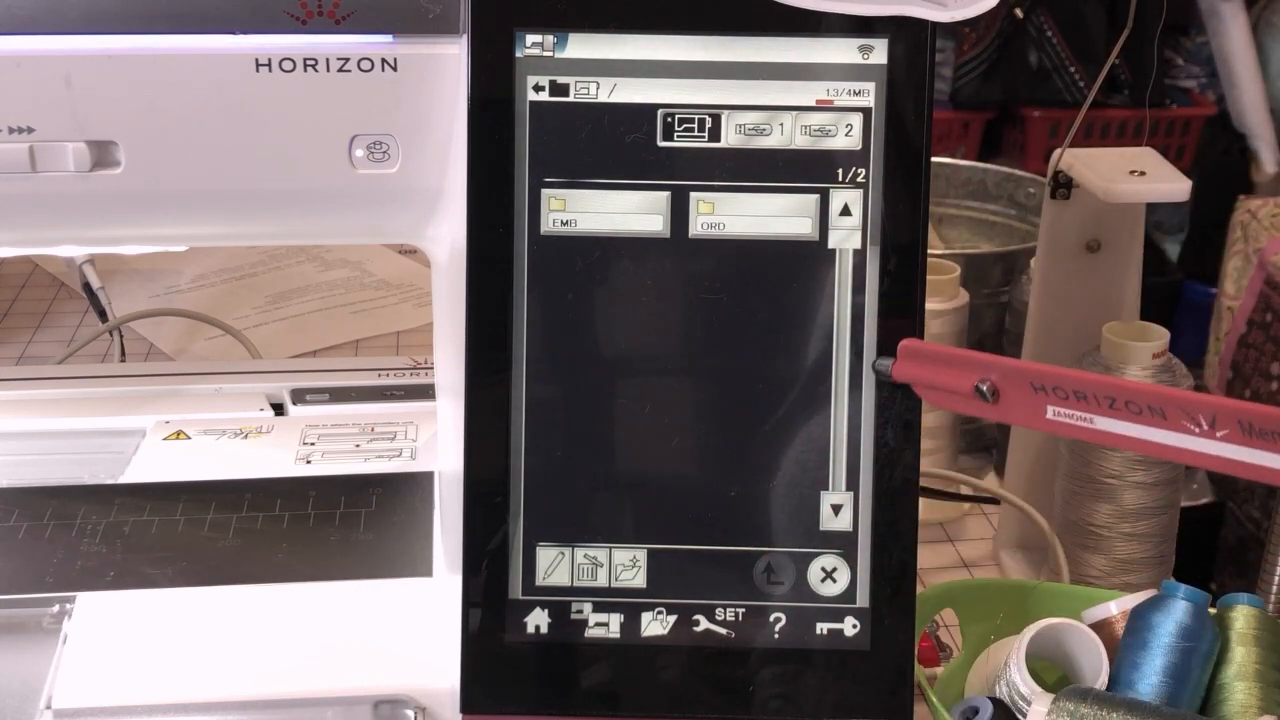
{"action": "left_click", "coordinate": [605, 212]}
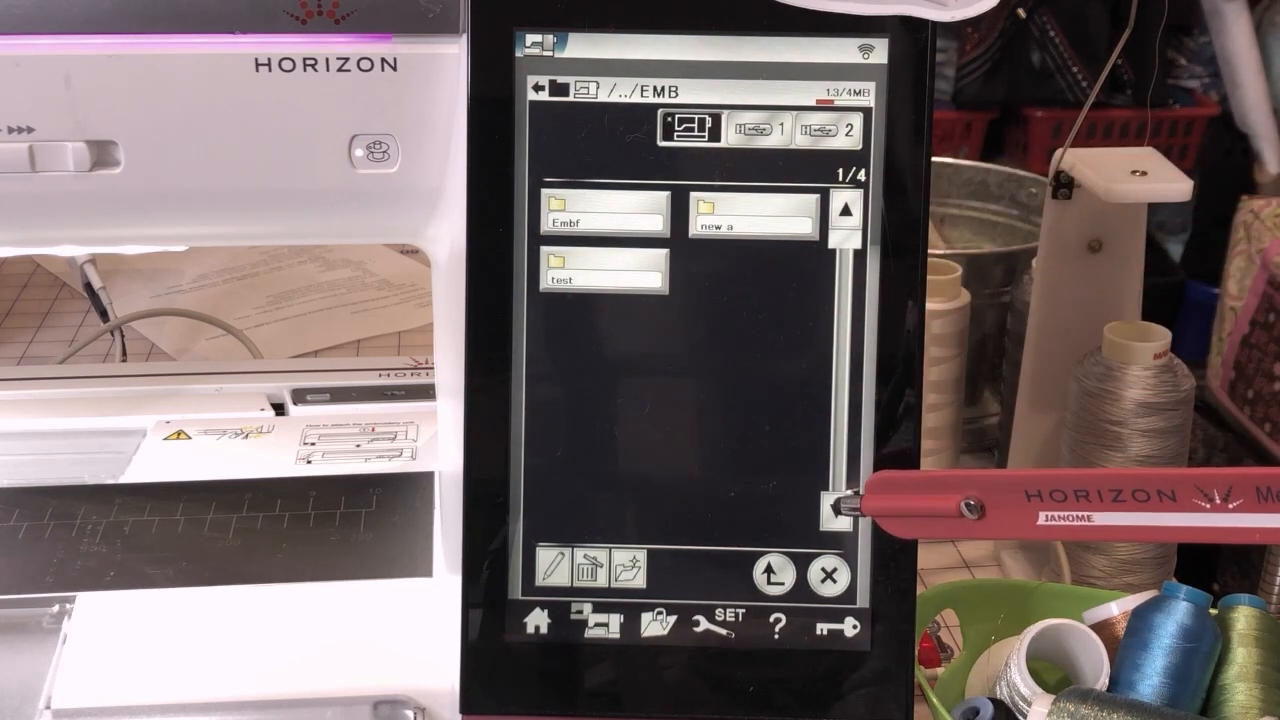
{"action": "left_click", "coordinate": [836, 507]}
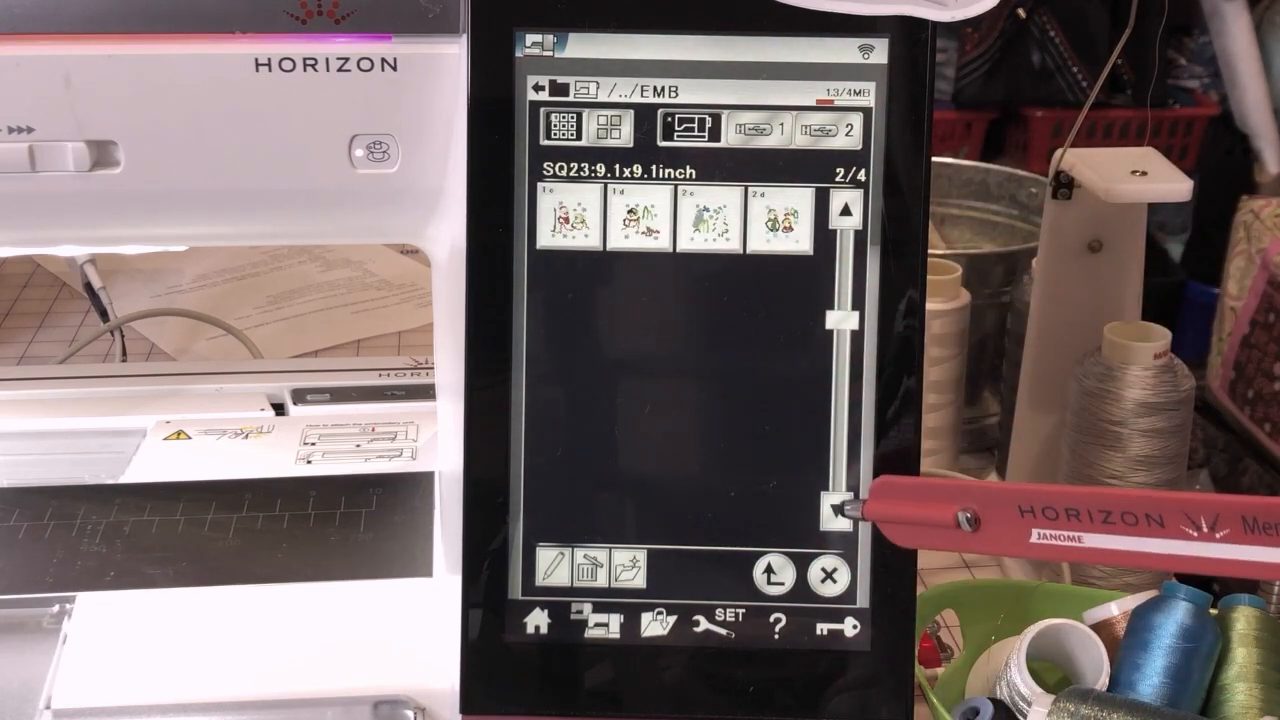
{"action": "left_click", "coordinate": [838, 508]}
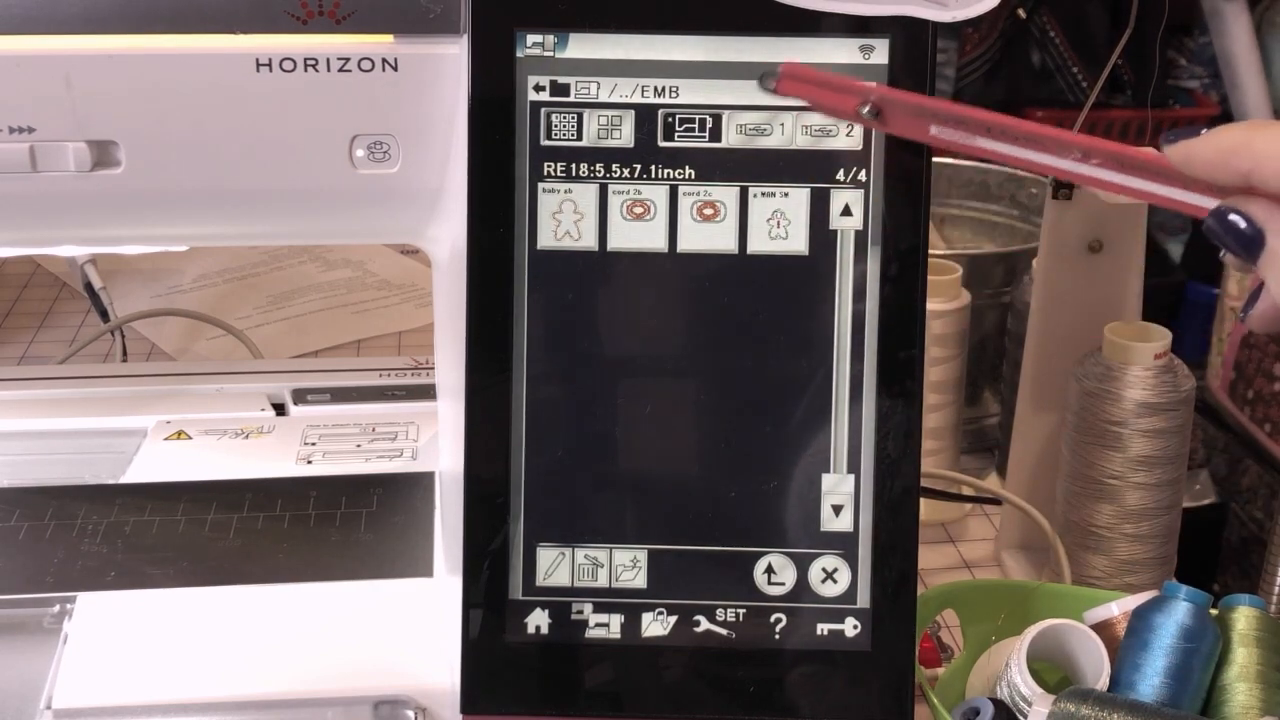
Step: Browse USB drive 1 on the machine, checking its root folders, the EMB folder and the Embf subfolder
{"action": "left_click", "coordinate": [757, 128]}
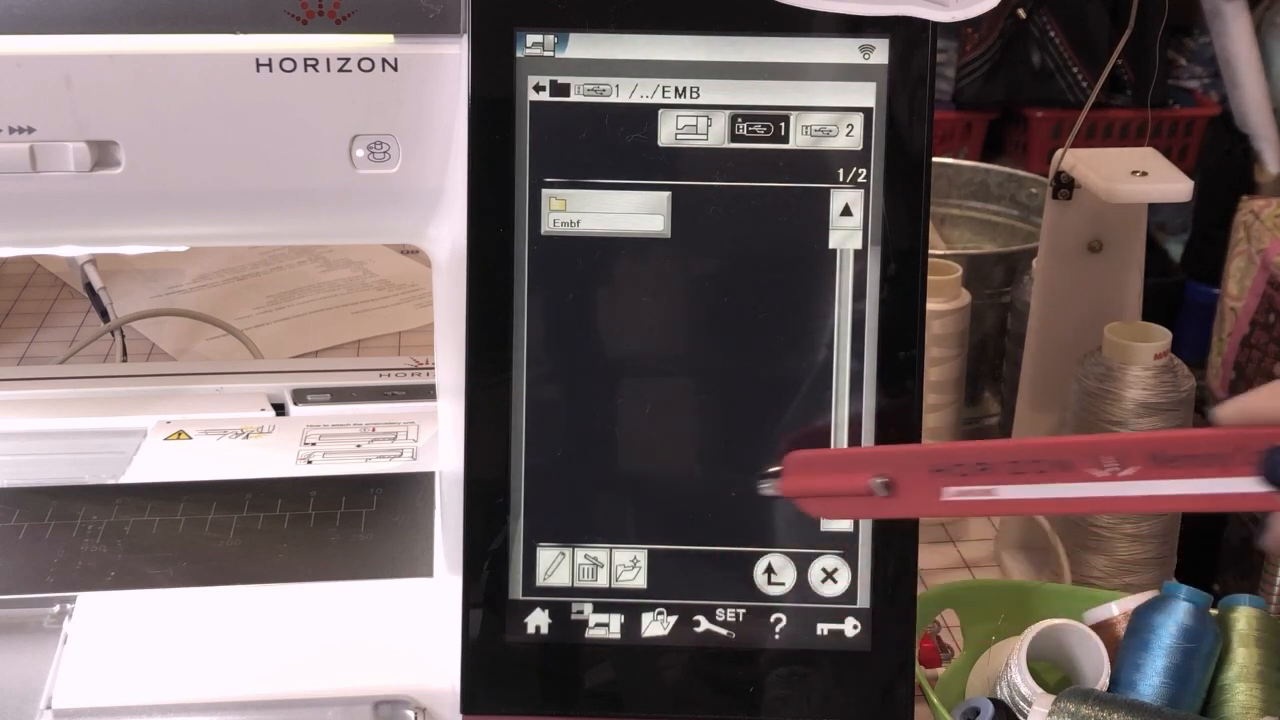
{"action": "left_click", "coordinate": [771, 573]}
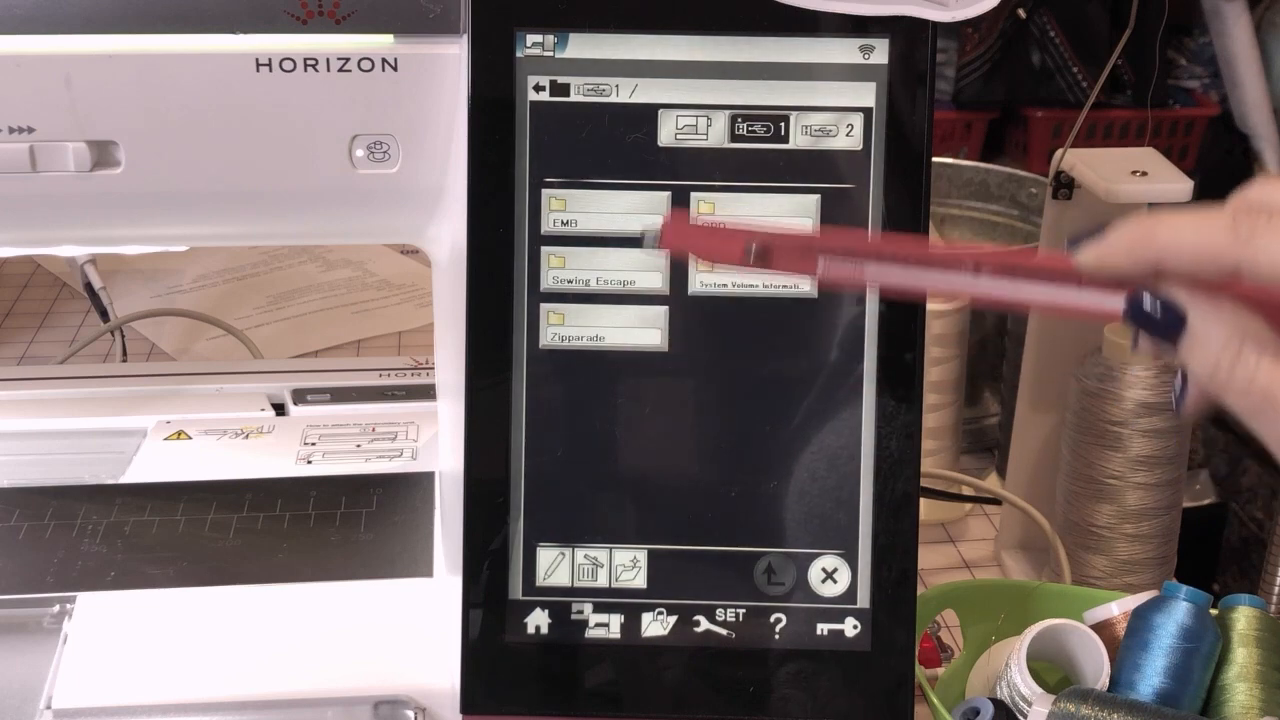
{"action": "left_click", "coordinate": [640, 208]}
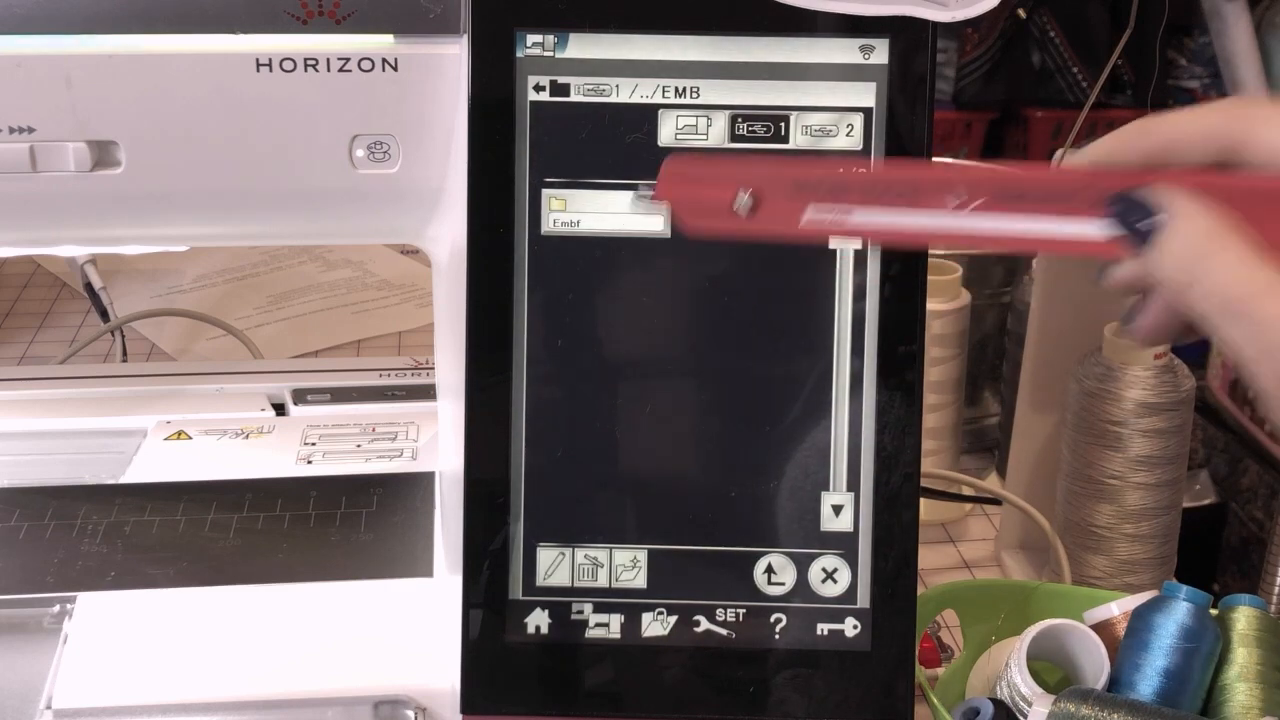
{"action": "left_click", "coordinate": [655, 205]}
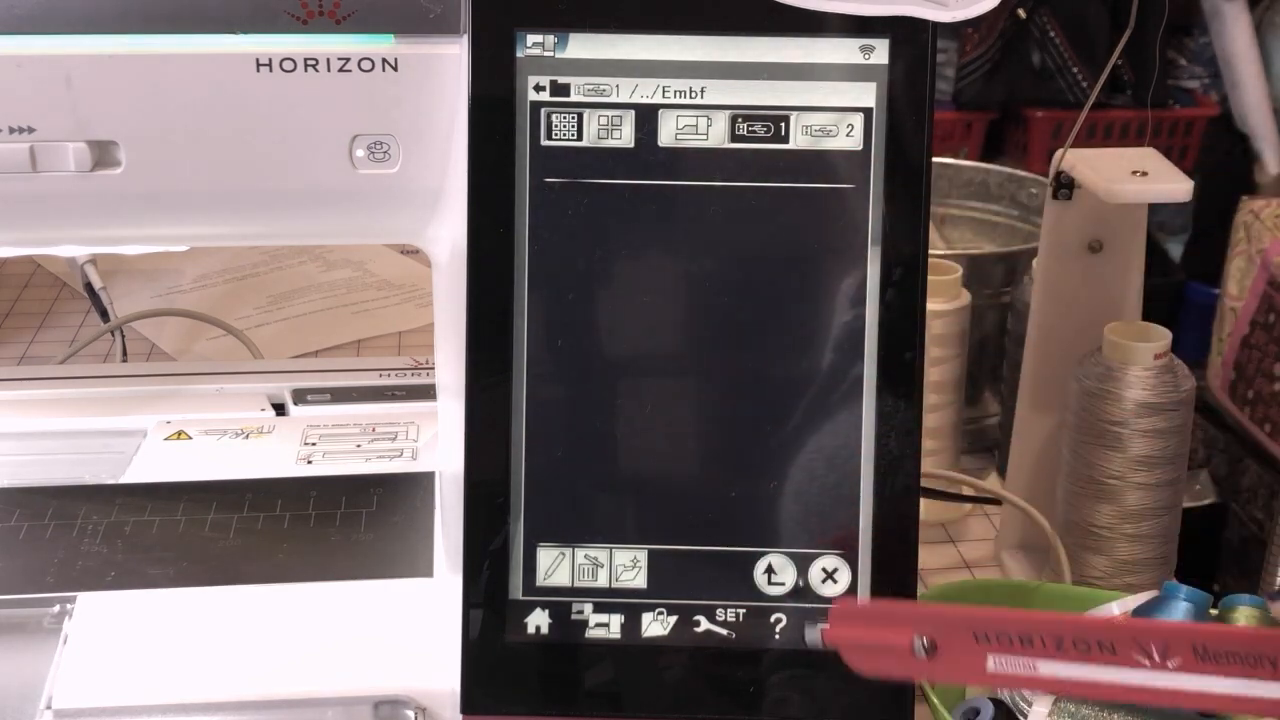
{"action": "left_click", "coordinate": [775, 575]}
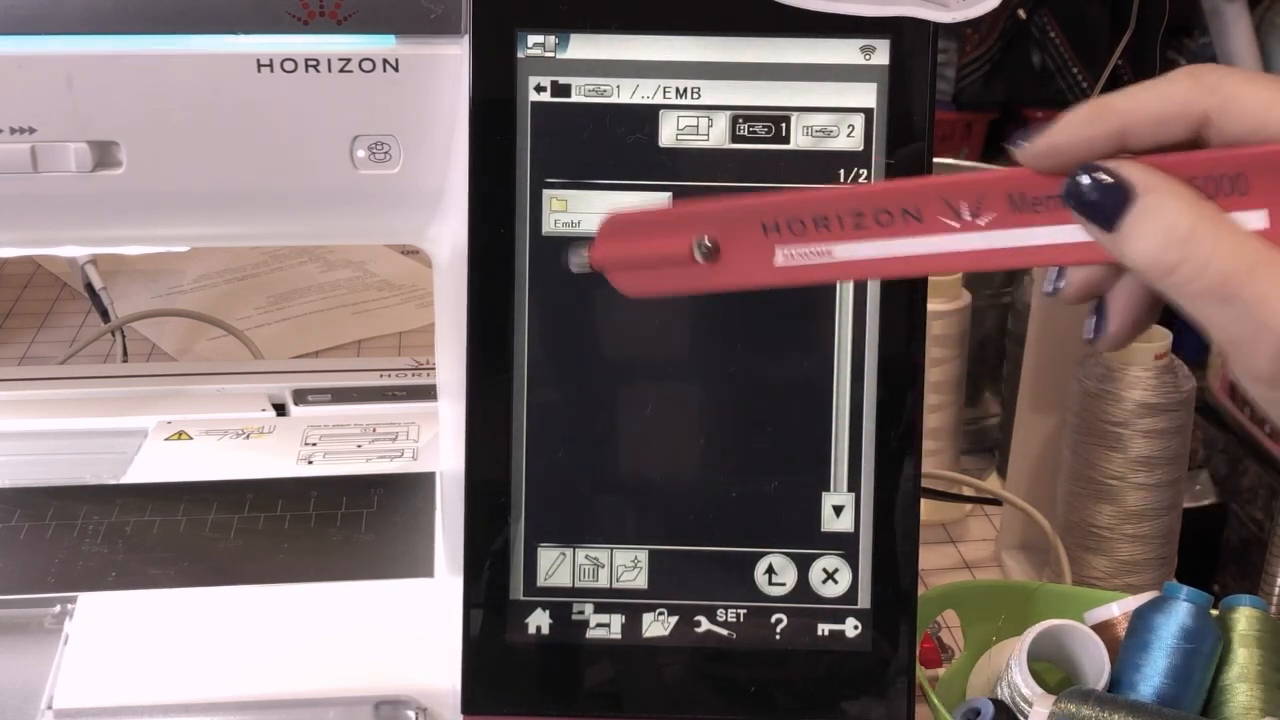
{"action": "left_click", "coordinate": [633, 201]}
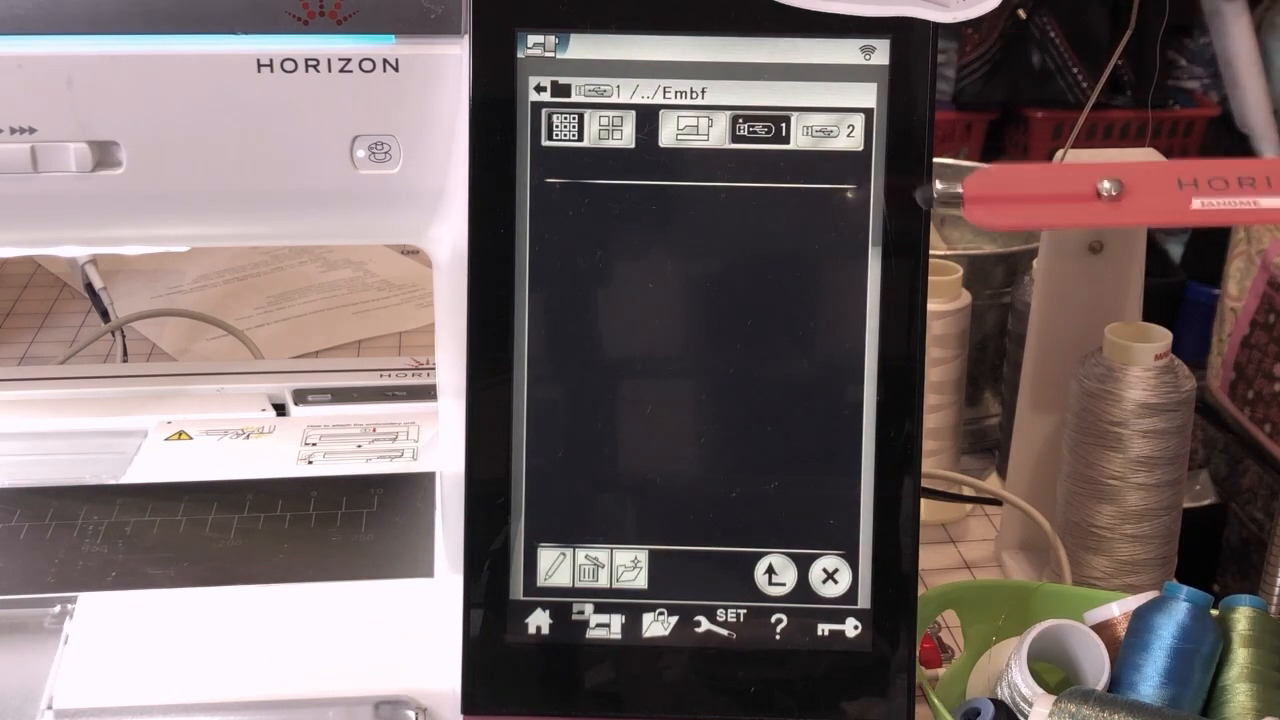
{"action": "left_click", "coordinate": [775, 575]}
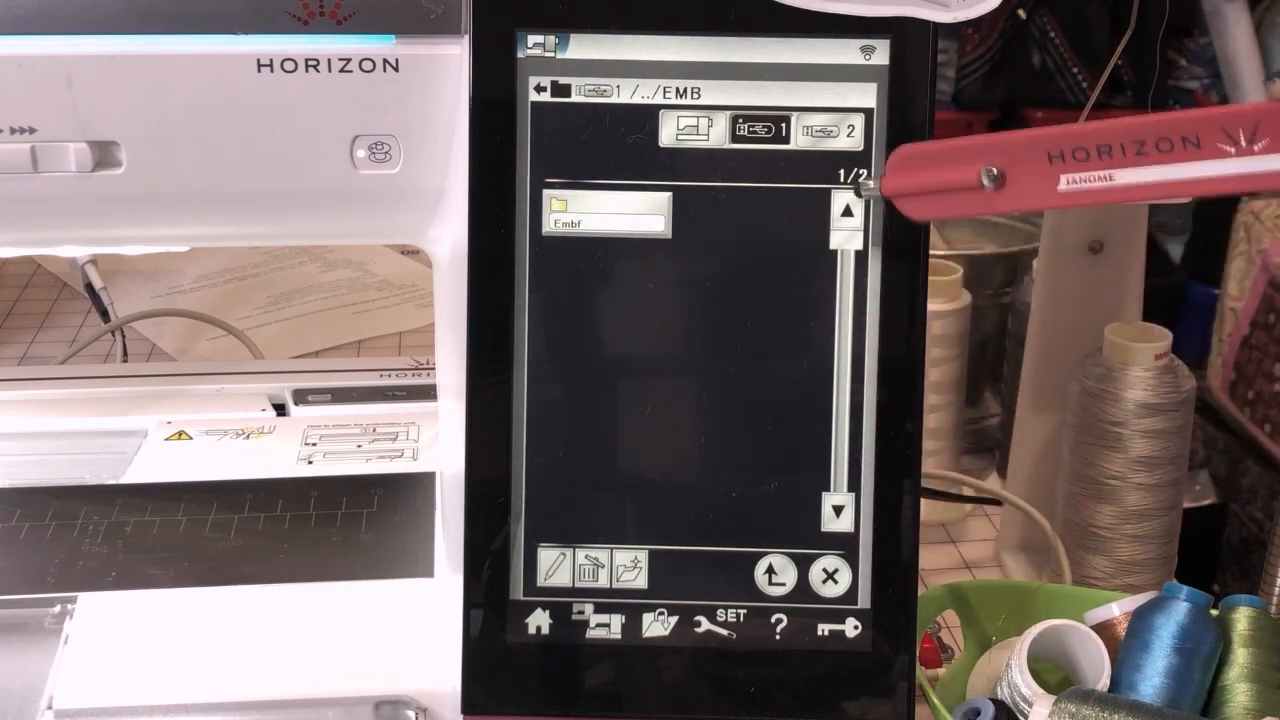
Step: Open the "a janome is love" design from the EMB folder on USB 1 for sewing in the GR 9.1x11.8 inch hoop
{"action": "left_click", "coordinate": [846, 354]}
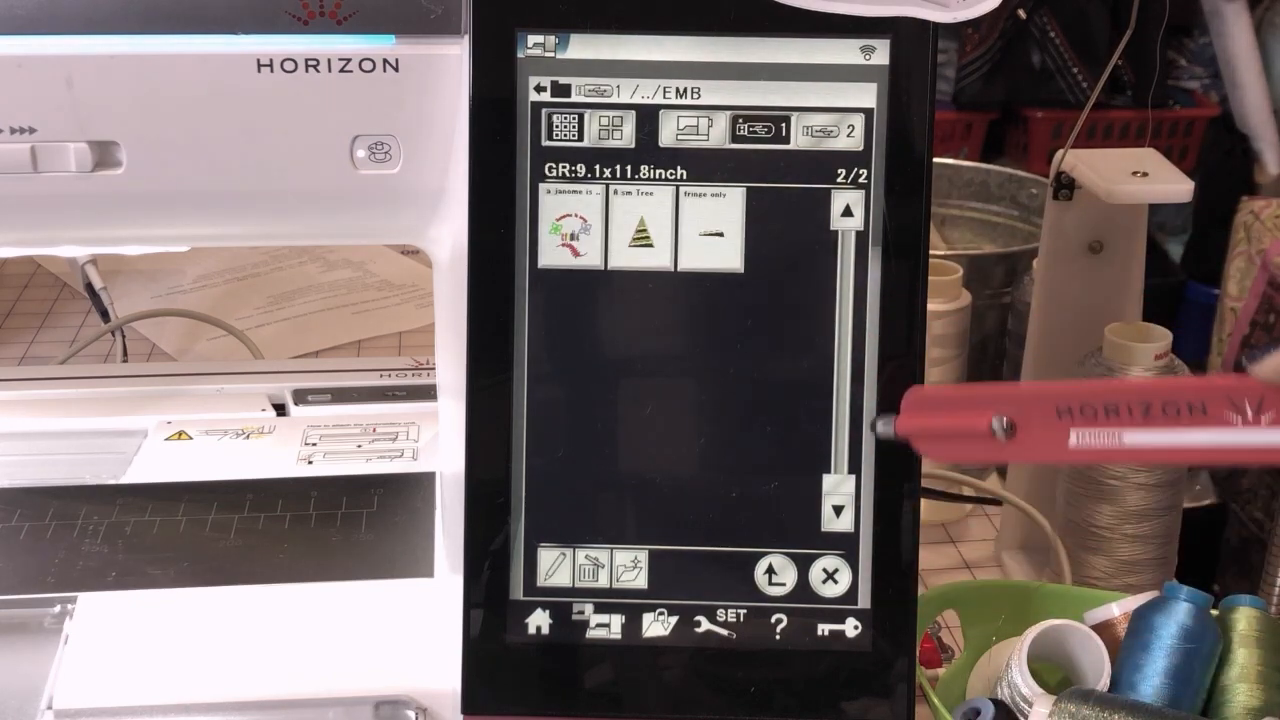
{"action": "left_click", "coordinate": [846, 344]}
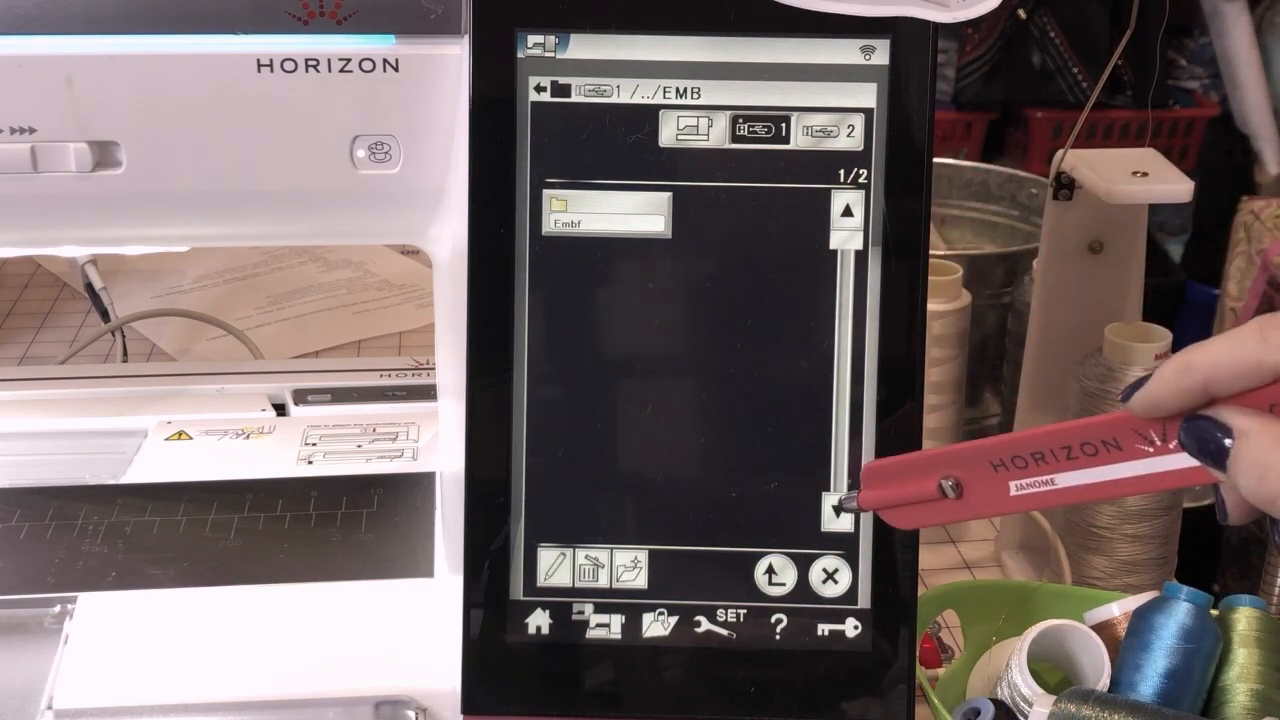
{"action": "left_click", "coordinate": [838, 508]}
{"action": "left_click", "coordinate": [571, 226]}
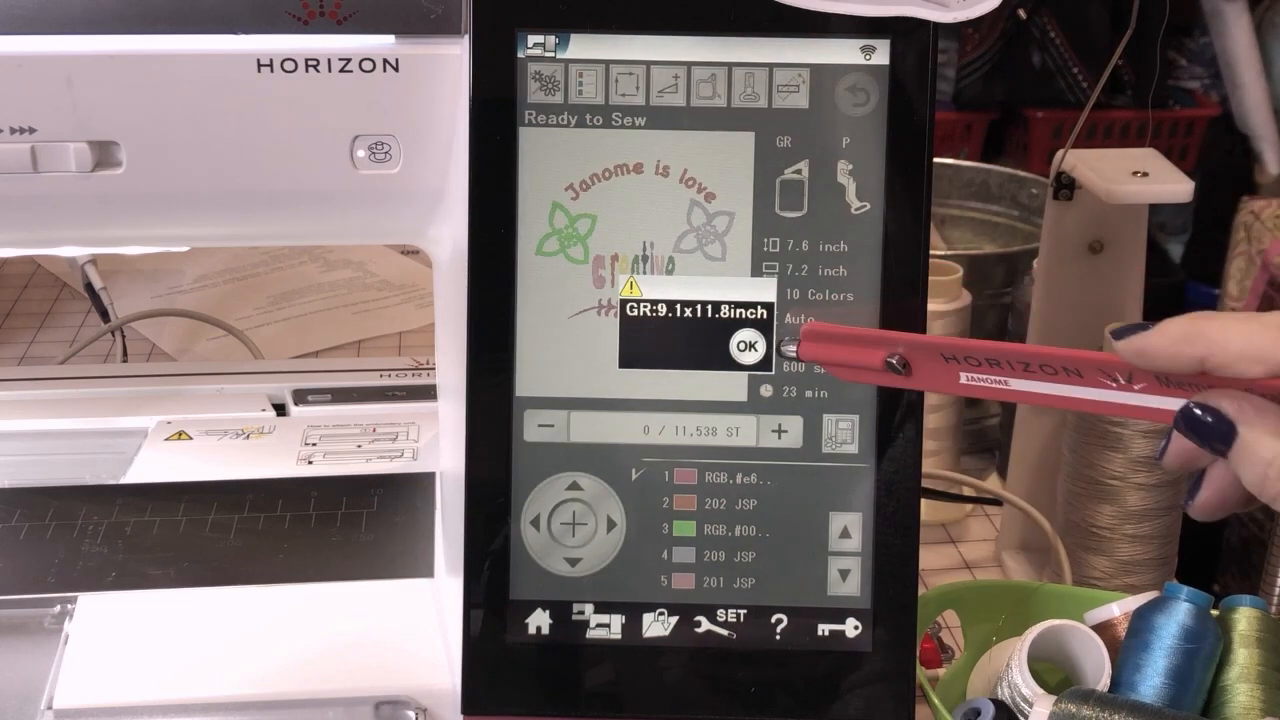
{"action": "left_click", "coordinate": [748, 345]}
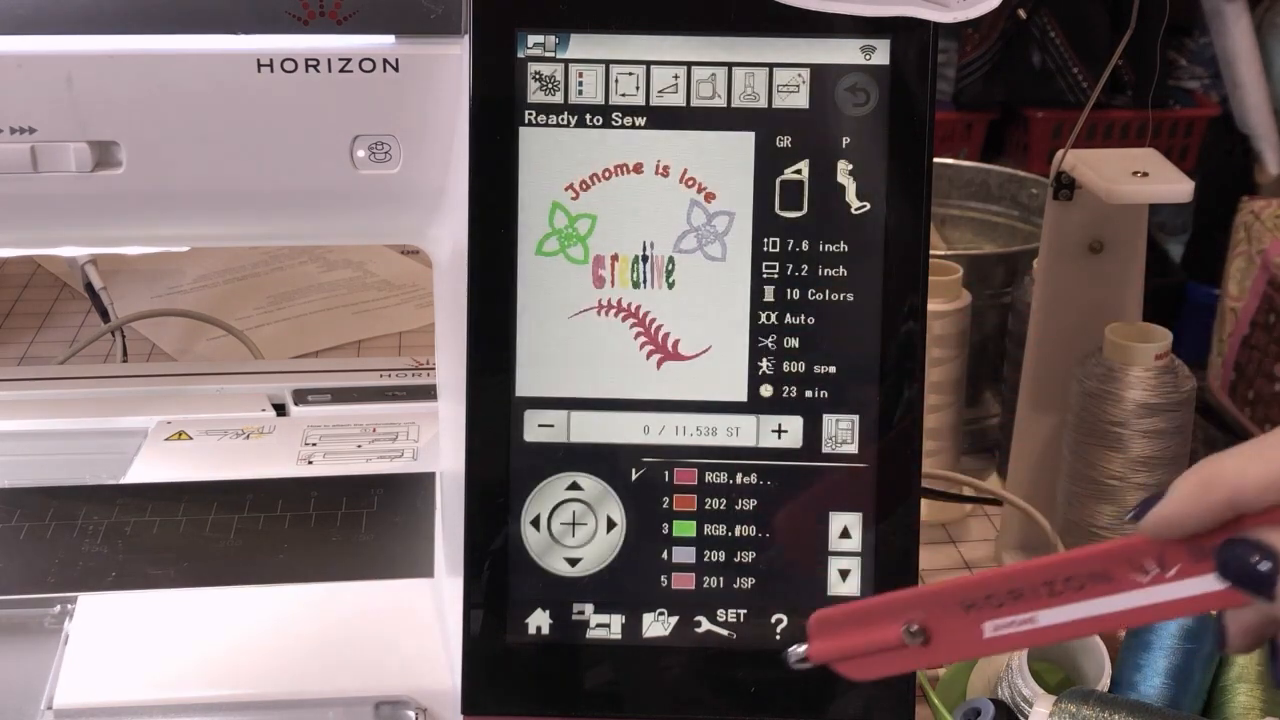